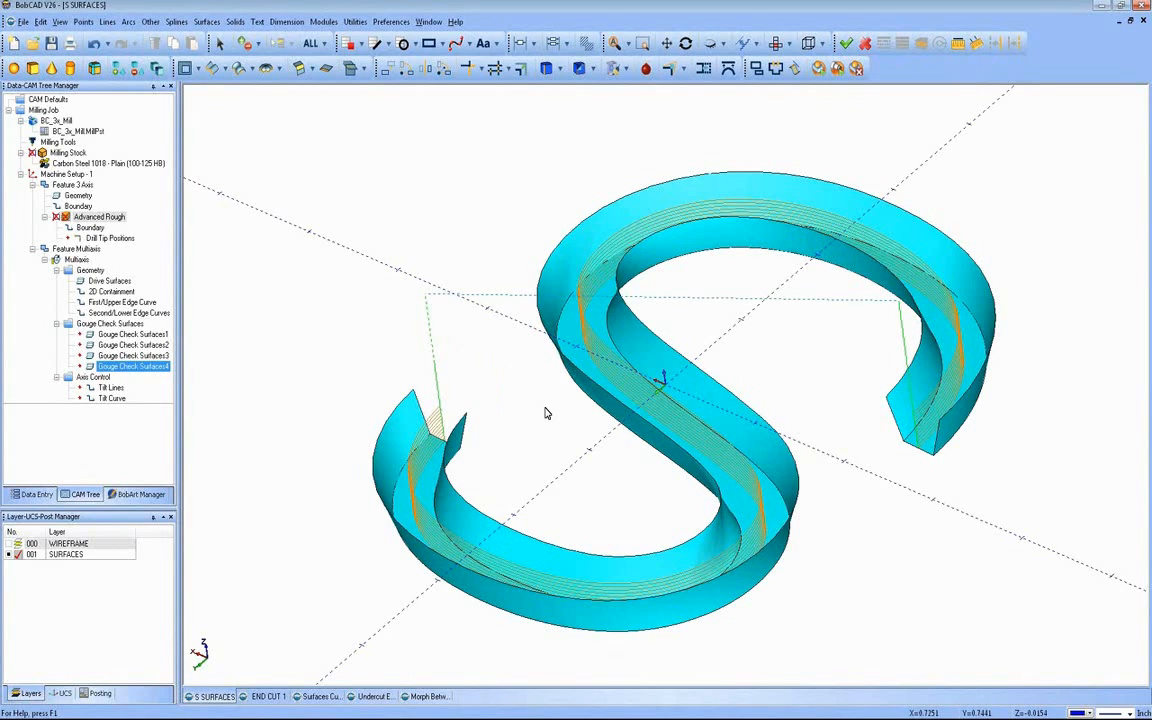
Step: Delete the existing Feature Multiaxis from Machine Setup - 1 and confirm its removal
middle_drag(495, 362, 544, 408)
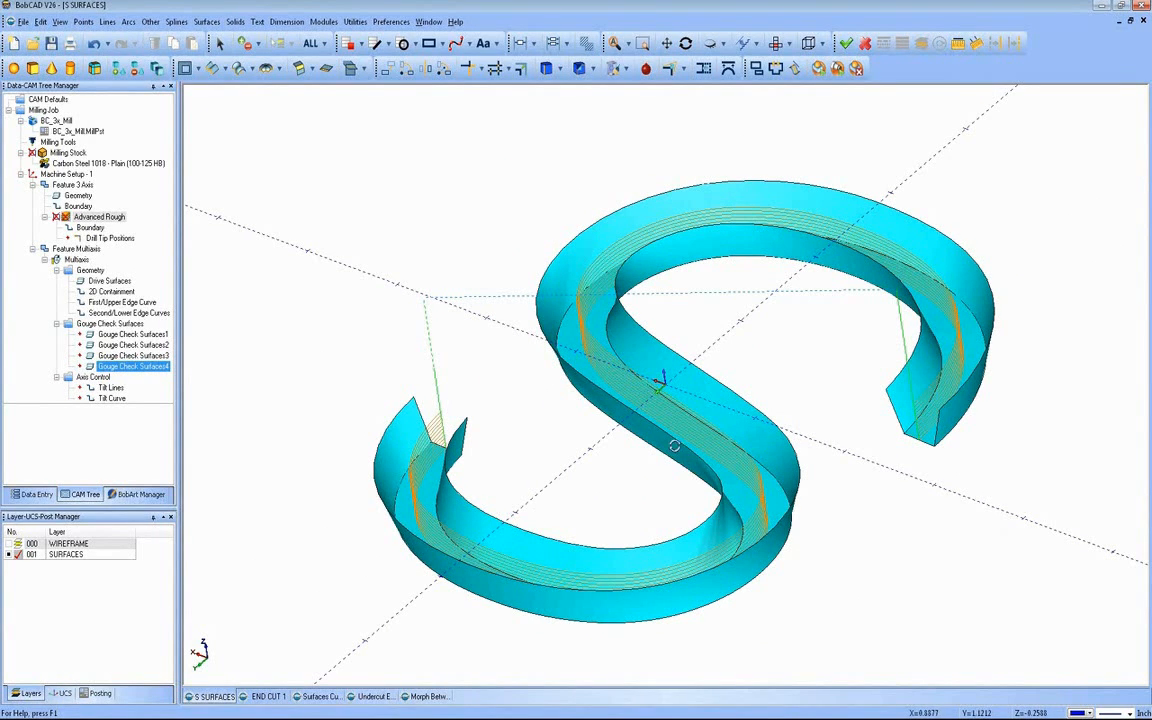
middle_drag(674, 446, 545, 423)
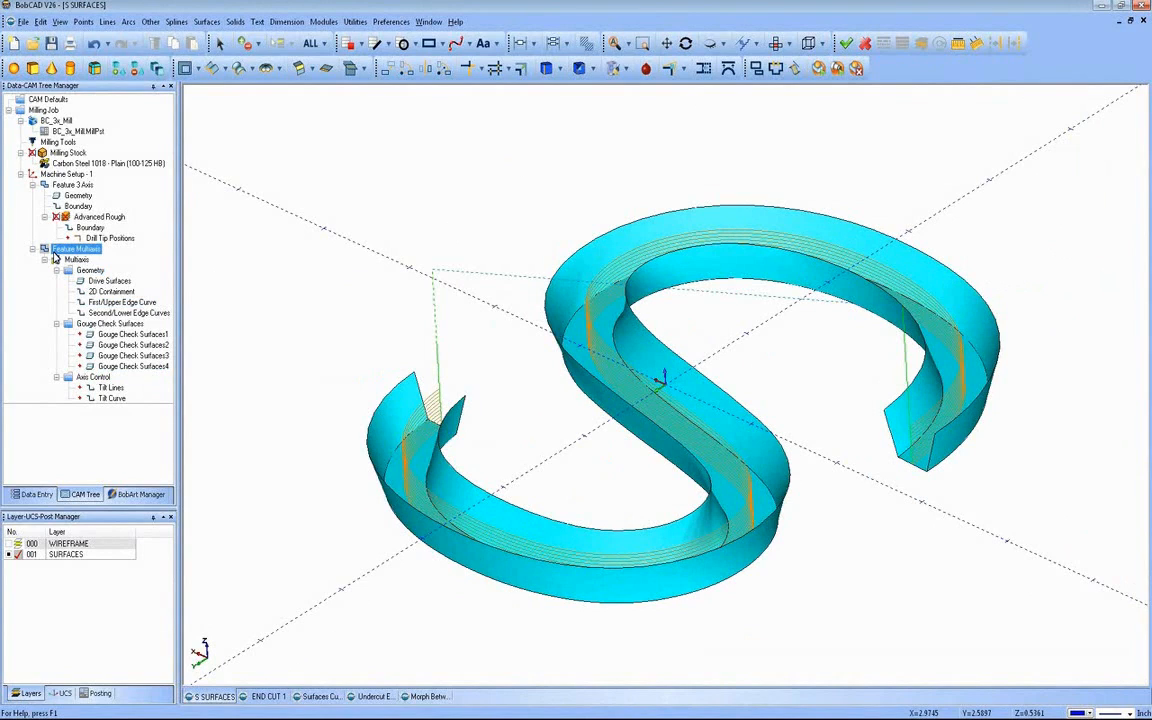
key(Delete)
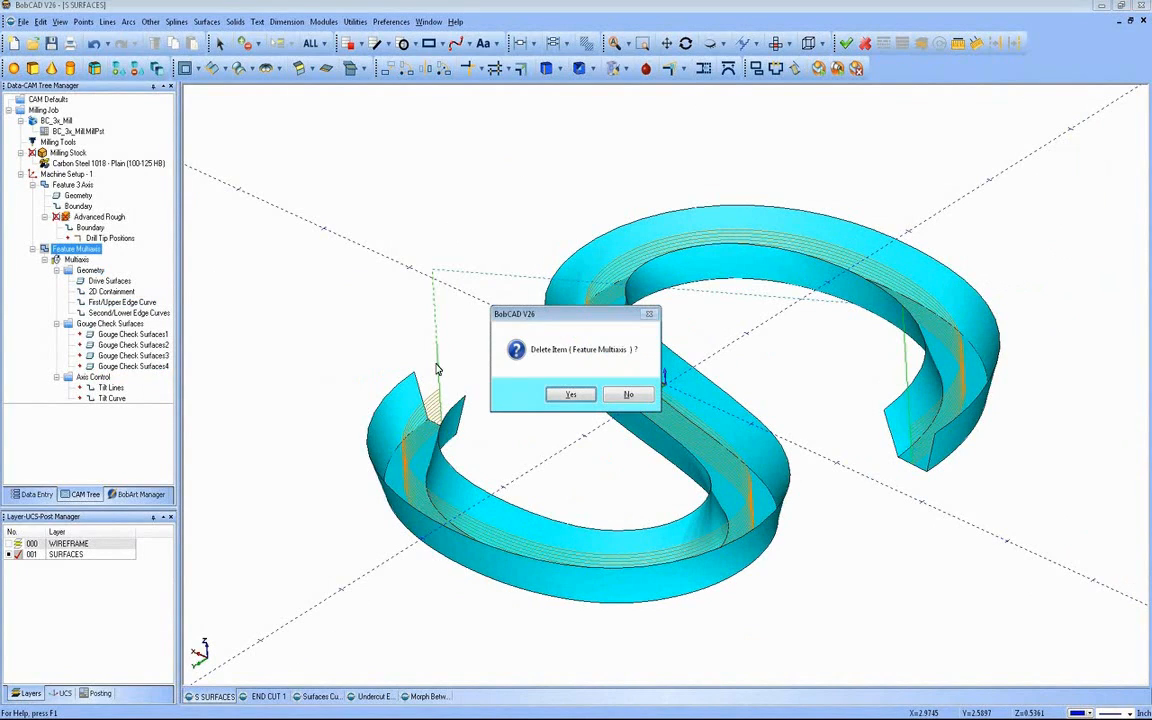
click(565, 394)
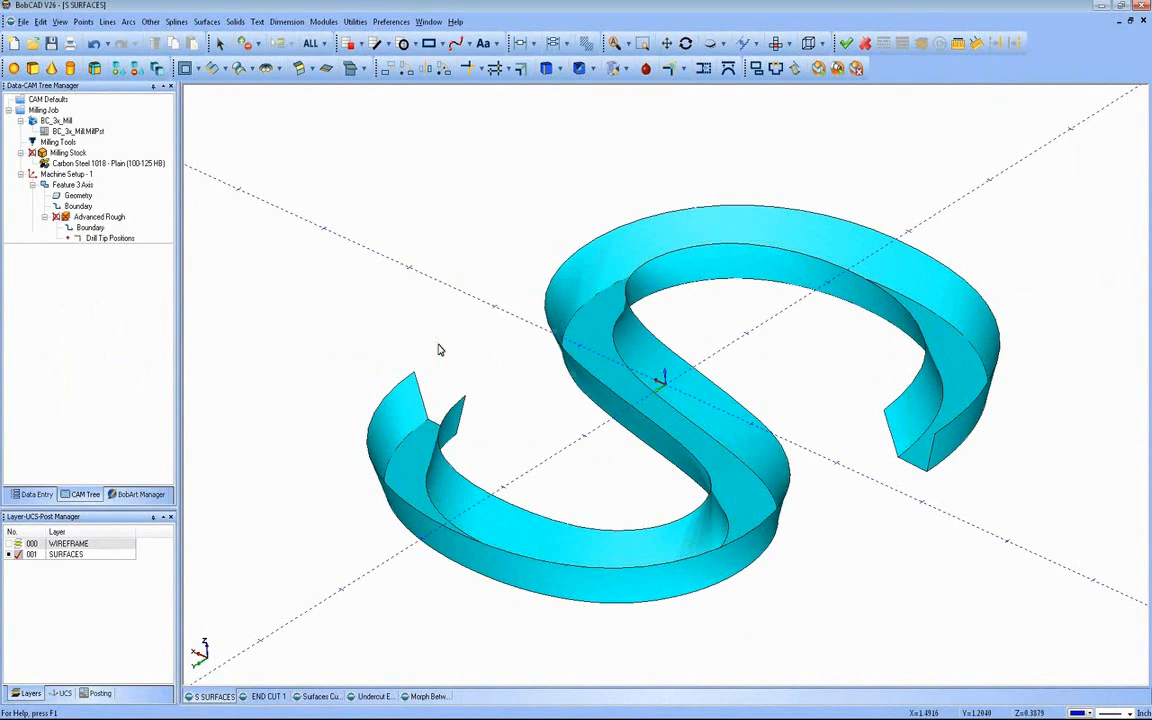
Step: Display the Advanced Rough toolpath on the S-shaped part, inspect it from several angles and hide it again
right_click(100, 217)
click(126, 297)
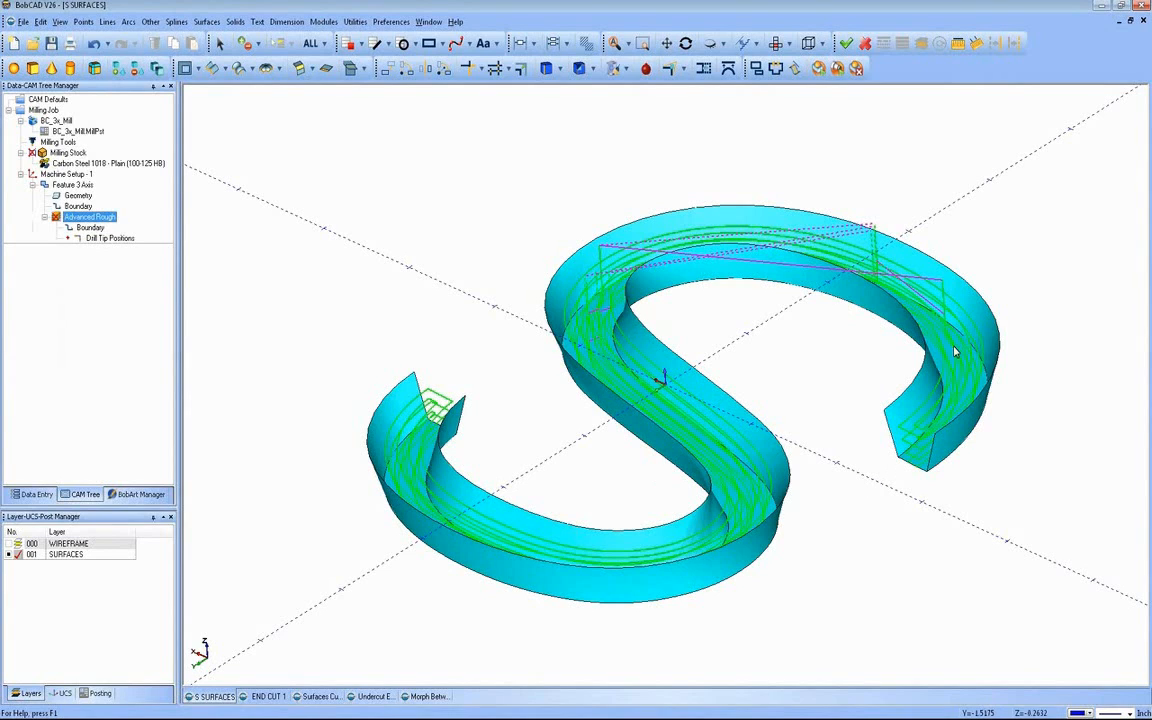
middle_drag(687, 460, 630, 278)
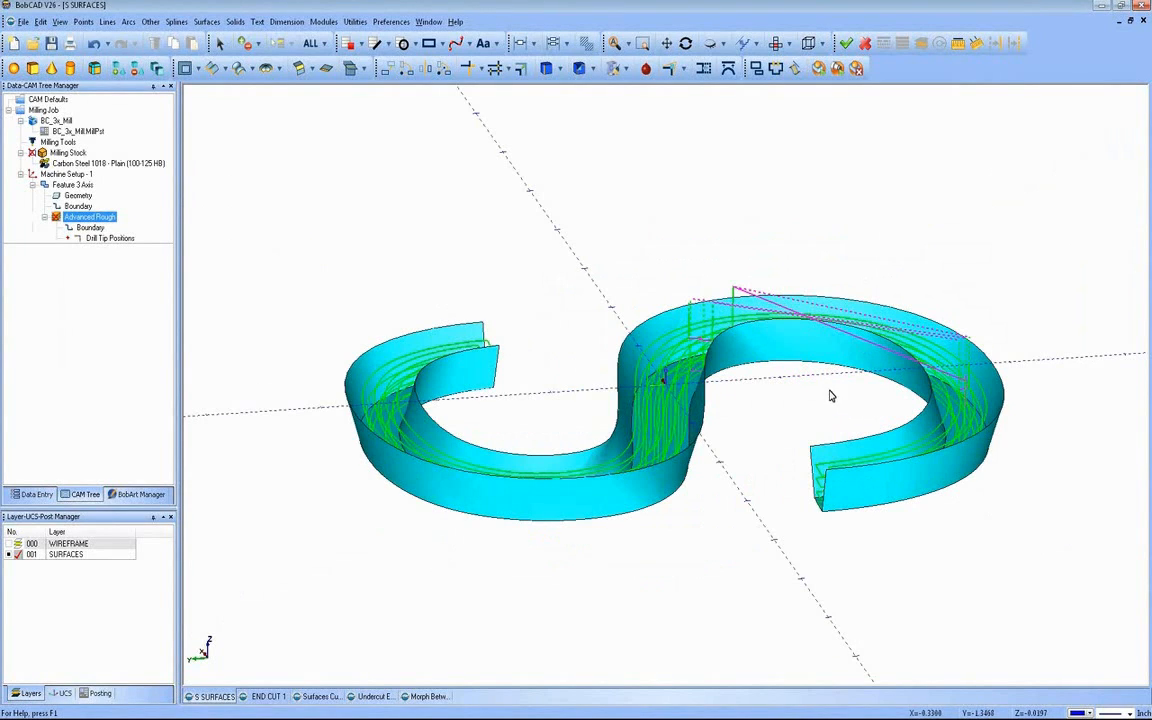
middle_drag(630, 406, 305, 324)
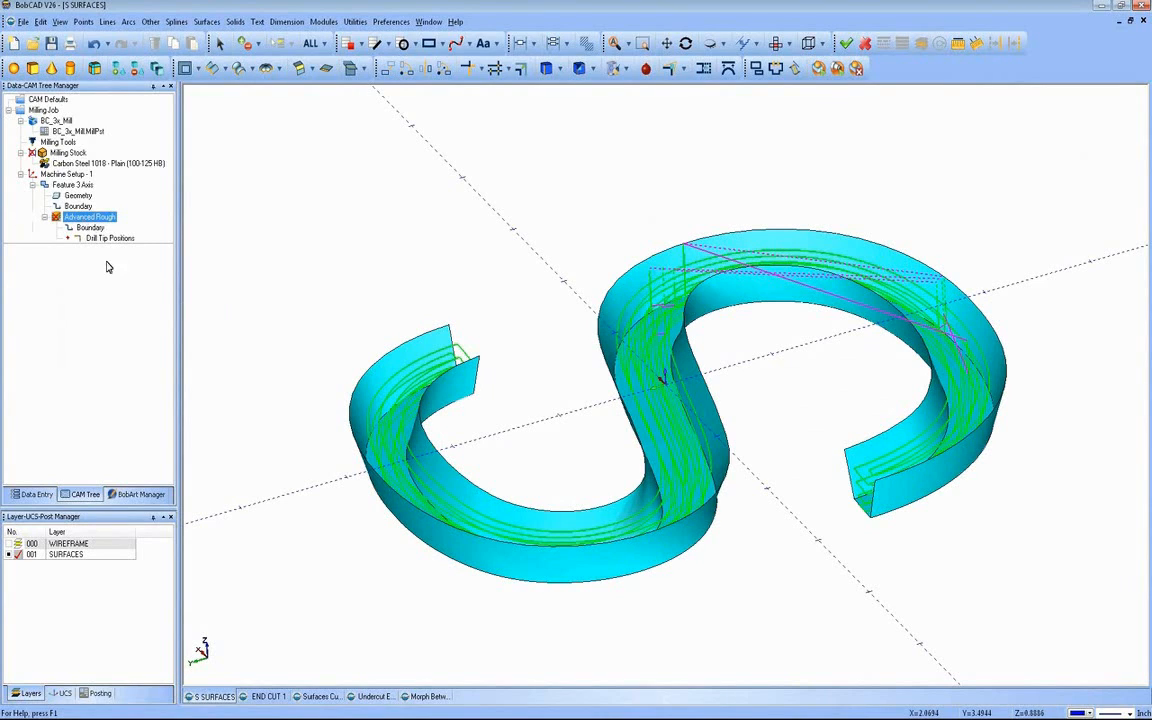
right_click(88, 216)
click(89, 251)
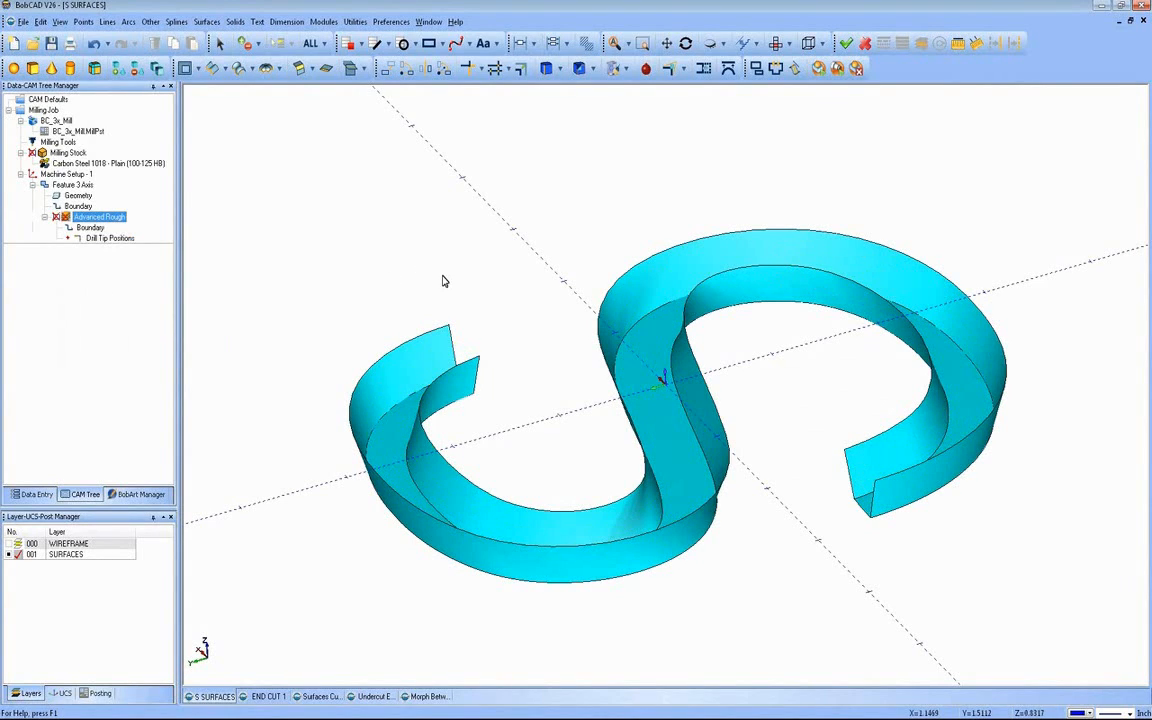
Step: Add a Mill Multiaxis feature to Machine Setup - 1 with the Surface toolpath type and go to its parameters
click(65, 177)
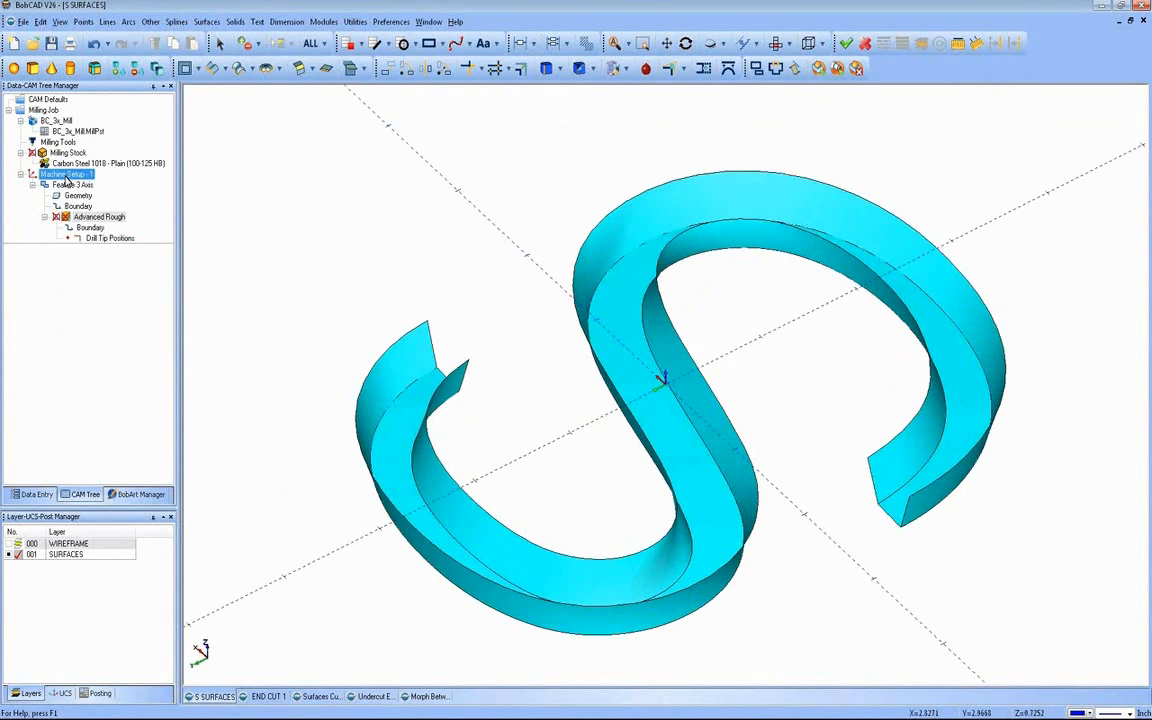
right_click(66, 179)
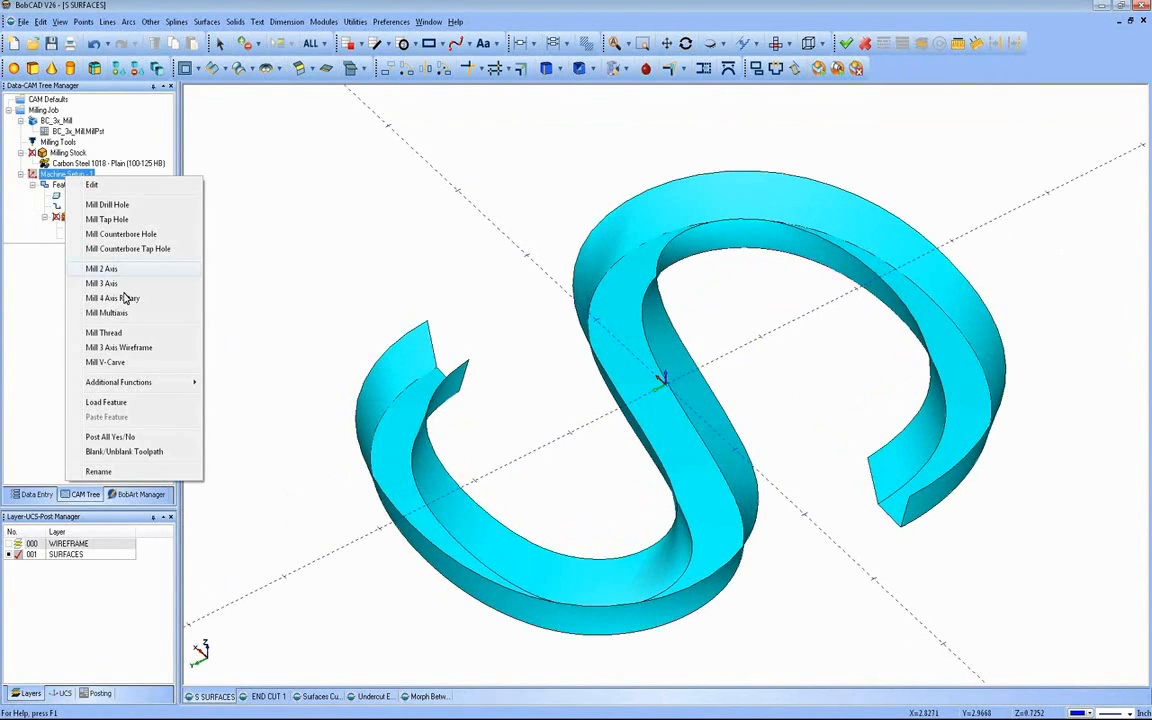
click(106, 313)
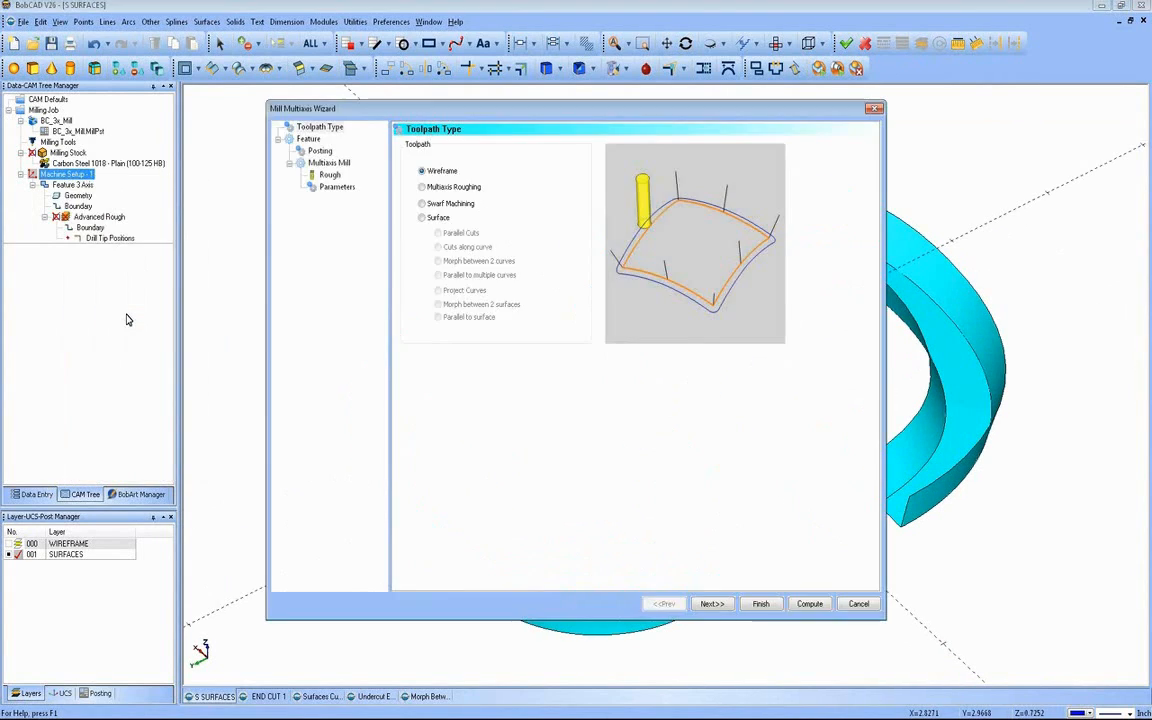
click(441, 220)
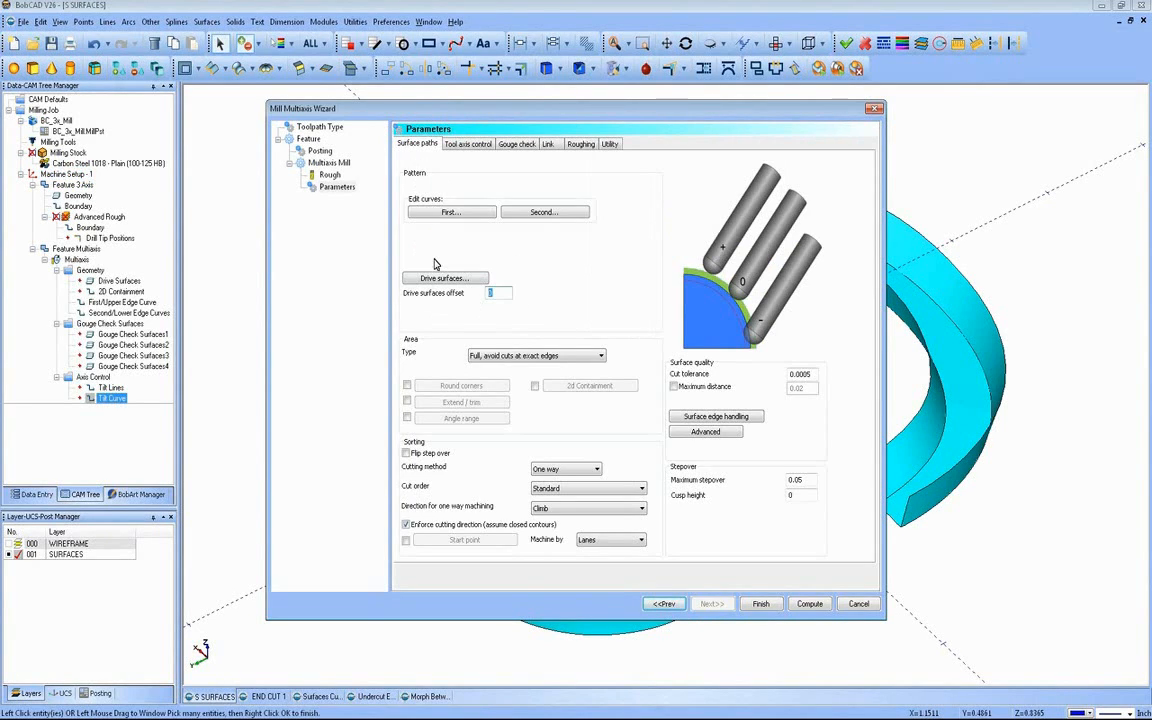
Step: Try the area type "Full, start and end at exact surface edges" and return to "Full, avoid cuts at exact edges"
click(594, 360)
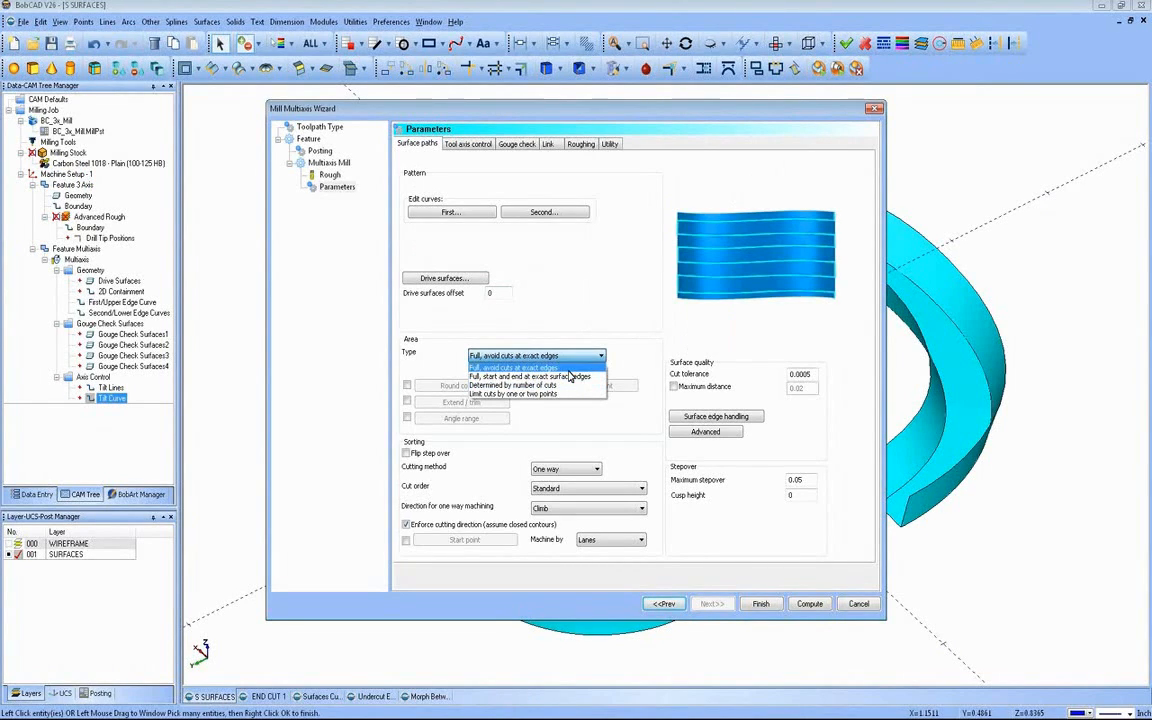
key(Escape)
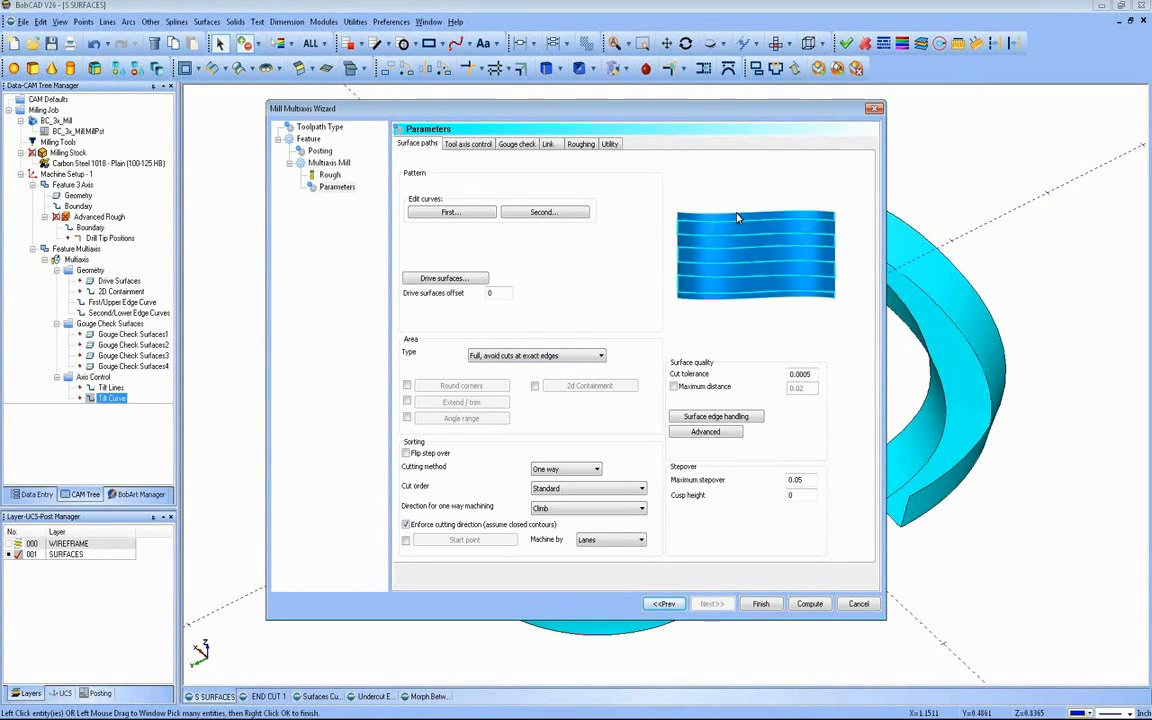
click(578, 354)
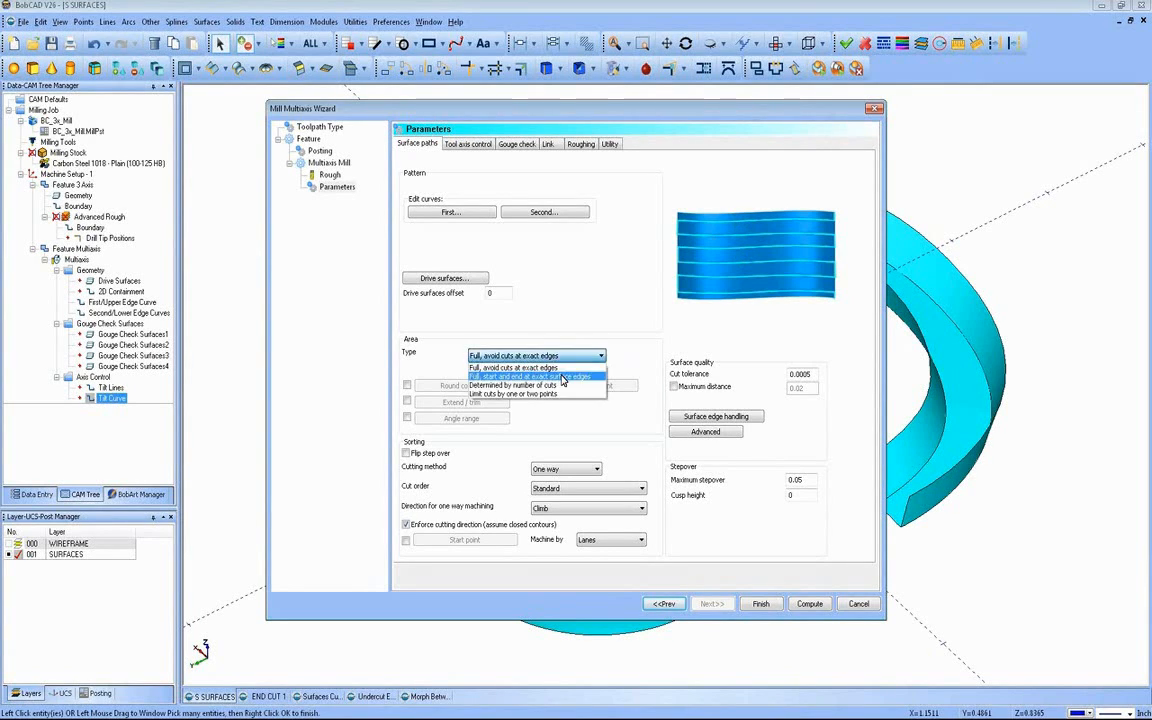
click(560, 318)
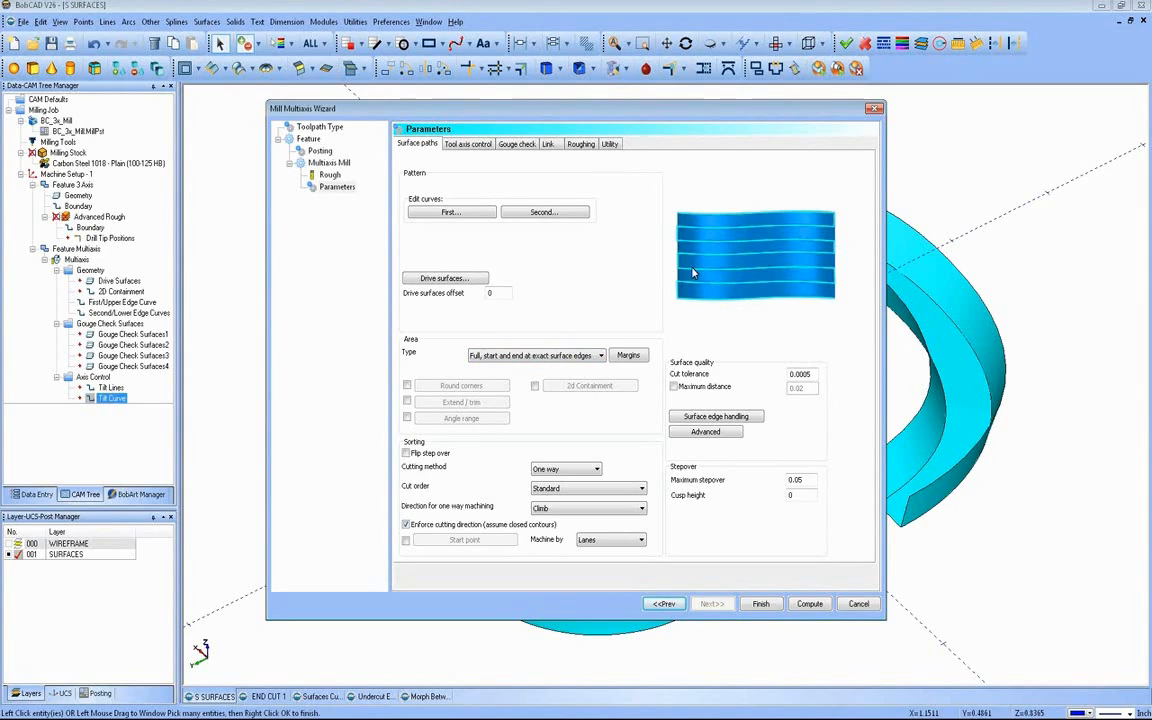
click(550, 356)
click(552, 375)
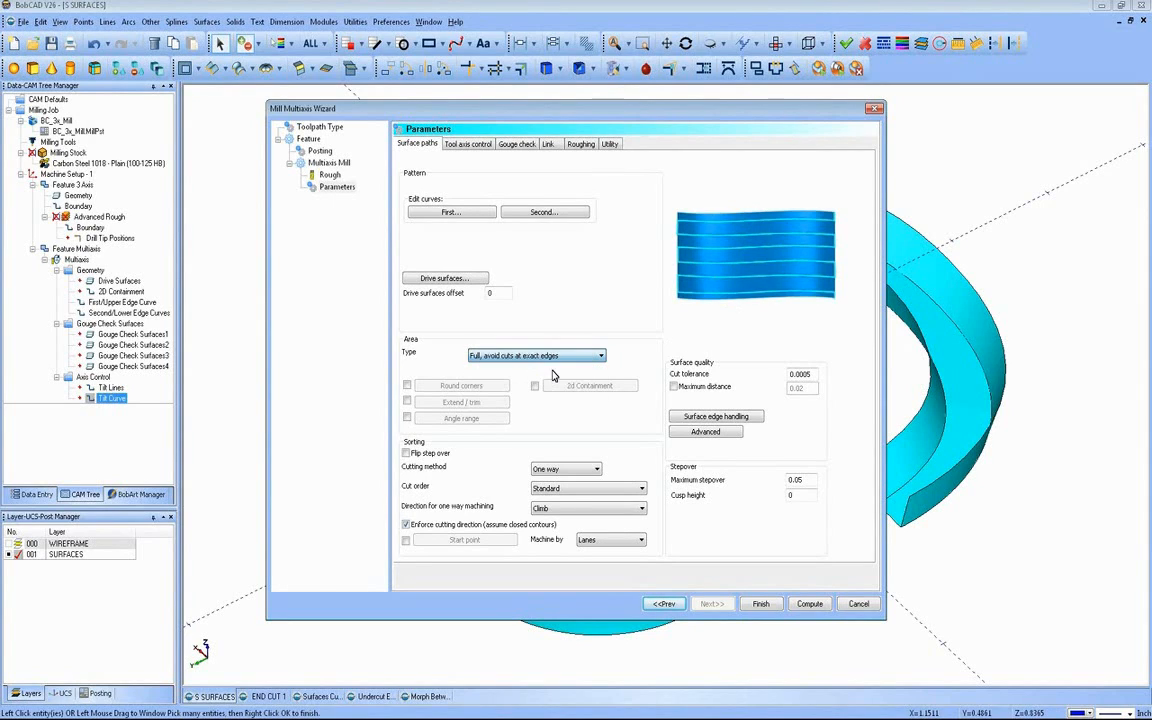
Step: Set the maximum stepover of the surface paths to .05
click(494, 292)
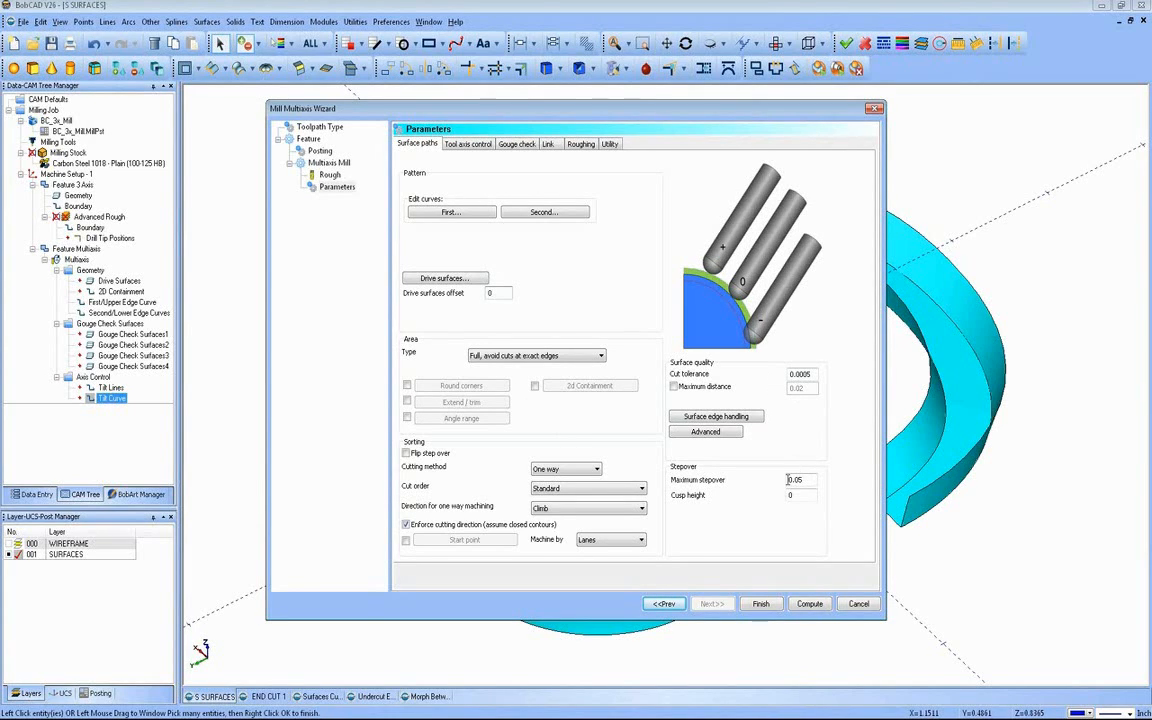
click(800, 480)
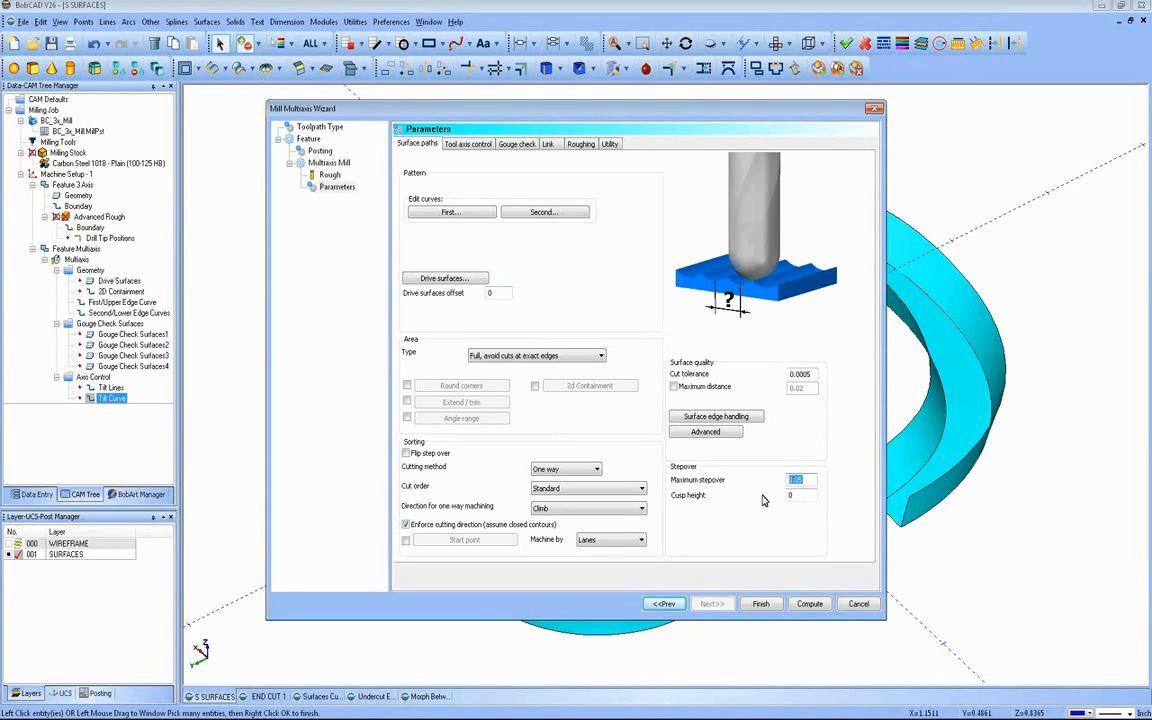
key(Tab)
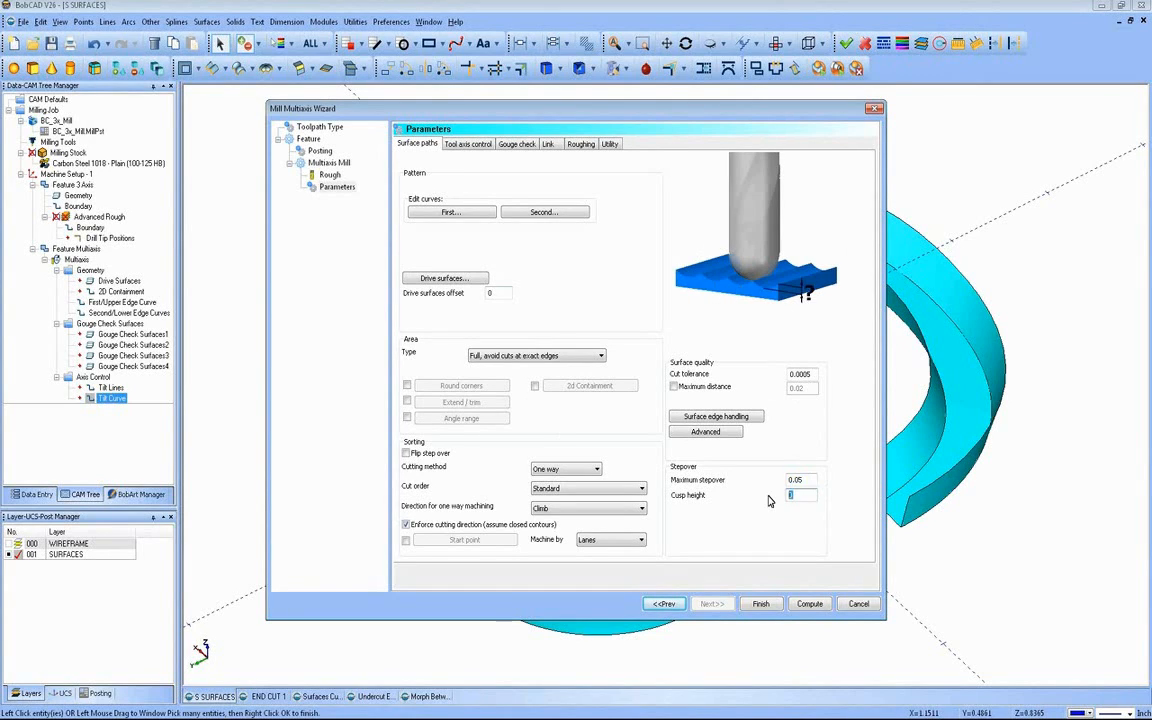
key(shift+Tab)
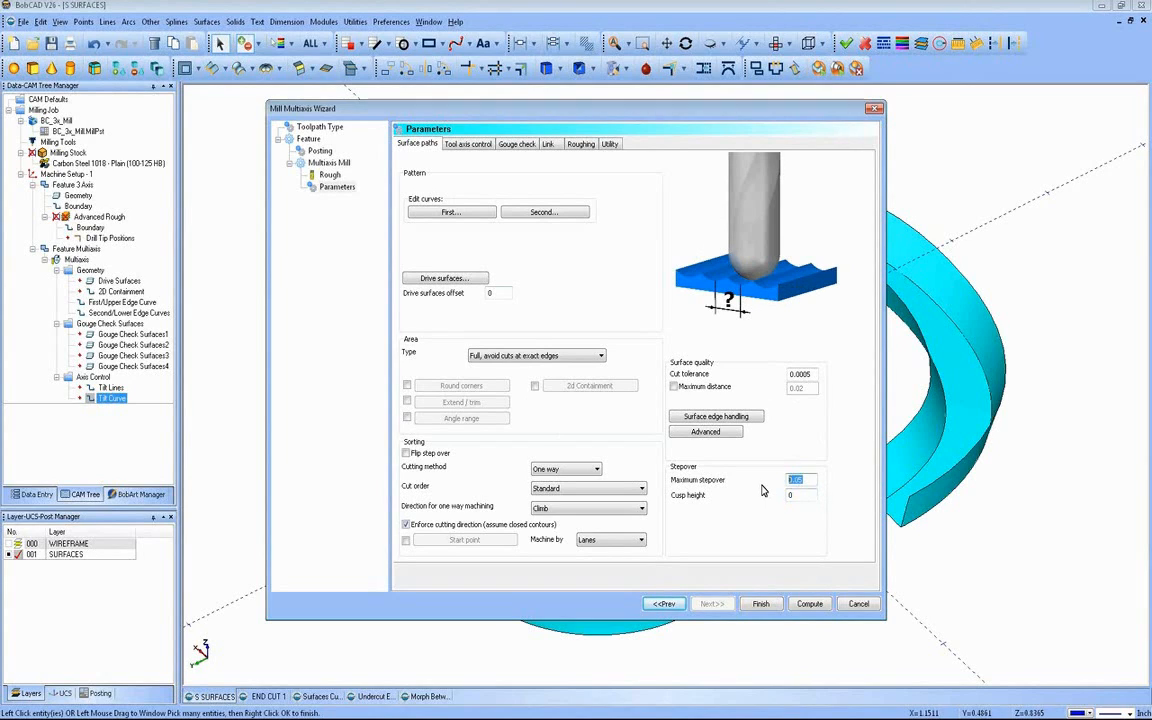
text(.1)
key(BackSpace)
text(05)
Step: Try the From center away cut order, restore Standard, and choose One way cutting with Climb direction
click(589, 471)
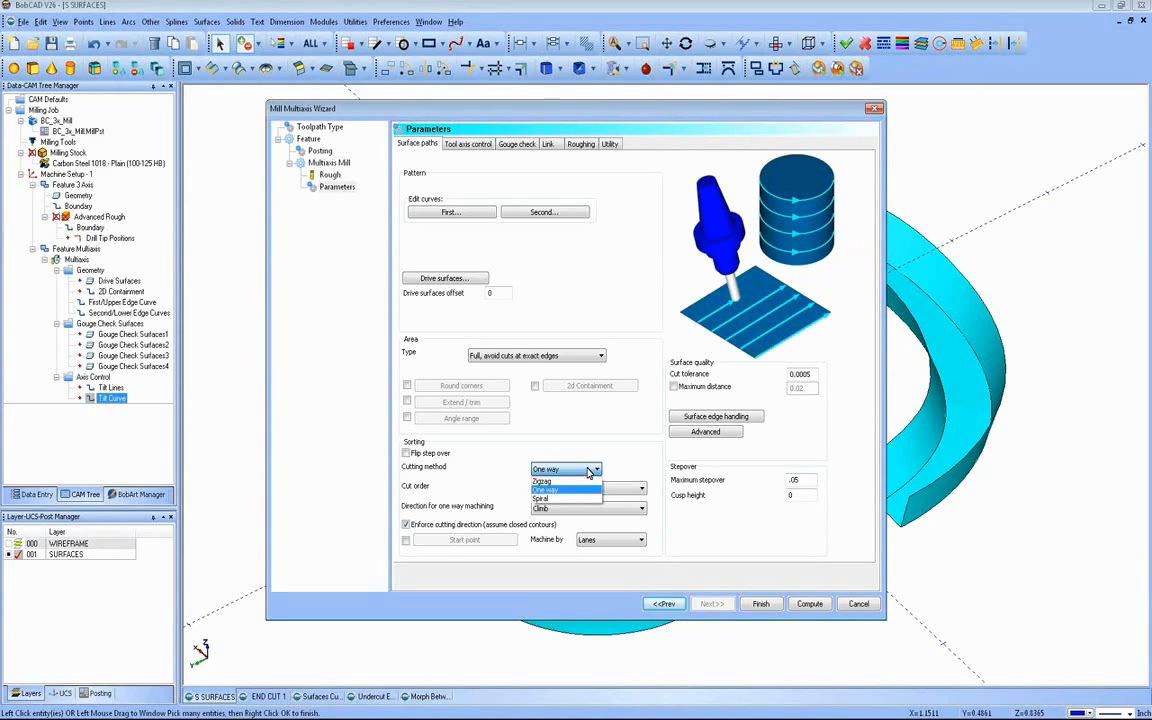
click(589, 472)
click(617, 488)
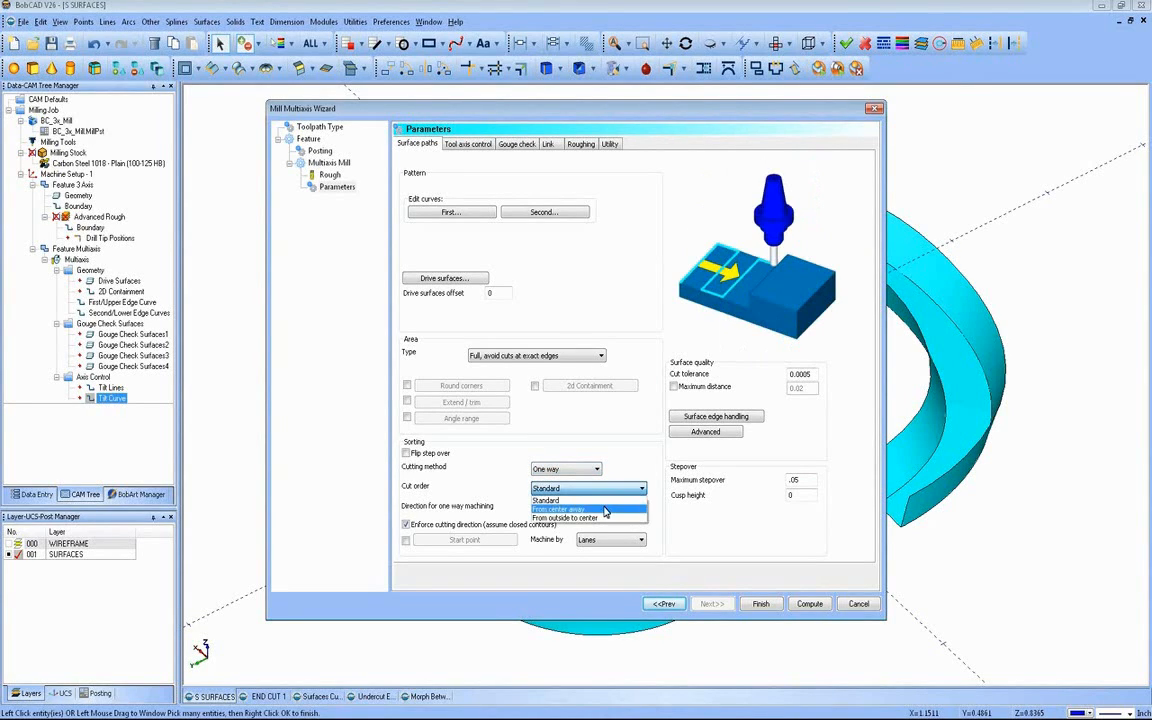
click(603, 509)
click(605, 489)
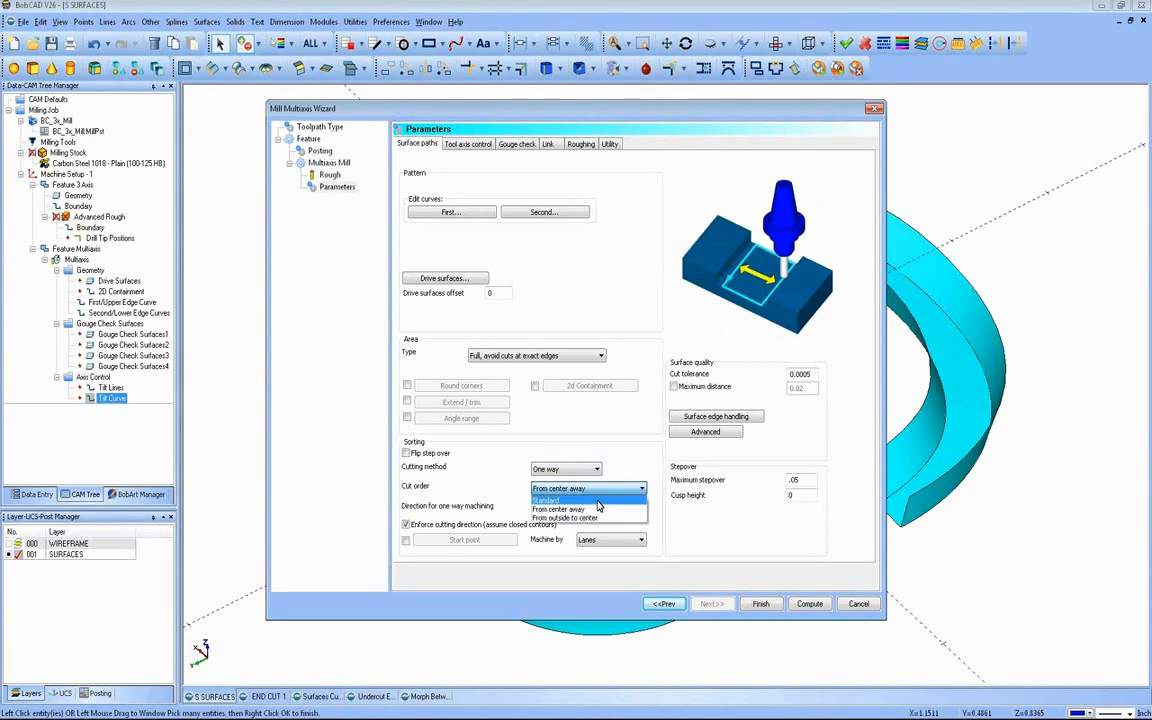
click(565, 499)
click(586, 510)
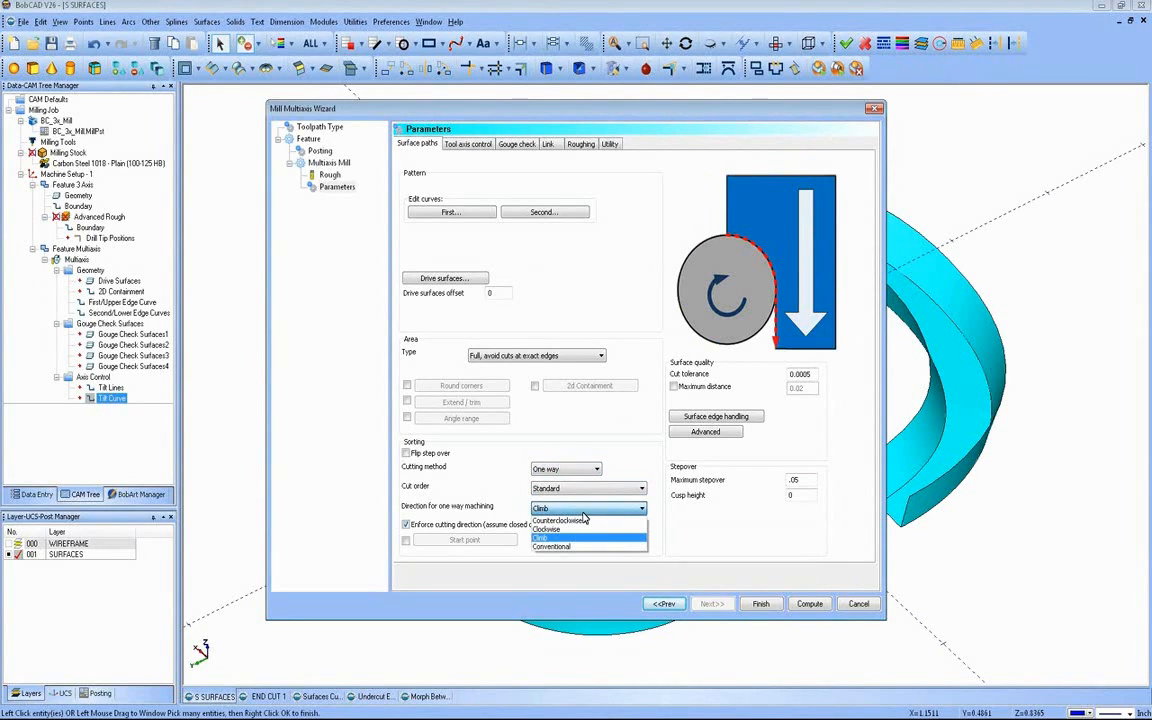
click(588, 538)
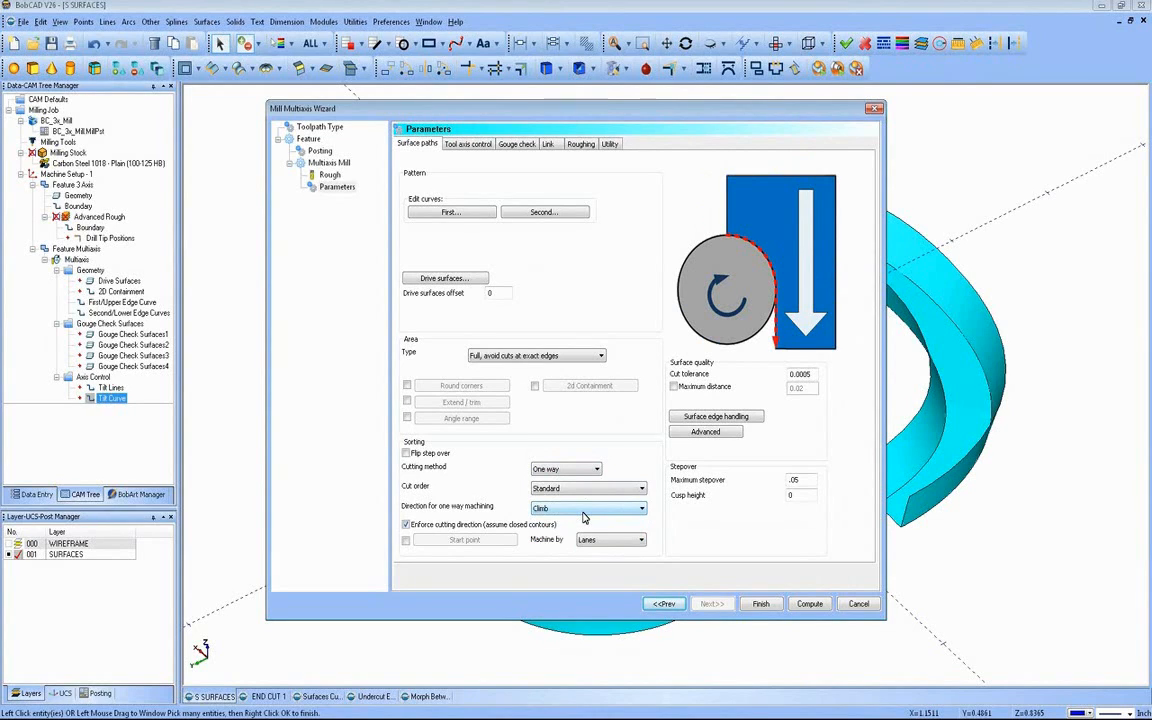
Step: Set the tool axis control's output format to 3 Axis
click(467, 146)
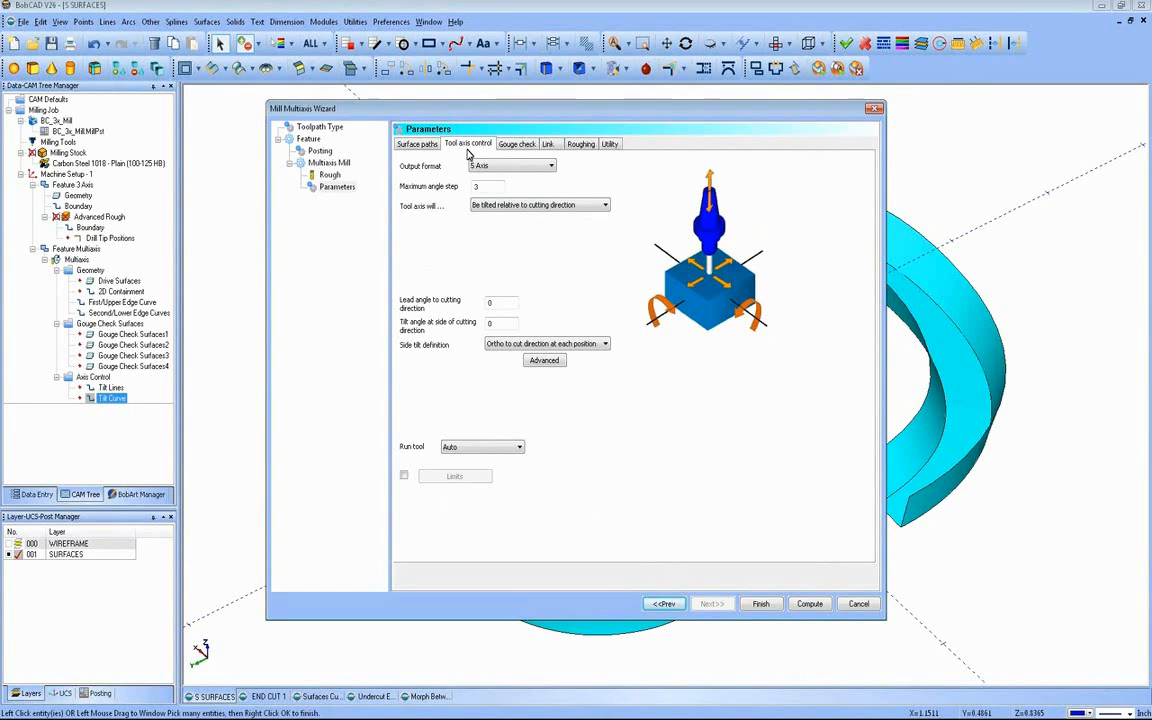
click(548, 166)
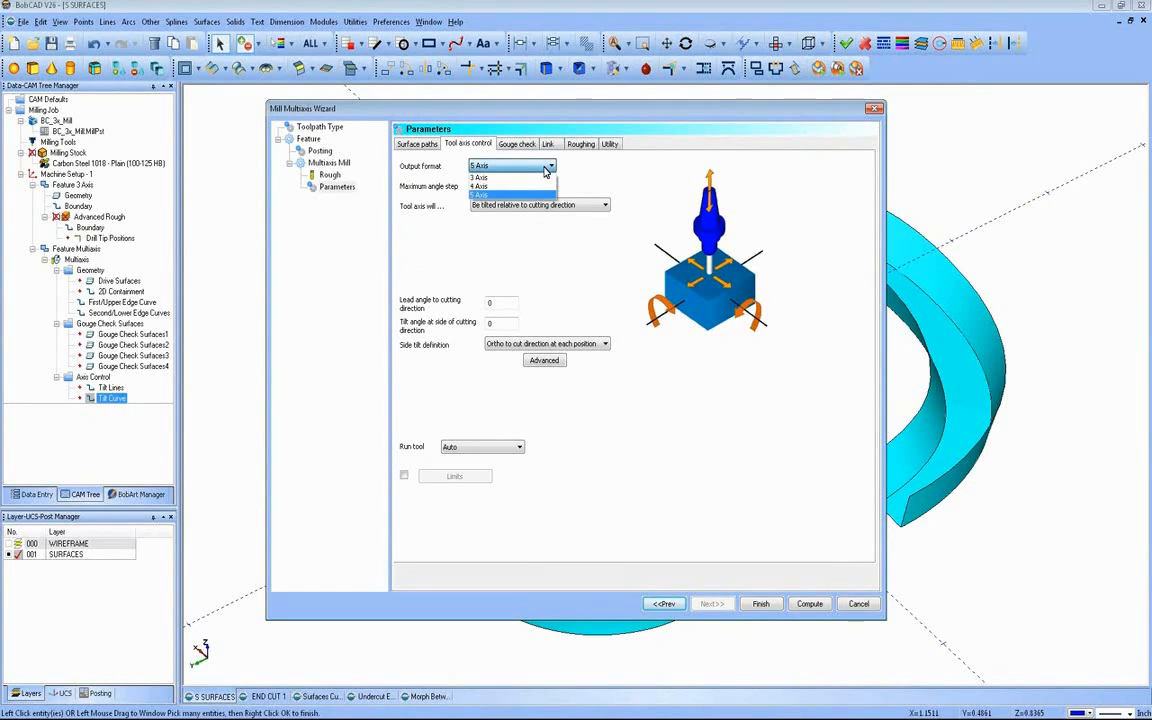
click(537, 178)
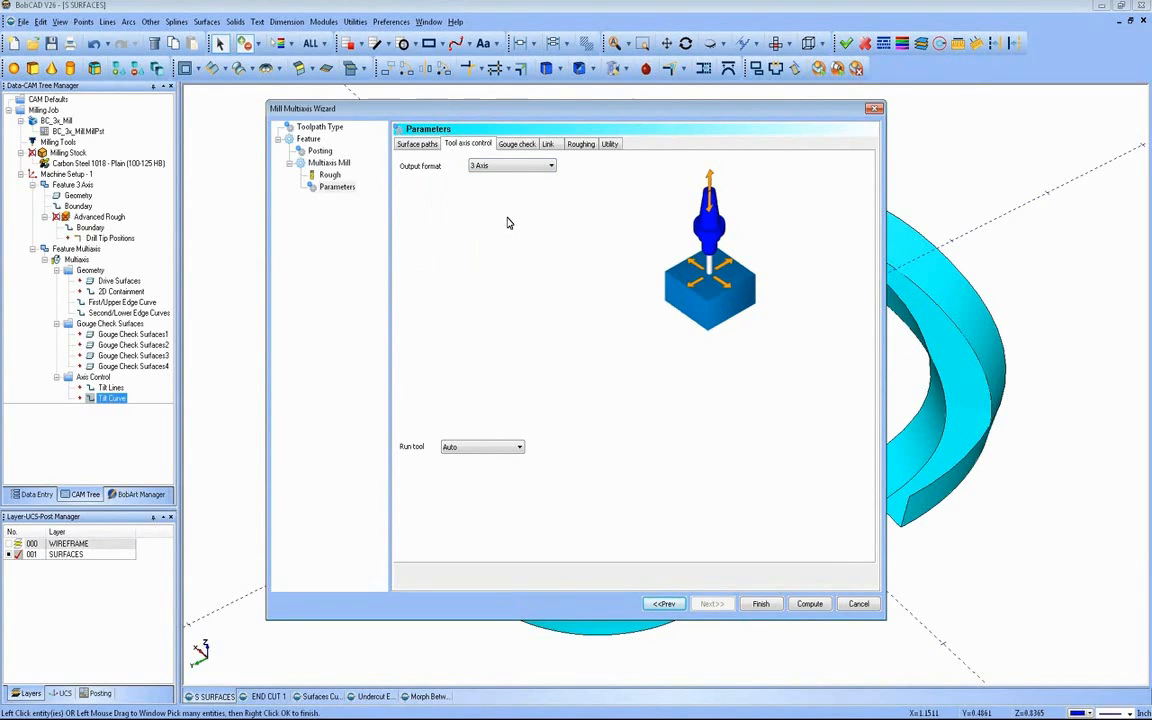
Step: Review the gouge check and link parameters, try Cylinder and Sphere clearance areas in the retract settings, and return to Plane
click(523, 148)
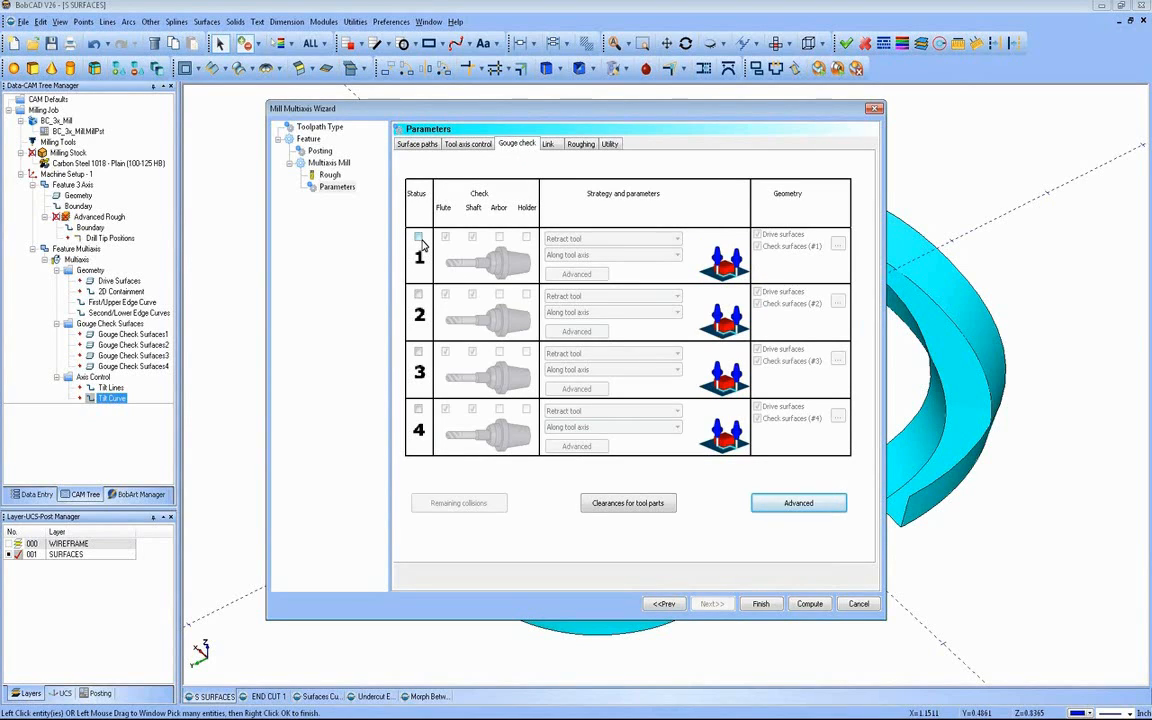
click(548, 146)
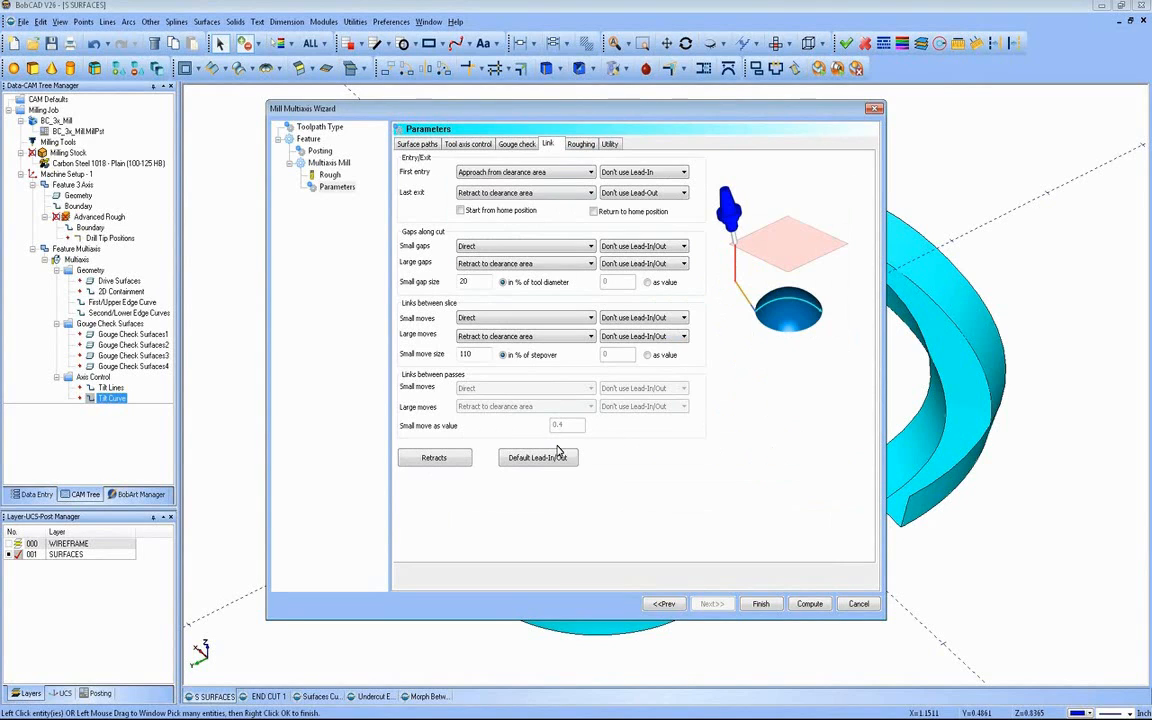
click(433, 457)
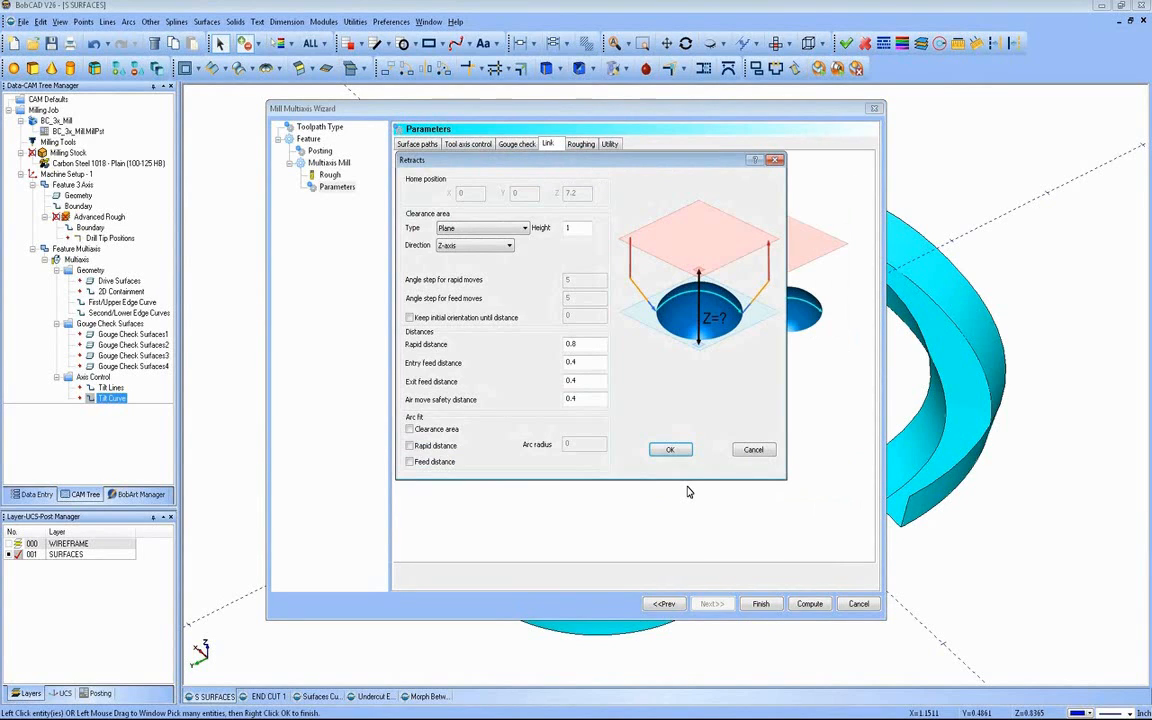
click(528, 230)
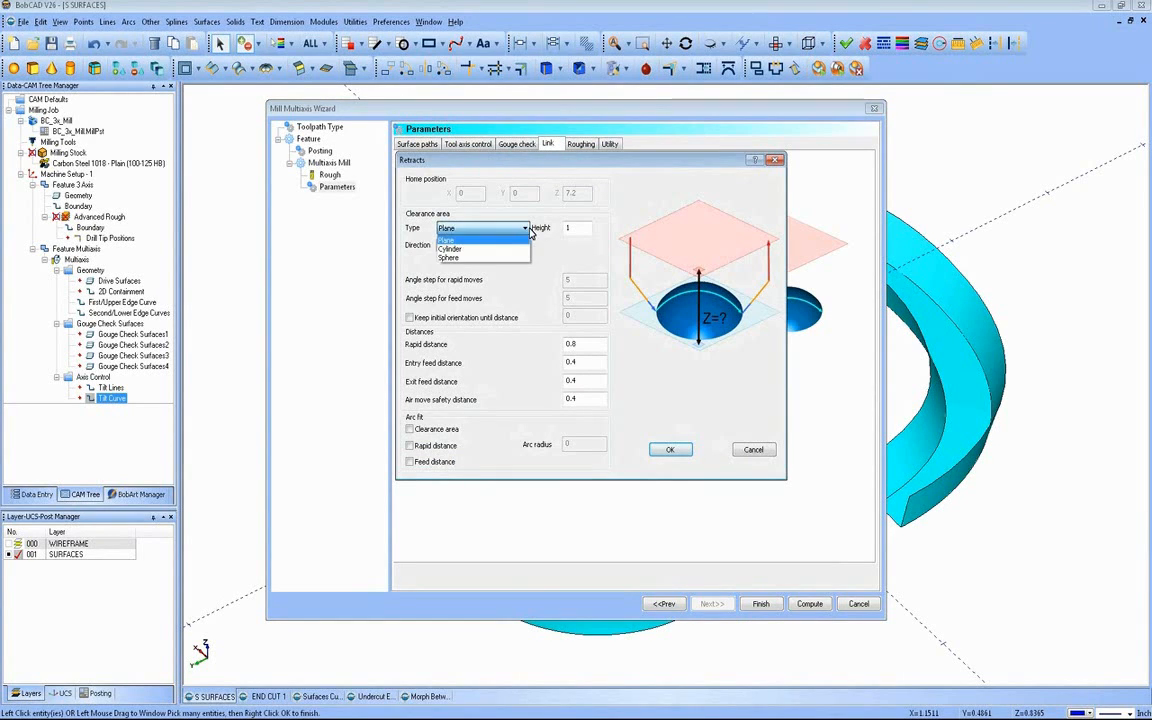
click(508, 243)
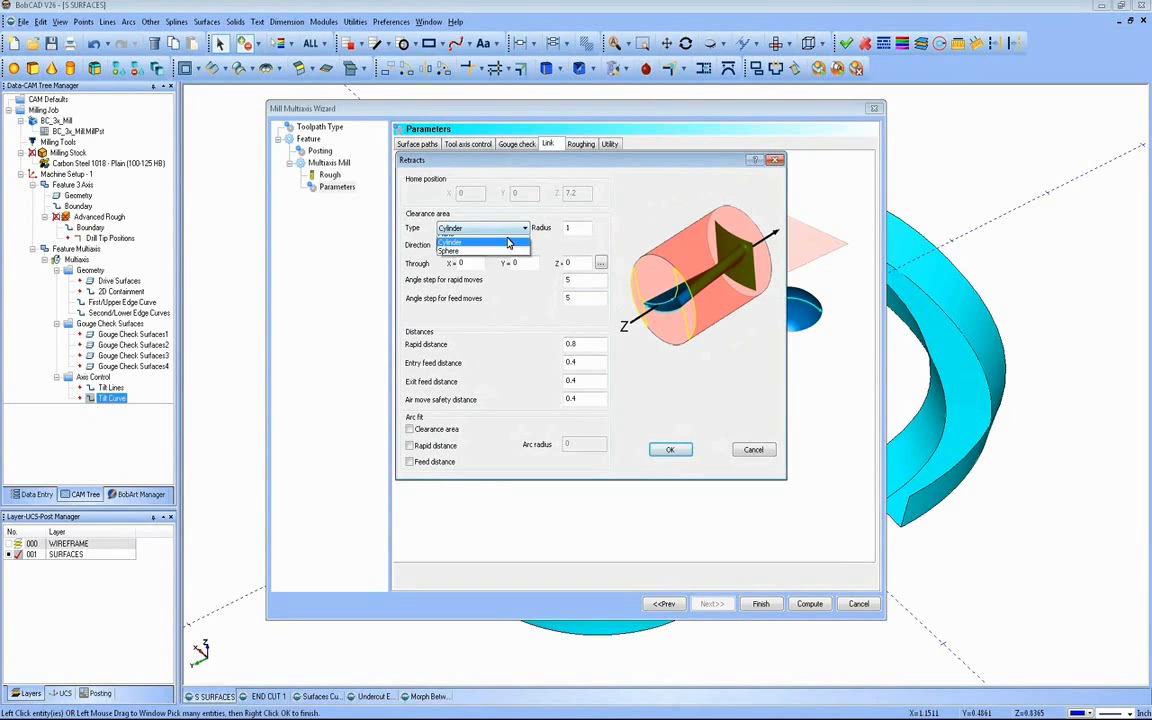
click(505, 250)
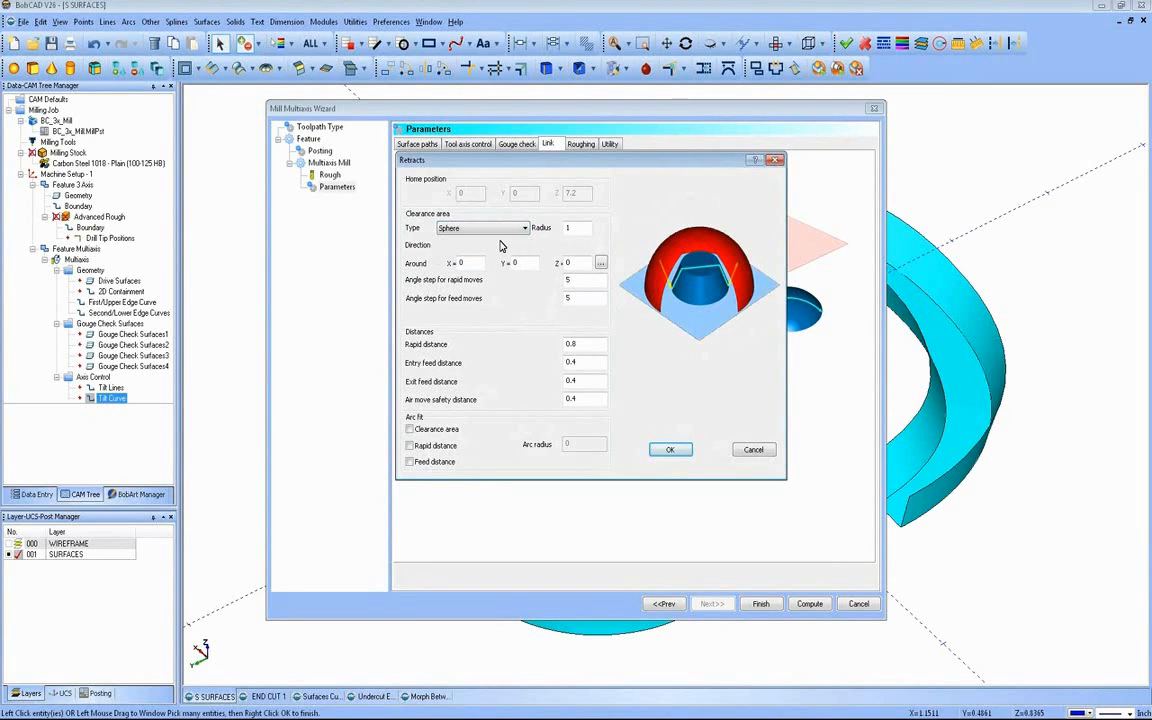
click(524, 228)
click(510, 236)
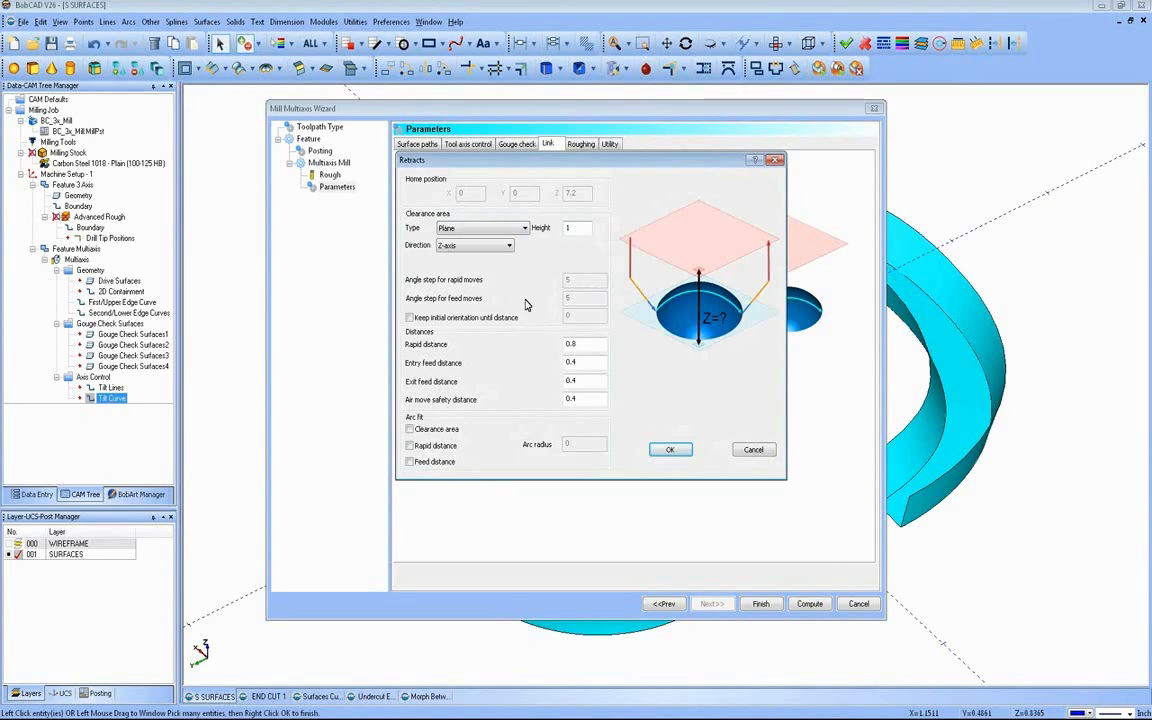
click(665, 450)
Step: Review the default lead-in/out types, the roughing options and the utility parameters of the toolpath
click(555, 458)
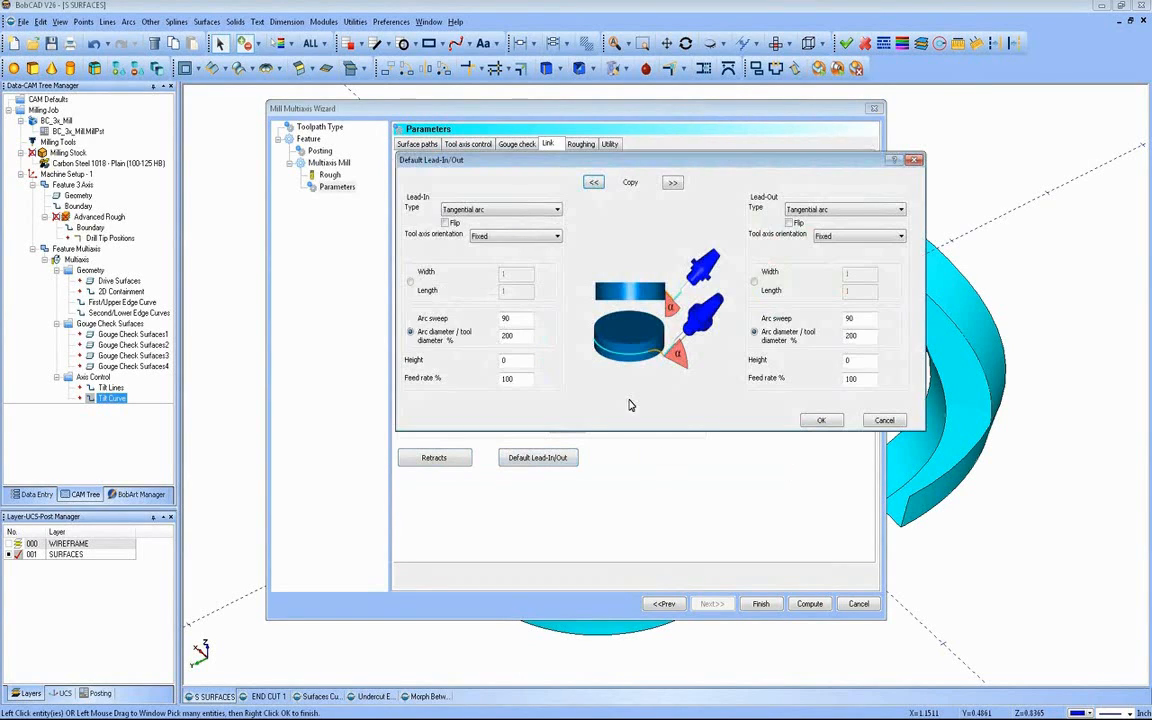
click(500, 209)
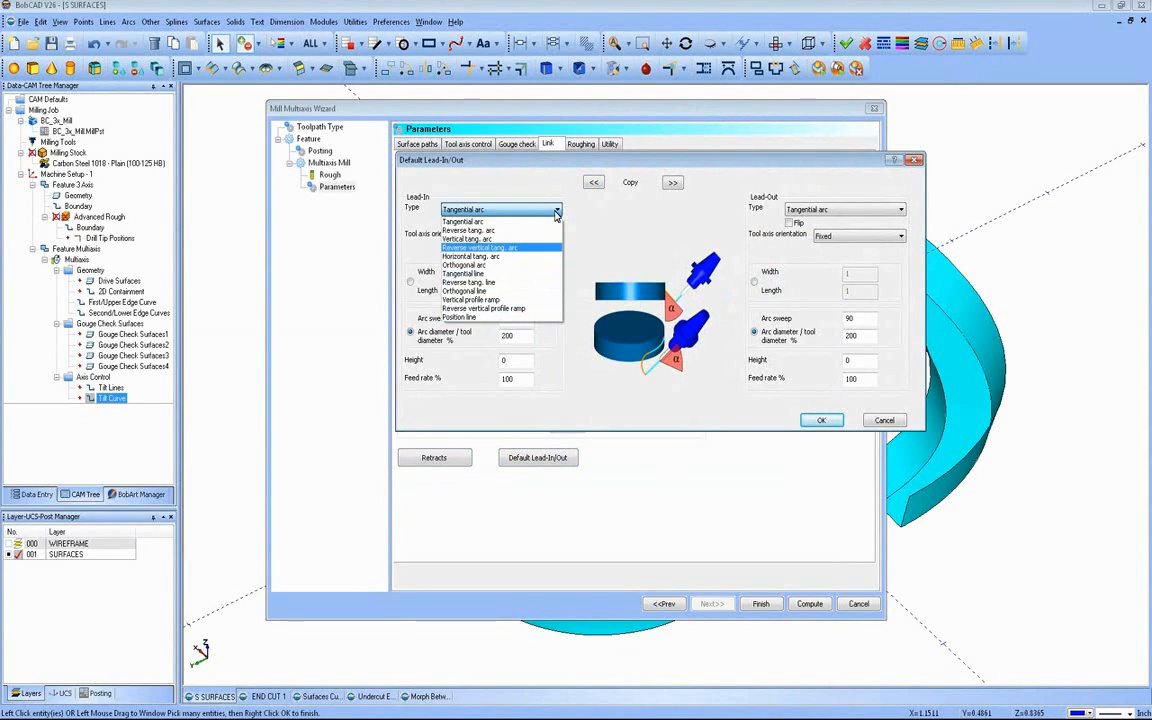
click(556, 211)
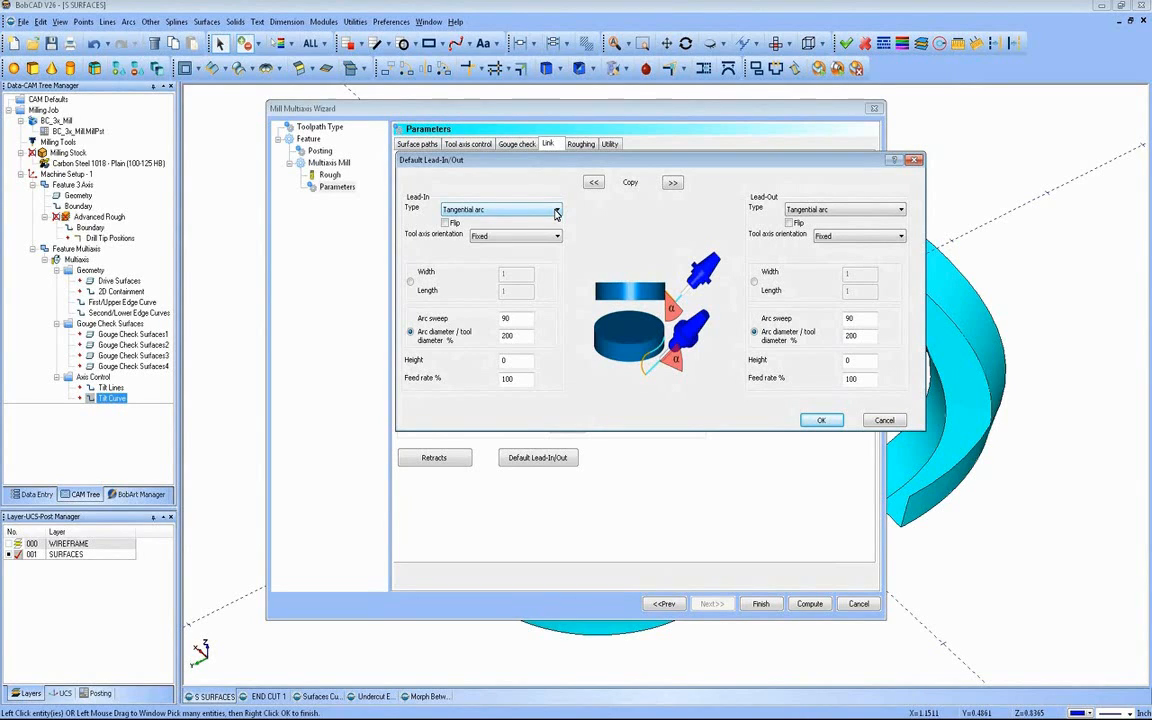
click(818, 420)
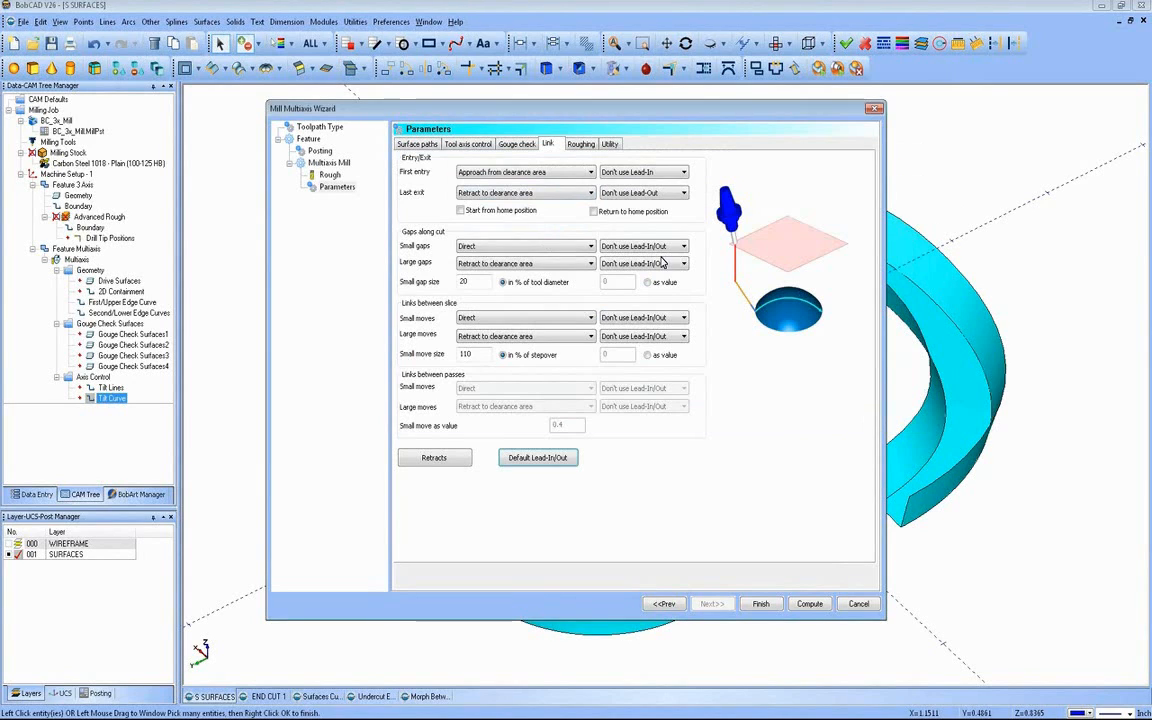
click(583, 146)
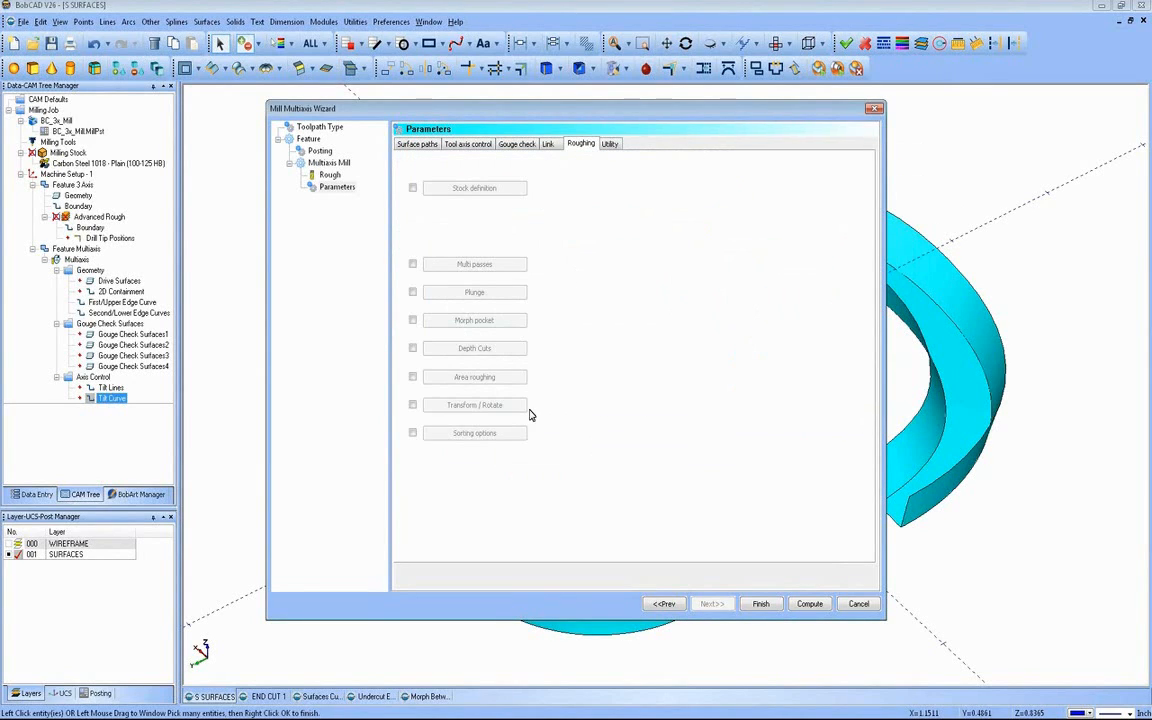
click(609, 145)
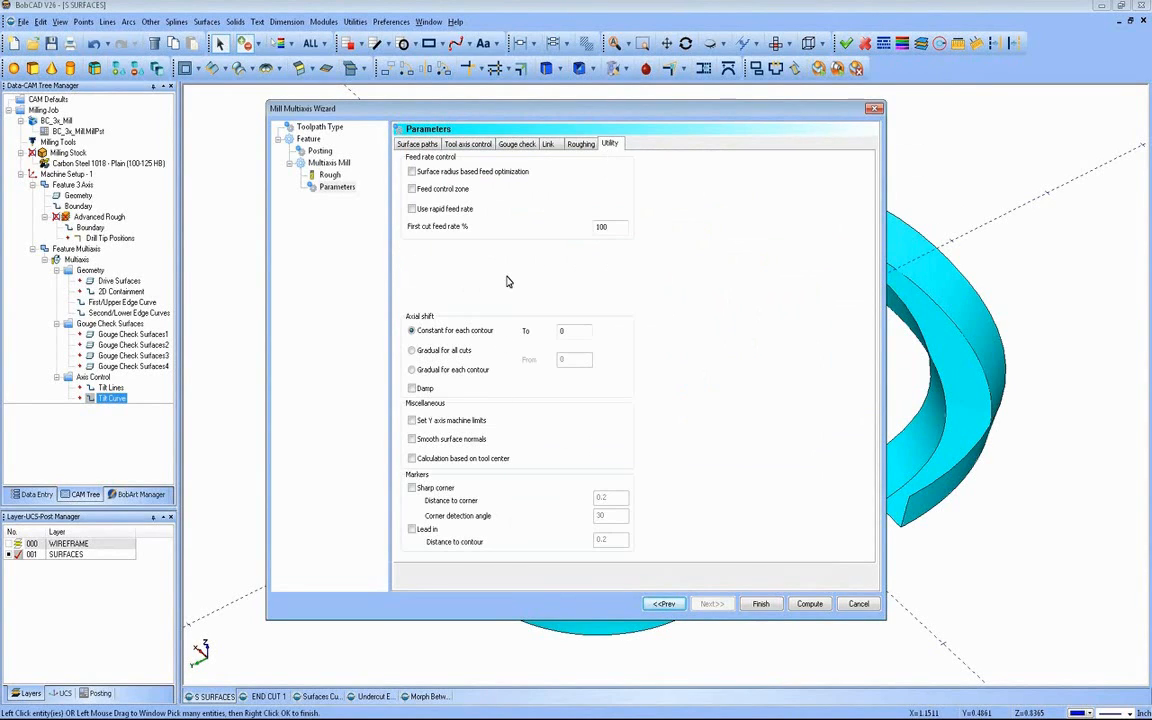
click(434, 147)
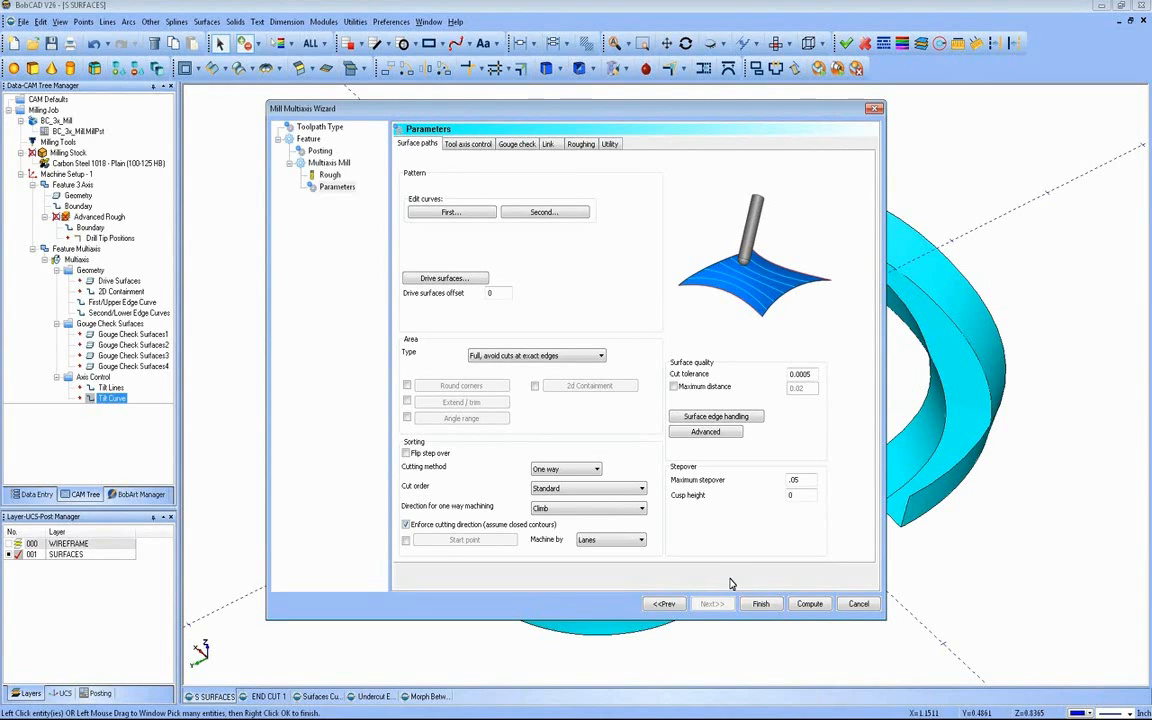
Step: Compute the multiaxis toolpath and inspect it on the S-shaped part from several angles and from the top view
click(795, 605)
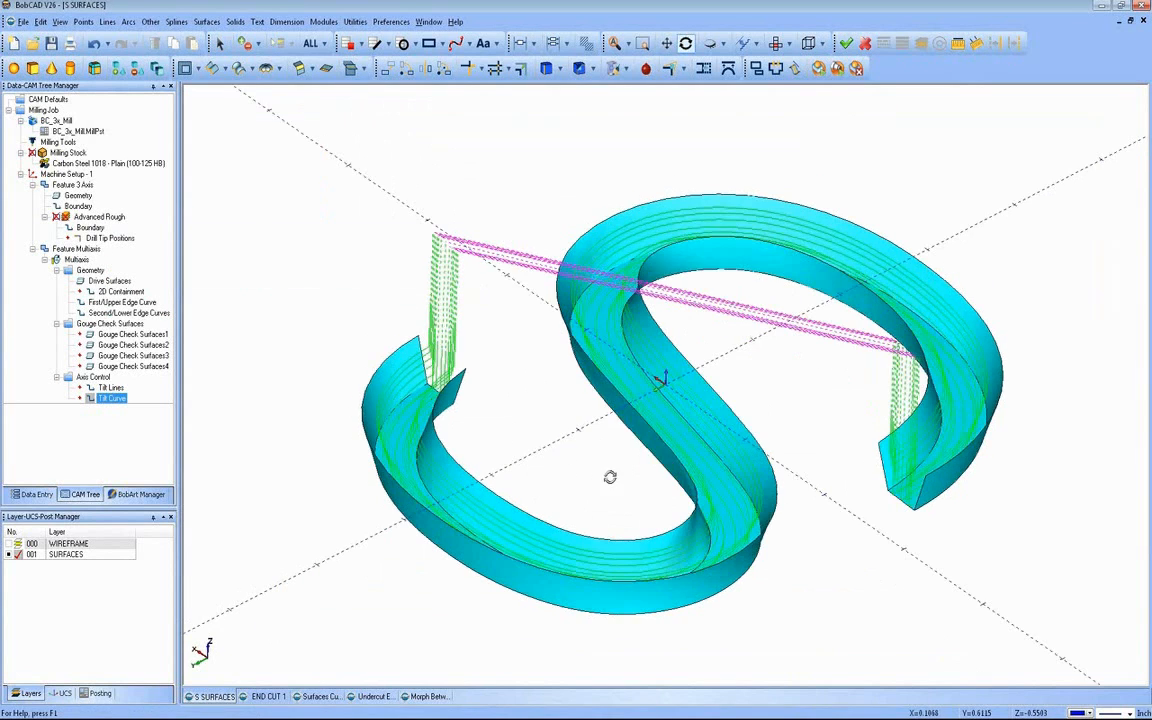
middle_drag(609, 476, 378, 327)
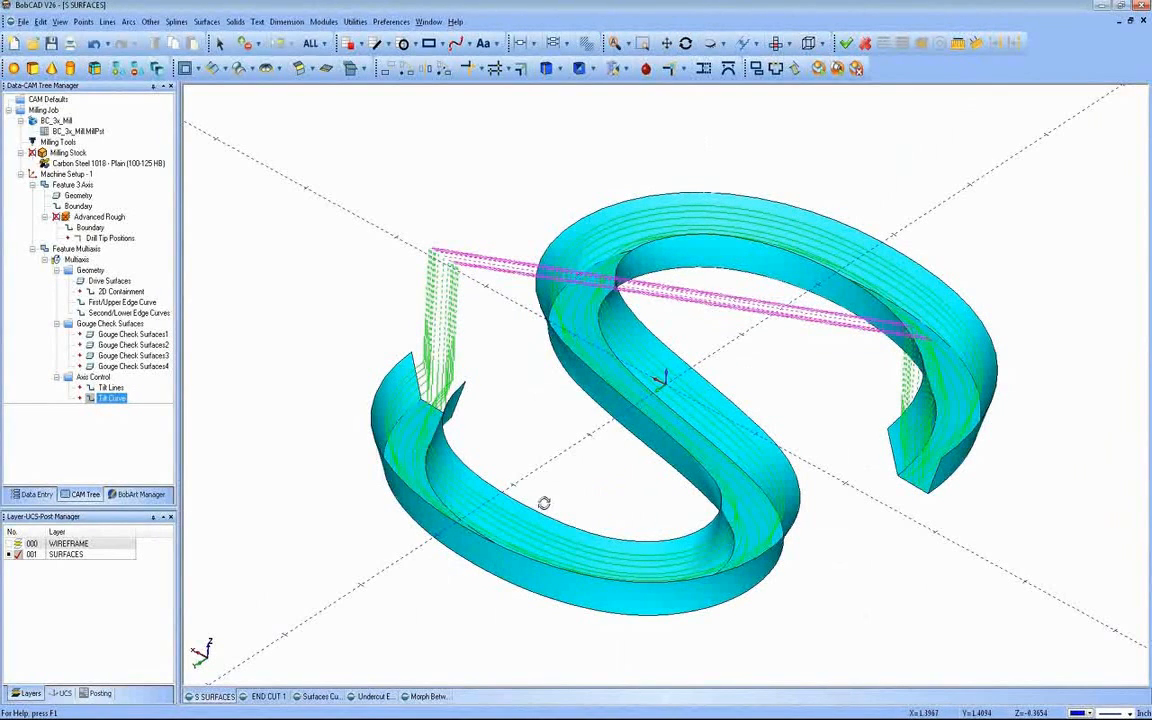
middle_drag(489, 453, 420, 346)
middle_drag(769, 437, 764, 463)
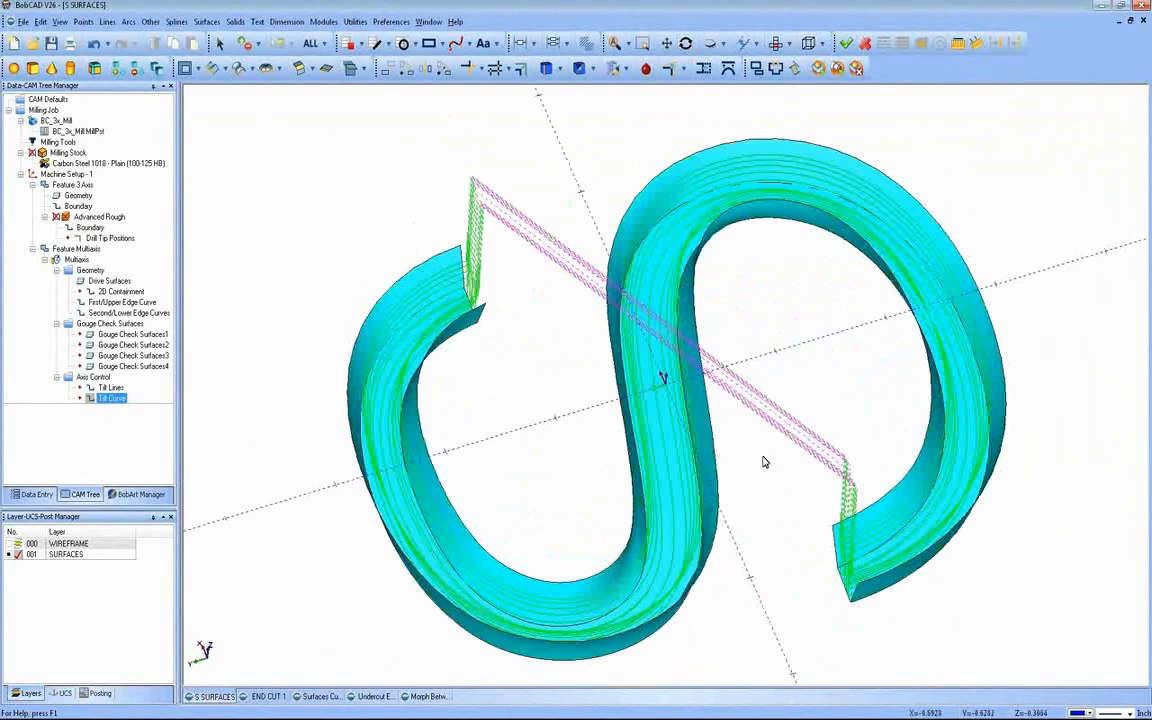
click(776, 44)
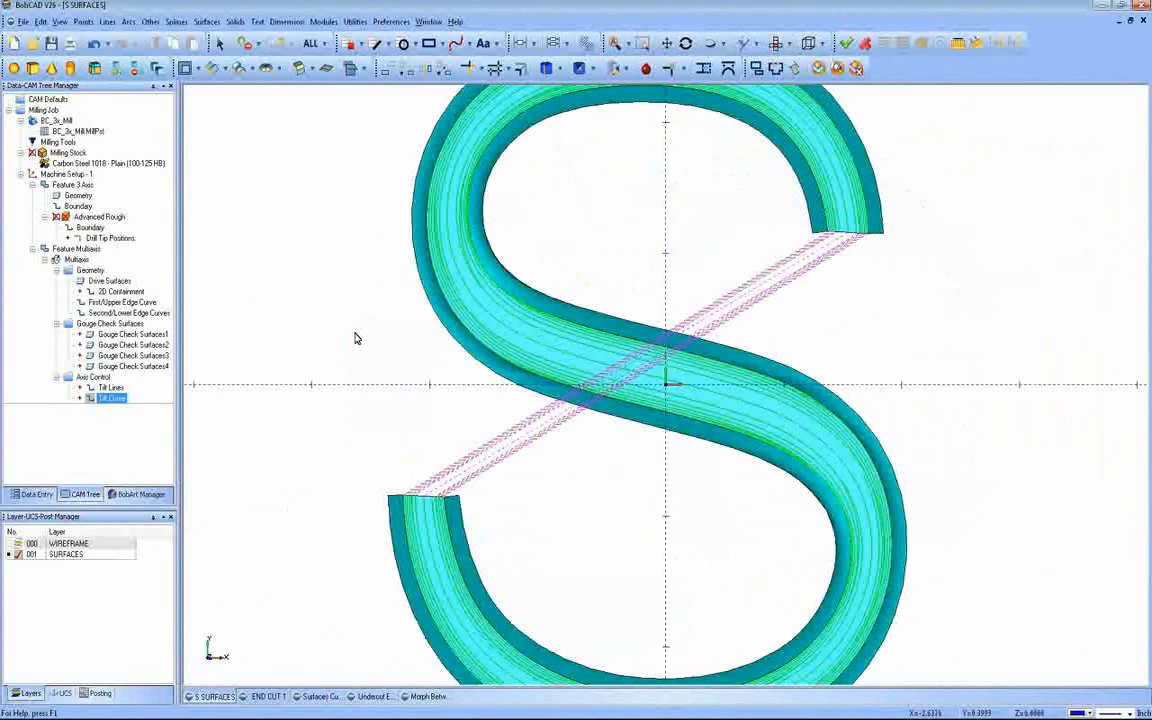
Step: Change the display colour of the Multiaxis toolpath to orange
click(110, 387)
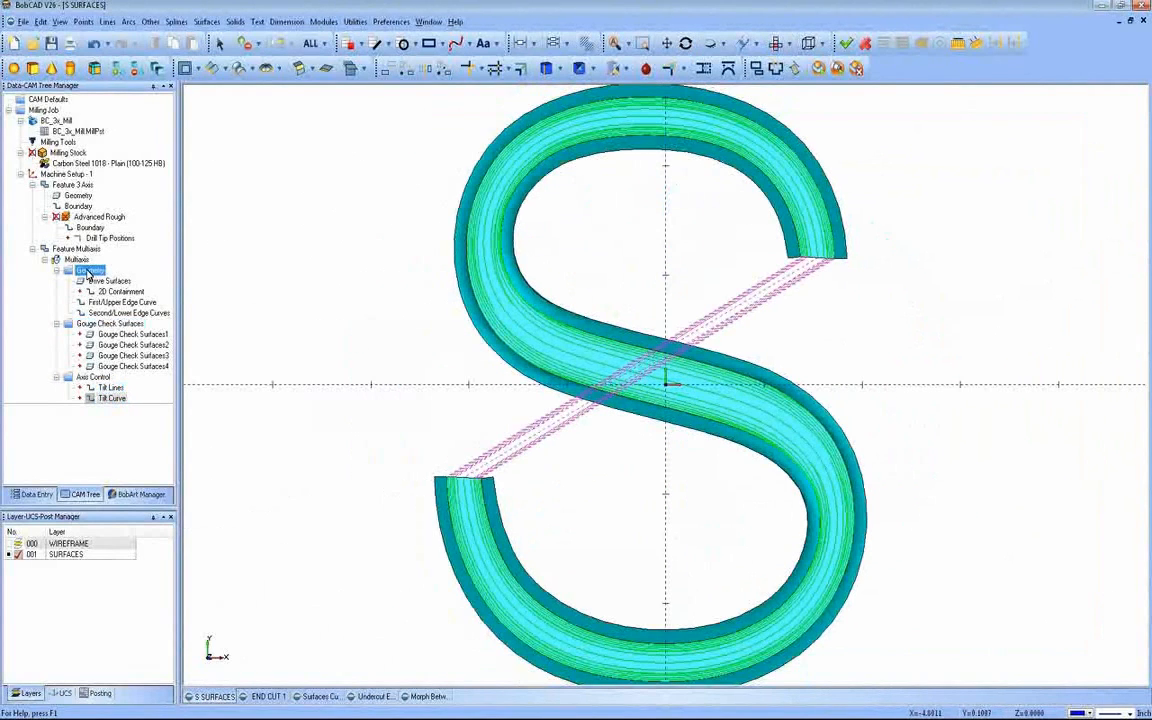
right_click(80, 260)
click(110, 328)
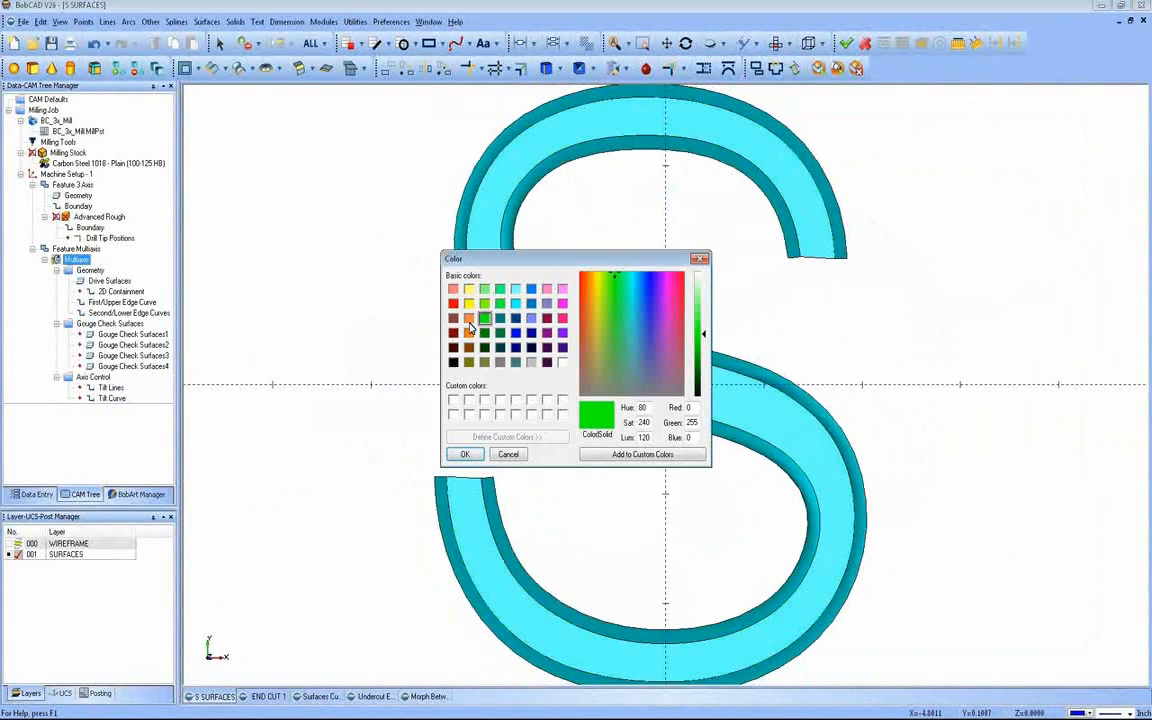
click(469, 318)
click(464, 455)
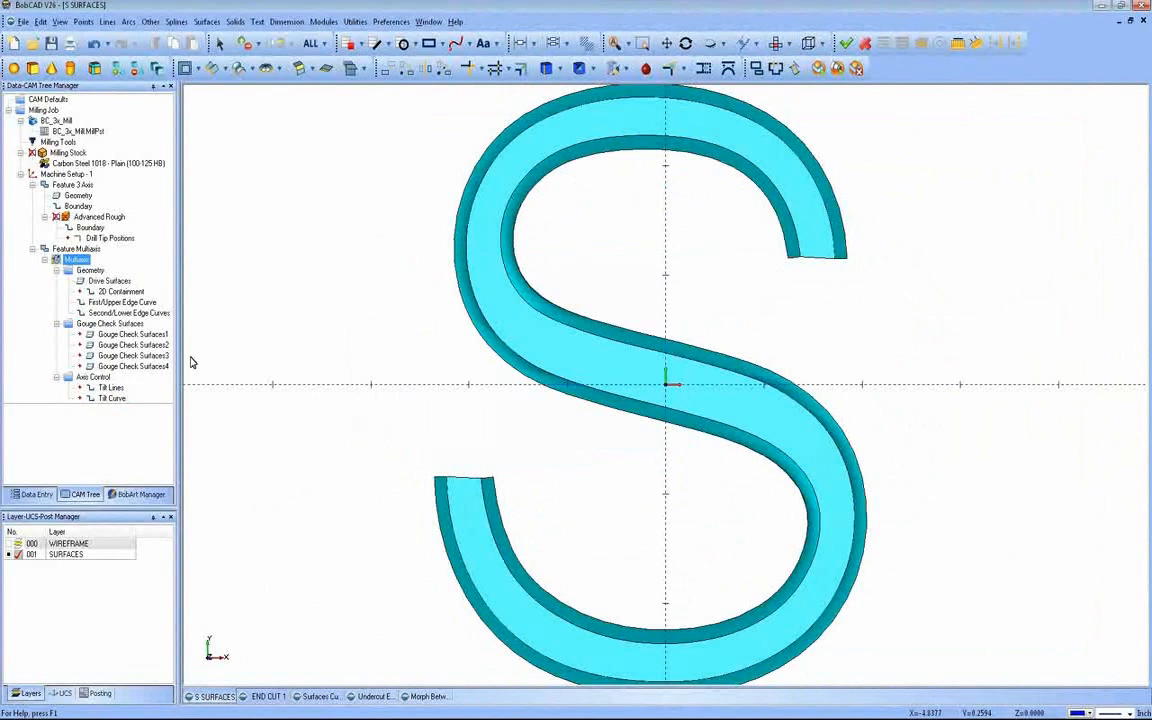
click(88, 270)
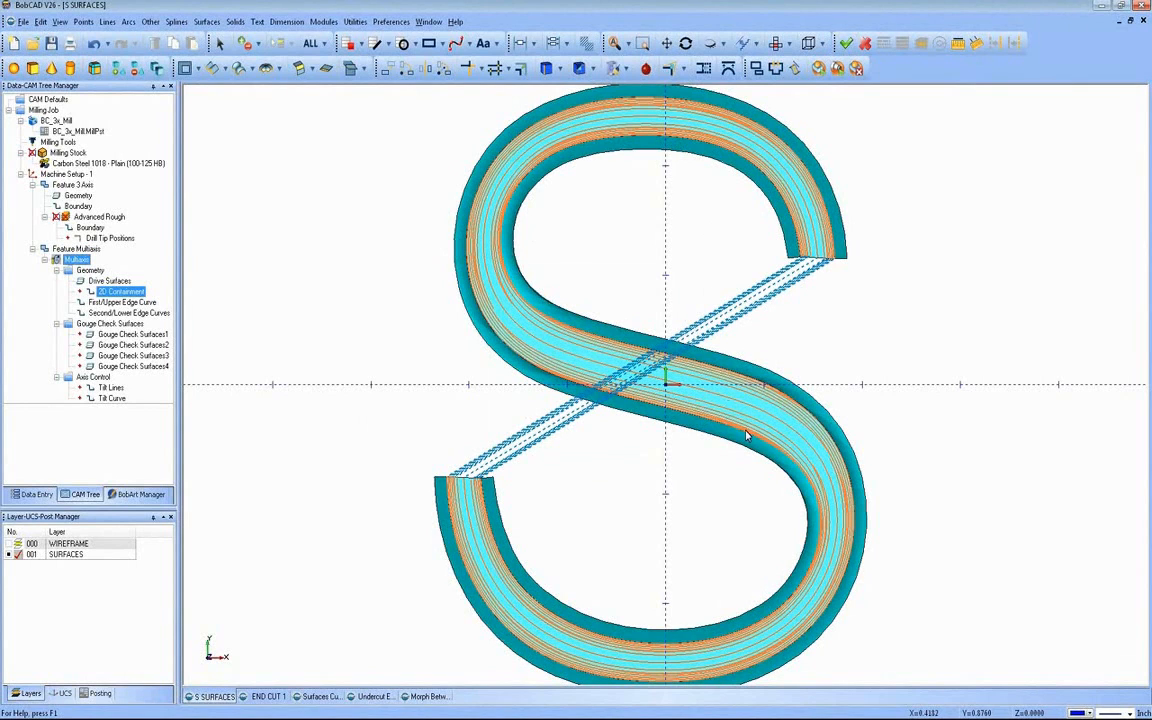
Step: Set the multiaxis feature's maximum stepover to .010, recompute the toolpath and inspect the passes up close
middle_drag(694, 437, 606, 426)
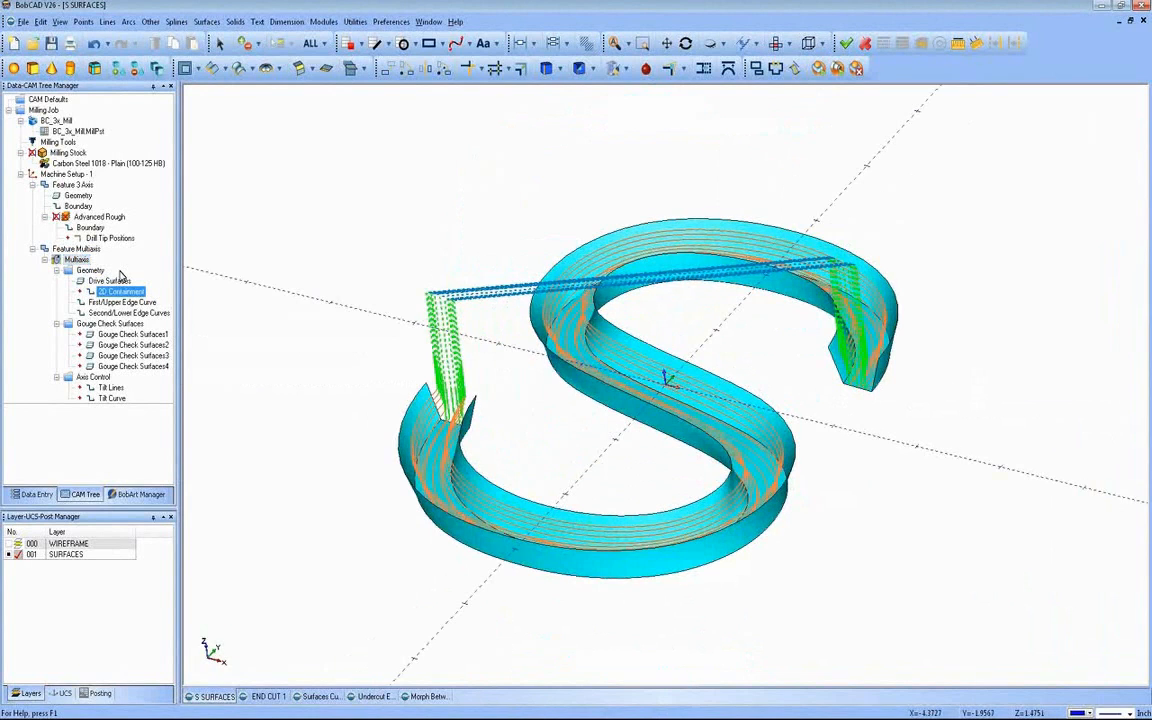
click(78, 260)
right_click(82, 261)
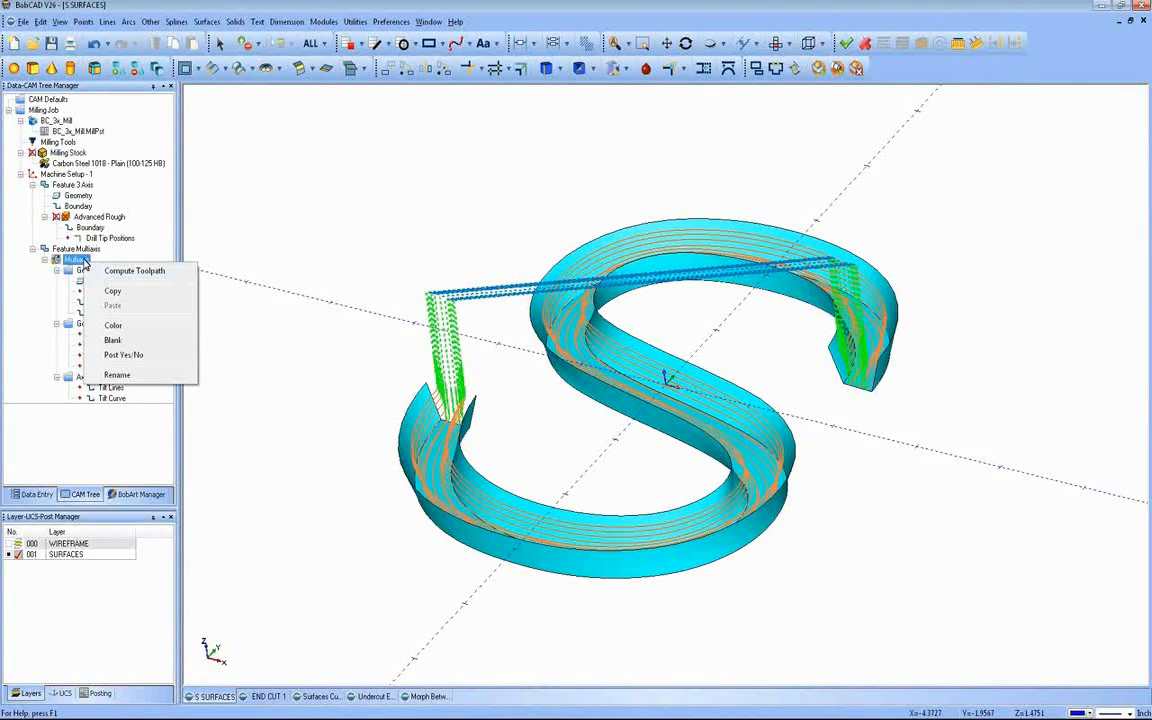
right_click(80, 249)
click(106, 261)
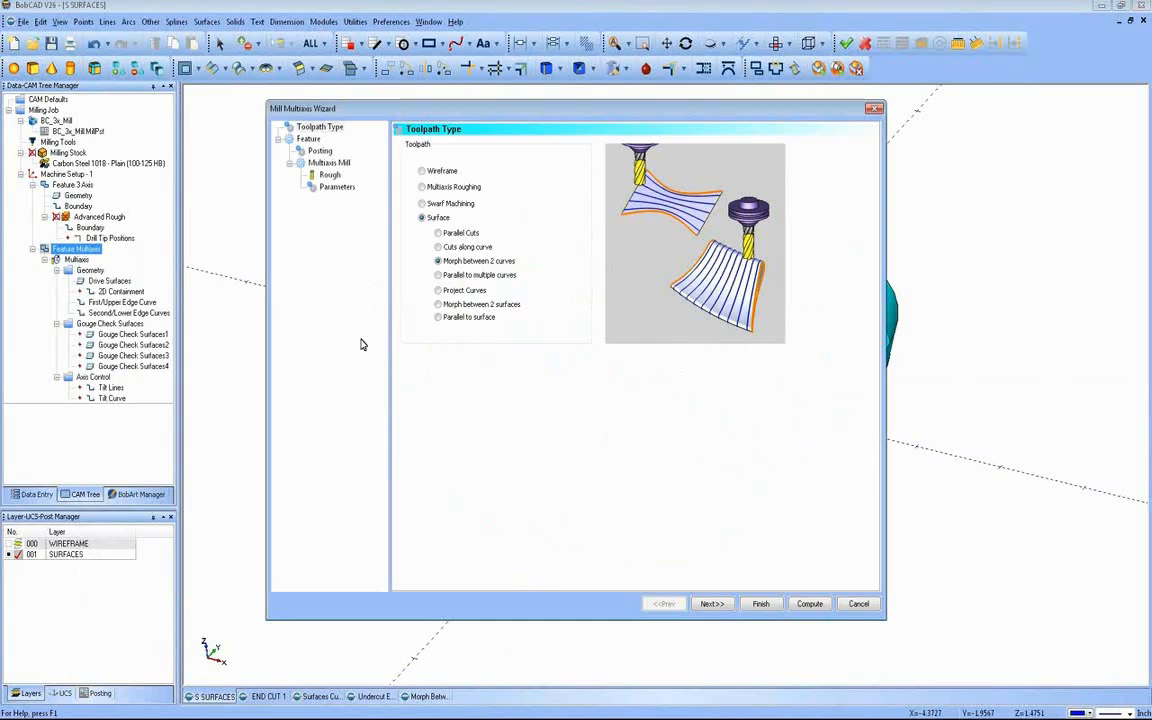
click(346, 189)
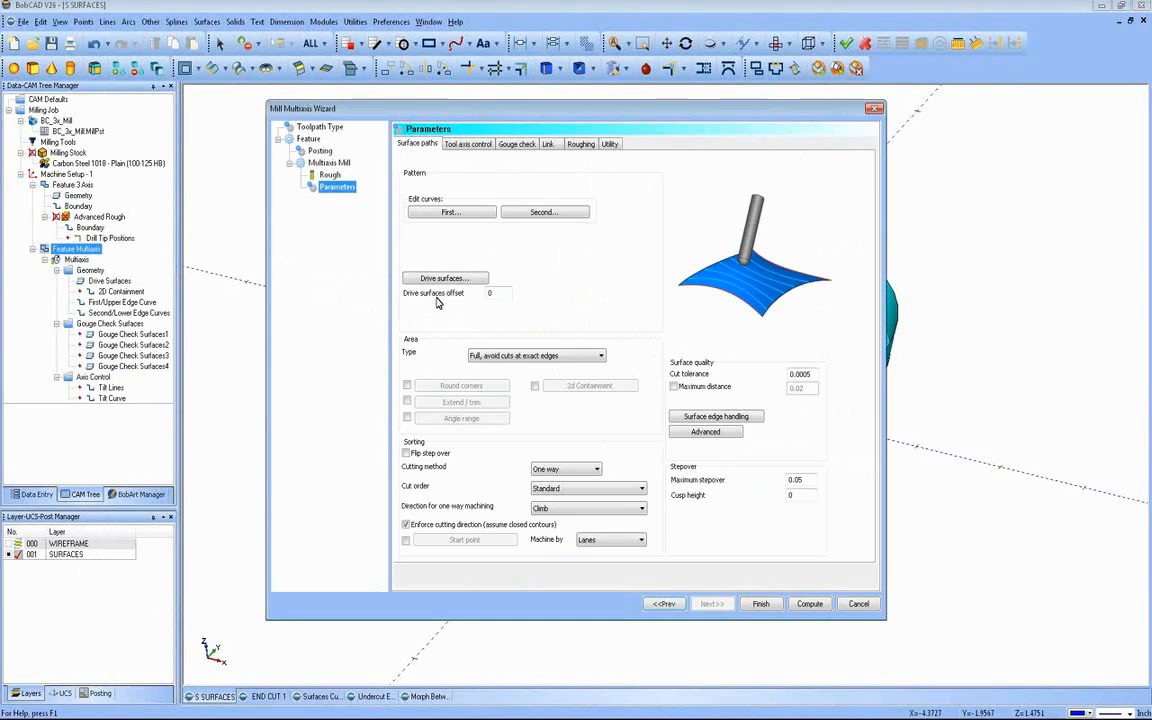
drag(807, 481, 745, 488)
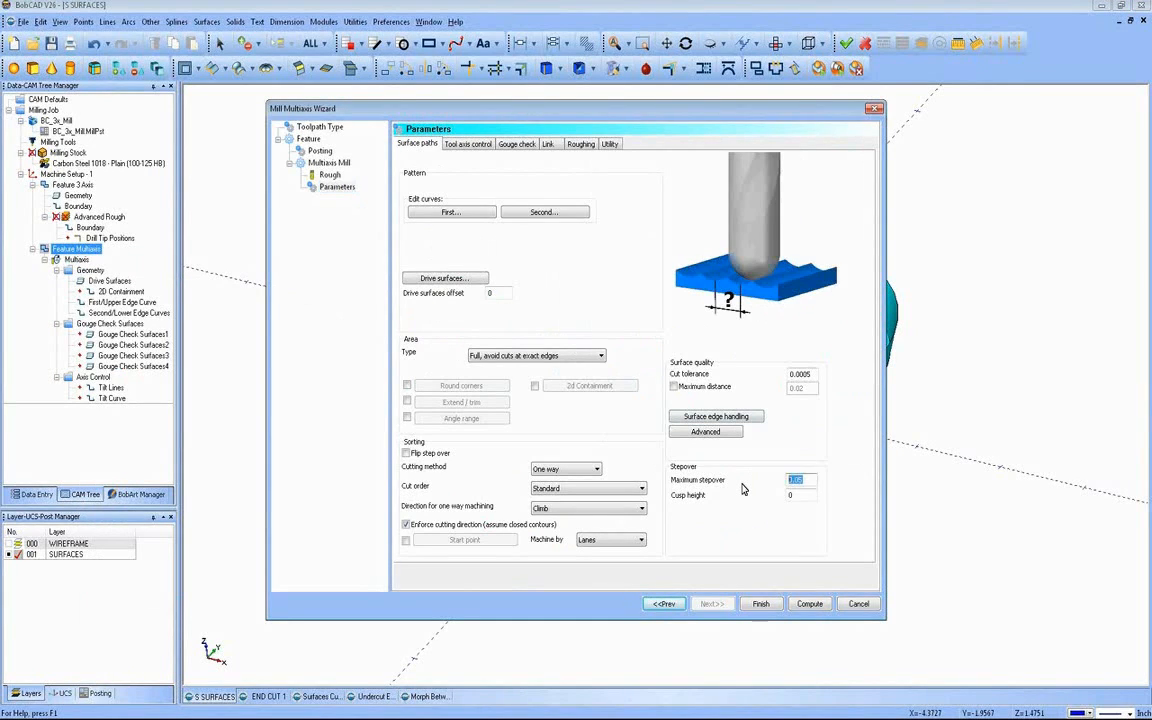
text(.010)
key(Return)
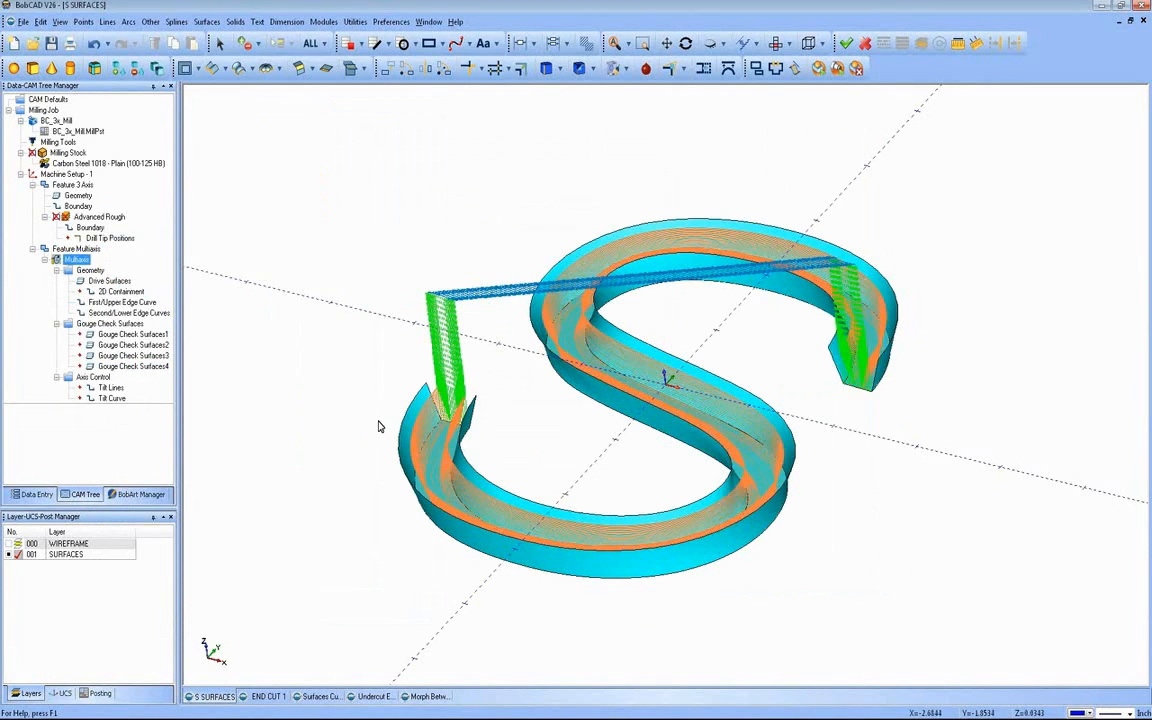
middle_drag(537, 460, 557, 396)
scroll(622, 398, up, 3)
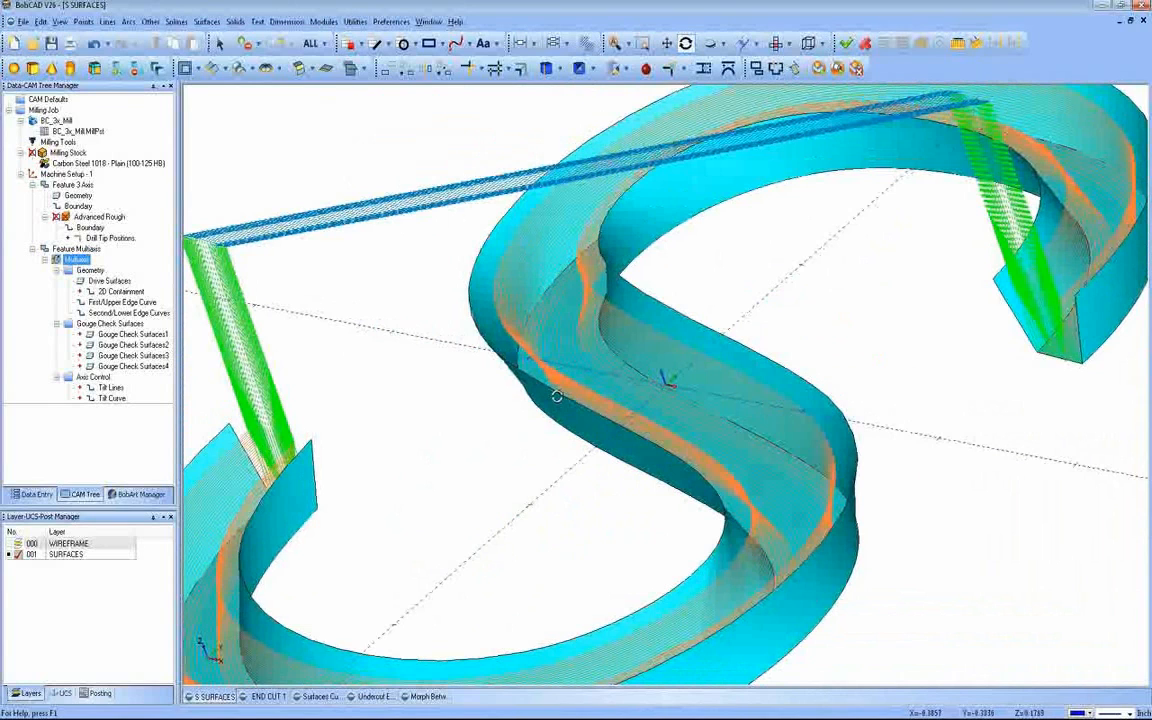
right_click(100, 263)
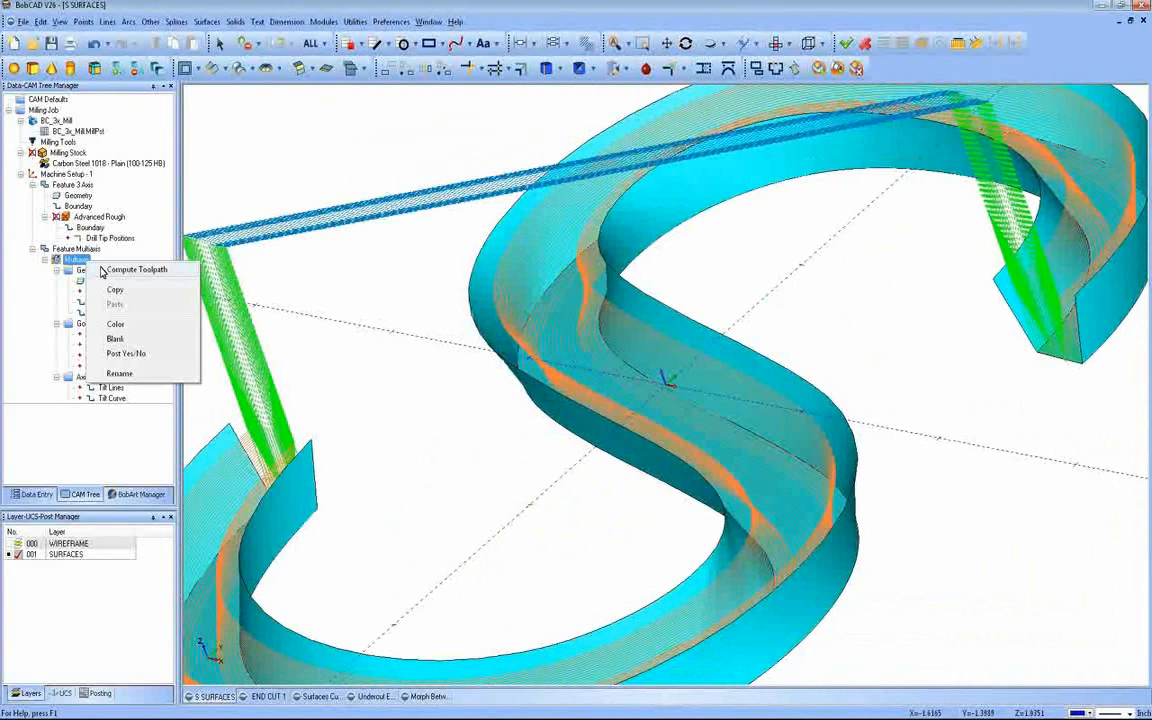
click(134, 270)
click(302, 300)
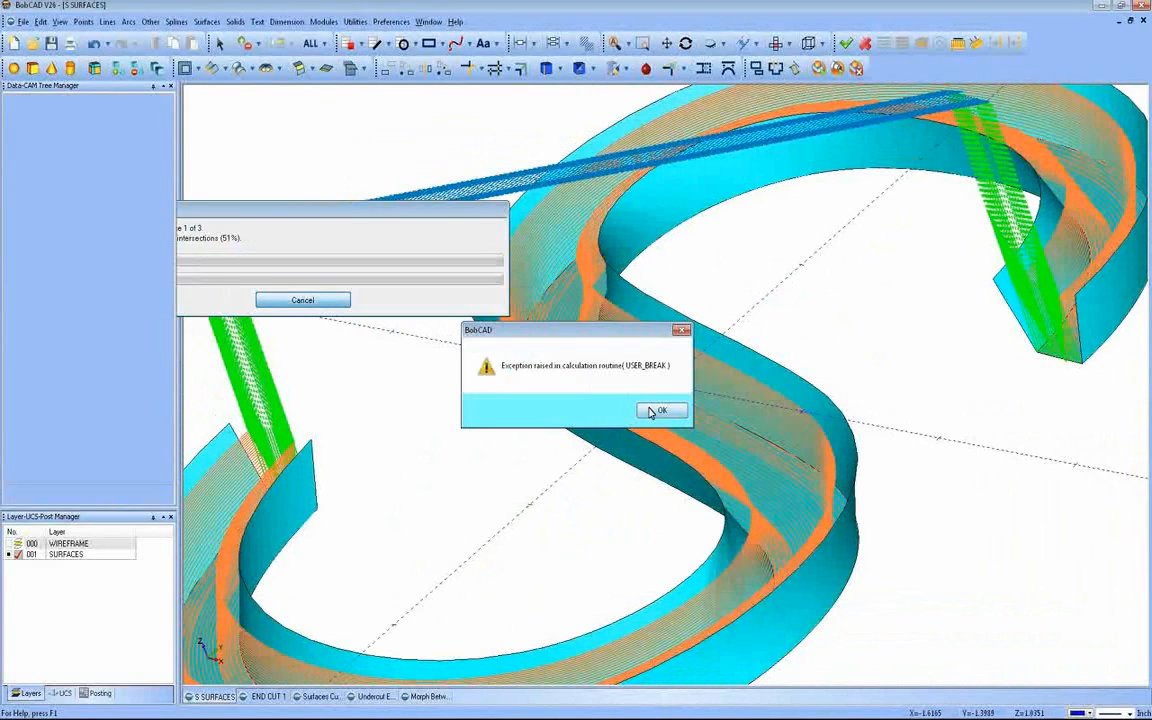
click(651, 412)
Step: Set the multiaxis feature's area type to "Determined by number of cuts" and recompute the toolpath
click(74, 249)
right_click(77, 249)
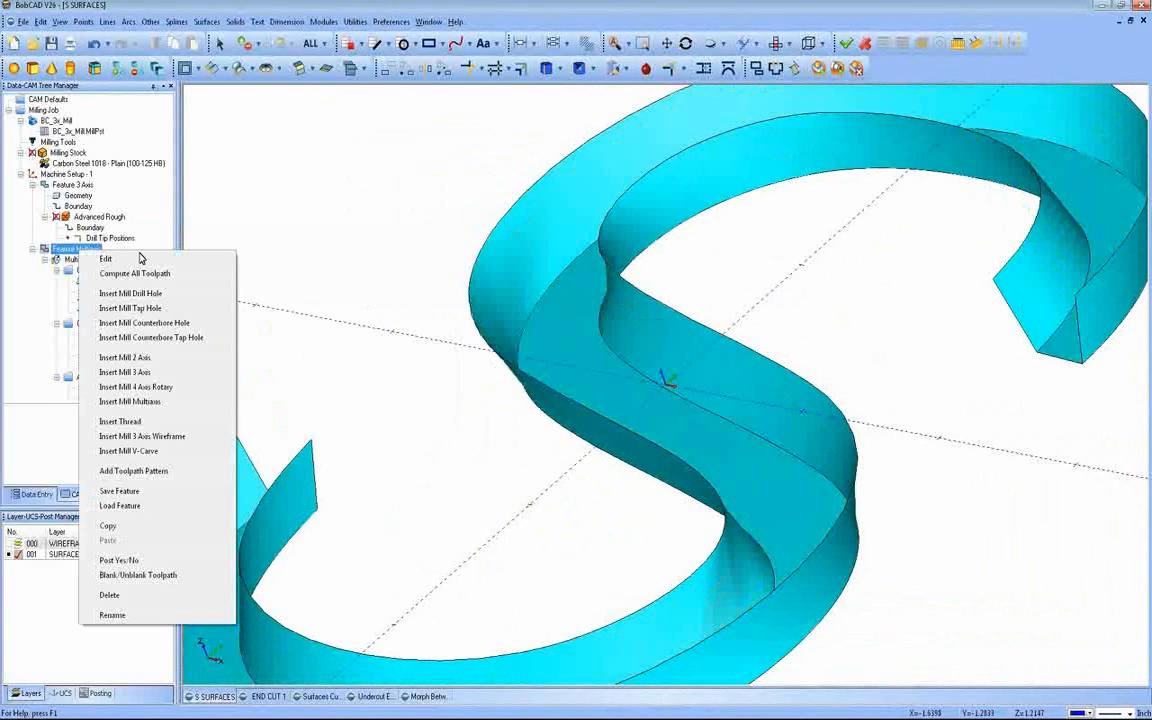
click(105, 259)
click(337, 187)
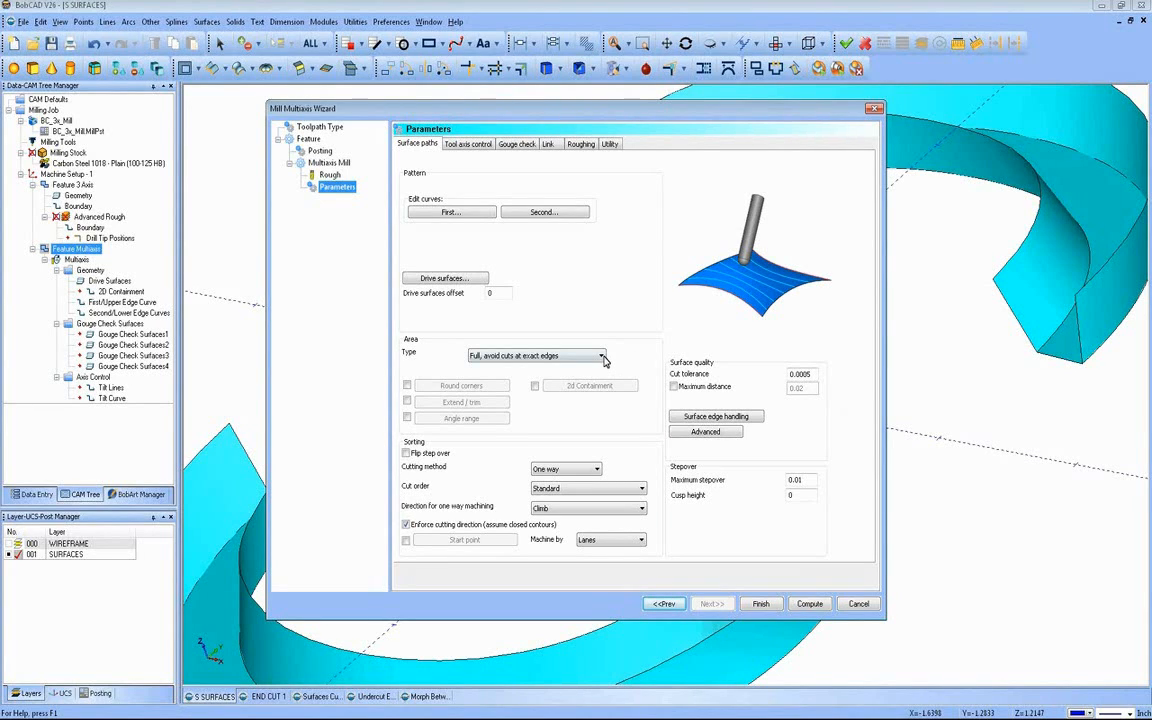
click(602, 357)
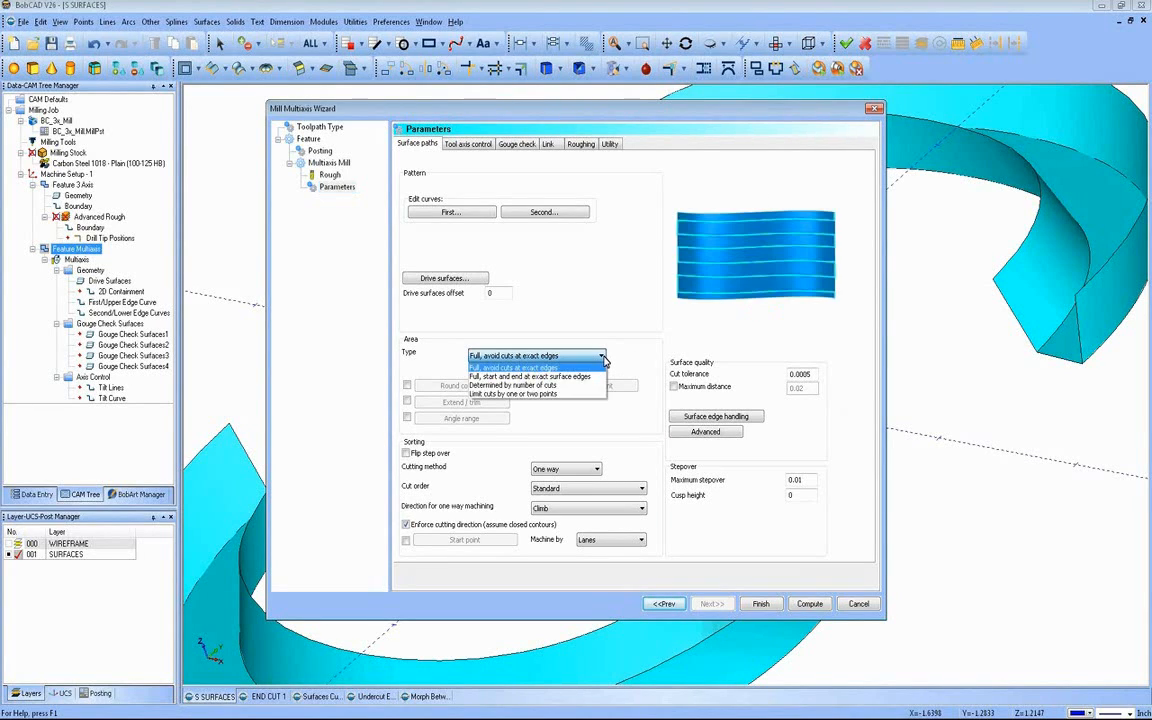
click(562, 387)
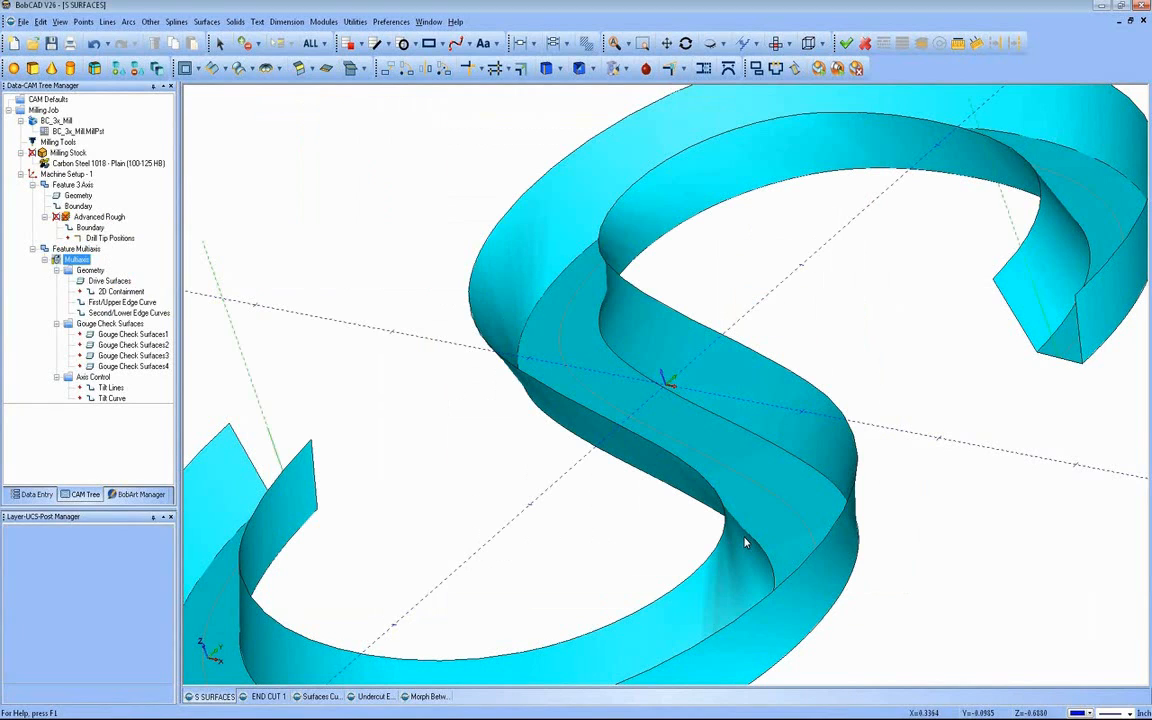
Step: Enable extending and trimming in the multiaxis feature's surface path parameters
scroll(555, 522, down, 4)
middle_drag(556, 523, 728, 545)
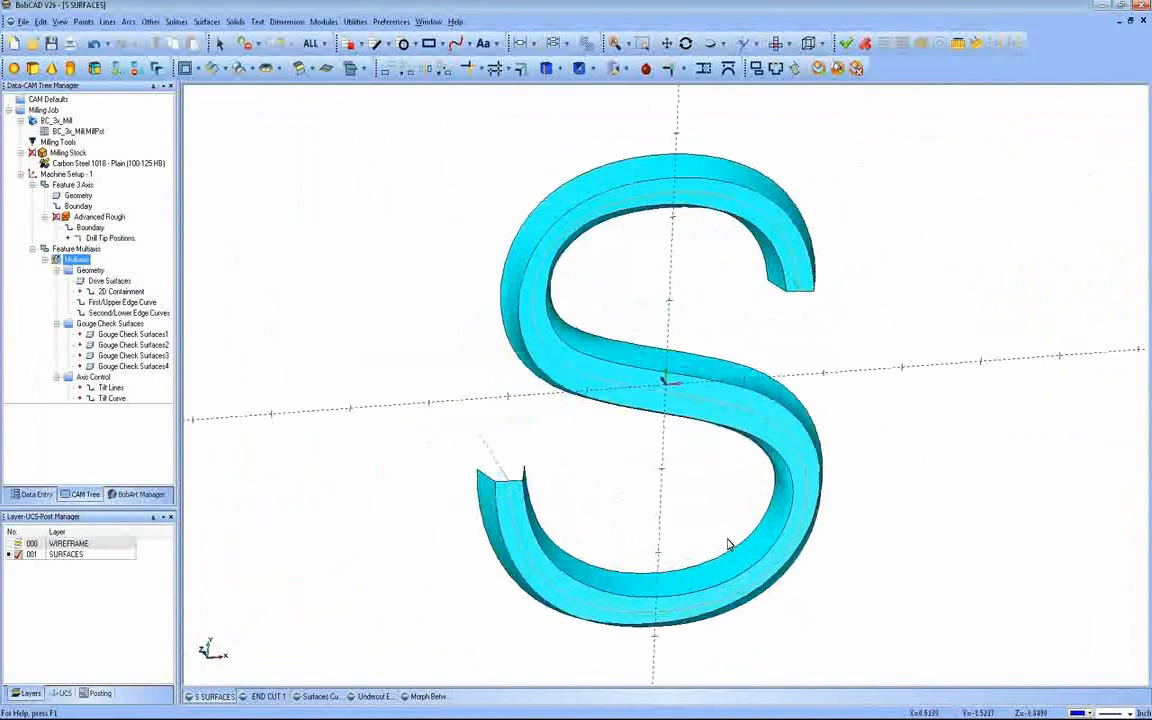
middle_drag(635, 486, 481, 545)
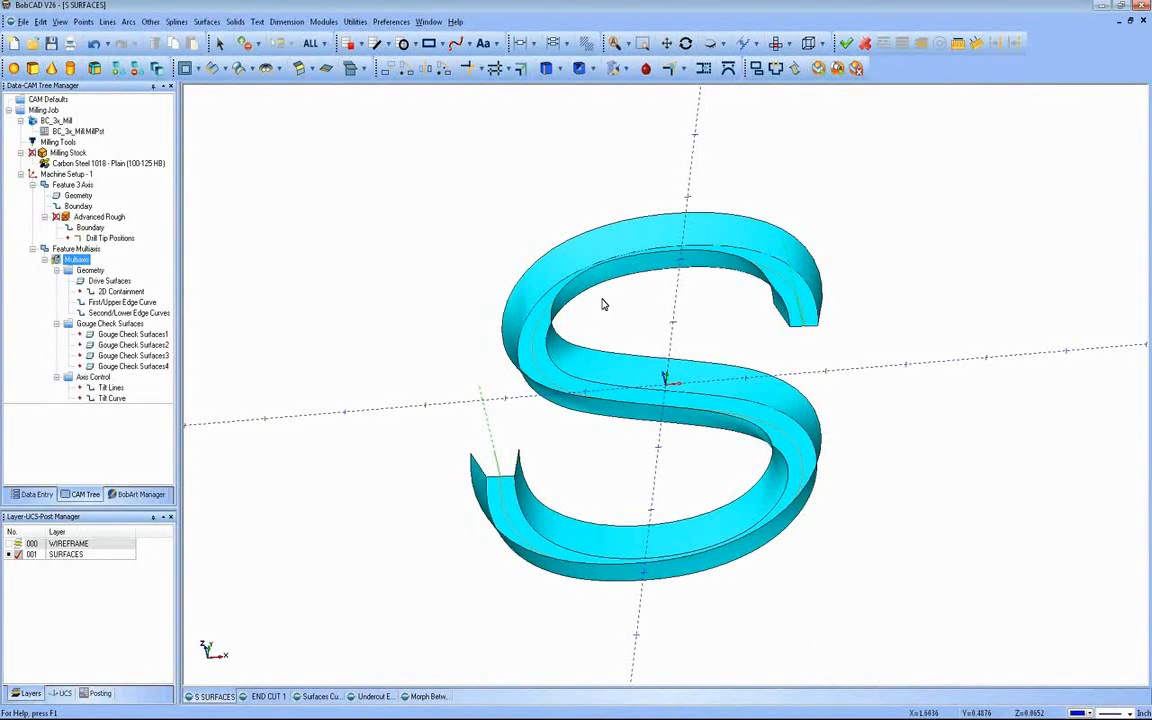
right_click(92, 249)
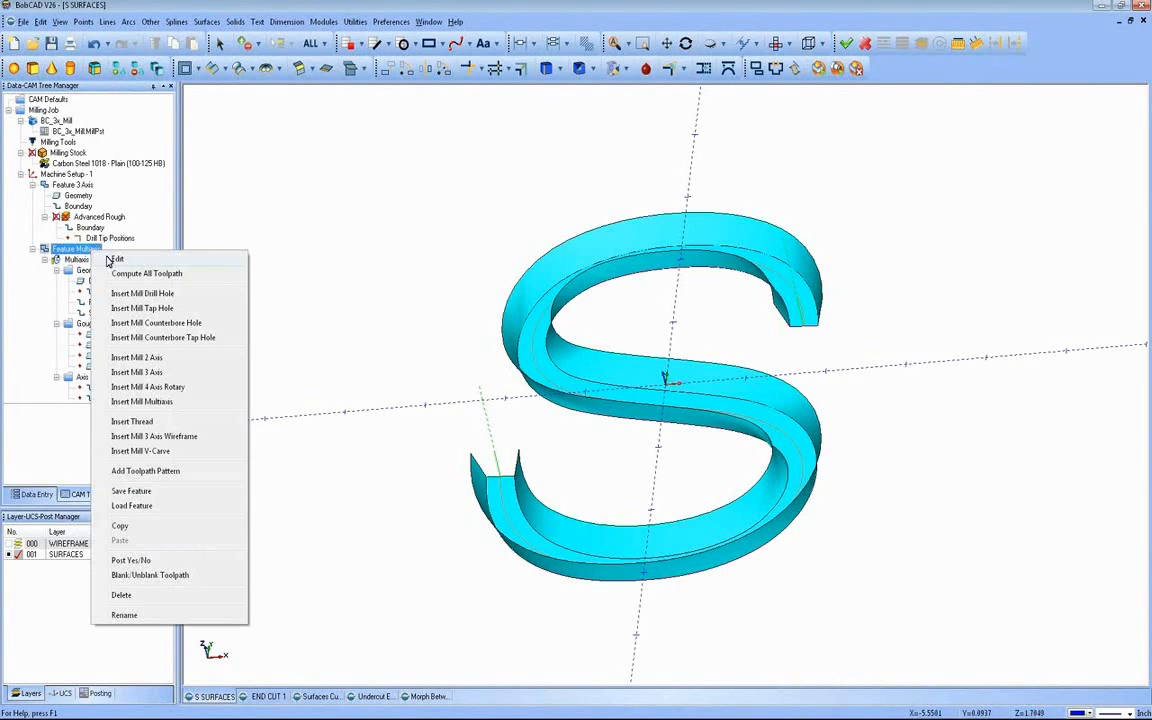
click(116, 259)
click(345, 188)
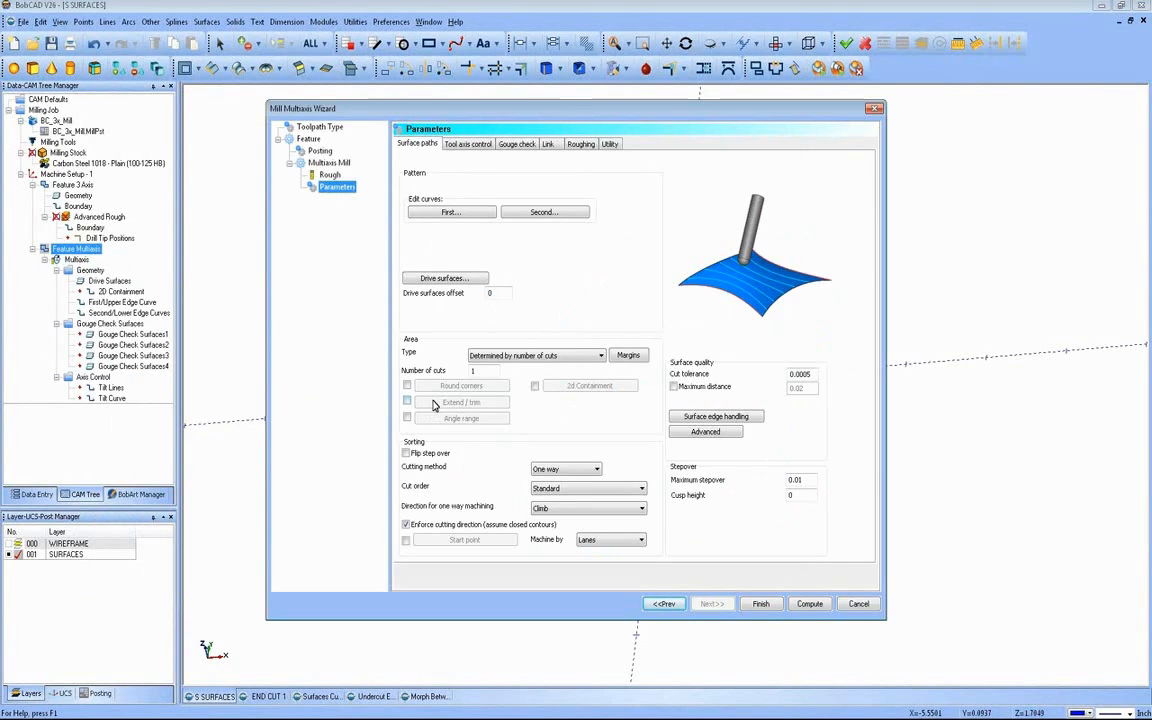
click(407, 402)
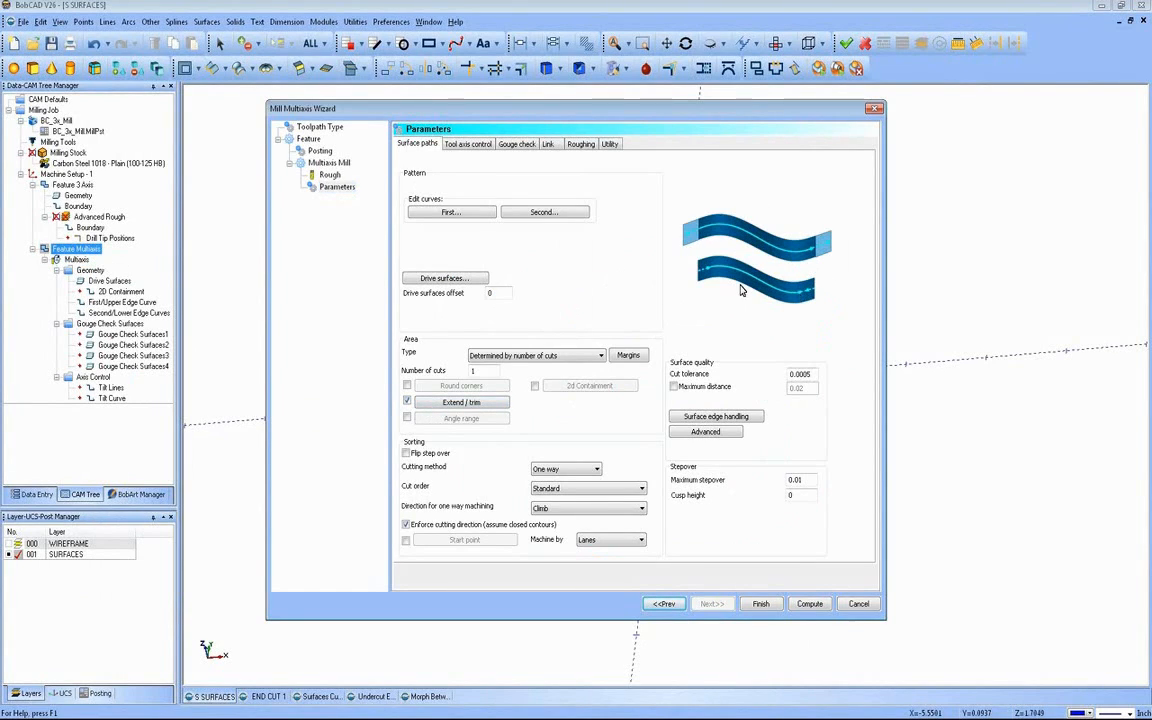
Step: Set the Extend/trim start and end to values of .5 and recompute the multiaxis toolpath
click(447, 403)
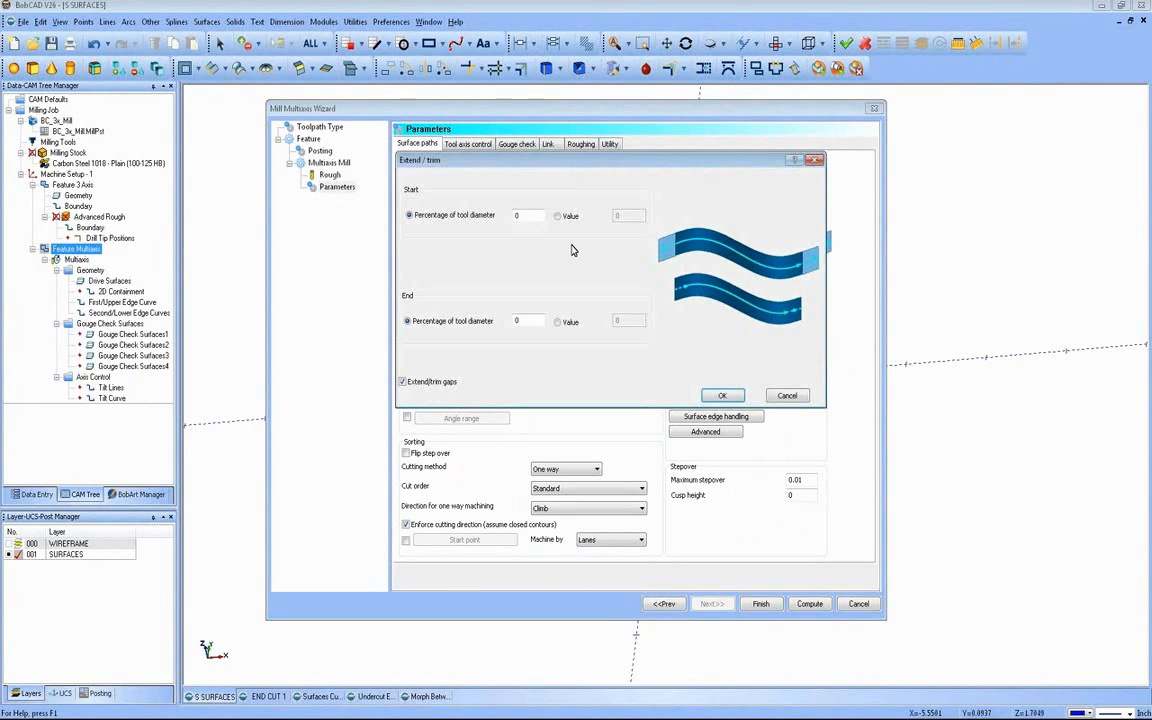
click(560, 216)
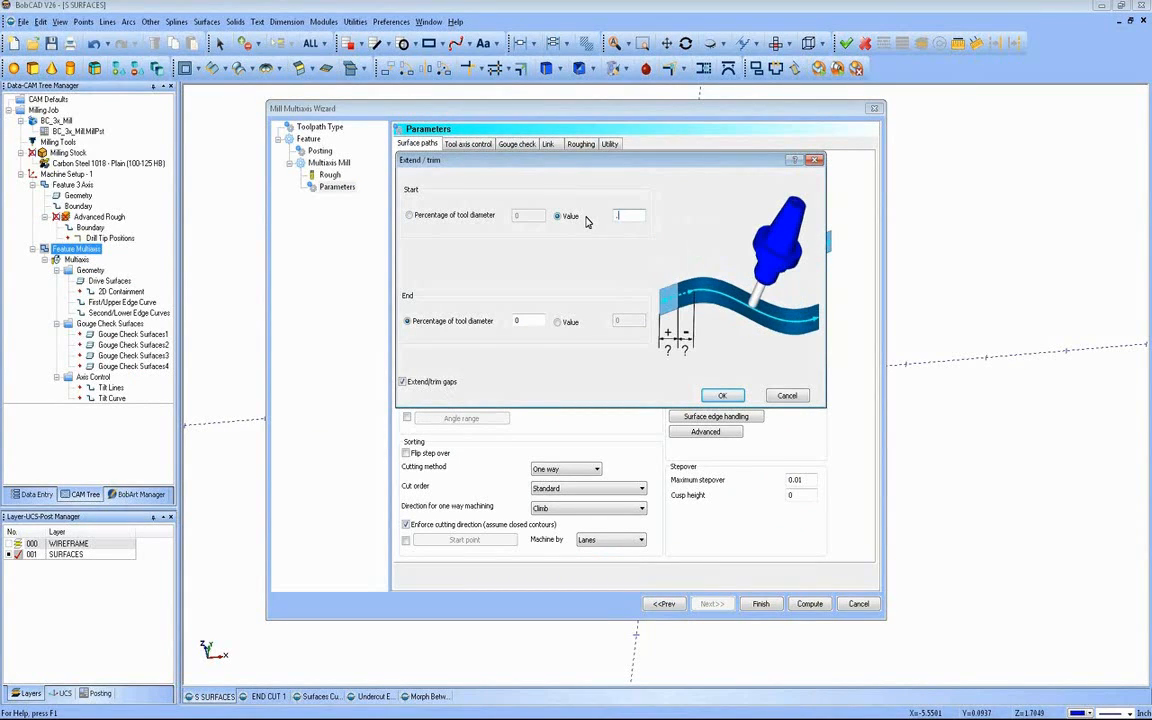
click(558, 321)
key(Tab)
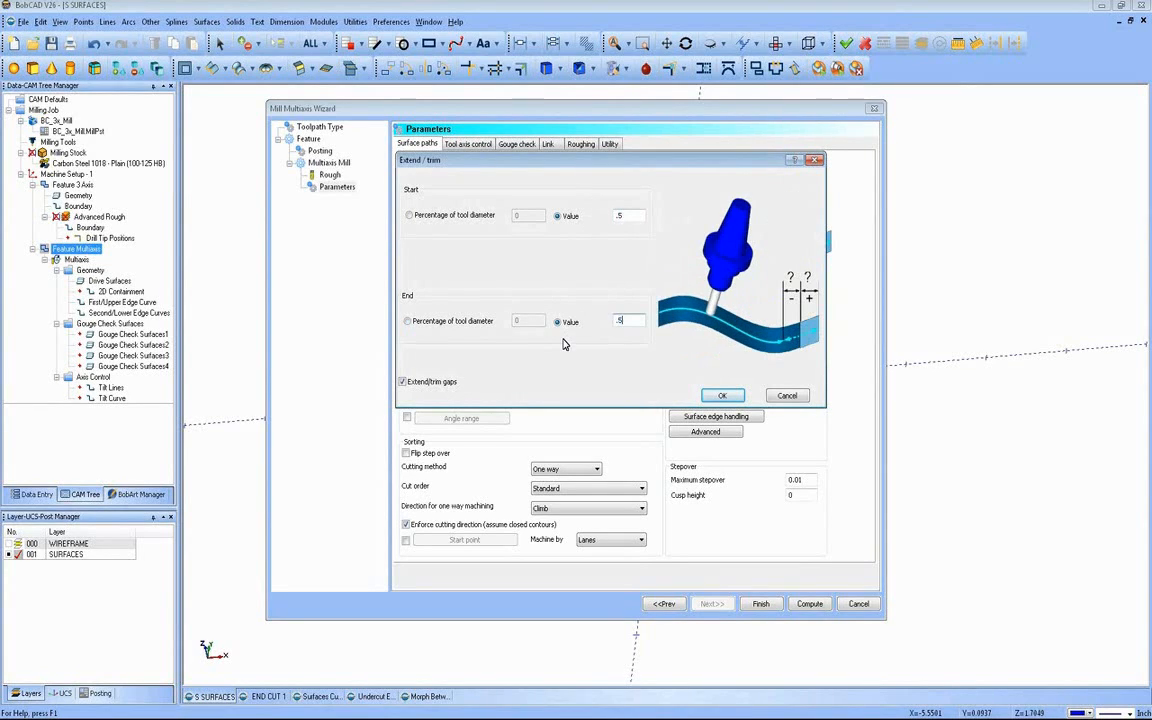
text(.5)
click(723, 397)
click(722, 395)
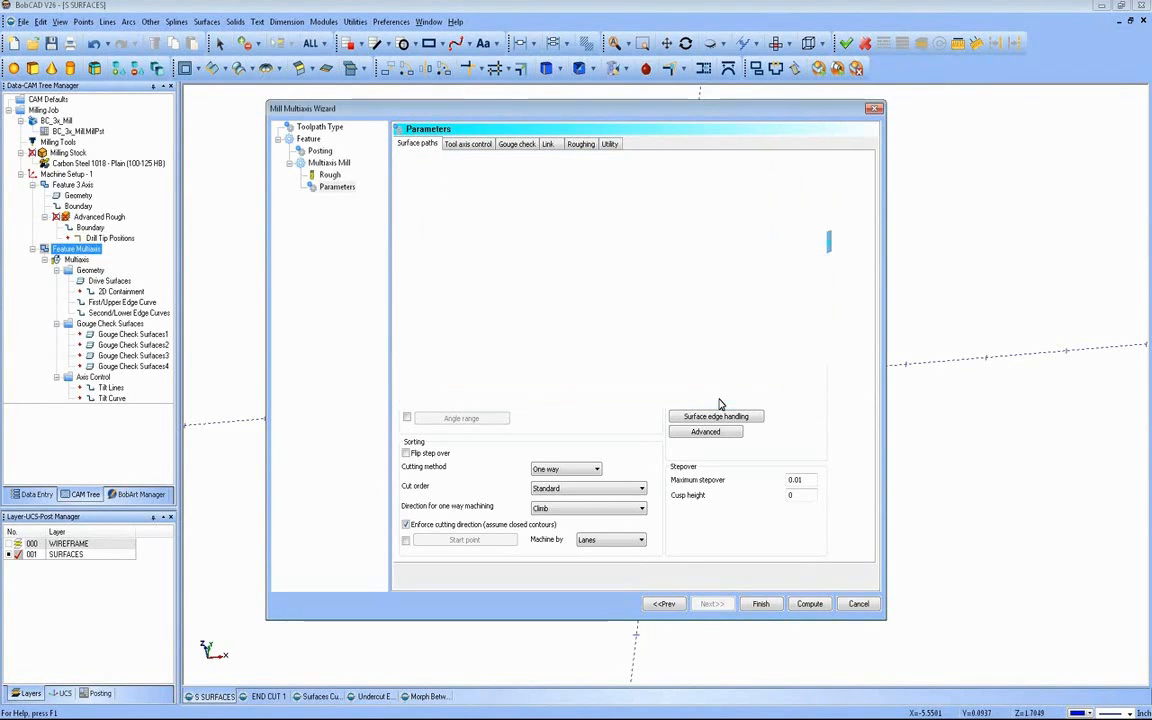
click(808, 604)
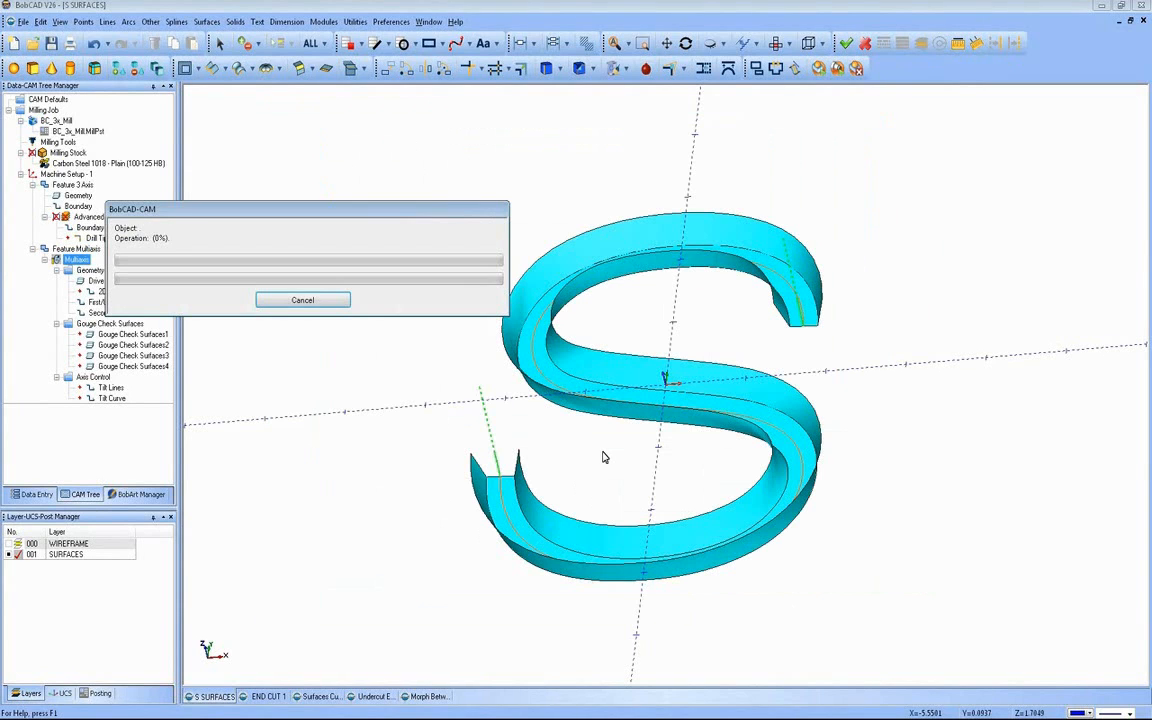
mouse_move(634, 486)
middle_down()
mouse_move(785, 451)
mouse_move(730, 486)
mouse_move(623, 490)
middle_up()
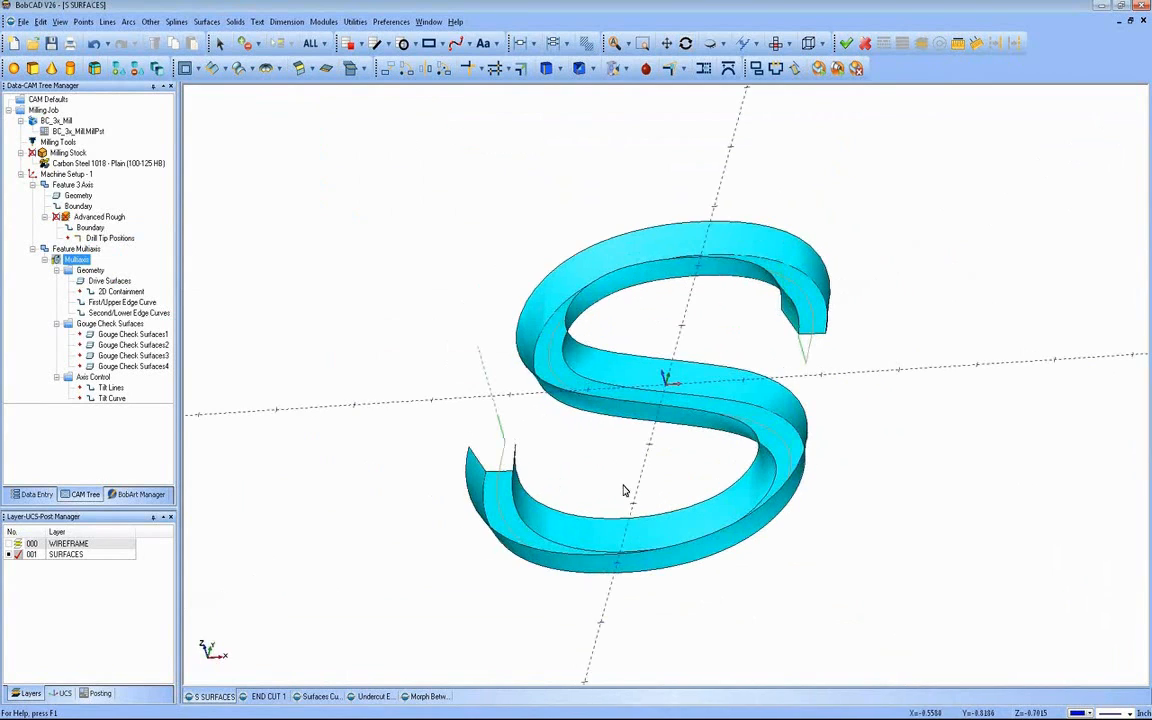
Step: Enable depth cuts in the multiaxis feature's roughing parameters with 10 roughing passes spaced .03 apart
click(74, 248)
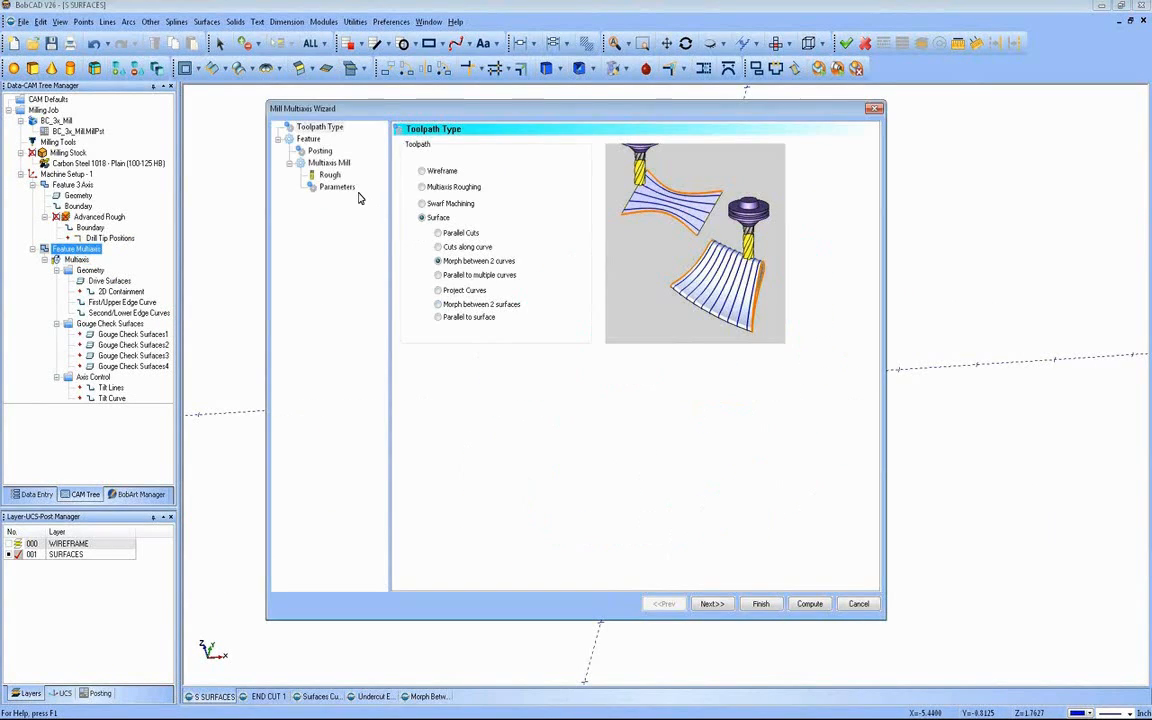
click(340, 188)
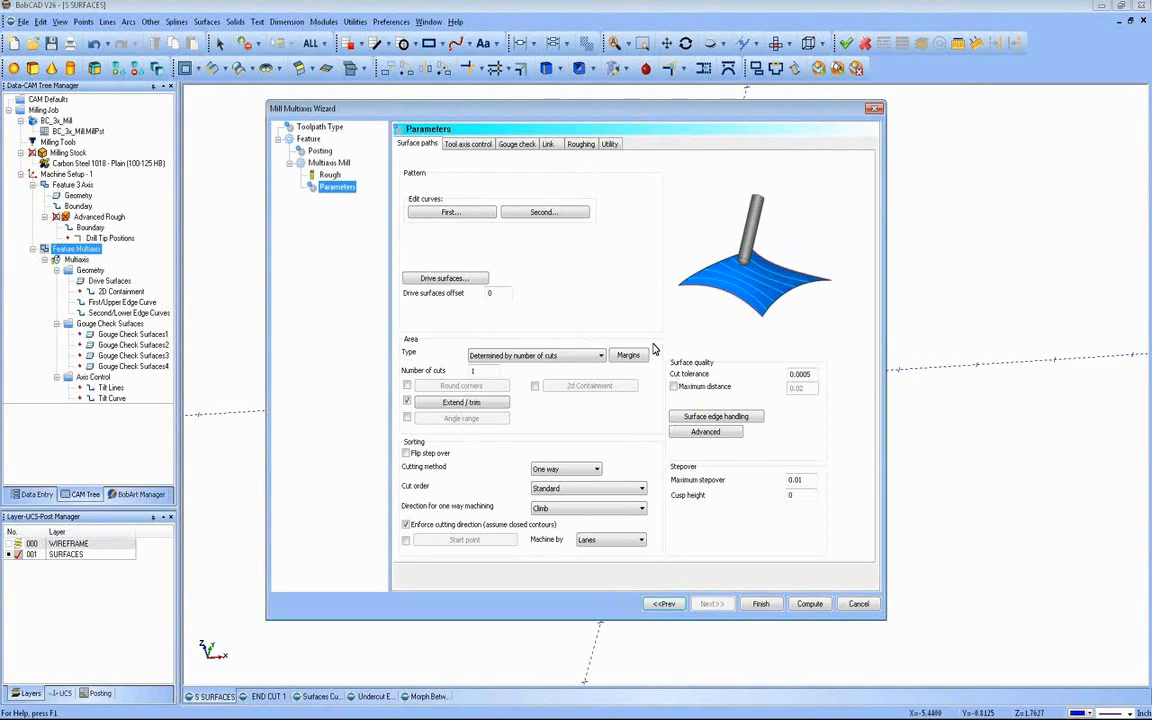
click(580, 145)
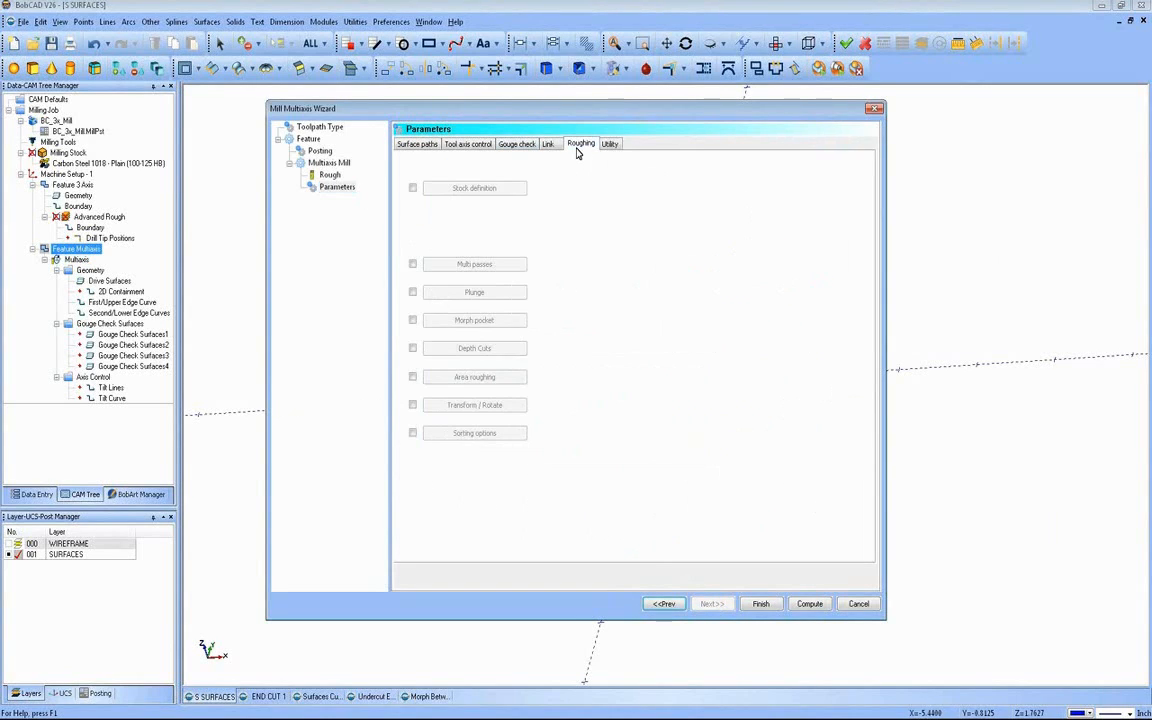
click(414, 350)
click(494, 350)
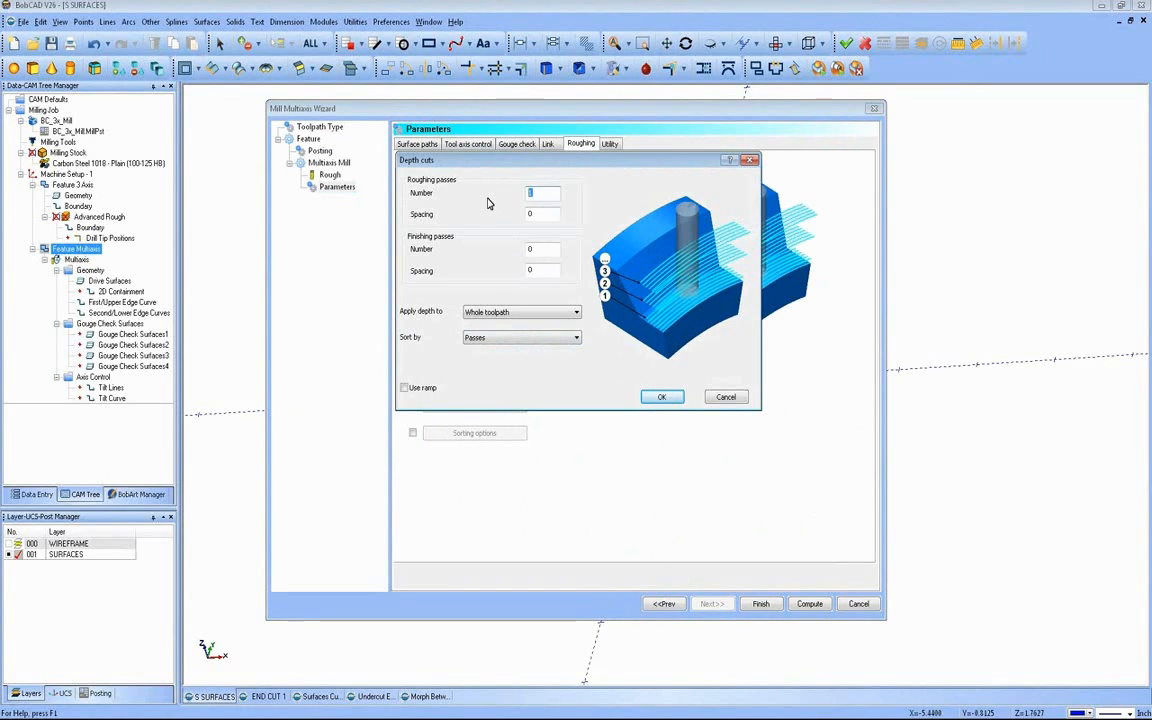
key(Tab)
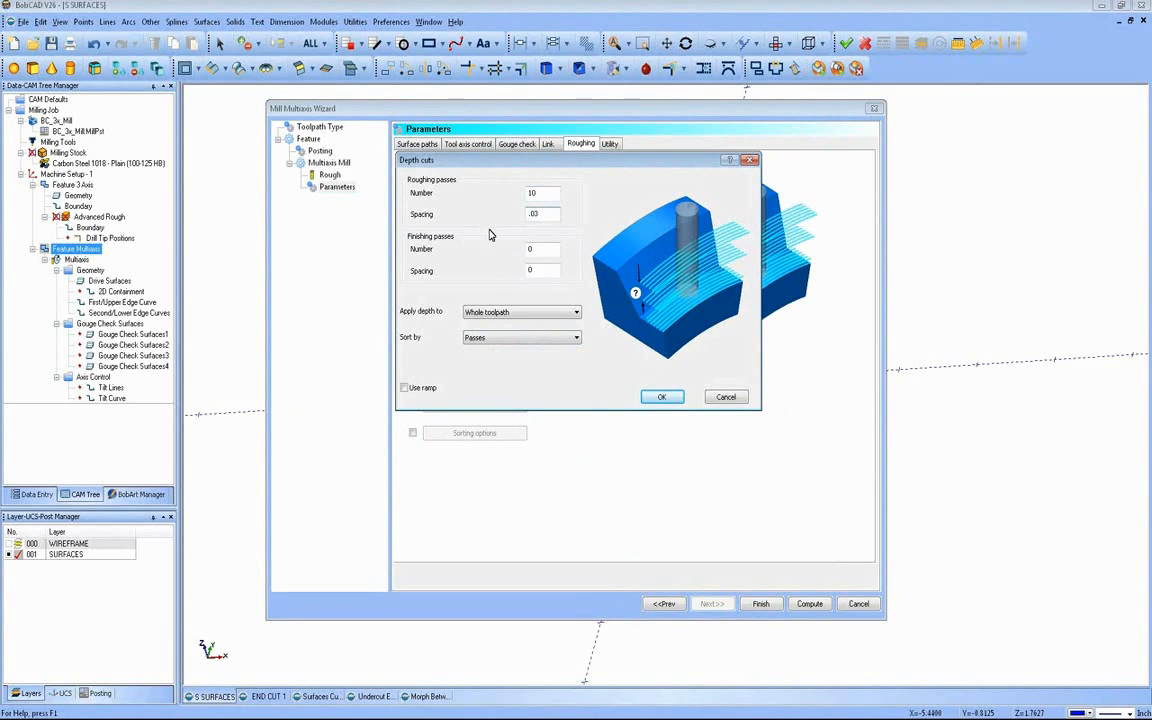
click(540, 251)
Step: Apply the depth cuts to the whole toolpath, sort them by slices and recompute the toolpath
click(542, 313)
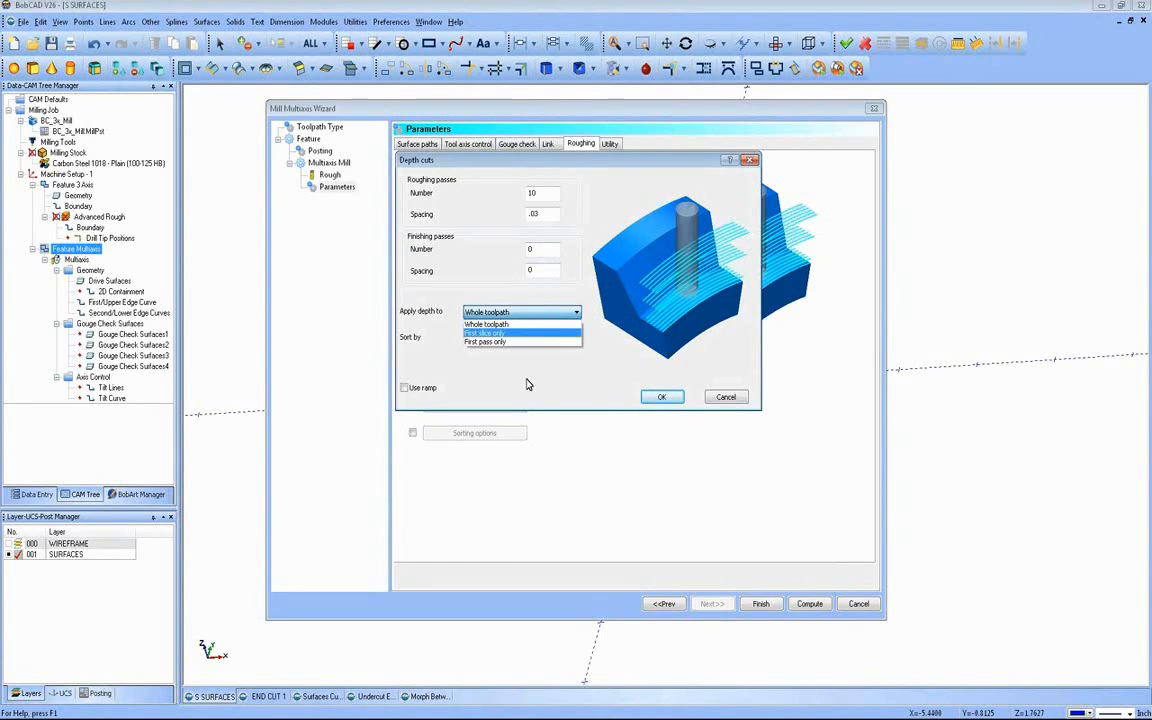
click(520, 324)
click(528, 338)
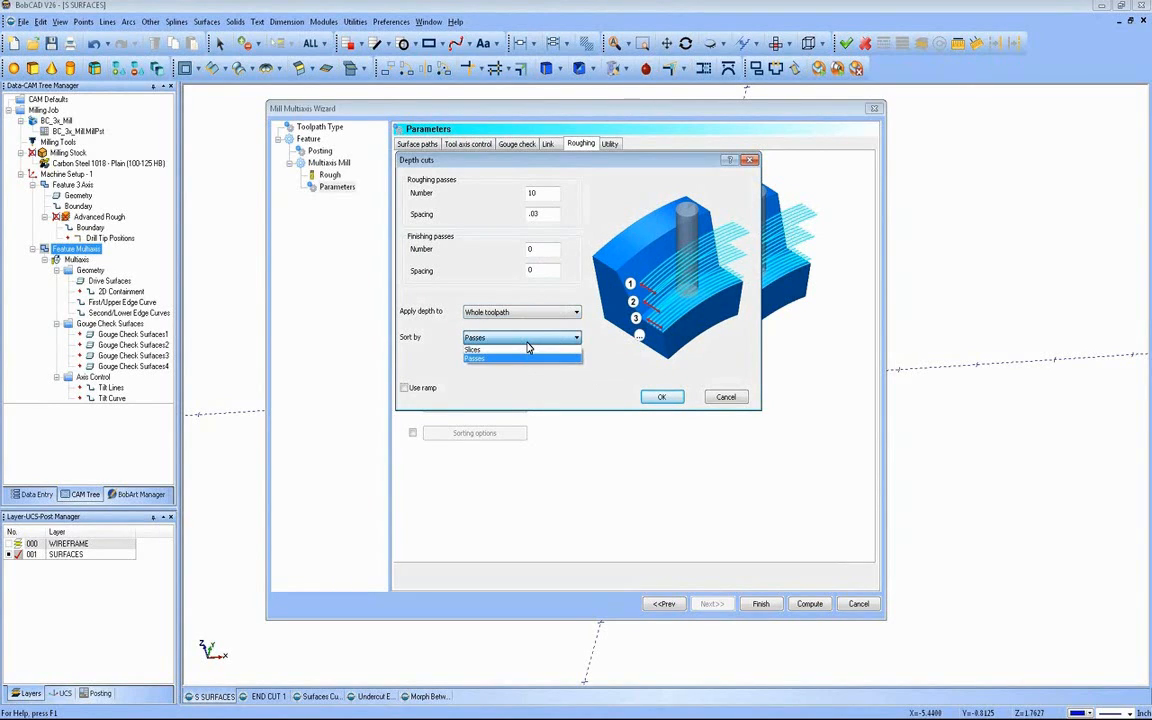
click(520, 349)
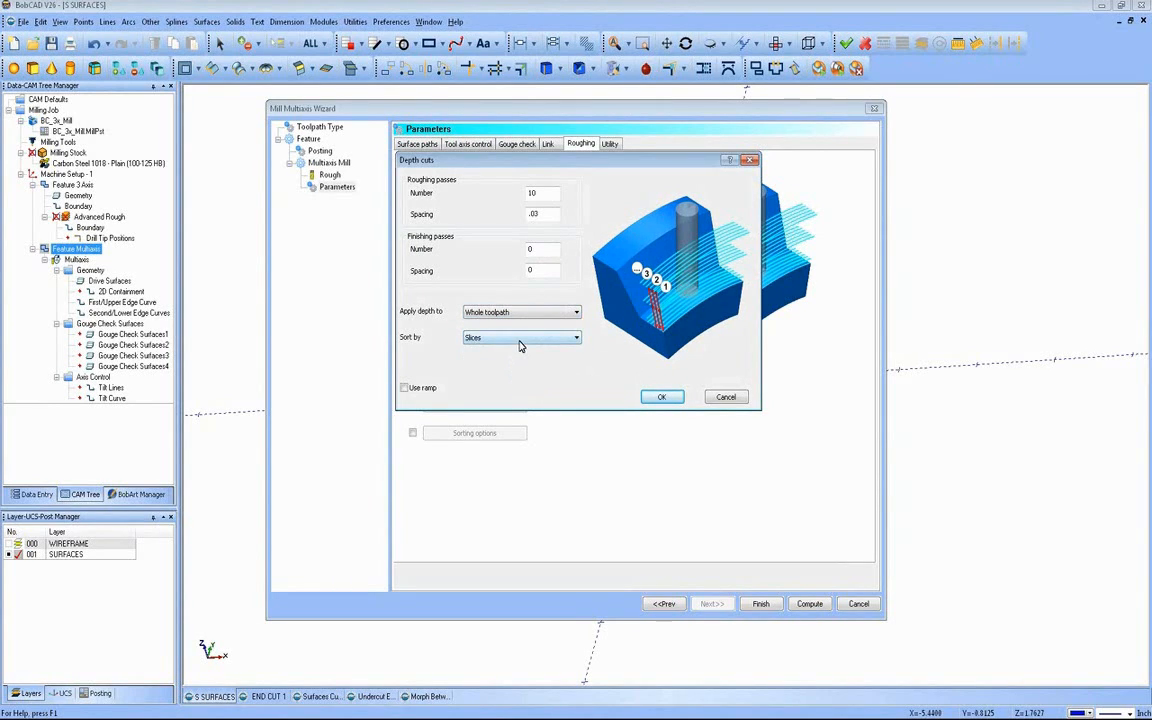
click(520, 340)
click(562, 338)
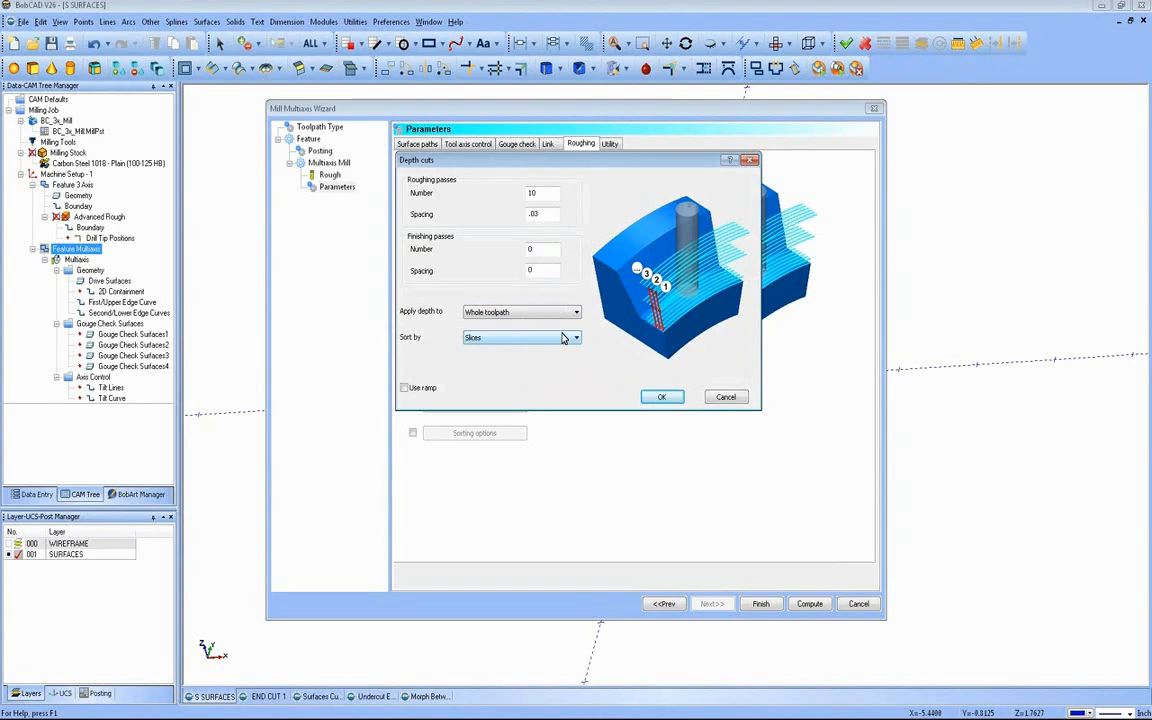
click(660, 398)
click(809, 604)
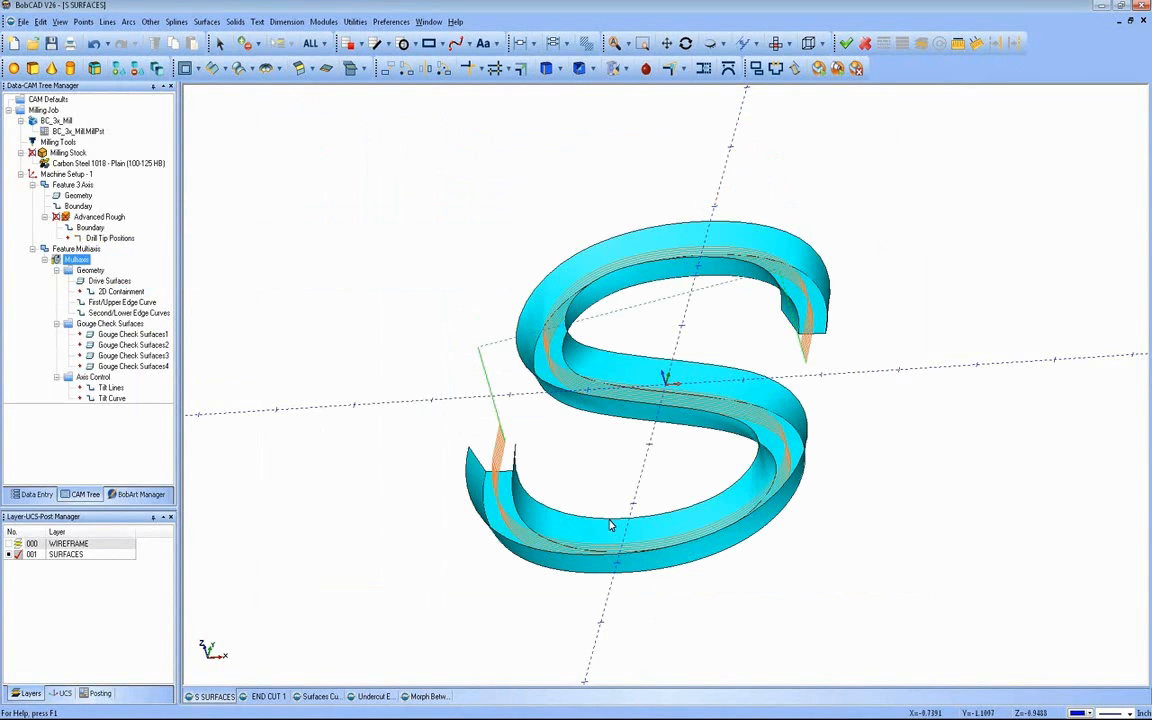
Step: Inspect the depth passes on the S-shaped part and launch the machine simulation
scroll(630, 483, up, 3)
middle_drag(674, 481, 940, 442)
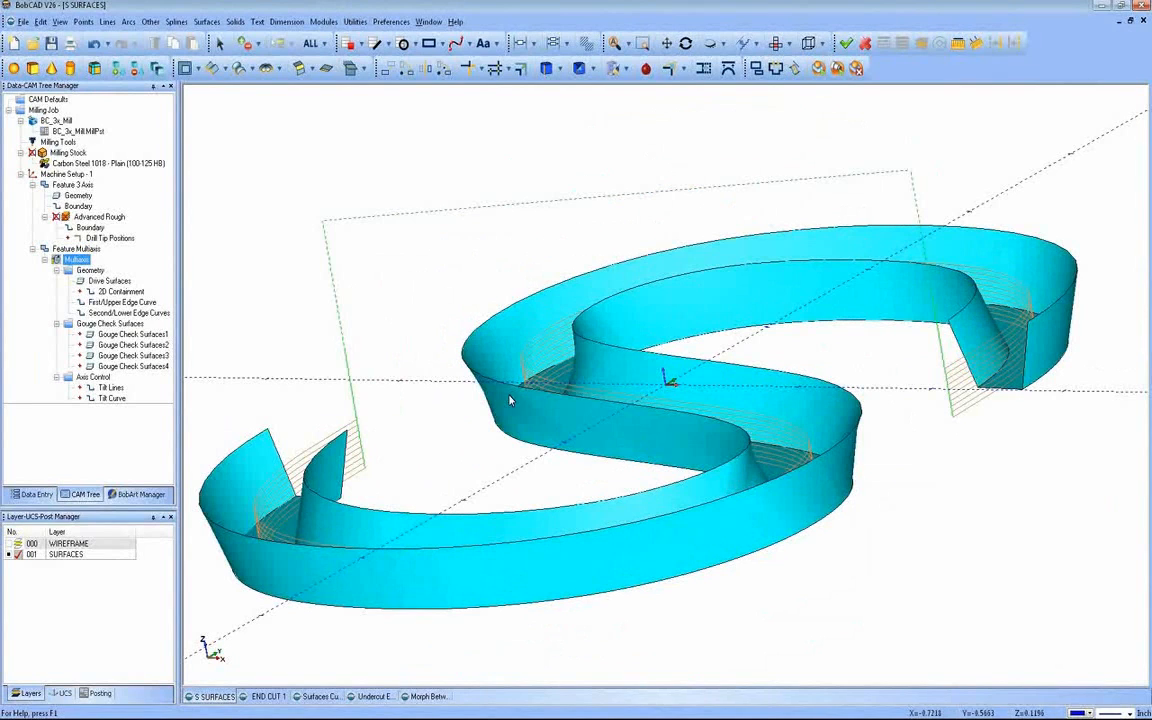
scroll(531, 394, down, 2)
middle_drag(610, 418, 347, 140)
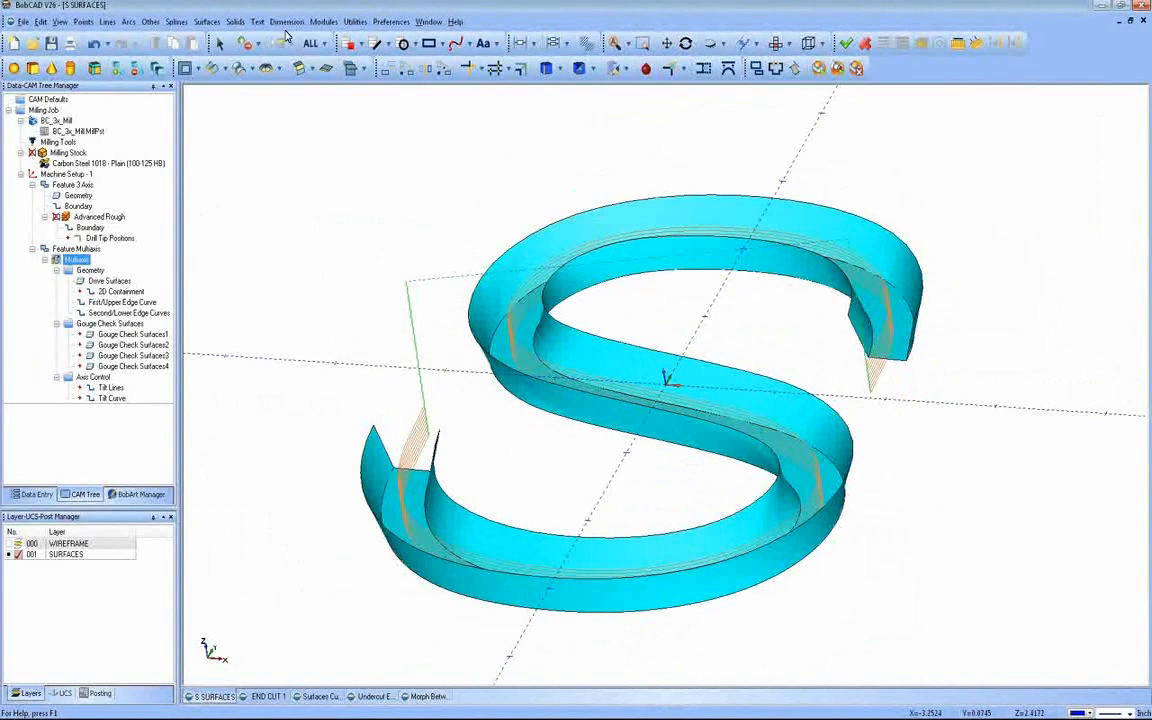
click(322, 22)
click(345, 113)
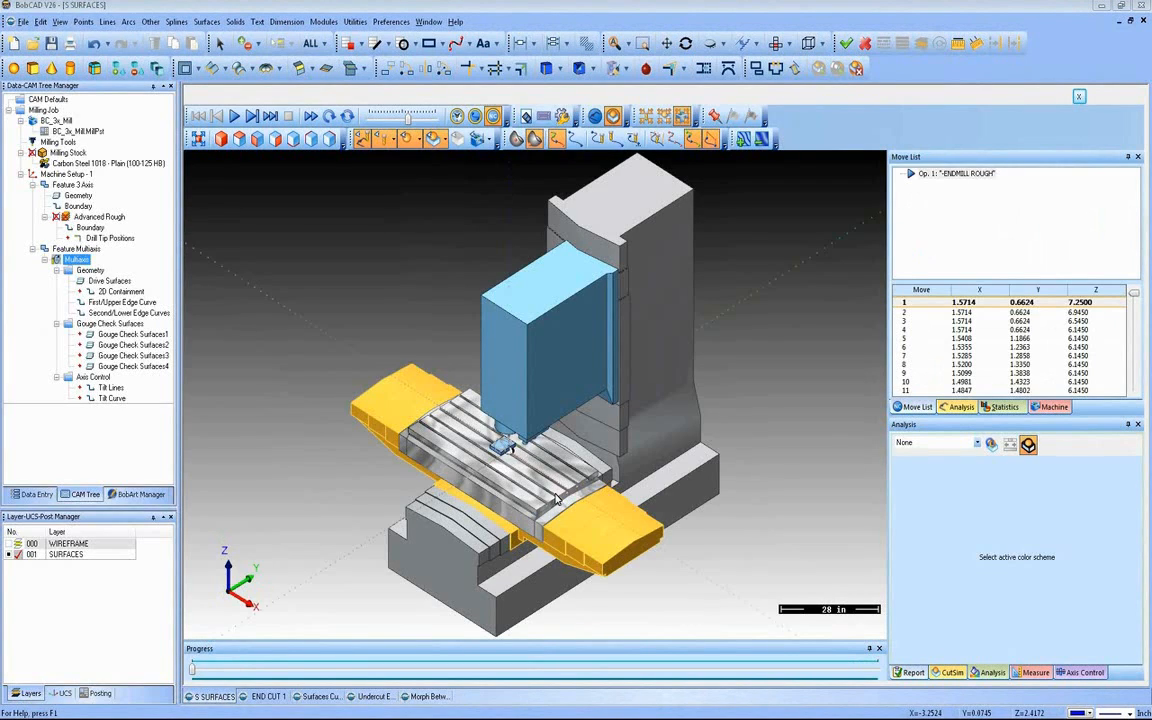
Step: Hide the workpiece and toolpath display in the simulation, with the stock block and tool in close view
mouse_move(552, 491)
middle_down()
mouse_move(584, 458)
mouse_move(562, 488)
middle_up()
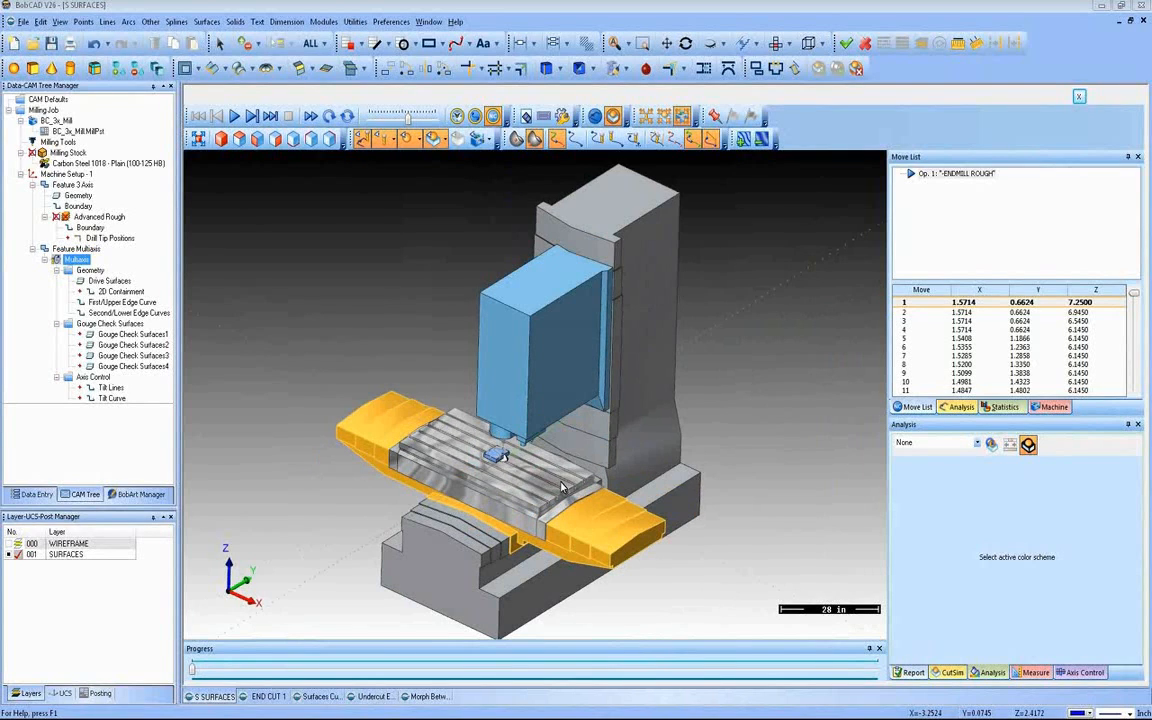
scroll(561, 487, up, 5)
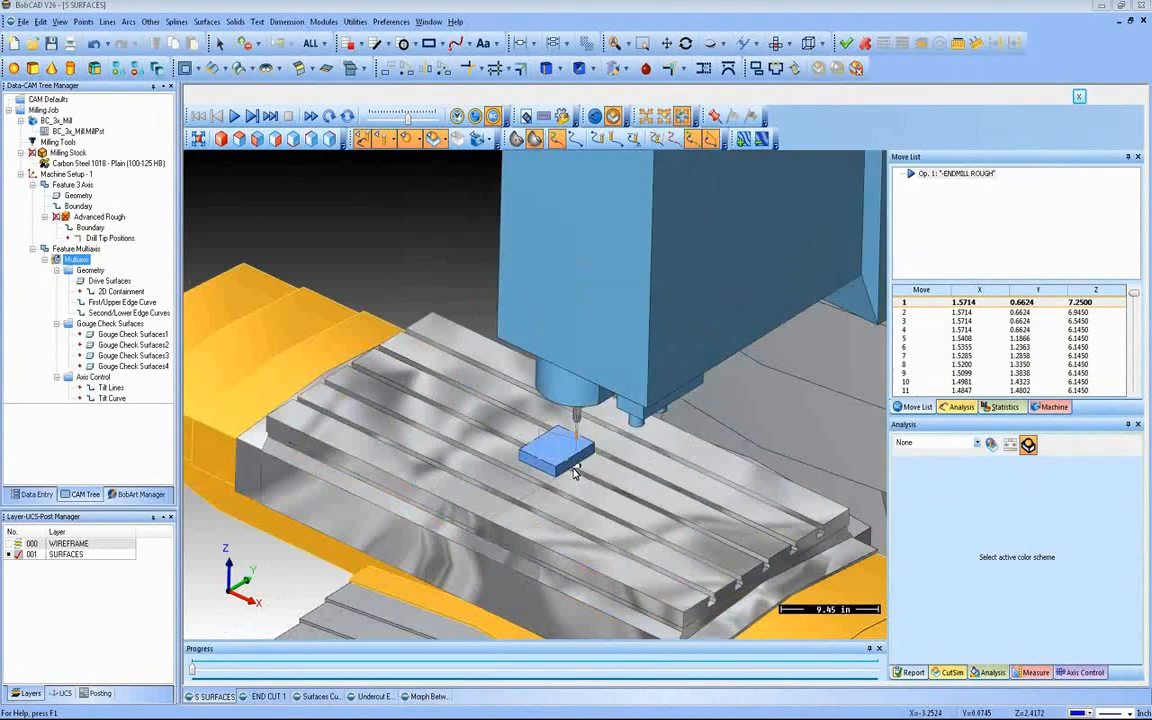
mouse_move(572, 476)
middle_down()
mouse_move(602, 399)
mouse_move(563, 451)
mouse_move(574, 460)
middle_up()
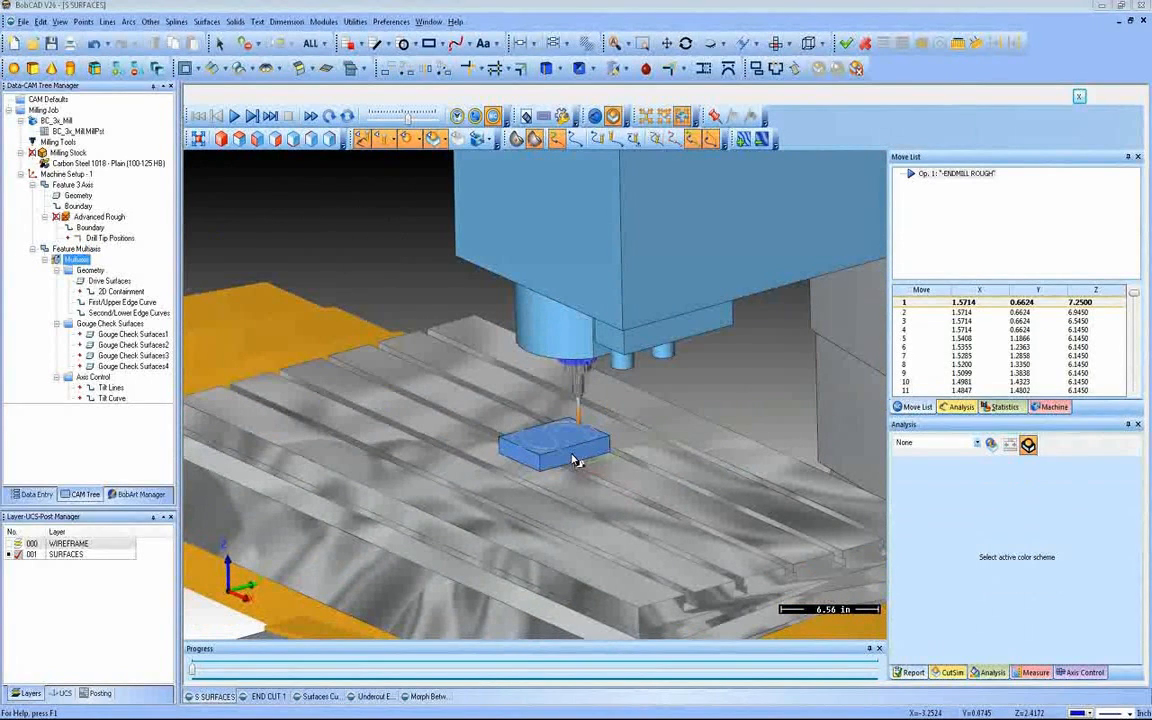
scroll(534, 440, up, 2)
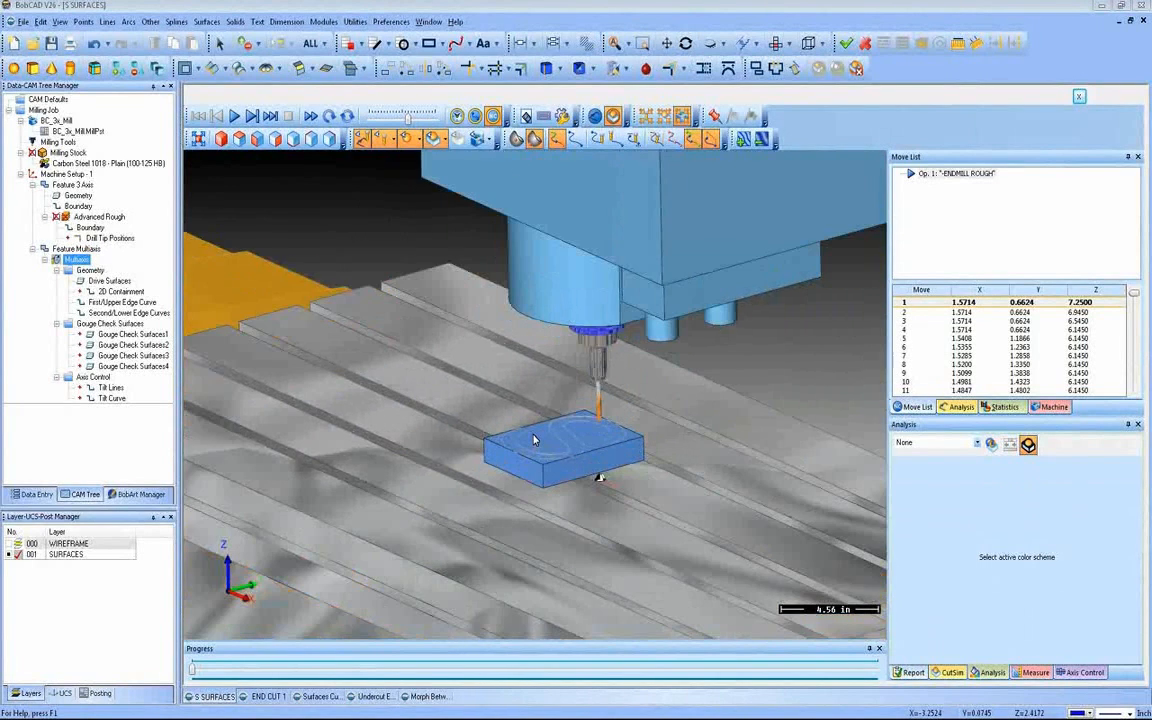
scroll(534, 440, up, 1)
click(406, 140)
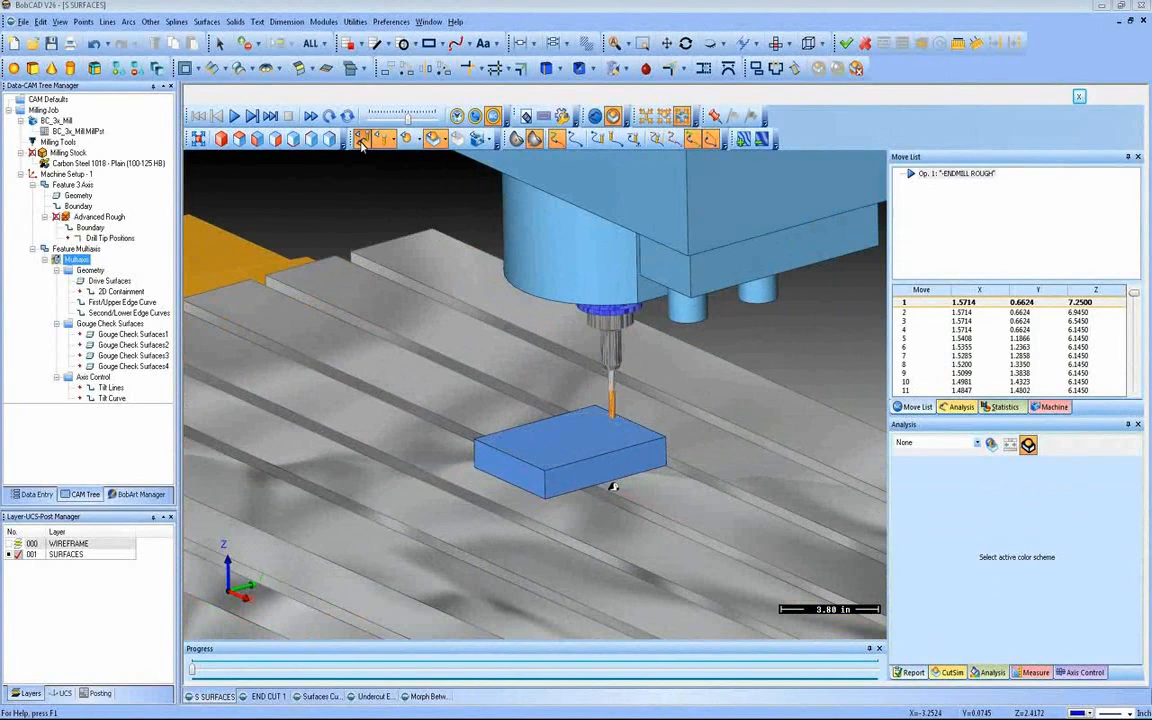
click(363, 140)
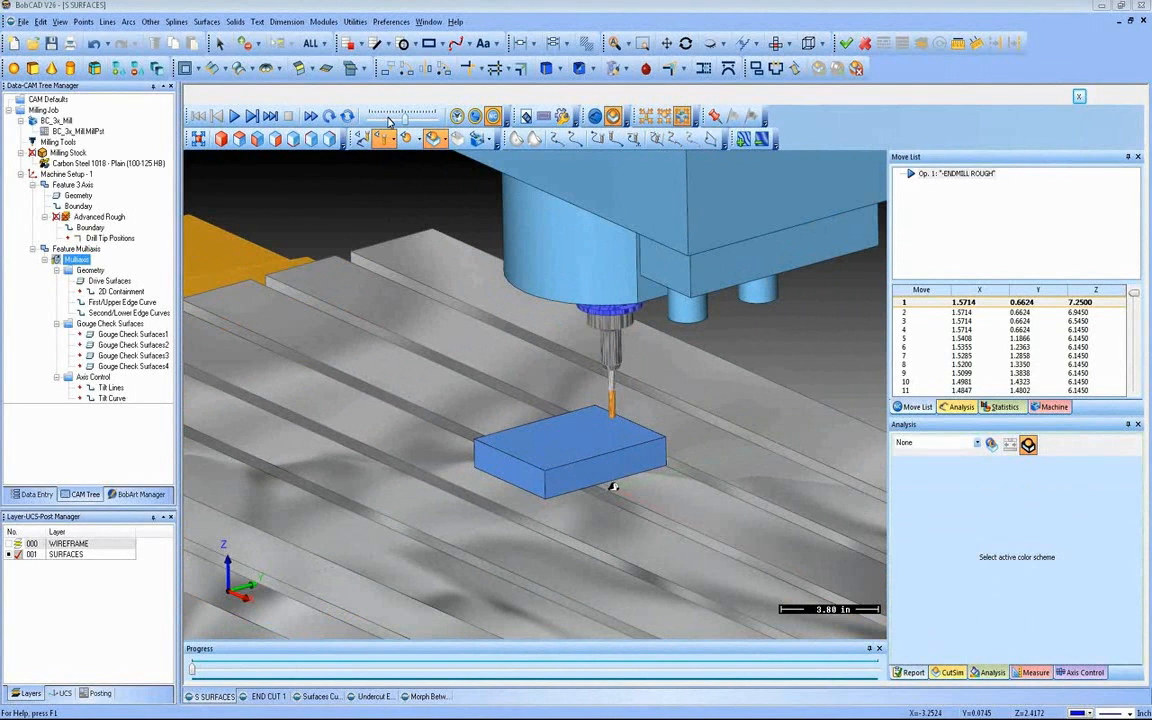
Step: Run the cutting simulation to the end and examine the S-shaped slot in the stock
click(234, 116)
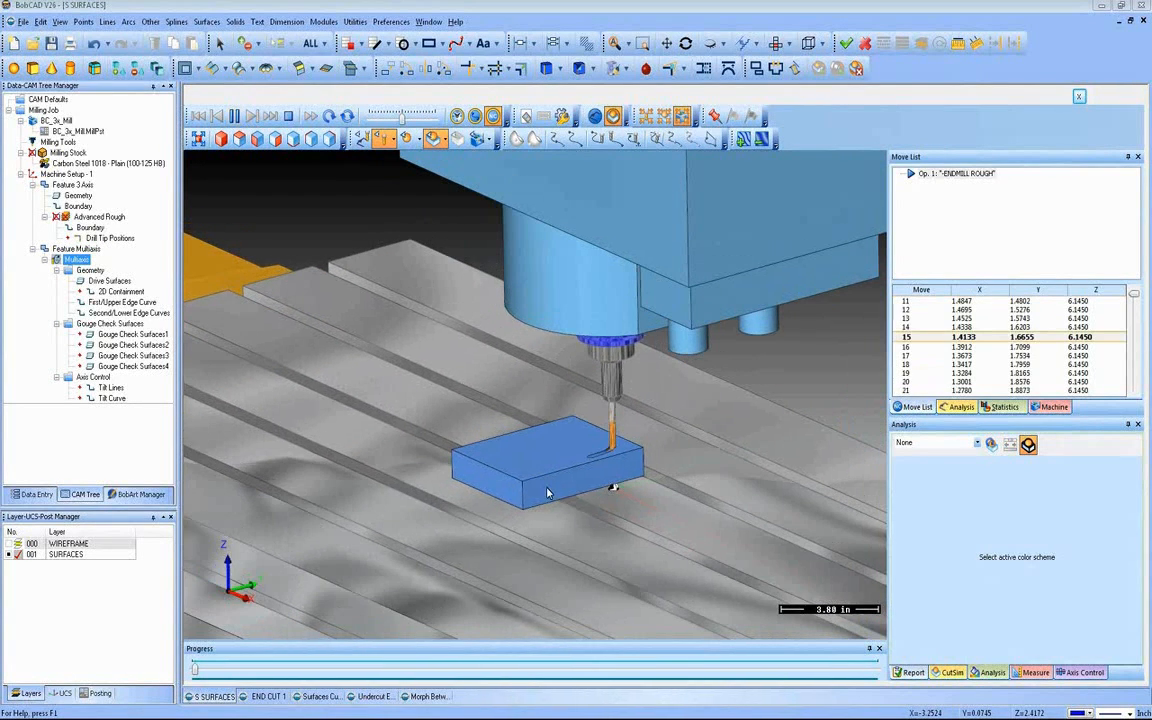
scroll(510, 460, up, 5)
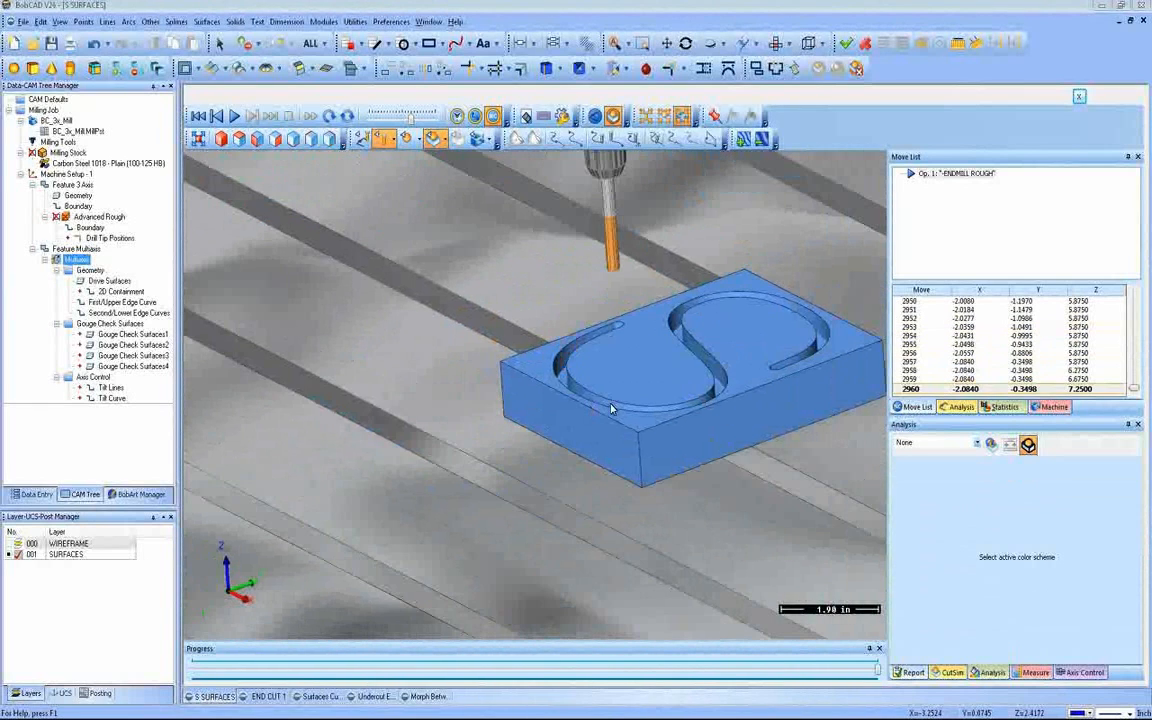
middle_drag(646, 460, 648, 462)
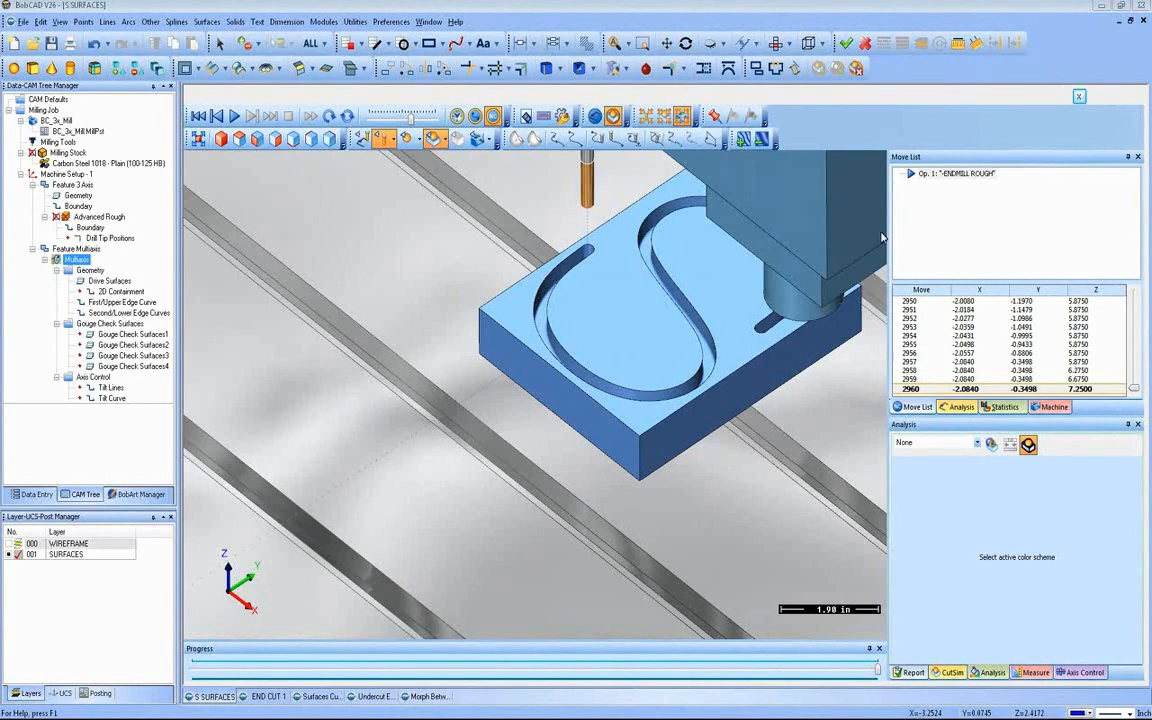
Step: Close the machine simulation and switch to the open "Surfaces Cu..." file
click(1080, 100)
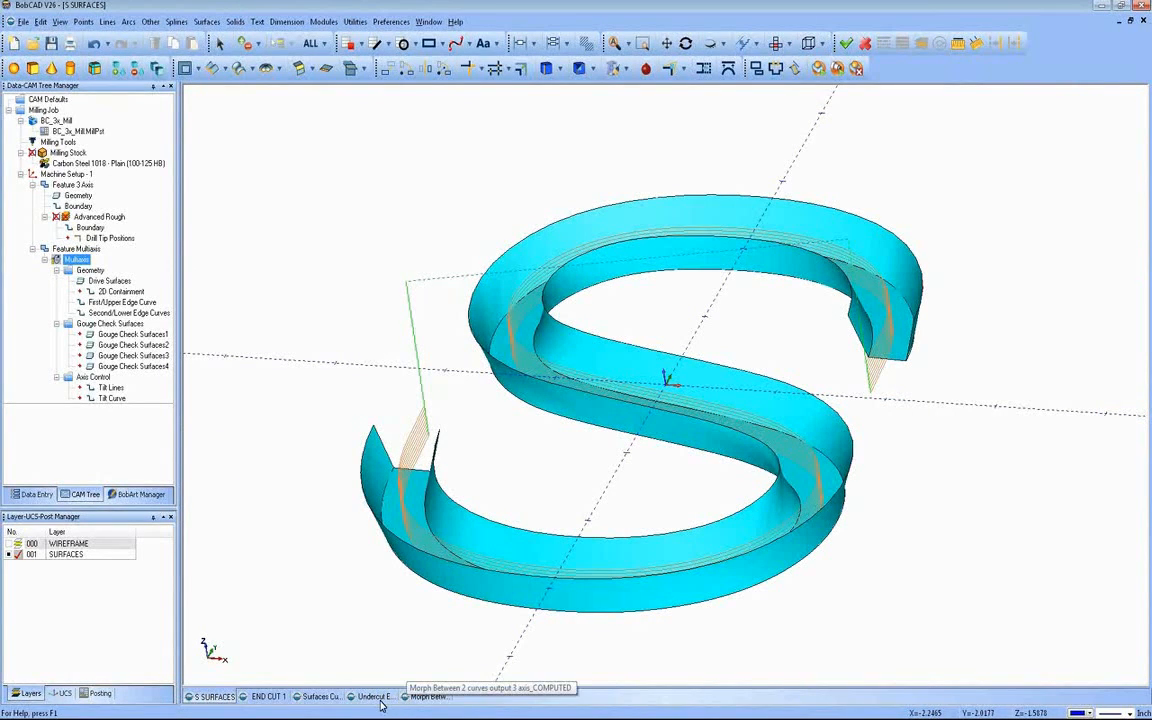
click(320, 696)
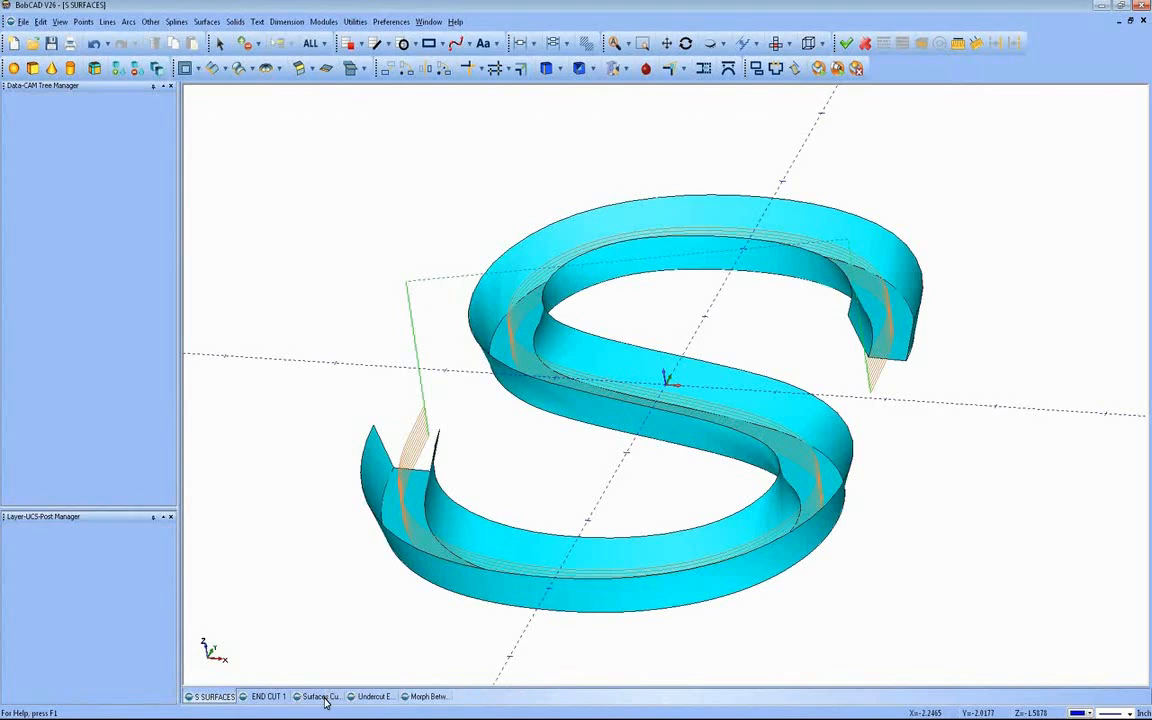
Step: Examine the existing cuts-along-curve toolpath on the block in isometric and top views, comparing the passes with the diagonal line
middle_drag(475, 435, 411, 404)
middle_drag(285, 373, 265, 372)
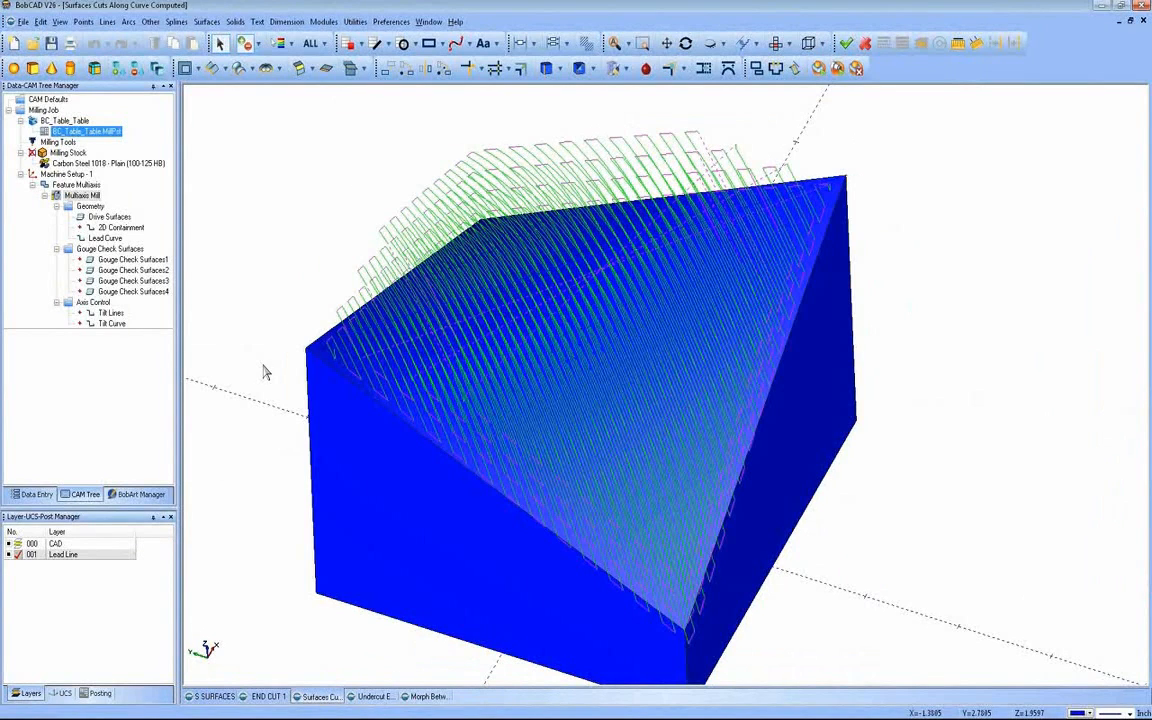
click(778, 47)
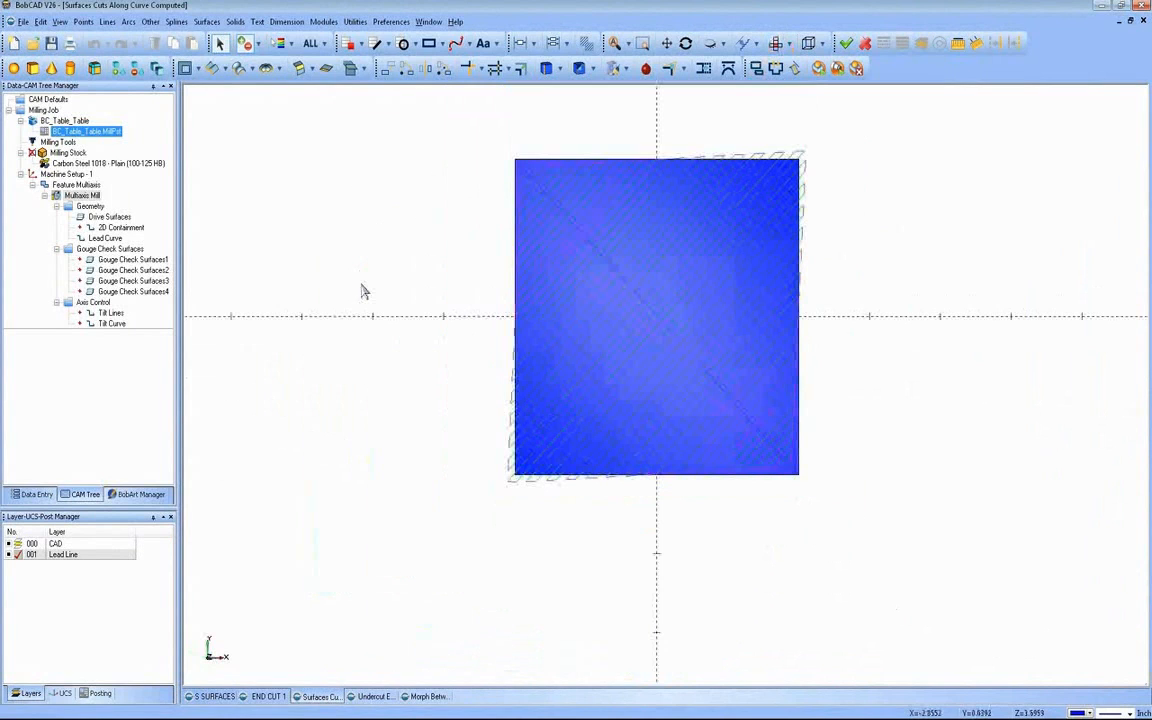
click(666, 43)
drag(648, 226, 586, 334)
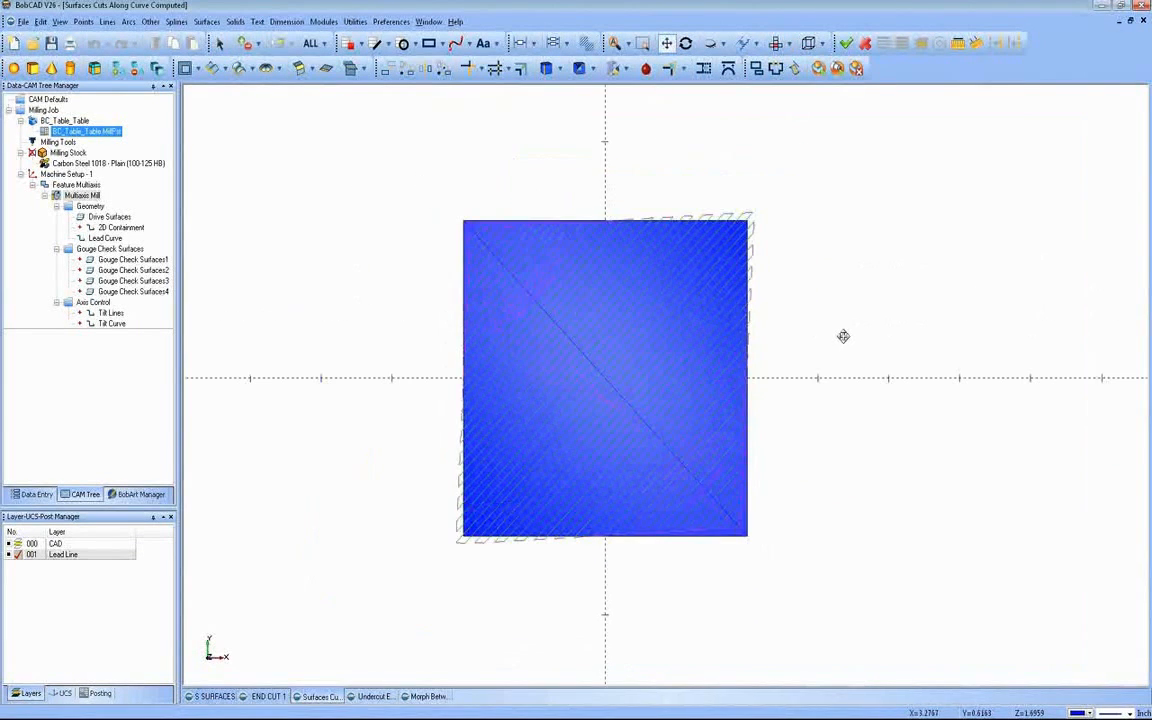
scroll(843, 337, up, 1)
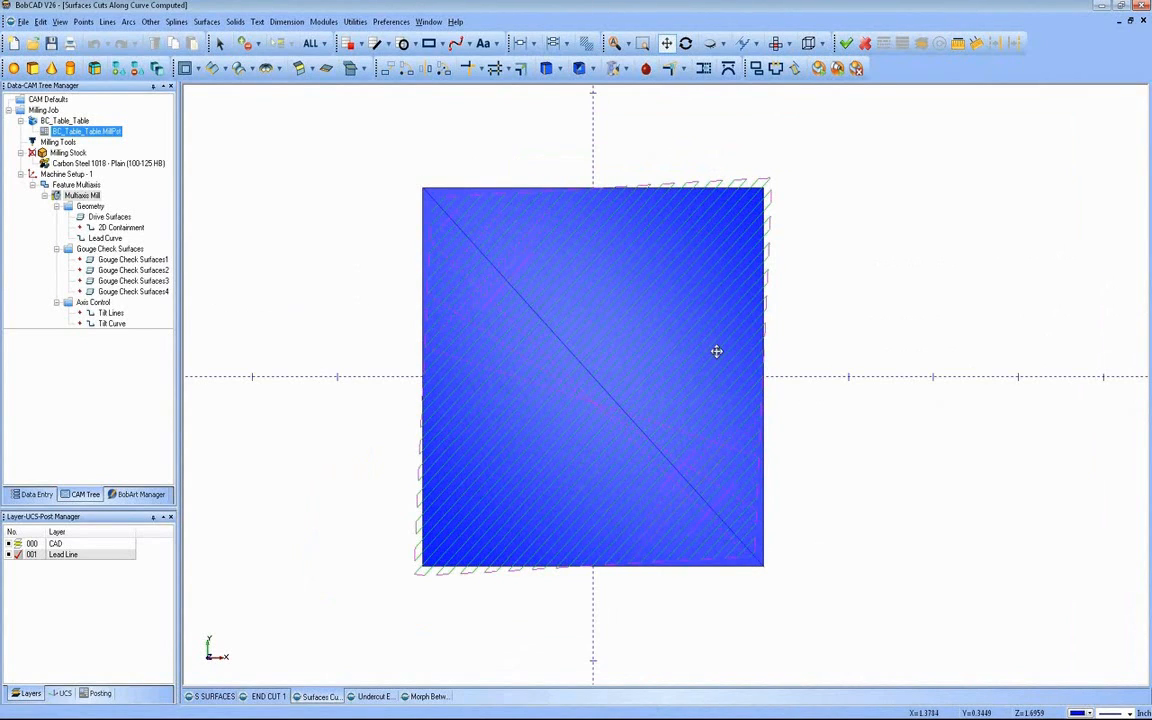
right_click(795, 311)
click(686, 43)
drag(625, 360, 190, 300)
Step: Delete the existing multiaxis feature and its toolpath from Machine Setup - 1
click(88, 196)
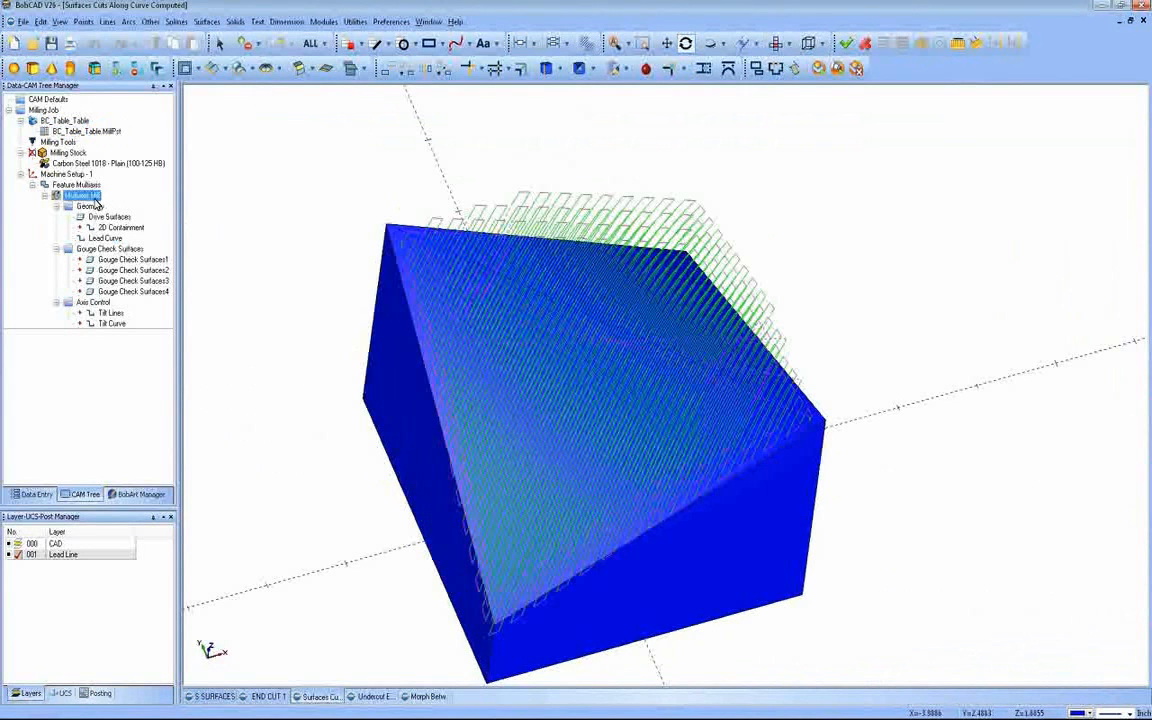
click(78, 185)
right_click(87, 187)
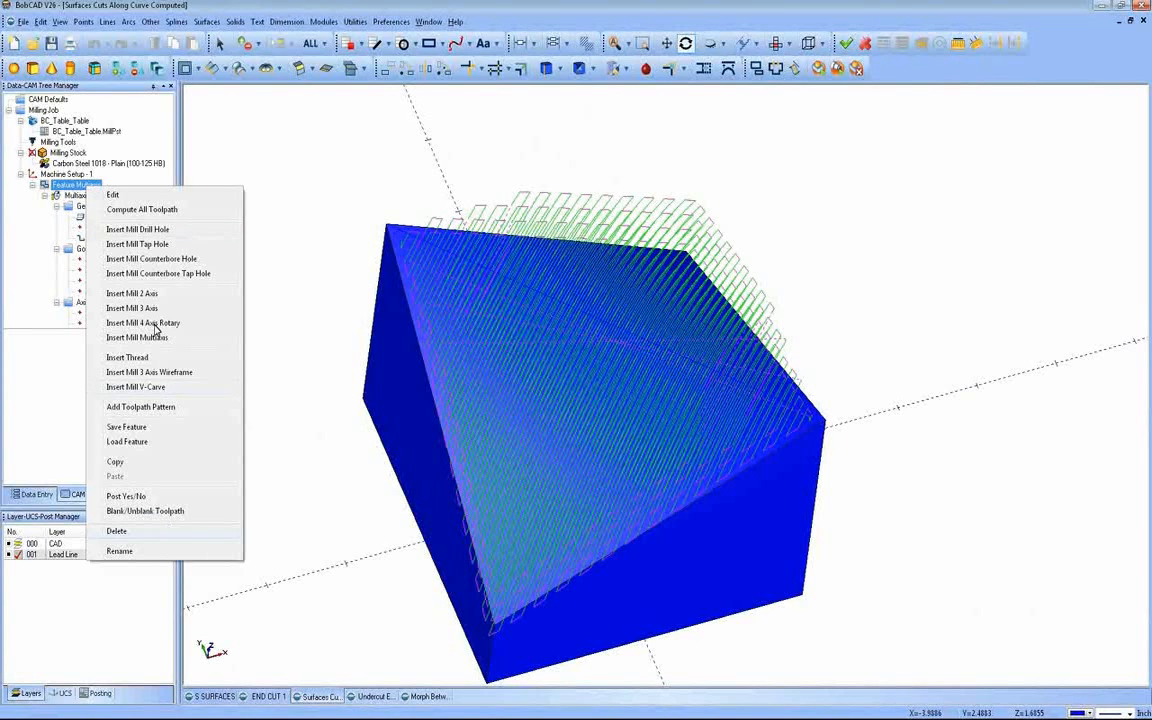
click(116, 531)
click(565, 396)
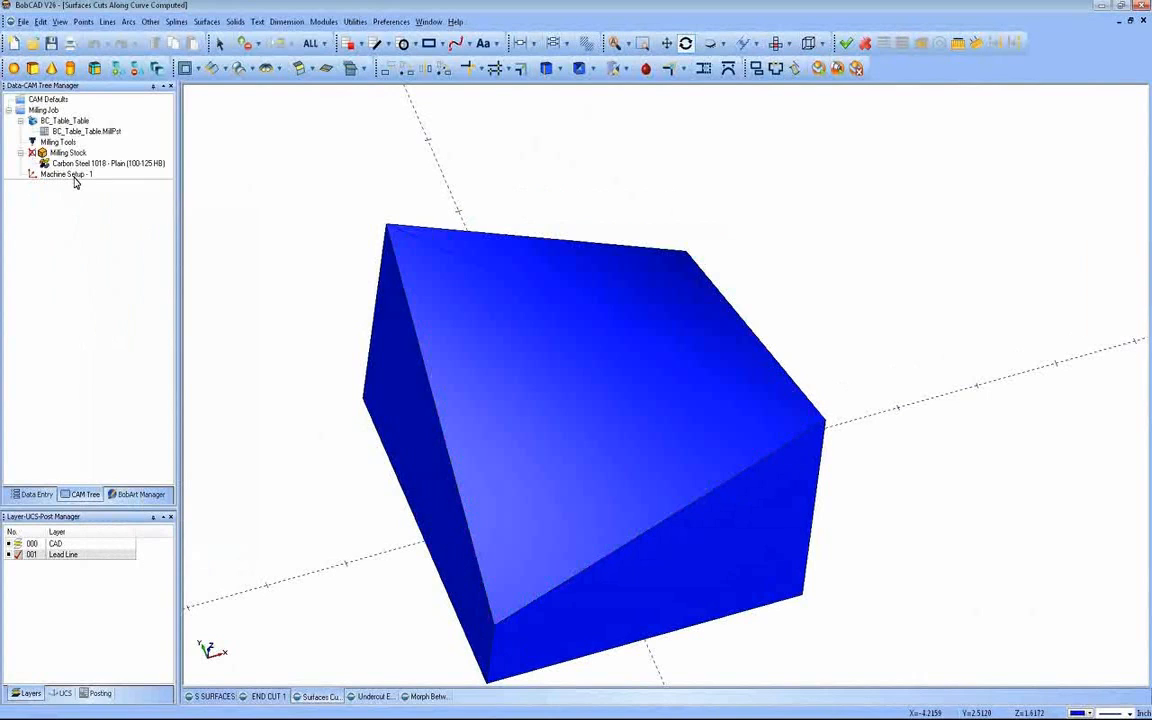
Step: Add a new multiaxis milling feature to Machine Setup - 1 with the Cuts along curve surface toolpath type
right_click(74, 175)
click(116, 314)
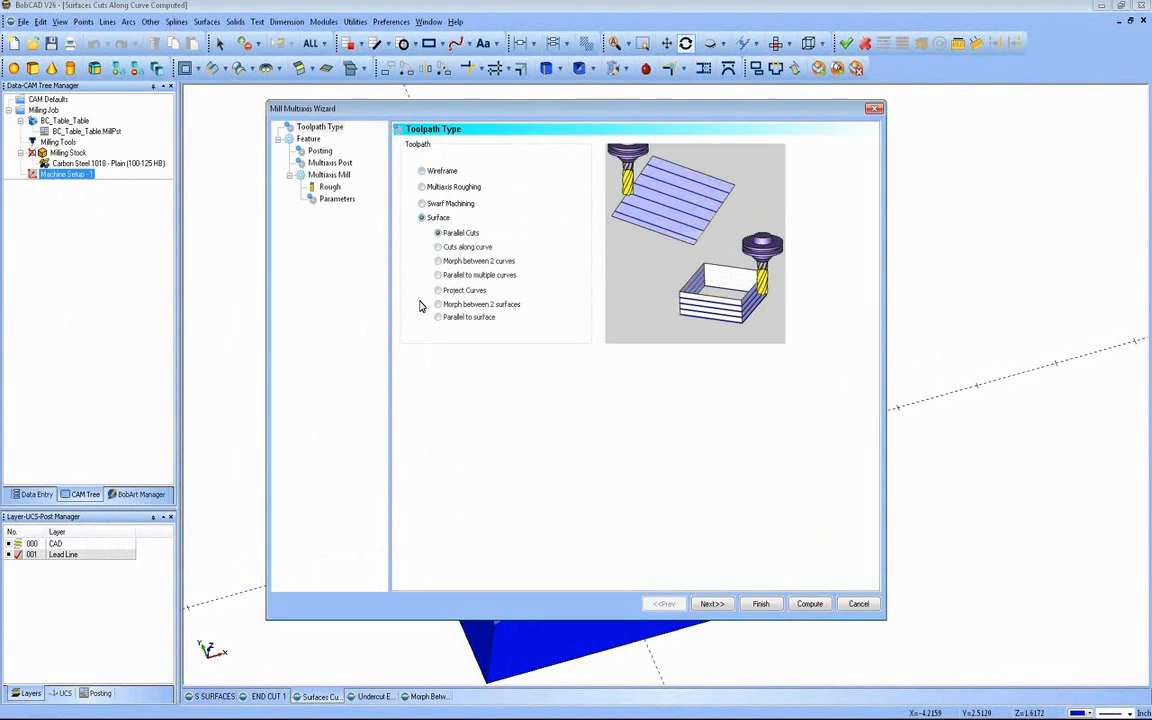
click(438, 247)
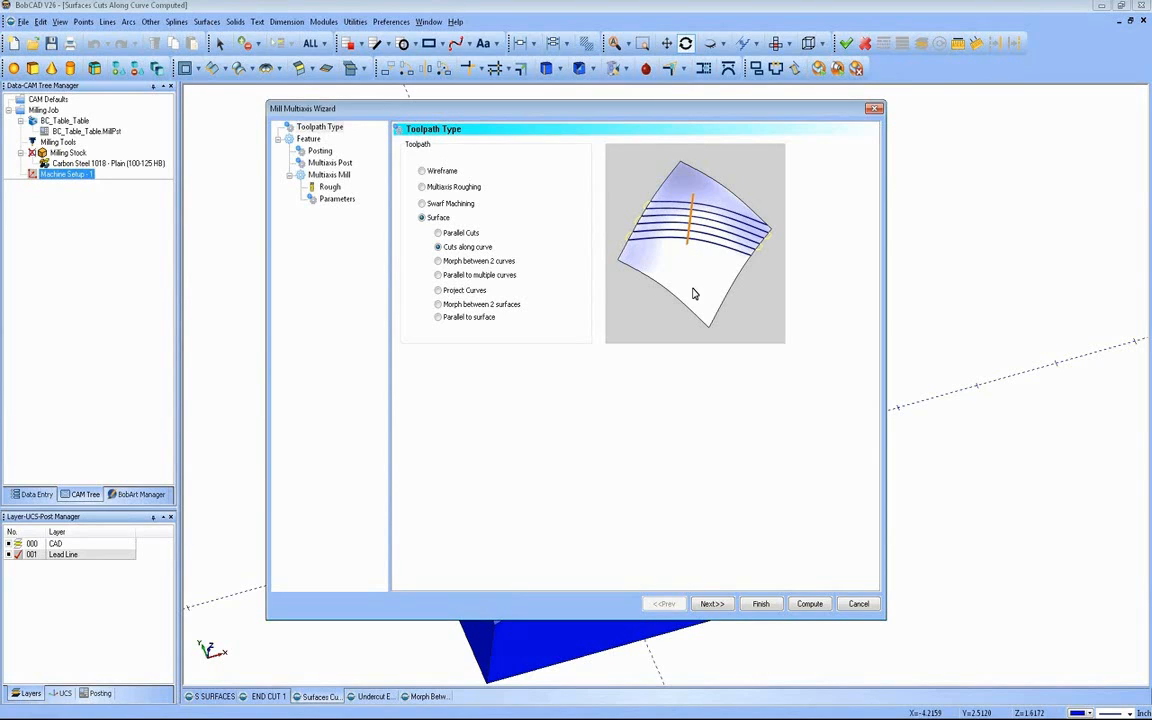
Step: Accept the default posting, machine settings and 1/2 ball rough endmill, and advance to the toolpath parameters
click(709, 606)
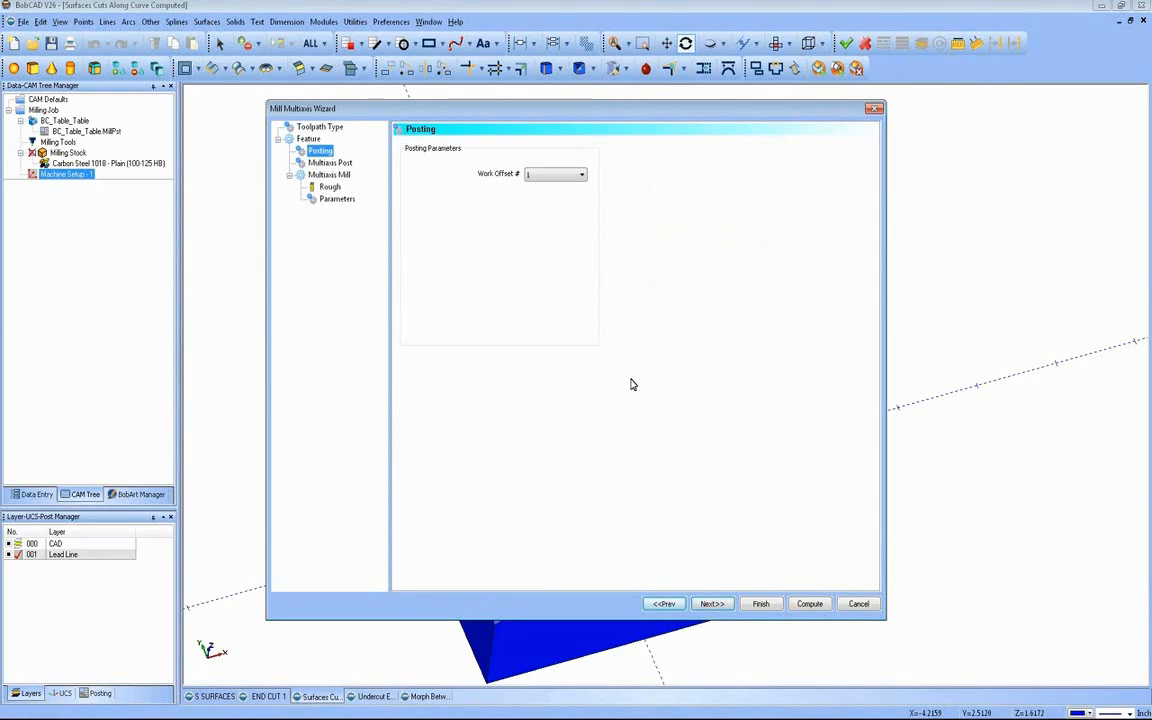
click(712, 604)
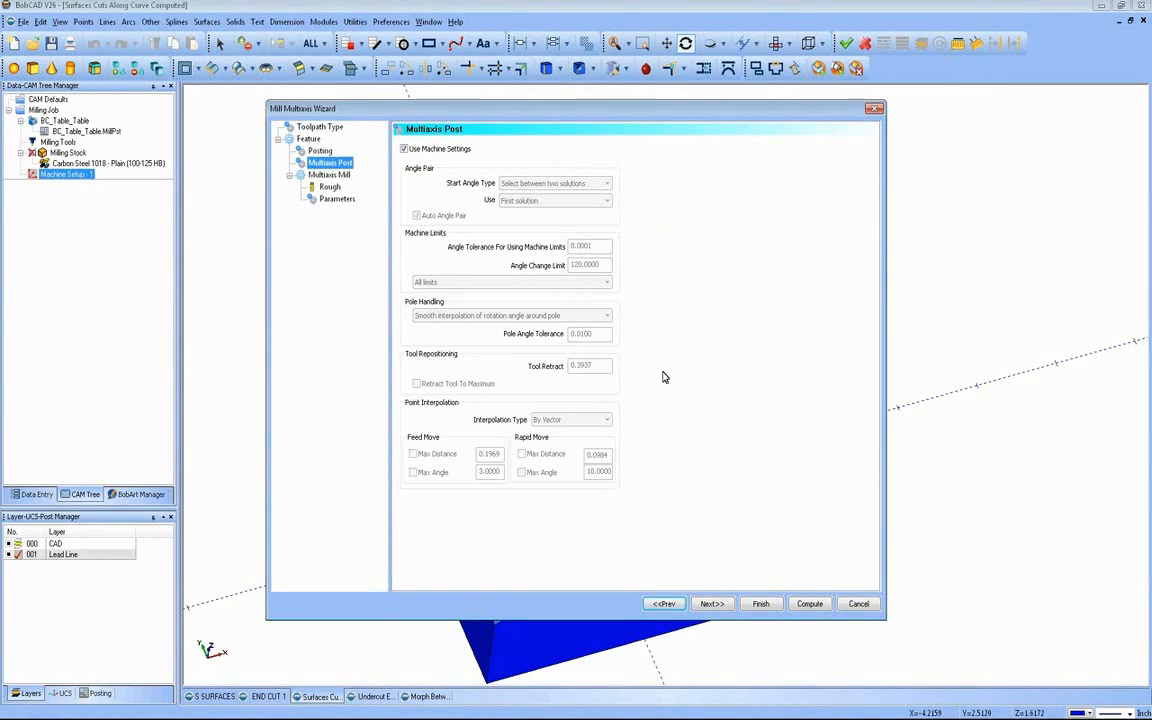
click(709, 603)
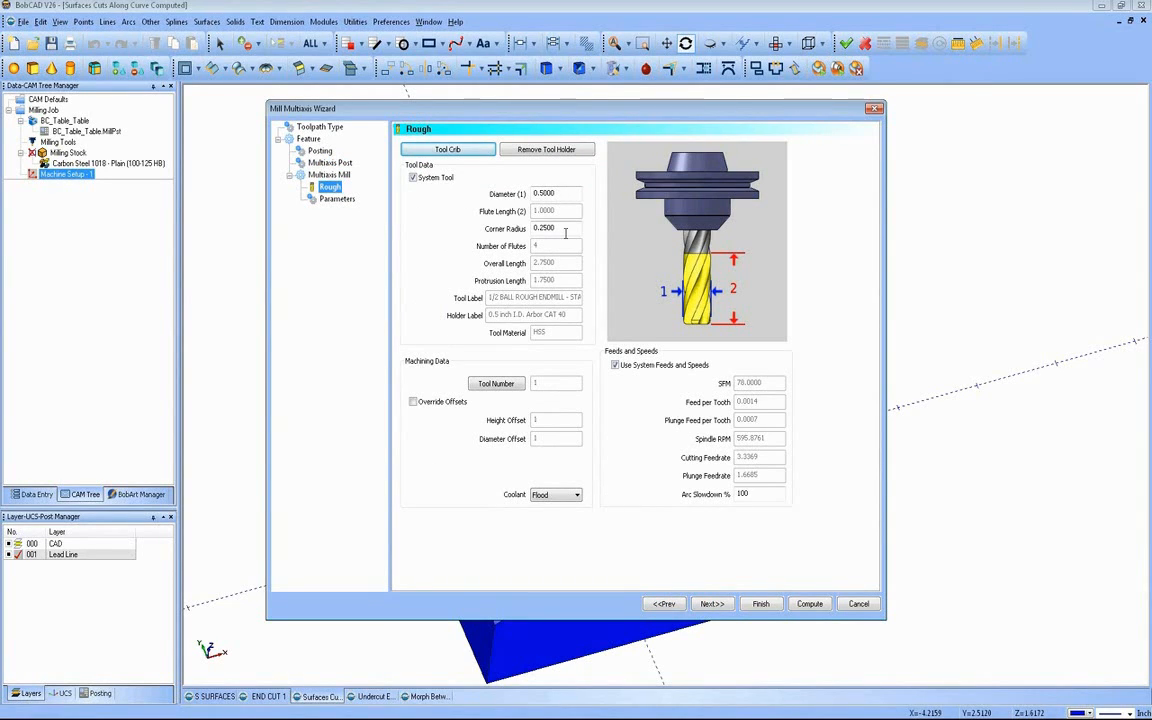
drag(561, 194, 494, 235)
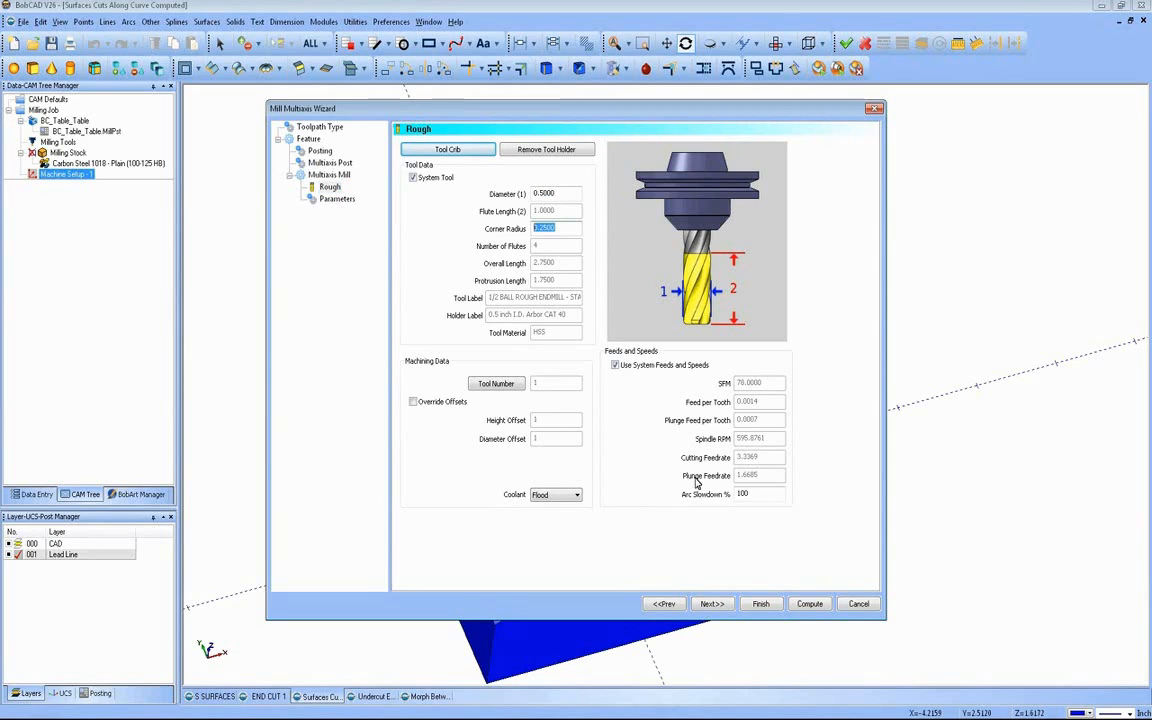
click(717, 605)
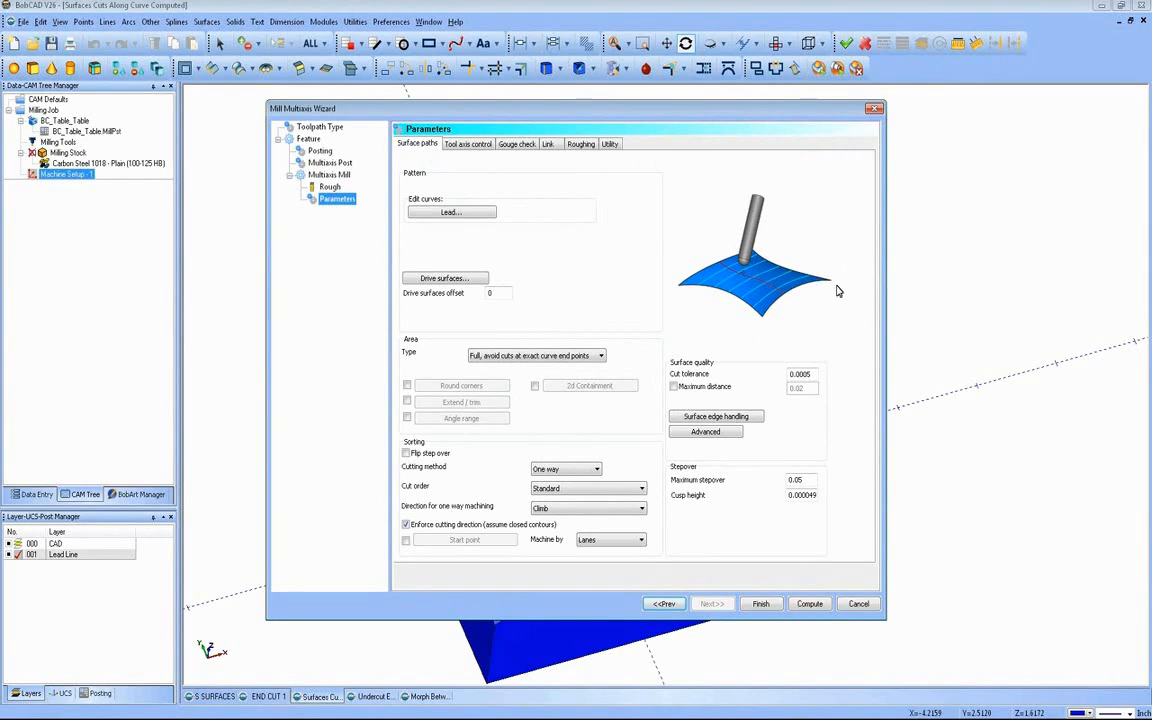
Step: Assign the diagonal line across the block's upper face as the lead curve
click(471, 217)
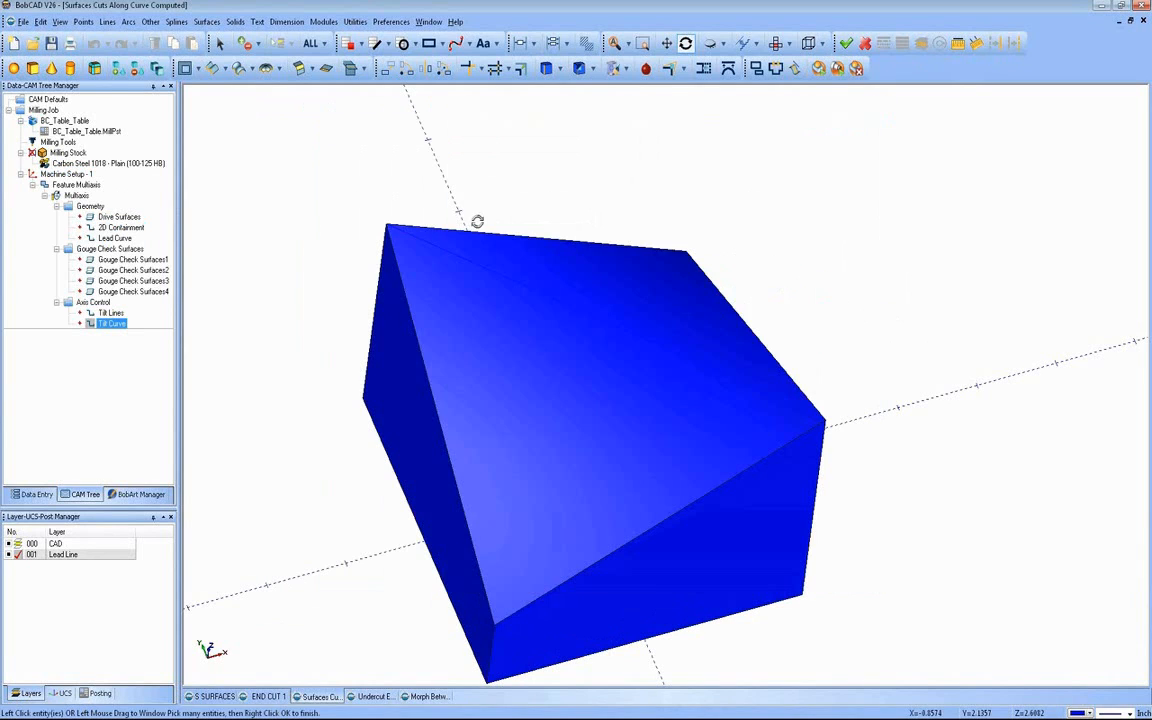
click(617, 331)
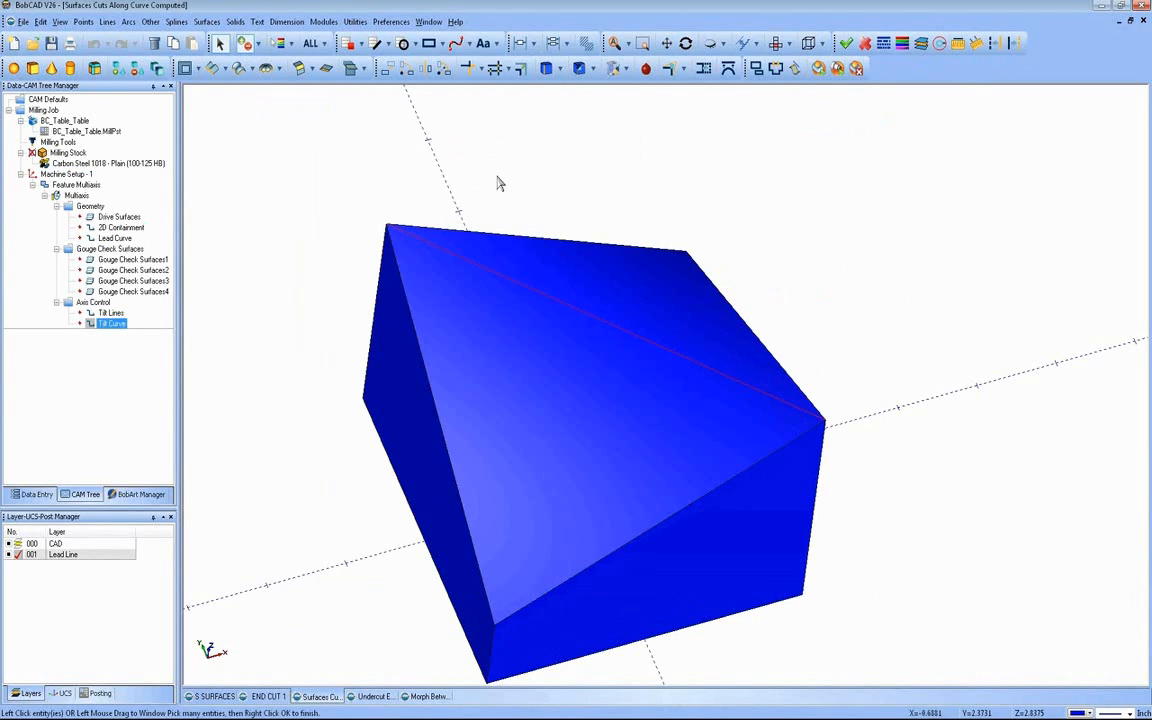
right_click(498, 181)
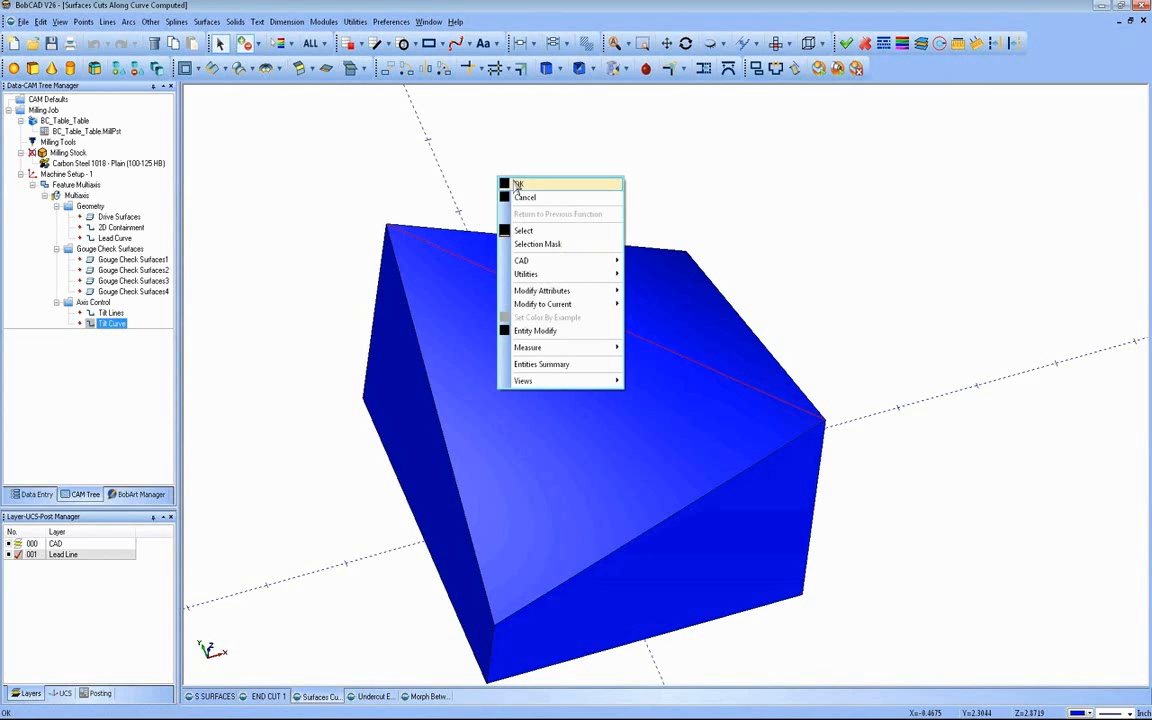
click(514, 186)
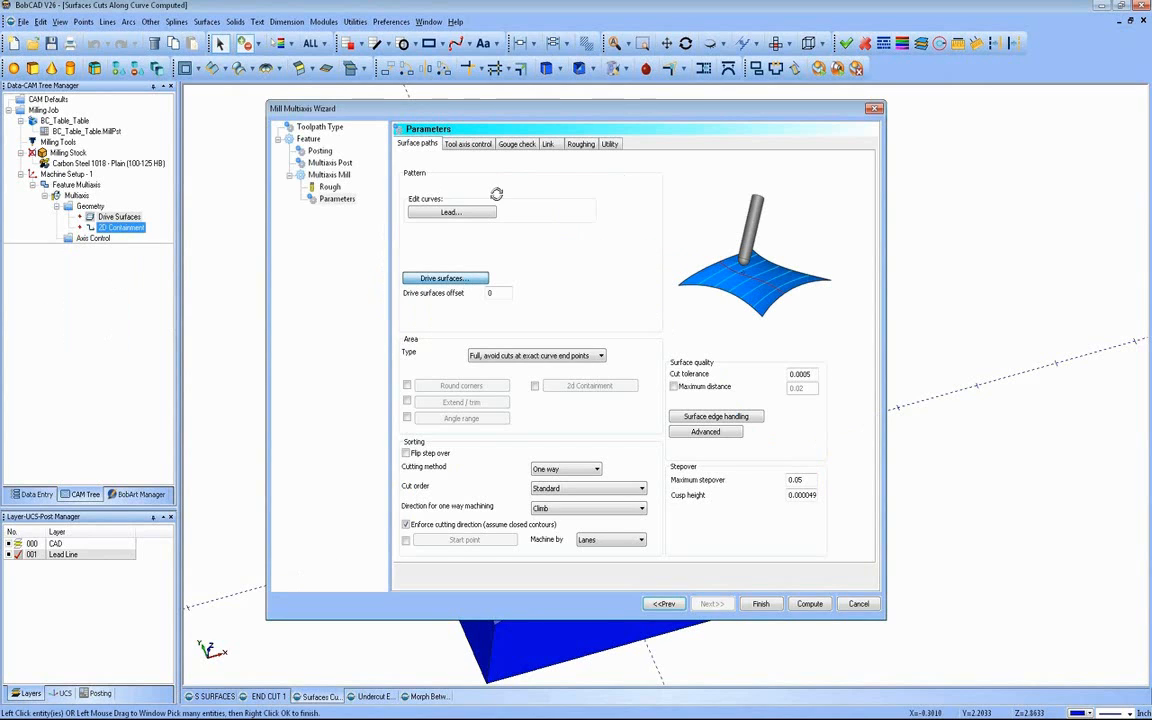
Step: Assign the block's curved upper face as the drive surface
click(485, 280)
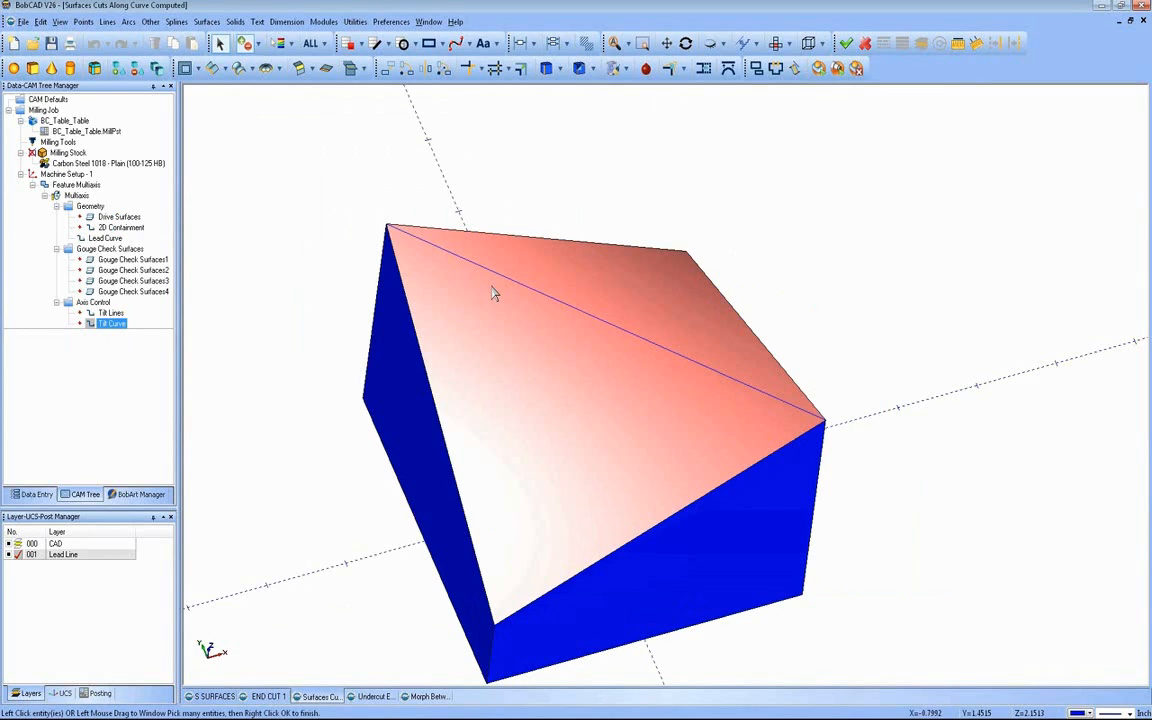
click(494, 260)
right_click(496, 171)
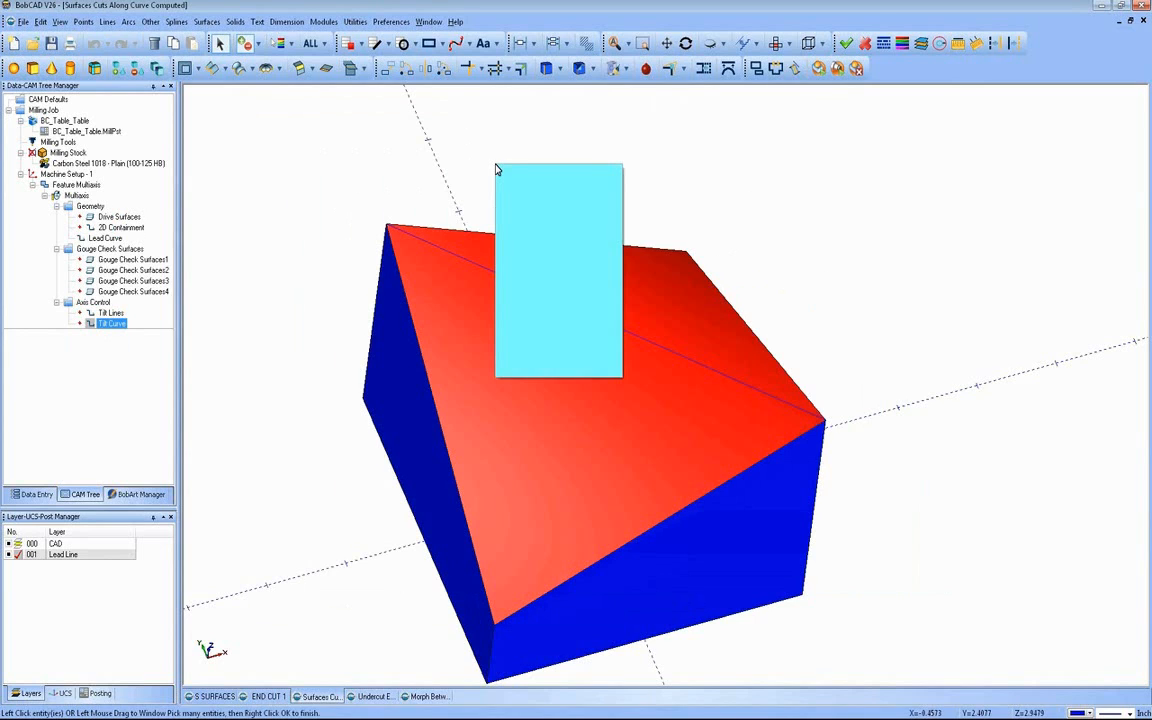
click(513, 174)
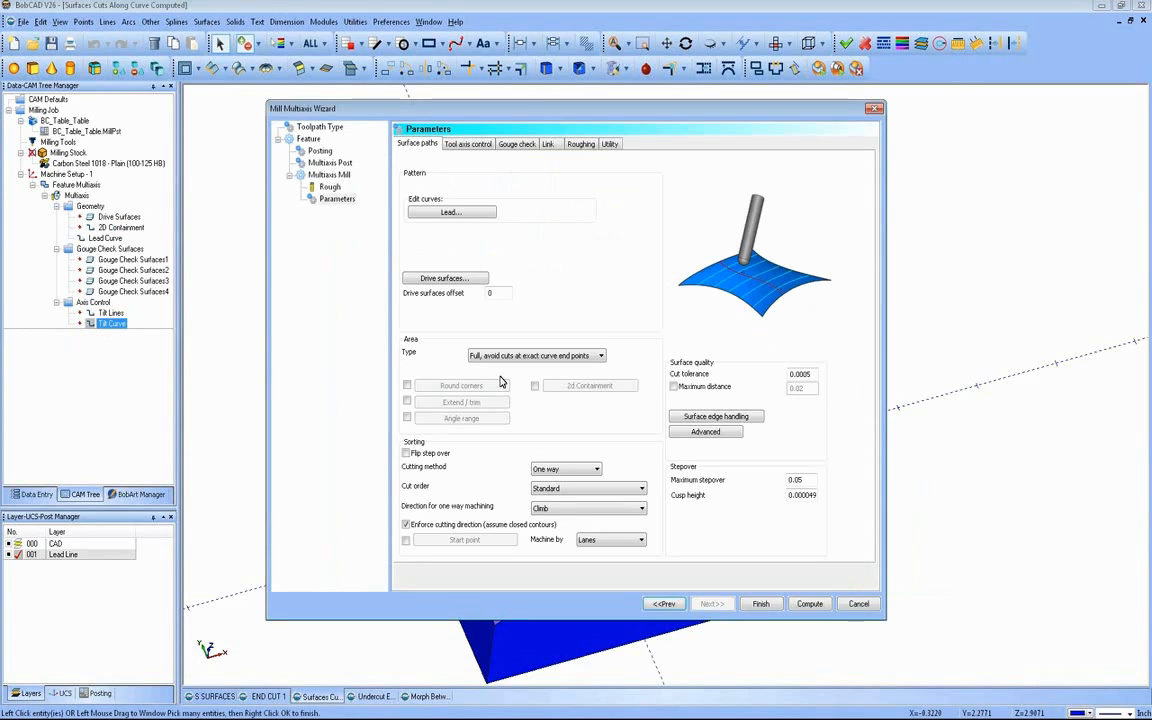
Step: Try the area type Limit cuts by one or two points, and restore Full, avoid cuts at exact curve end points
click(600, 356)
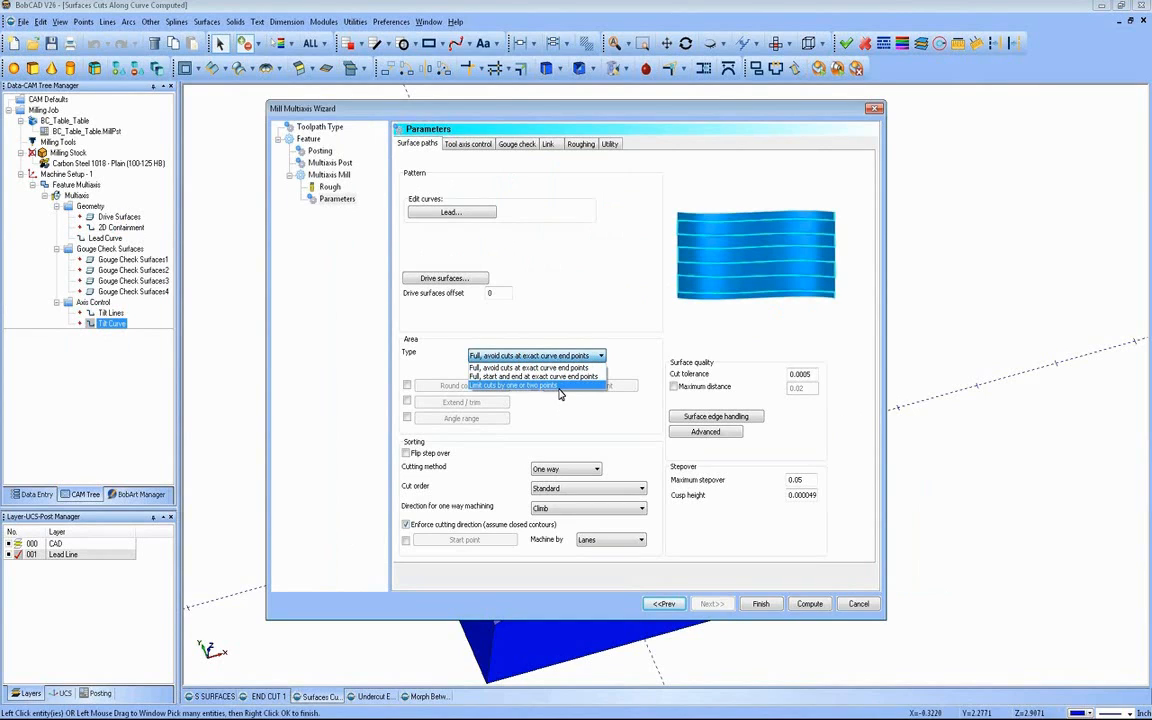
click(560, 388)
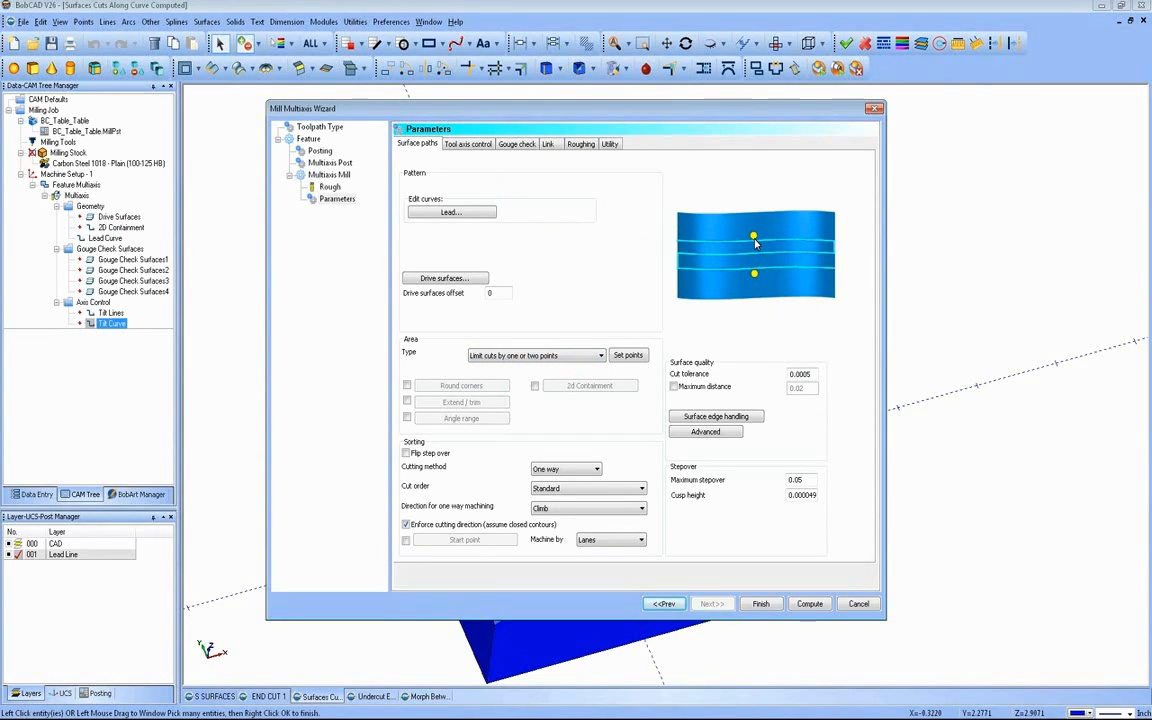
click(585, 356)
click(520, 381)
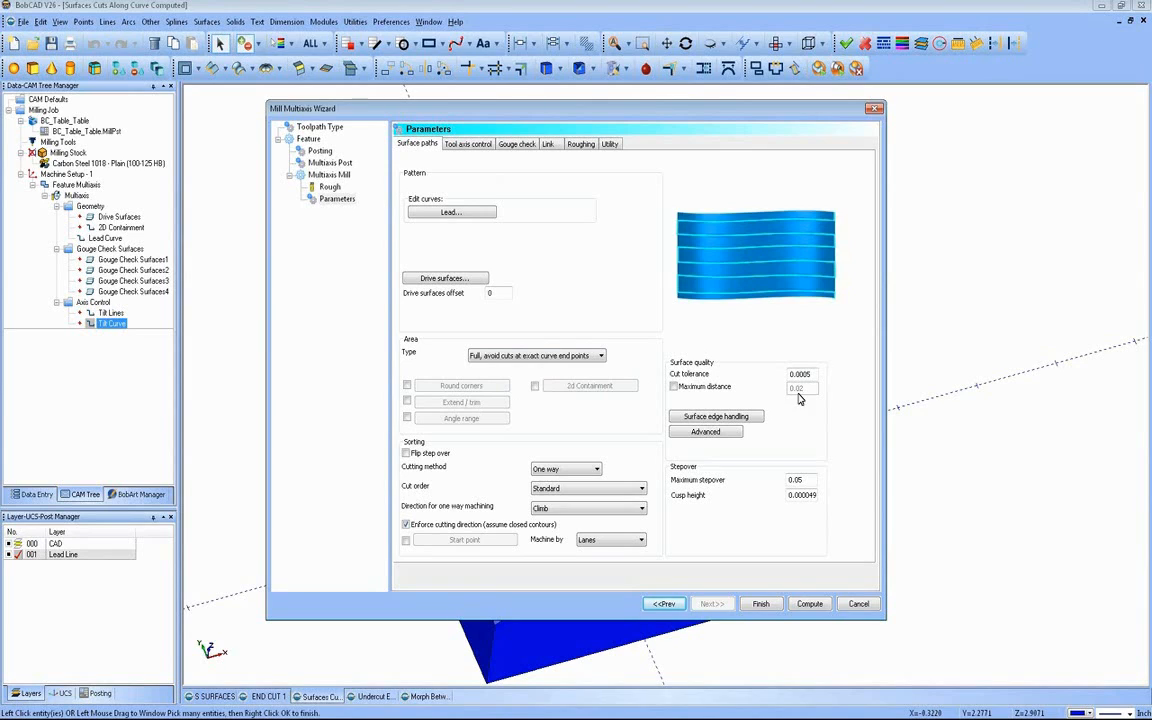
Step: Set the maximum stepover to 0.1 and the tool axis output format to 3 Axis
click(737, 482)
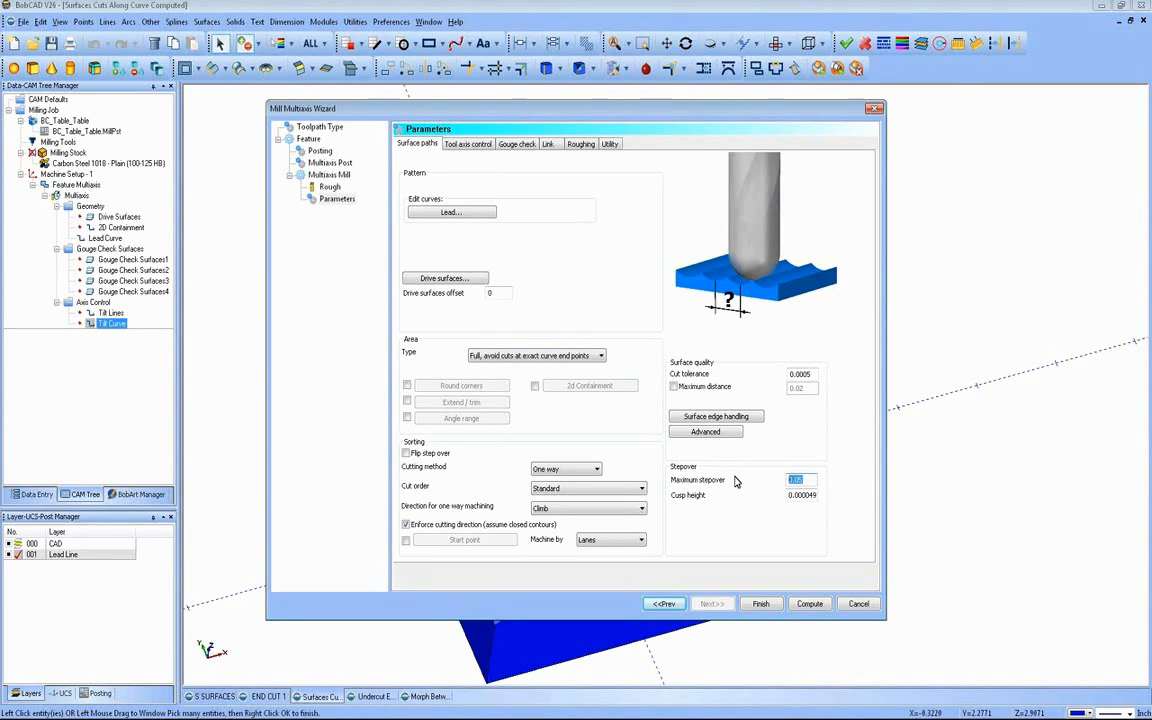
text(.1)
click(463, 145)
click(509, 166)
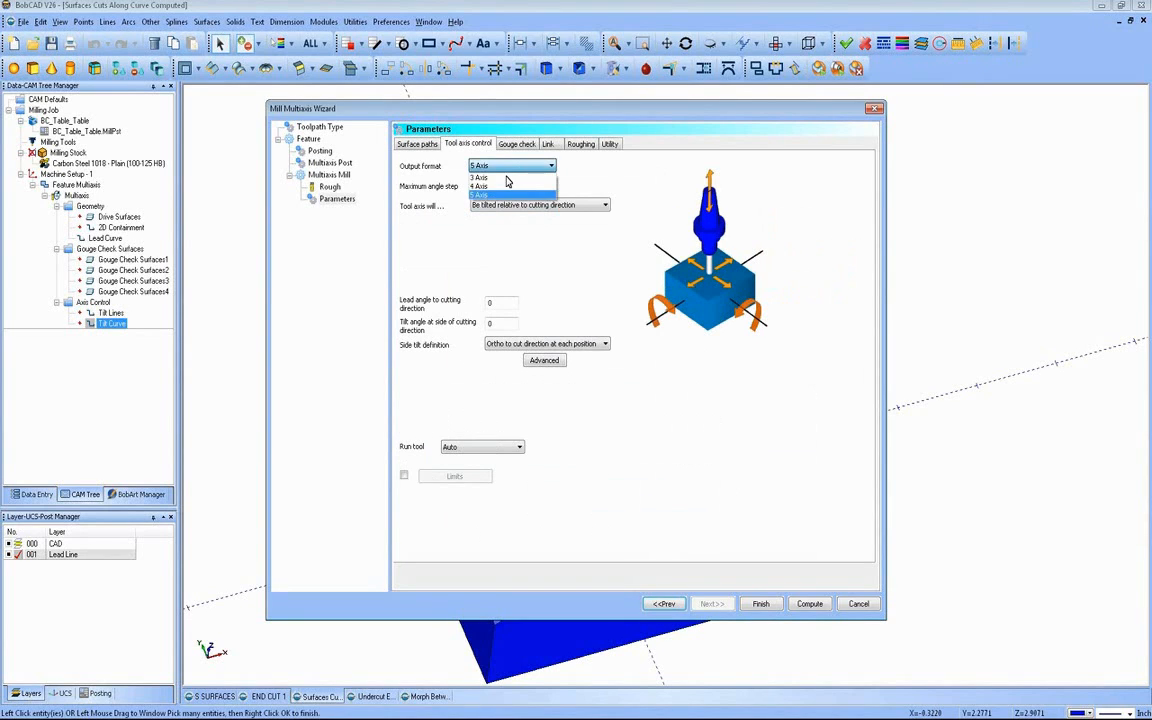
click(506, 180)
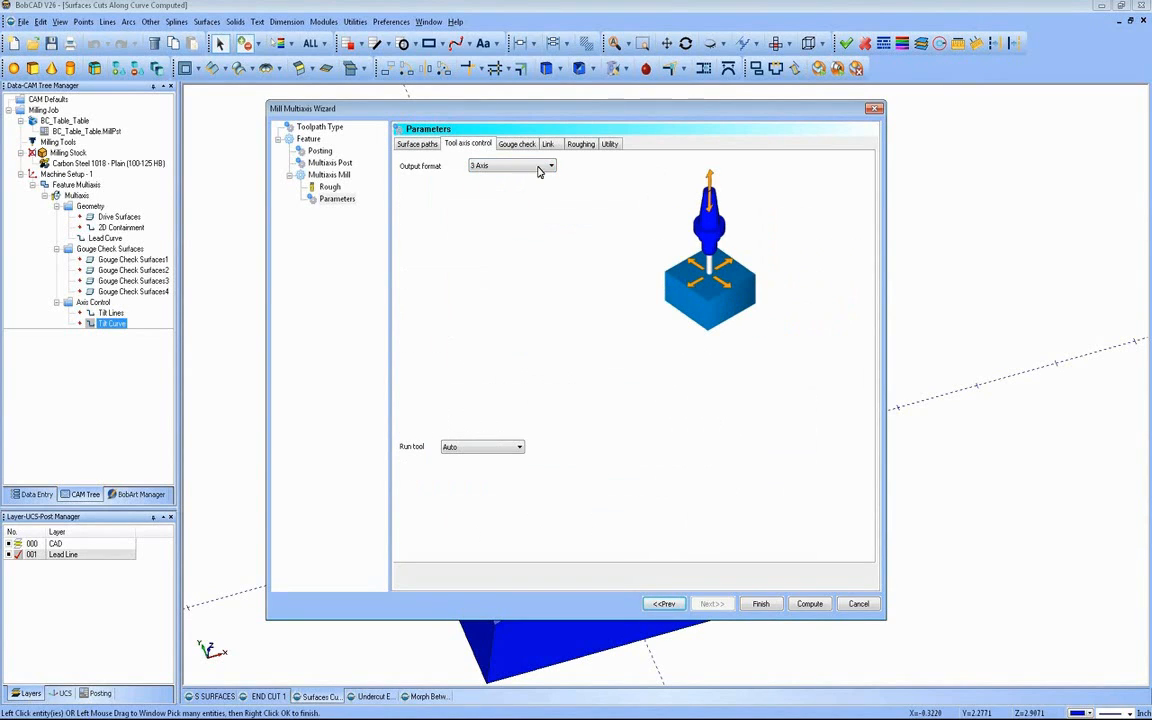
Step: Try Follow surfaces, Blend spline and Step as the link for small gaps along the cut, and restore Direct
click(535, 149)
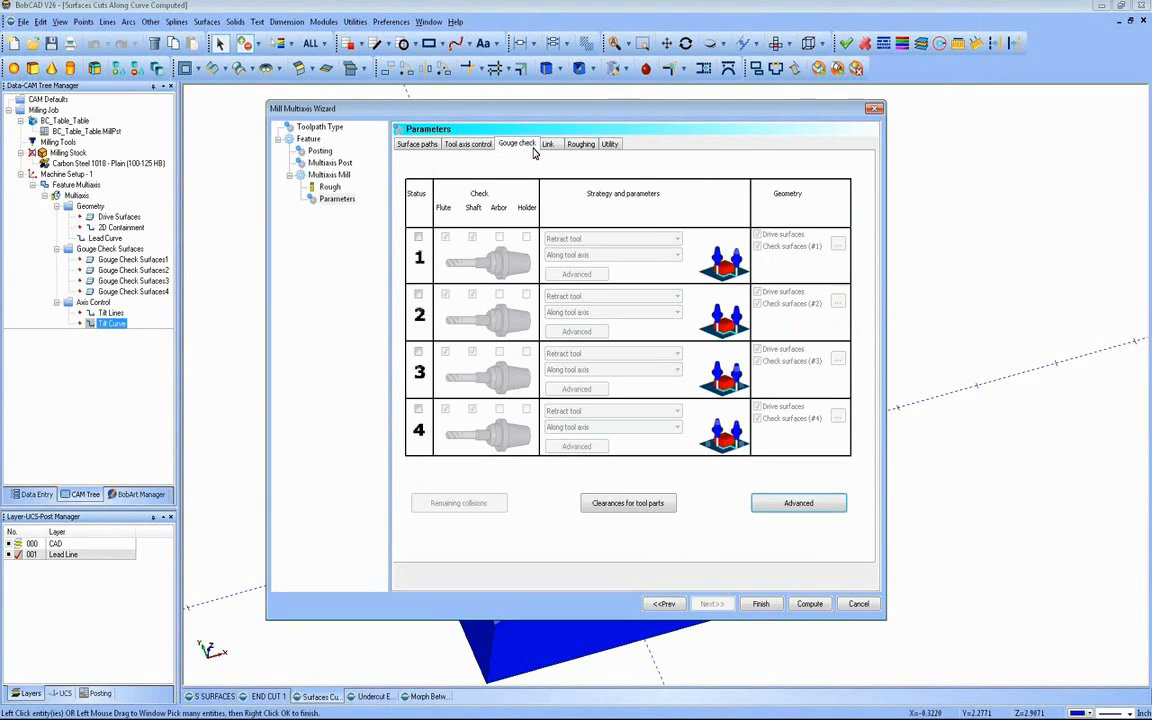
click(547, 148)
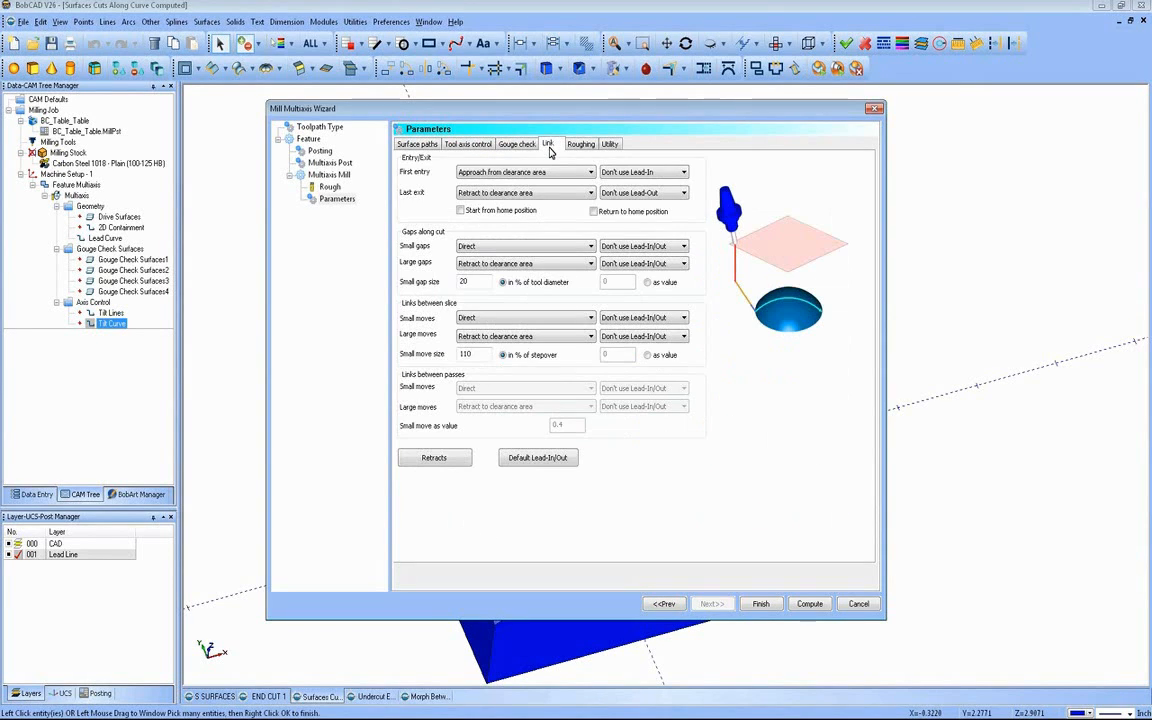
click(530, 247)
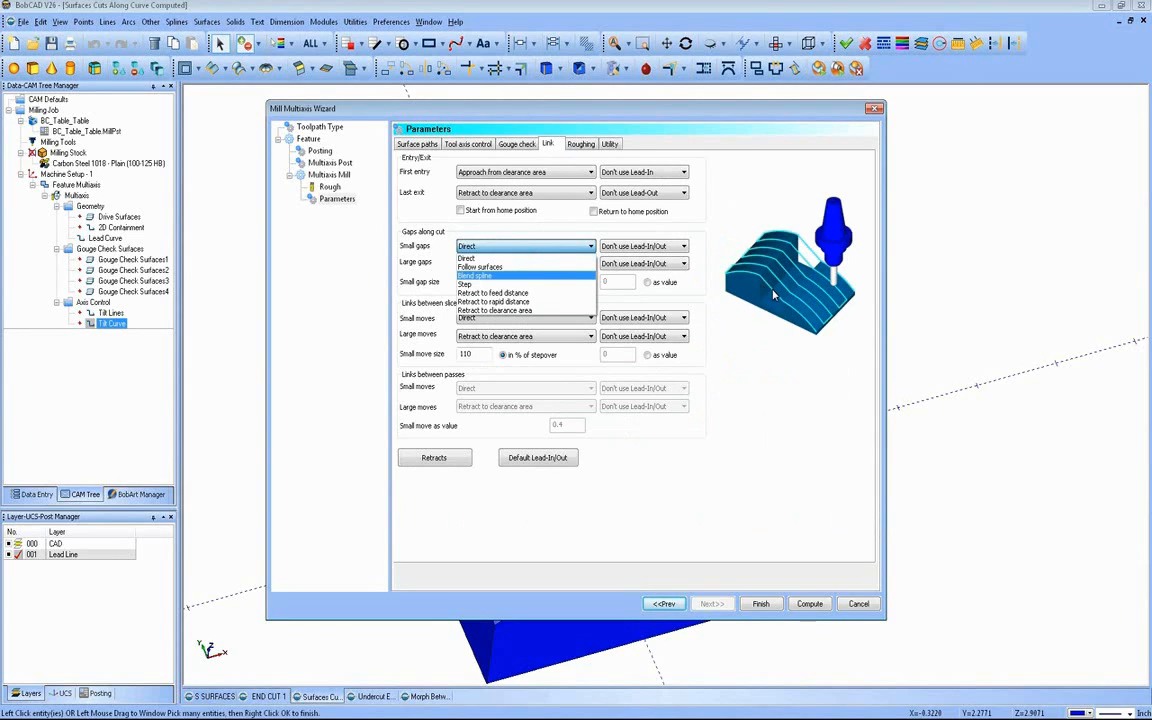
click(527, 268)
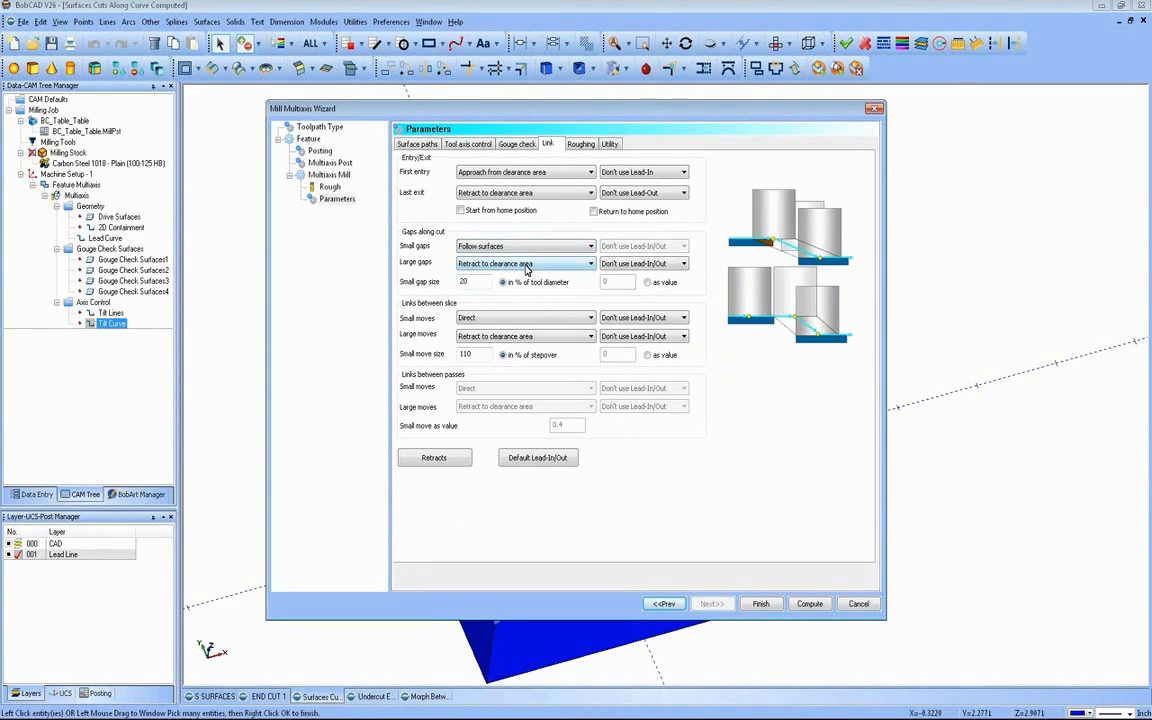
click(525, 246)
click(508, 280)
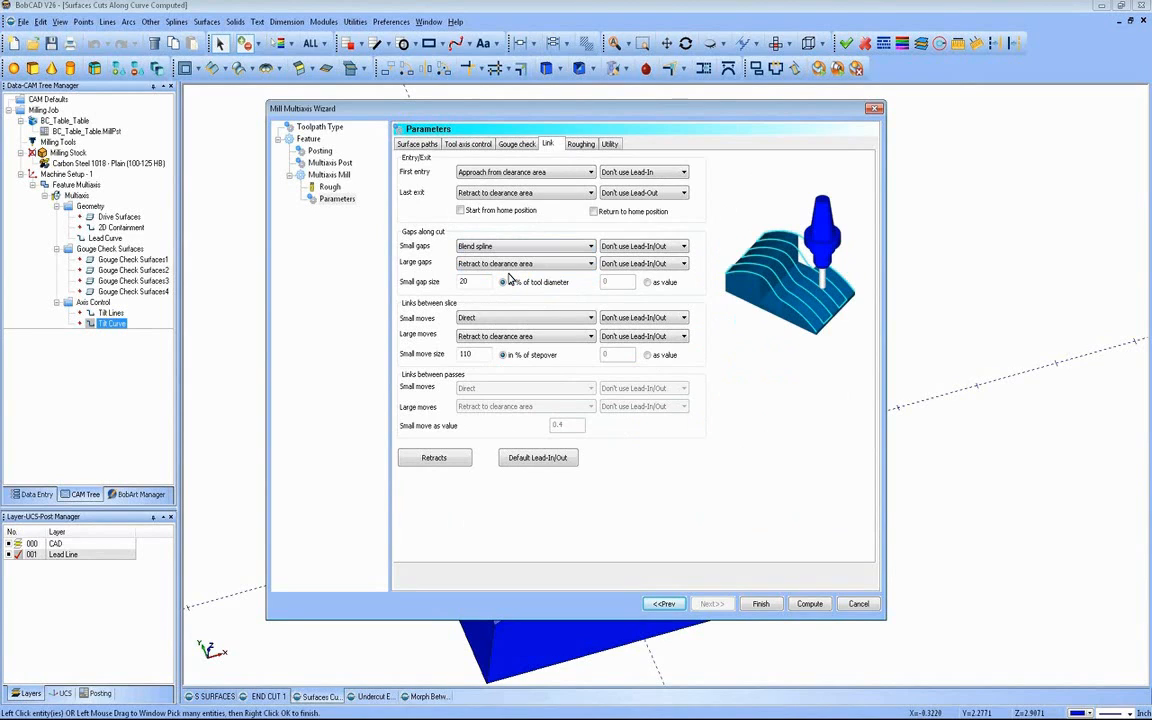
click(509, 247)
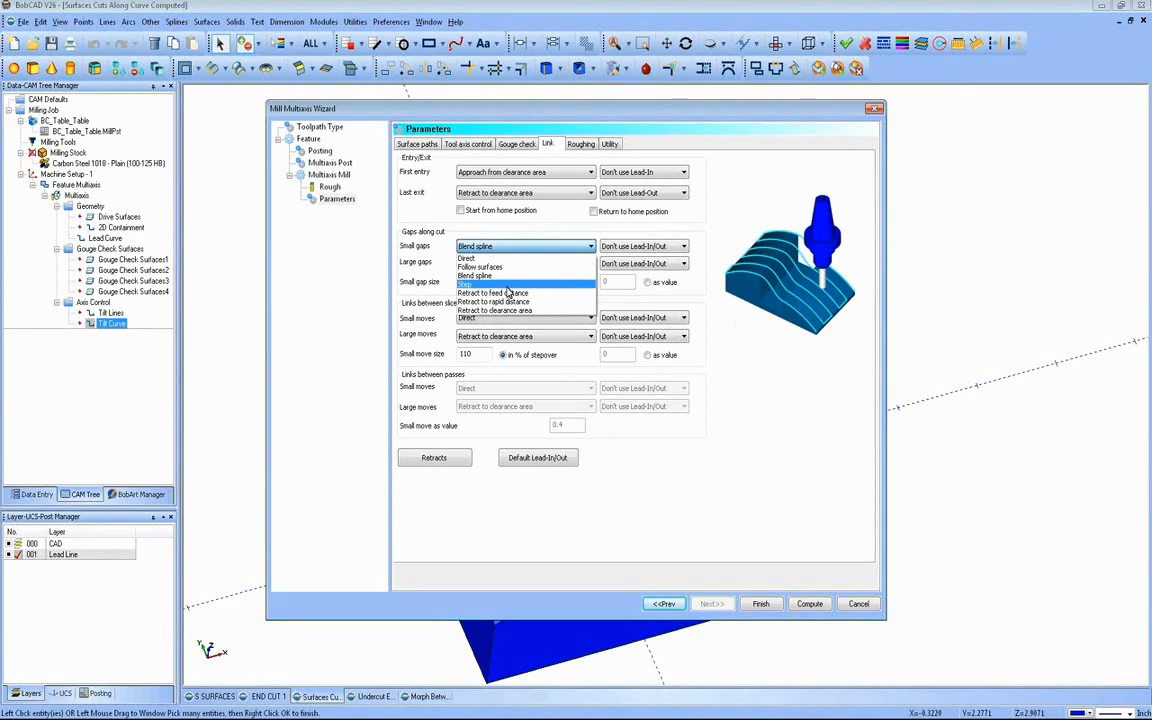
click(508, 285)
click(514, 247)
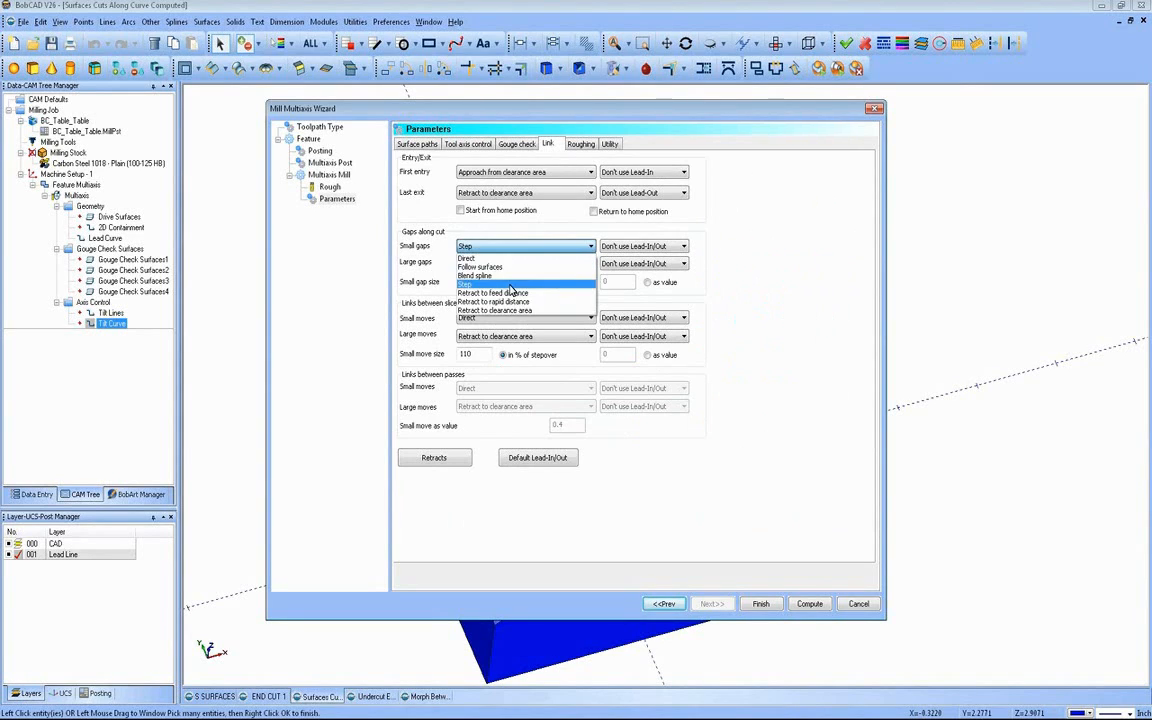
click(512, 259)
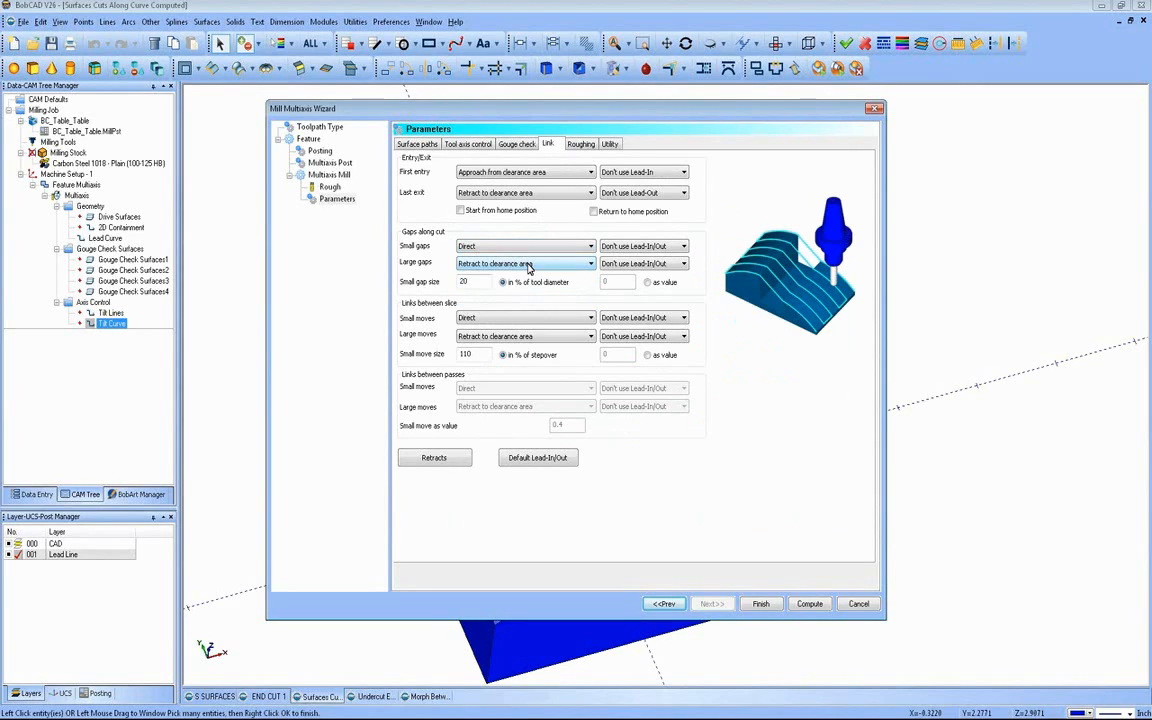
Step: Enable the feed control zone, look through its offset and feed rate settings, and disable it again
click(582, 145)
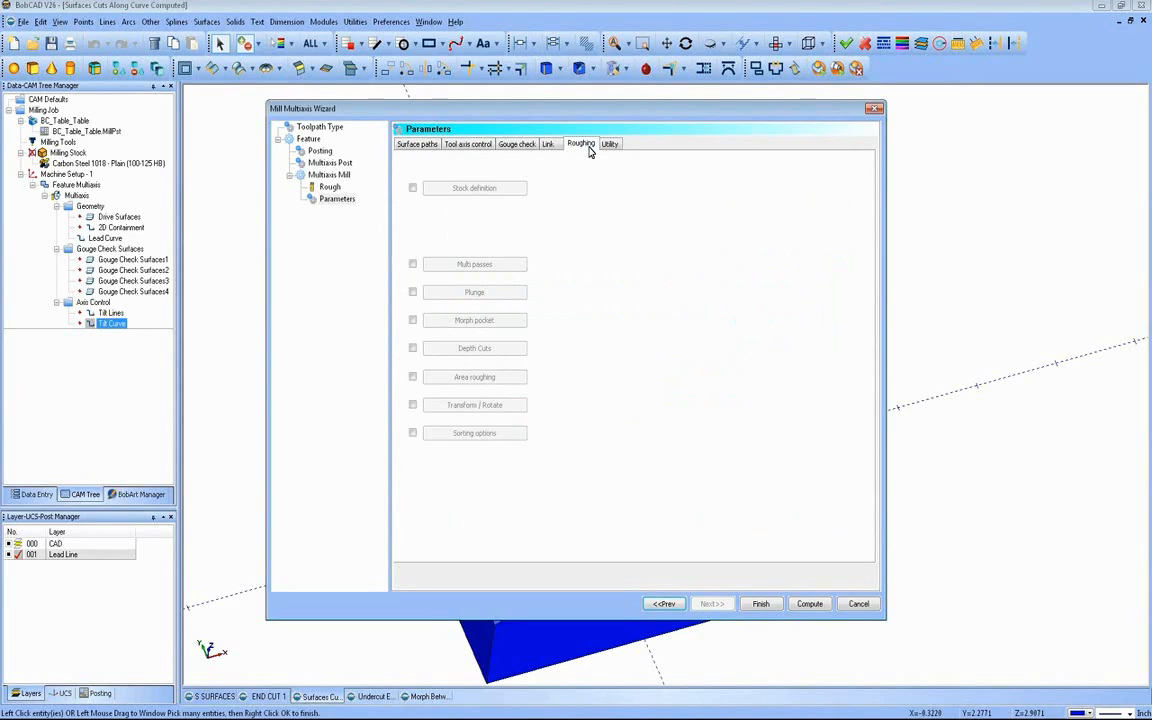
click(609, 145)
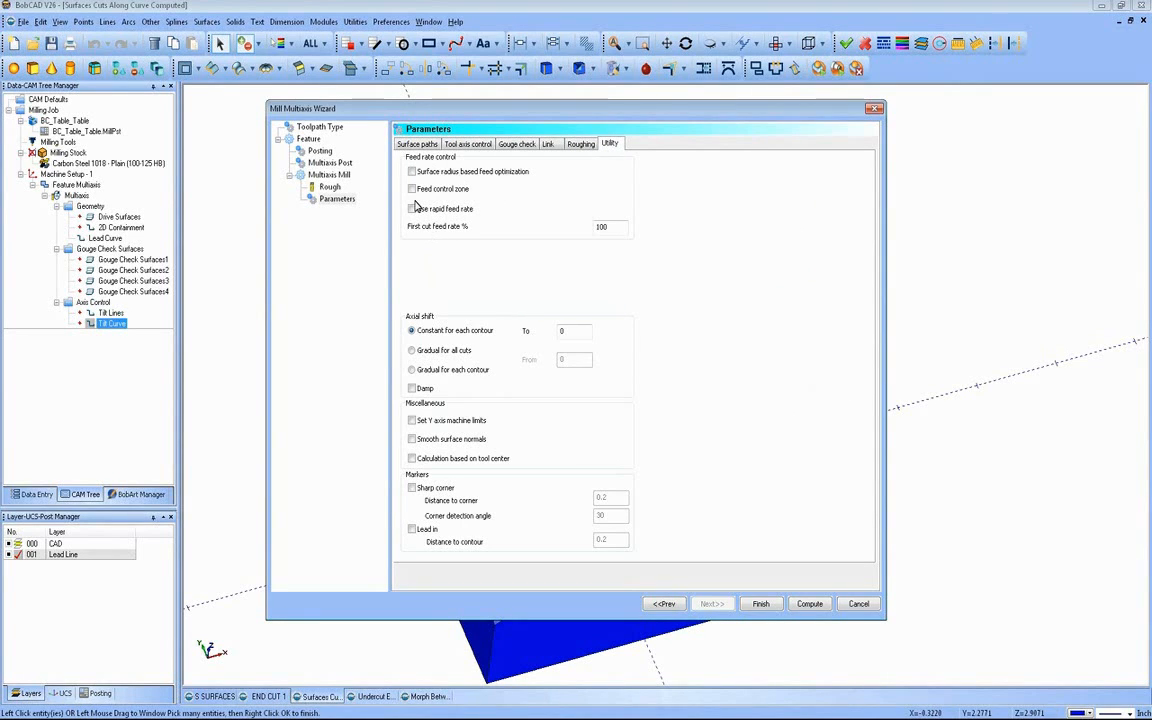
click(412, 189)
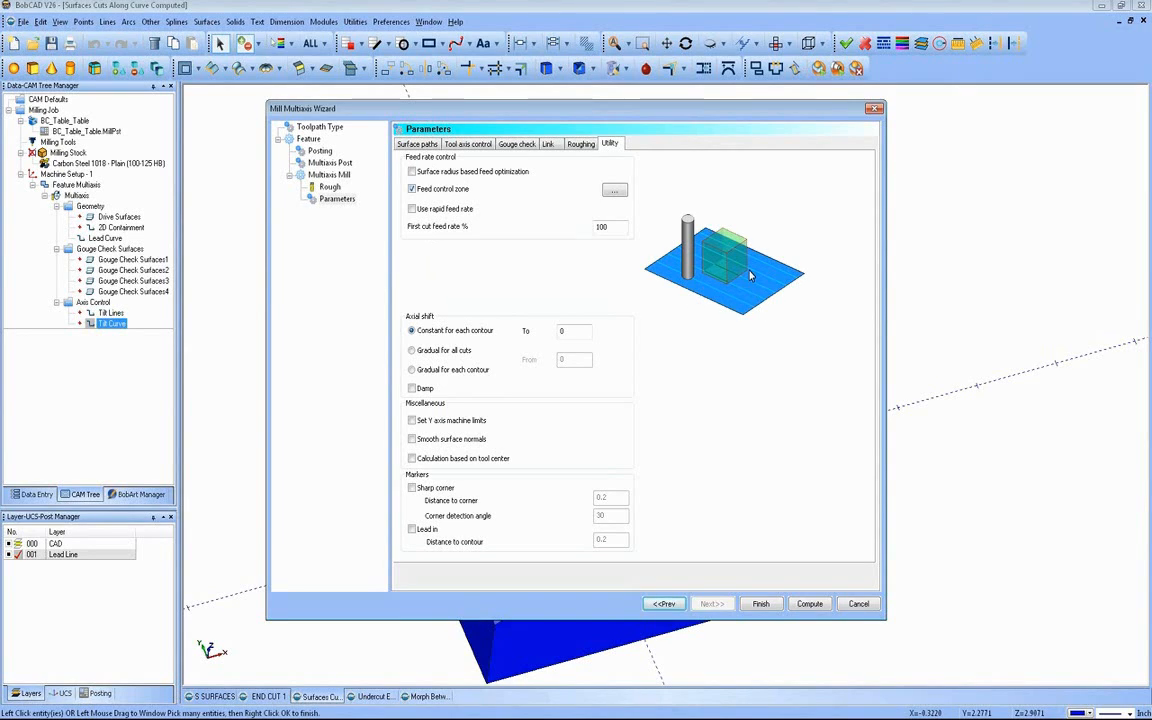
click(612, 191)
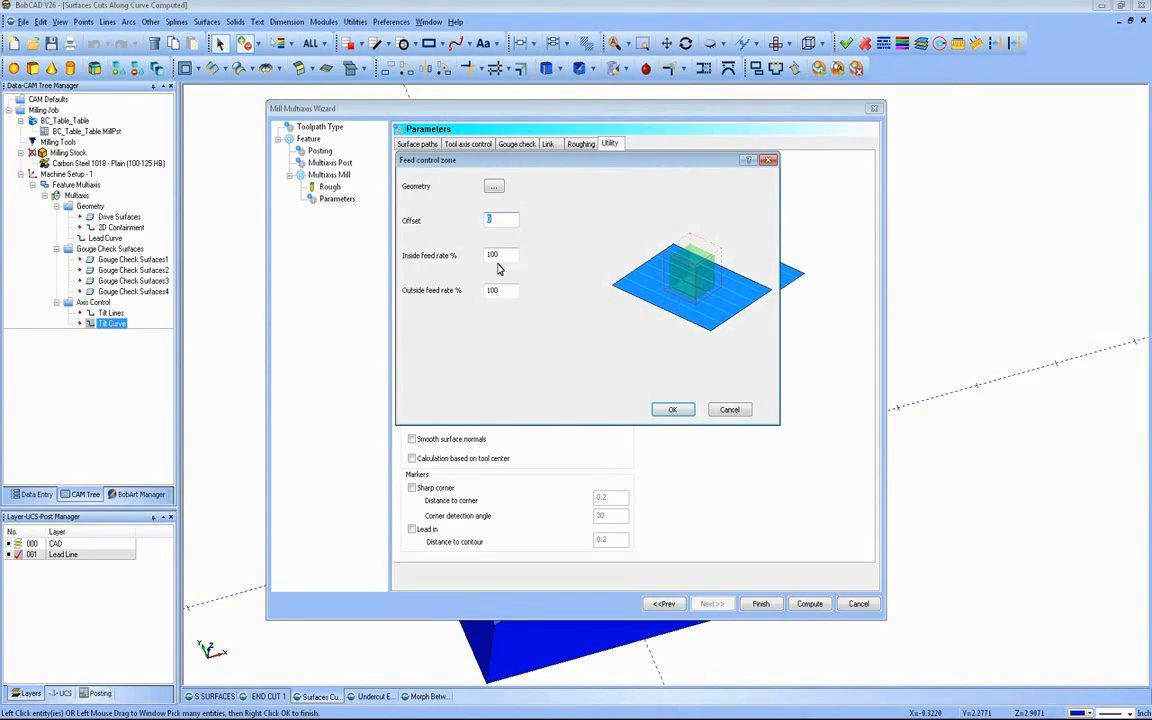
key(Tab)
key(Tab)
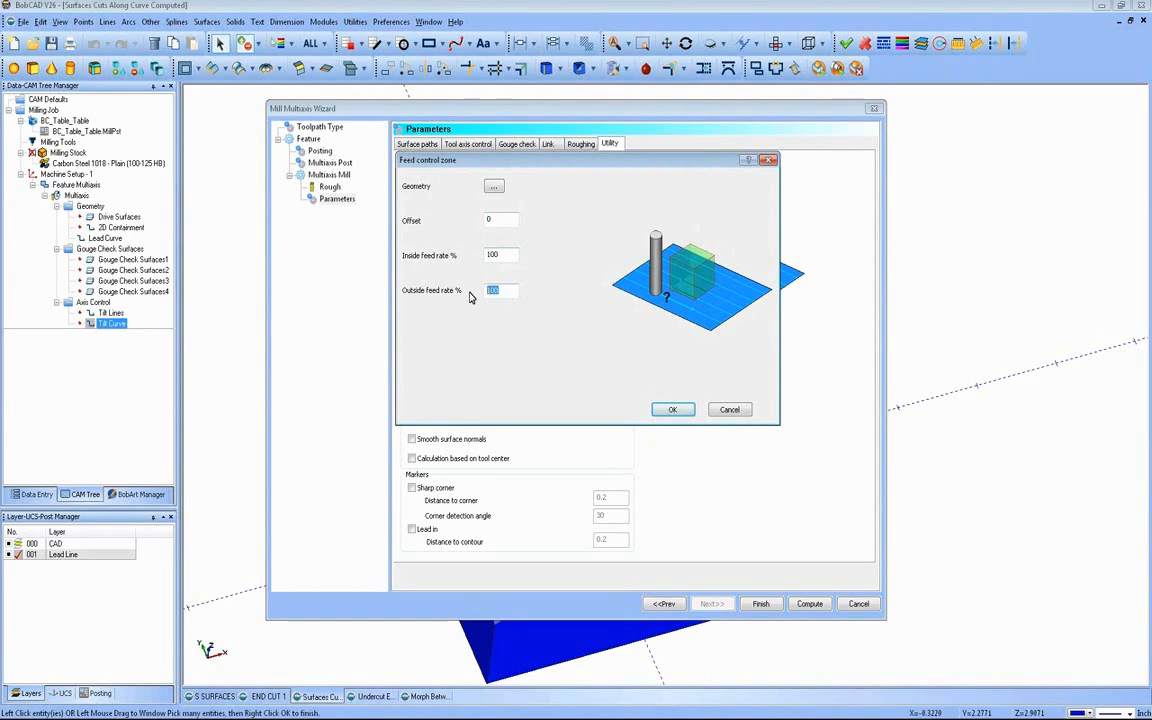
click(720, 412)
click(411, 189)
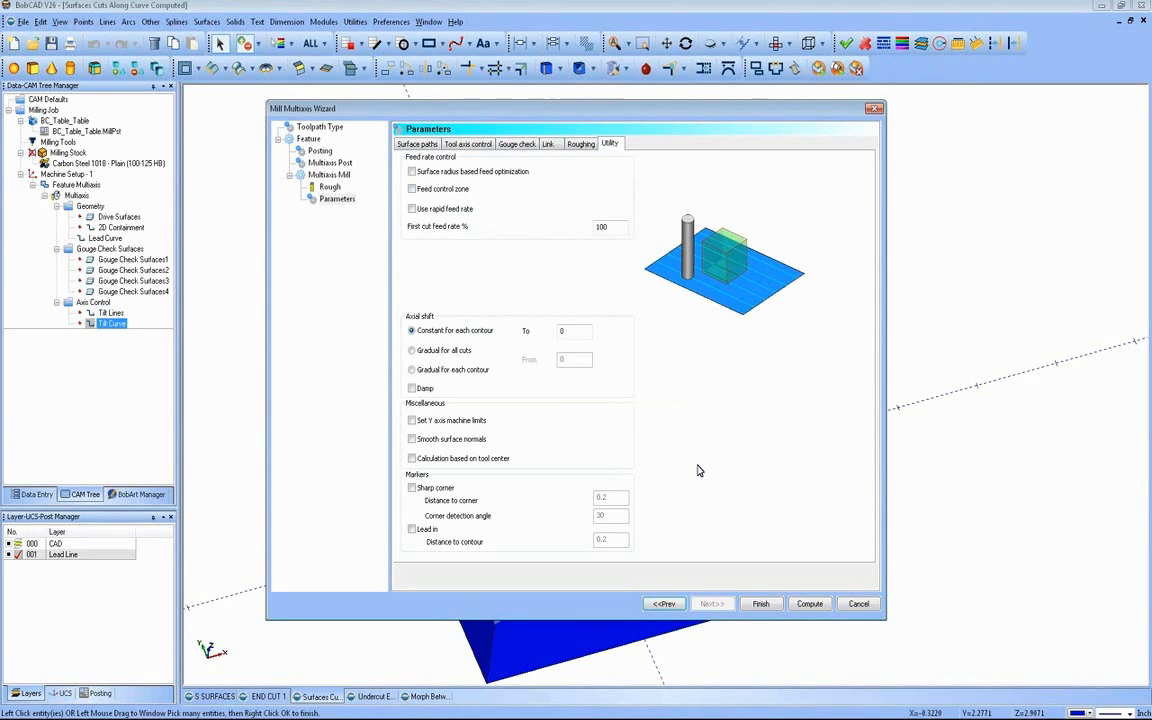
Step: Compute the cuts-along-curve toolpath and change its display color to orange
click(806, 604)
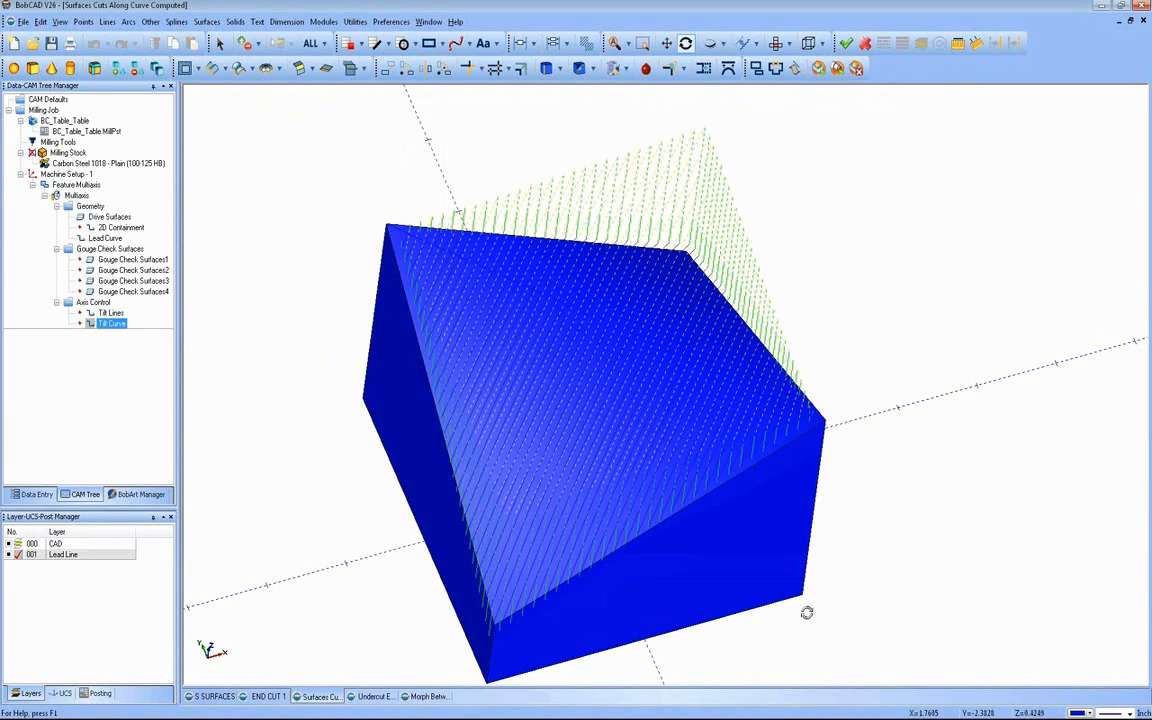
middle_drag(622, 478, 324, 393)
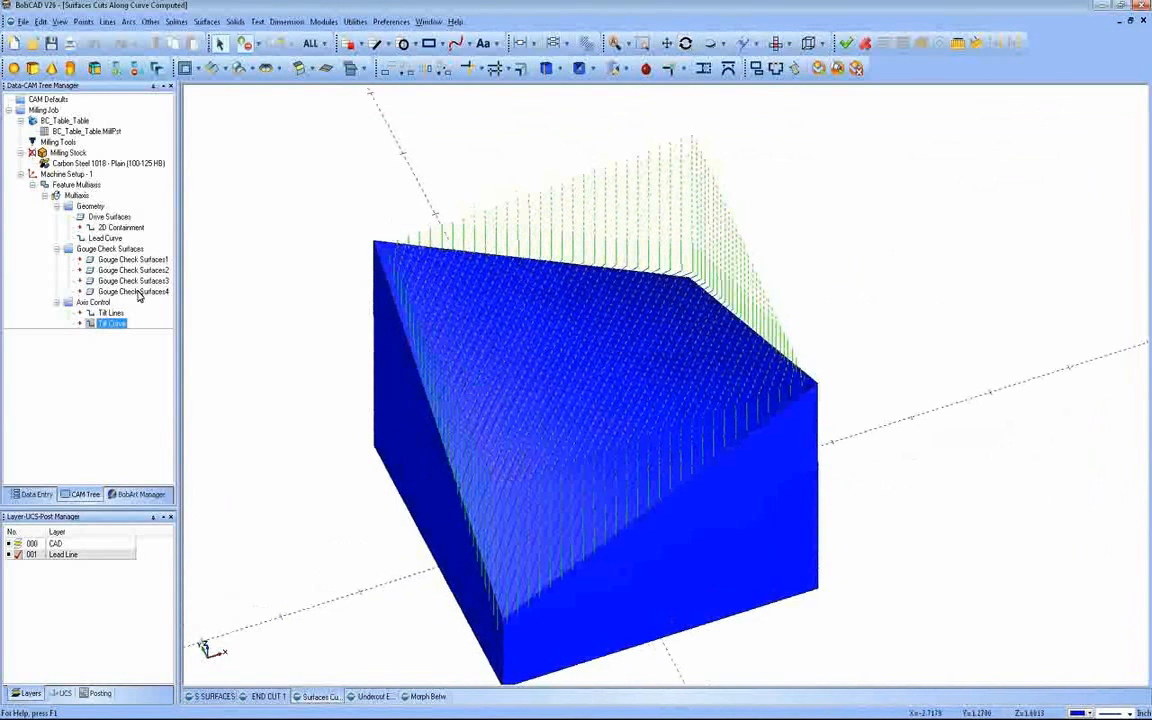
click(76, 195)
right_click(76, 195)
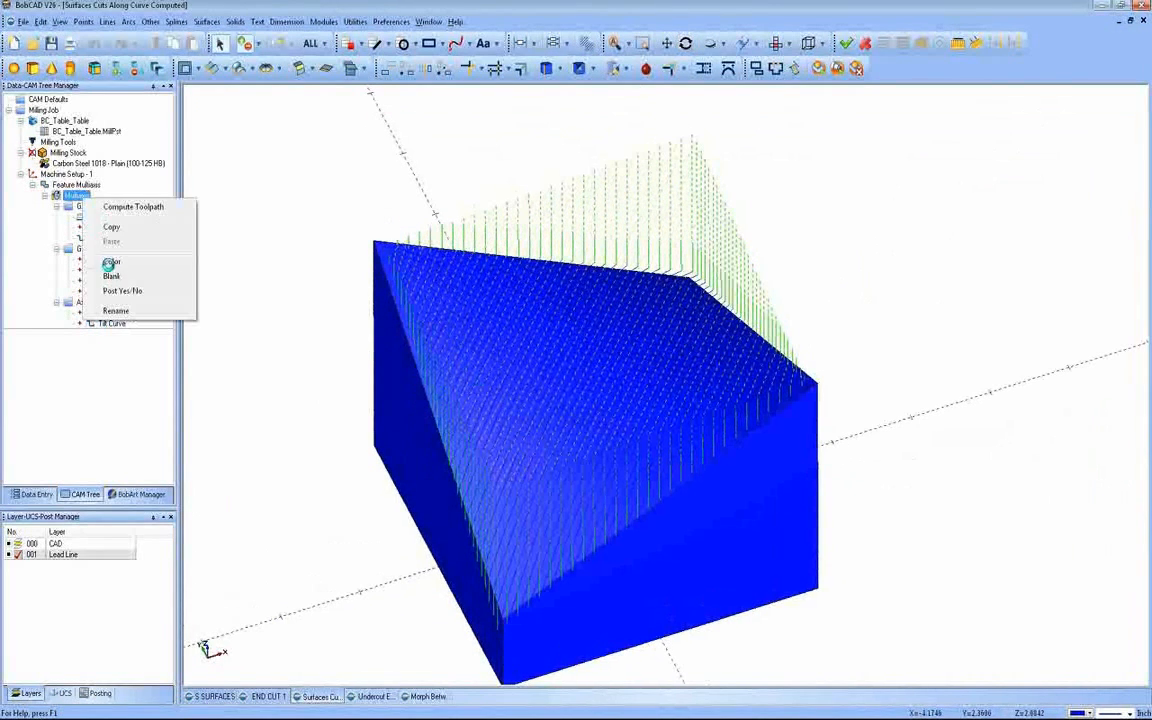
click(105, 262)
click(468, 333)
click(465, 454)
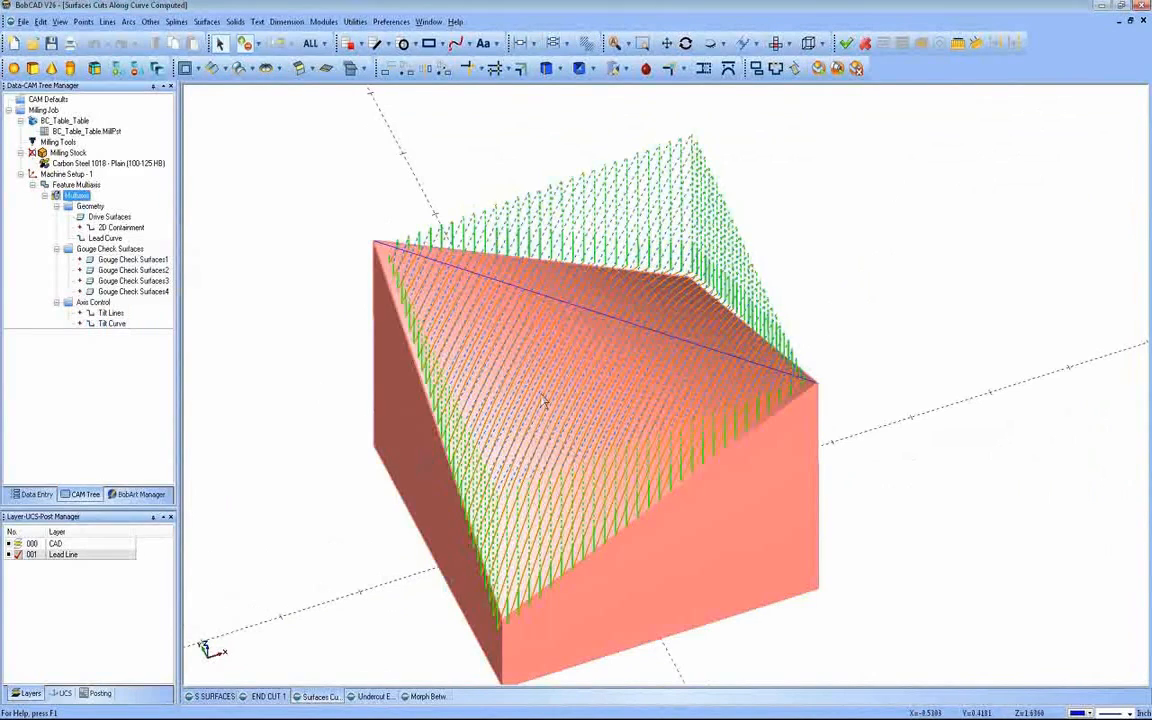
middle_drag(285, 357, 362, 300)
middle_drag(290, 286, 274, 319)
right_click(274, 319)
click(290, 340)
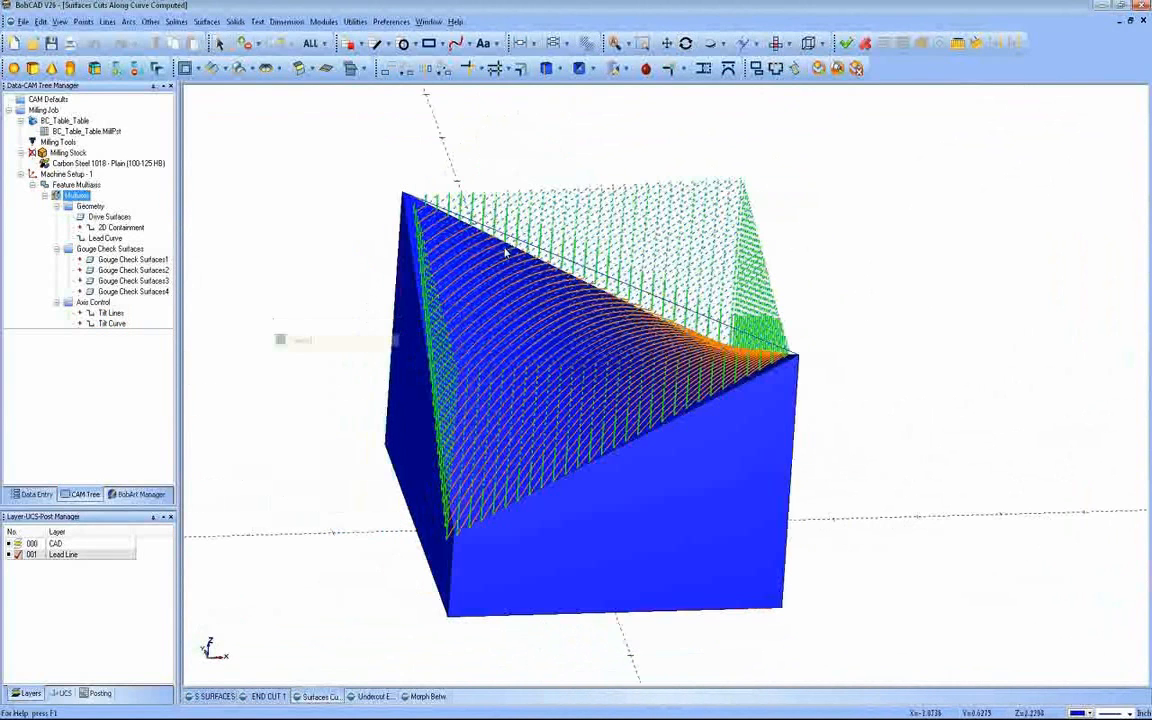
Step: Set the multiaxis feature's cutting method to Zigzag and recompute the toolpath
click(756, 68)
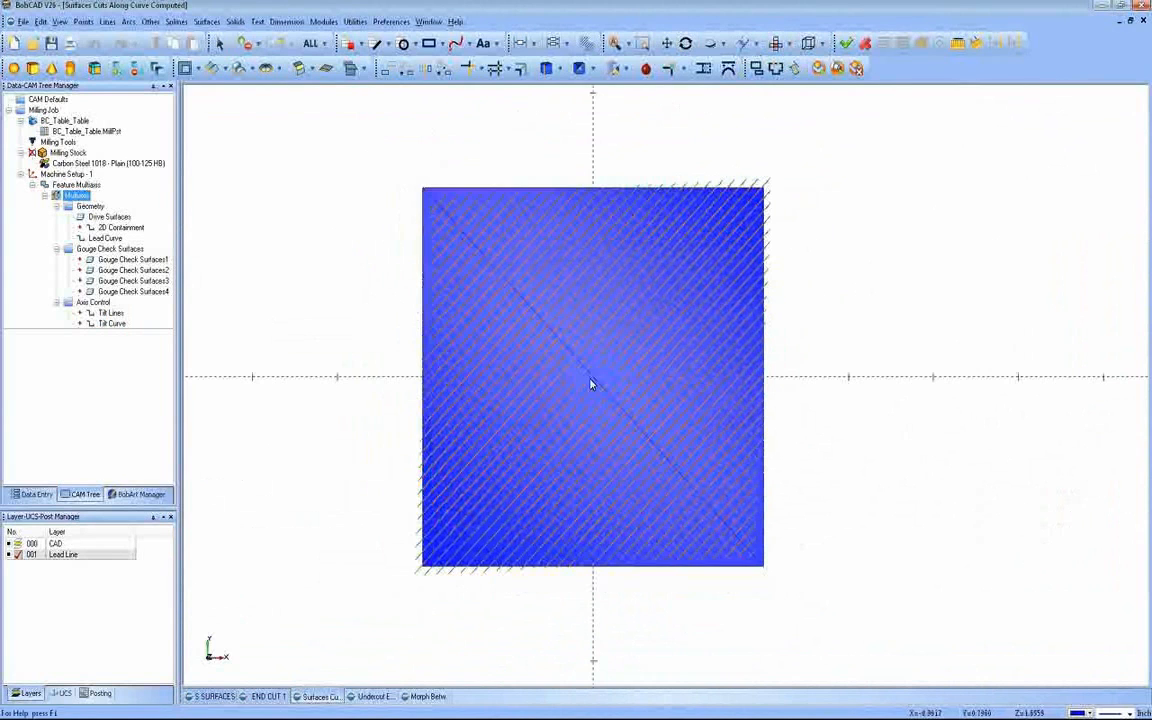
middle_drag(594, 465, 480, 385)
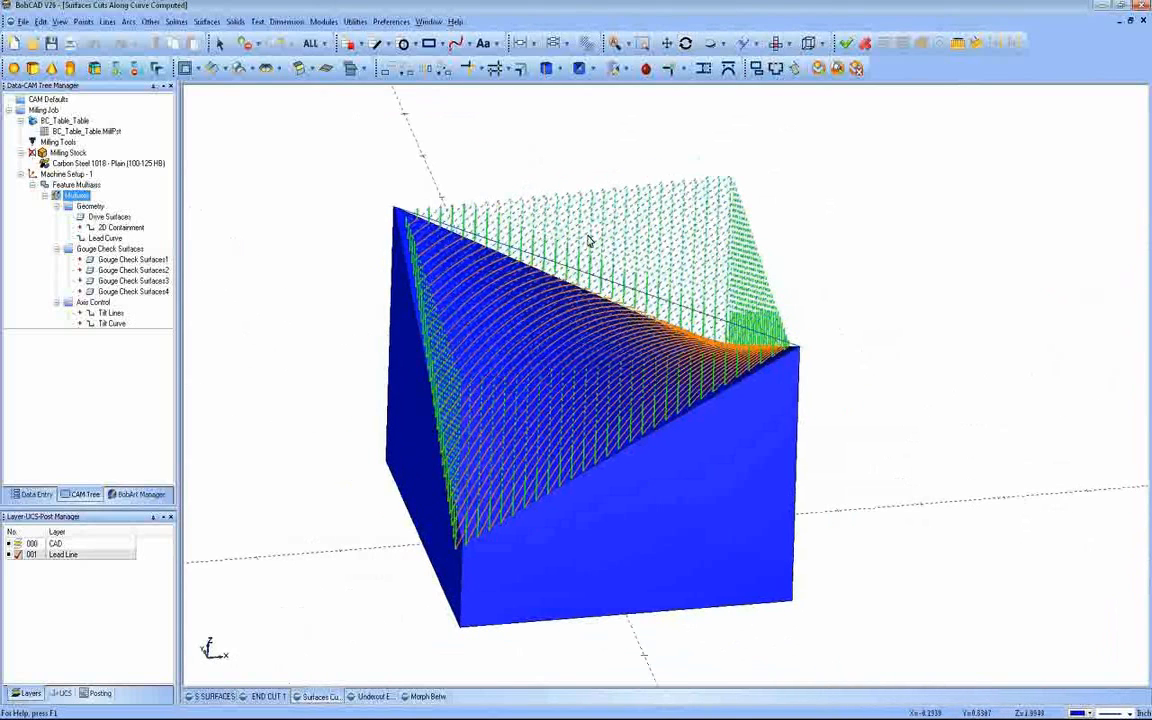
right_click(80, 194)
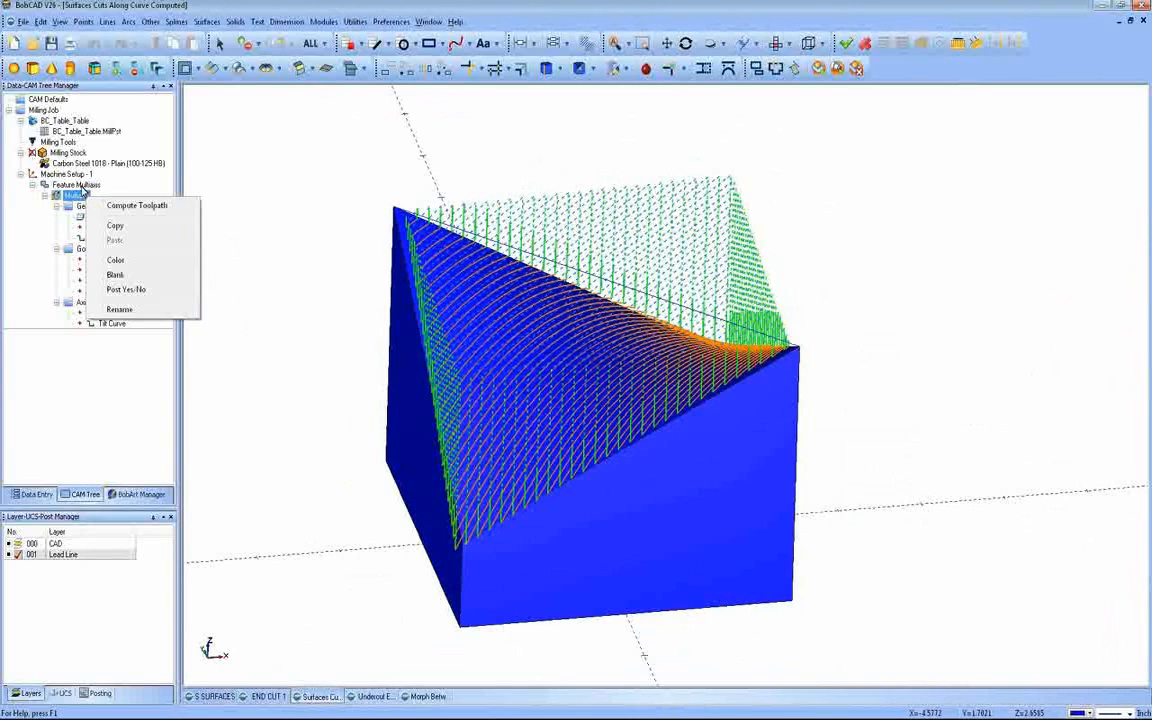
click(80, 186)
right_click(88, 185)
click(110, 193)
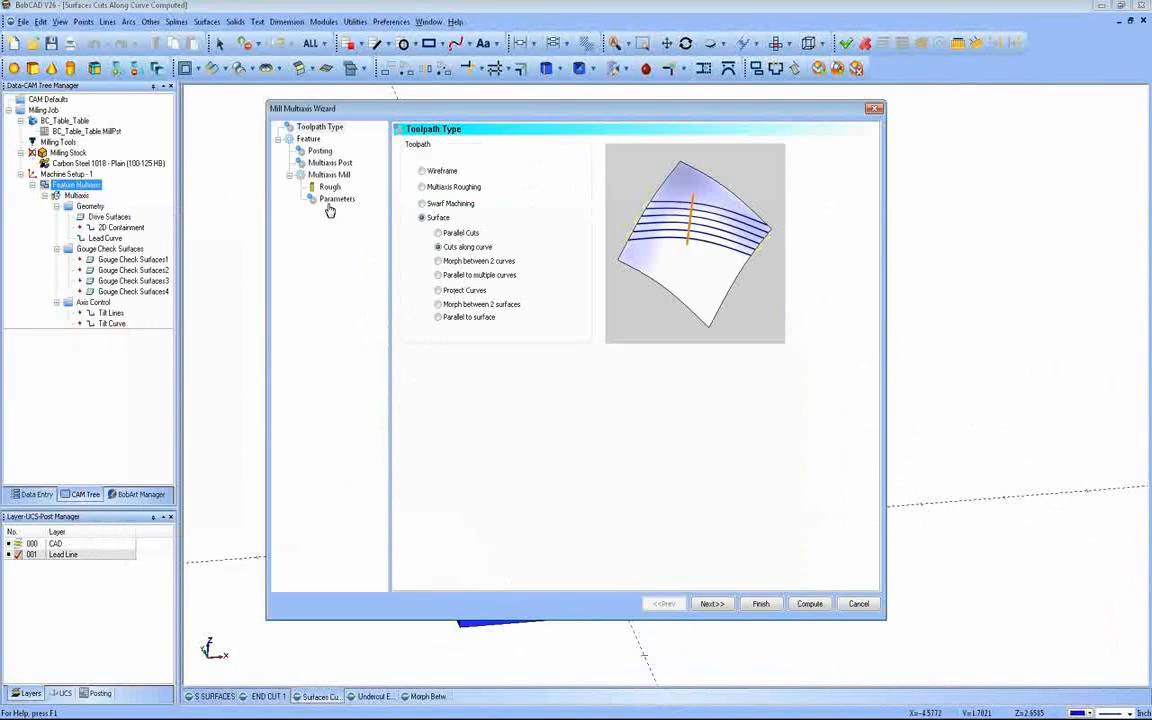
click(336, 198)
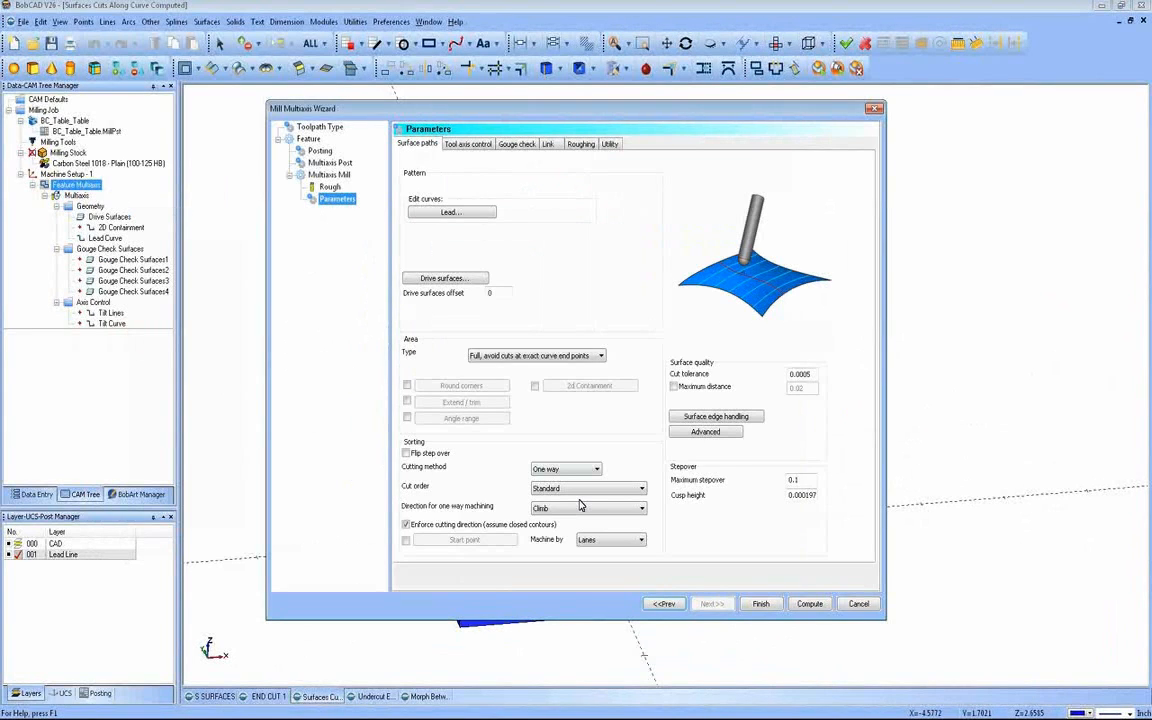
click(582, 471)
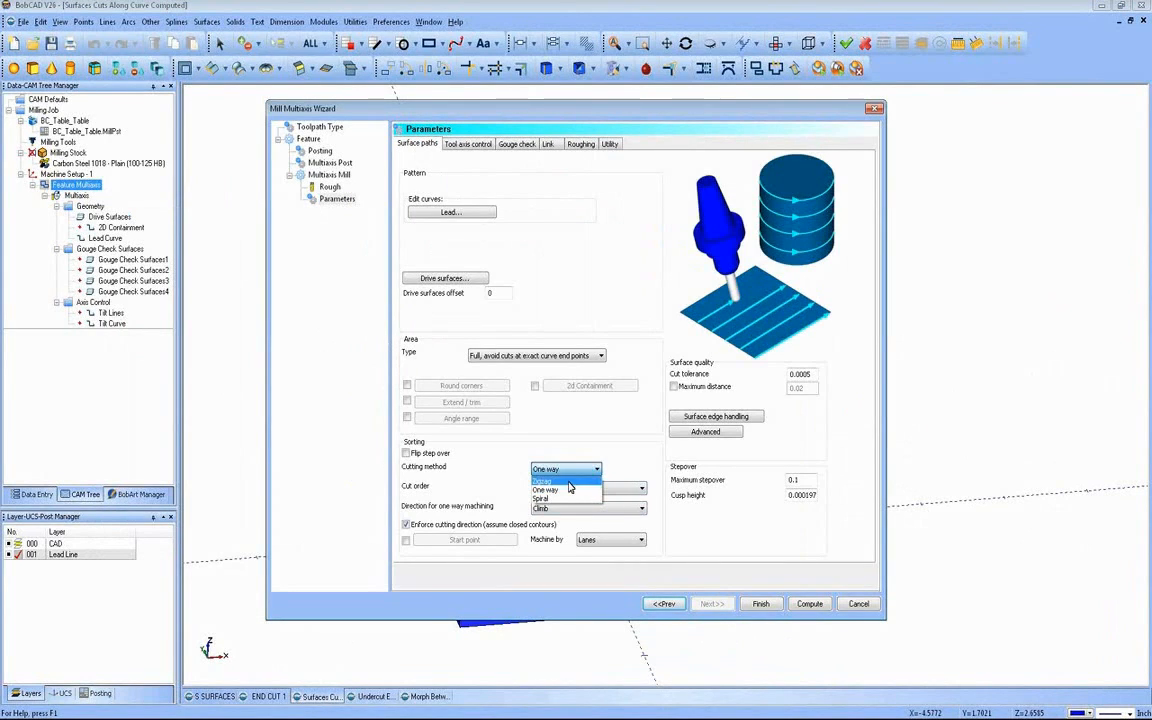
click(560, 488)
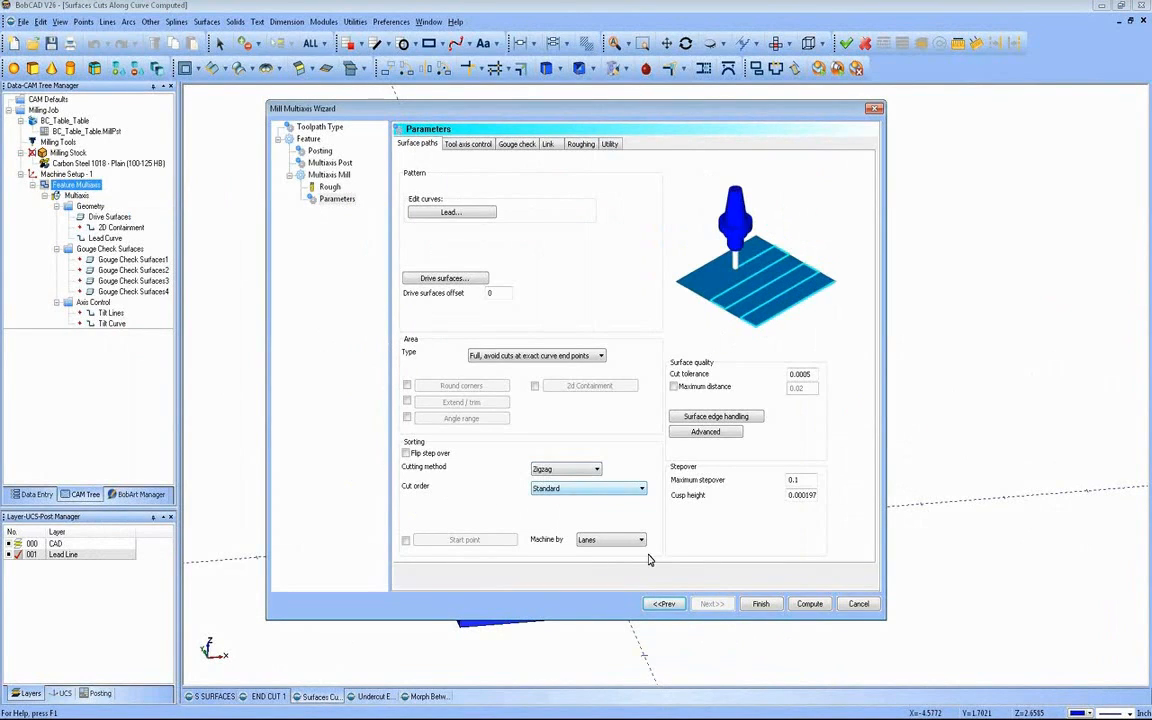
click(812, 606)
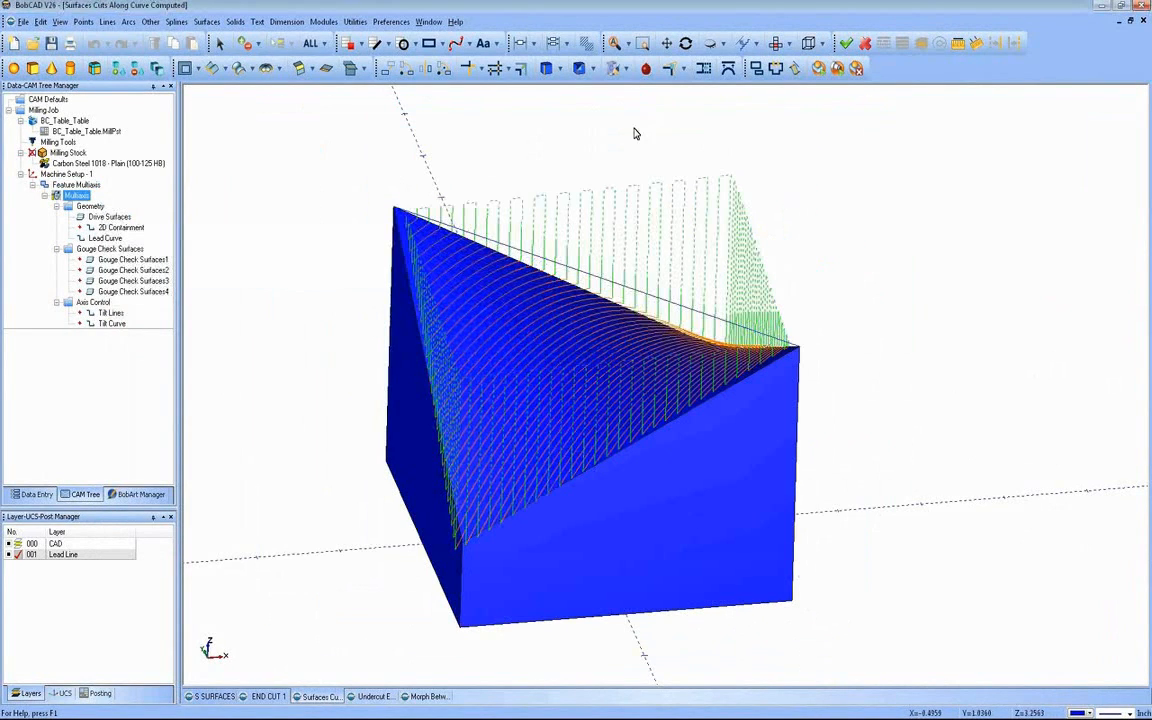
Step: Set the large moves between slices to Follow surfaces and recompute the toolpath
middle_drag(615, 239, 441, 400)
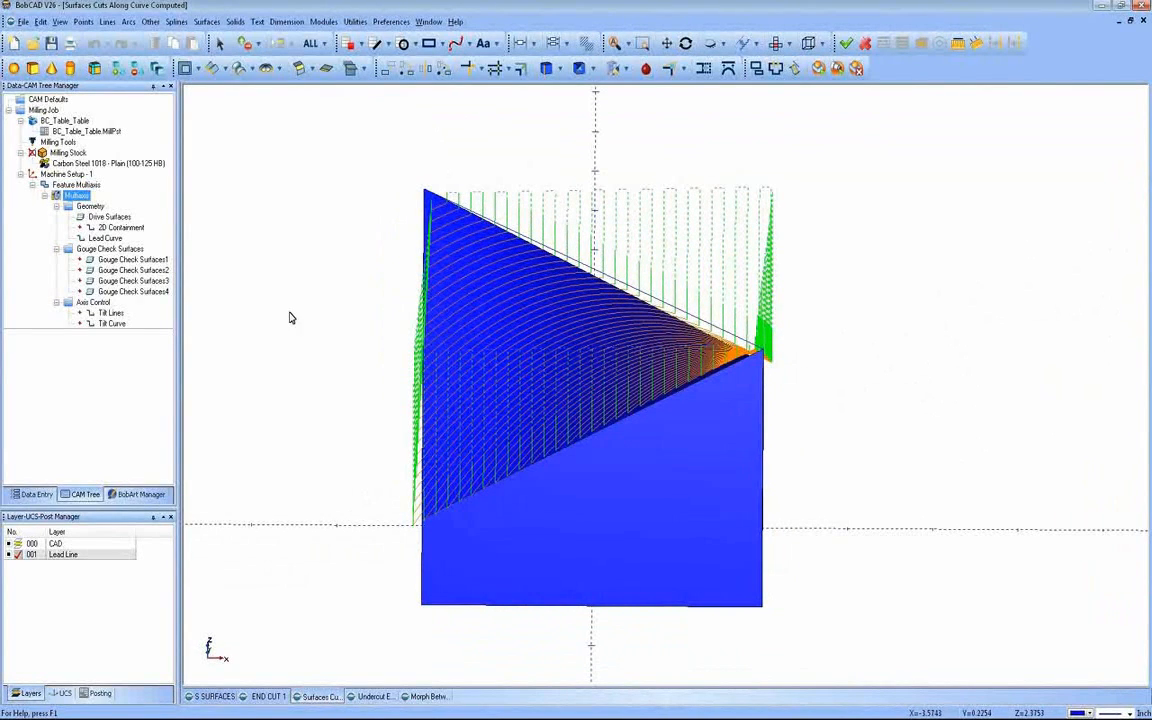
right_click(70, 184)
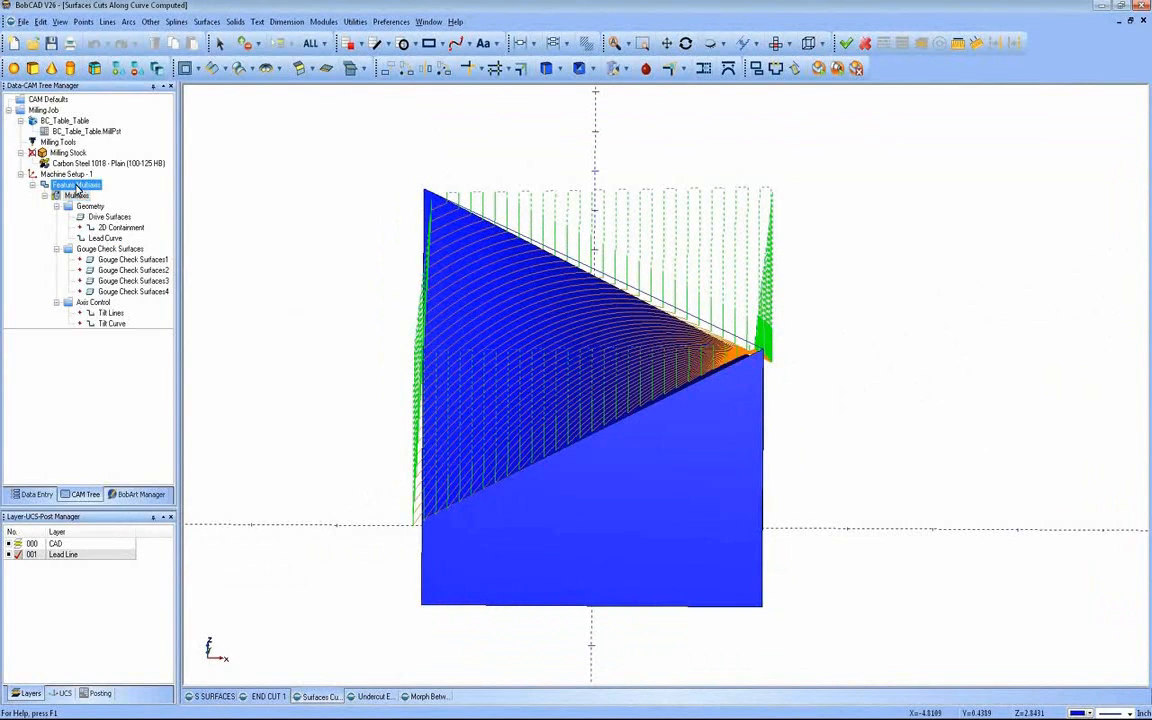
click(93, 190)
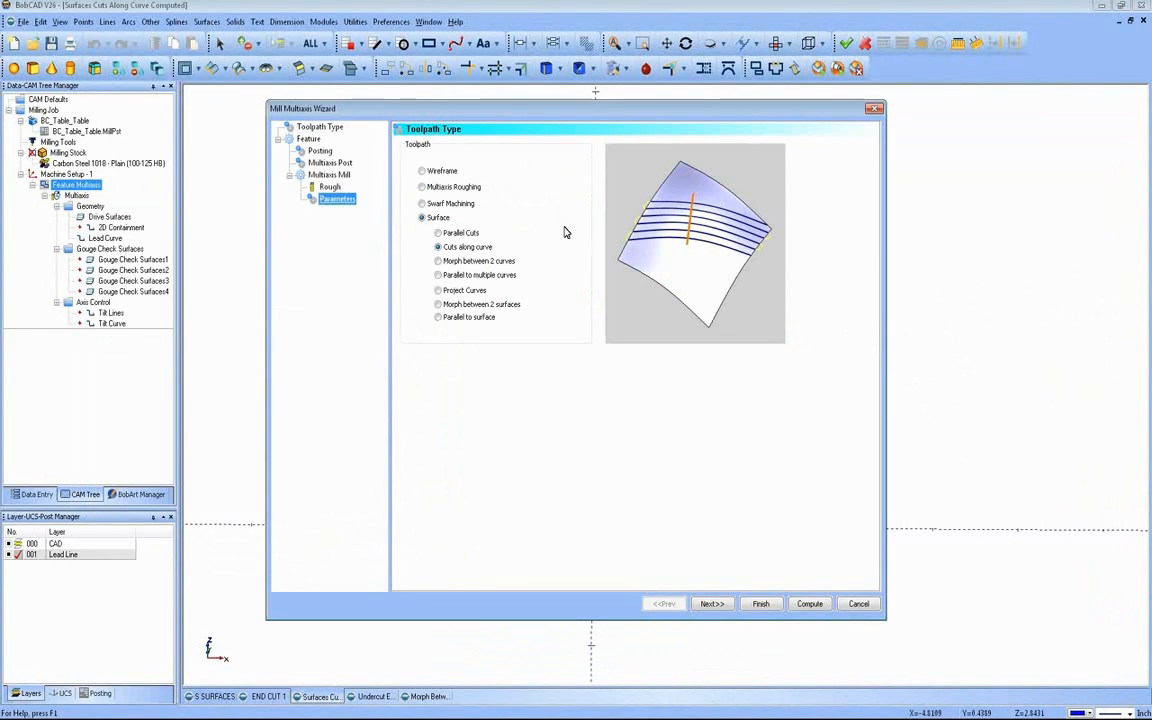
click(549, 146)
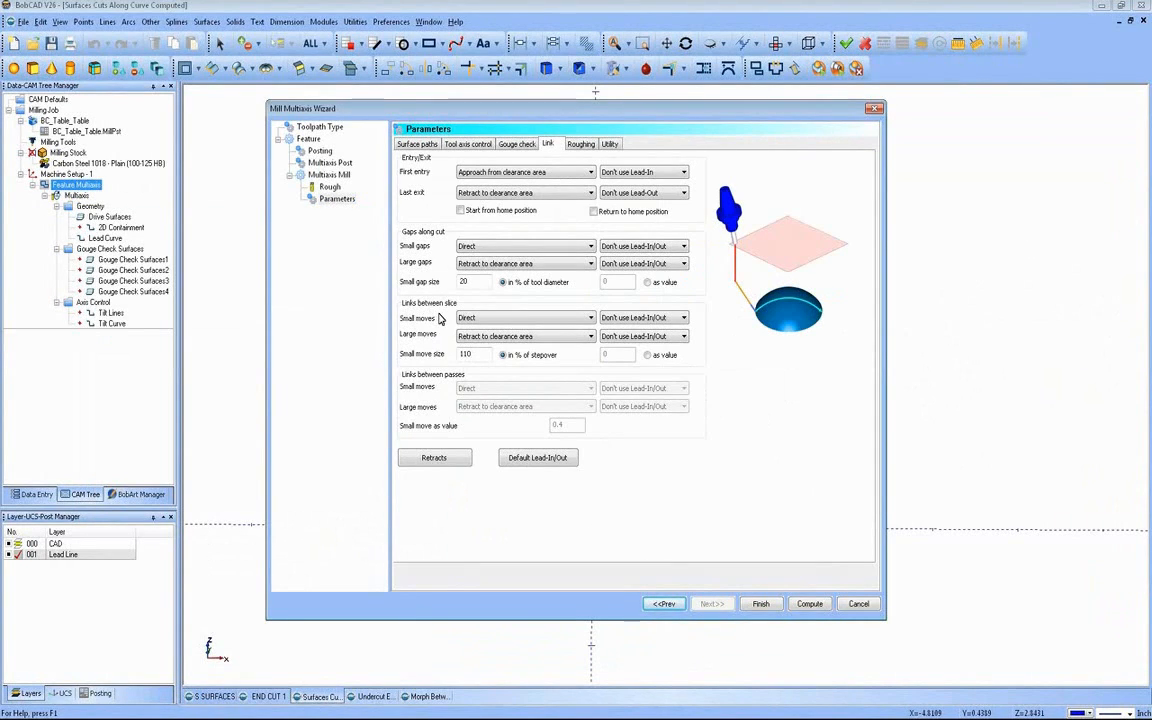
click(538, 338)
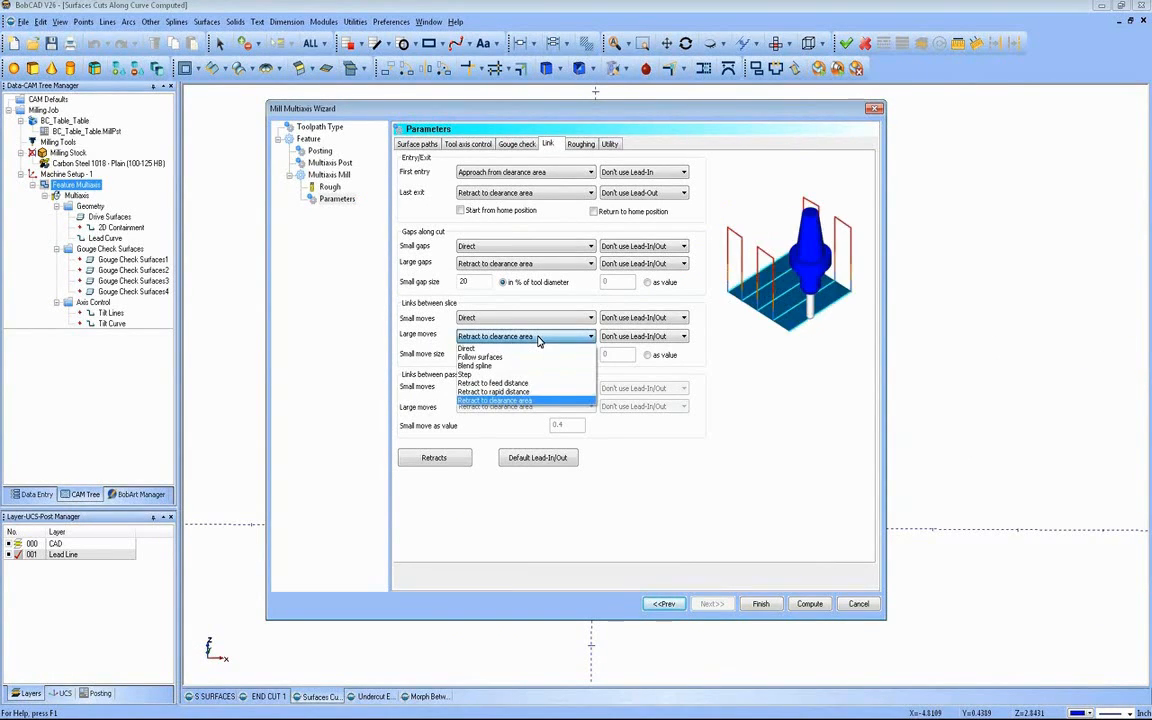
click(519, 358)
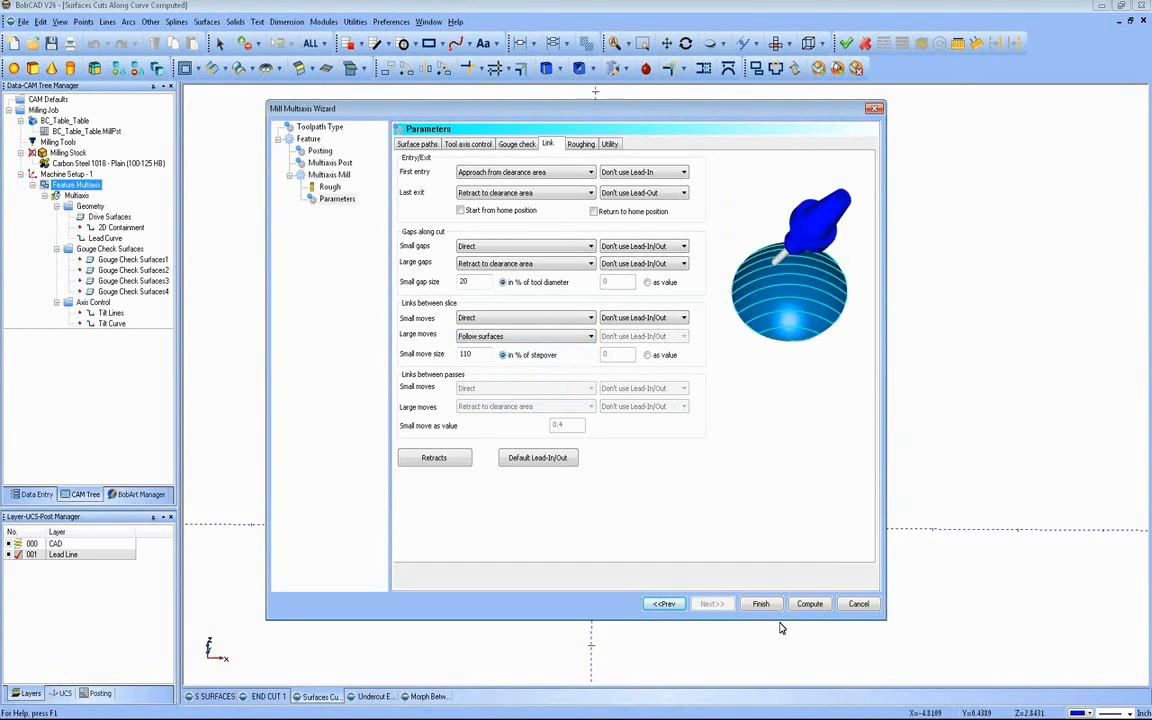
click(809, 603)
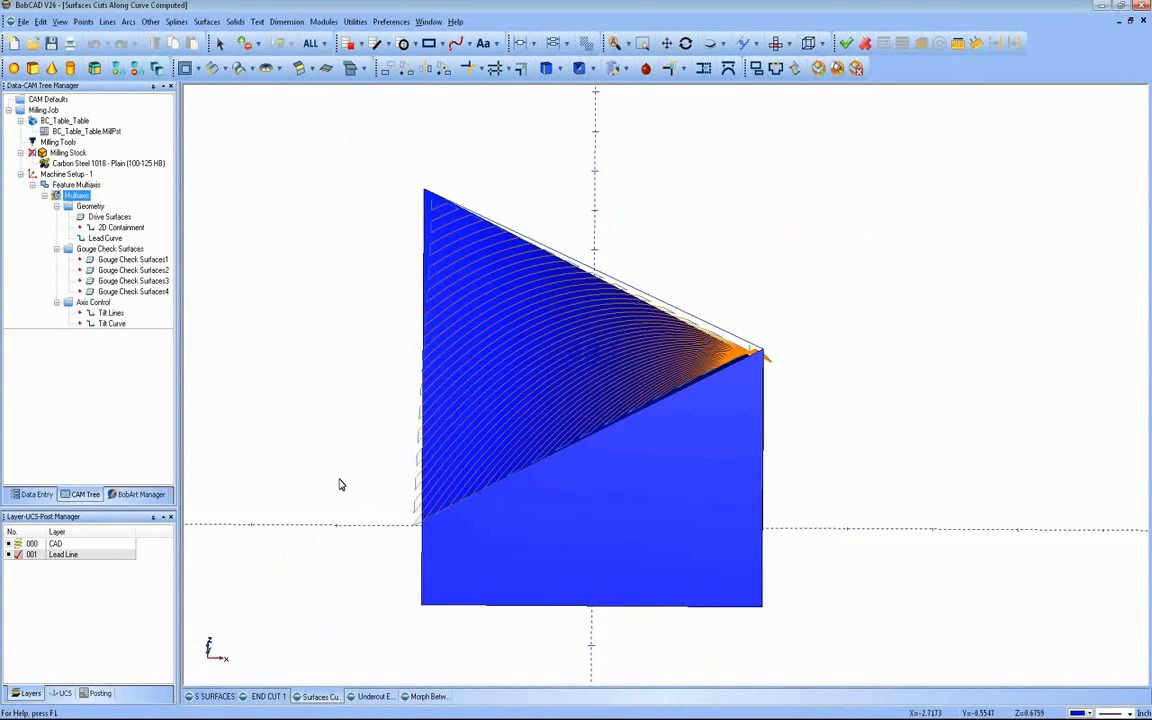
middle_drag(362, 434, 474, 444)
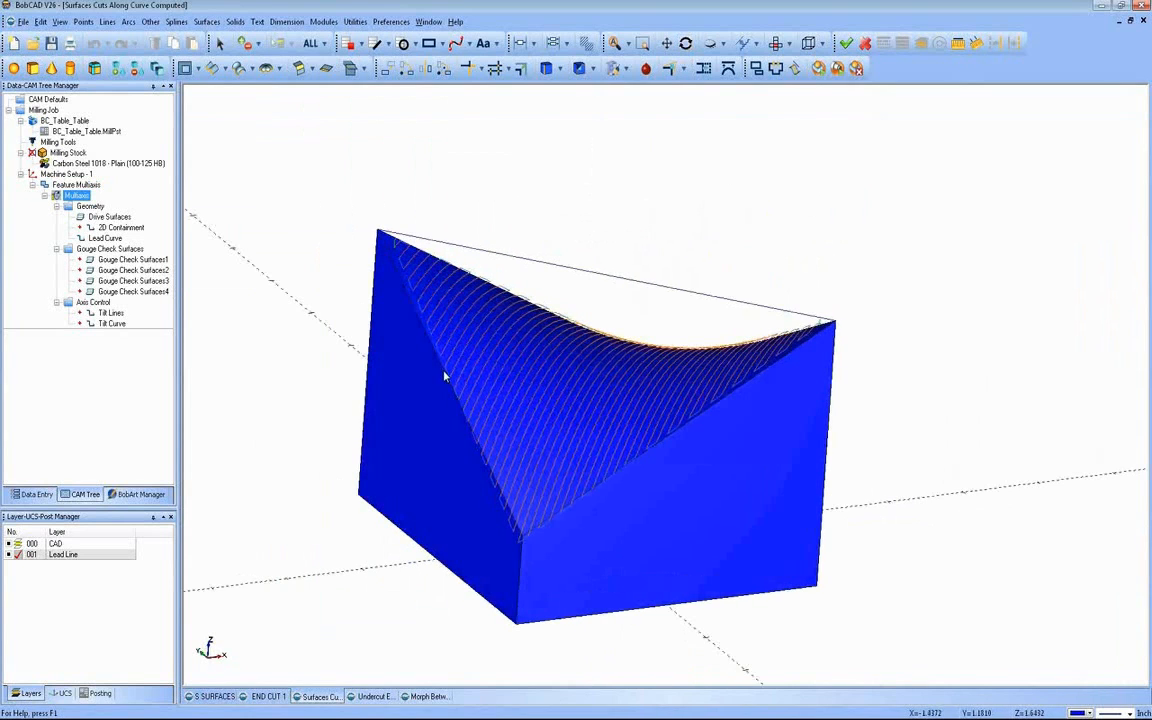
Step: Shorten the diagonal lead line above the block's curved surface at its far end with the Trim Screen command
mouse_move(640, 393)
middle_down()
mouse_move(588, 392)
mouse_move(620, 398)
middle_up()
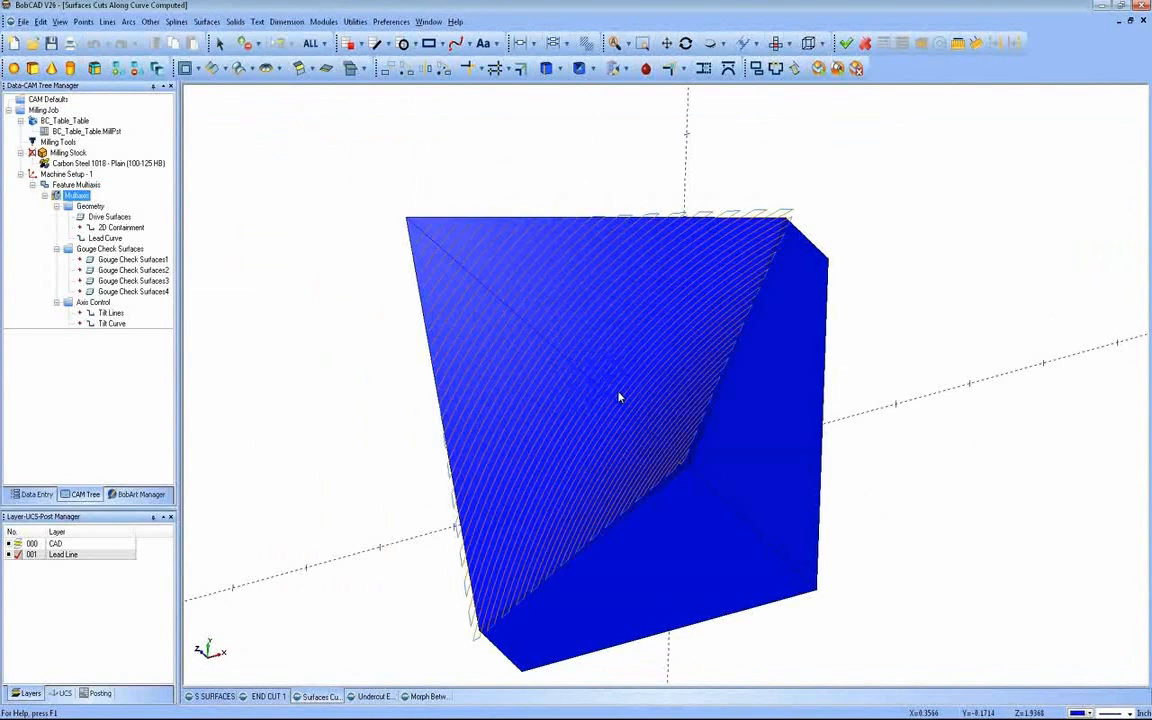
middle_drag(613, 390, 540, 373)
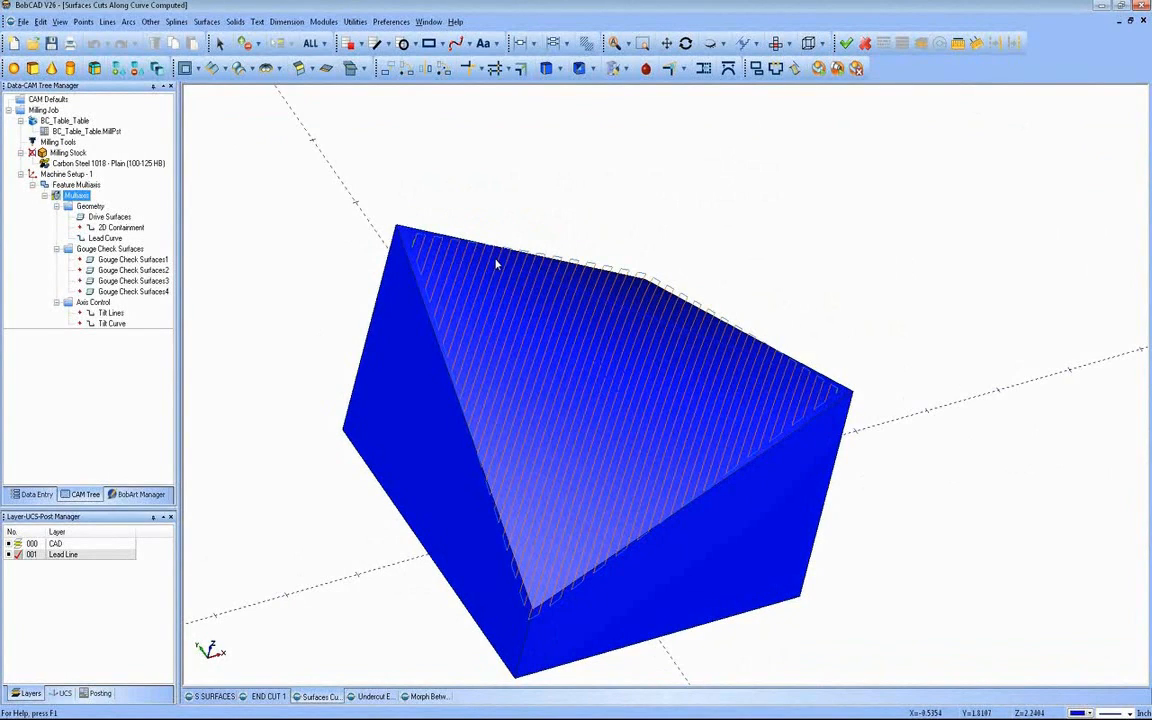
click(357, 24)
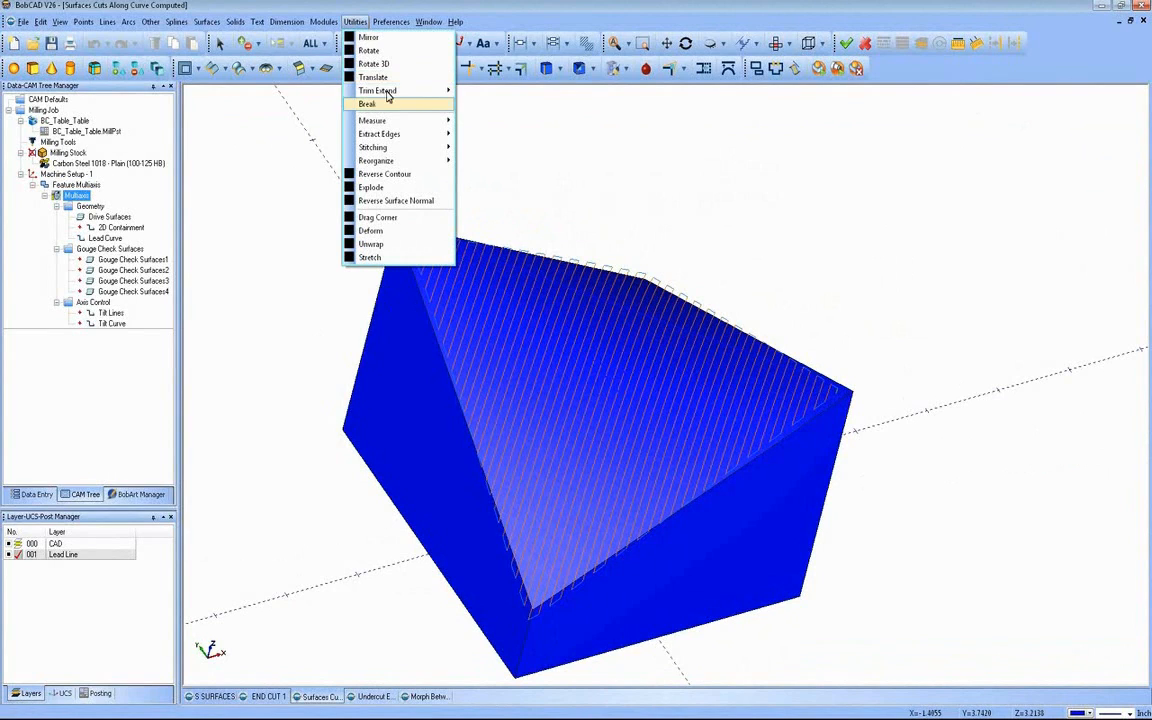
mouse_move(440, 91)
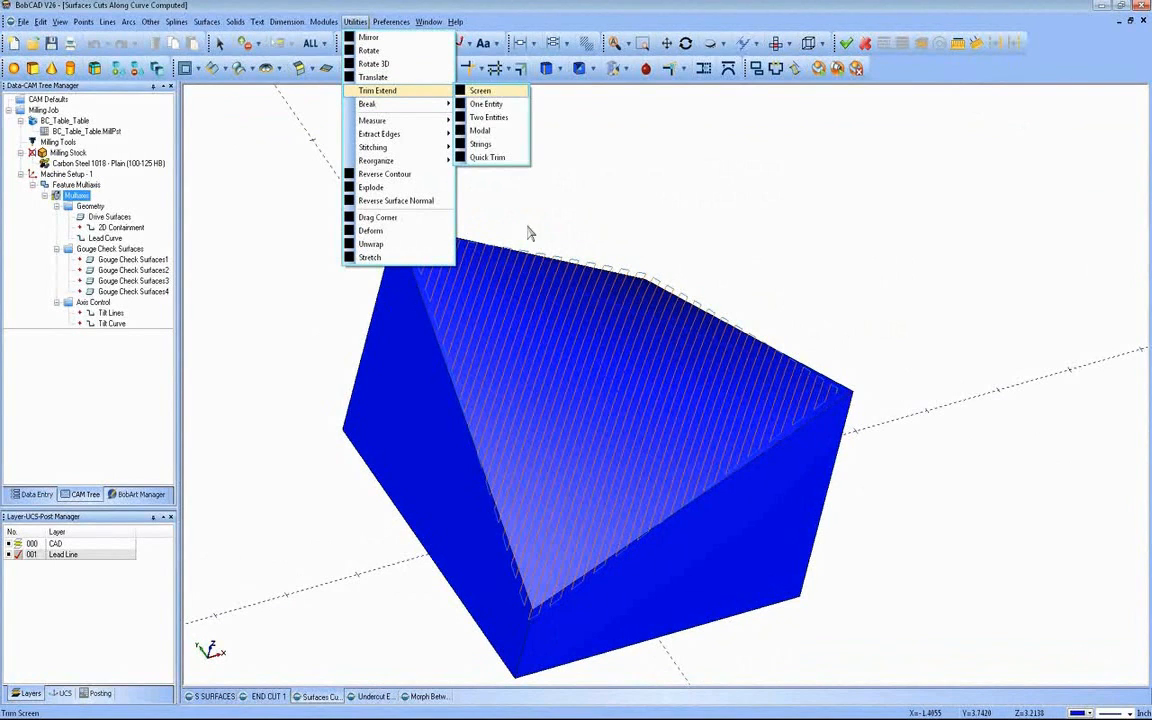
click(481, 92)
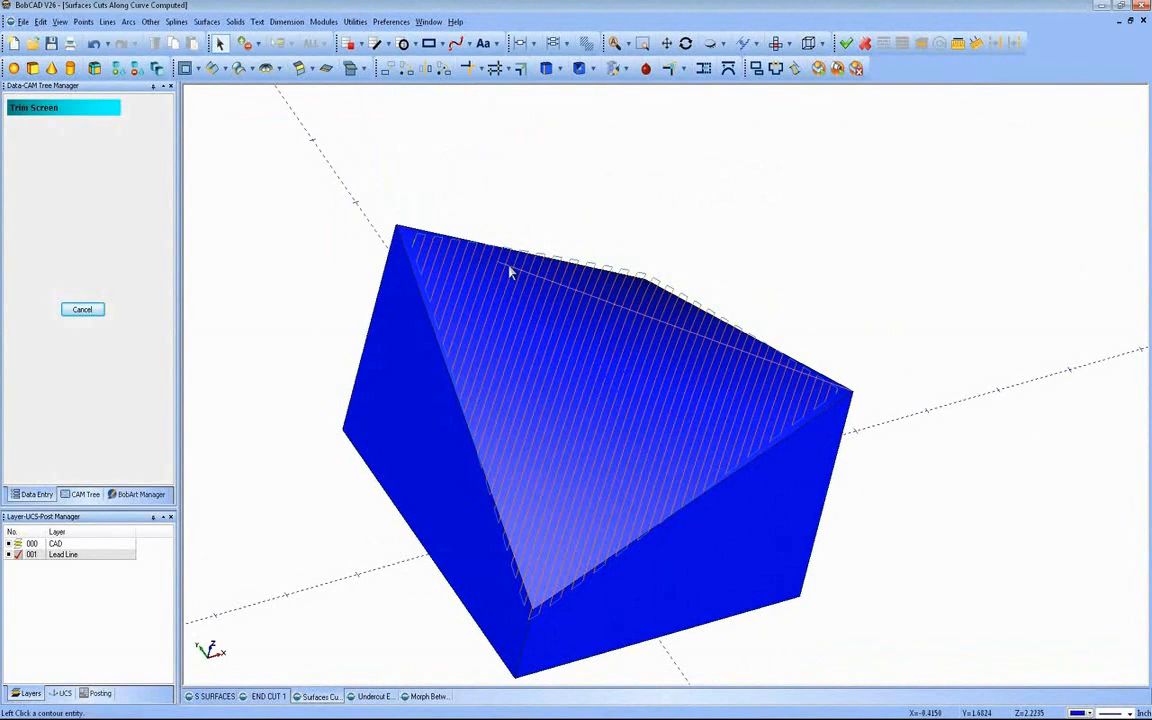
click(88, 309)
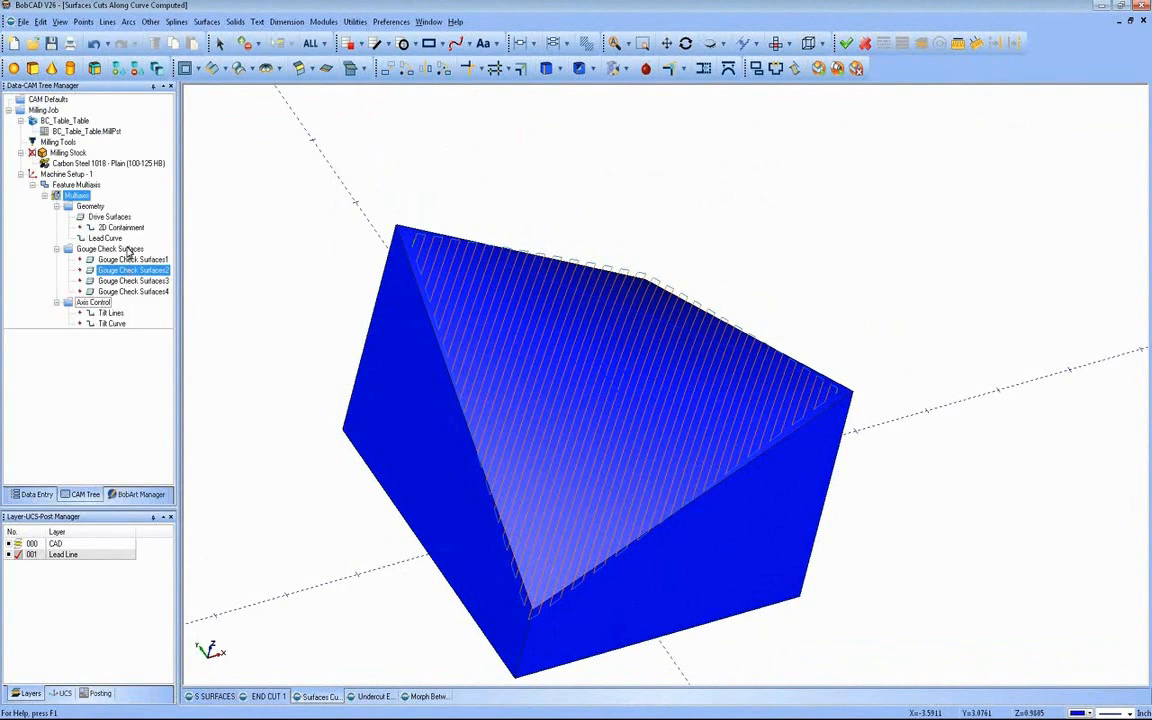
Step: Reselect the trimmed diagonal line as the lead curve of the multiaxis feature
click(117, 227)
click(120, 238)
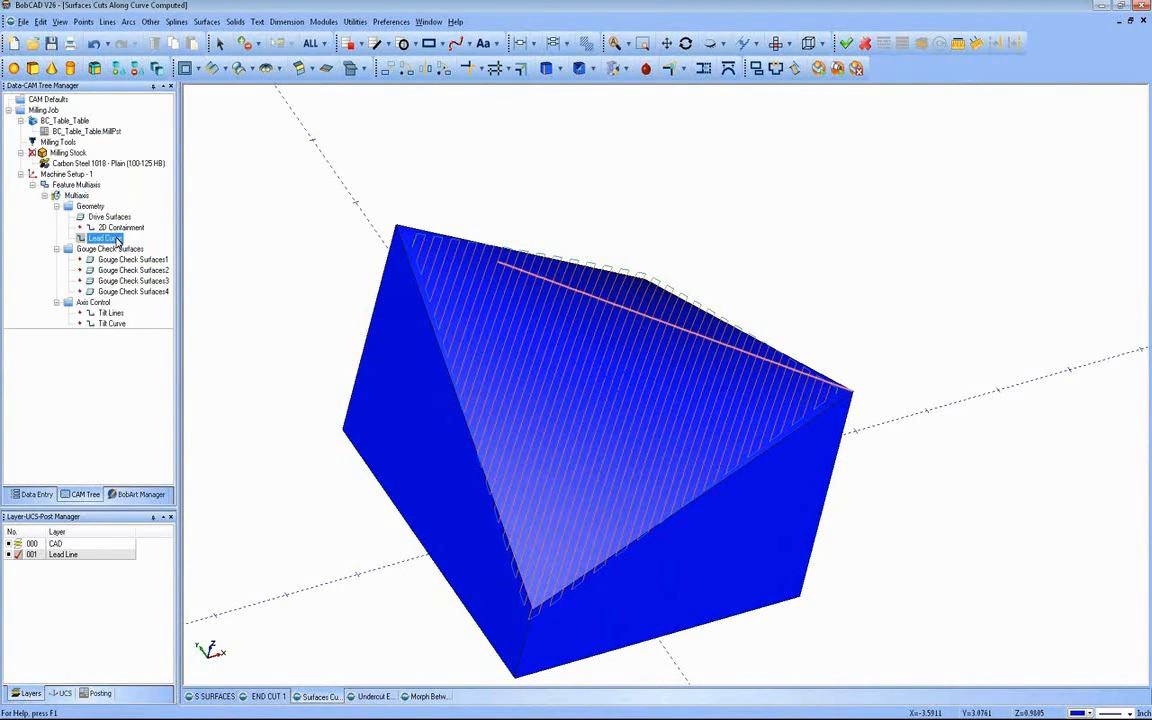
right_click(128, 240)
click(148, 246)
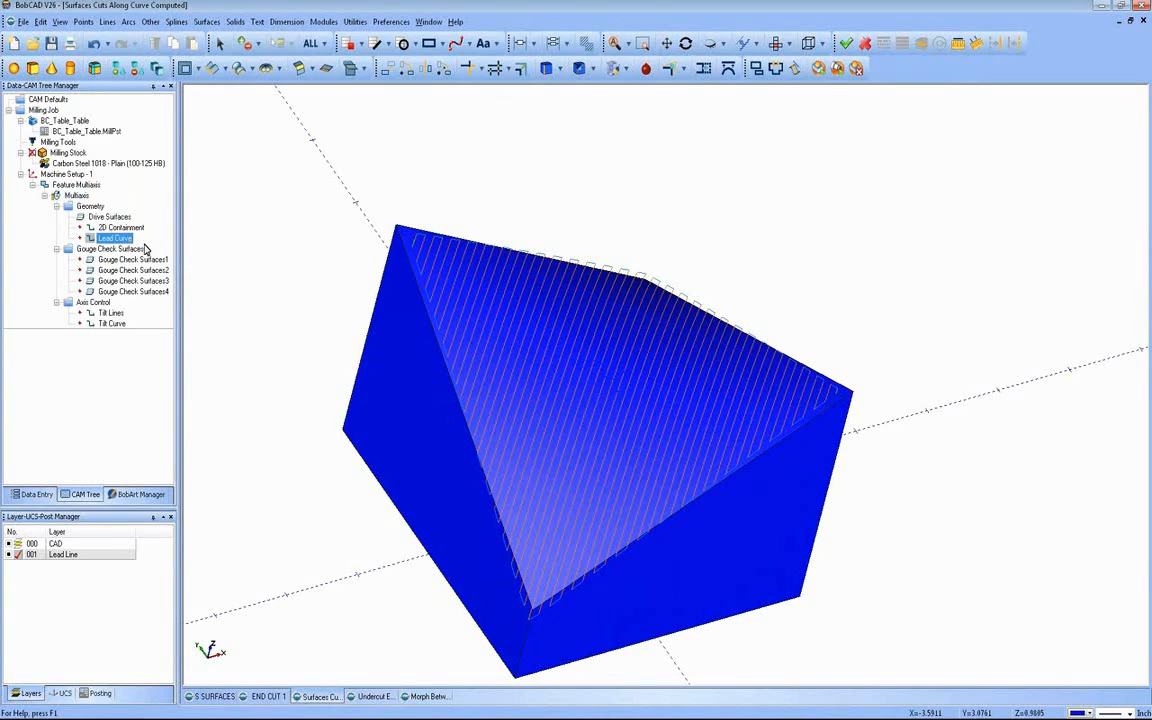
click(510, 271)
right_click(309, 214)
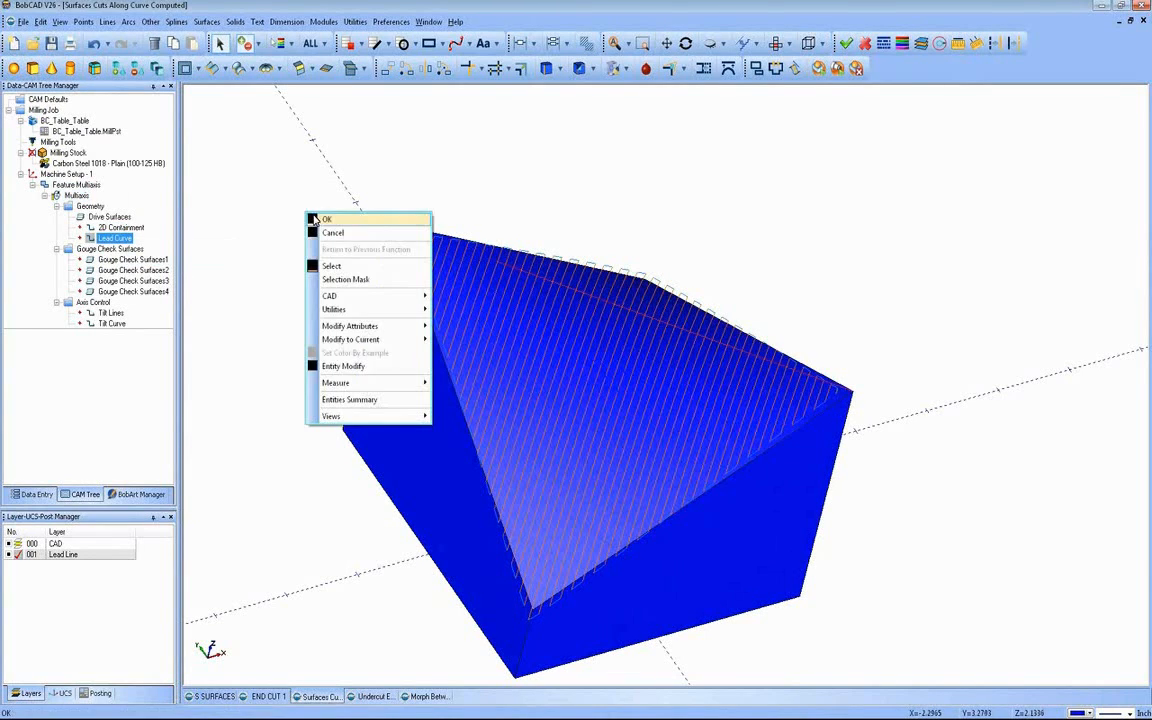
click(325, 220)
Step: Recompute the multiaxis toolpath with the shortened lead curve and inspect its coverage from the top and the sides
click(76, 195)
right_click(76, 195)
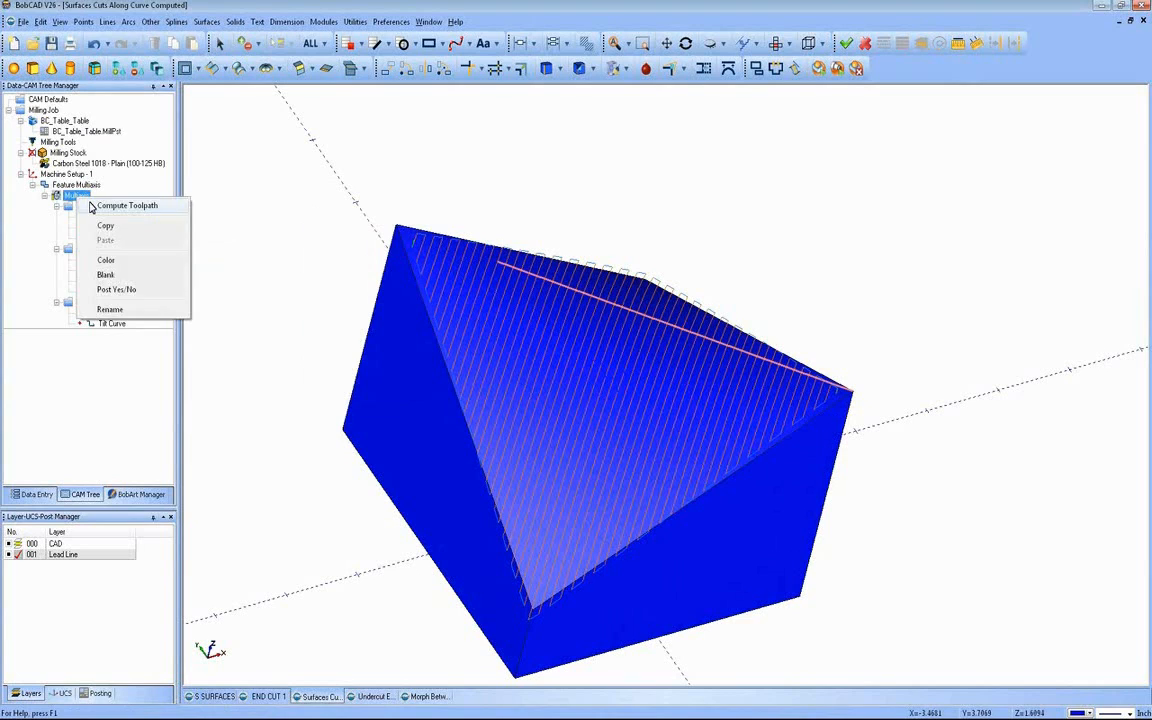
click(97, 206)
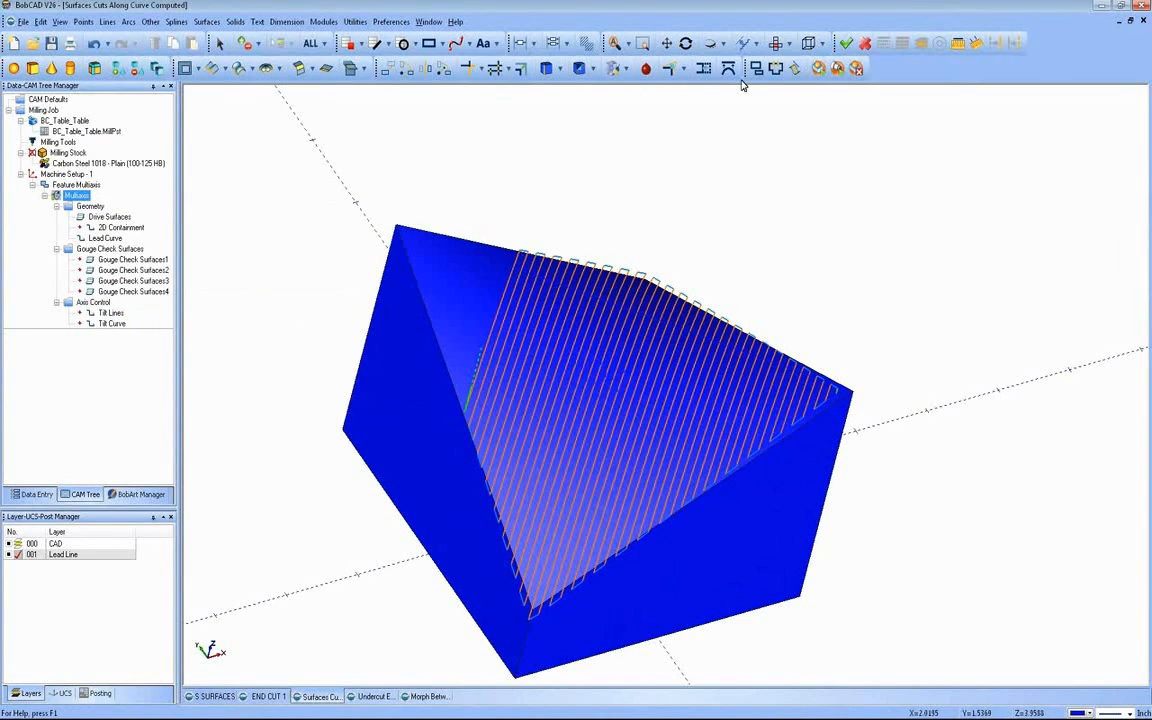
click(777, 45)
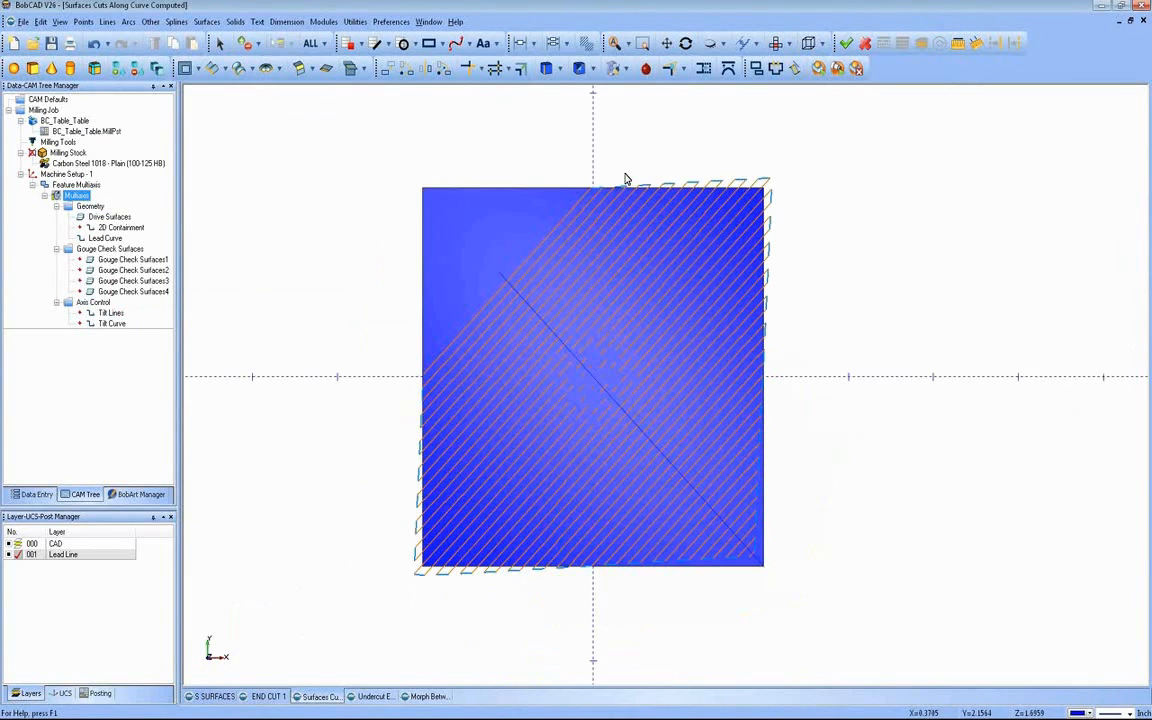
drag(641, 375, 690, 337)
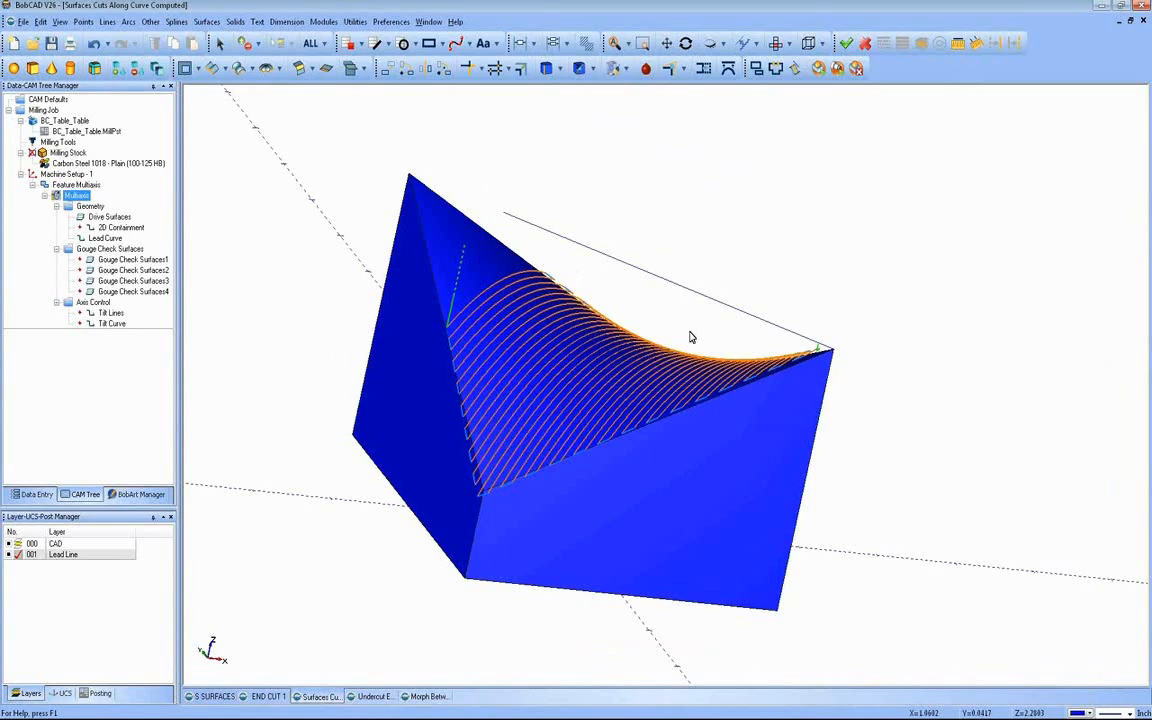
mouse_move(527, 319)
mouse_down()
mouse_move(630, 378)
mouse_move(517, 342)
mouse_up()
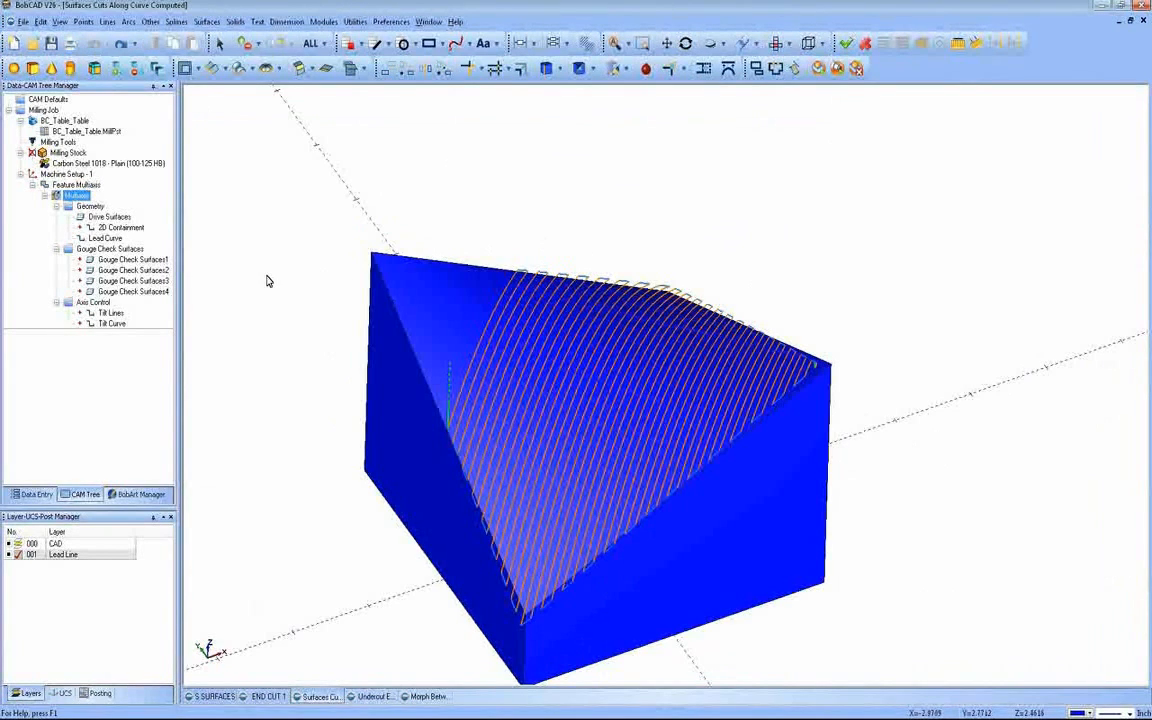
Step: Reselect the full-length diagonal line as the lead curve of the multiaxis feature
click(113, 239)
right_click(113, 239)
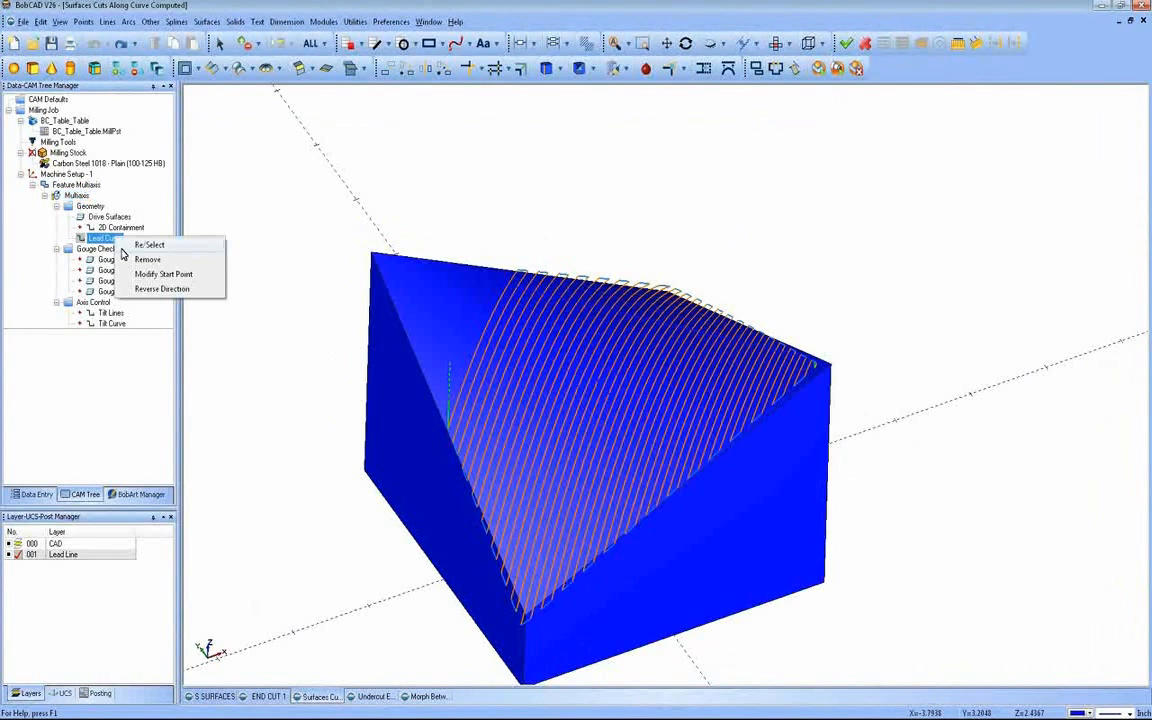
click(149, 245)
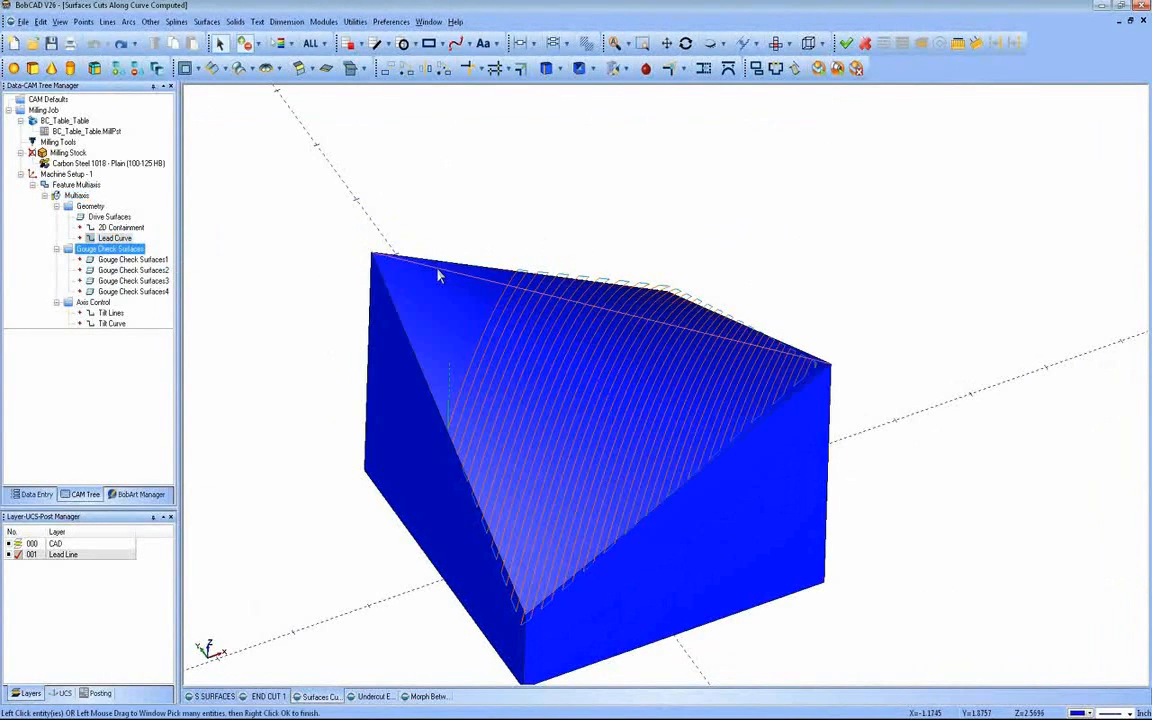
click(437, 276)
right_click(300, 258)
click(315, 265)
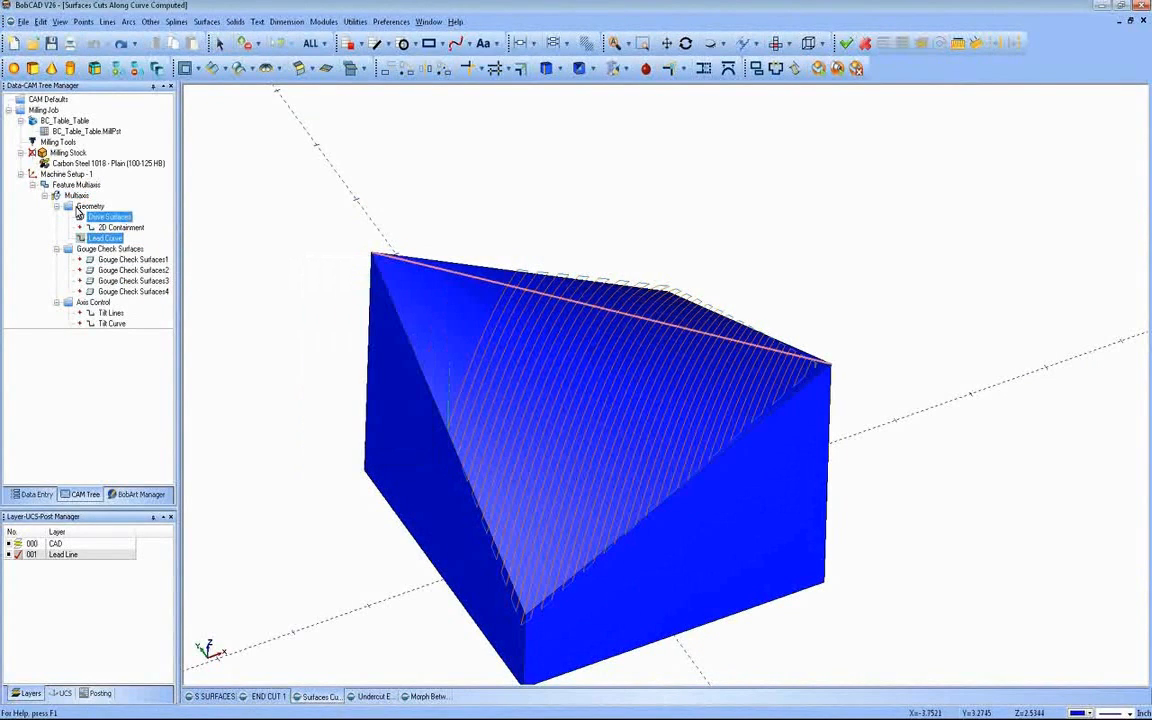
Step: Recompute the multiaxis toolpath from the full-length lead curve and check its coverage of the curved surface
click(76, 195)
right_click(108, 194)
click(150, 198)
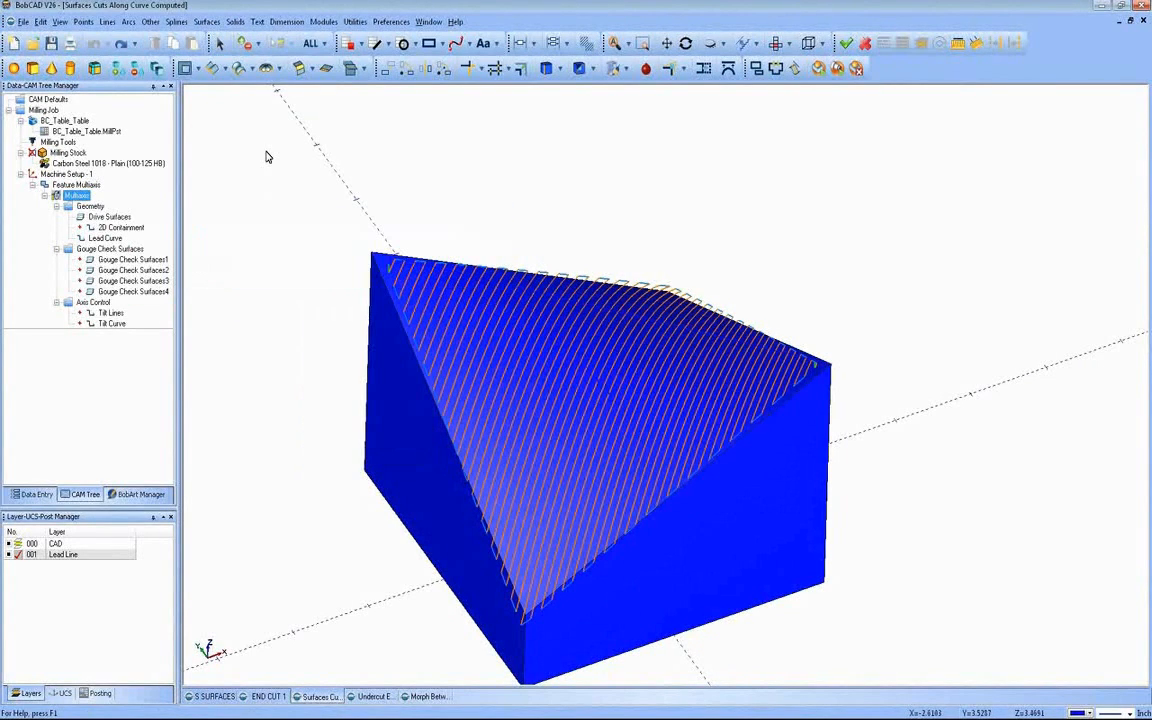
middle_drag(527, 380, 529, 380)
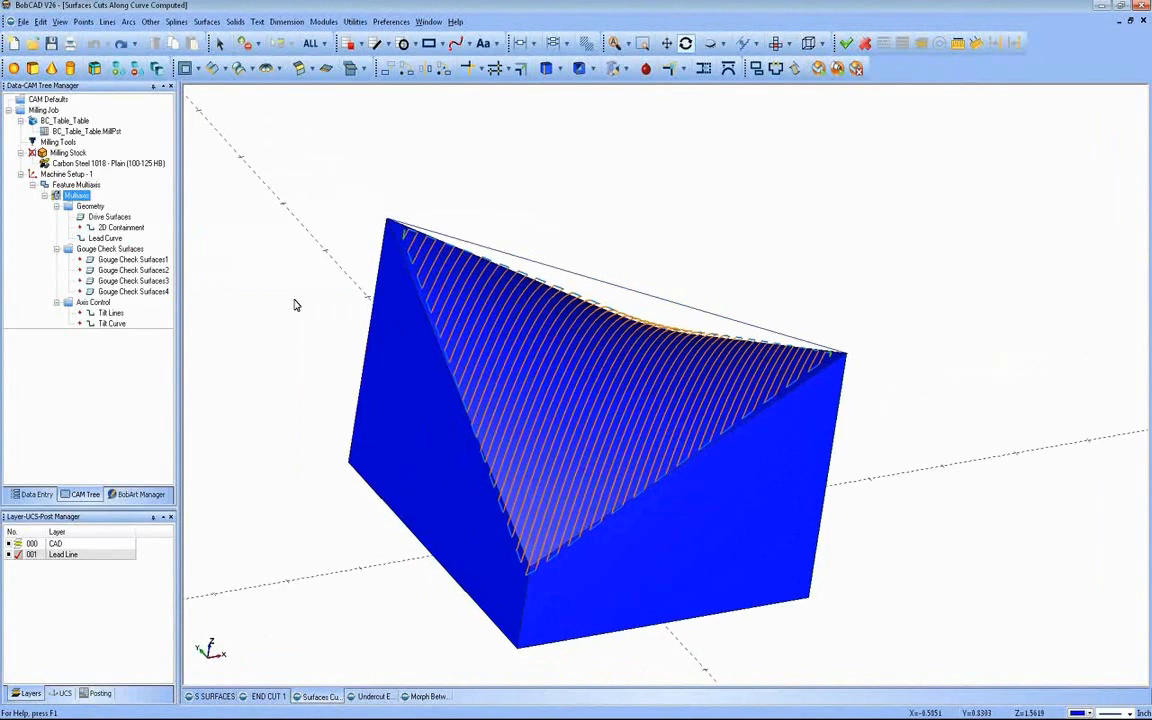
Step: Enable multi passes in the multiaxis feature's roughing parameters, with 6 roughing passes at a spacing of 0.1
click(76, 185)
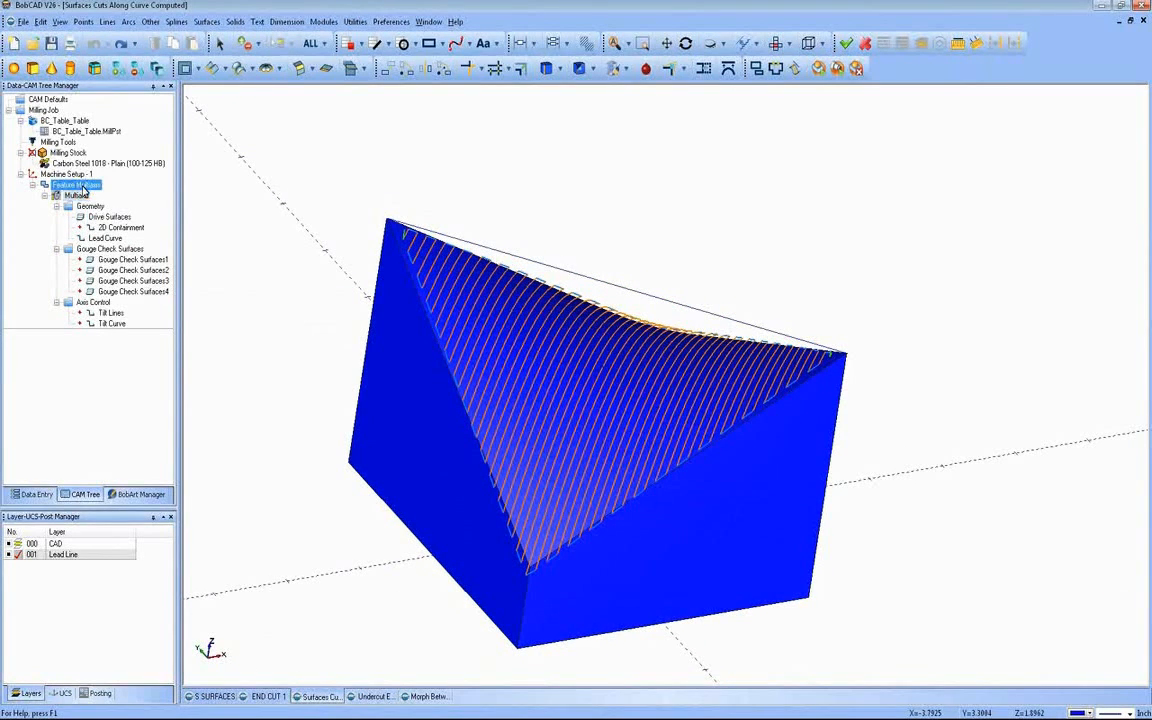
right_click(76, 185)
click(106, 194)
click(336, 199)
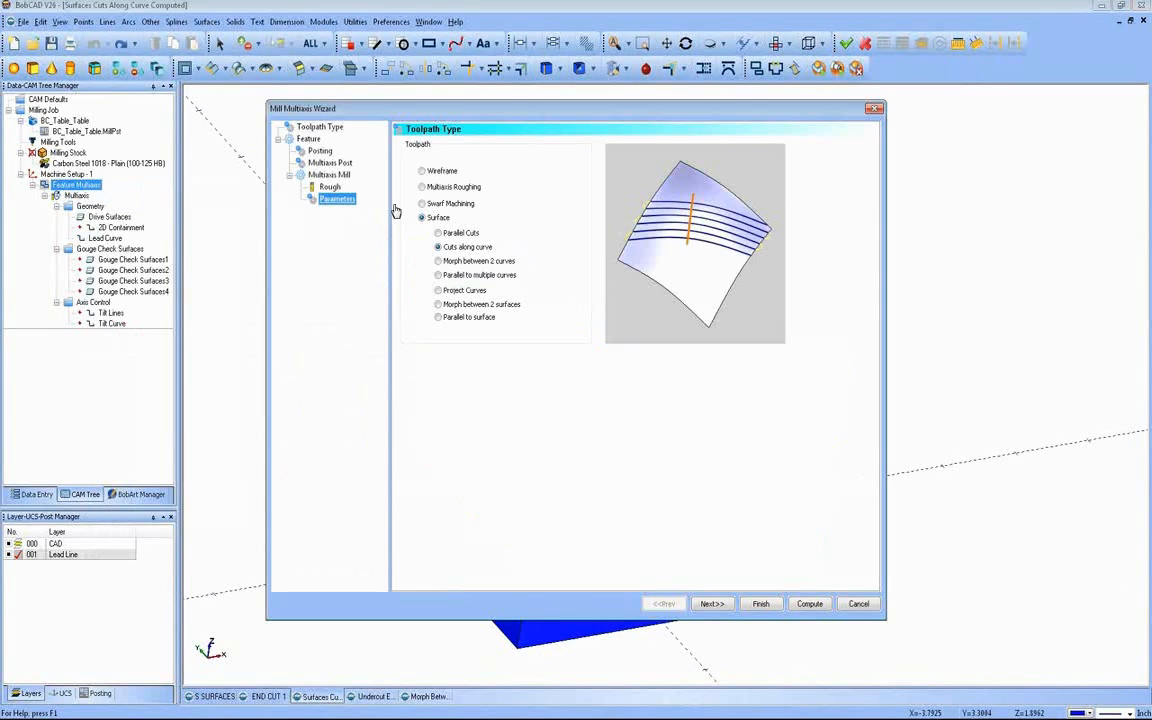
click(580, 144)
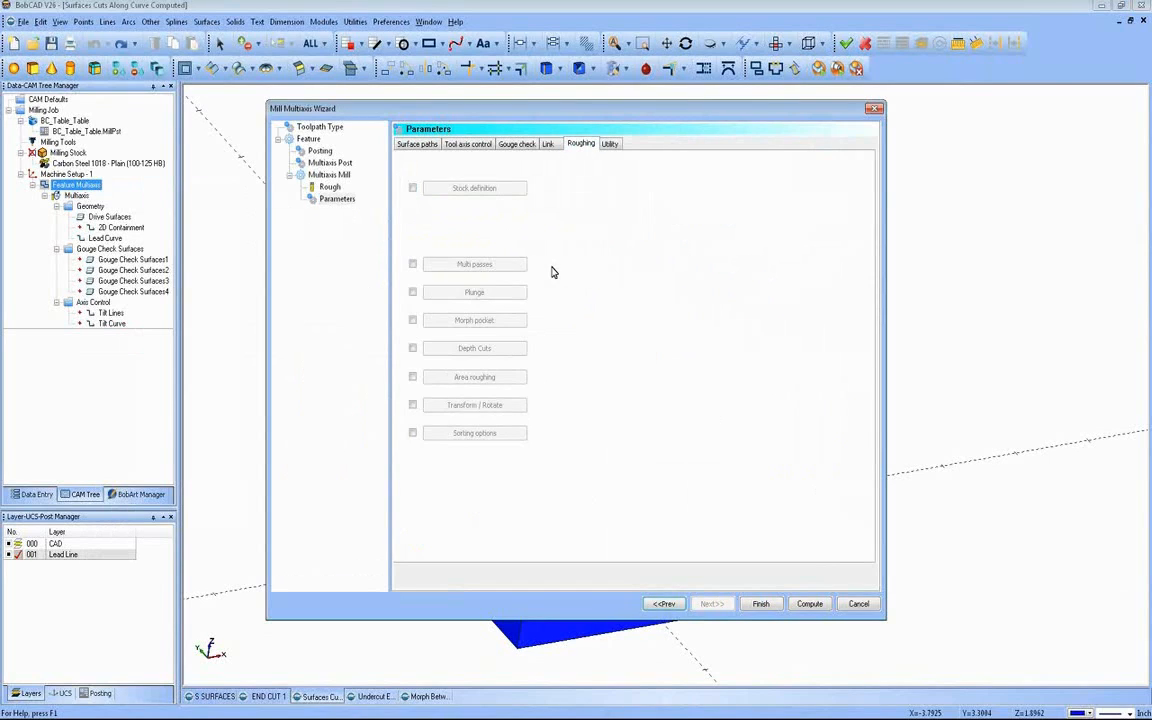
click(412, 264)
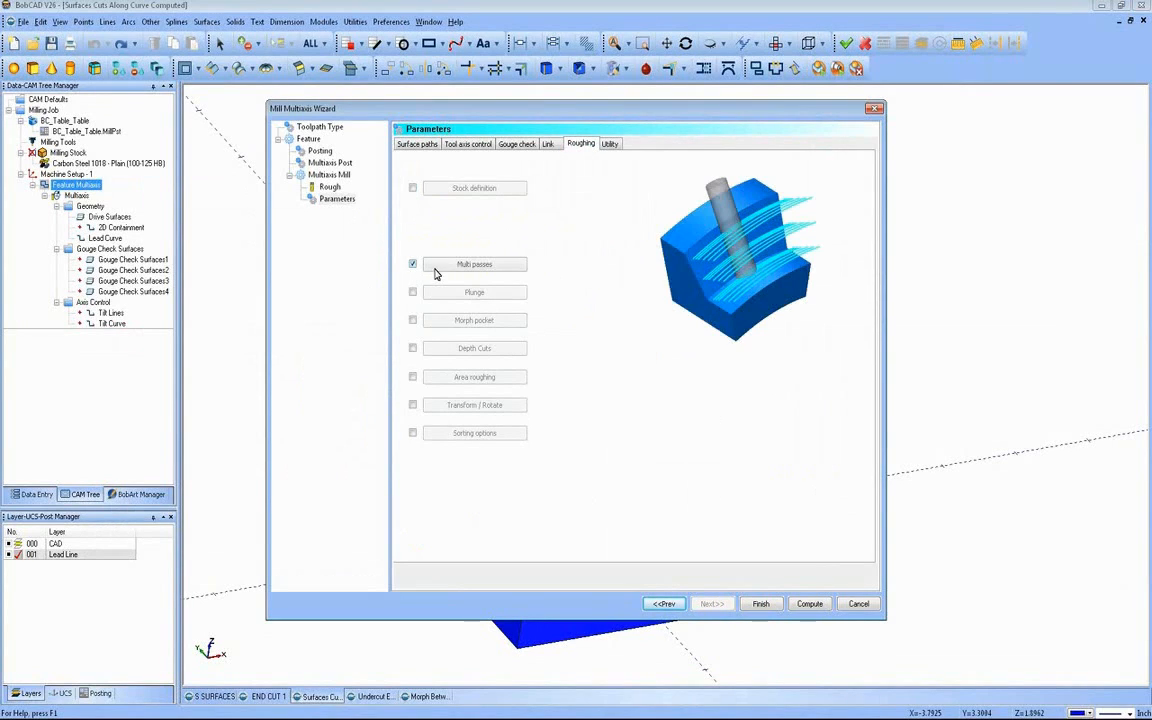
click(462, 265)
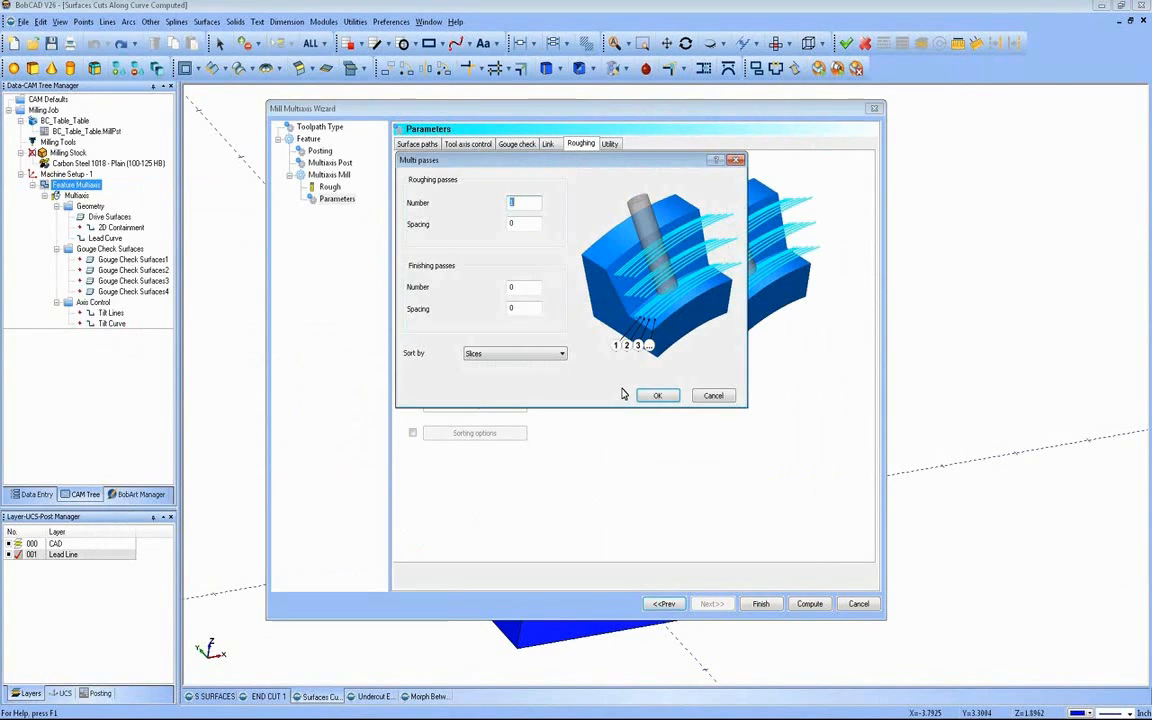
double_click(503, 204)
text(6)
key(Tab)
text(.1)
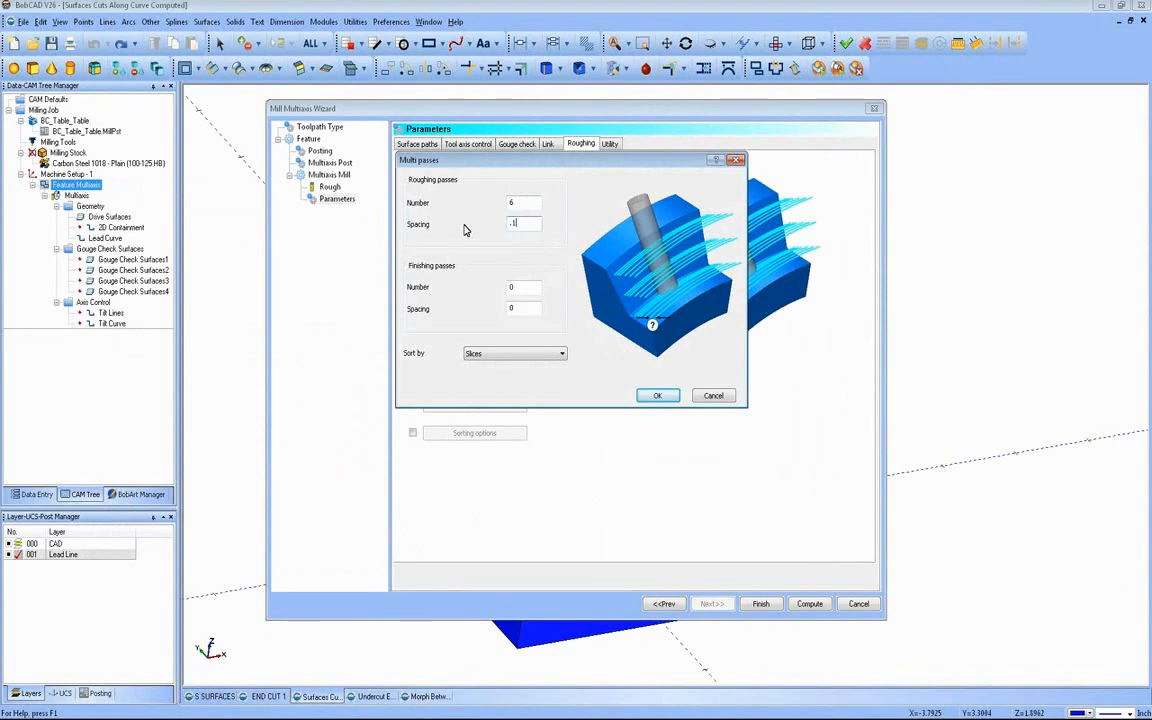
click(658, 396)
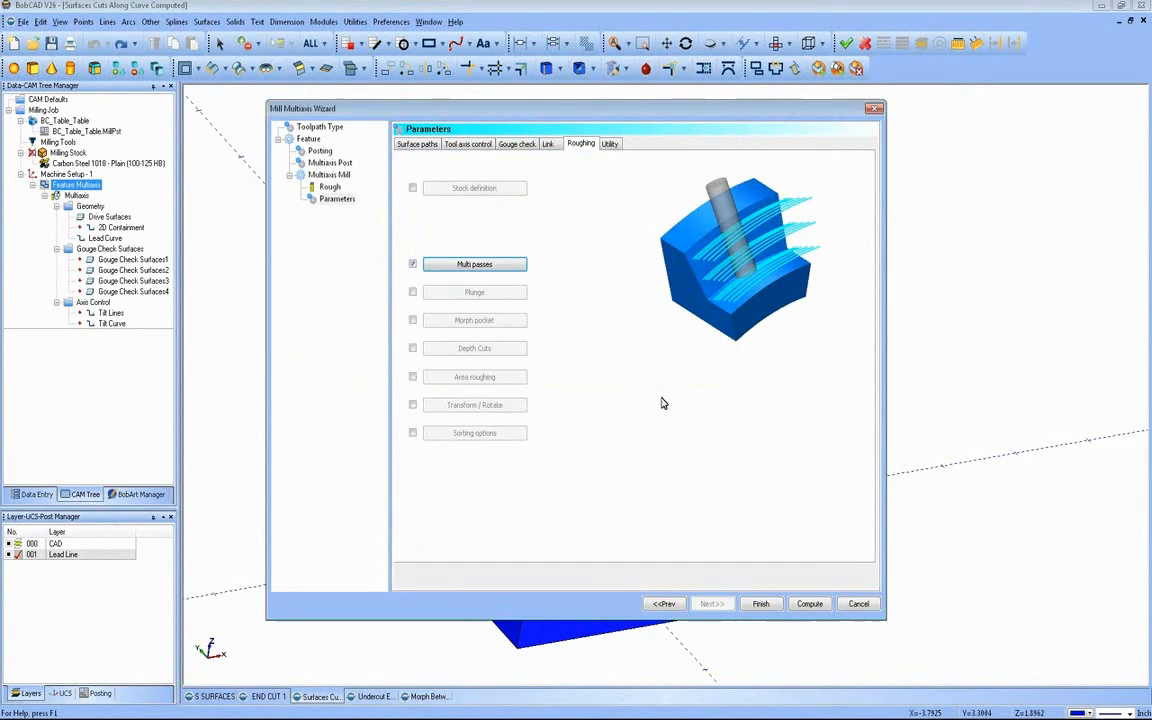
Step: Compute the multi-pass toolpath and inspect the stacked passes above the block from several angles
click(809, 604)
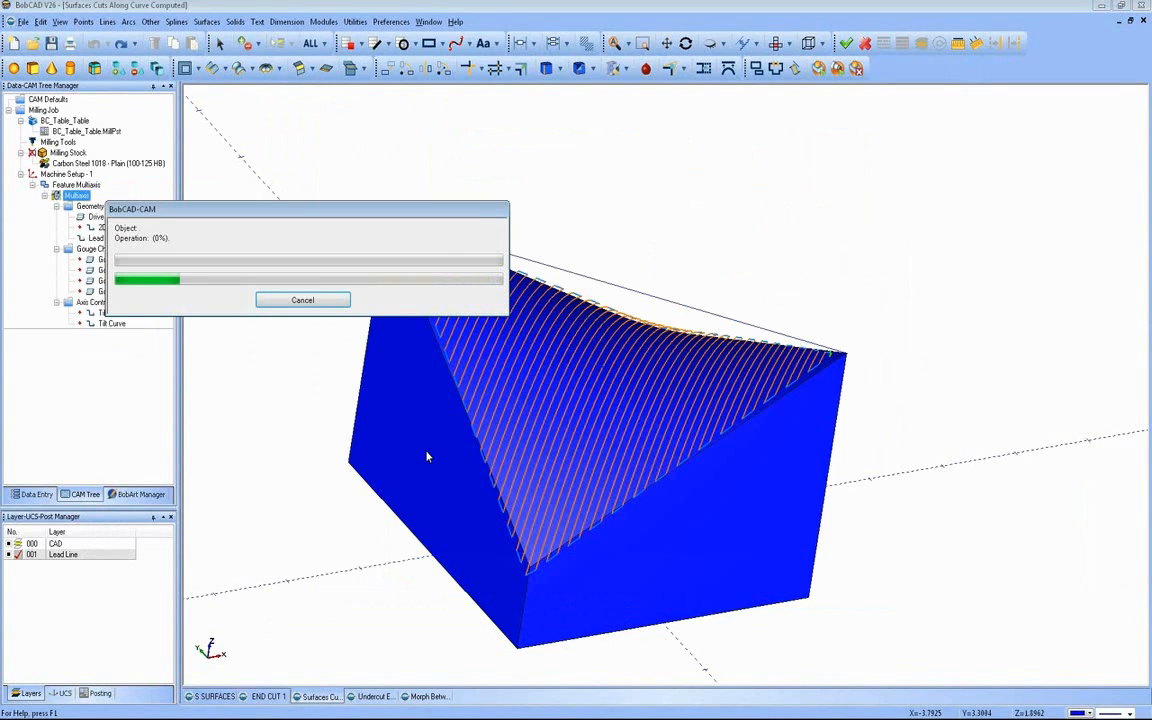
middle_drag(586, 420, 700, 270)
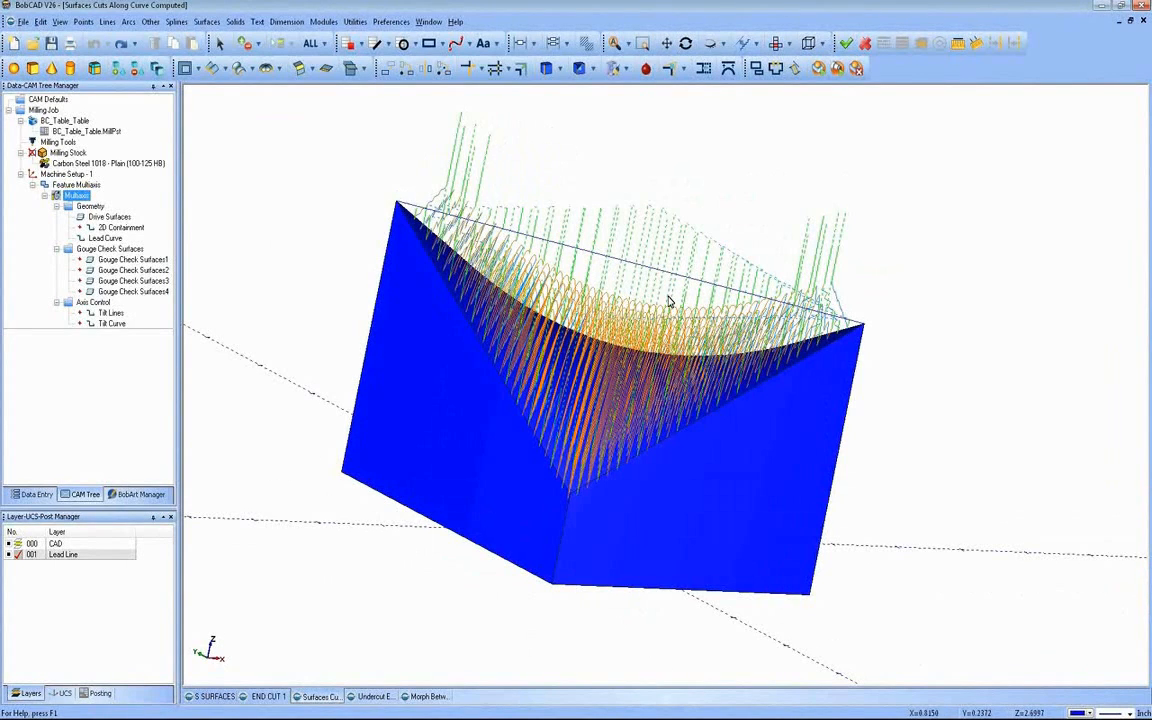
middle_drag(582, 332, 612, 376)
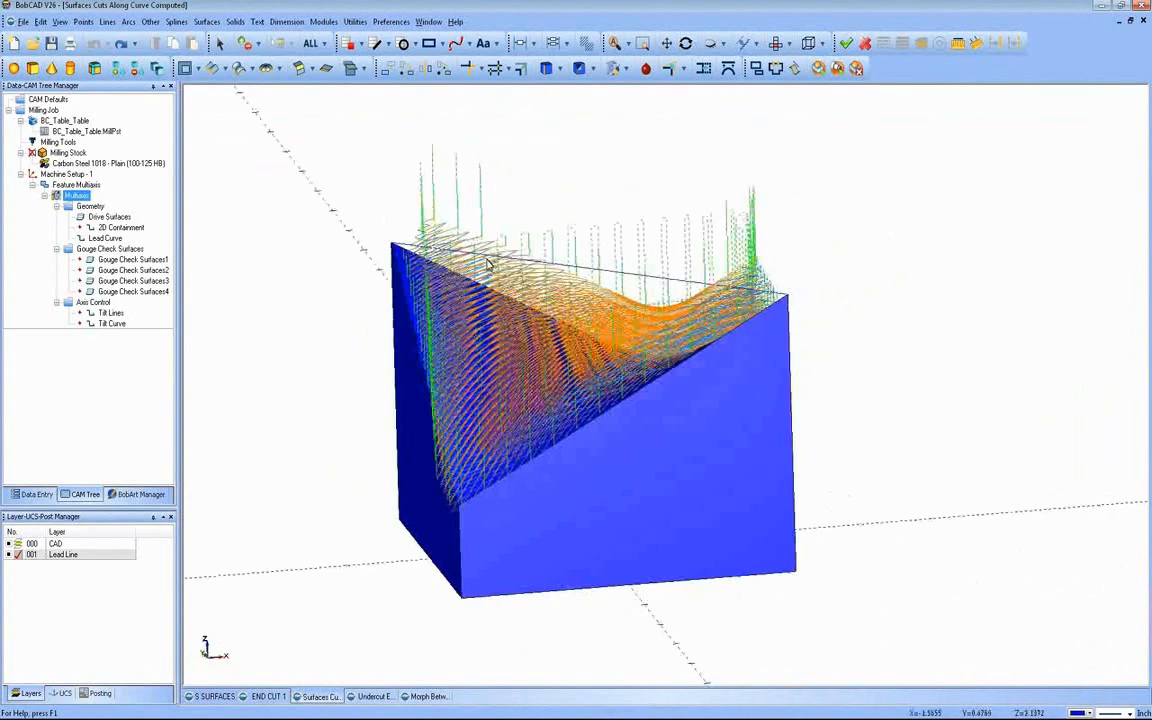
Step: Enable the stock definition in the multiaxis feature's roughing parameters, recompute the toolpath and inspect the trimmed passes
right_click(78, 185)
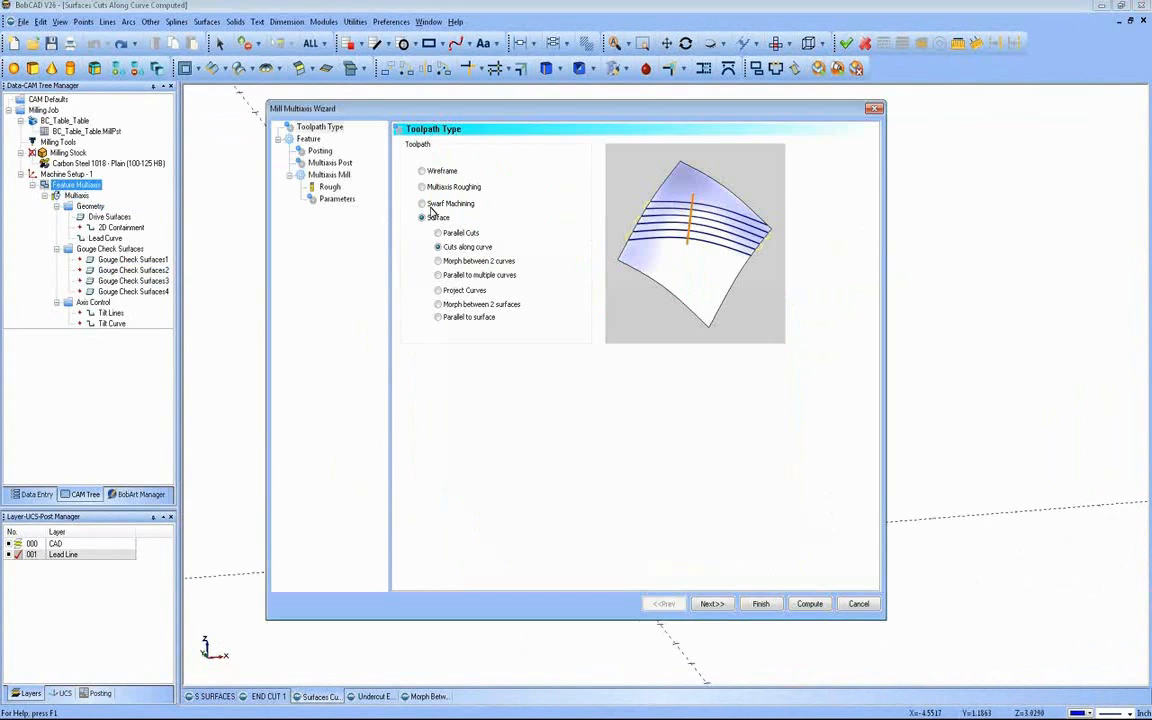
click(347, 200)
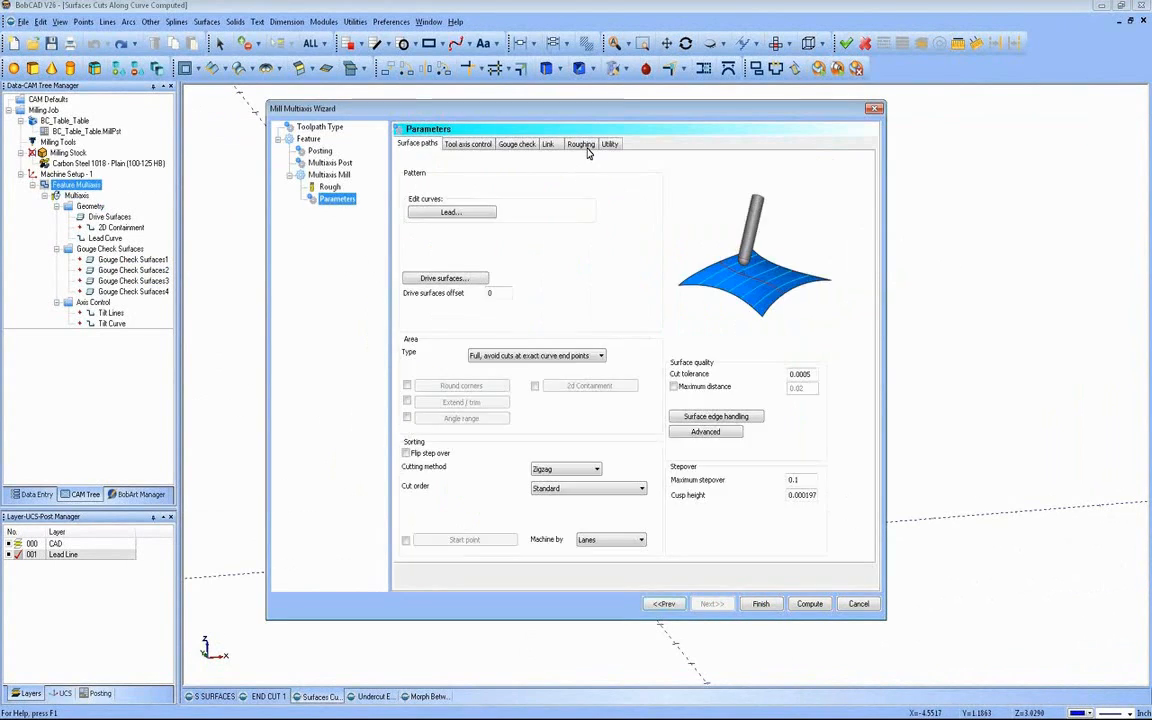
click(581, 144)
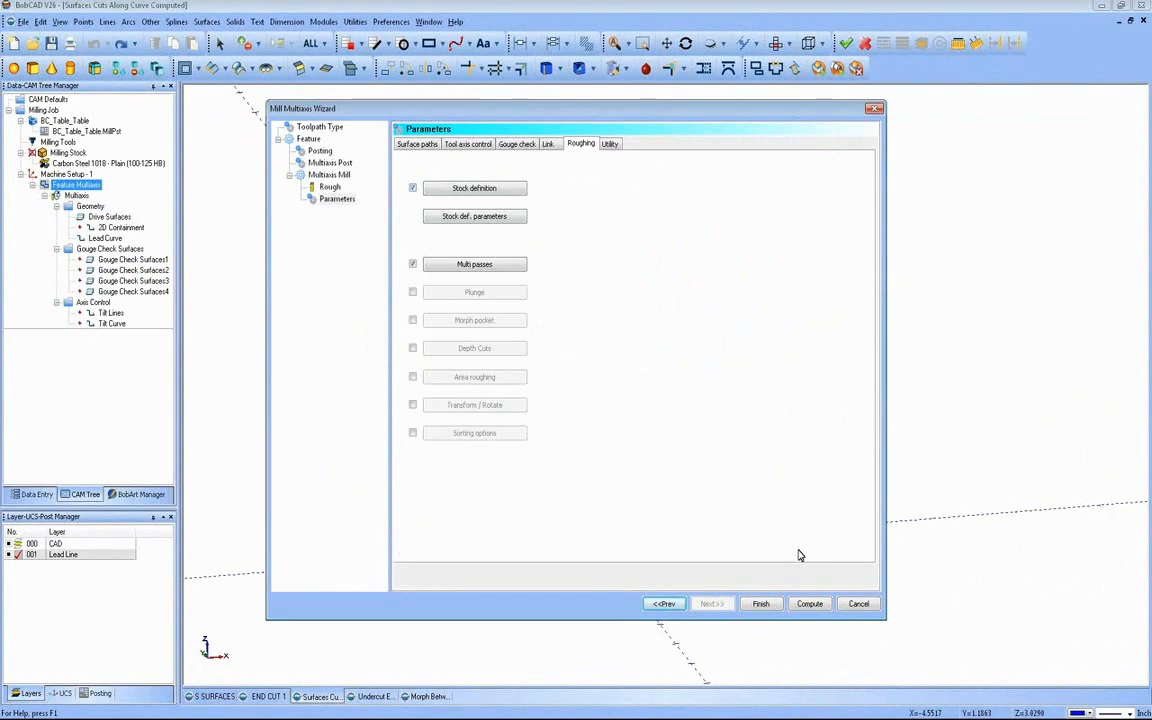
click(809, 603)
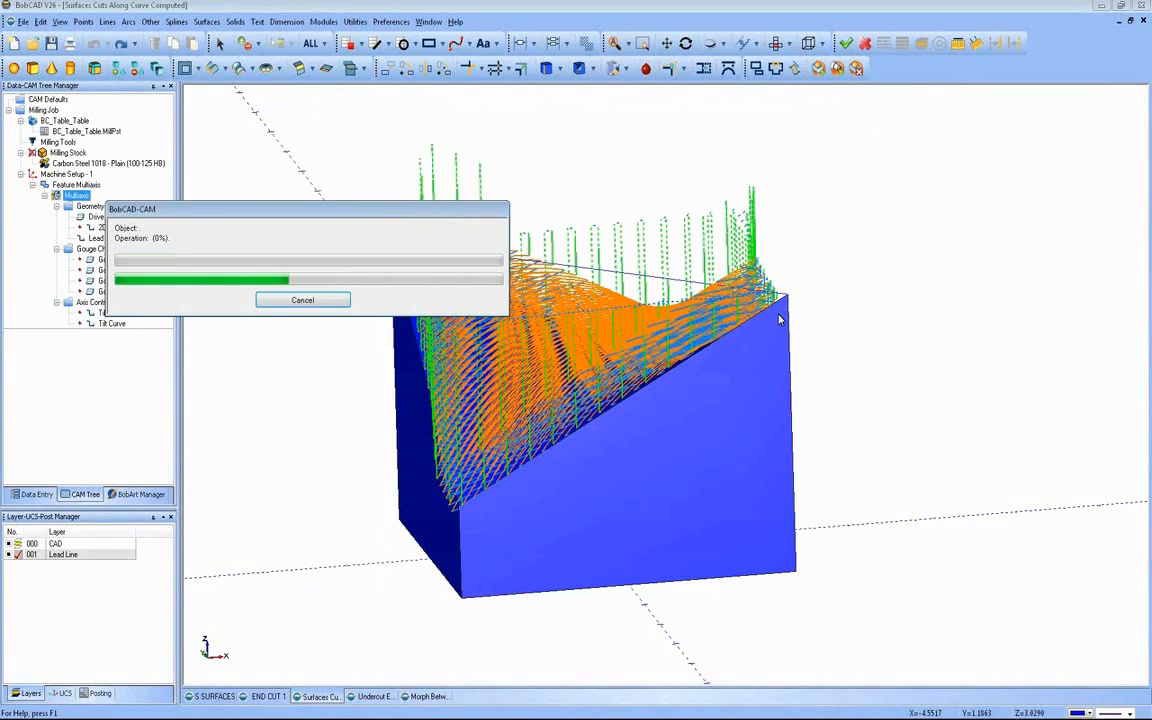
middle_drag(521, 295, 596, 348)
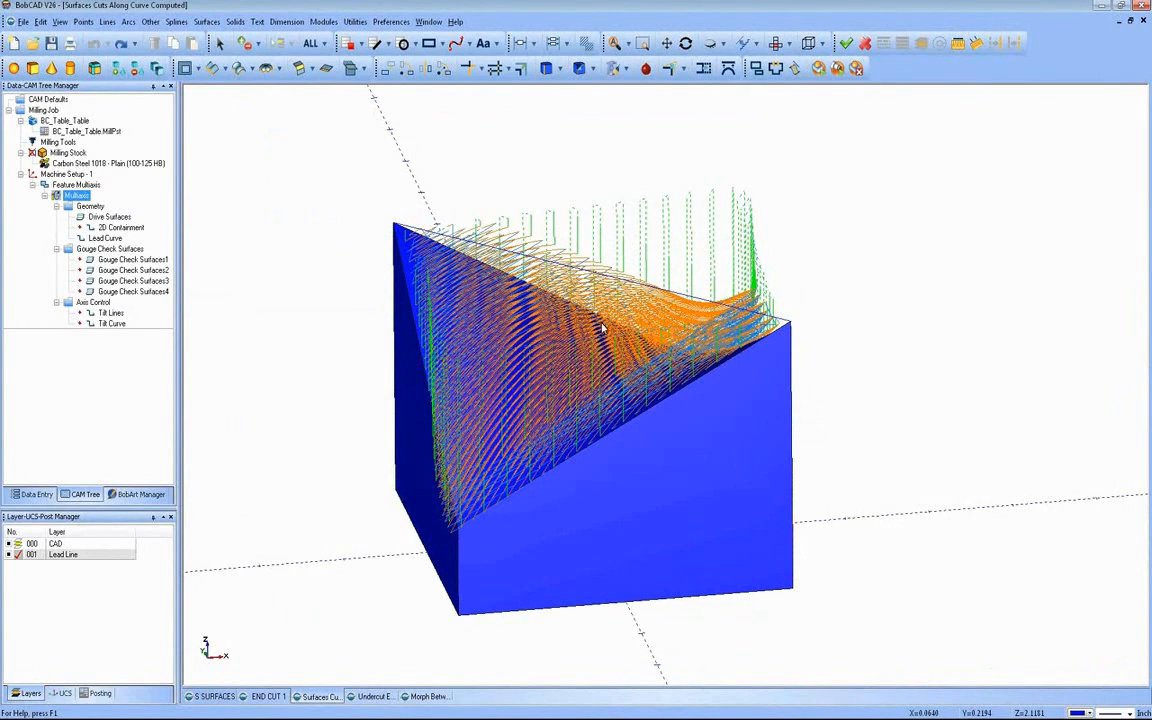
middle_drag(655, 381, 529, 462)
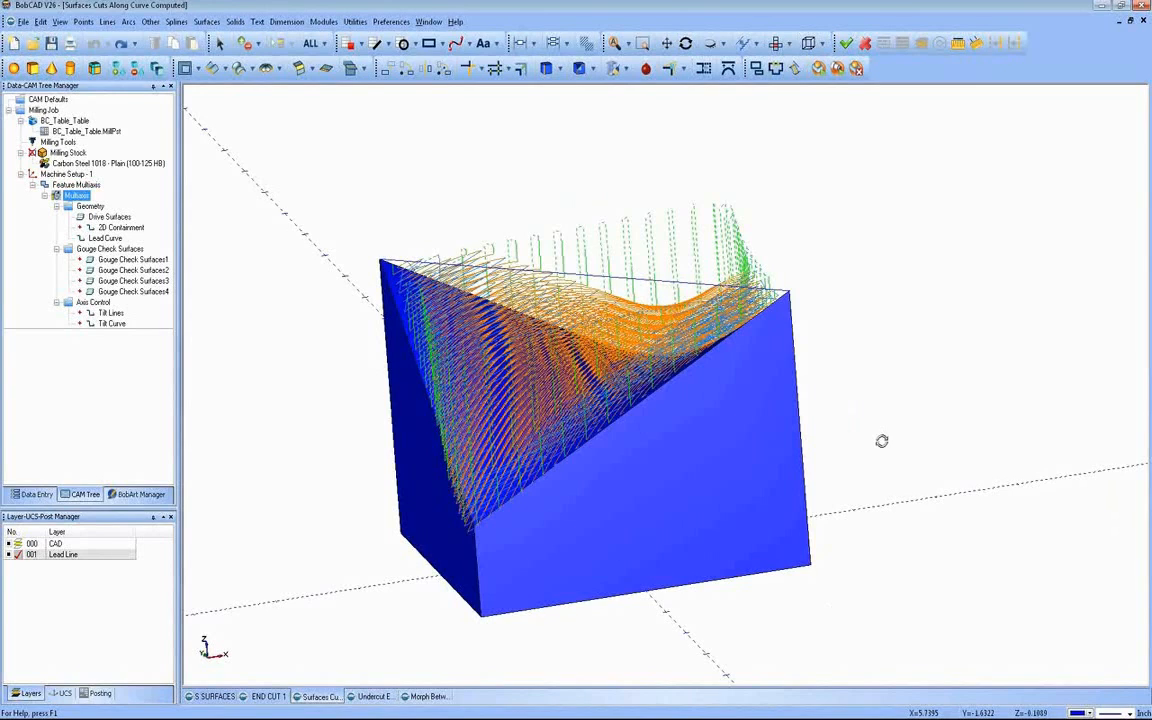
Step: Inspect the stock-trimmed multi-pass toolpath above the block from several angles
middle_drag(882, 440, 875, 437)
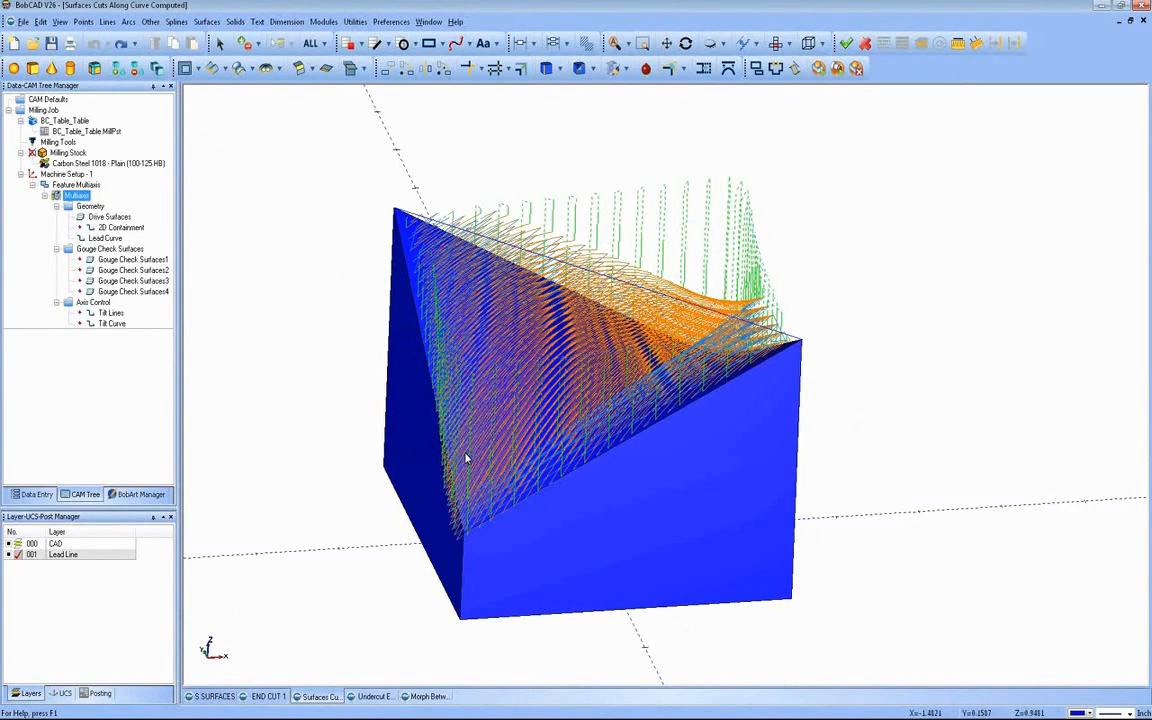
middle_drag(497, 428, 623, 345)
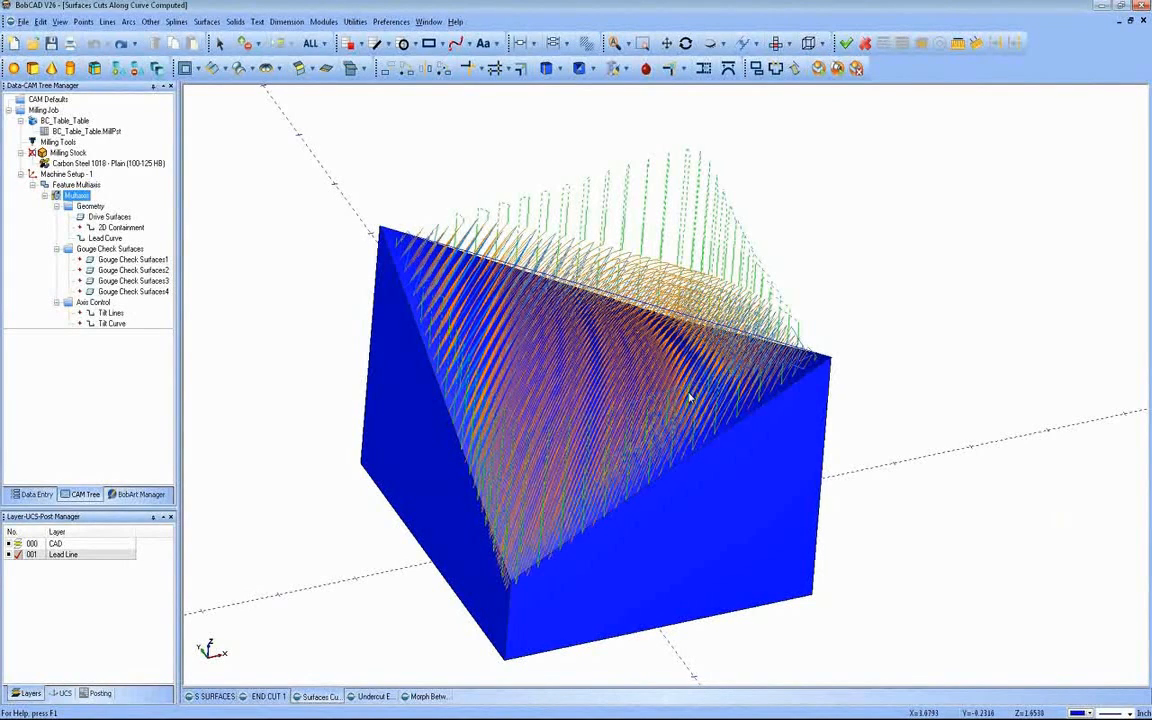
middle_drag(490, 316, 606, 372)
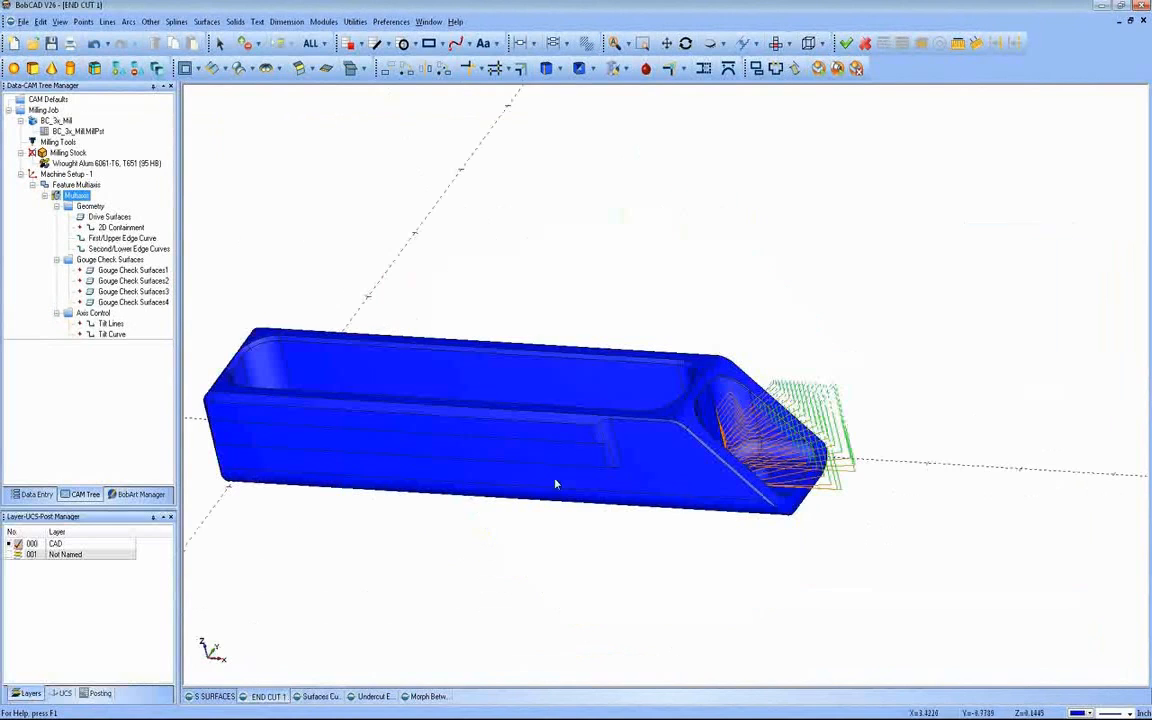
Step: Switch to the END CUT 1 part and inspect the toolpath in its end pocket from several angles
middle_drag(555, 481, 728, 562)
scroll(609, 463, up, 3)
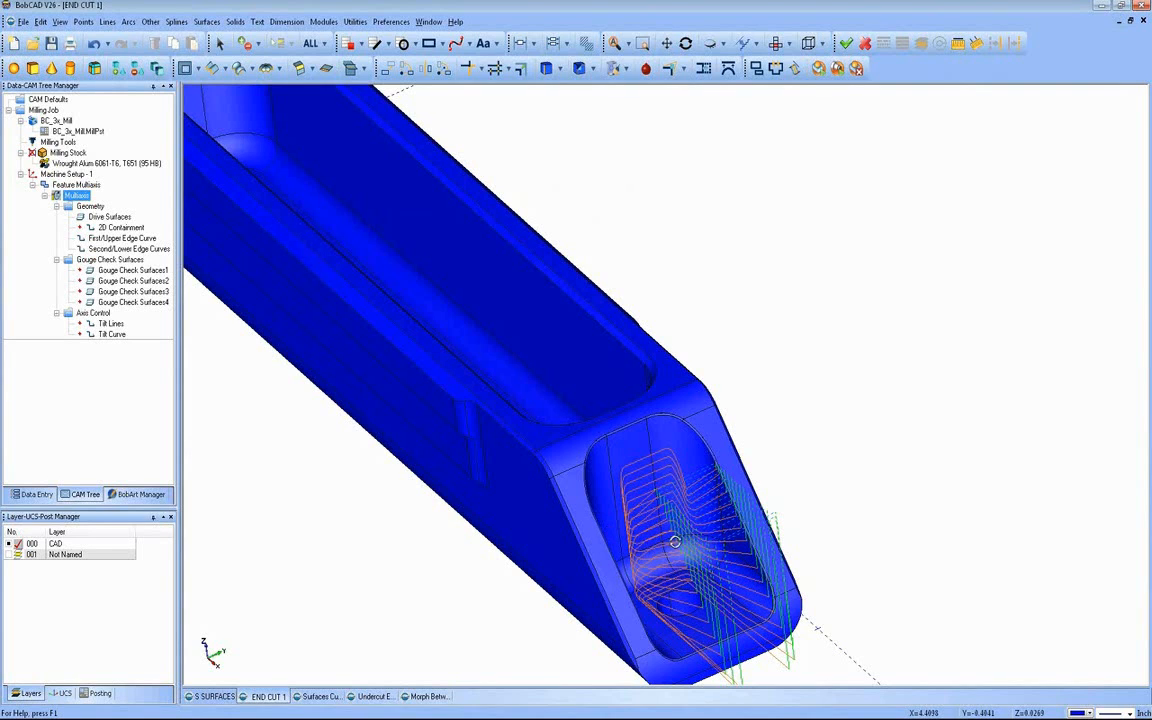
middle_drag(609, 532, 812, 386)
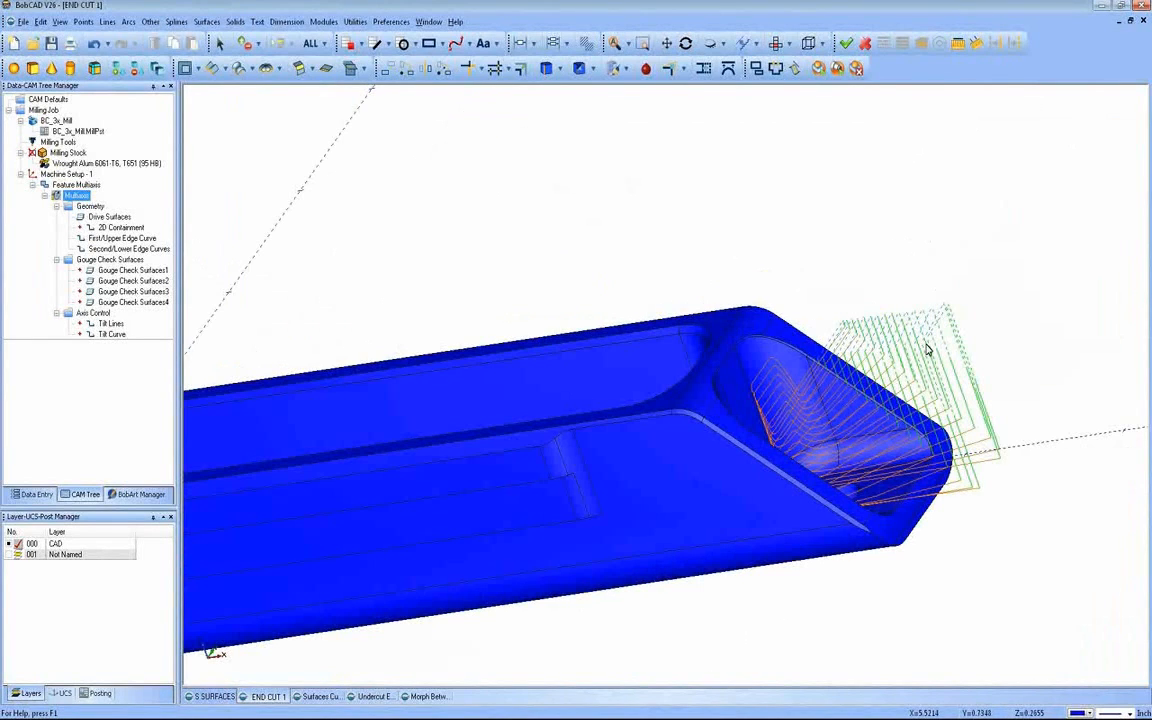
middle_drag(776, 513, 690, 468)
Step: Edit the multiaxis feature, compare its surface toolpath types, keep Morph between 2 curves and go on to the parameters
click(98, 302)
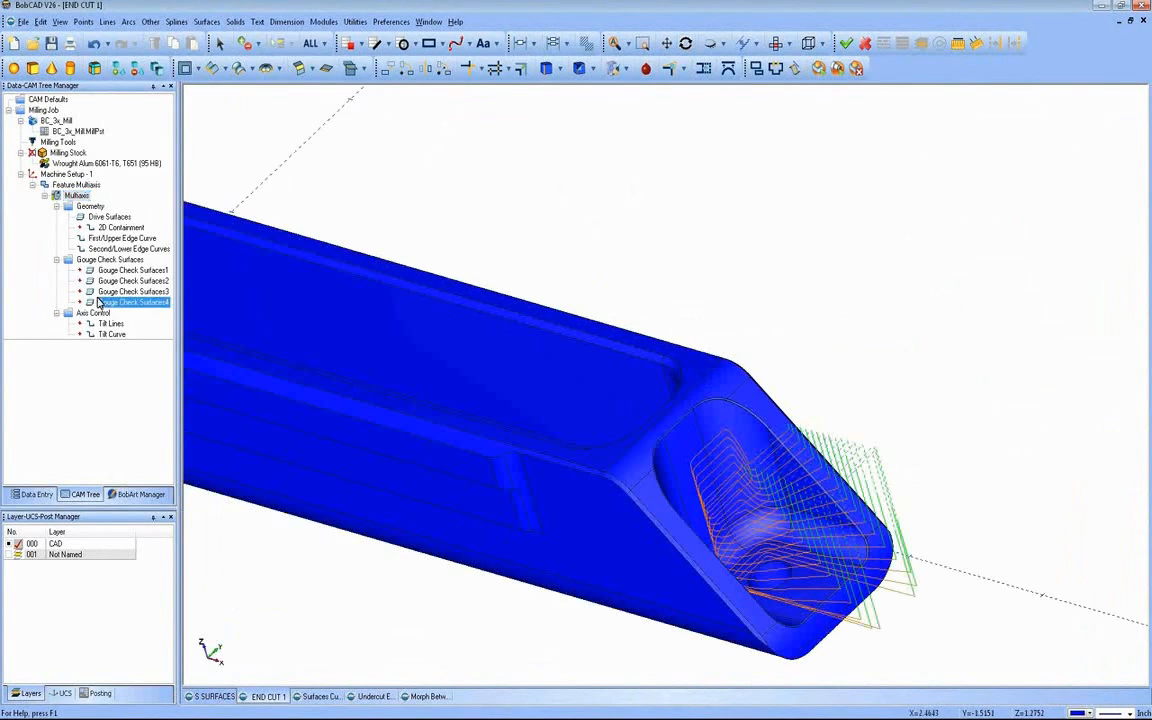
click(106, 217)
click(77, 196)
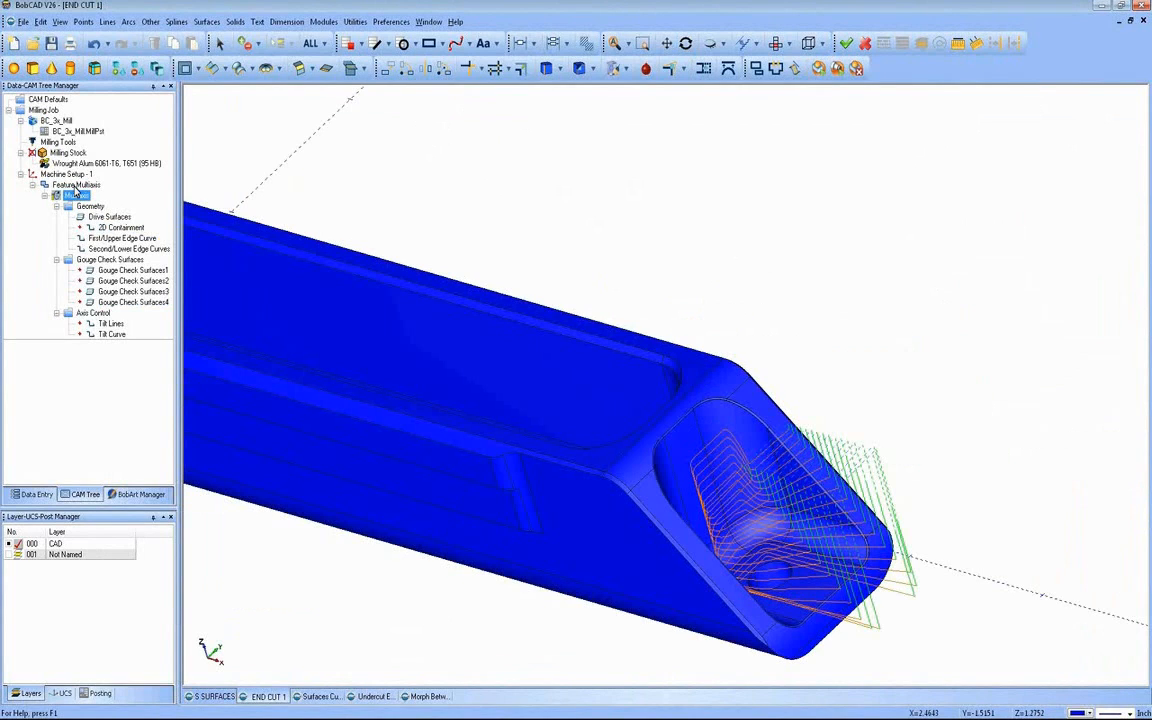
right_click(77, 187)
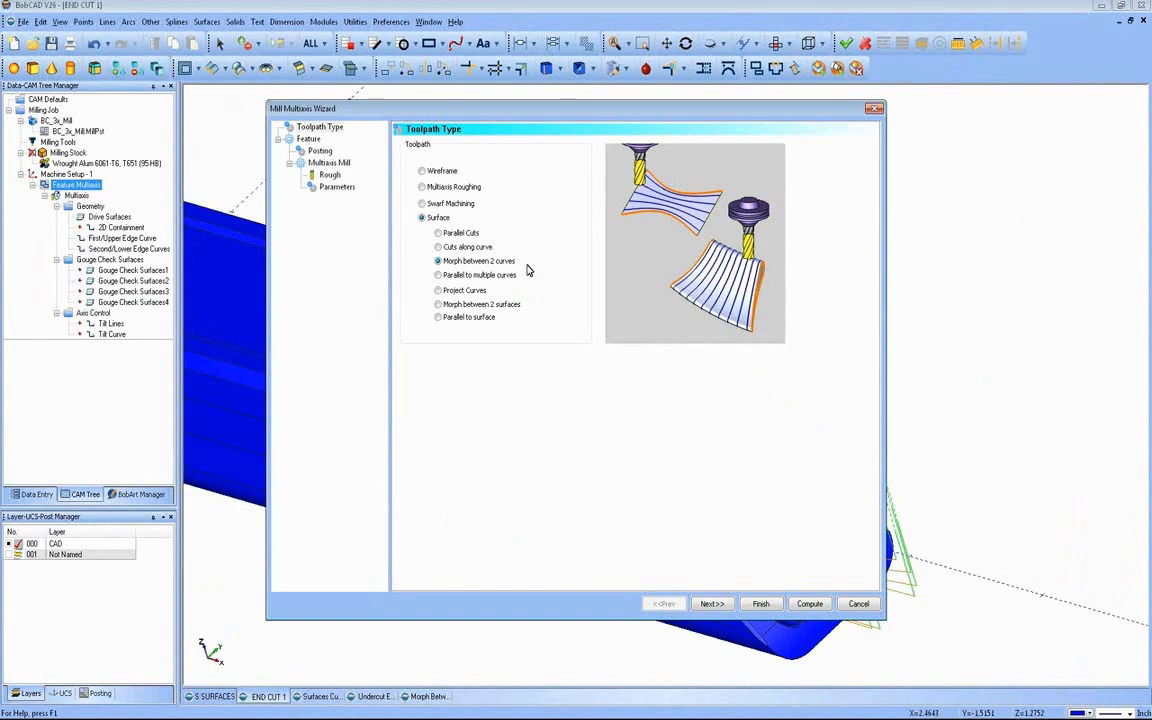
click(476, 317)
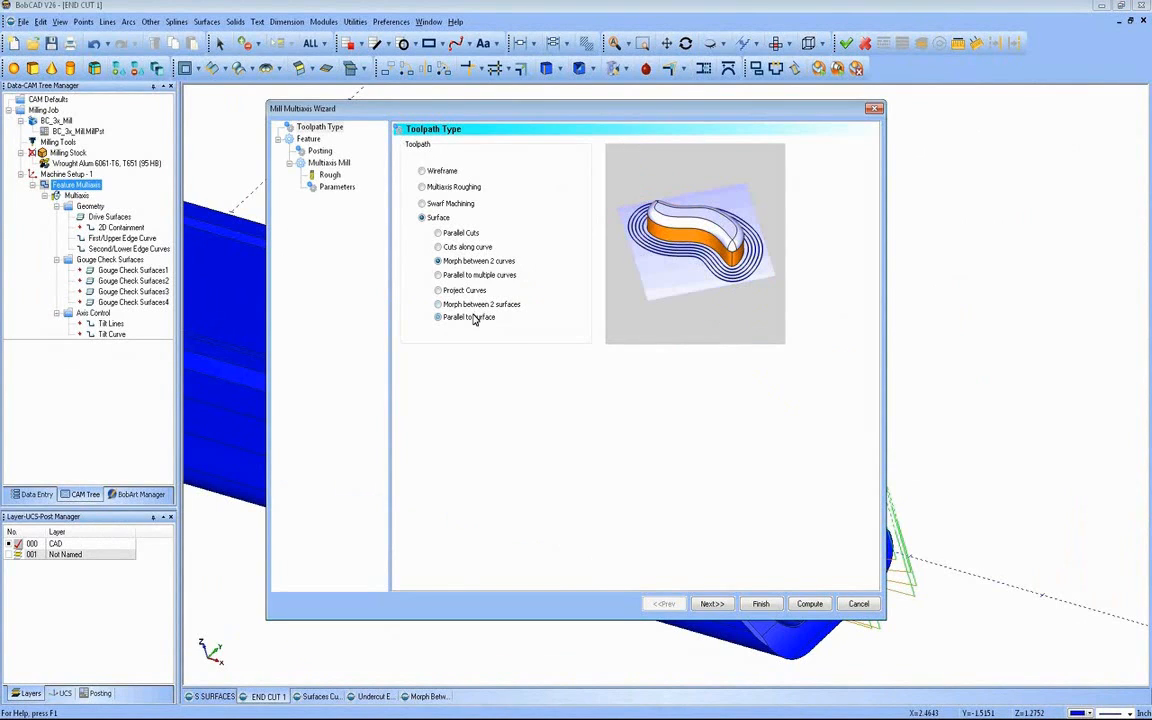
click(463, 276)
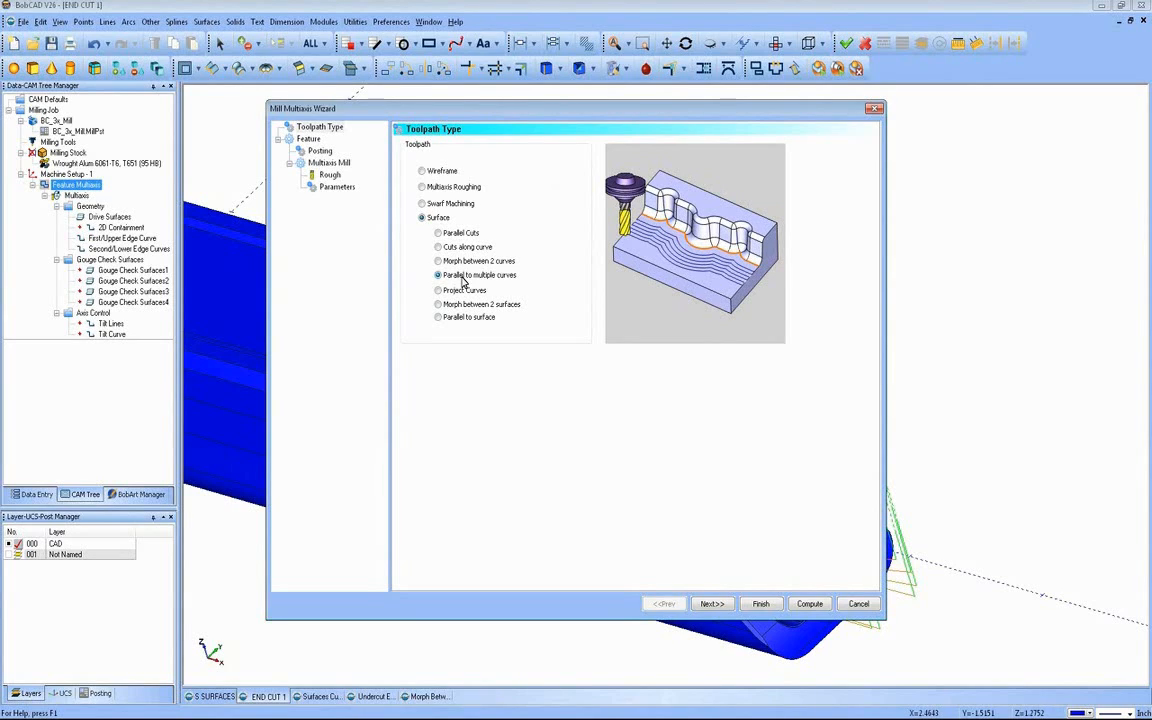
click(452, 260)
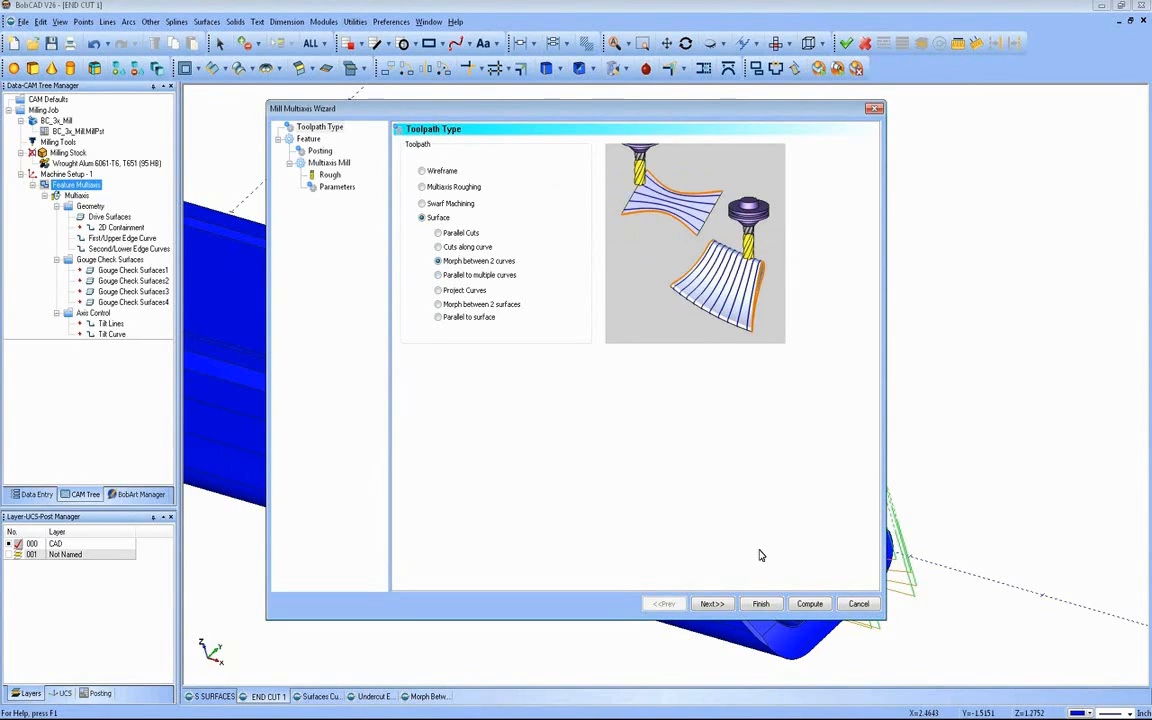
click(712, 603)
click(710, 603)
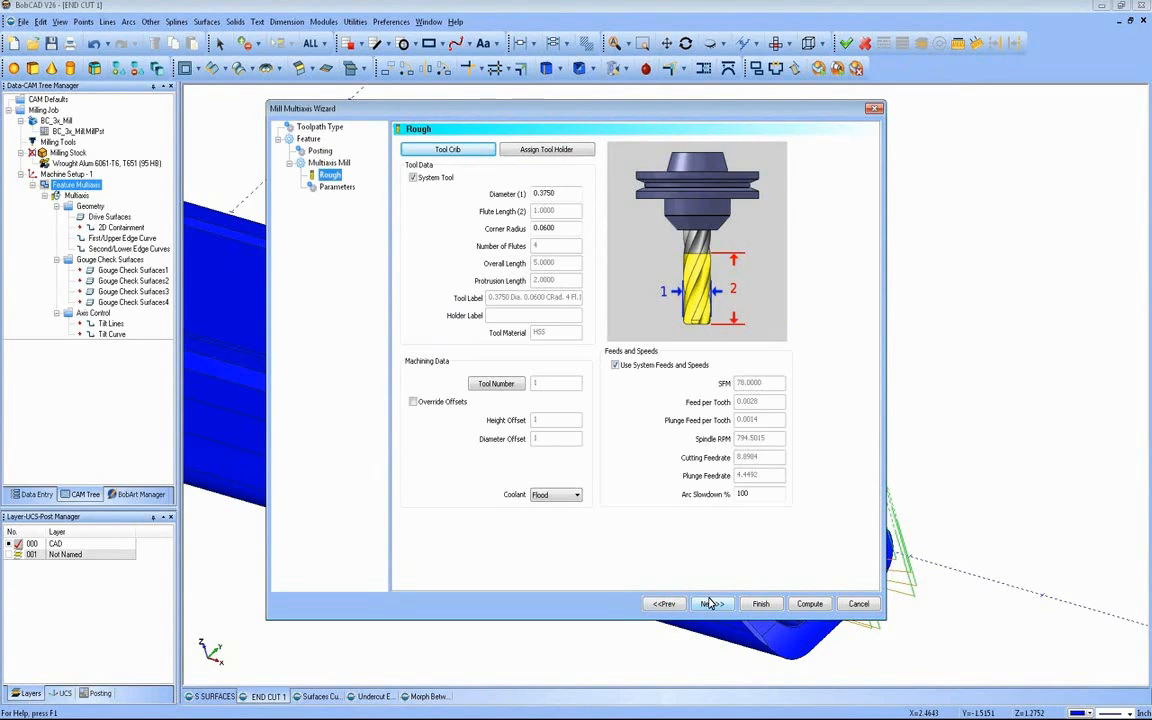
click(710, 603)
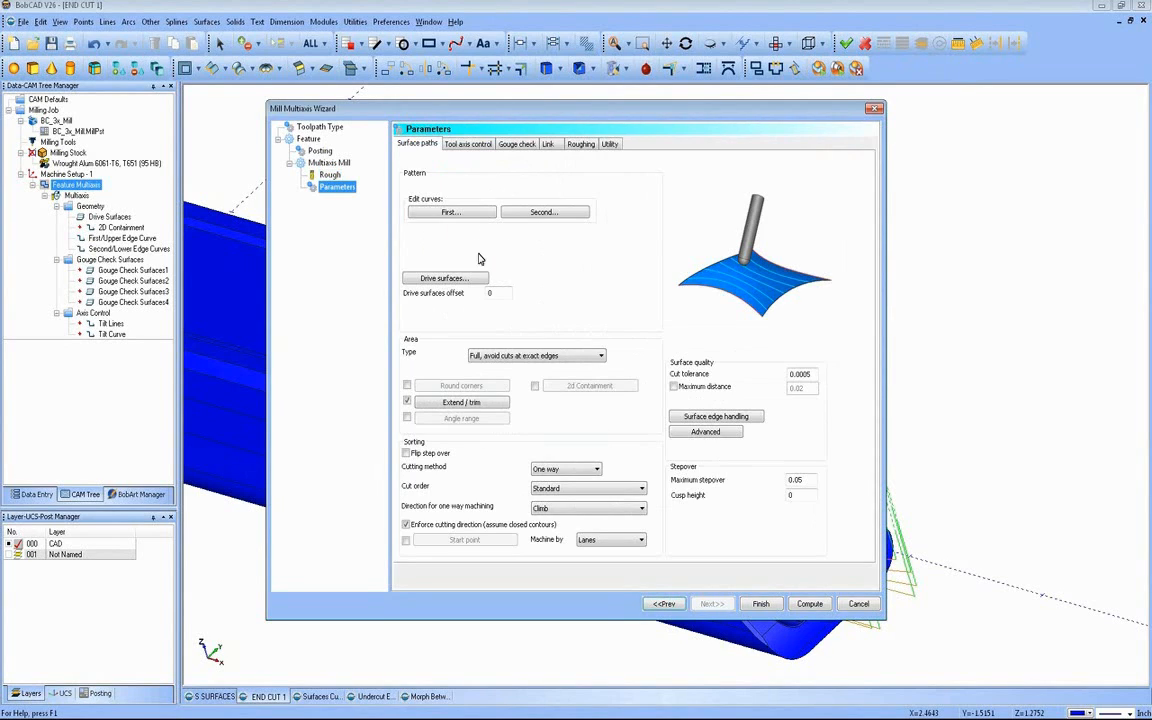
Step: Check which edges of the end pocket are assigned as the first and second curves, leaving both selections unchanged
click(440, 212)
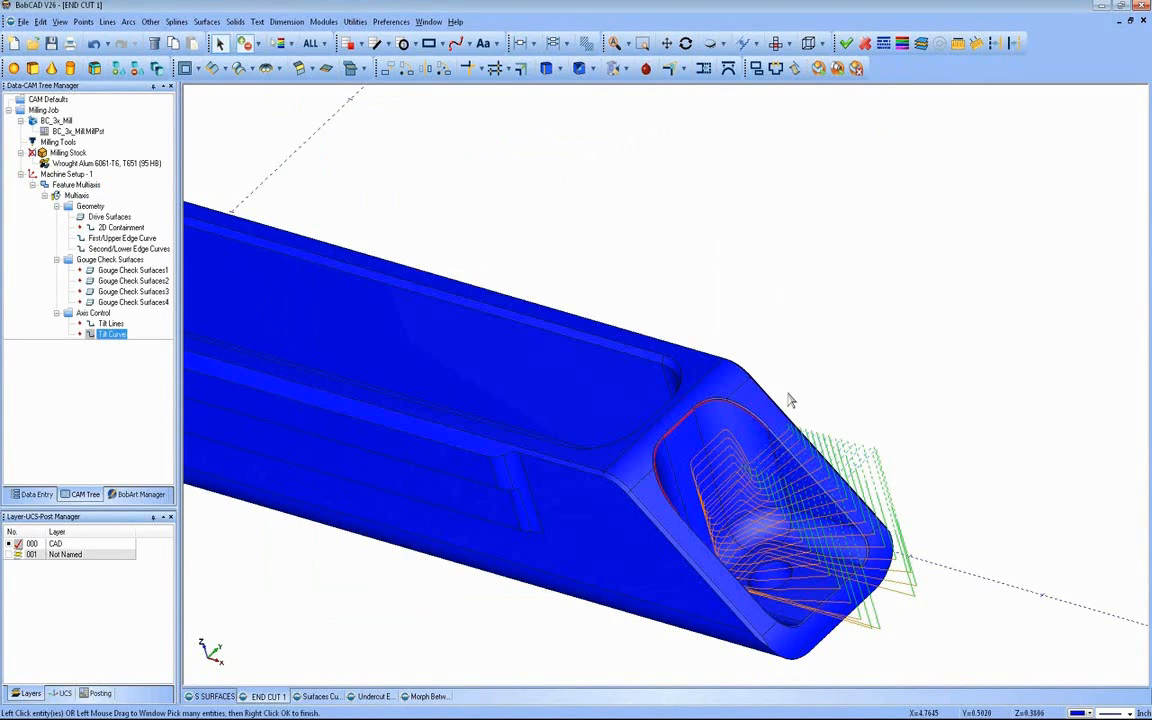
middle_drag(790, 400, 858, 423)
right_click(818, 344)
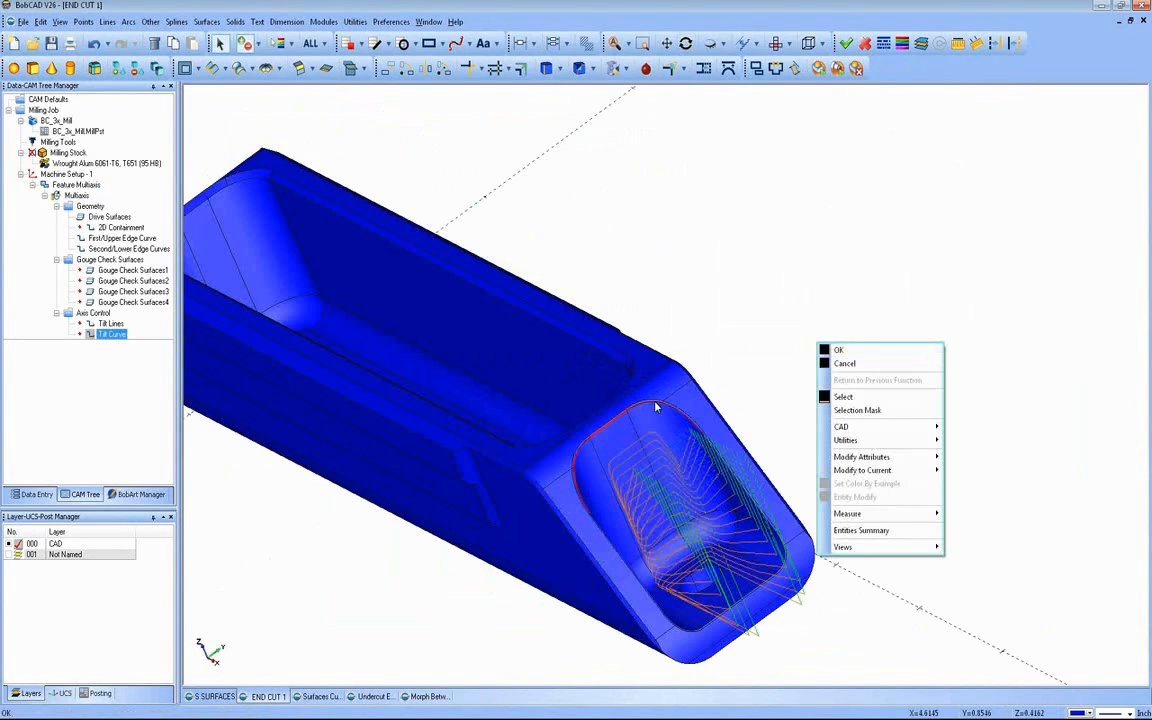
click(835, 365)
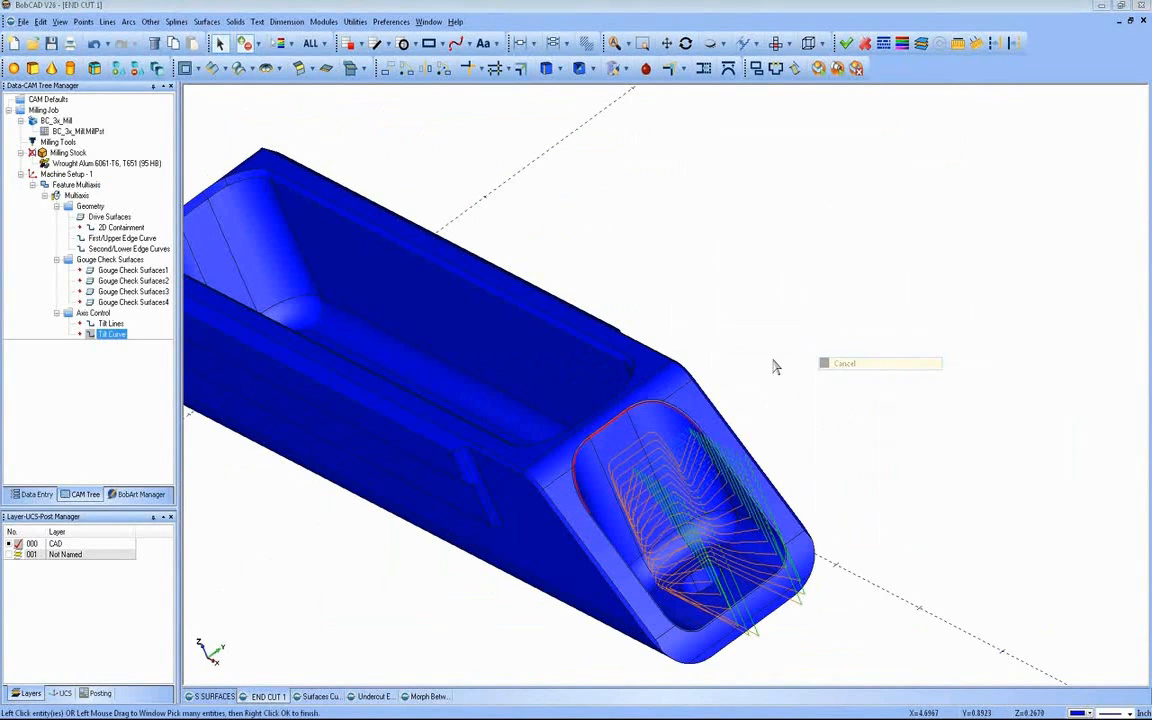
click(538, 214)
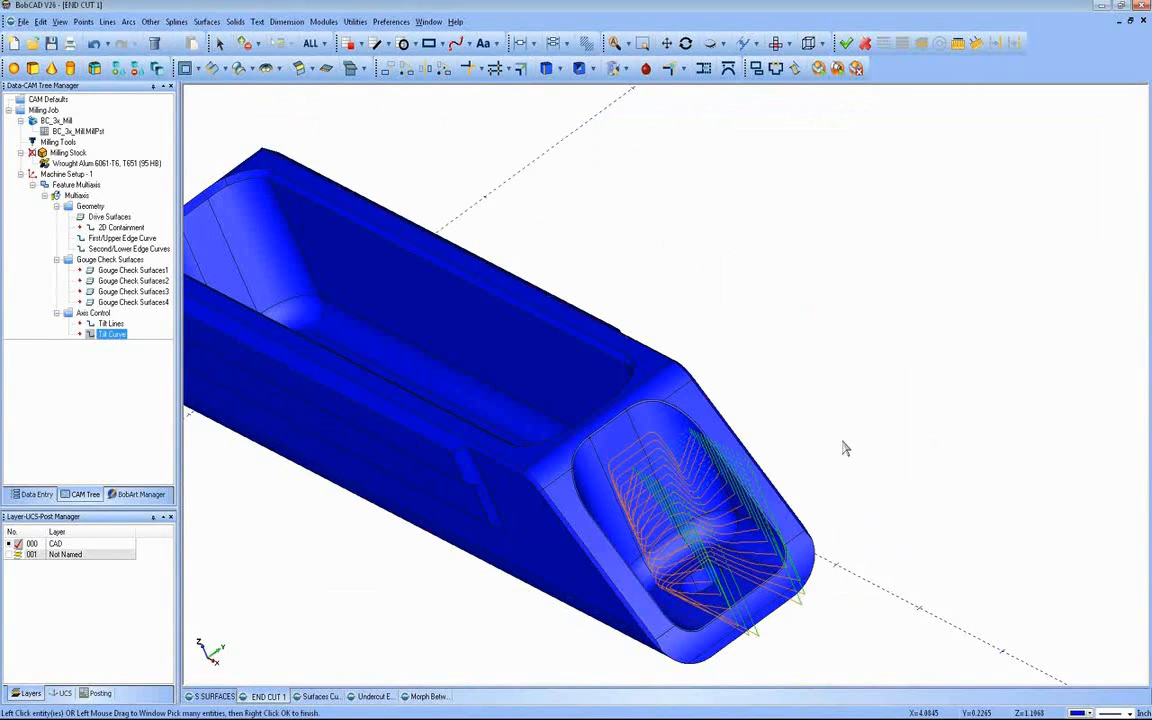
middle_drag(845, 449, 863, 467)
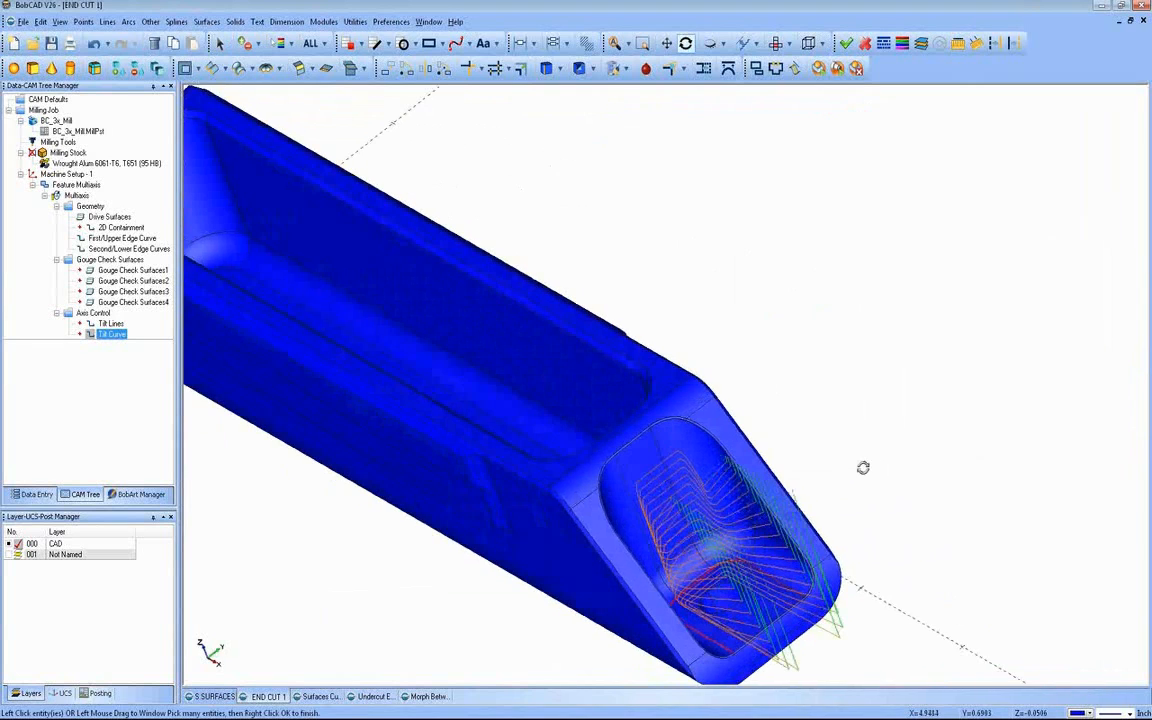
right_click(762, 239)
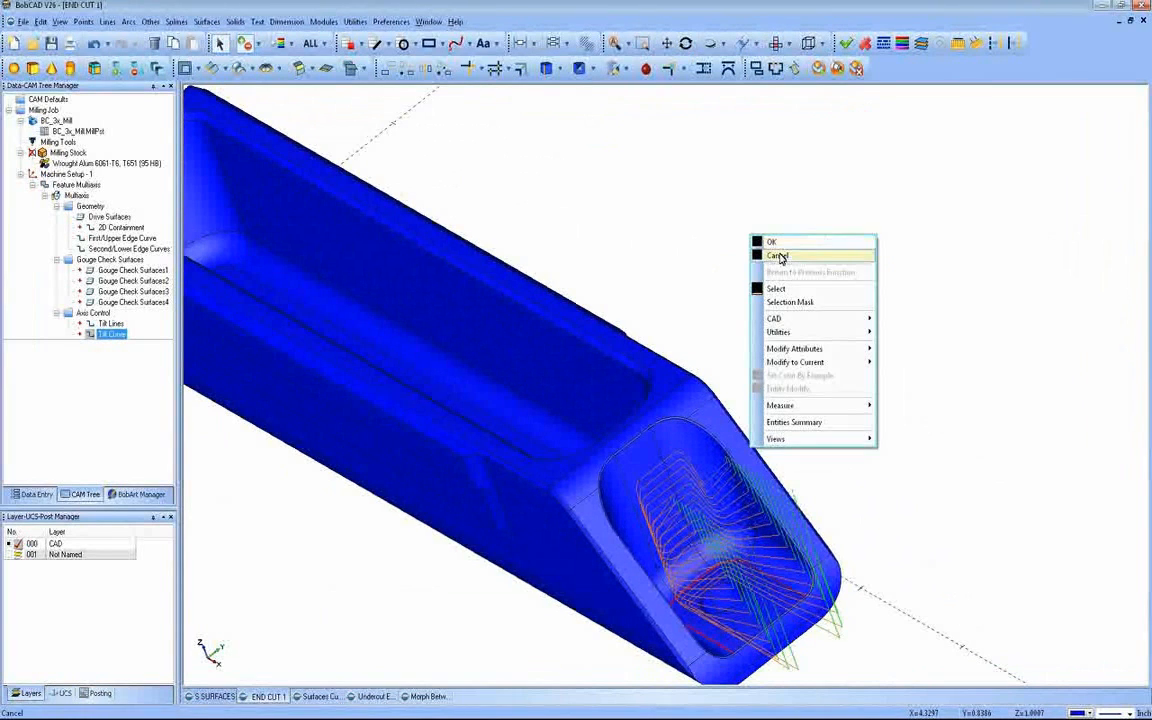
click(778, 257)
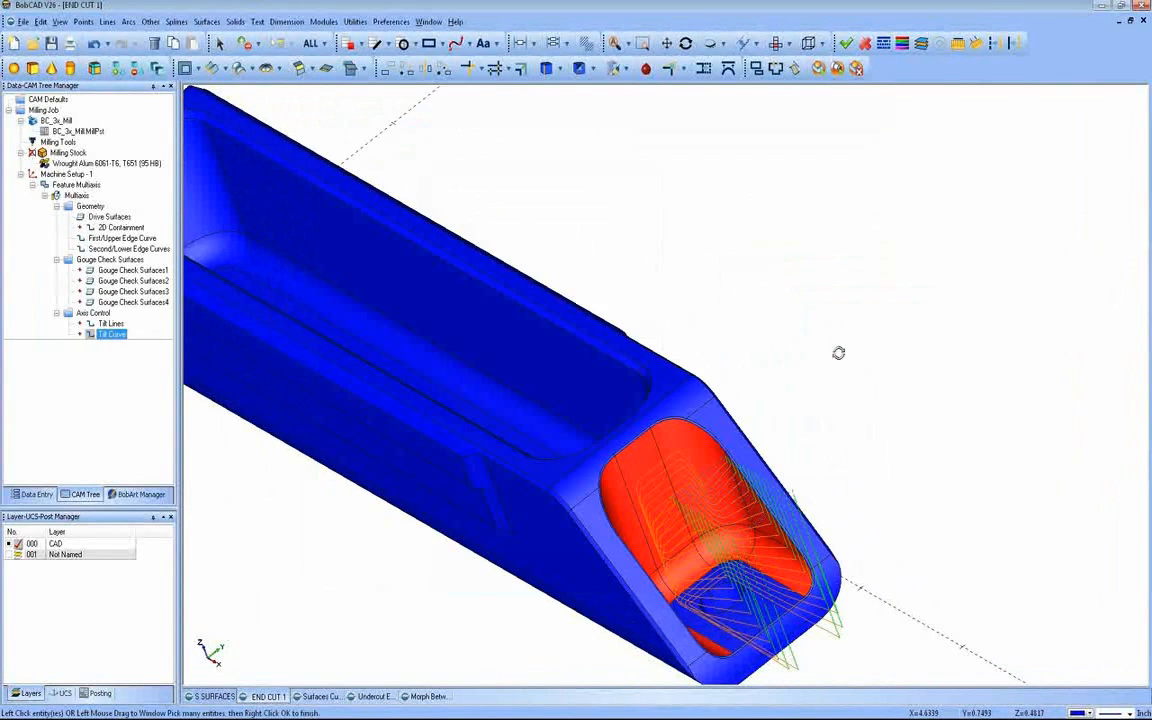
Step: Check which faces of the end pocket are assigned as drive surfaces and return without altering the selection
middle_drag(838, 352, 707, 308)
right_click(707, 308)
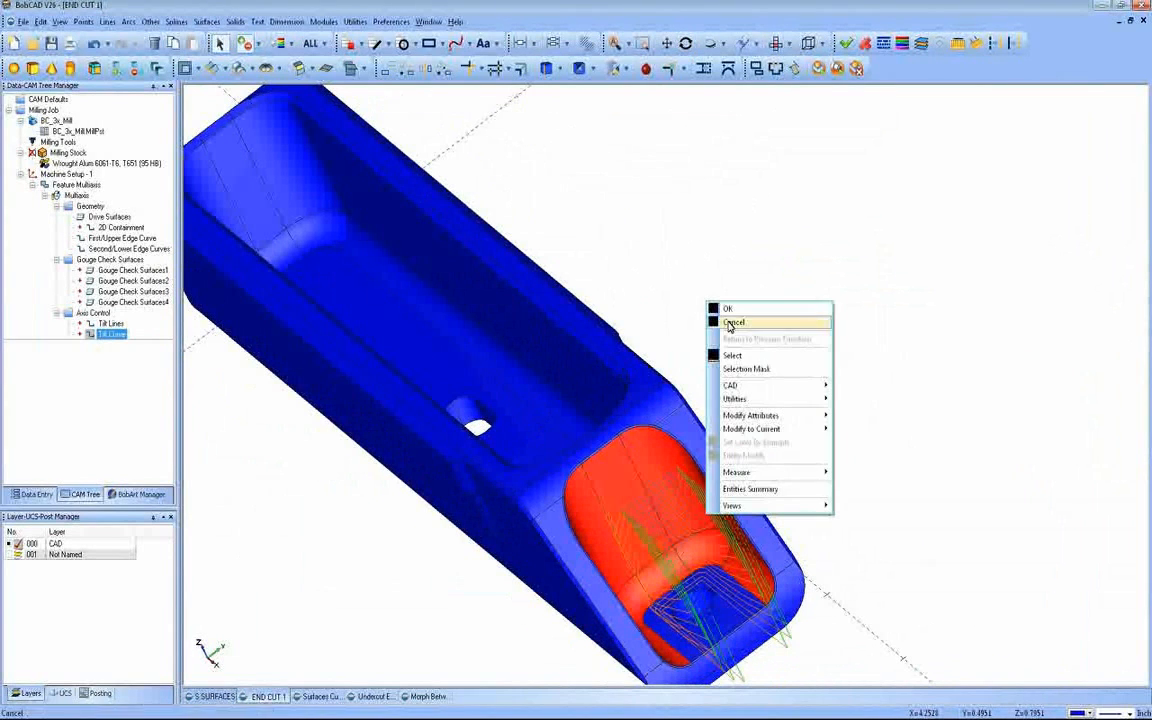
click(728, 322)
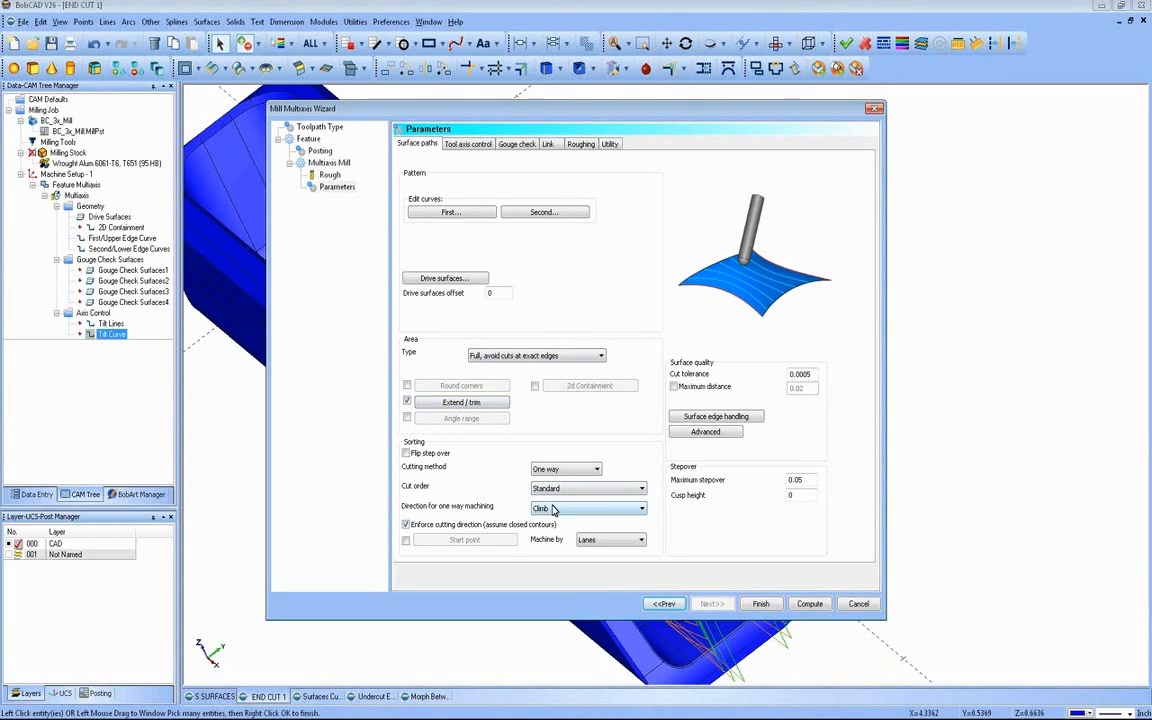
Step: Review the feature's tool axis control, link, retract, roughing and utility parameters
click(467, 144)
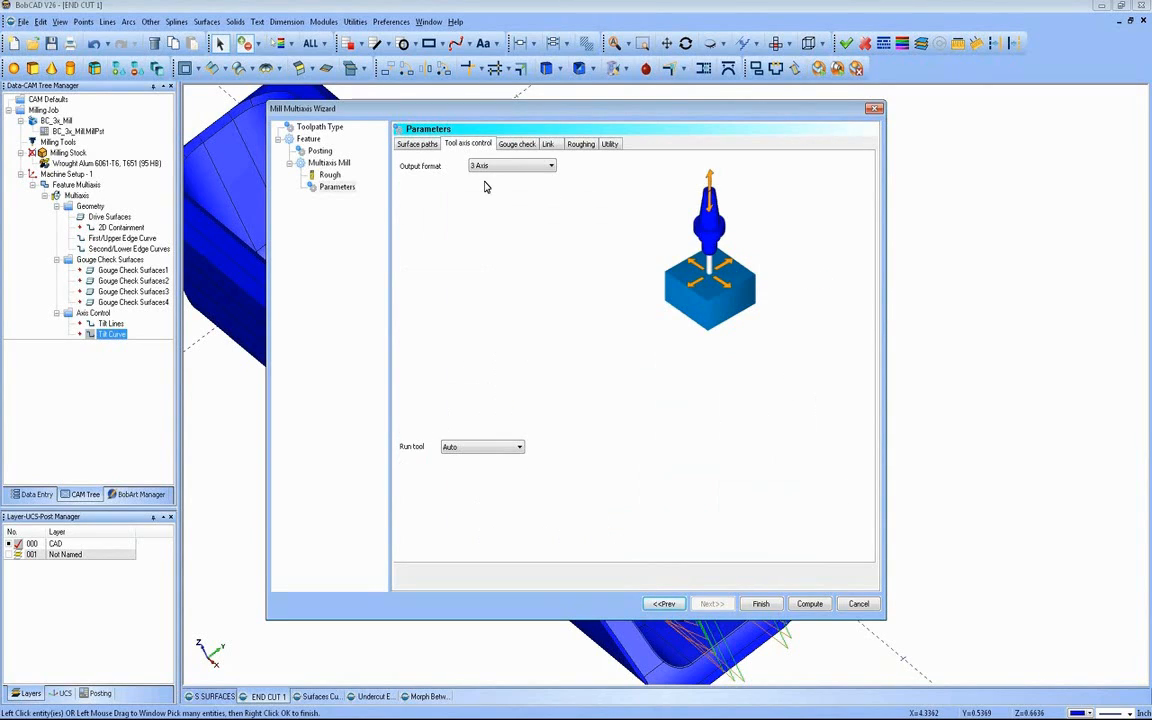
click(549, 145)
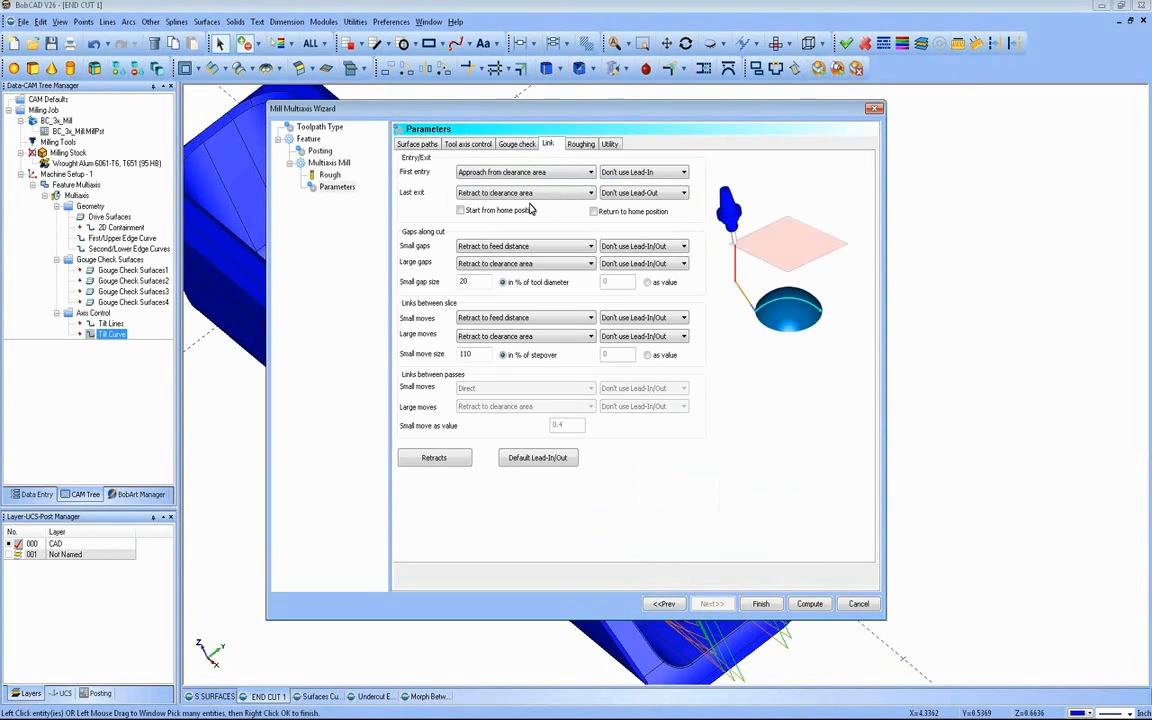
click(432, 455)
drag(579, 230, 559, 238)
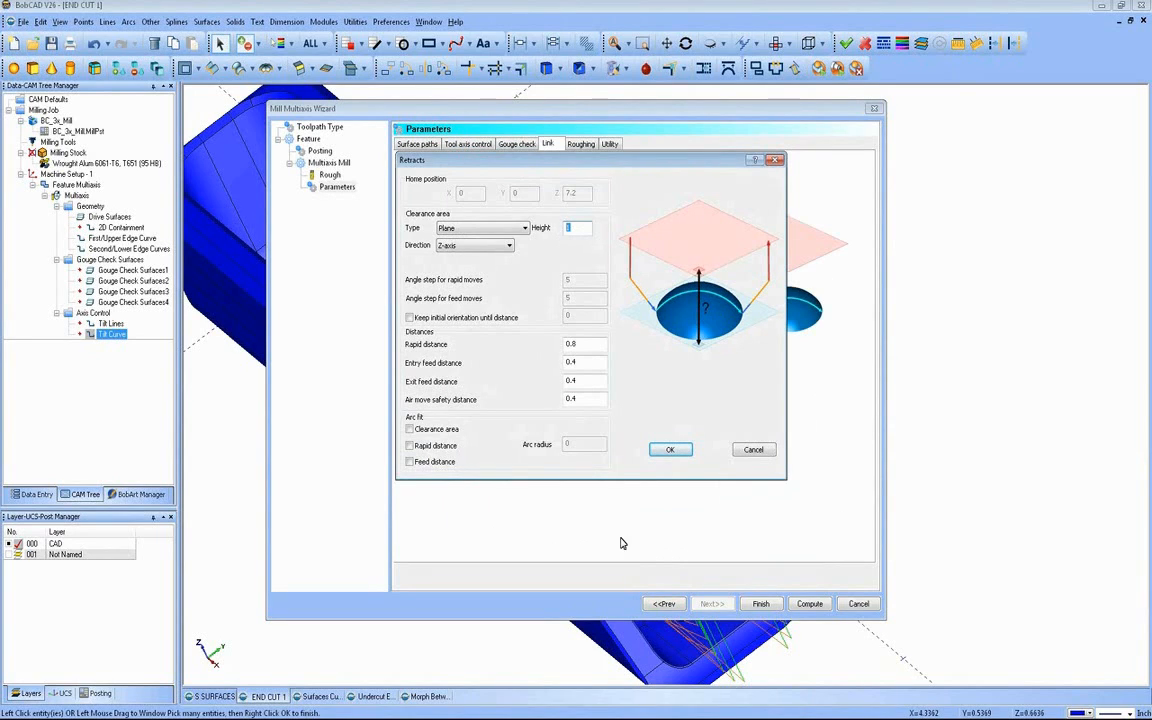
click(669, 450)
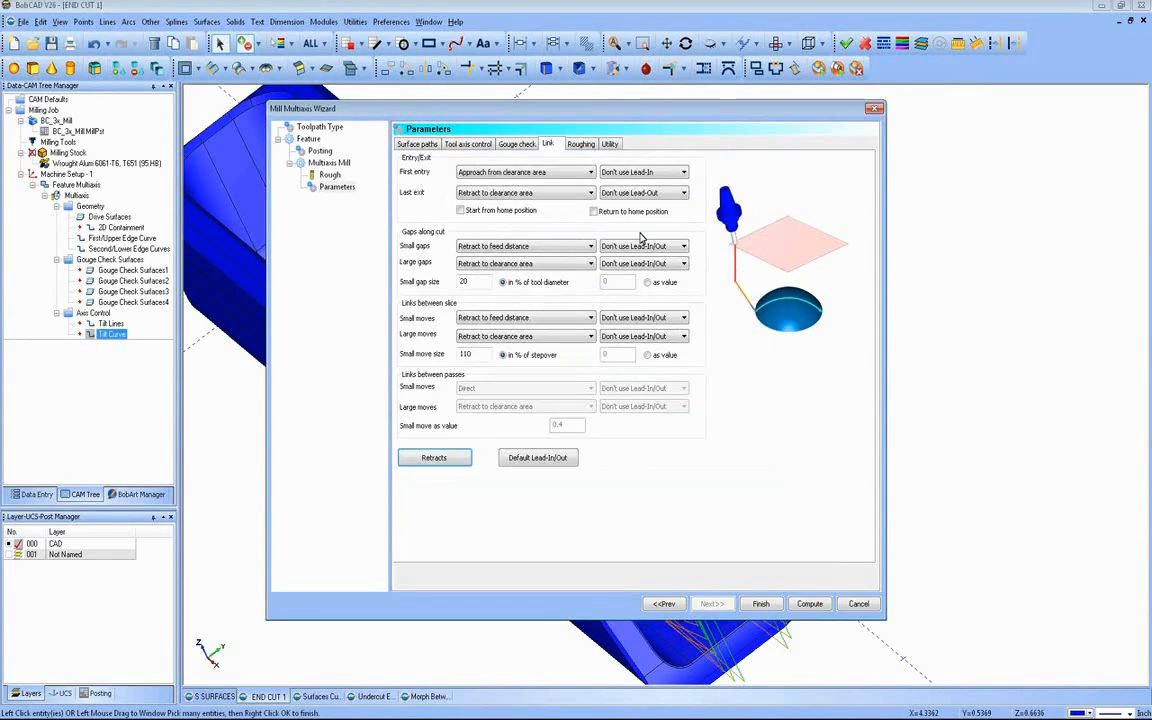
click(589, 146)
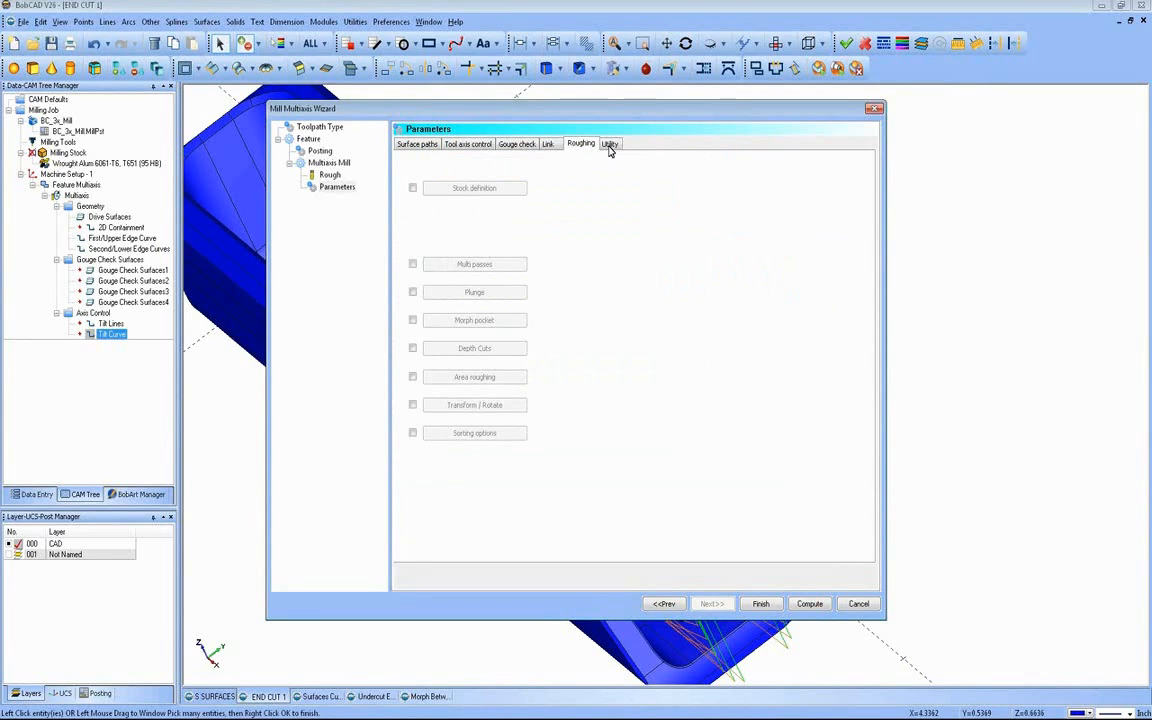
click(609, 145)
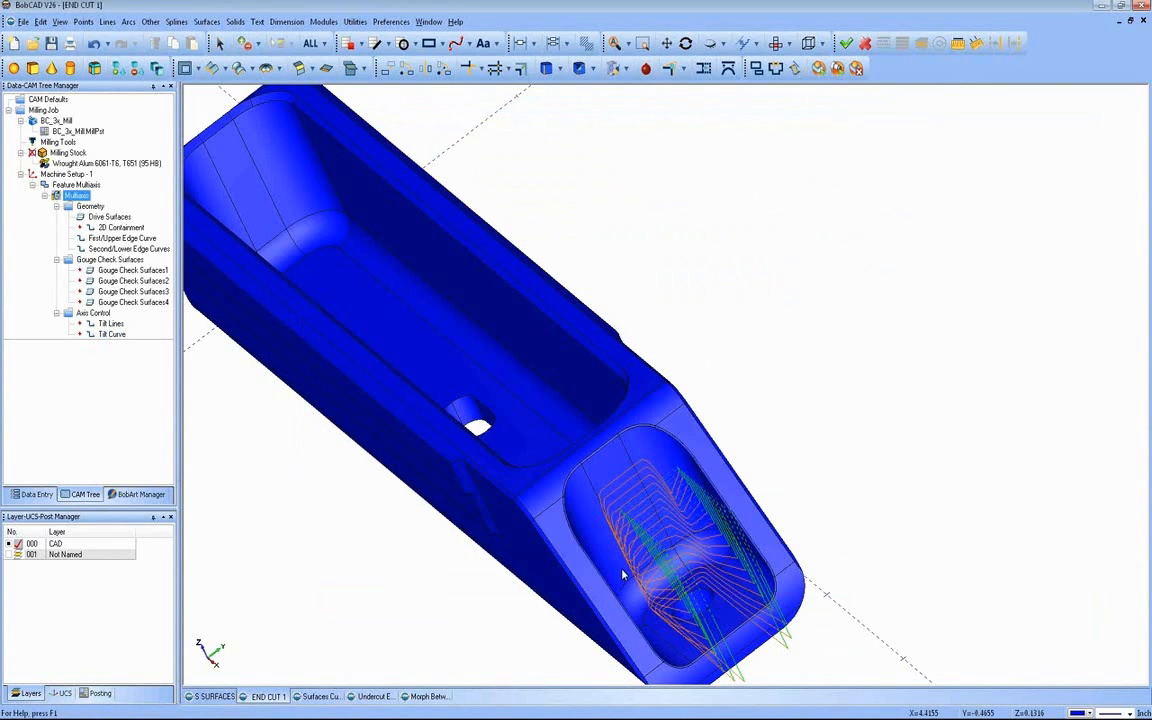
Step: Examine how the morph between 2 curves toolpath follows the end pocket's surfaces
middle_drag(559, 511, 679, 414)
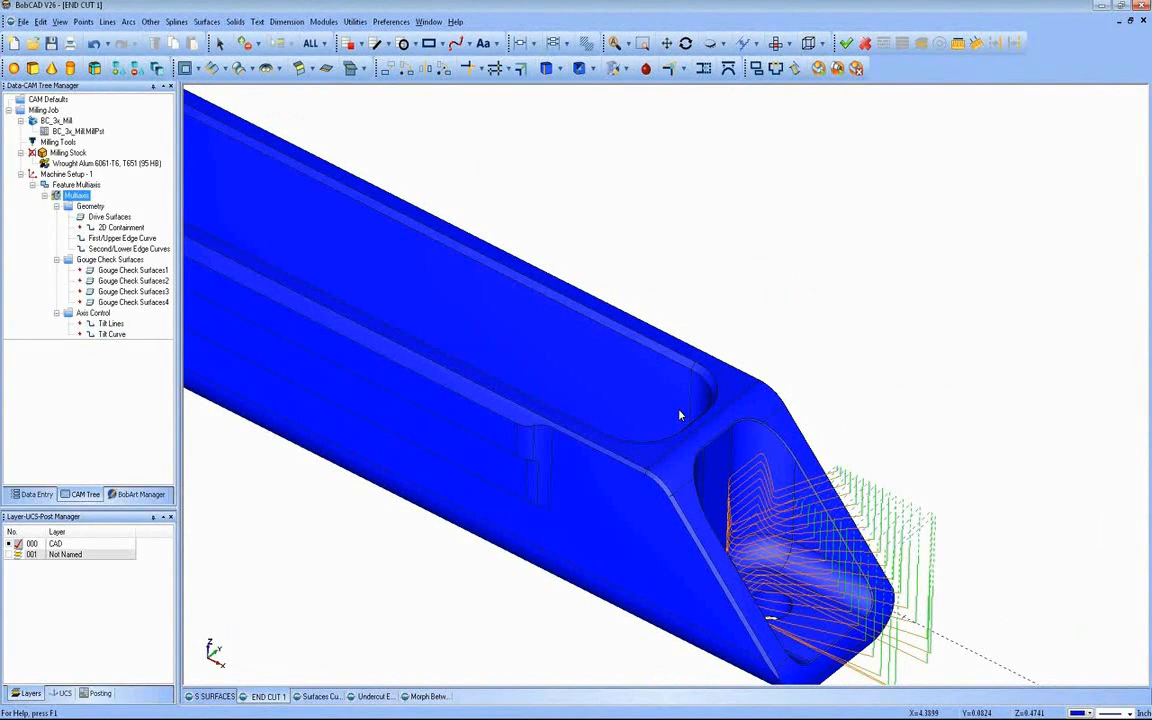
middle_drag(679, 414, 620, 460)
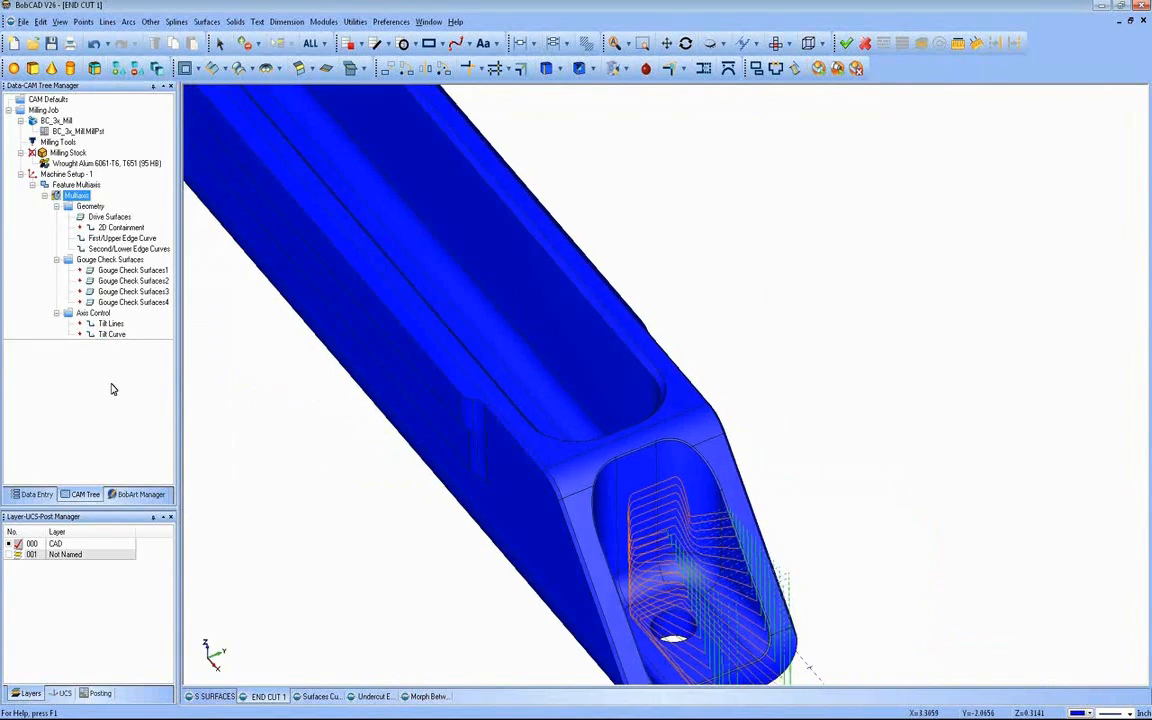
scroll(282, 427, up, 1)
scroll(284, 420, down, 3)
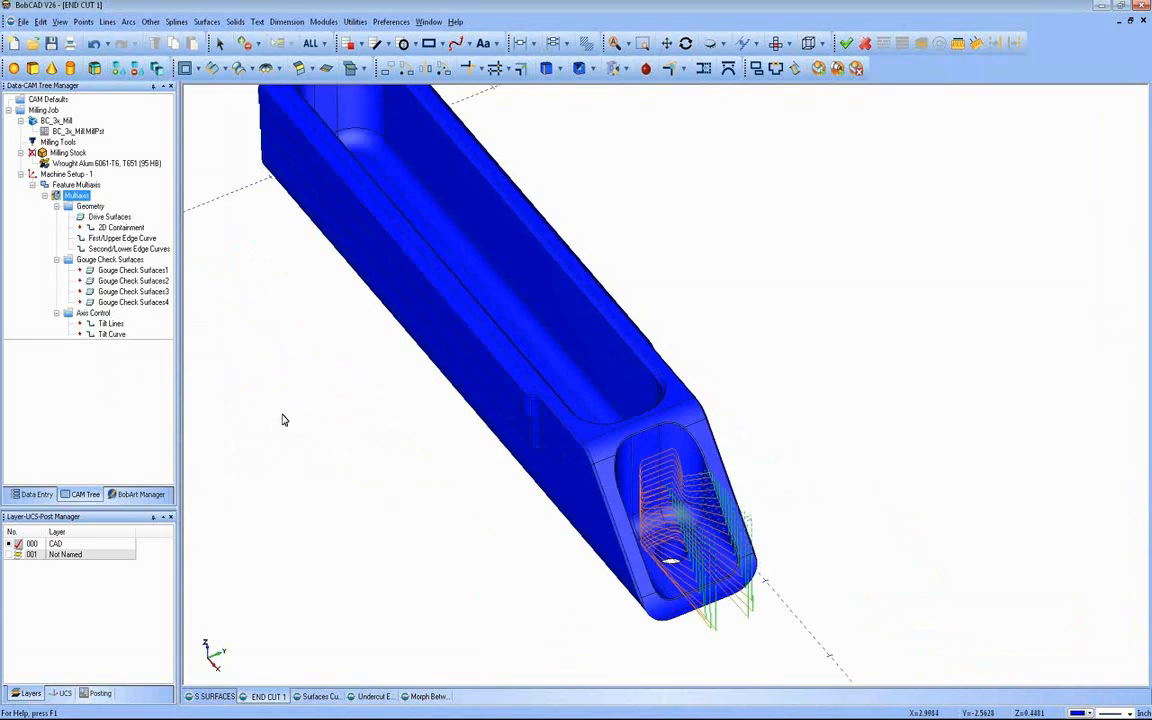
Step: Change the multiaxis feature's toolpath type to Parallel to multiple curves and open its surface paths parameters
right_click(80, 187)
click(92, 197)
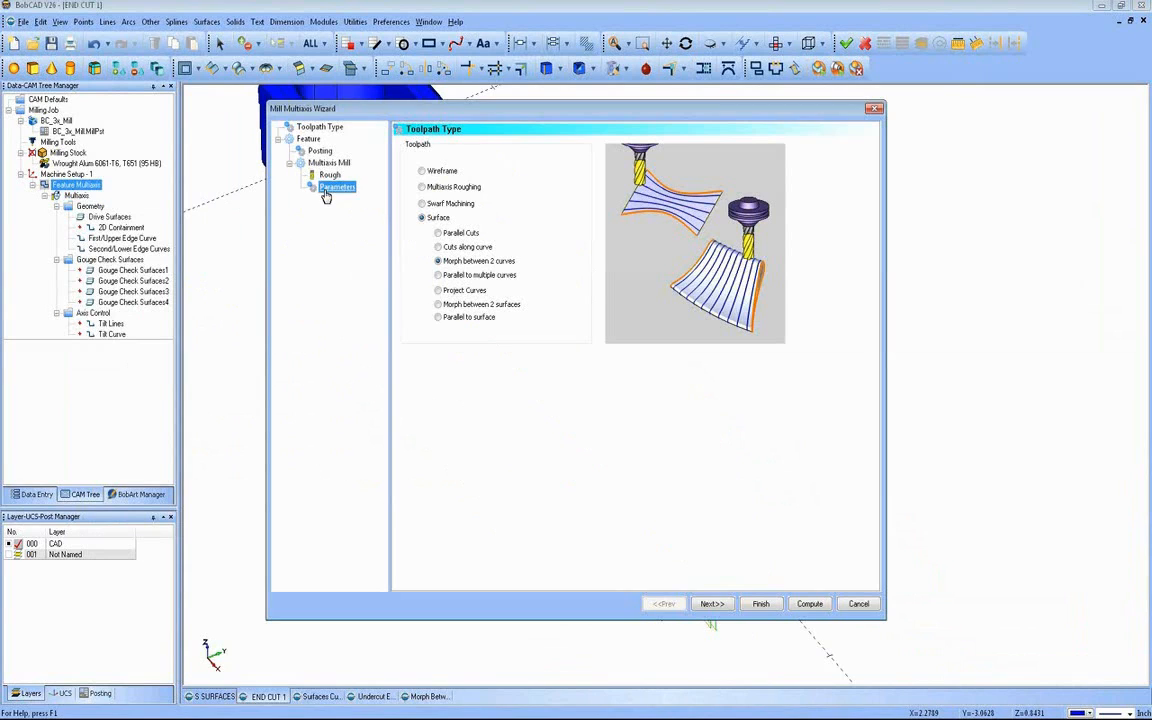
click(287, 125)
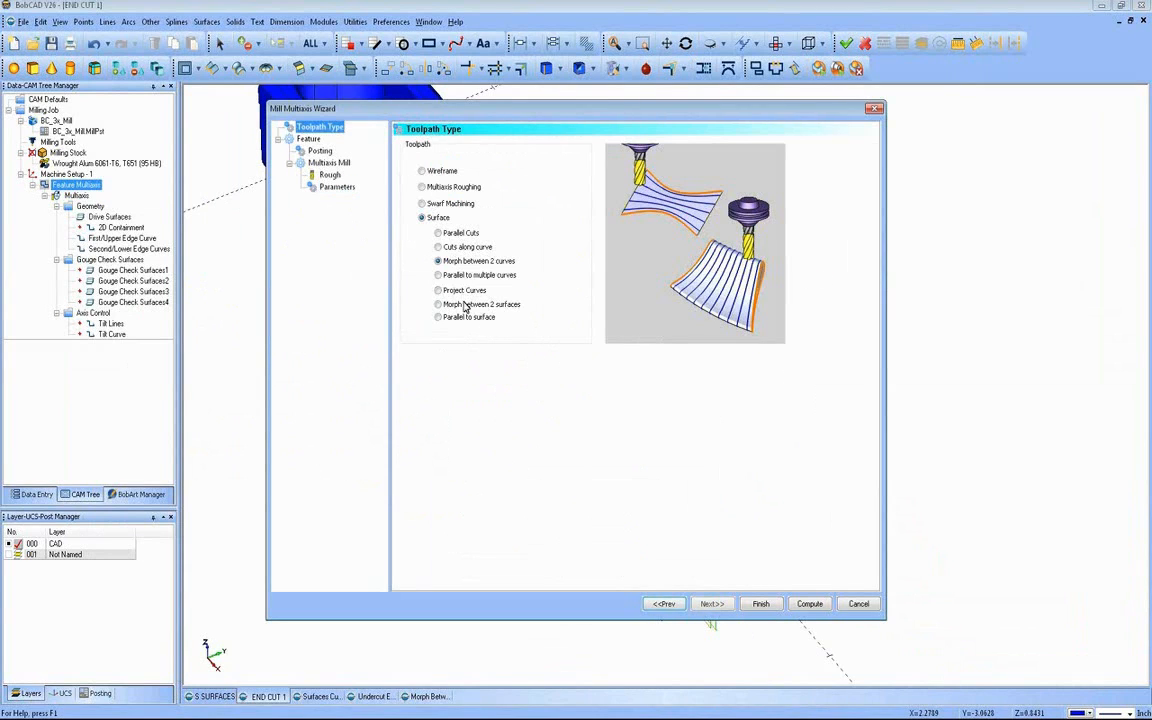
click(465, 275)
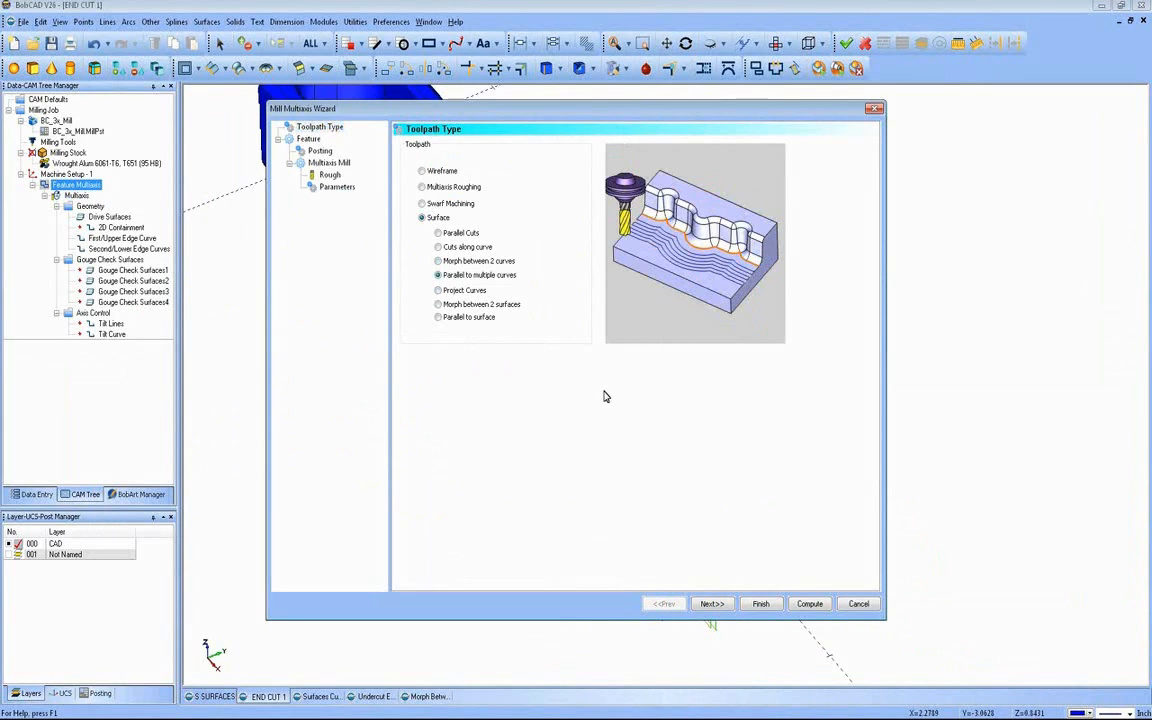
click(714, 604)
click(712, 604)
click(715, 604)
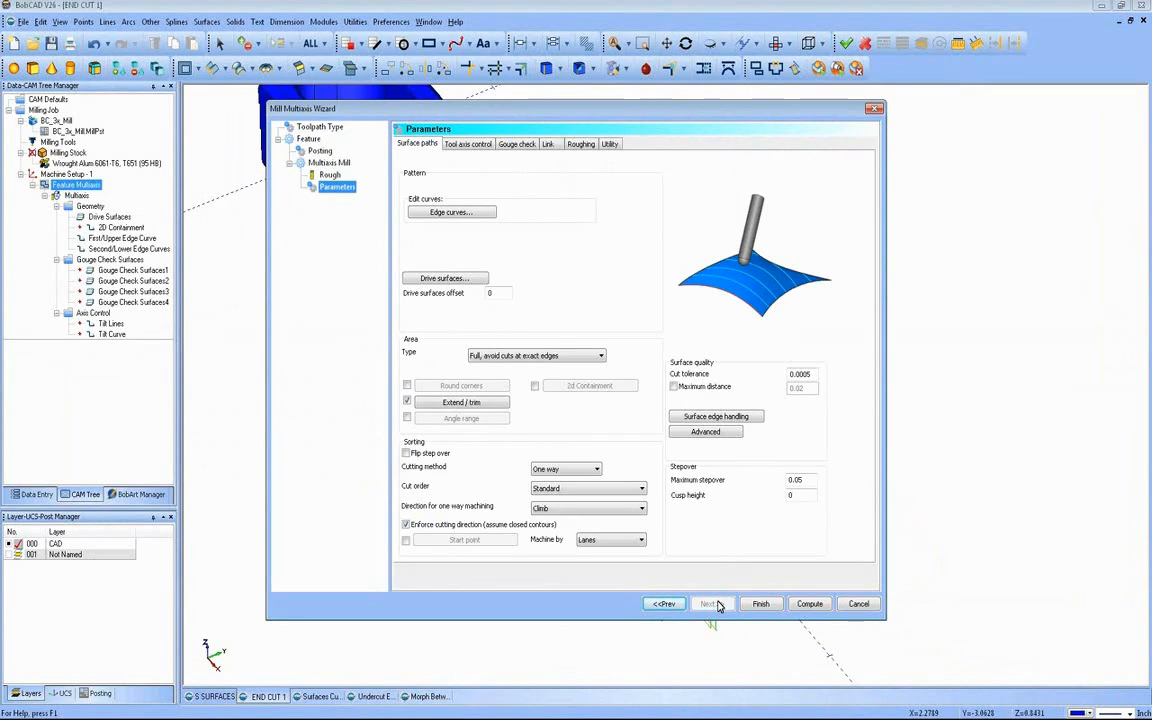
Step: Assign the U-shaped chain of edges around the end pocket's floor as the edge curves for the parallel toolpath
click(447, 211)
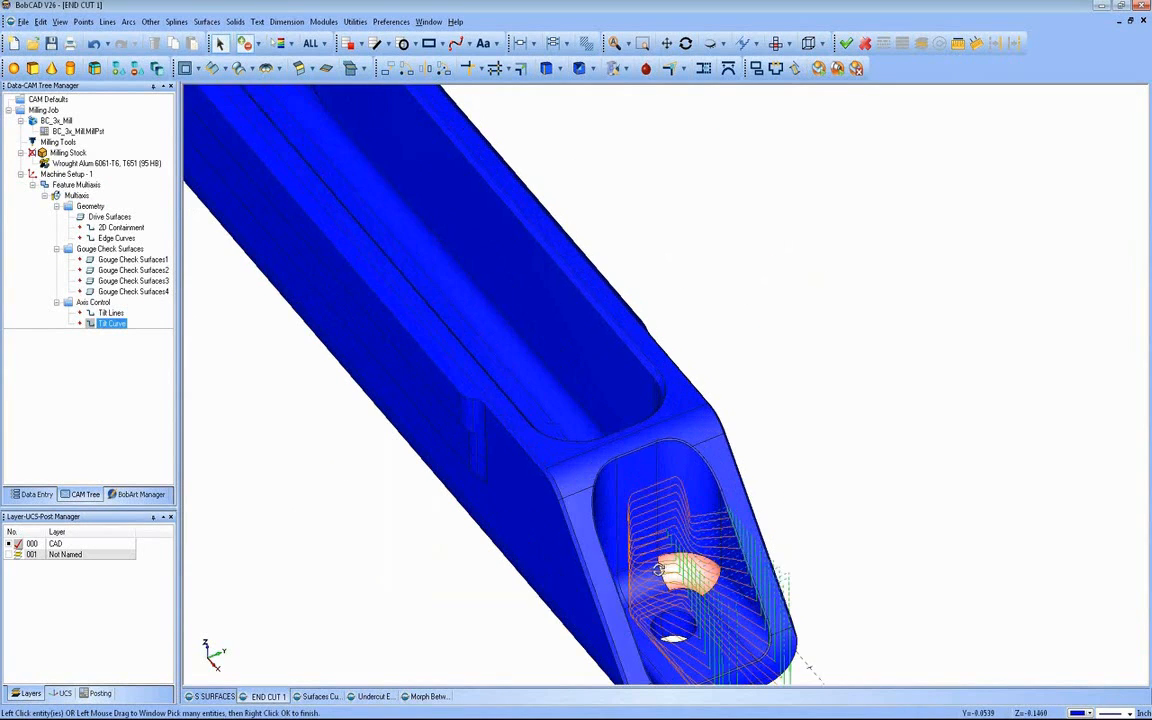
middle_drag(659, 569, 540, 520)
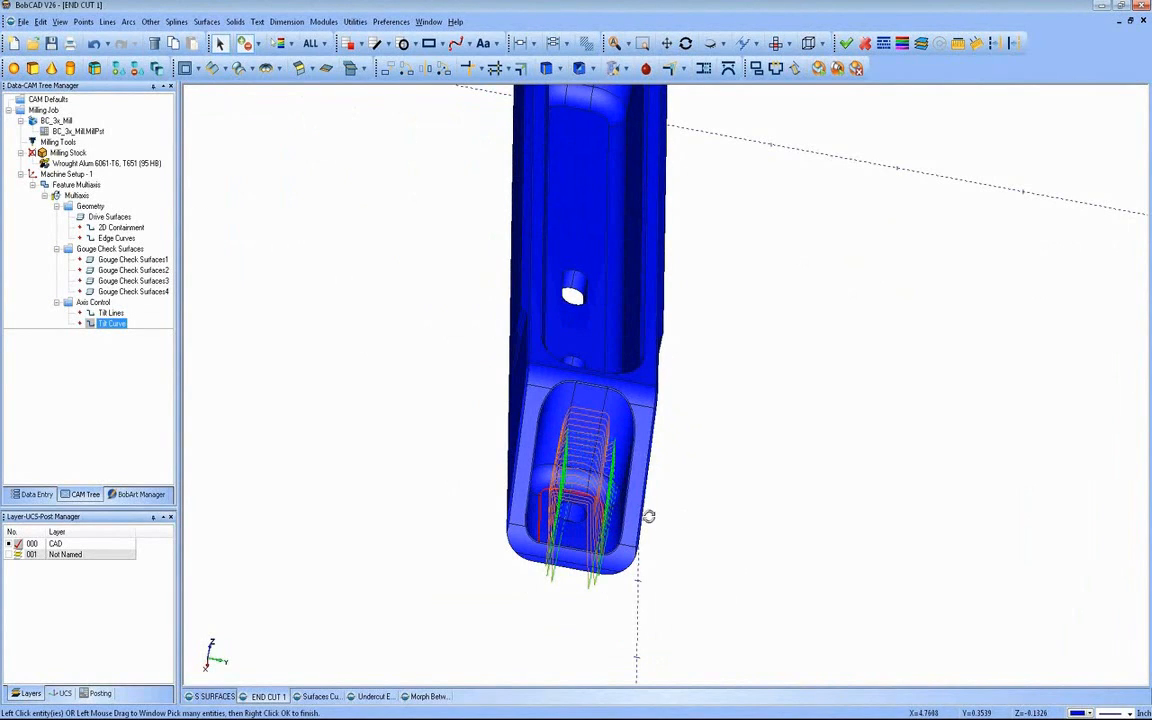
middle_drag(648, 514, 411, 417)
right_click(411, 416)
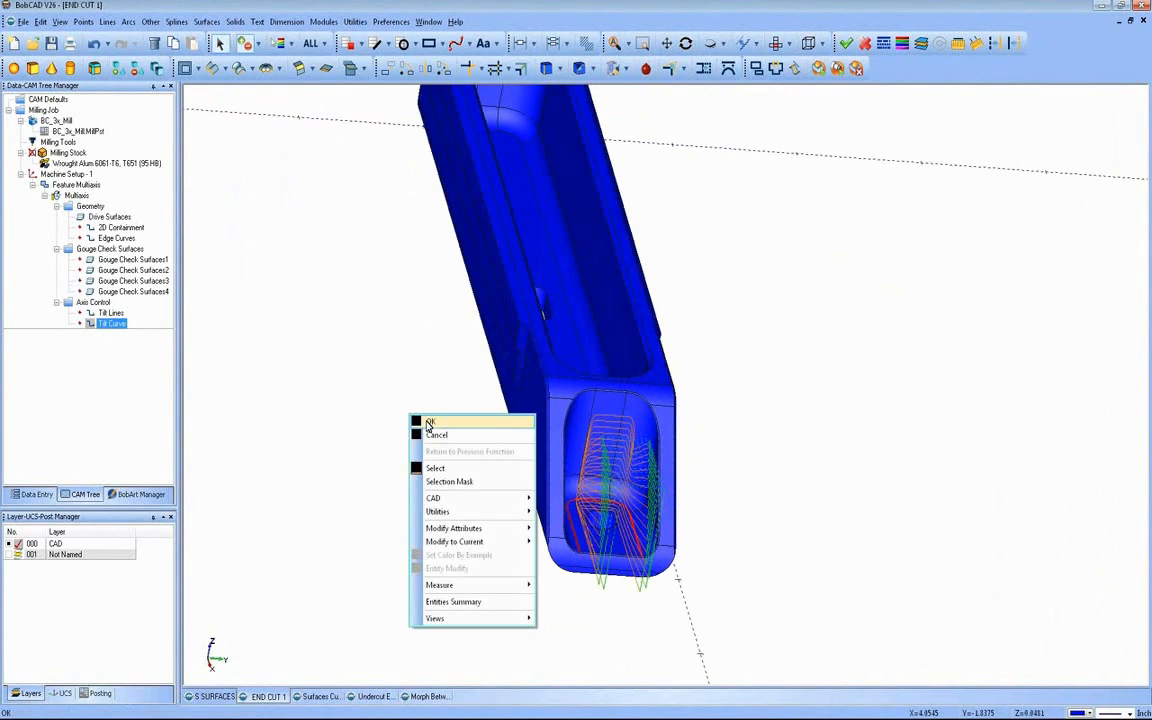
click(430, 424)
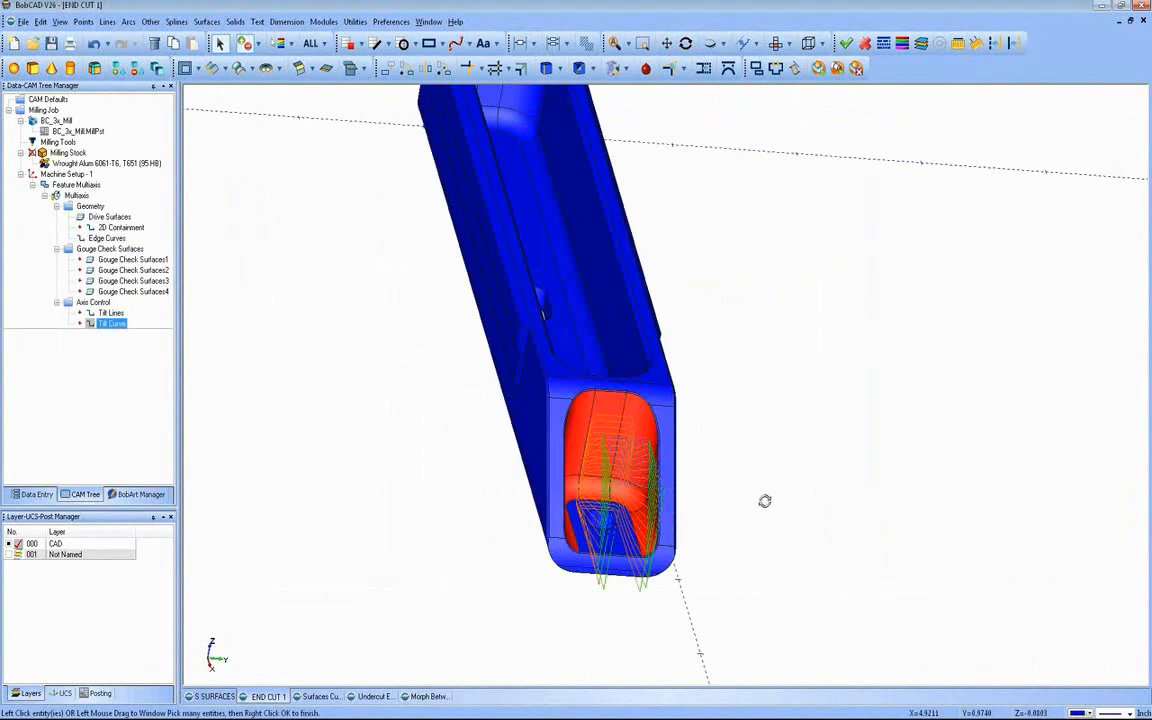
Step: Check the end pocket faces assigned as drive surfaces and return to the parameters with the selection kept
middle_drag(765, 501, 750, 502)
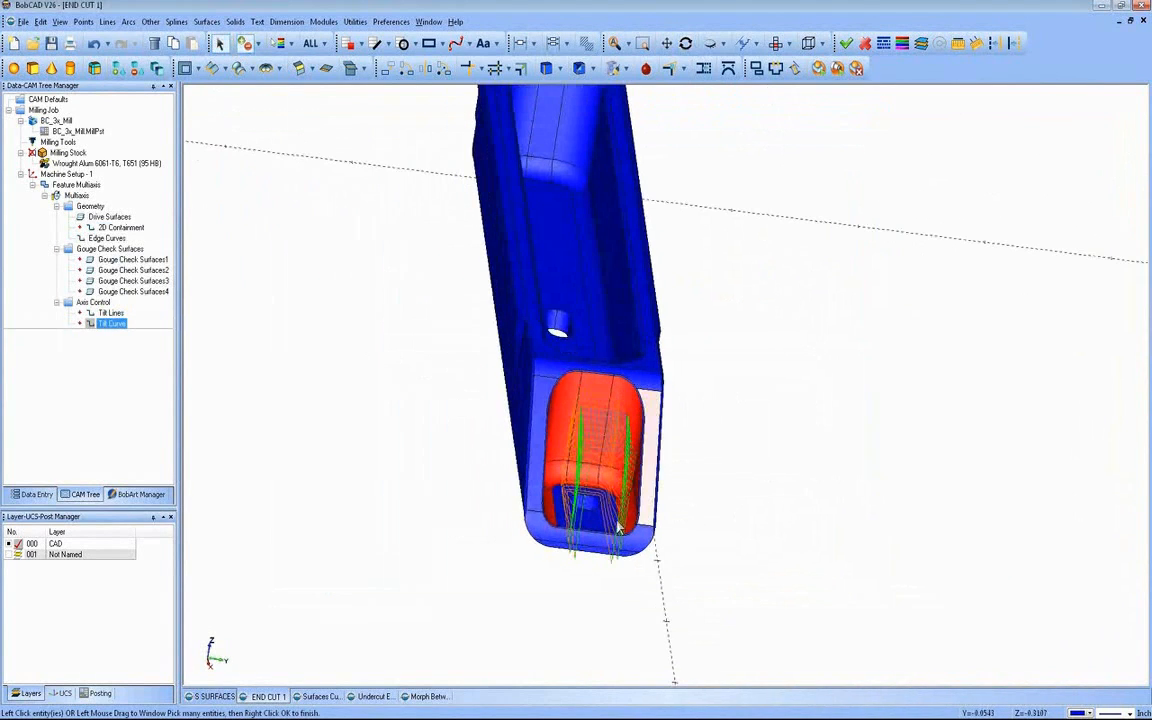
right_click(340, 430)
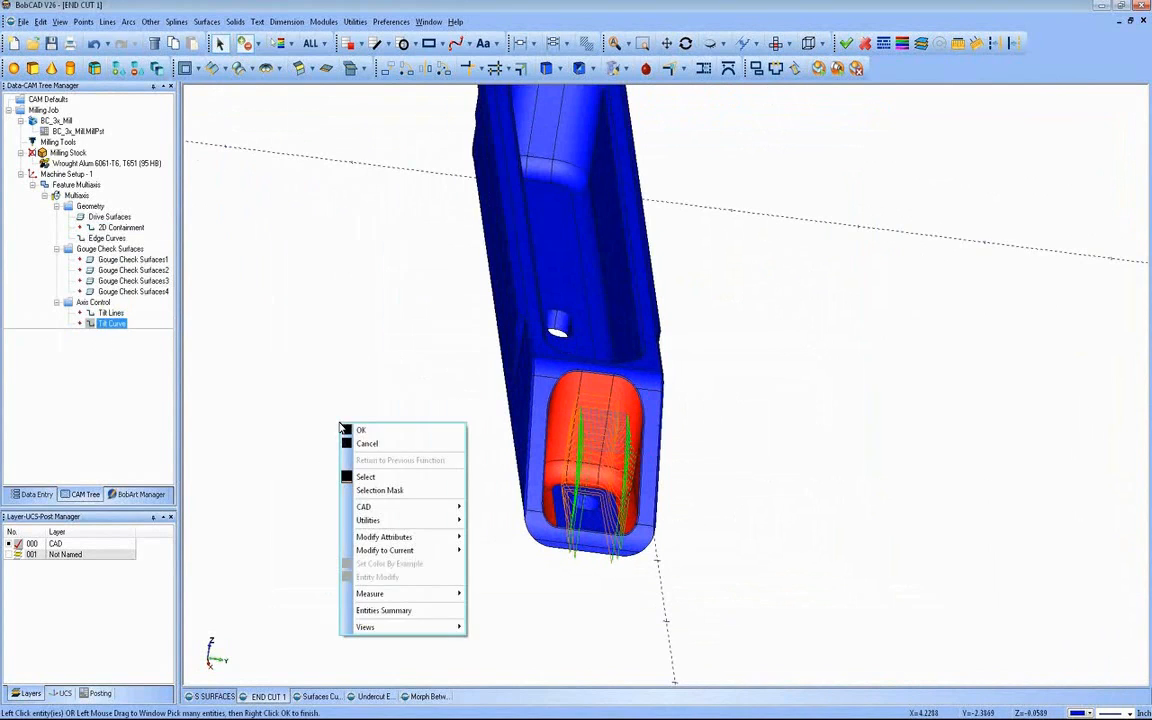
click(363, 433)
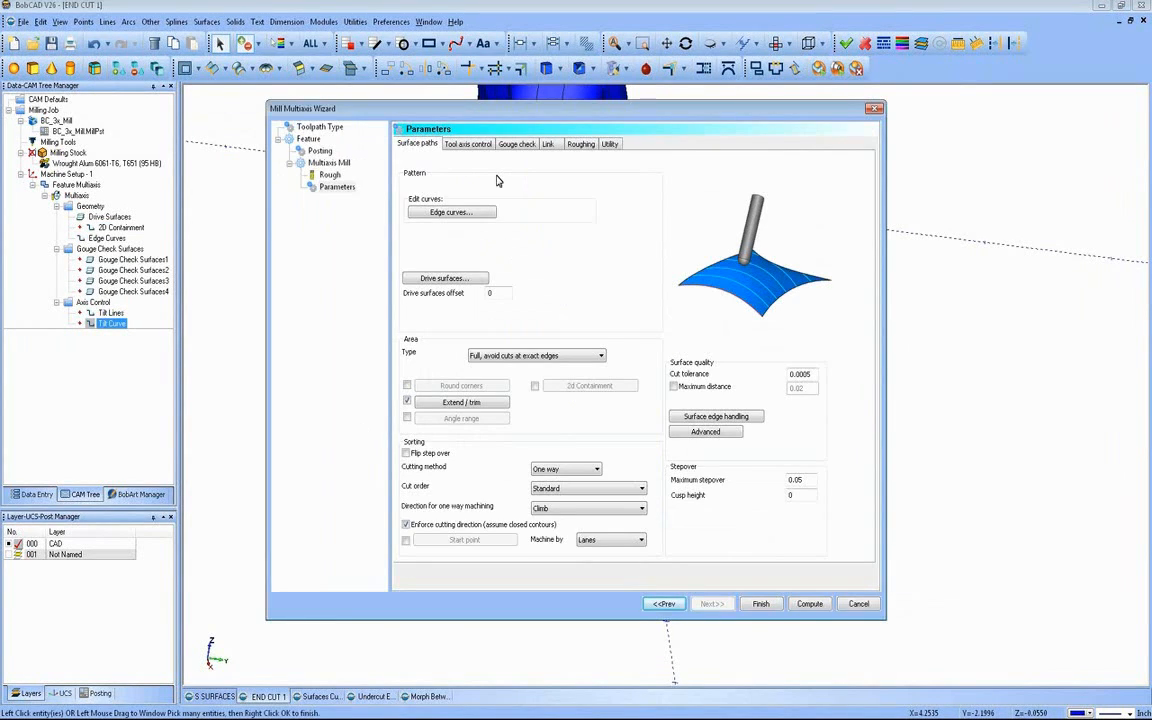
Step: Review the tool axis control and link parameters, and compute the Parallel to multiple curves toolpath
click(484, 146)
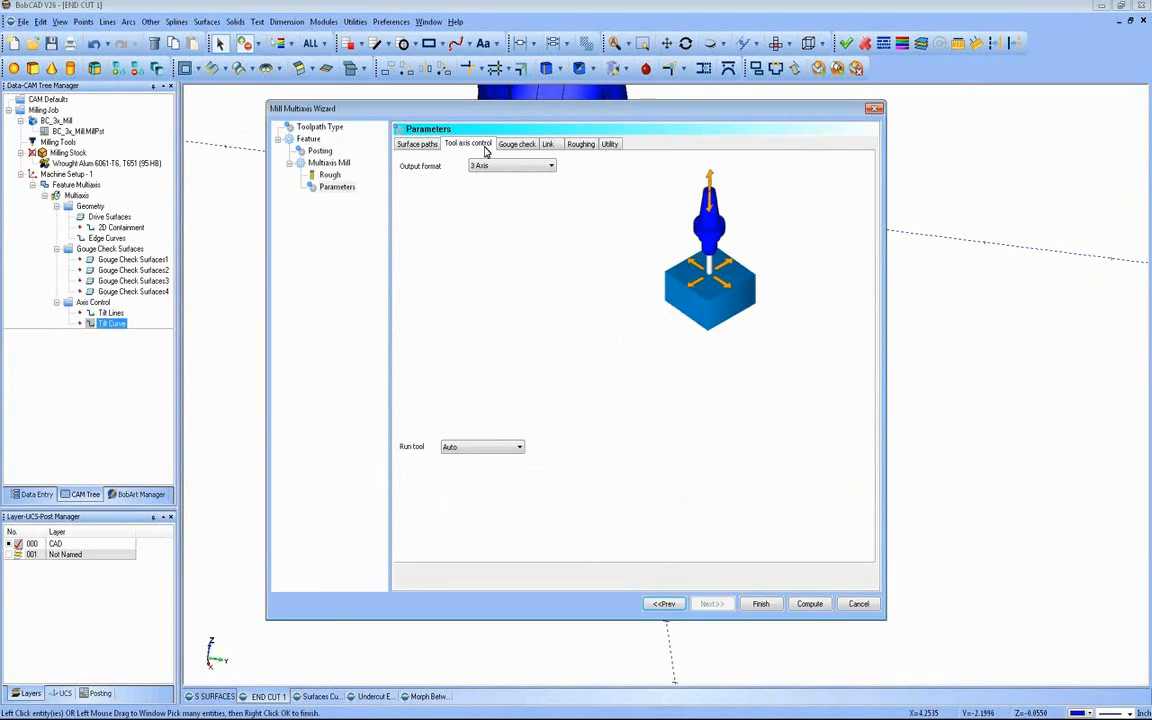
click(547, 144)
click(809, 604)
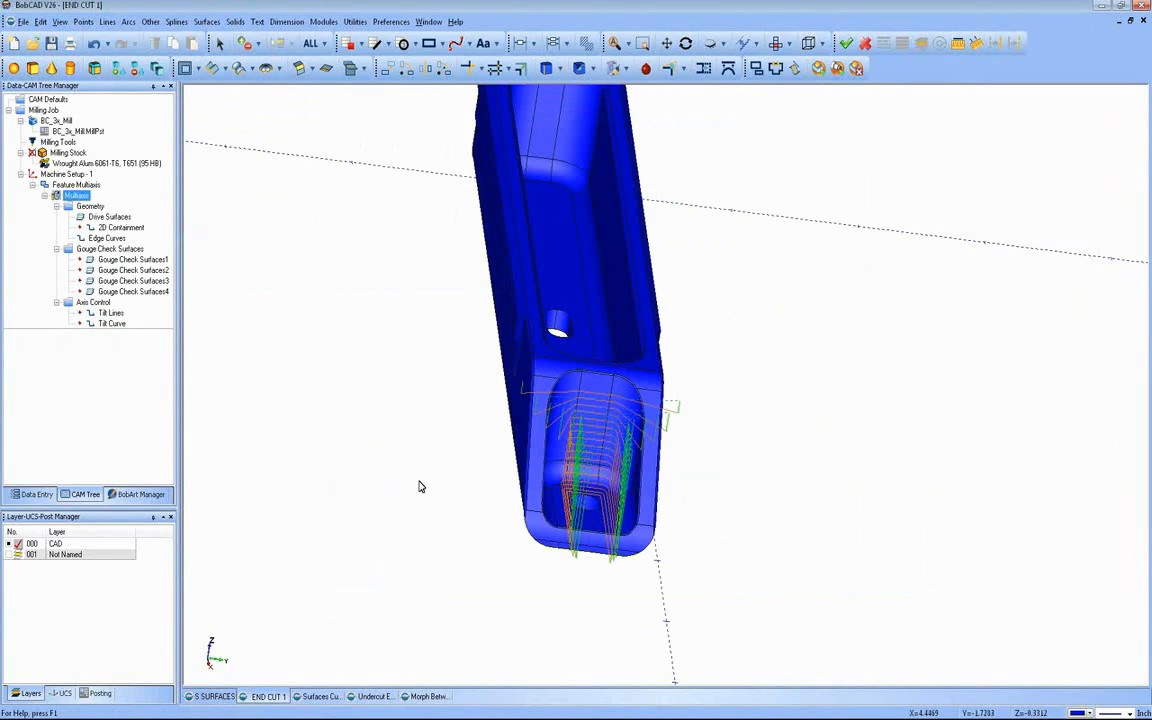
Step: Examine from several angles how the parallel to multiple curves toolpath runs through and beyond the end pocket
middle_drag(311, 465, 478, 463)
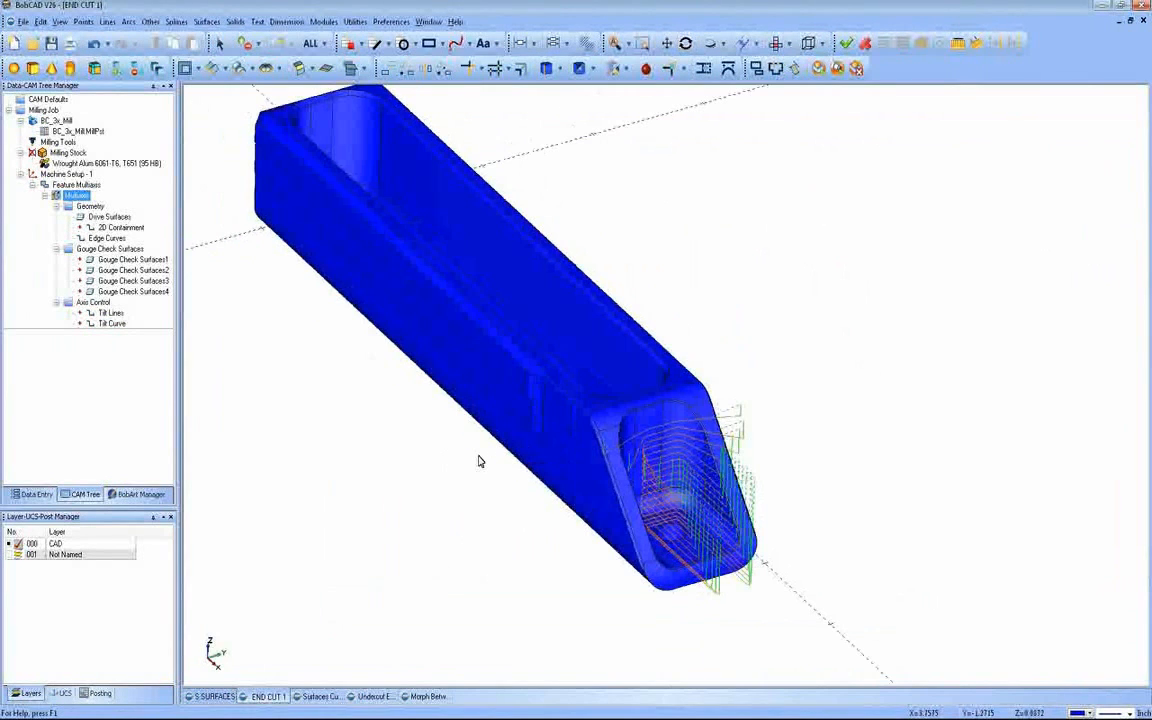
mouse_move(807, 438)
middle_down()
mouse_move(730, 453)
mouse_move(617, 424)
mouse_move(831, 455)
mouse_move(895, 481)
mouse_move(882, 455)
mouse_move(796, 433)
middle_up()
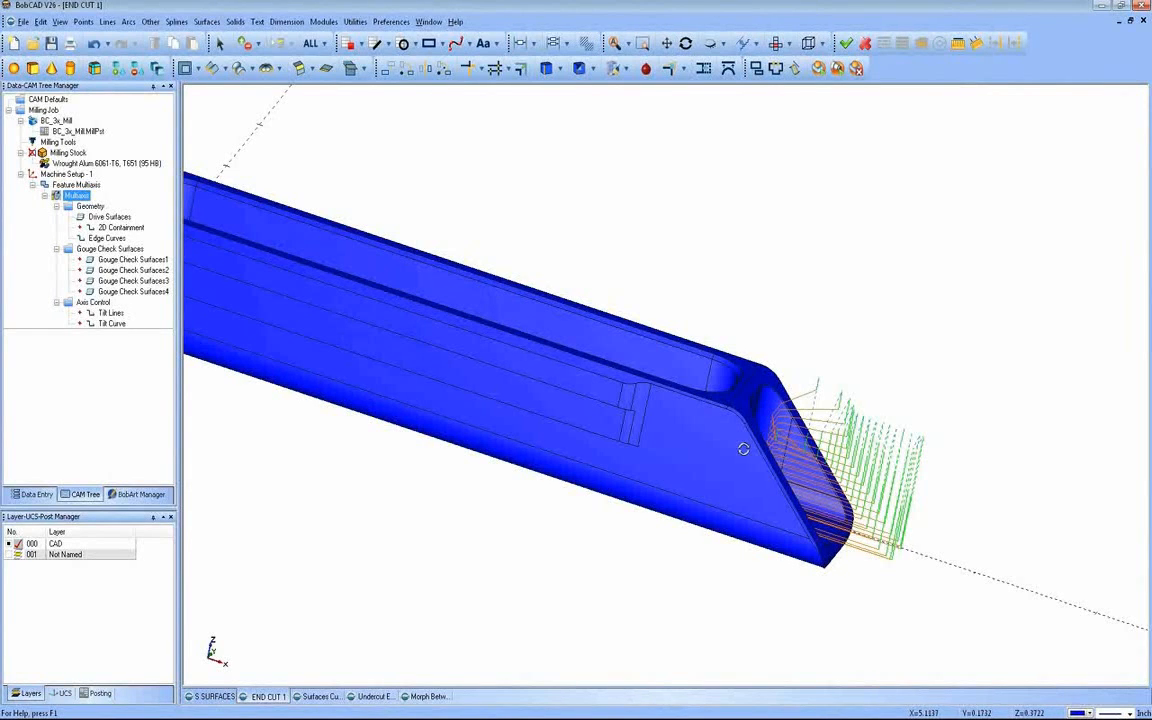
middle_drag(743, 445, 684, 447)
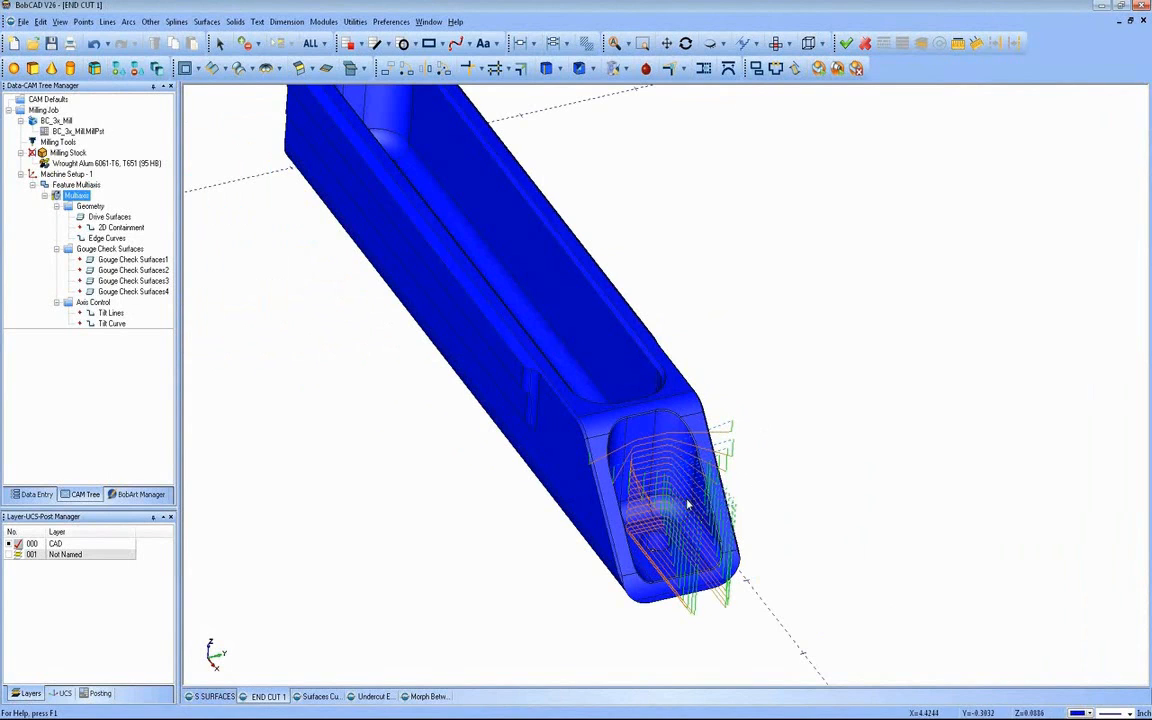
middle_drag(699, 512, 669, 490)
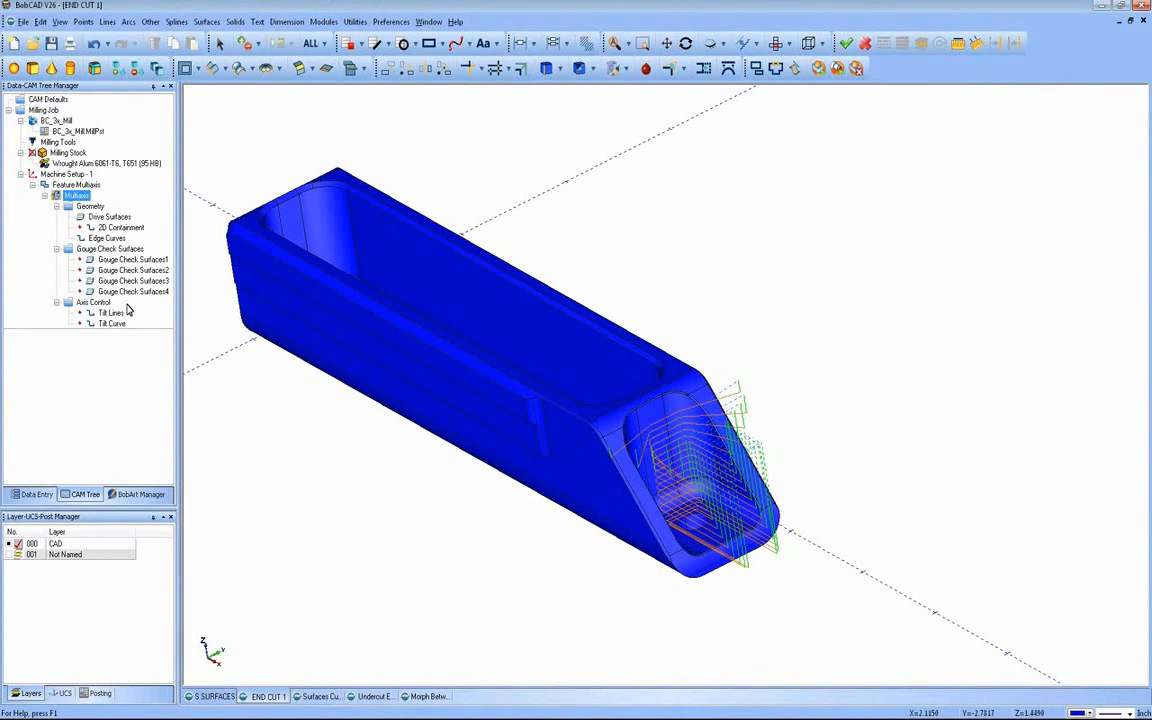
middle_drag(488, 396, 556, 398)
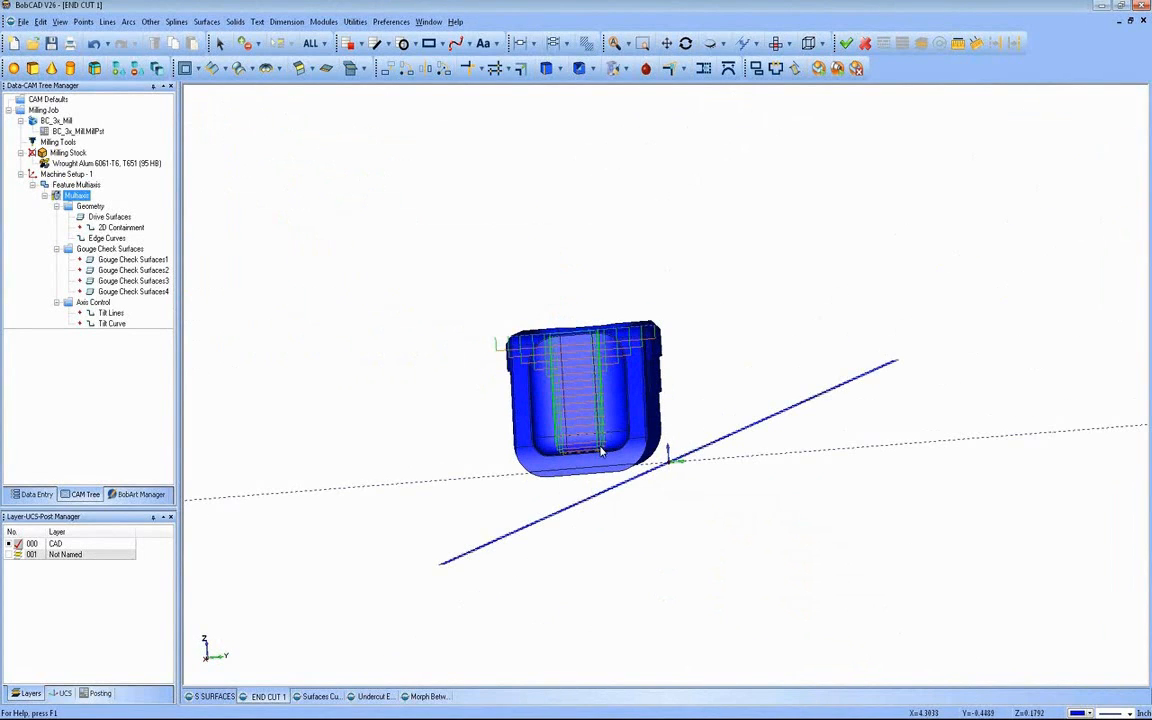
middle_drag(572, 405, 350, 311)
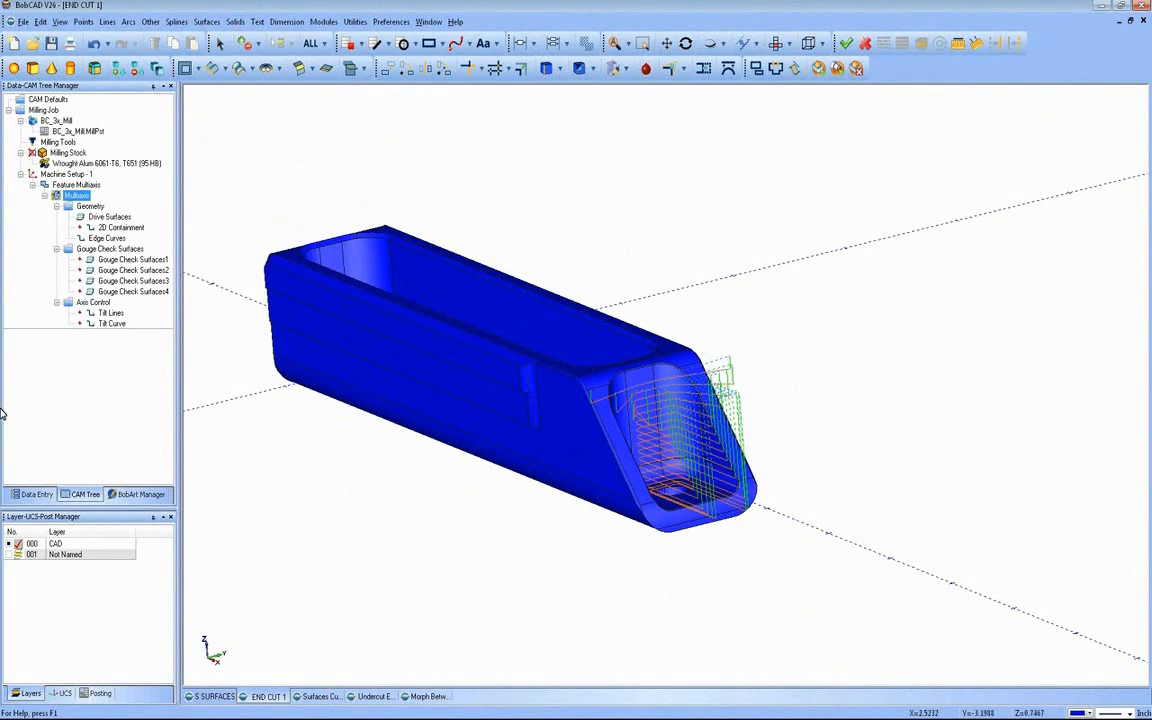
Step: Switch to the Morph Between 2 curves example file and examine the toolpath on the spiral flange around the cylinder
click(425, 698)
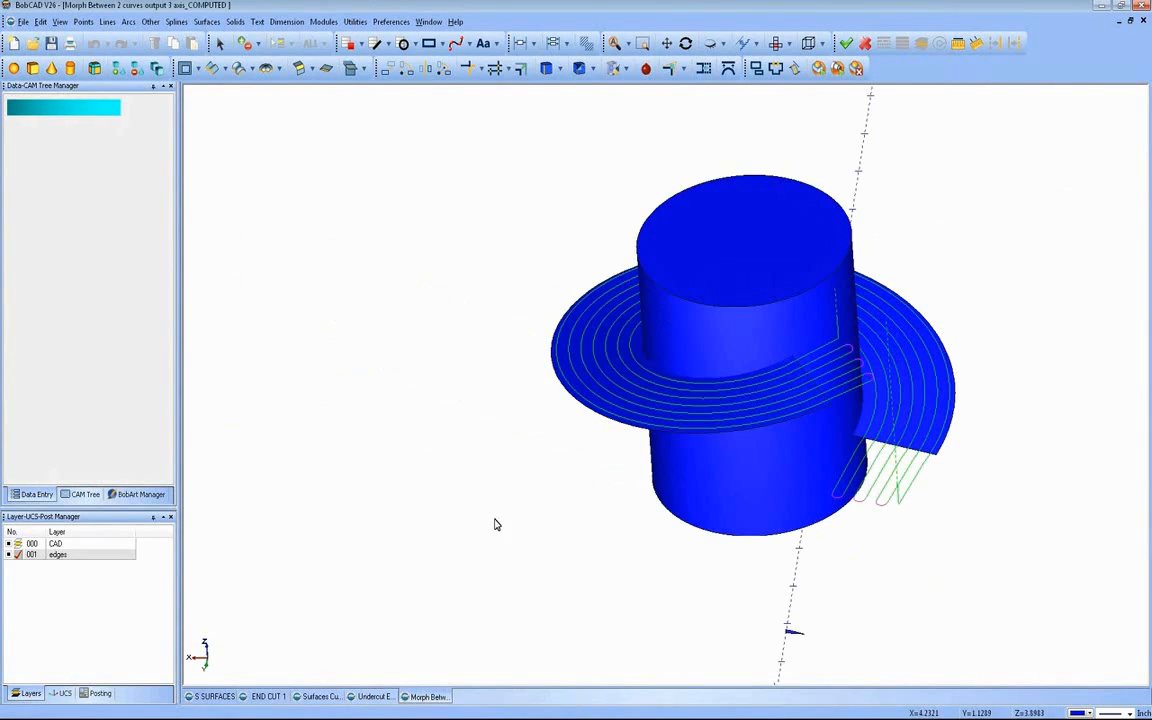
middle_drag(496, 525, 545, 532)
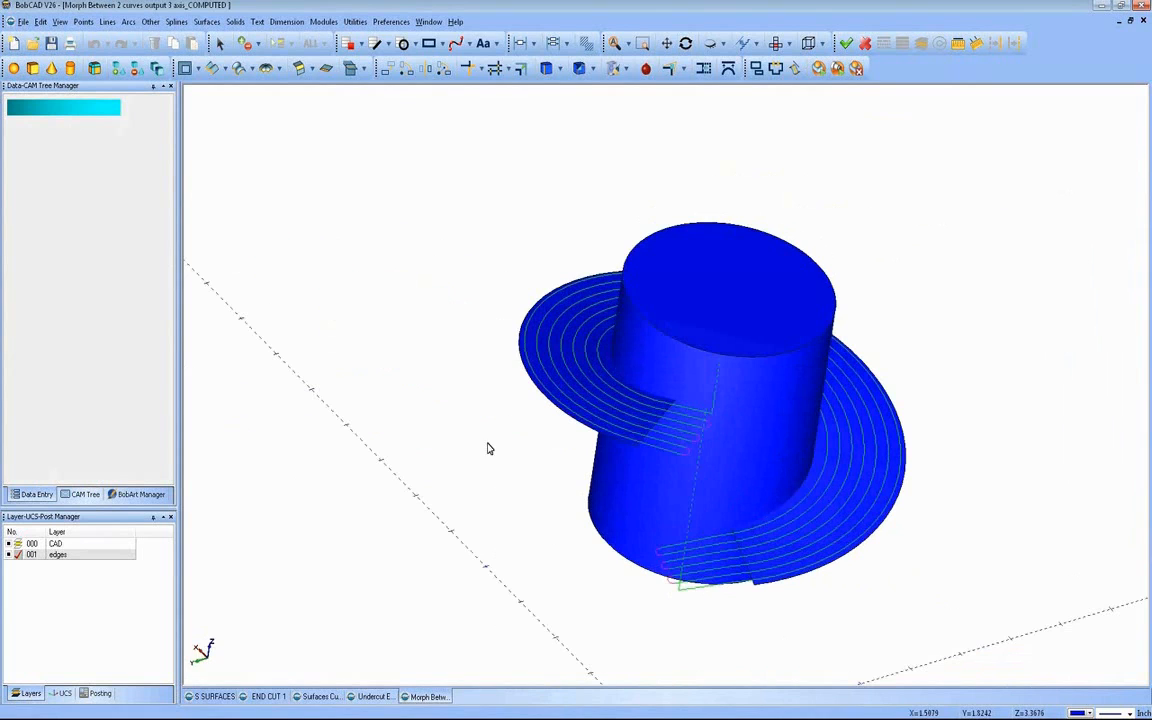
middle_drag(545, 444, 476, 419)
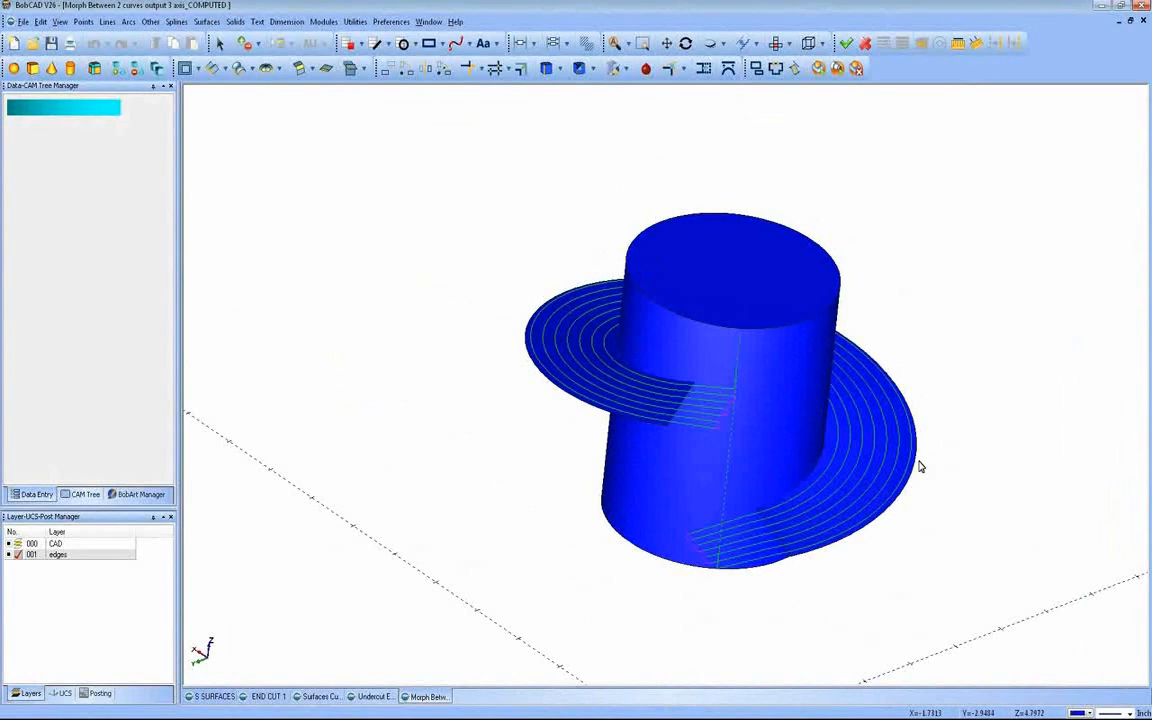
middle_drag(642, 404, 659, 432)
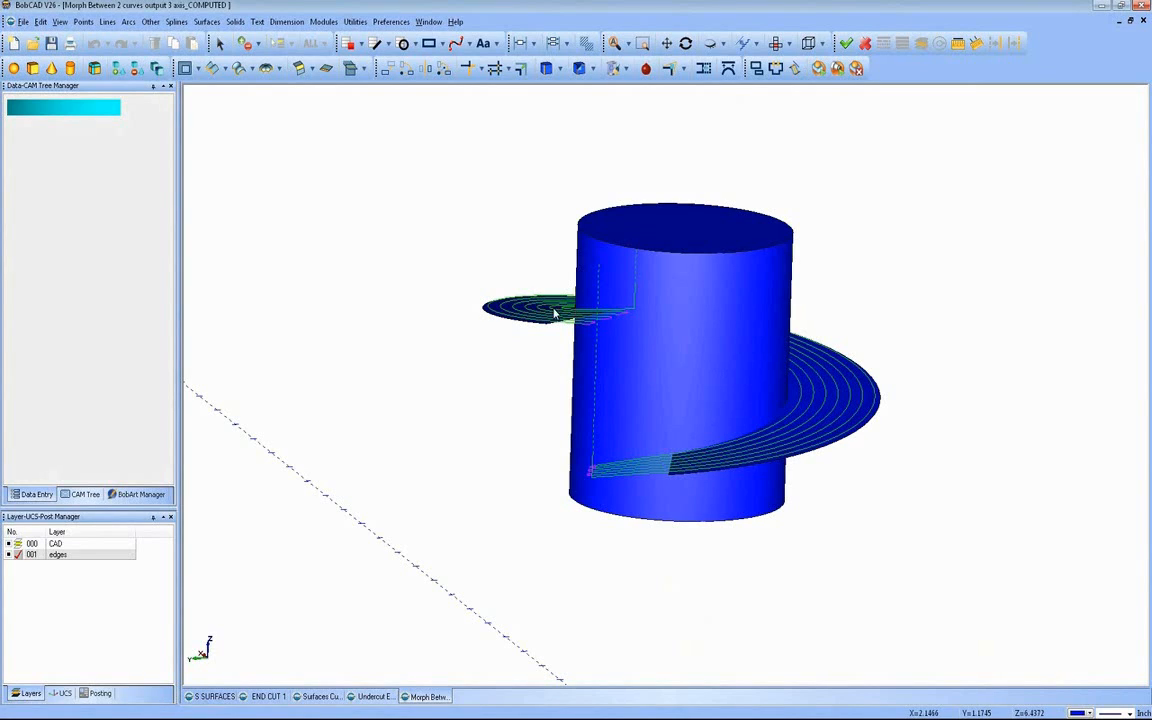
Step: Inspect the spiral flange toolpath from several angles, briefly display the first Multiaxis Mill toolpath for comparison, and blank it again
middle_drag(491, 512, 717, 463)
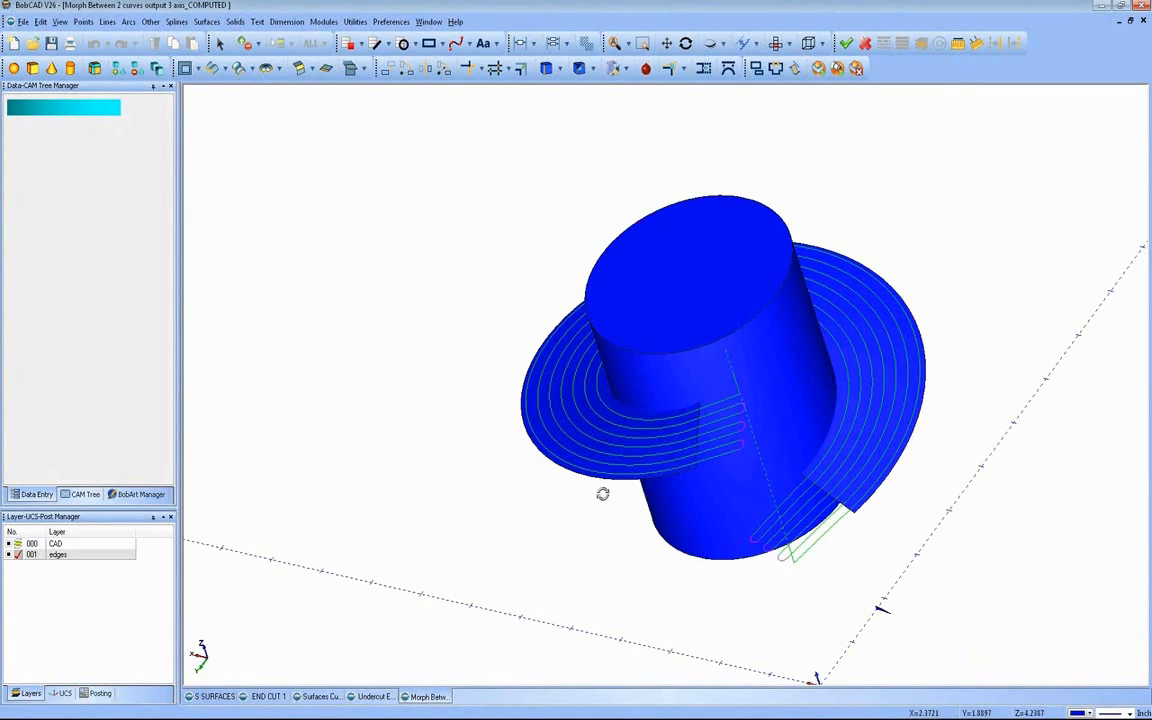
middle_drag(602, 494, 206, 586)
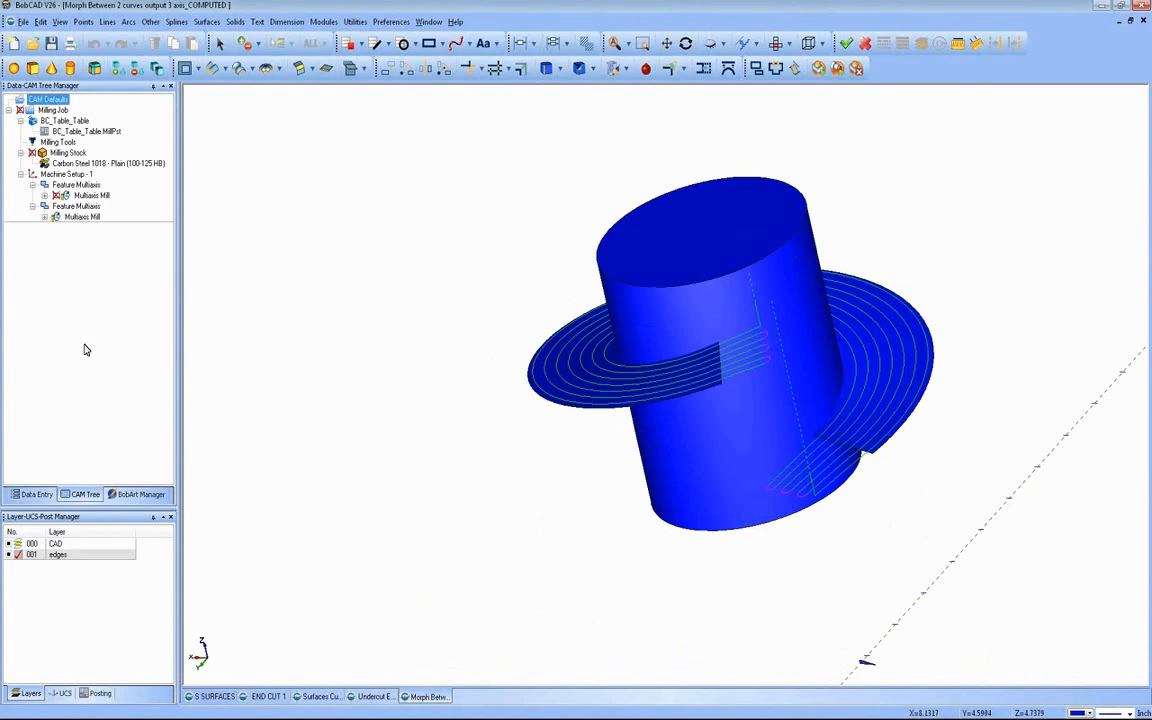
right_click(85, 195)
click(111, 279)
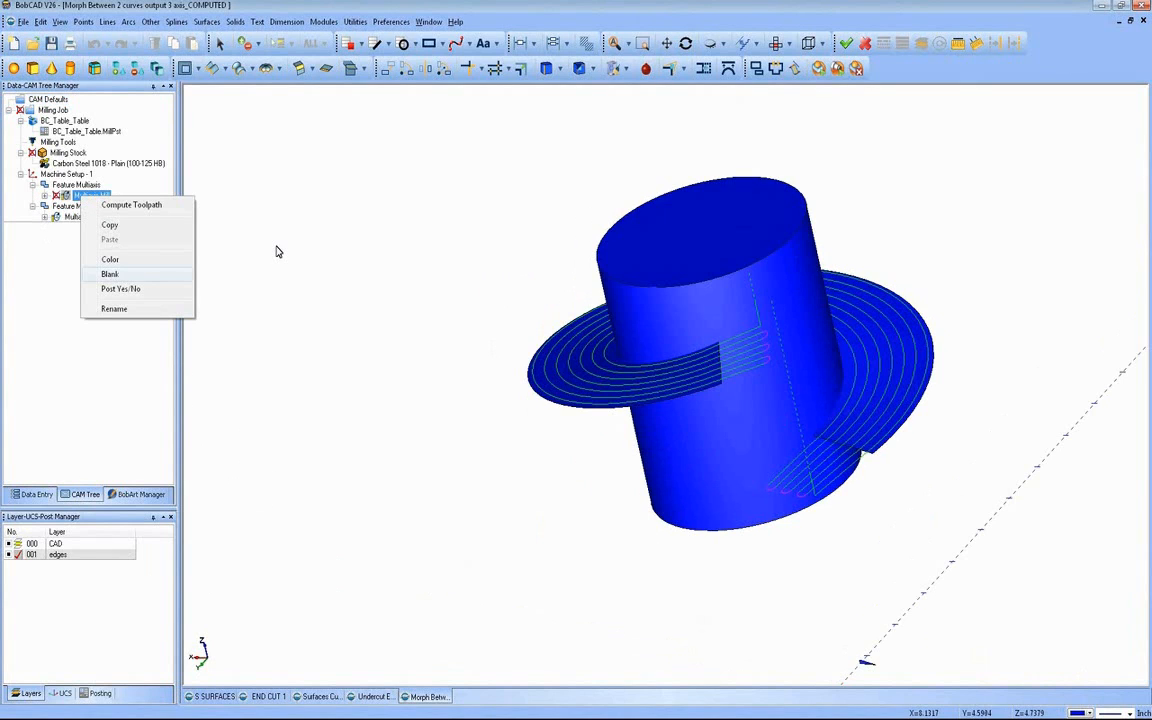
mouse_move(648, 370)
middle_down()
mouse_move(659, 425)
mouse_move(590, 384)
mouse_move(564, 338)
mouse_move(626, 336)
mouse_move(640, 350)
middle_up()
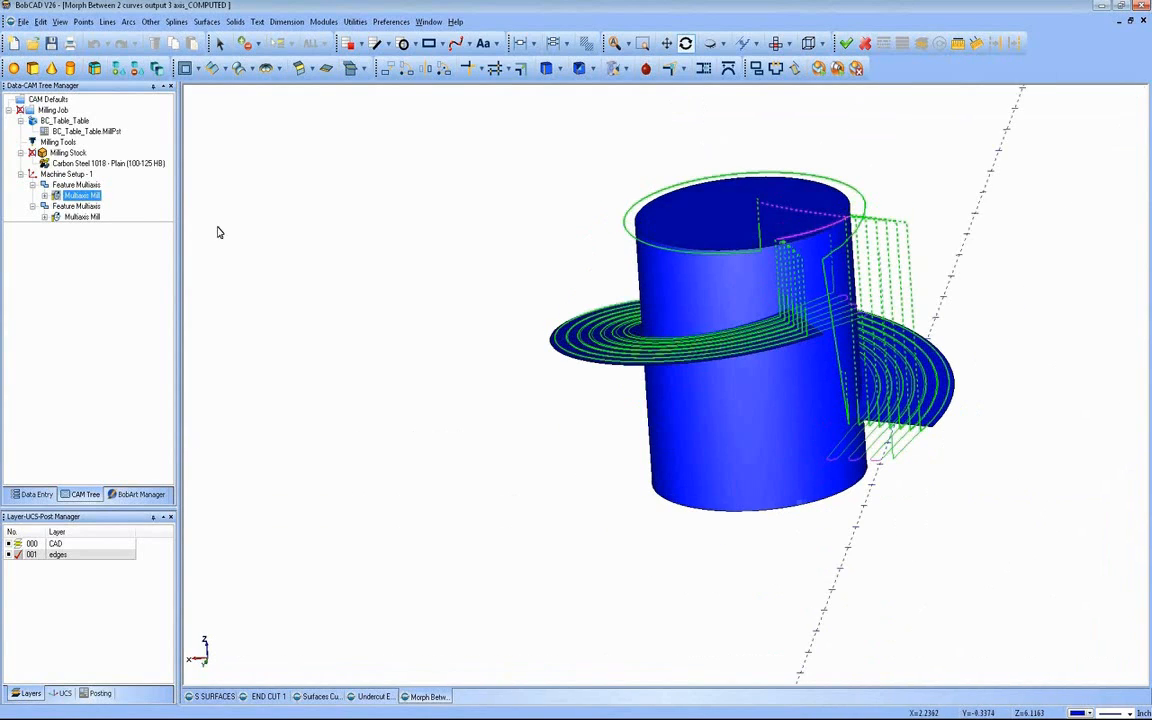
right_click(87, 196)
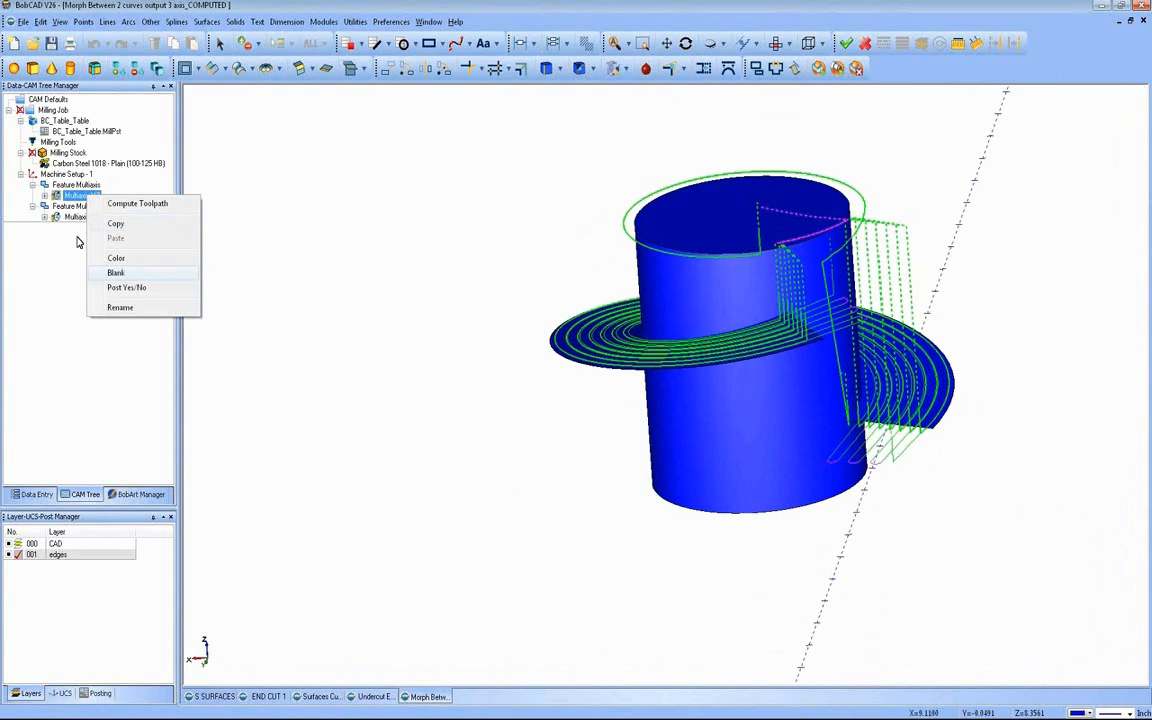
click(116, 272)
Step: Open the second multiaxis feature for editing and review its toolpath type, posting, multiaxis post and tool settings through to the parameters
click(44, 217)
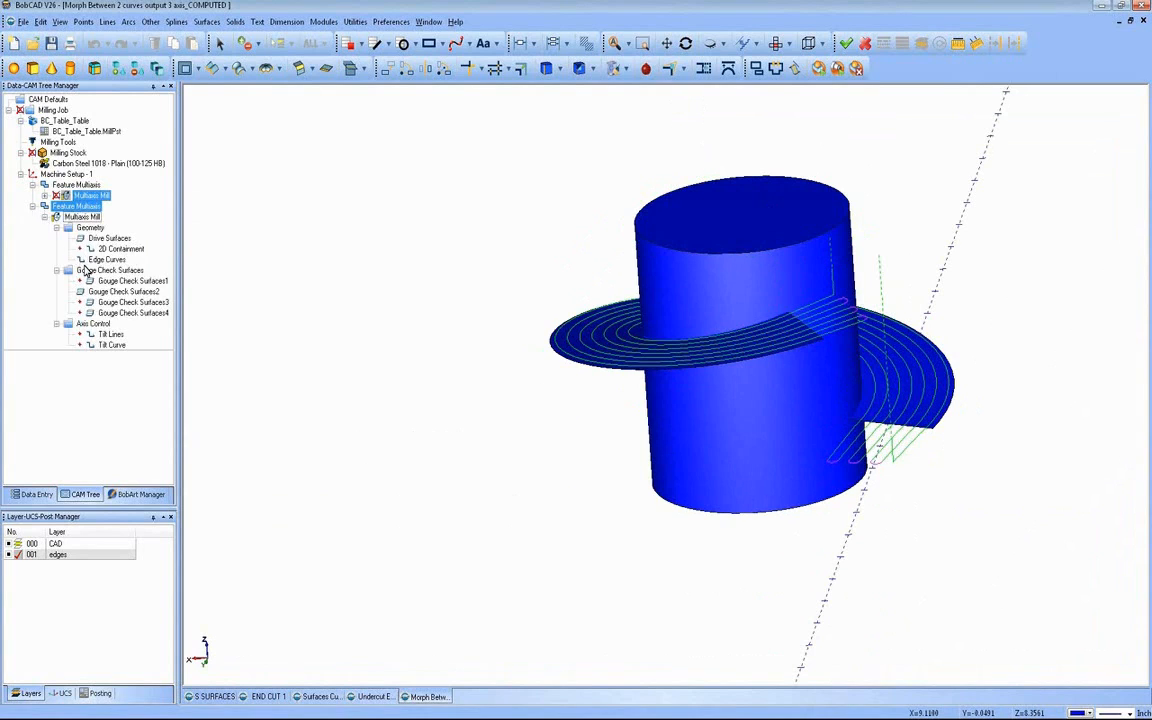
click(82, 217)
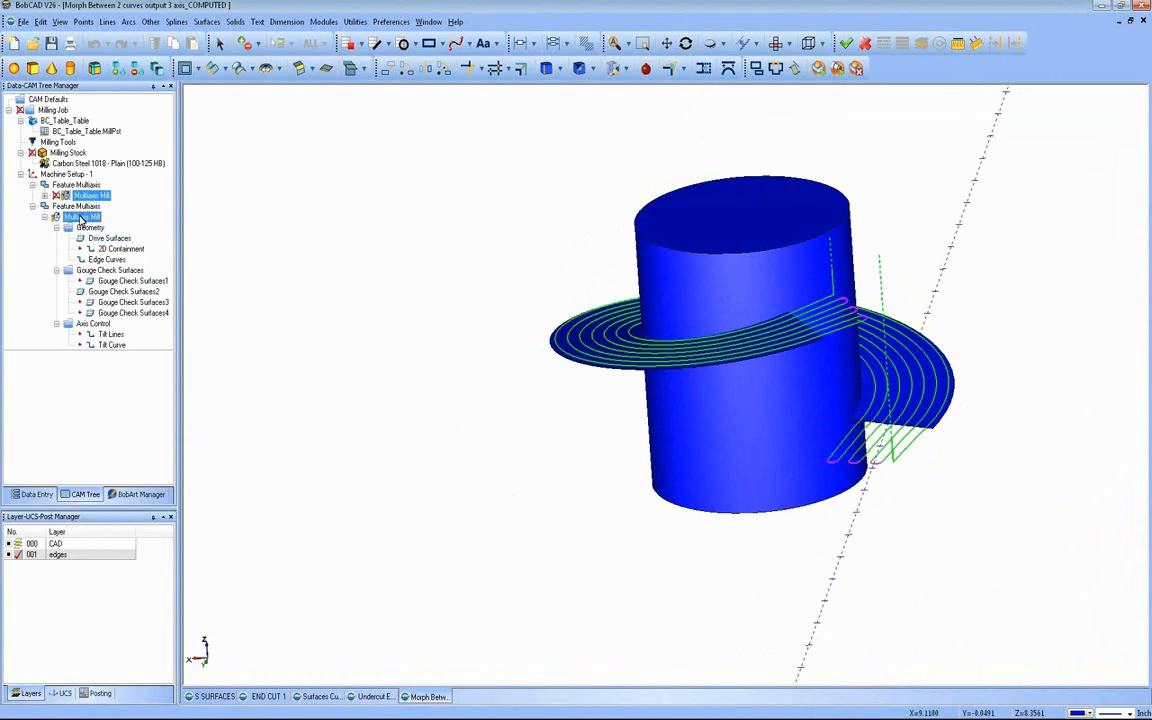
right_click(80, 206)
click(100, 212)
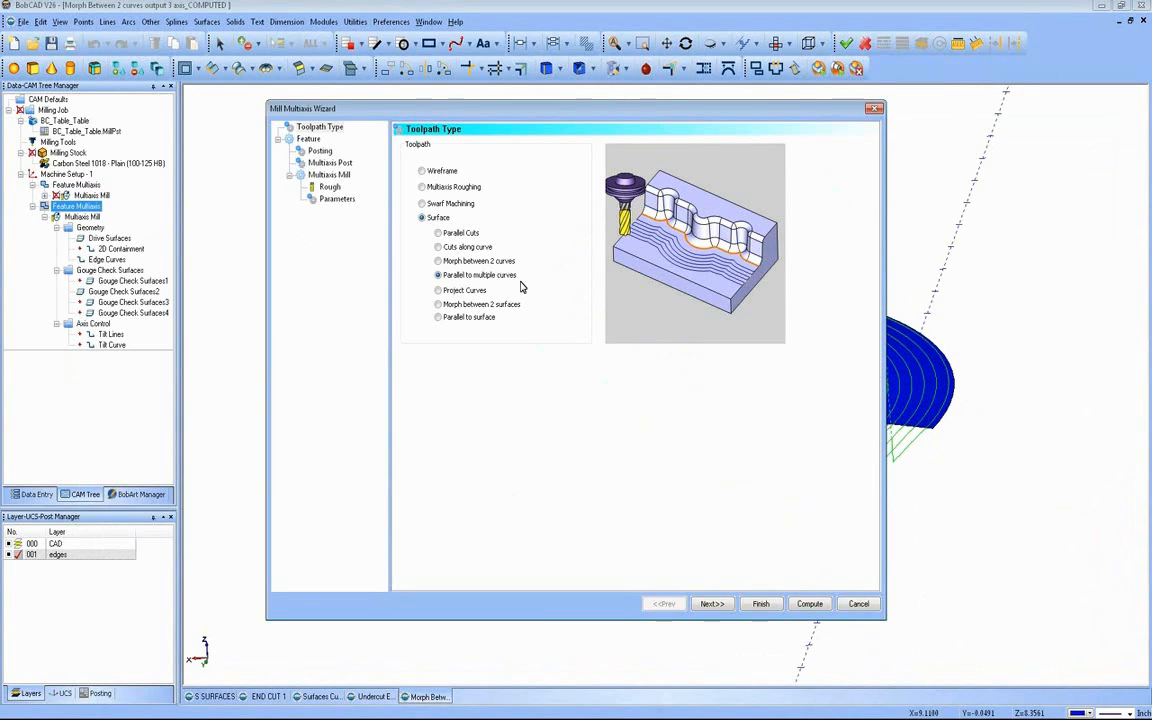
drag(637, 114, 442, 141)
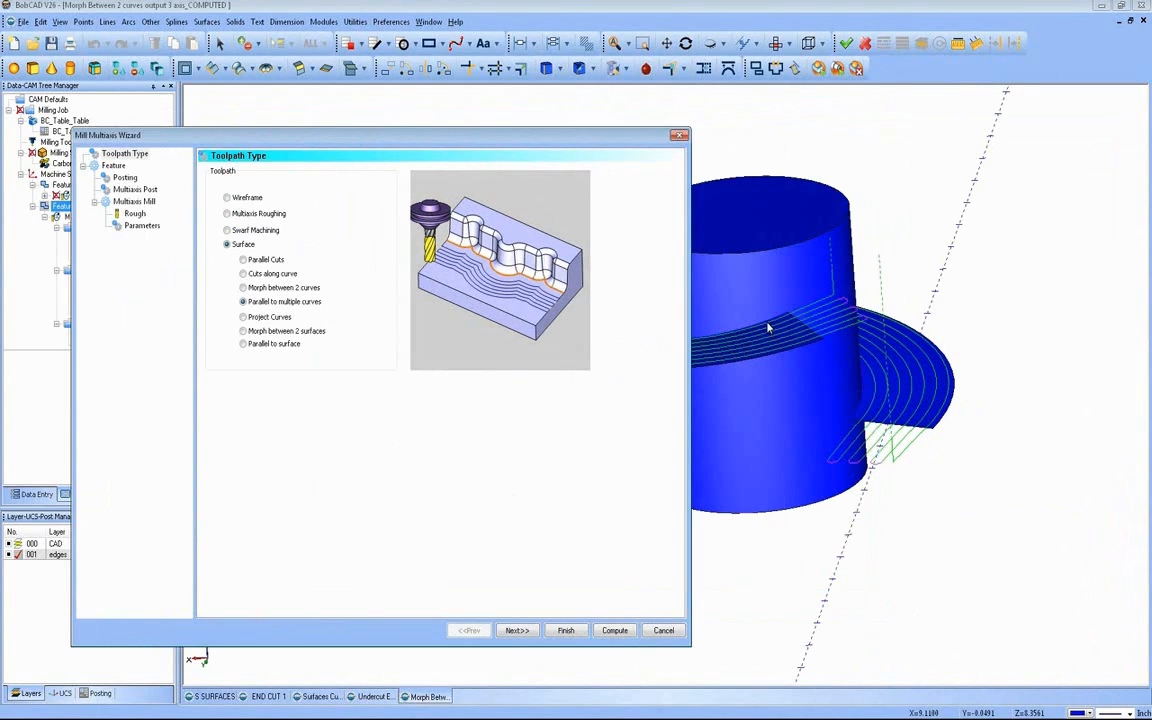
click(517, 632)
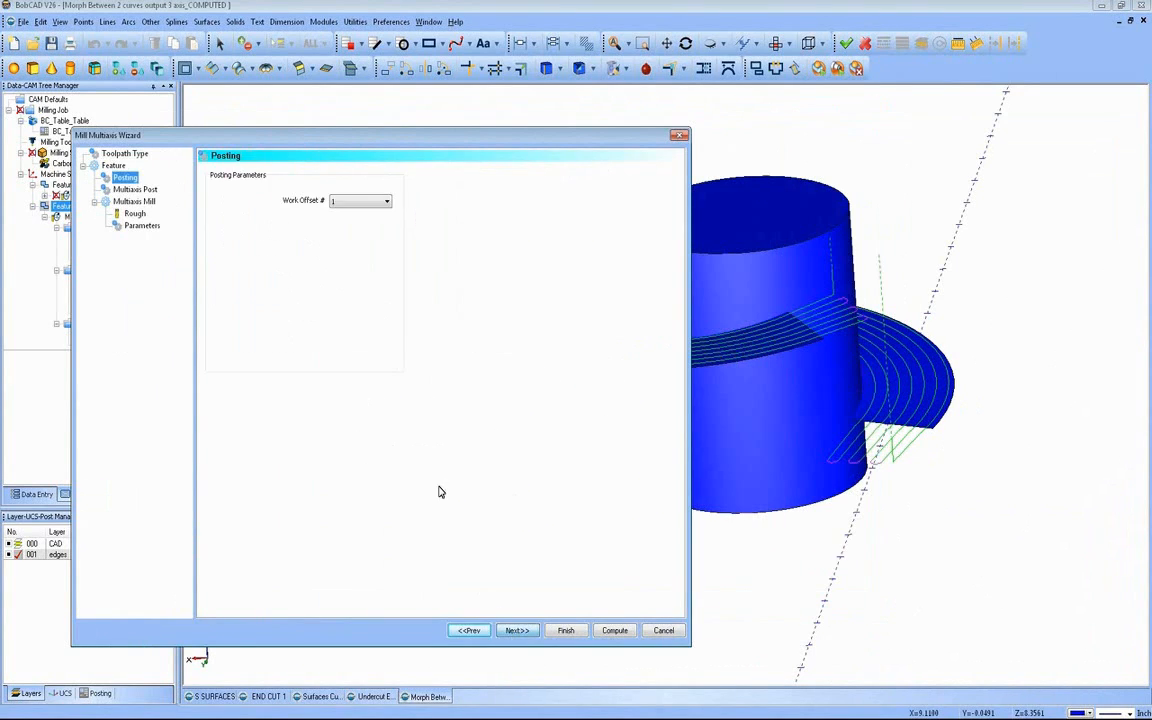
click(517, 630)
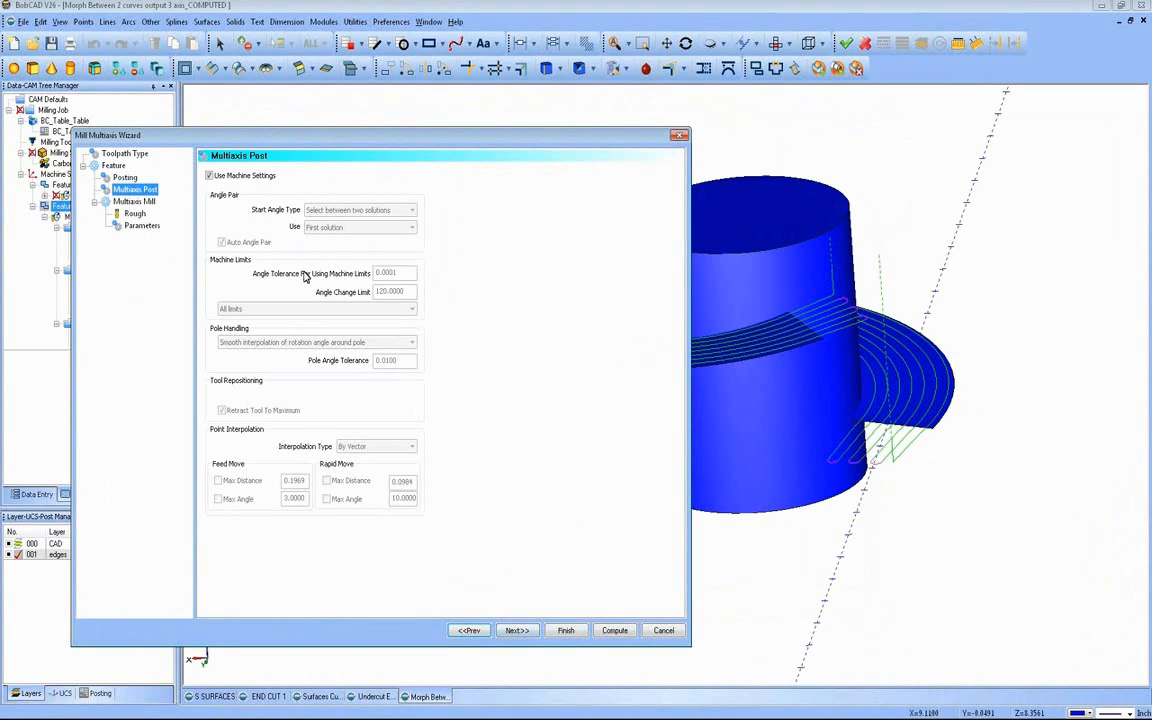
click(516, 630)
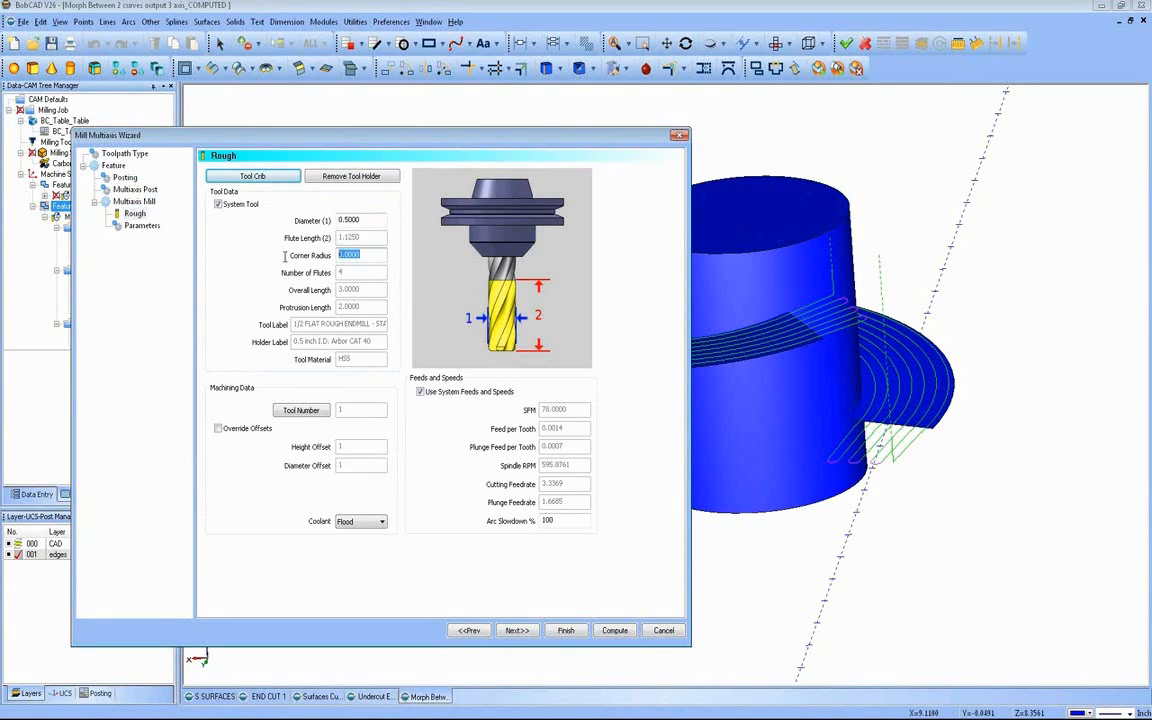
click(514, 631)
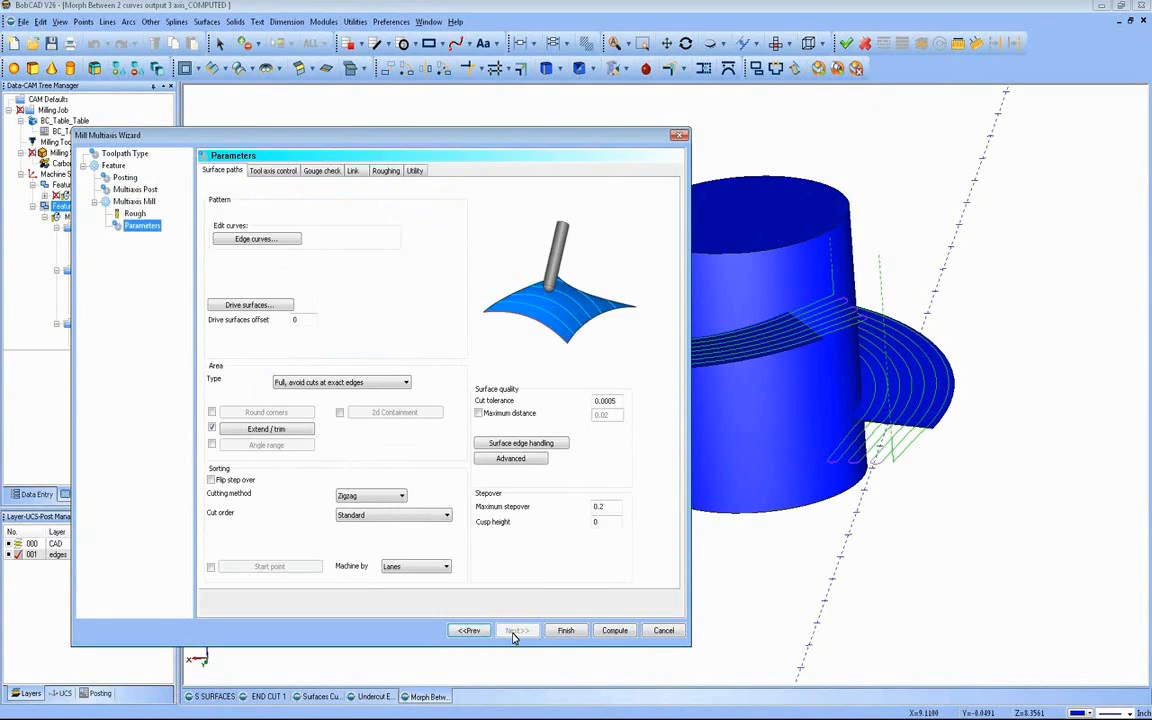
Step: Check the outer flange edge assigned as edge curve and return to the parameters with the selection kept
click(280, 240)
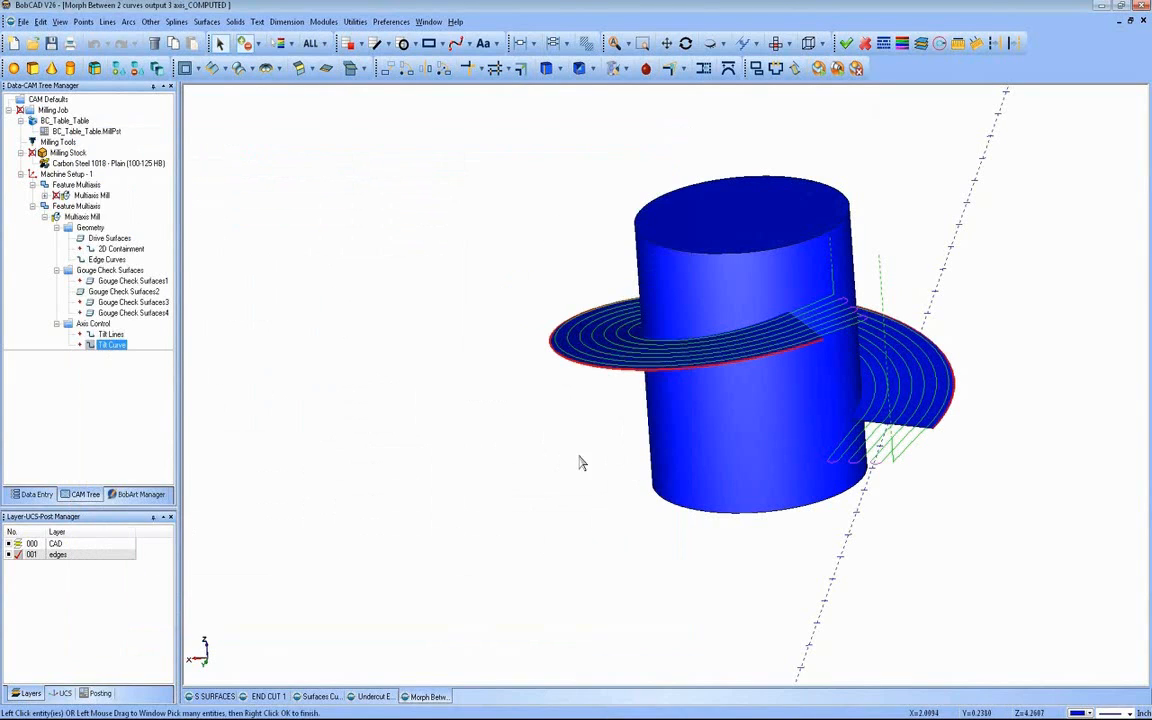
middle_drag(572, 458, 434, 455)
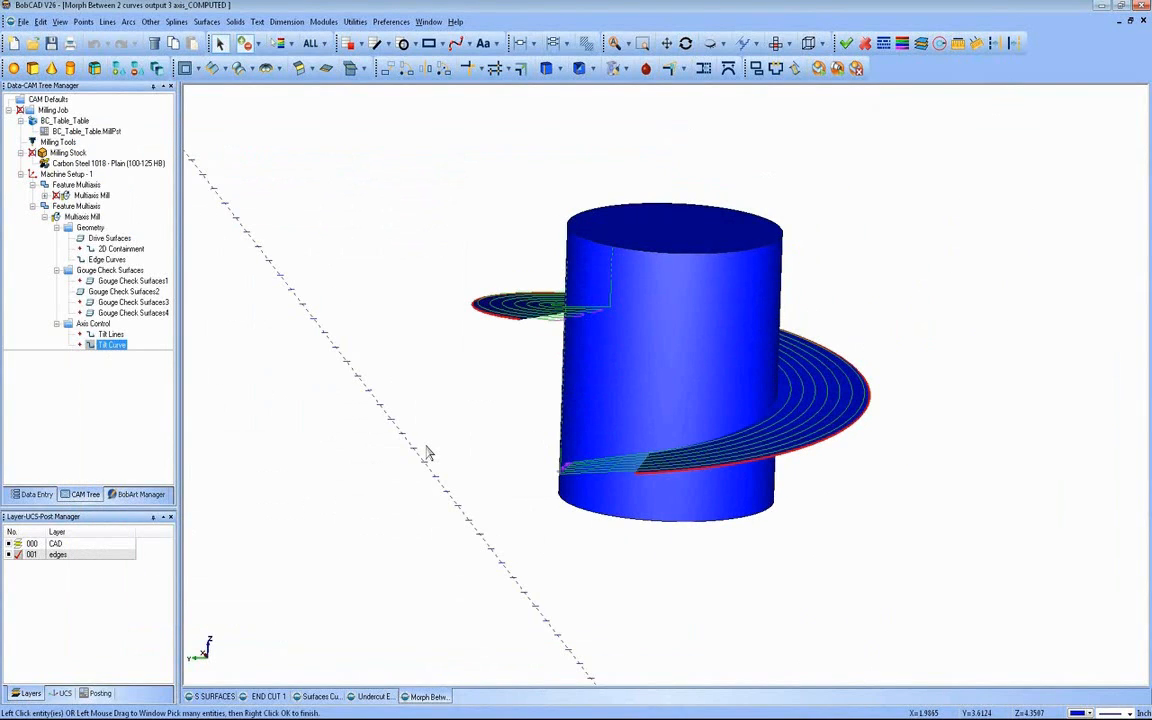
right_click(422, 366)
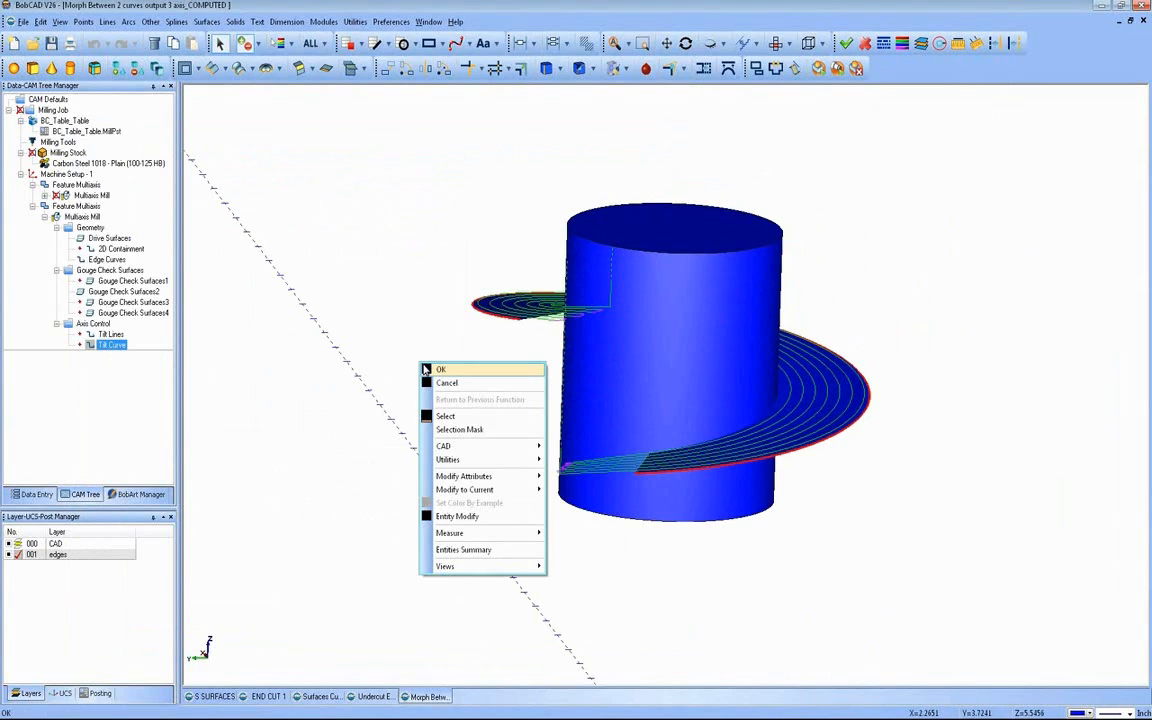
click(430, 372)
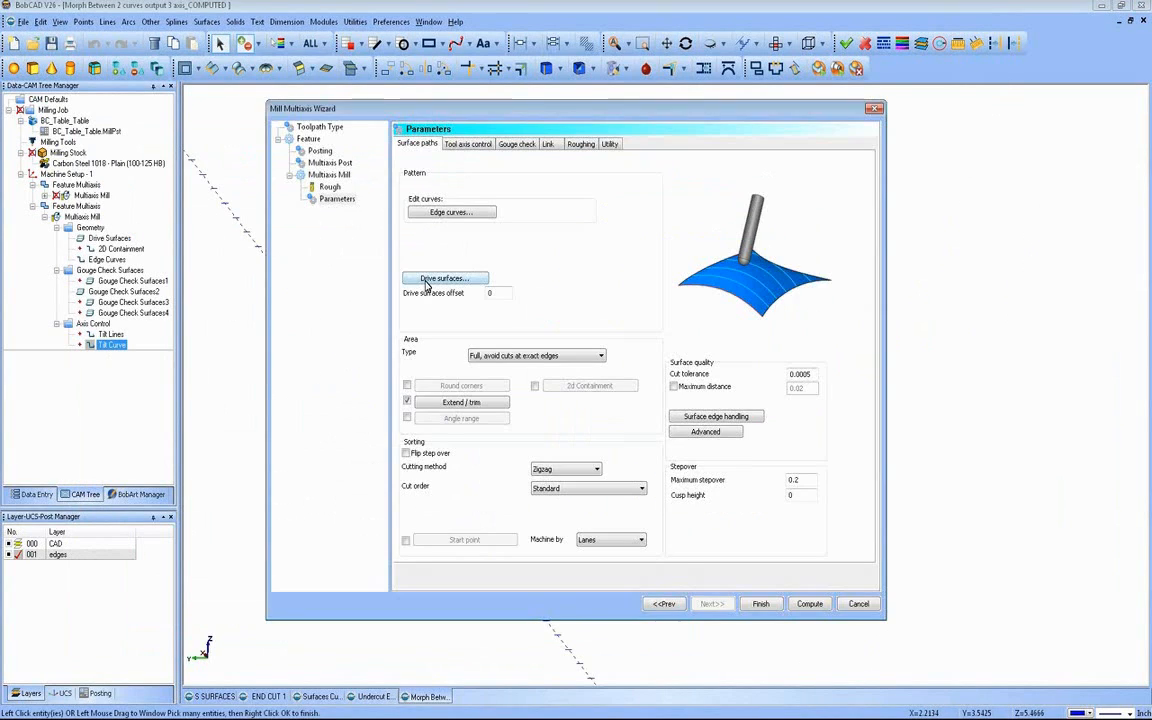
Step: Check the spiral flange faces assigned as drive surfaces and accept the existing selection
middle_drag(447, 332, 429, 316)
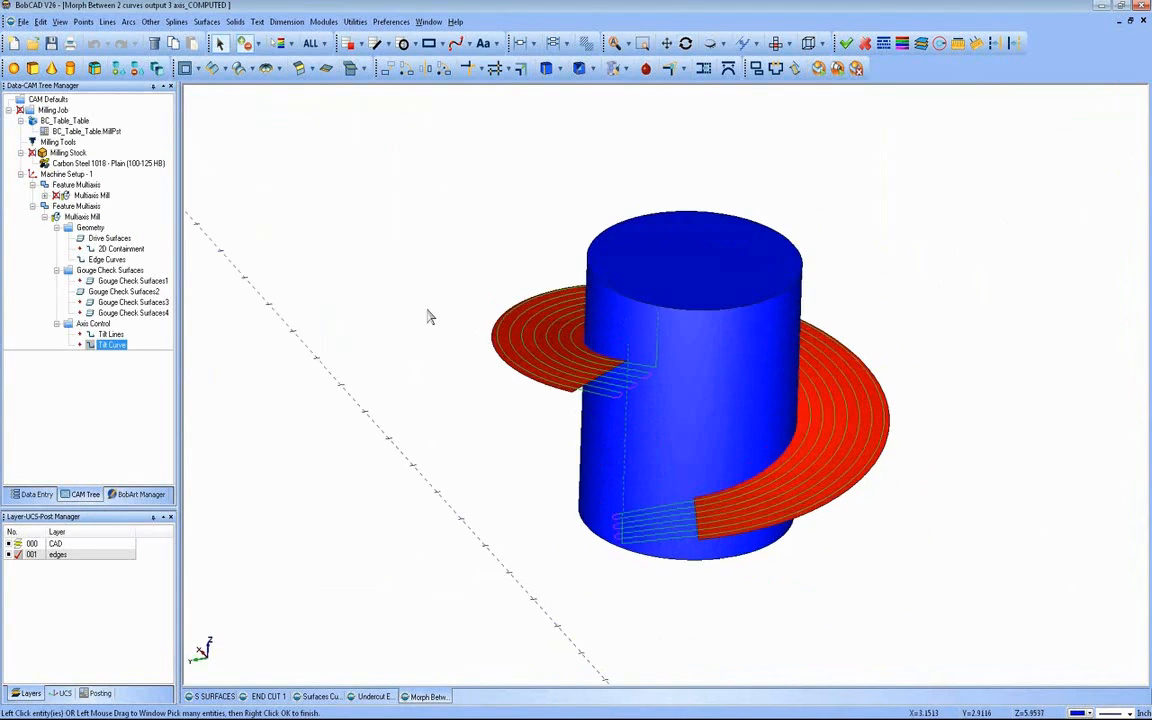
right_click(429, 312)
click(447, 318)
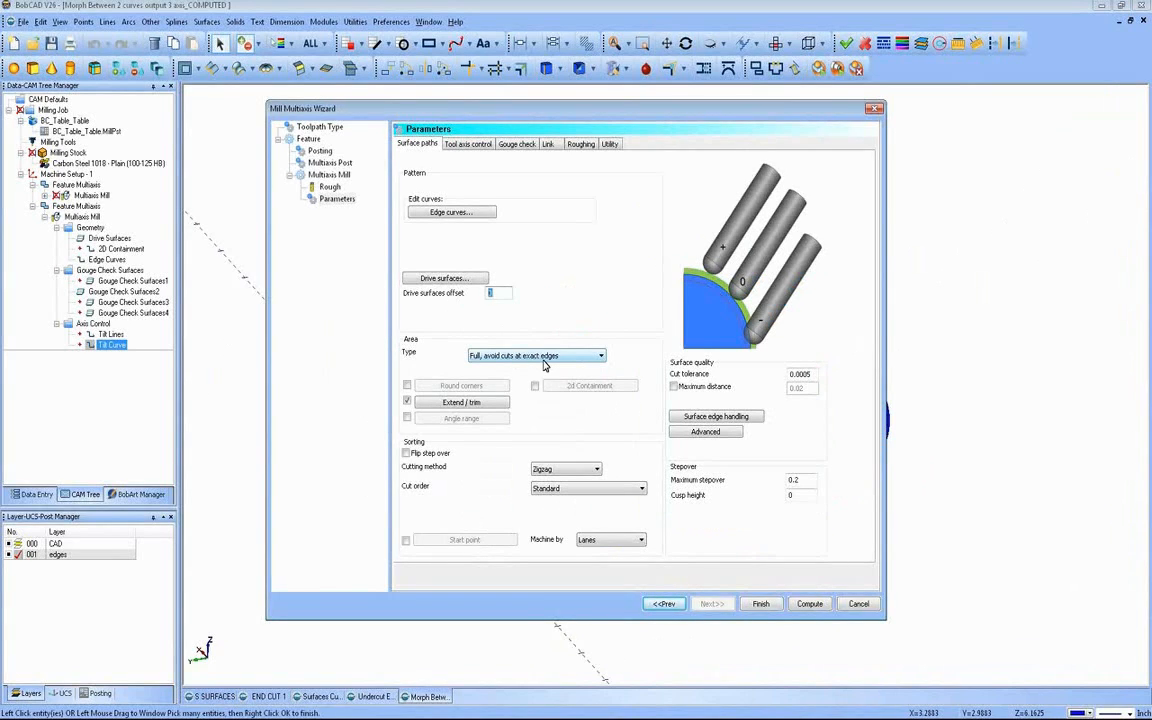
Step: Review the start and end extension values in Extend / trim, and the maximum stepover and cusp height settings
click(462, 404)
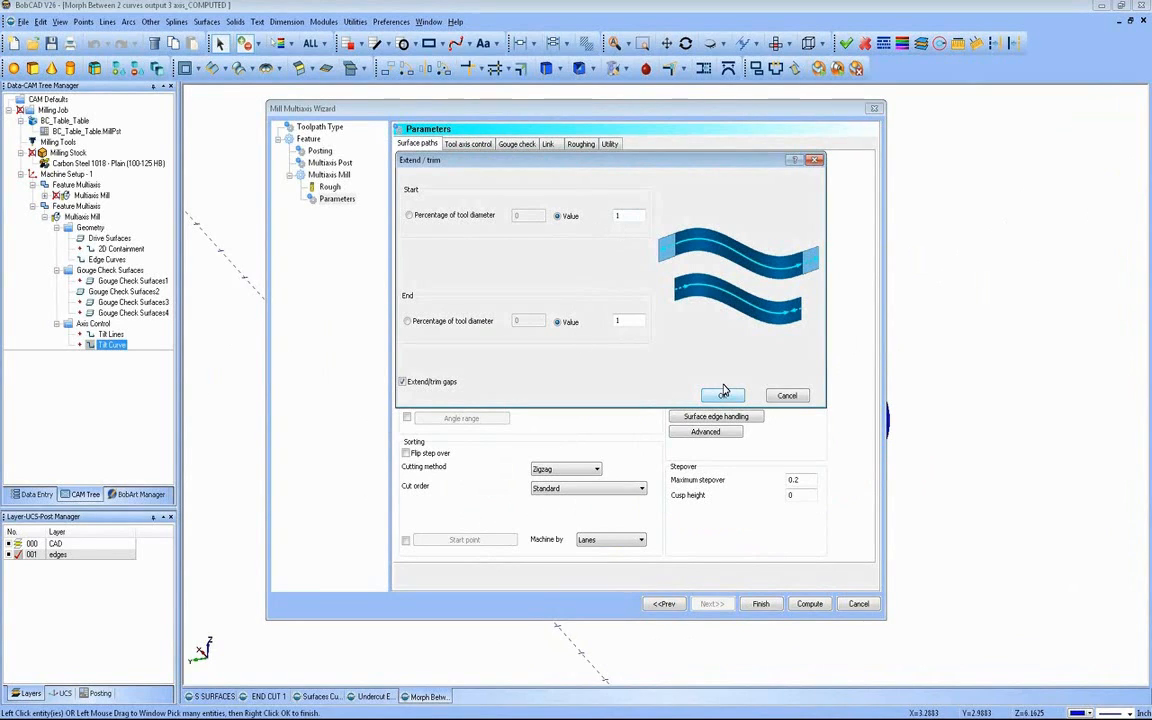
click(616, 320)
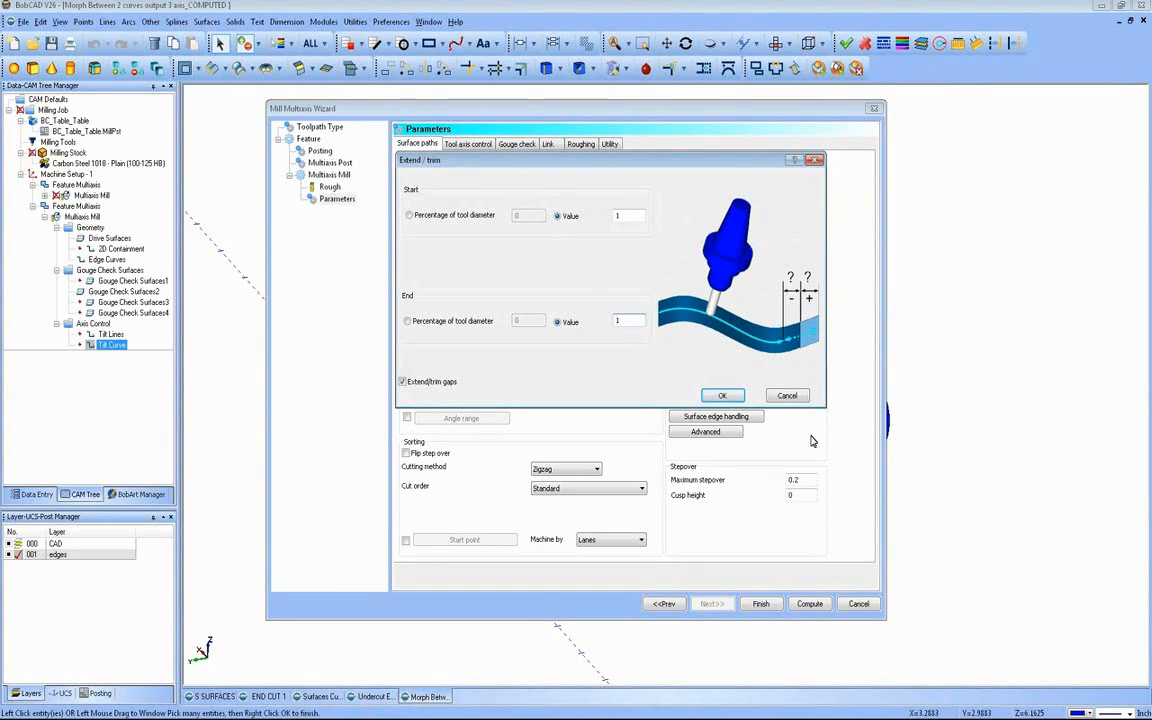
click(722, 395)
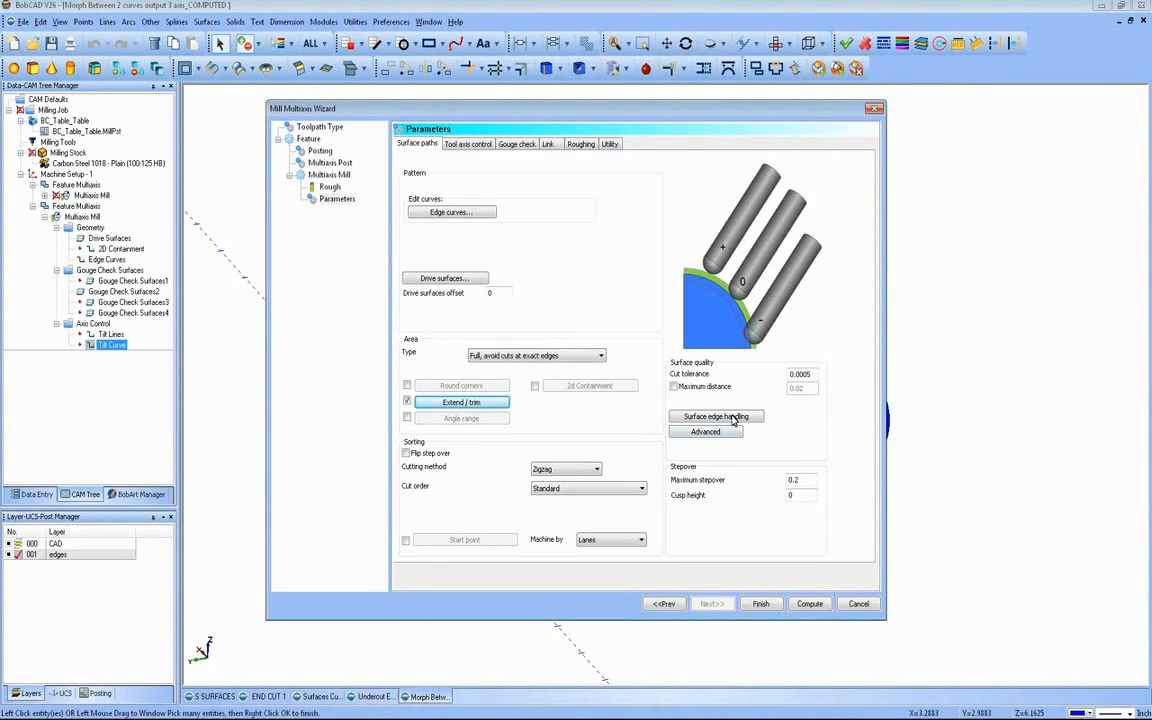
drag(803, 481, 765, 492)
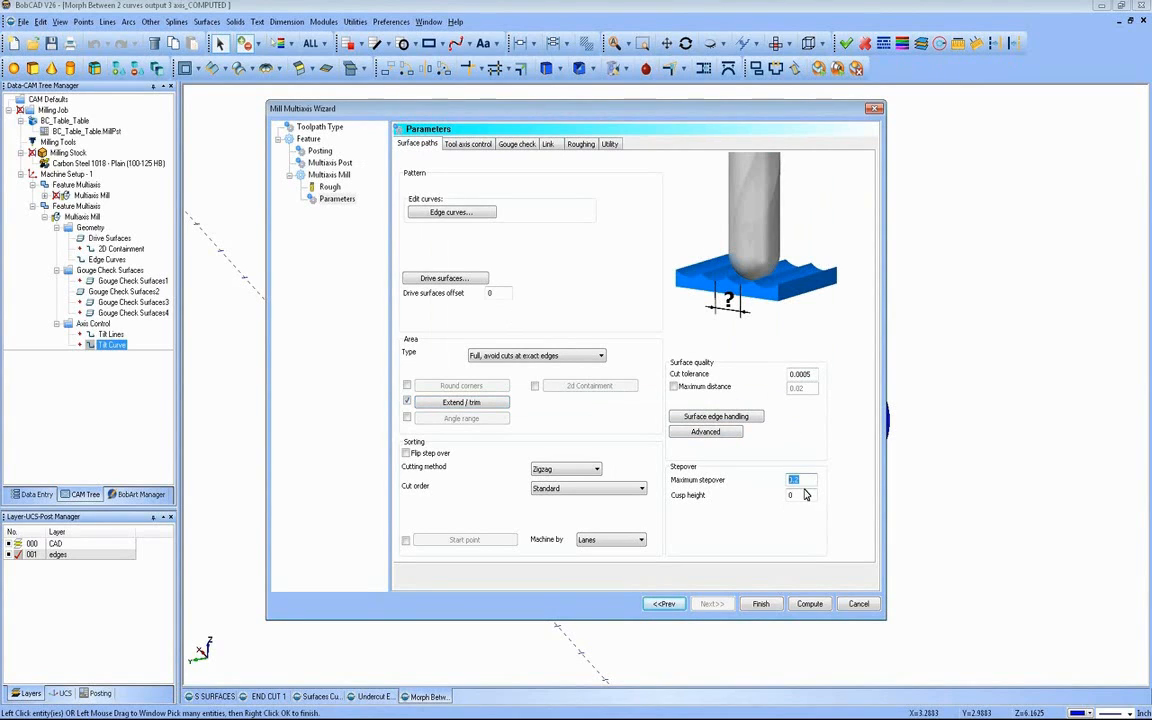
click(802, 494)
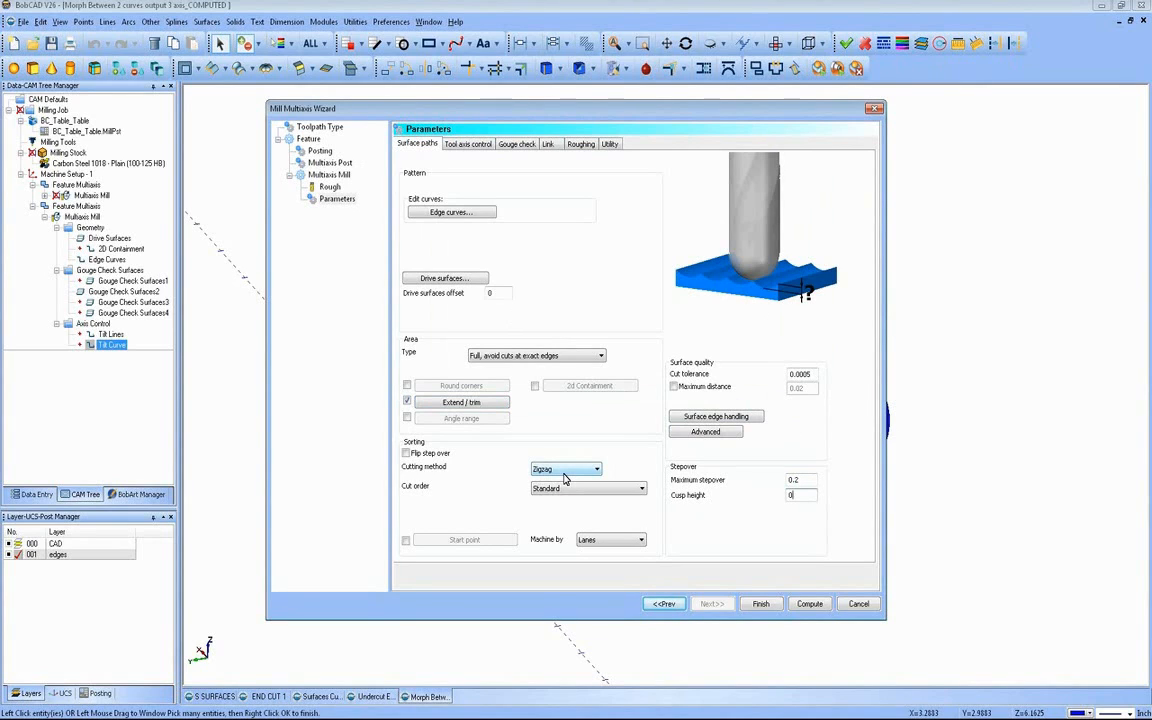
Step: Review the tool axis control, gouge check, link, roughing and utility settings, and leave the multiaxis wizard
click(474, 146)
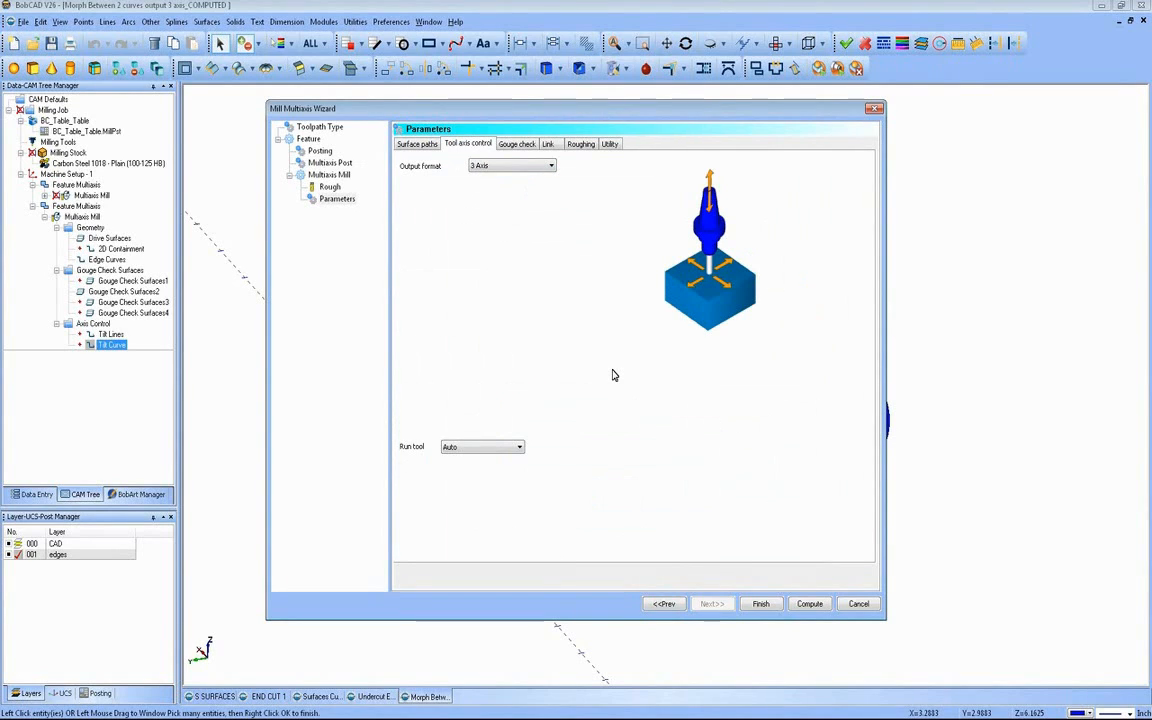
click(517, 143)
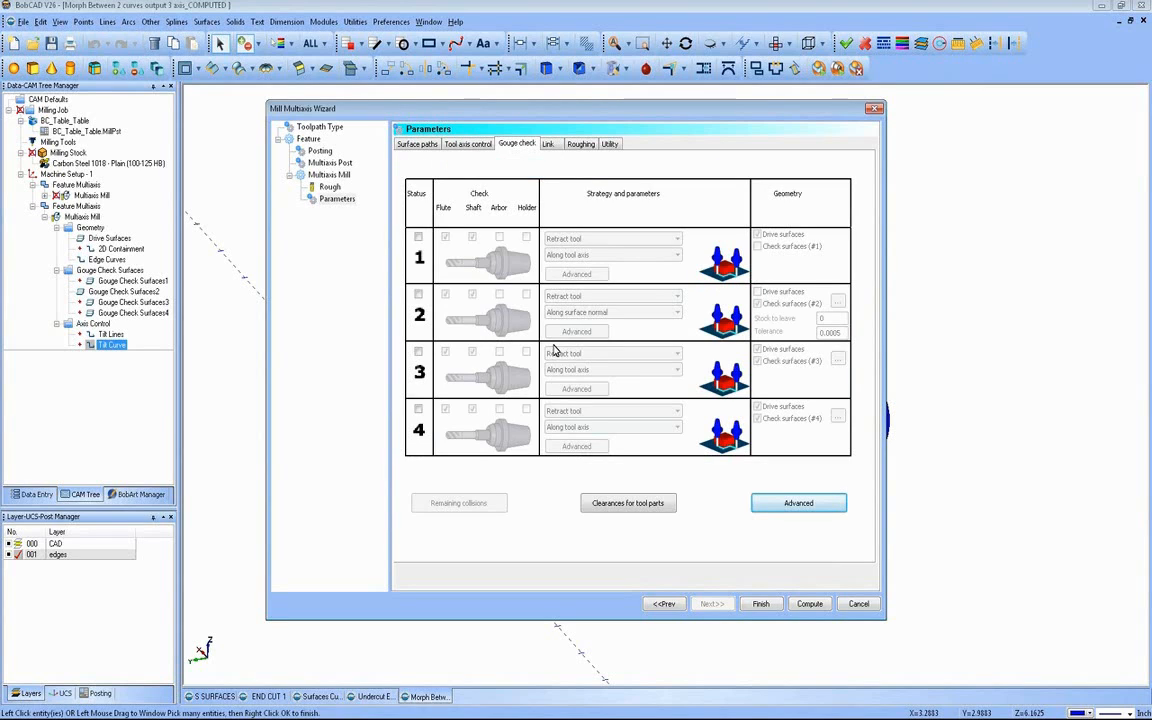
click(548, 144)
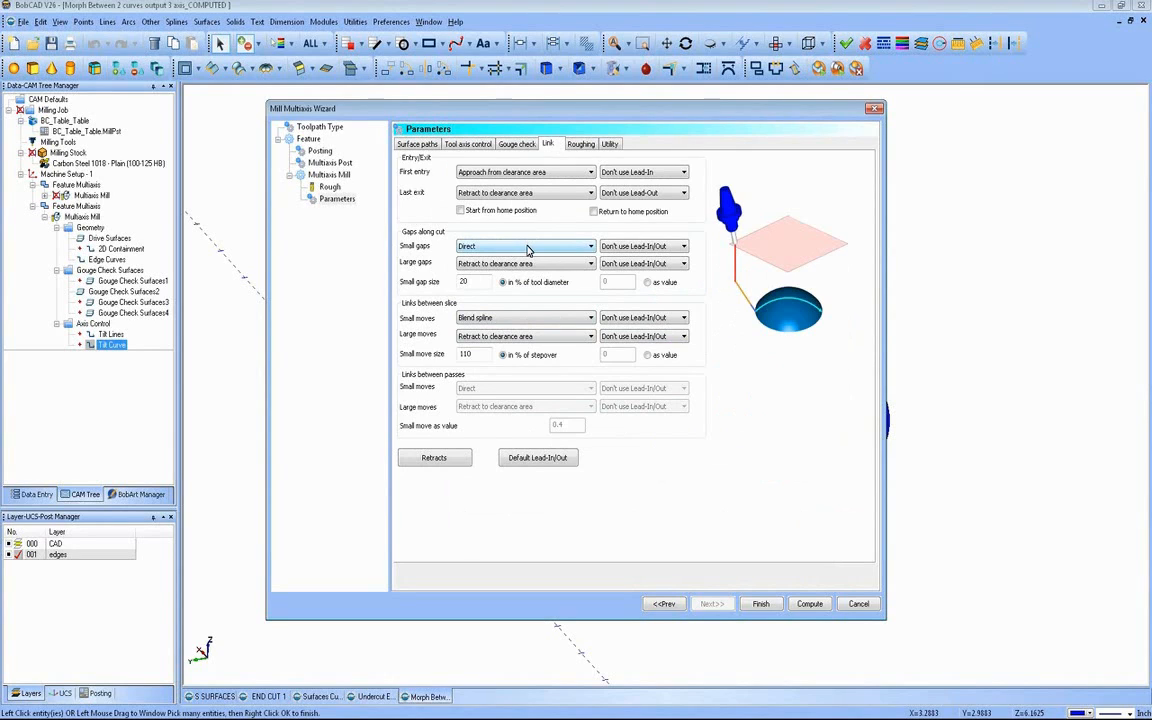
click(580, 145)
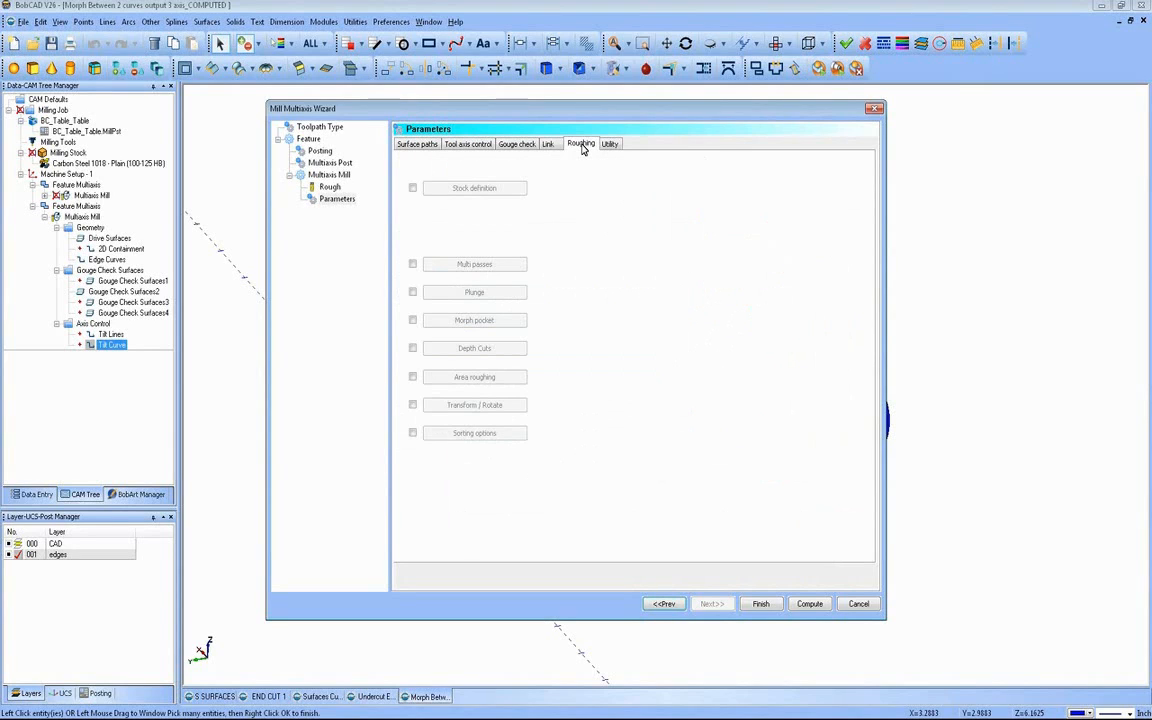
click(608, 145)
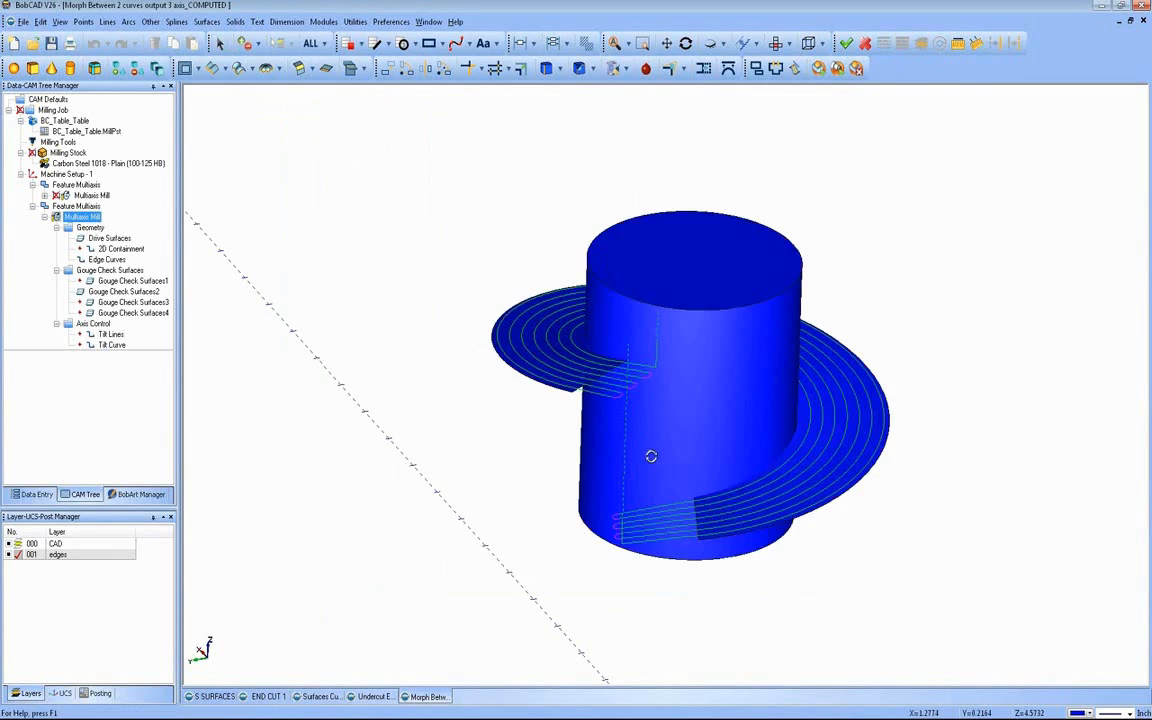
Step: Examine closely how the extended passes link to each other past the end of the spiral flange
scroll(612, 445, up, 5)
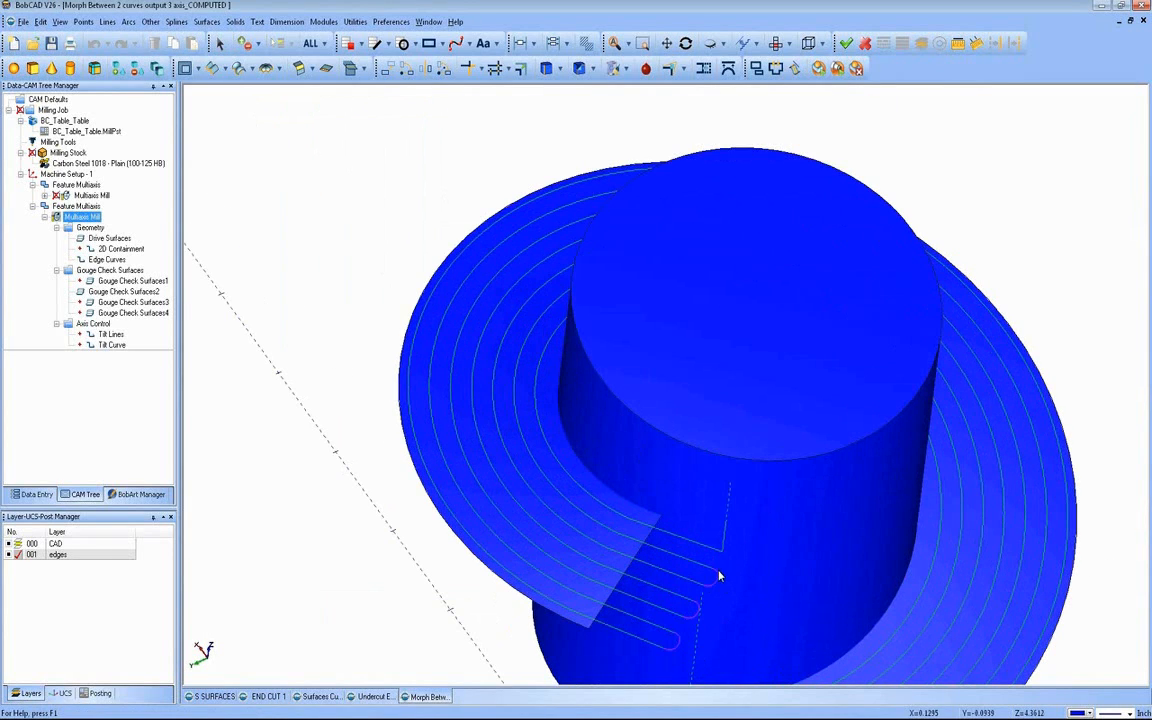
middle_drag(738, 514, 692, 526)
scroll(692, 526, up, 3)
middle_drag(696, 527, 688, 519)
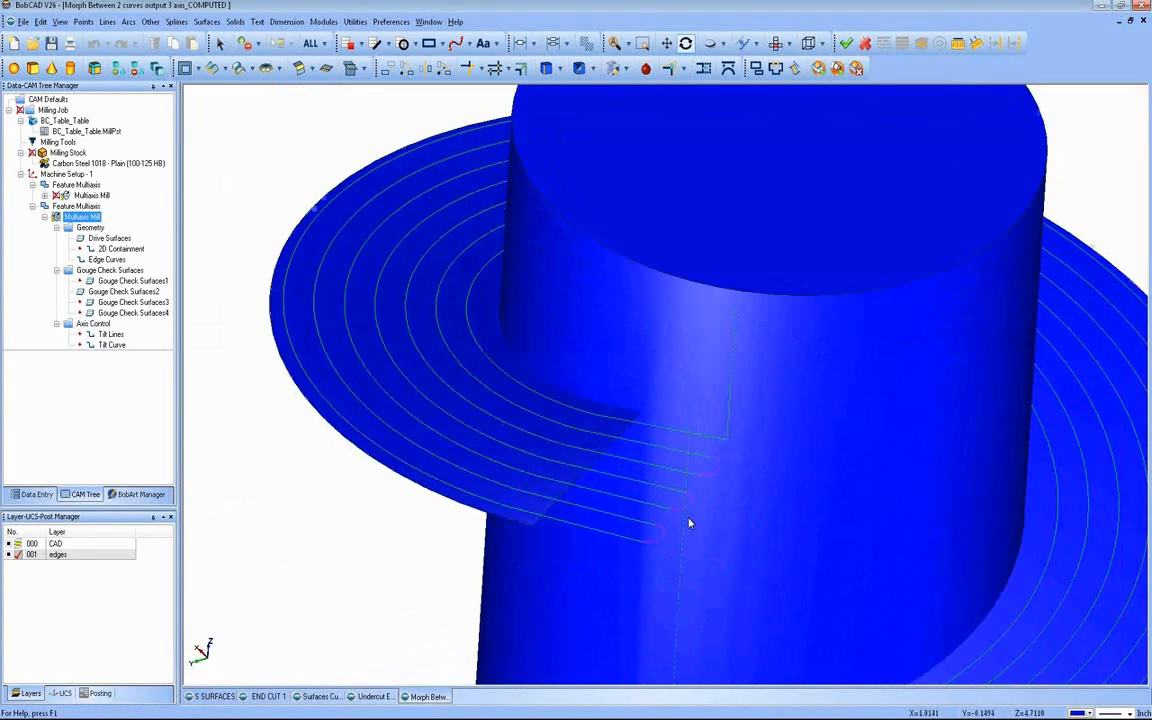
scroll(688, 519, up, 2)
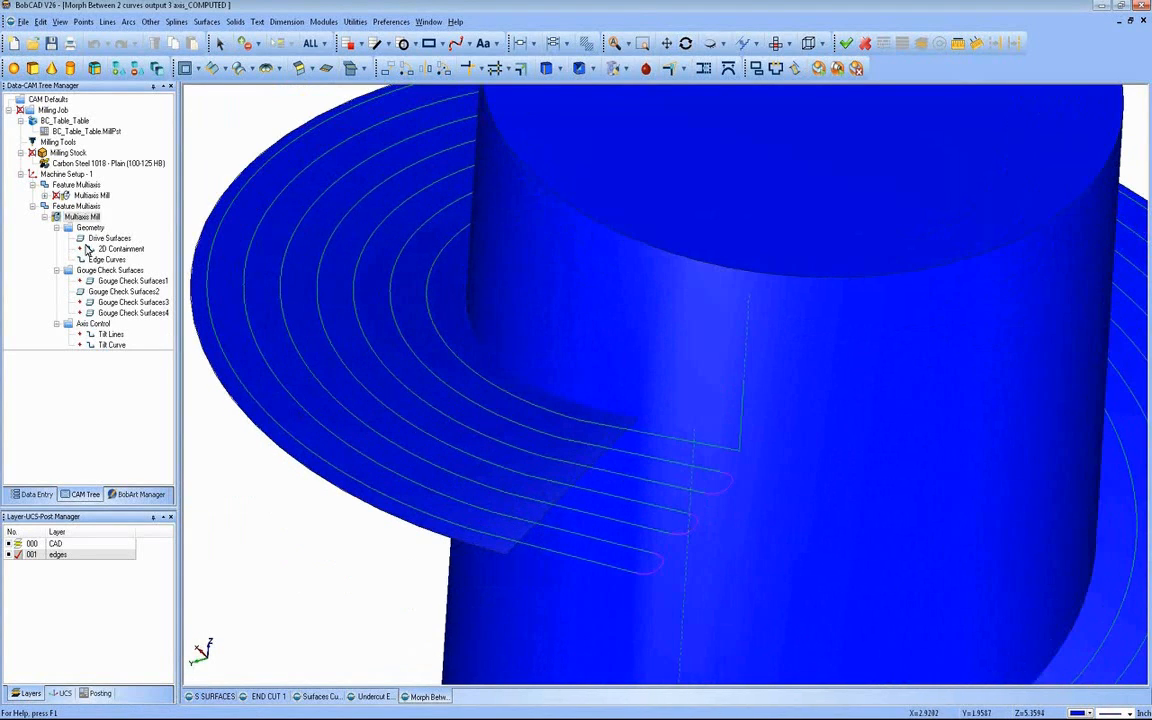
Step: Reopen the second multiaxis feature for editing and review the link settings for moves between slices
click(78, 205)
right_click(72, 206)
click(90, 216)
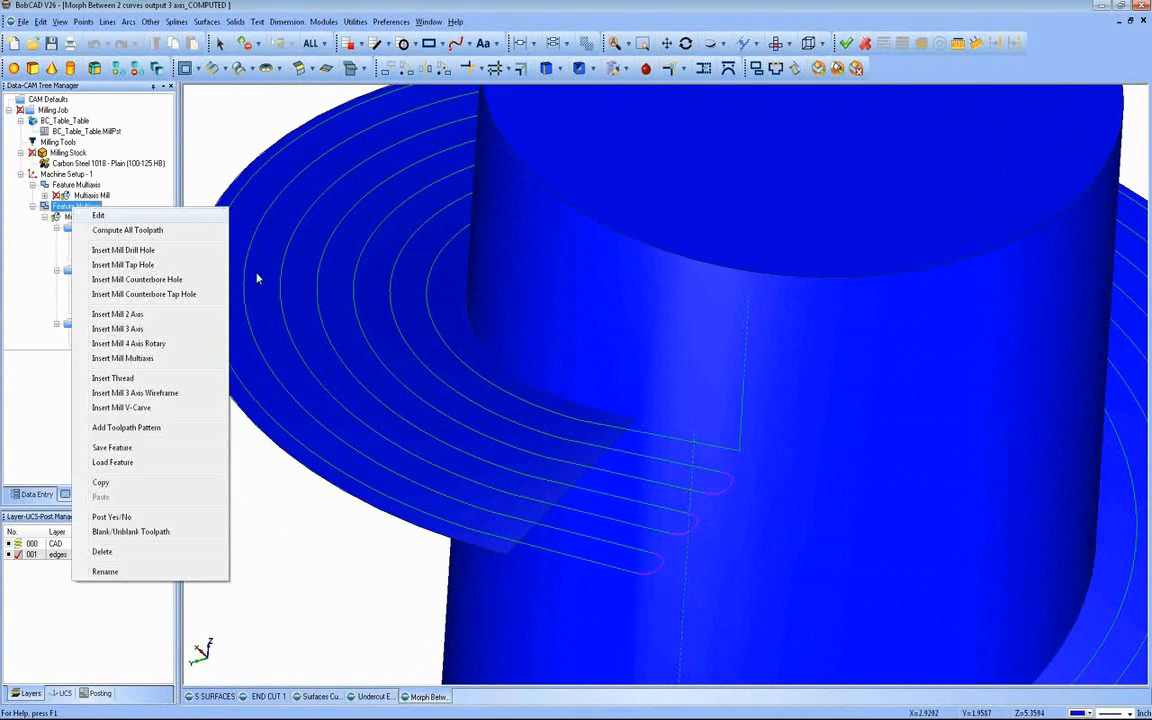
click(348, 203)
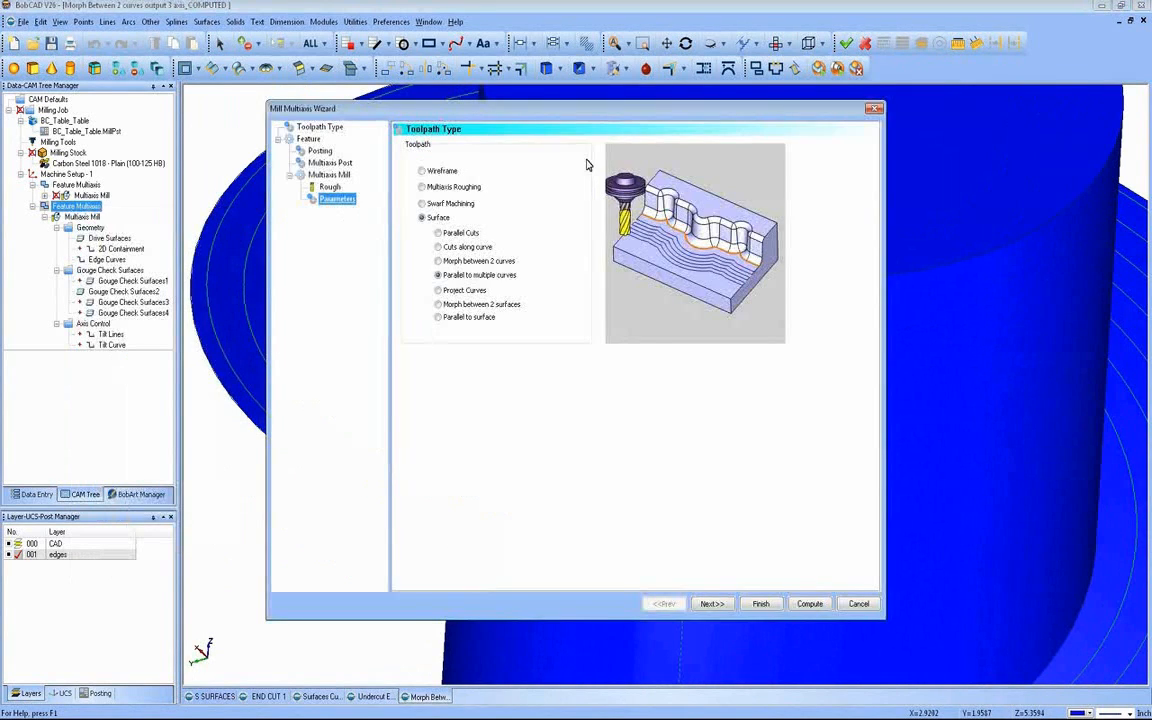
click(547, 143)
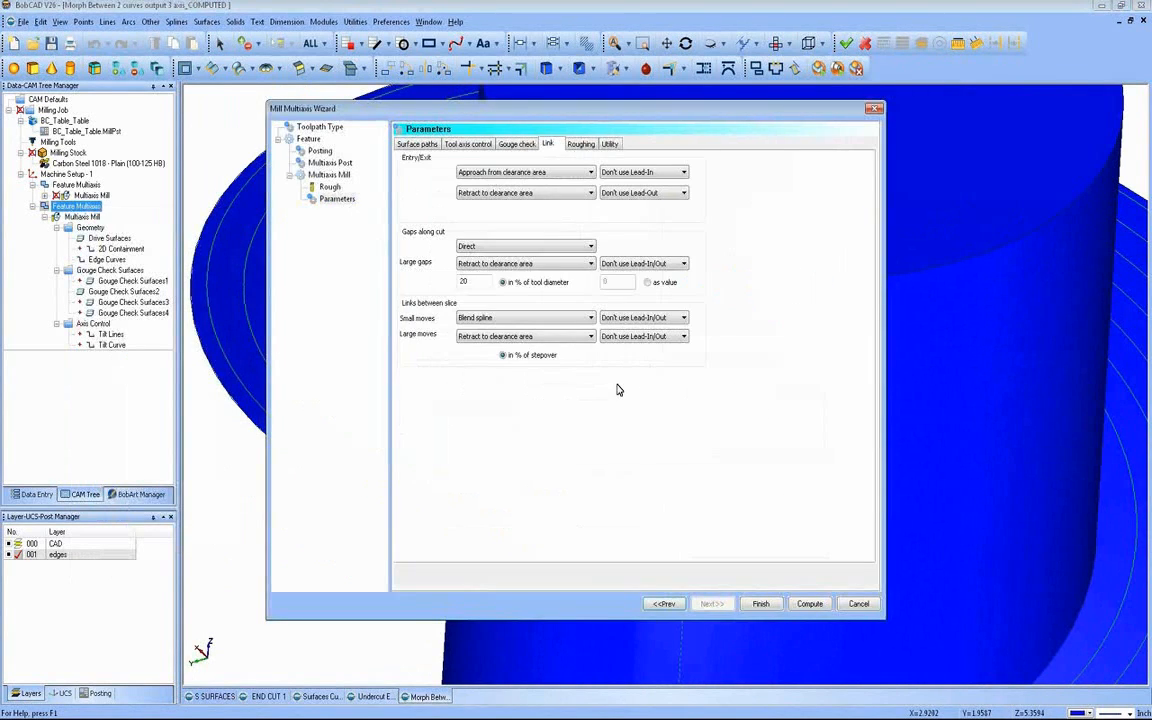
Step: Set the small moves between slices to Direct and recompute the second multiaxis toolpath
click(488, 318)
click(488, 330)
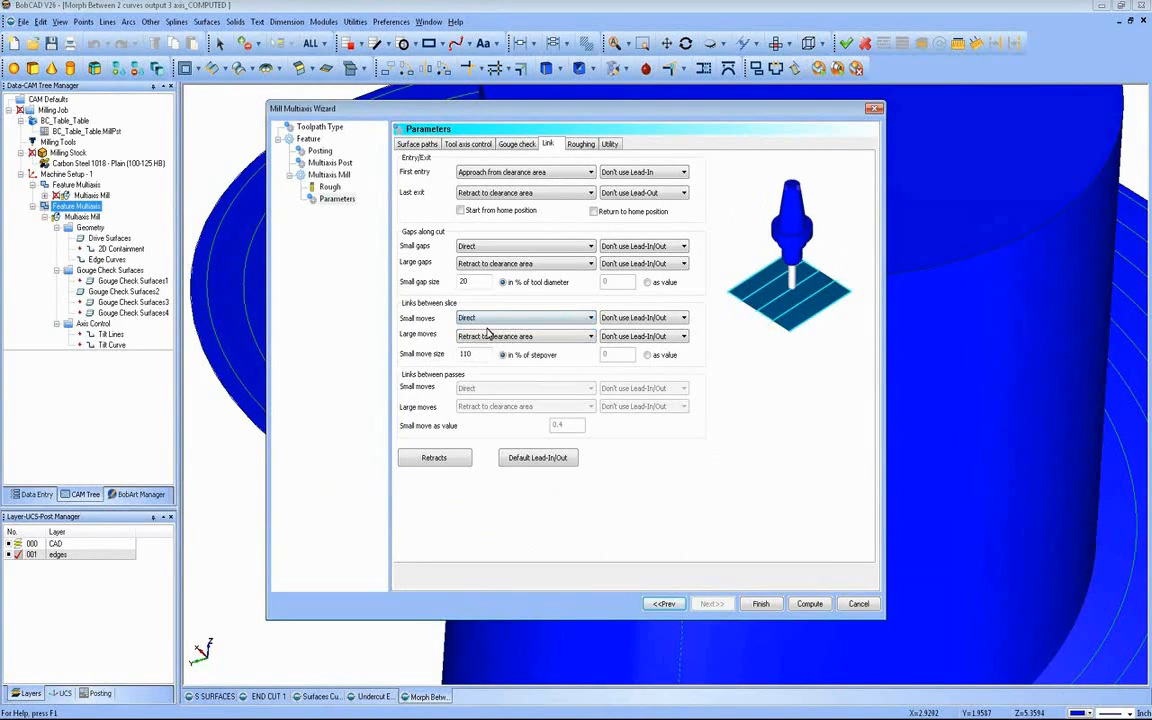
click(809, 604)
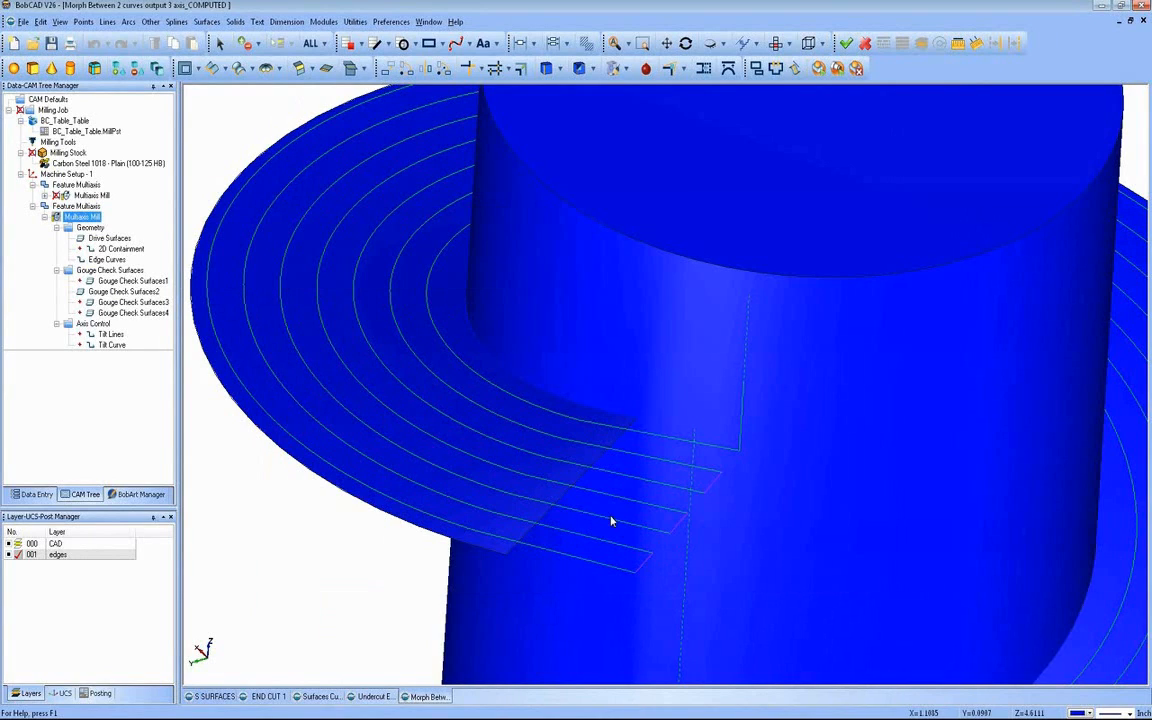
Step: Reopen the second multiaxis feature, set its small moves between slices to Retract to feed distance, and recompute the toolpath
click(84, 206)
right_click(87, 214)
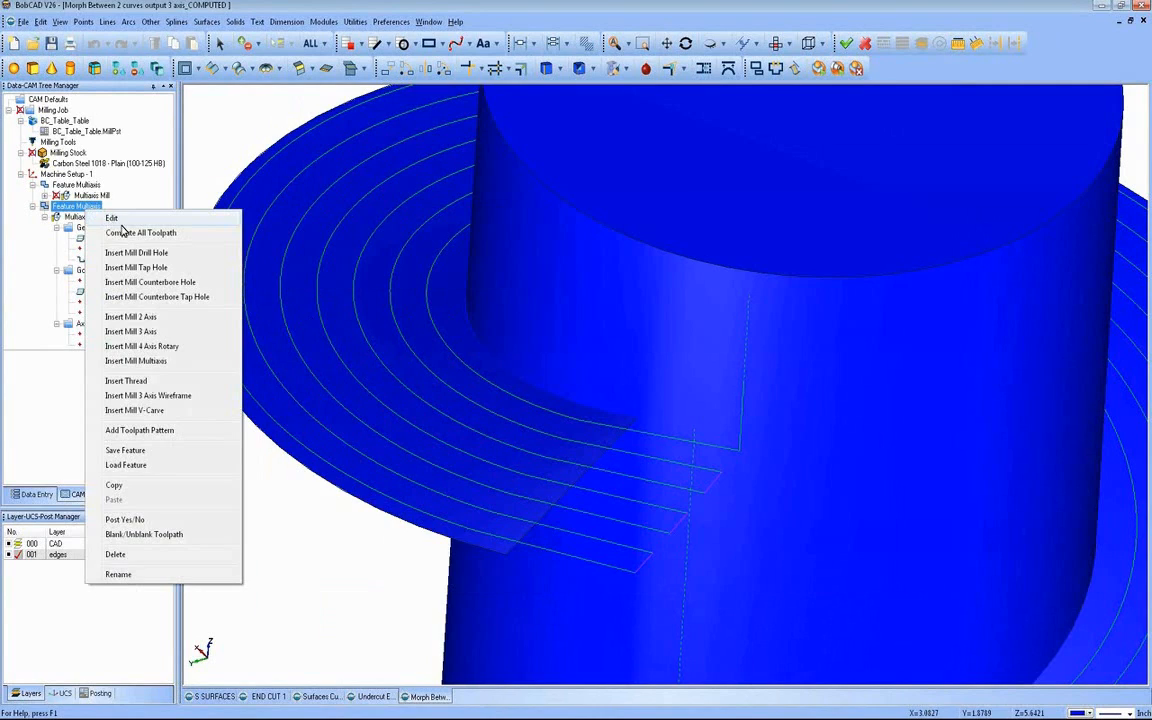
click(112, 219)
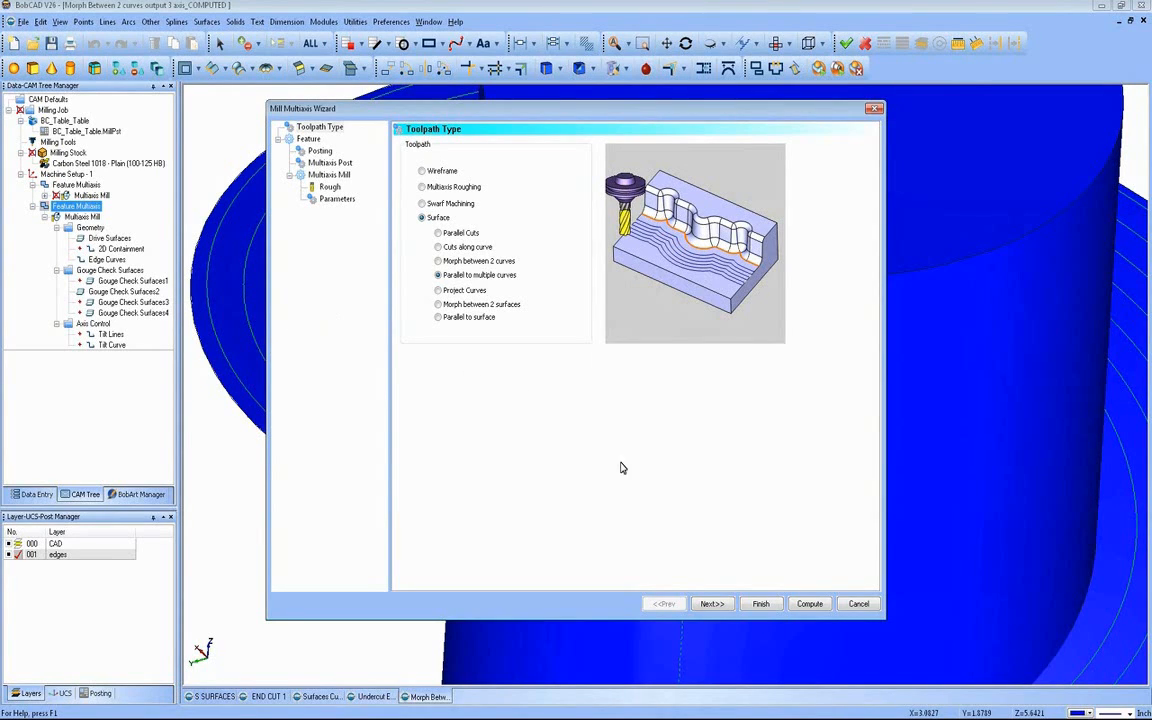
click(340, 198)
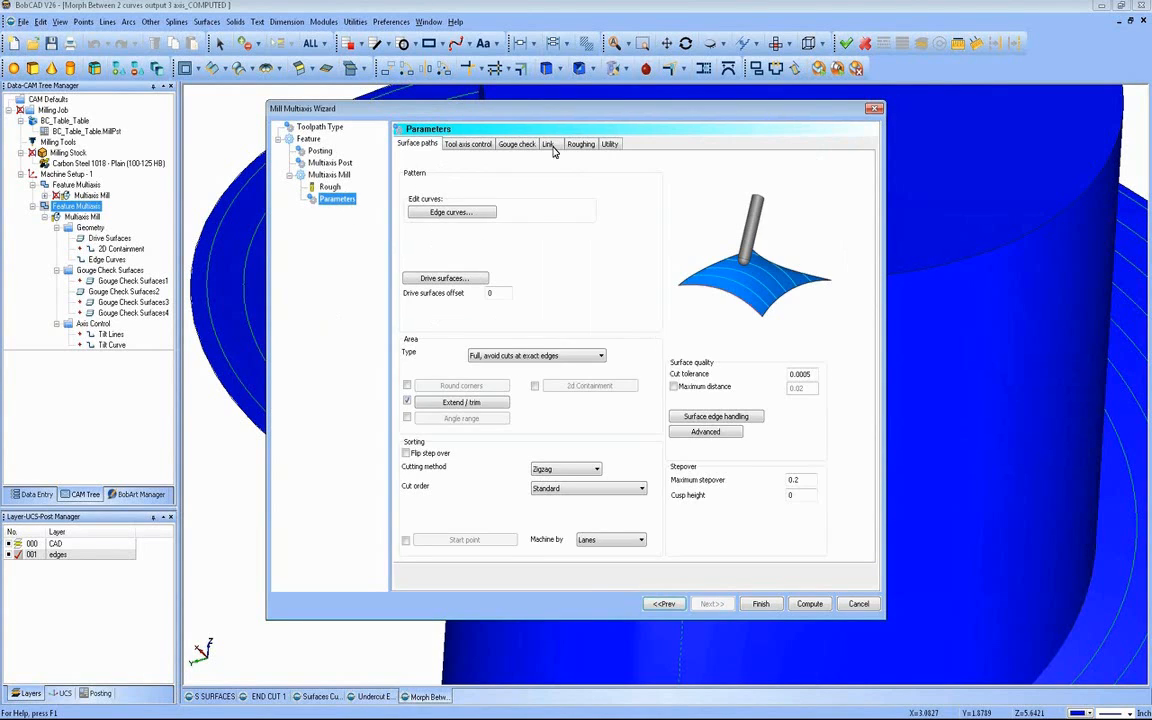
click(548, 143)
click(520, 318)
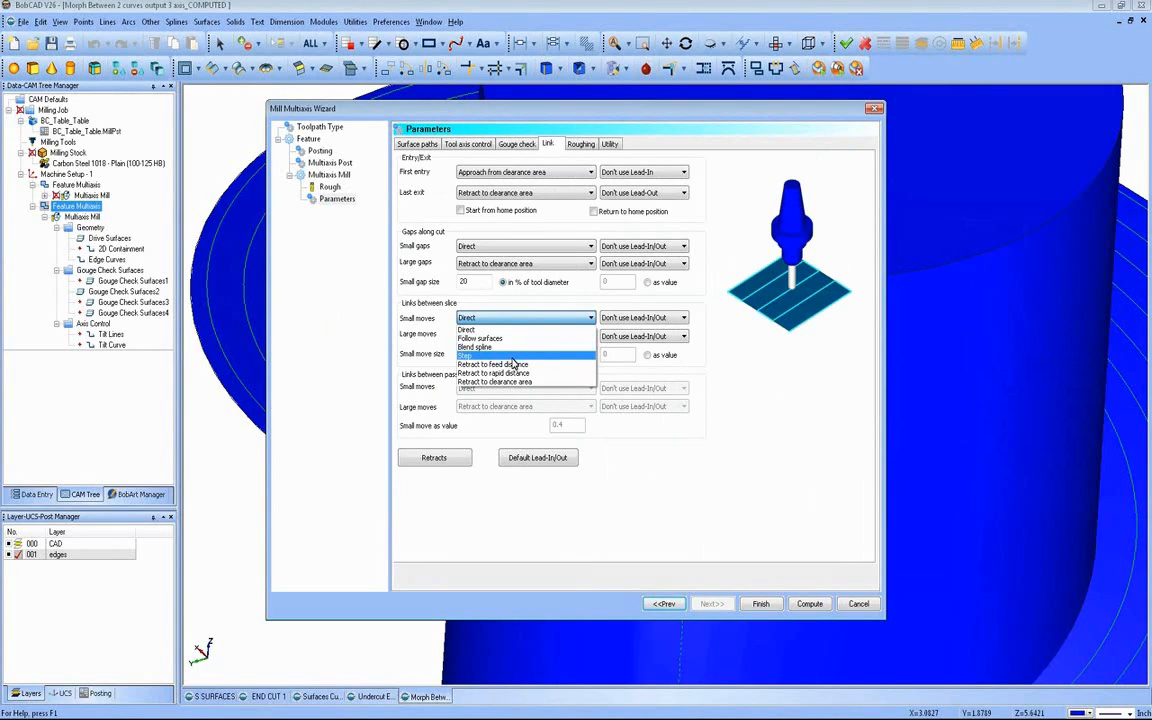
click(542, 365)
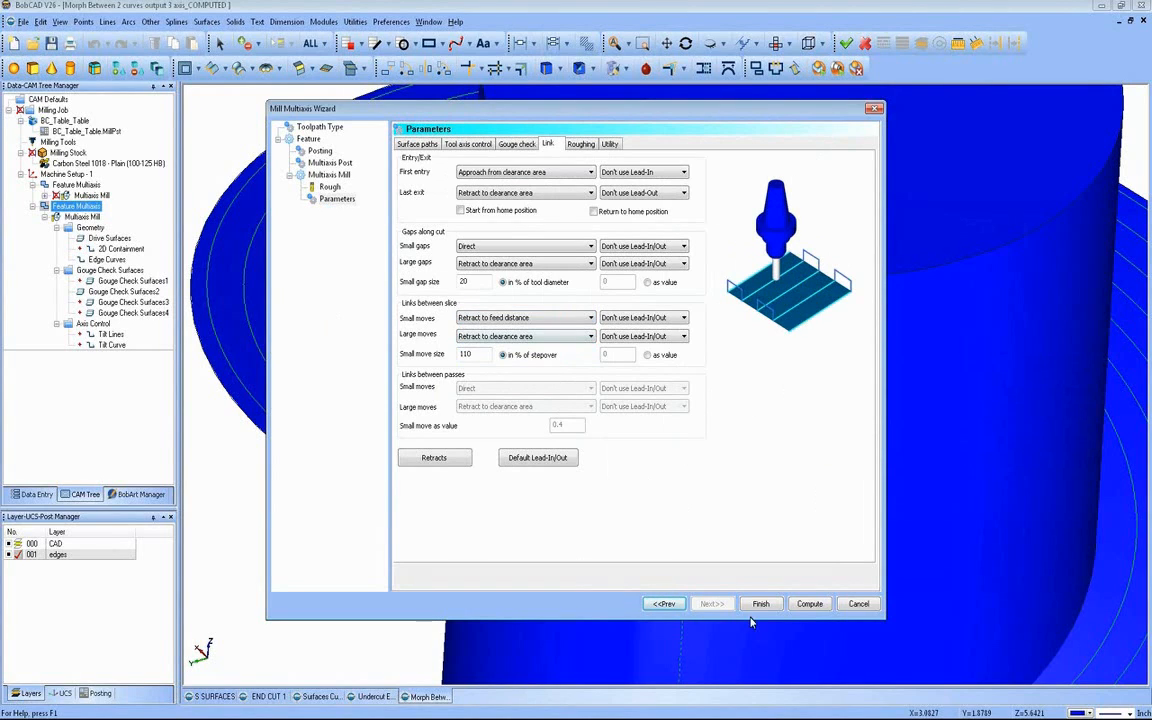
click(810, 603)
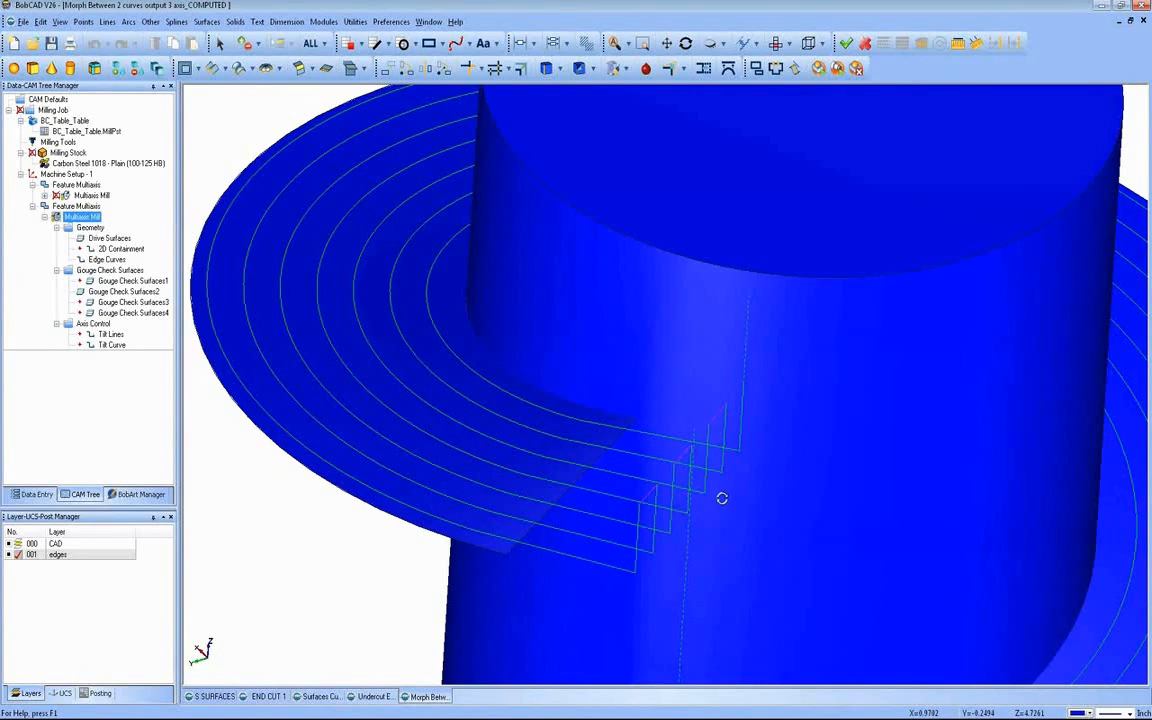
middle_drag(723, 496, 684, 504)
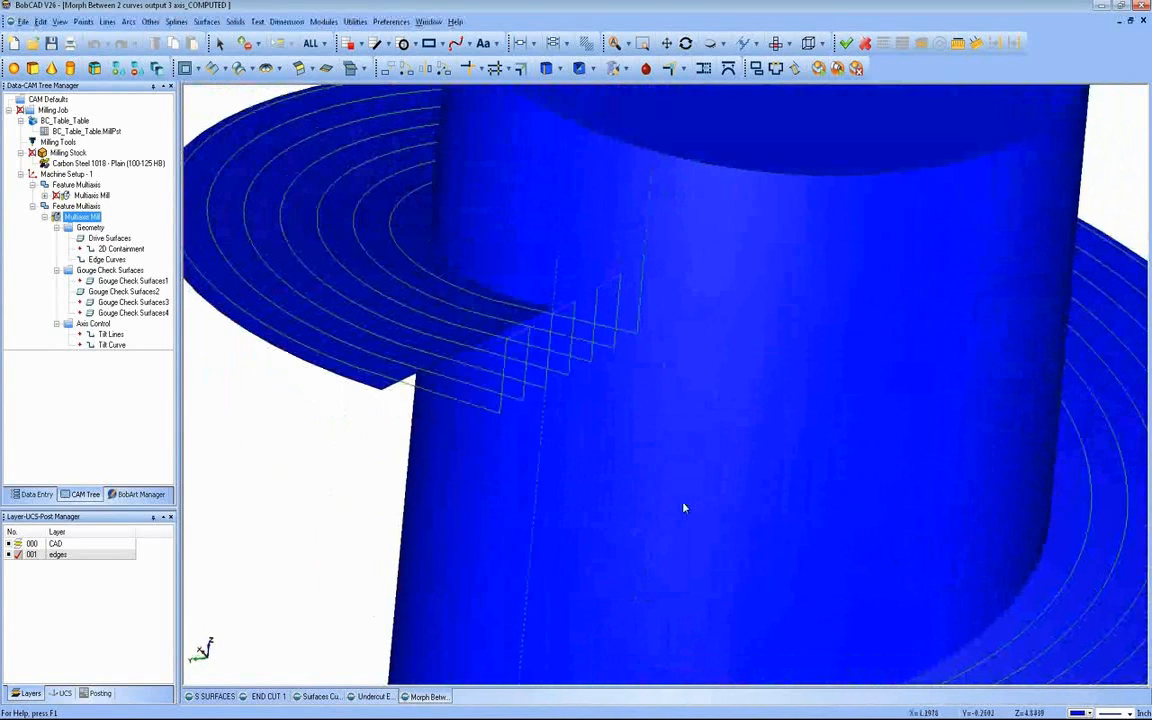
Step: Edit the second multiaxis feature so small moves between slices use Blend spline, and recompute the toolpath
right_click(73, 208)
click(96, 216)
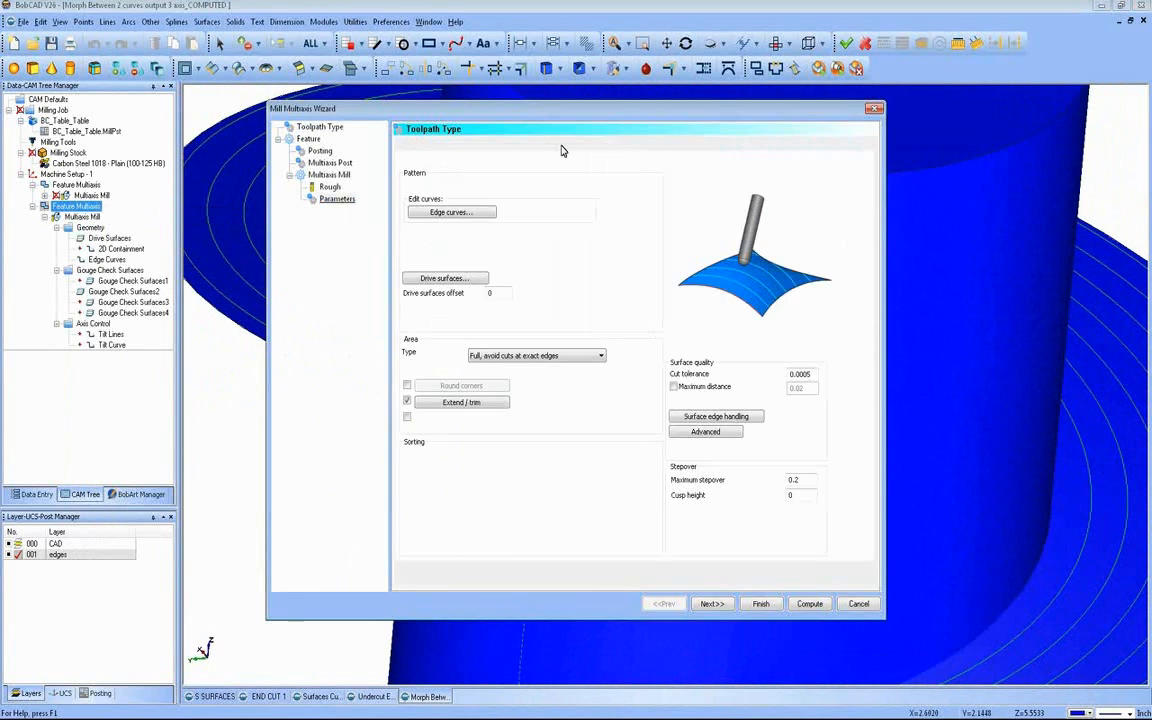
click(548, 144)
click(506, 319)
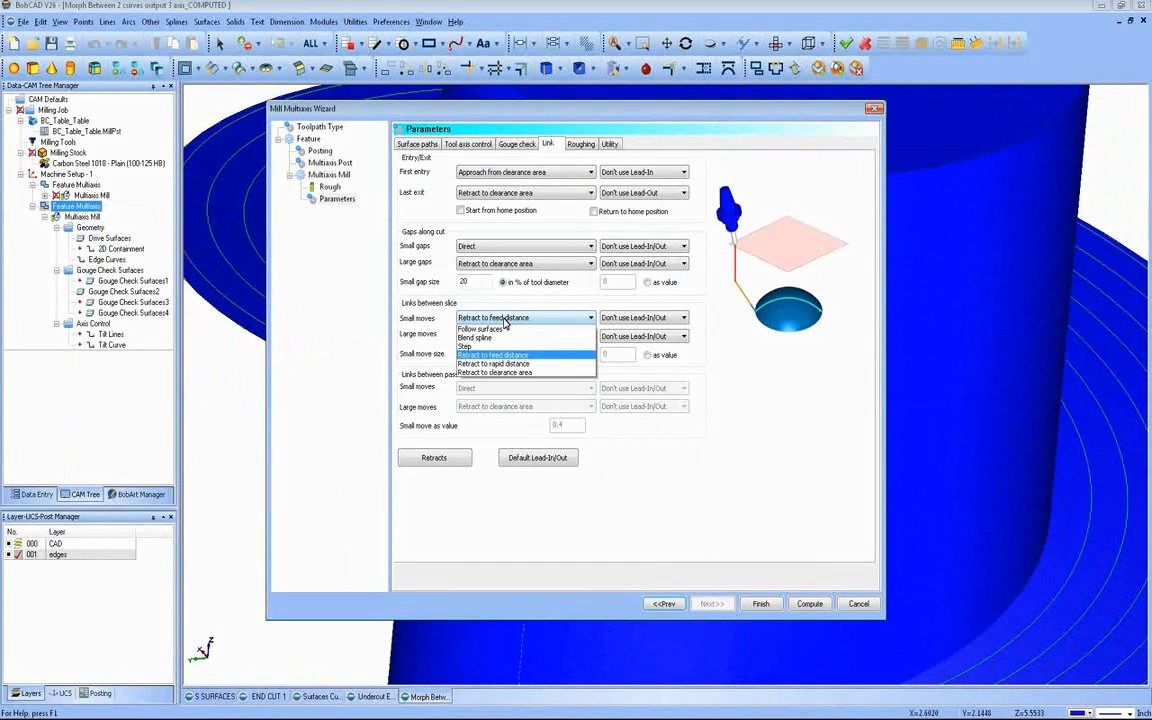
click(500, 350)
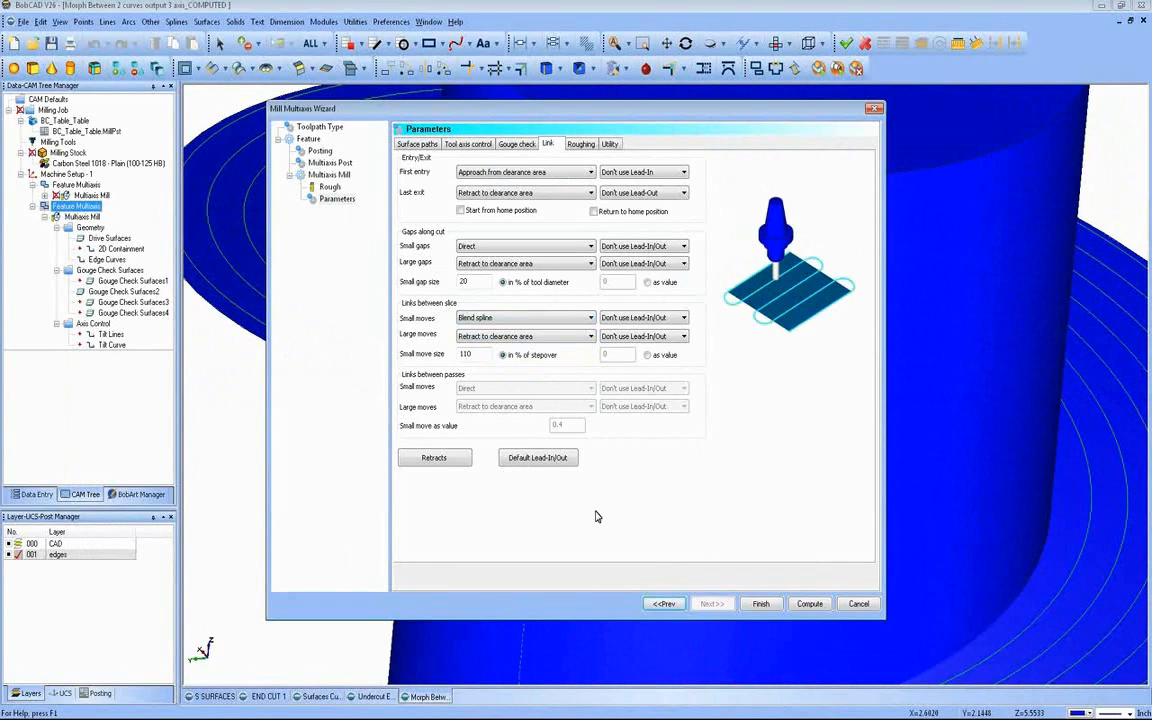
click(806, 604)
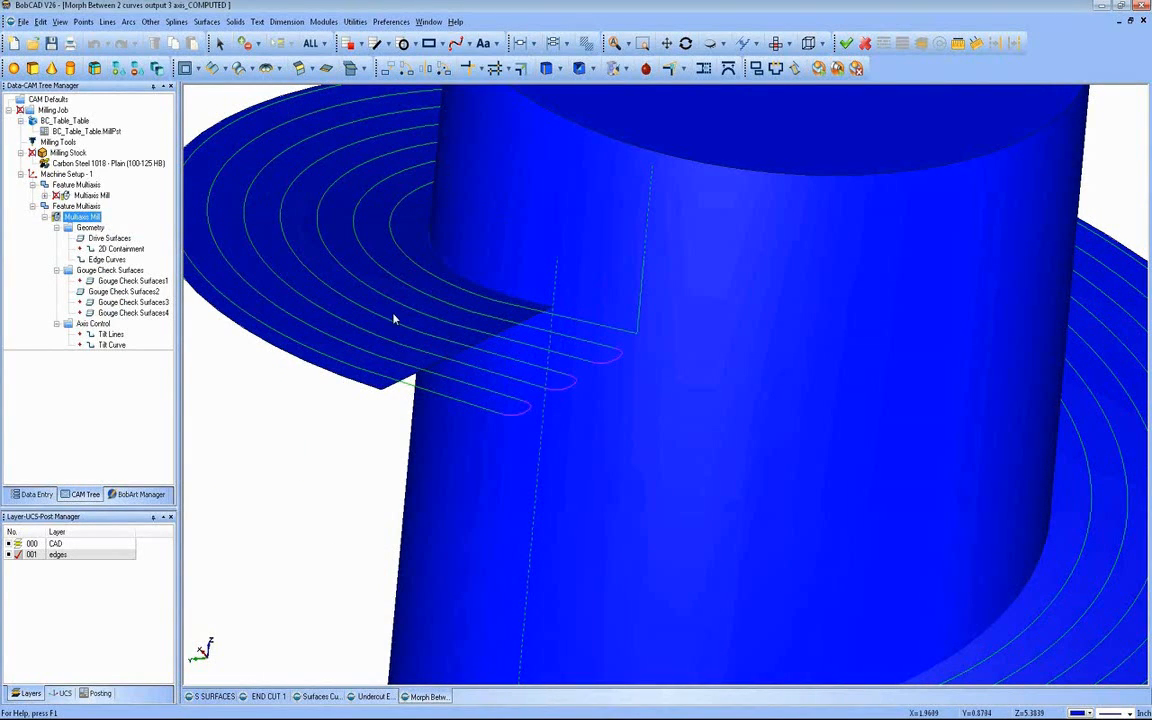
Step: Trim the spiral flange passes by setting both the start and end Extend / trim values to -1, and recompute the toolpath
click(94, 283)
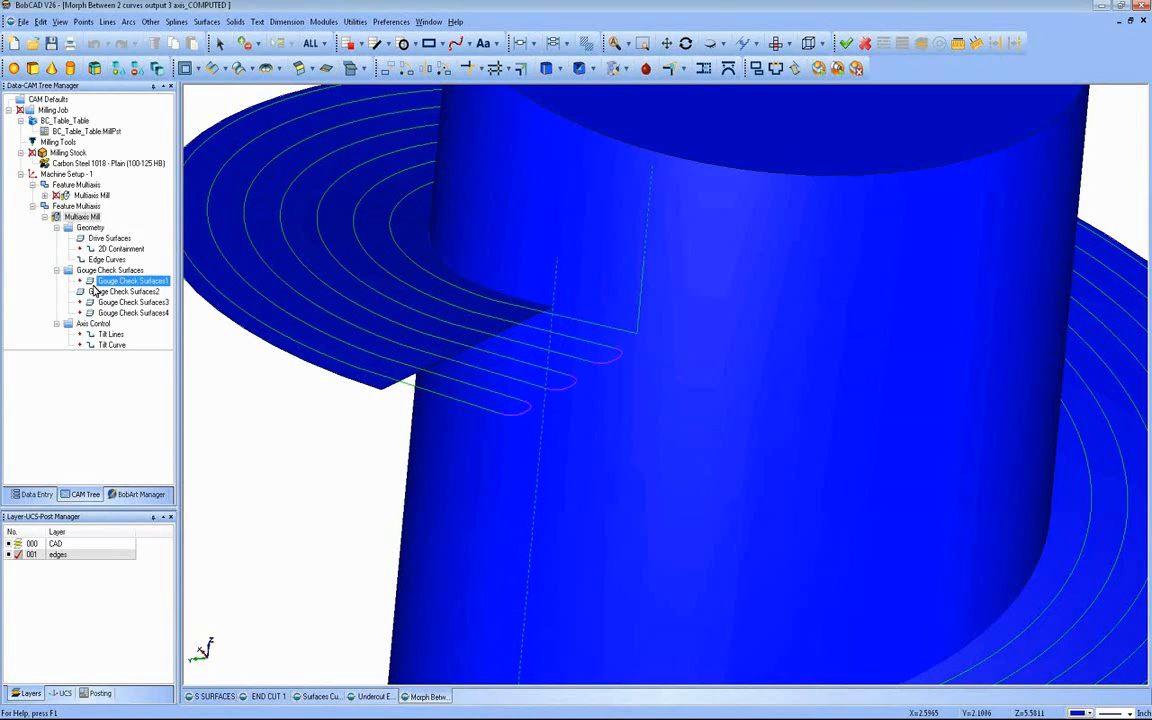
right_click(76, 206)
click(101, 217)
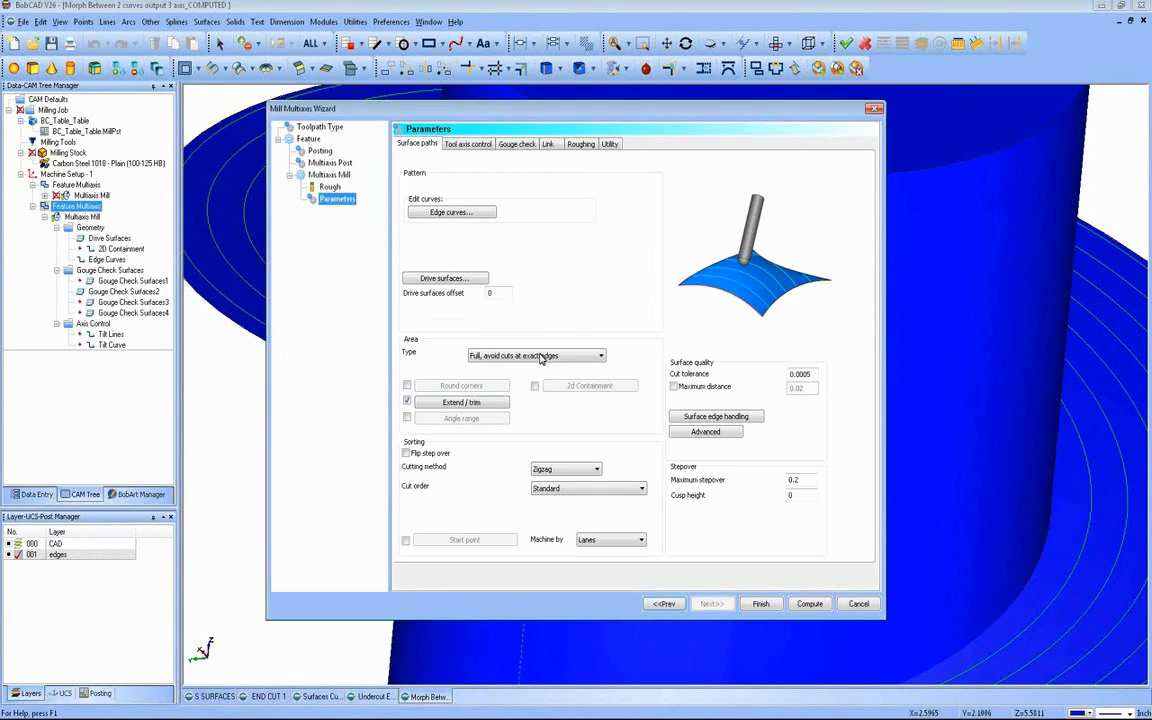
click(484, 404)
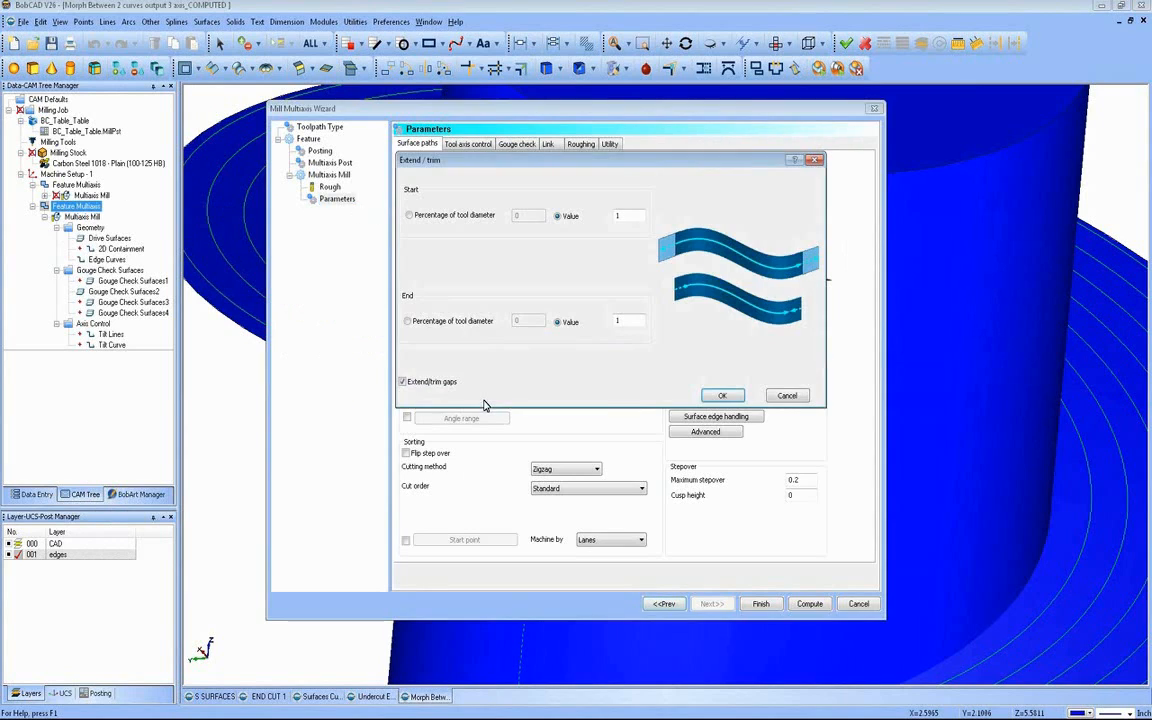
click(617, 216)
text(-1)
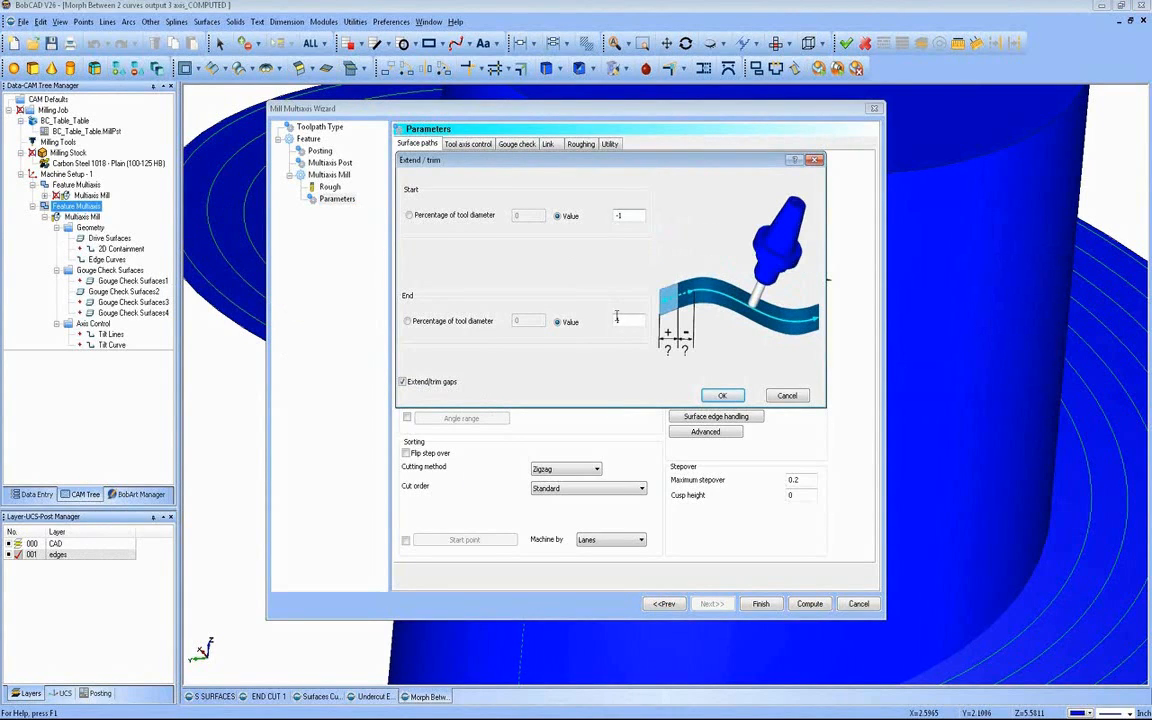
click(617, 318)
text(1)
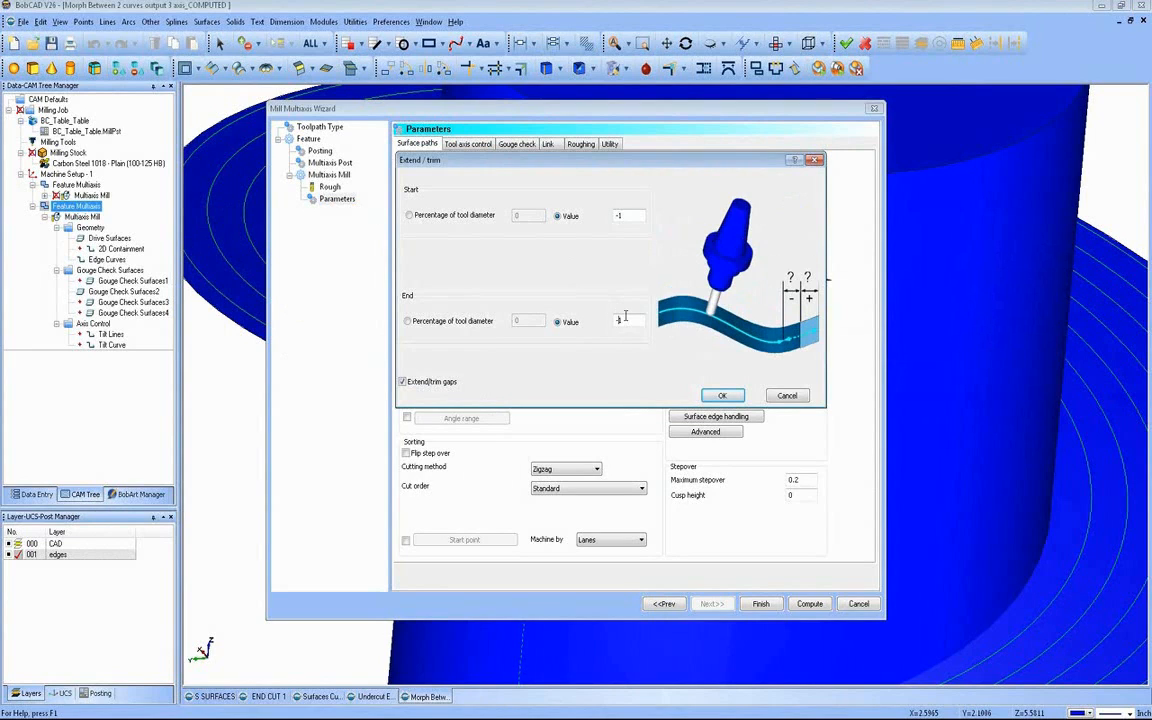
click(722, 395)
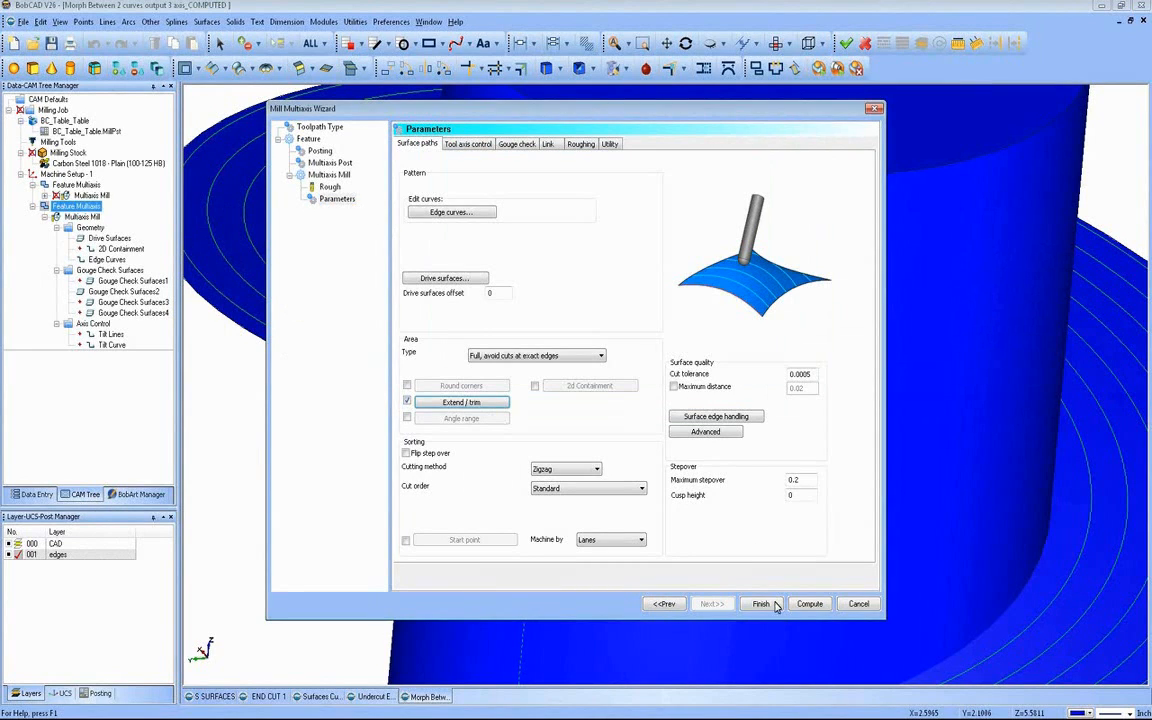
click(809, 603)
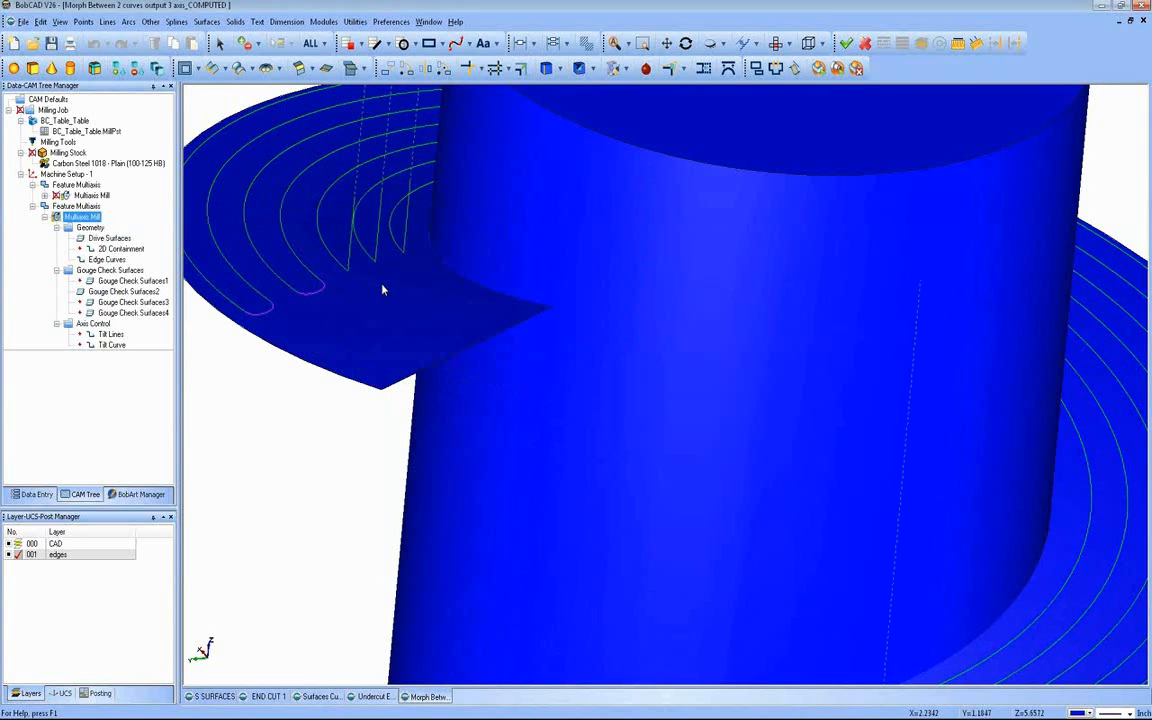
scroll(382, 290, down, 5)
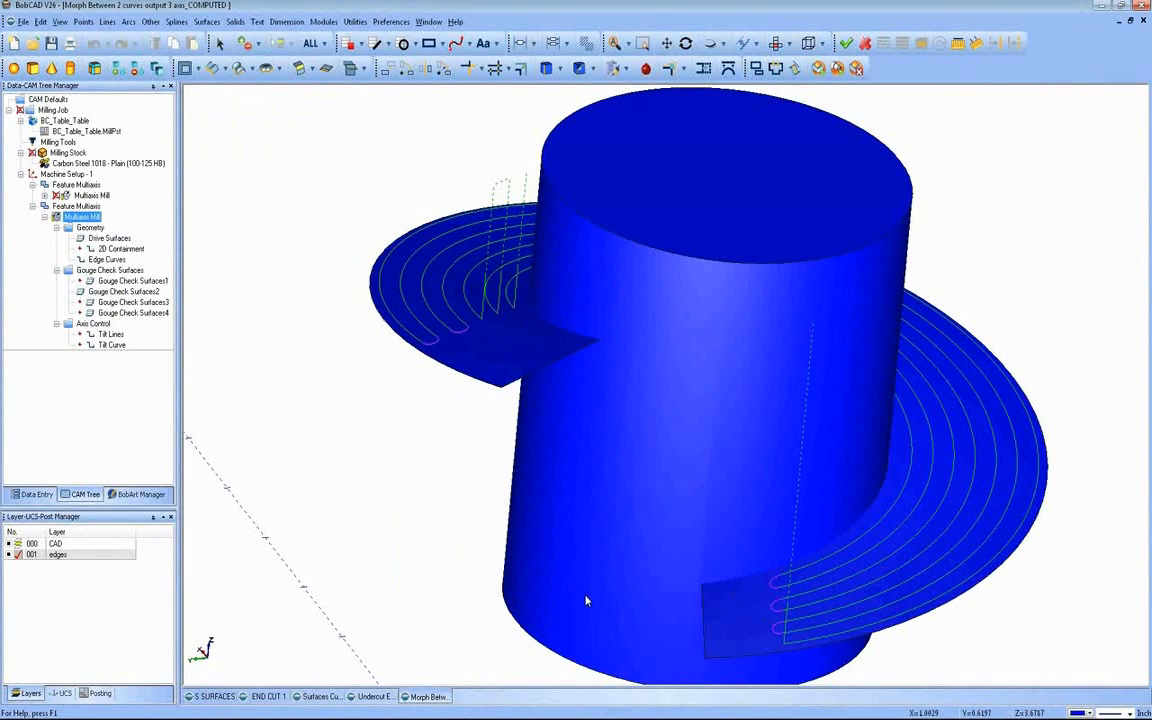
mouse_move(630, 455)
middle_down()
mouse_move(576, 440)
mouse_move(690, 491)
mouse_move(658, 522)
mouse_move(612, 440)
mouse_move(650, 458)
middle_up()
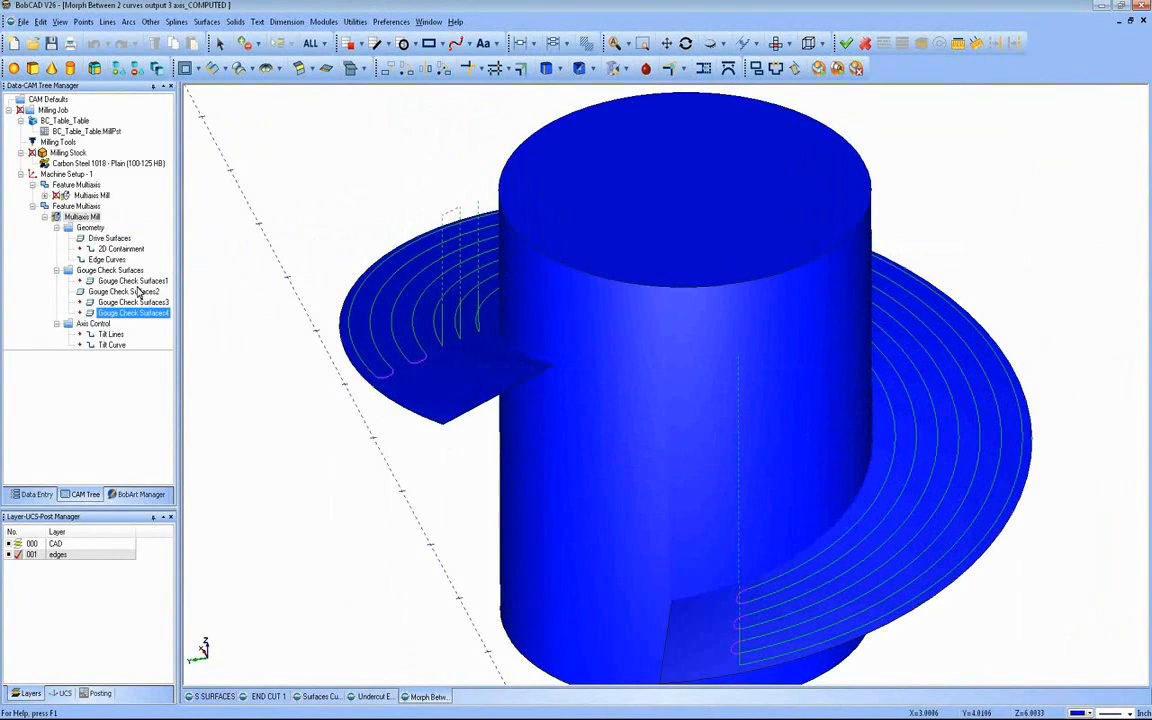
Step: Compare the Morph between 2 surfaces, Morph between 2 curves, Parallel to multiple curves and Parallel to surface types, leaving the feature unedited
click(83, 207)
click(83, 216)
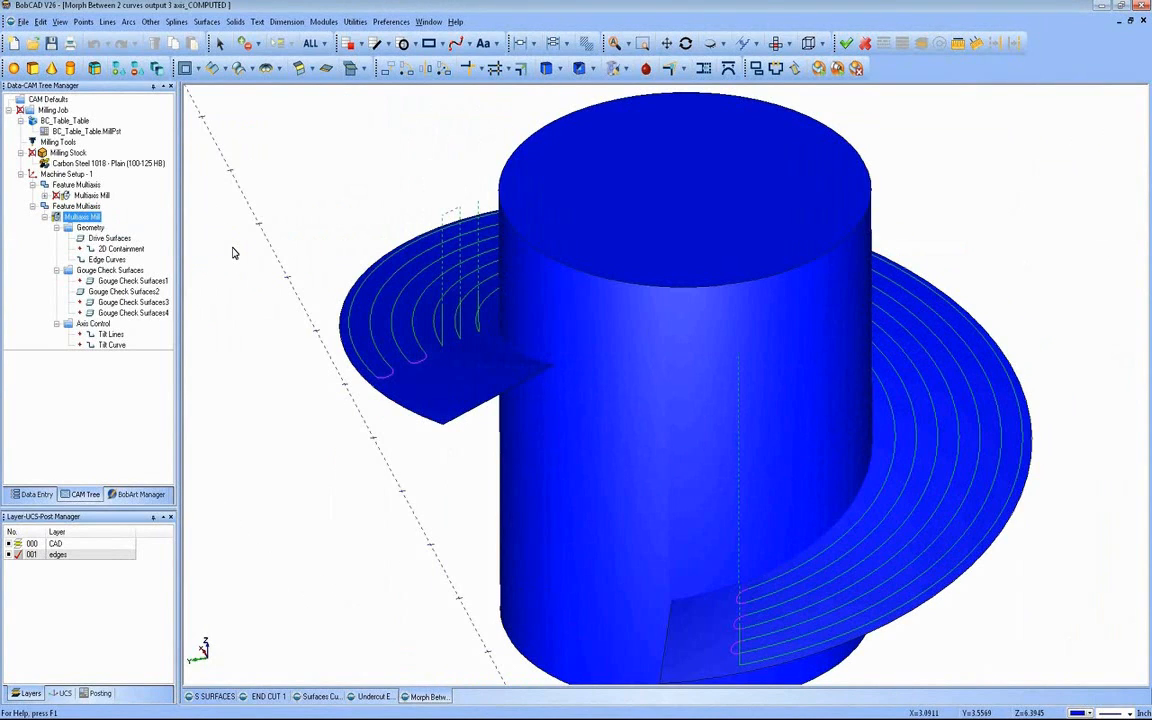
right_click(81, 206)
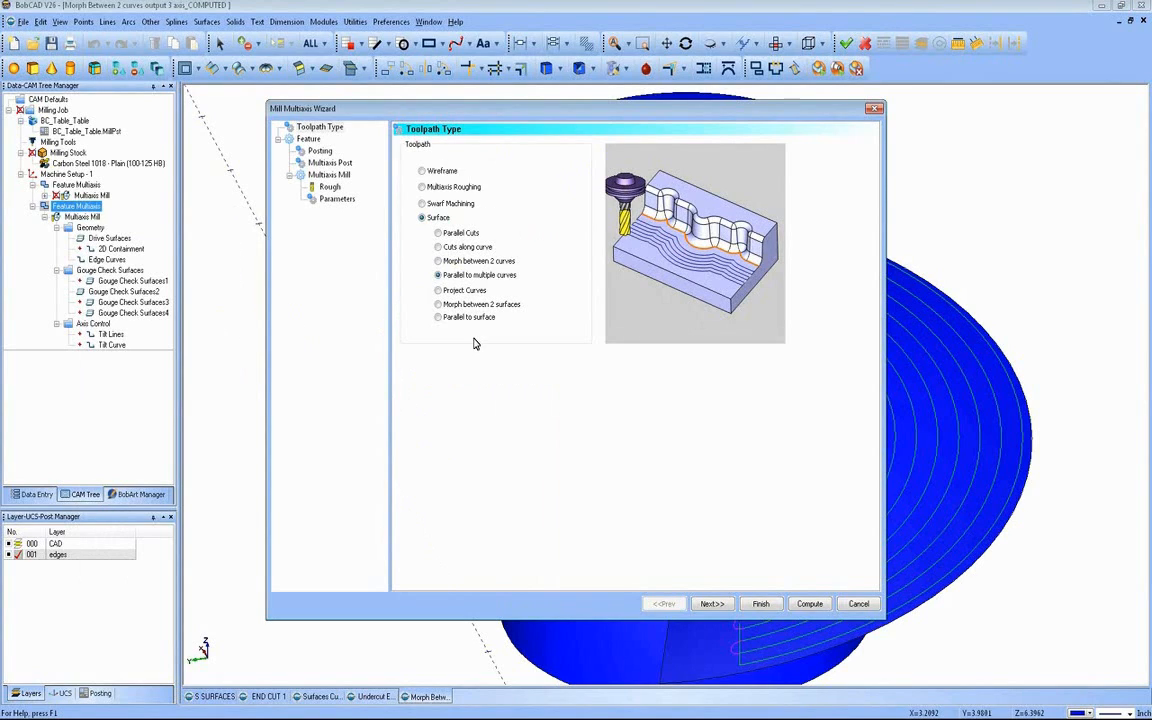
click(477, 304)
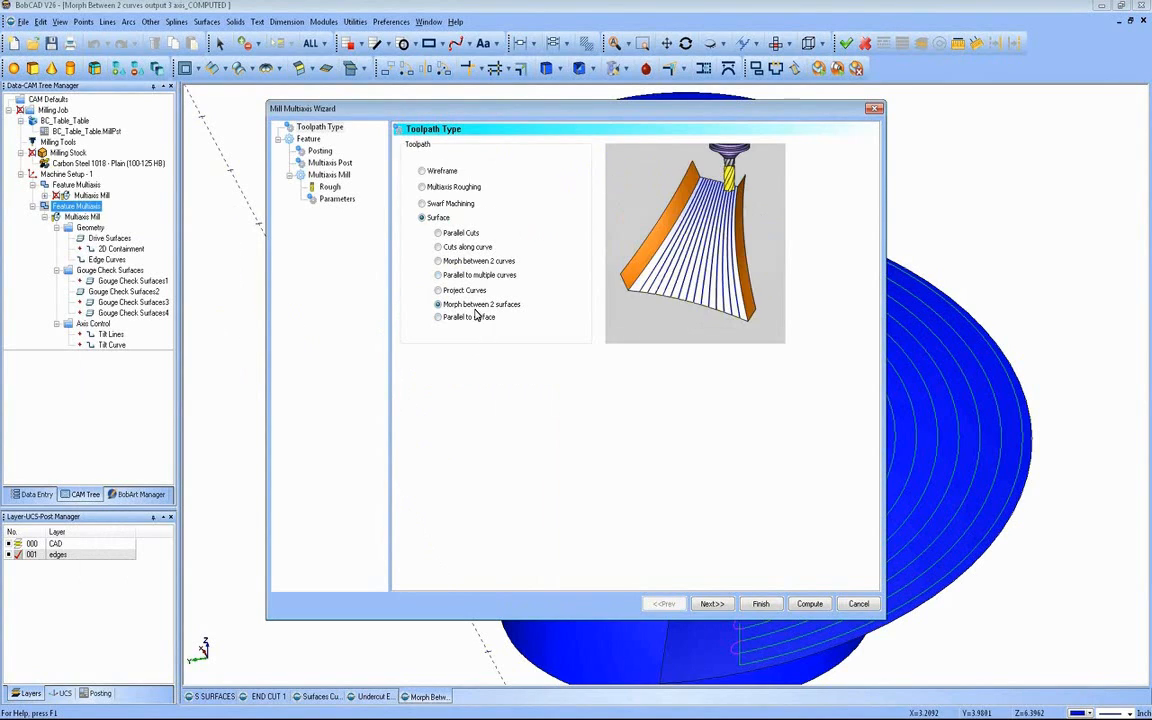
click(460, 262)
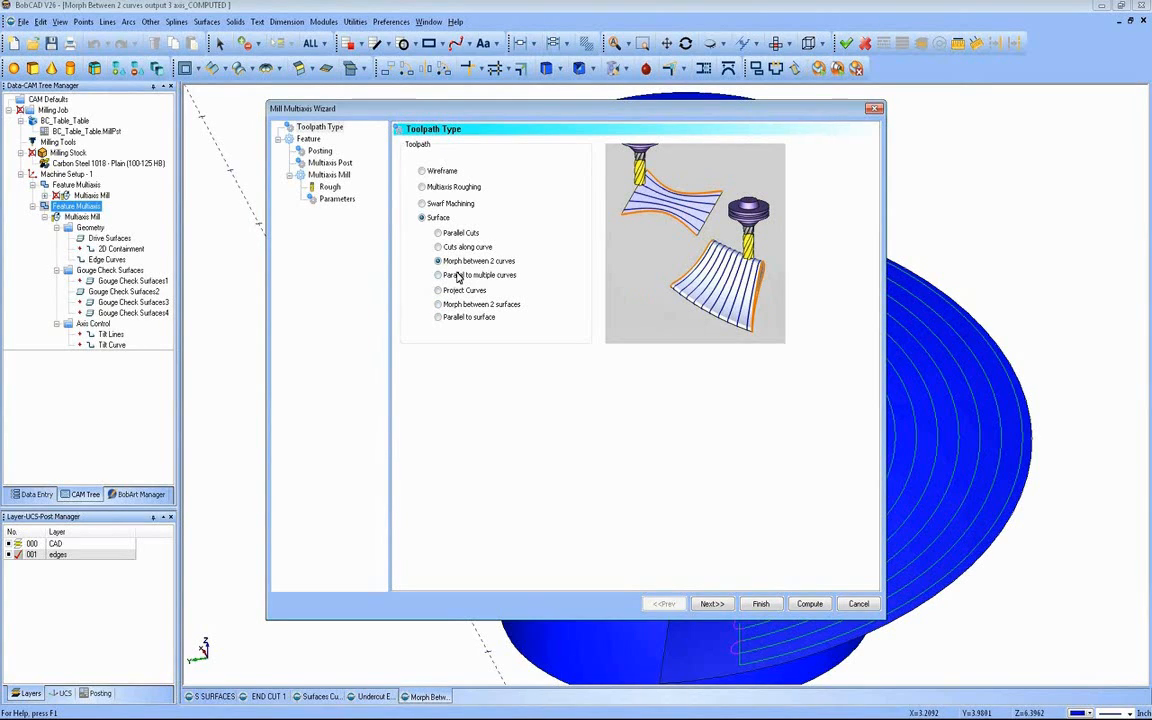
click(457, 276)
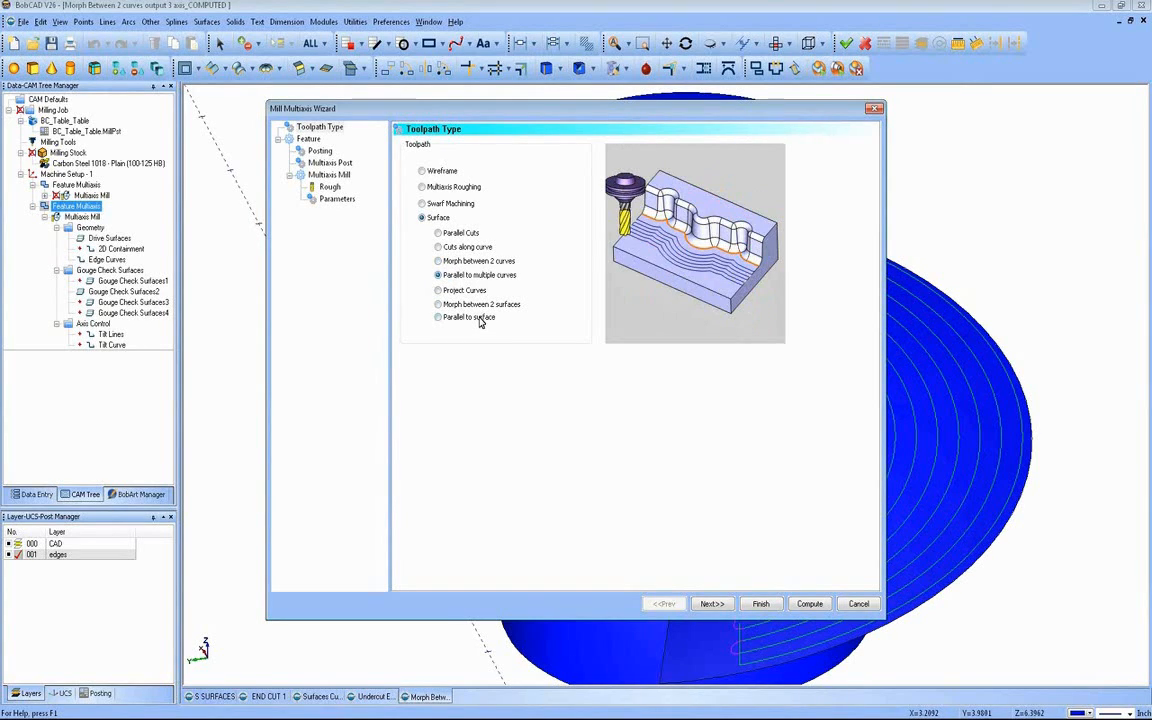
click(478, 318)
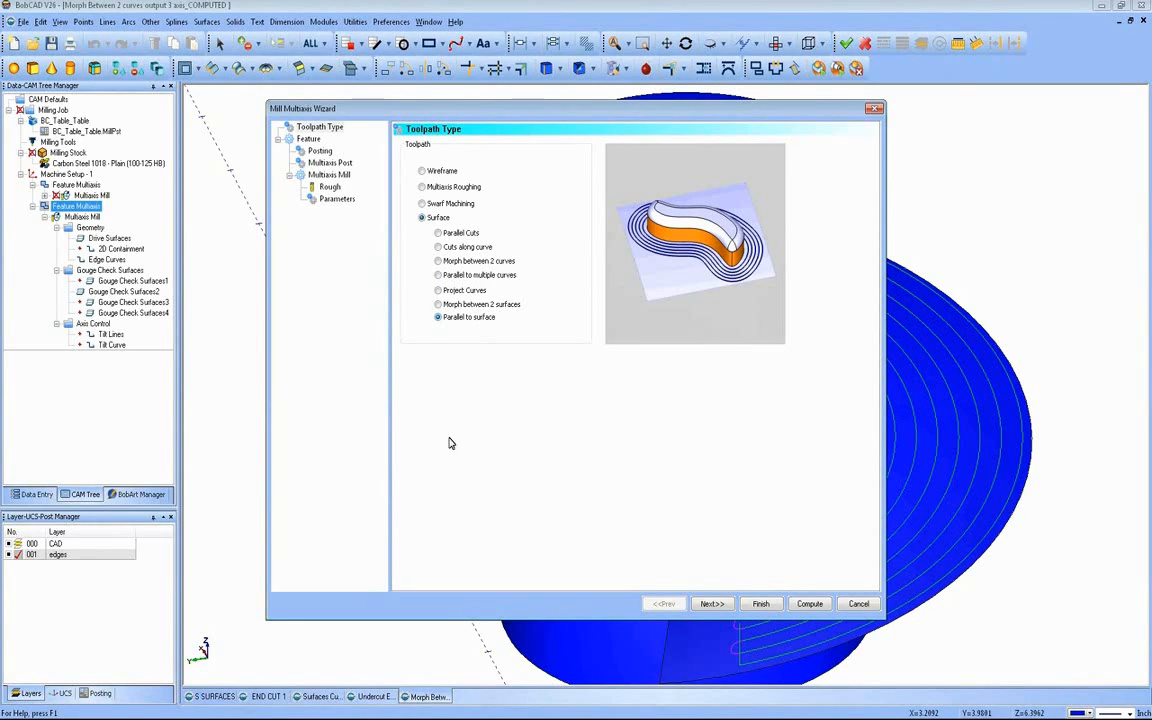
click(858, 604)
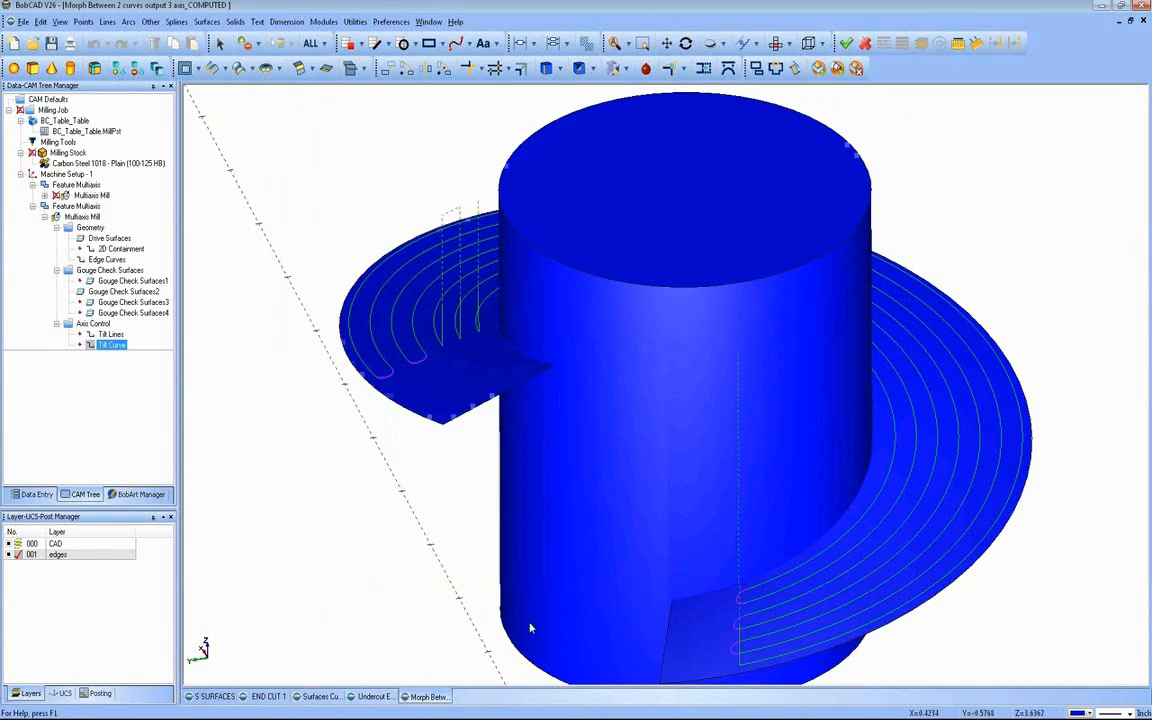
Step: Switch to the Undercut Example part, unblank its Multiaxis Mill toolpath, and inspect the passes inside the undercut slot
click(375, 697)
middle_drag(702, 555, 671, 522)
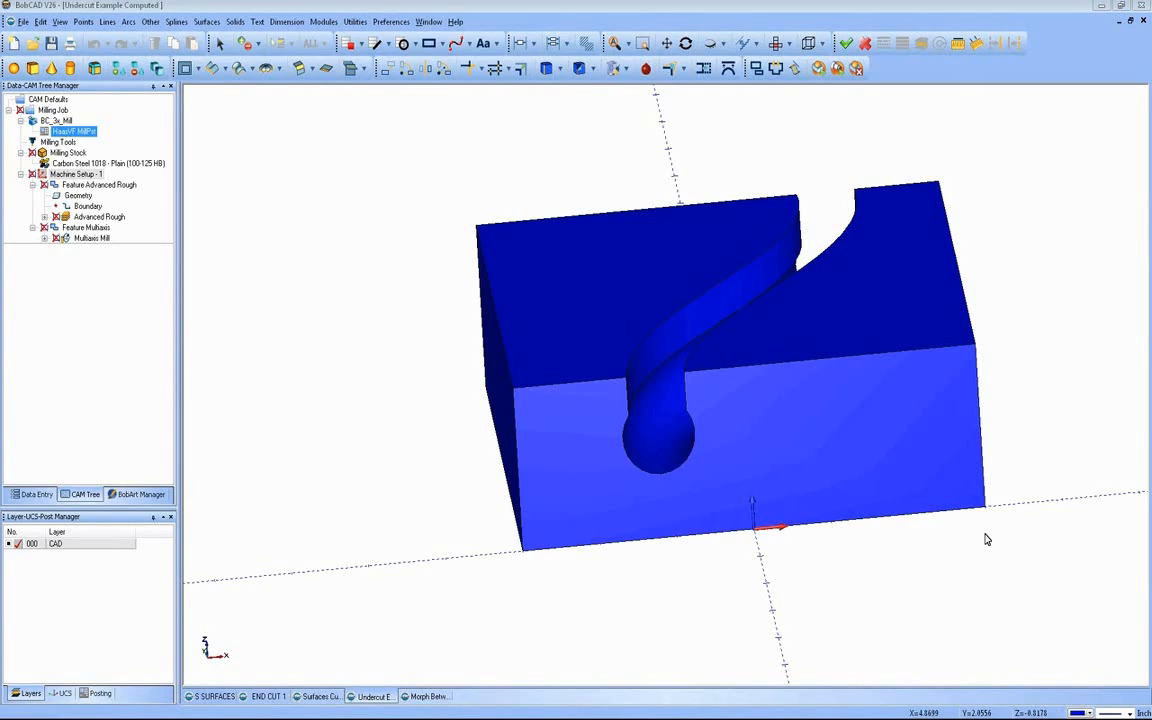
click(94, 240)
right_click(88, 240)
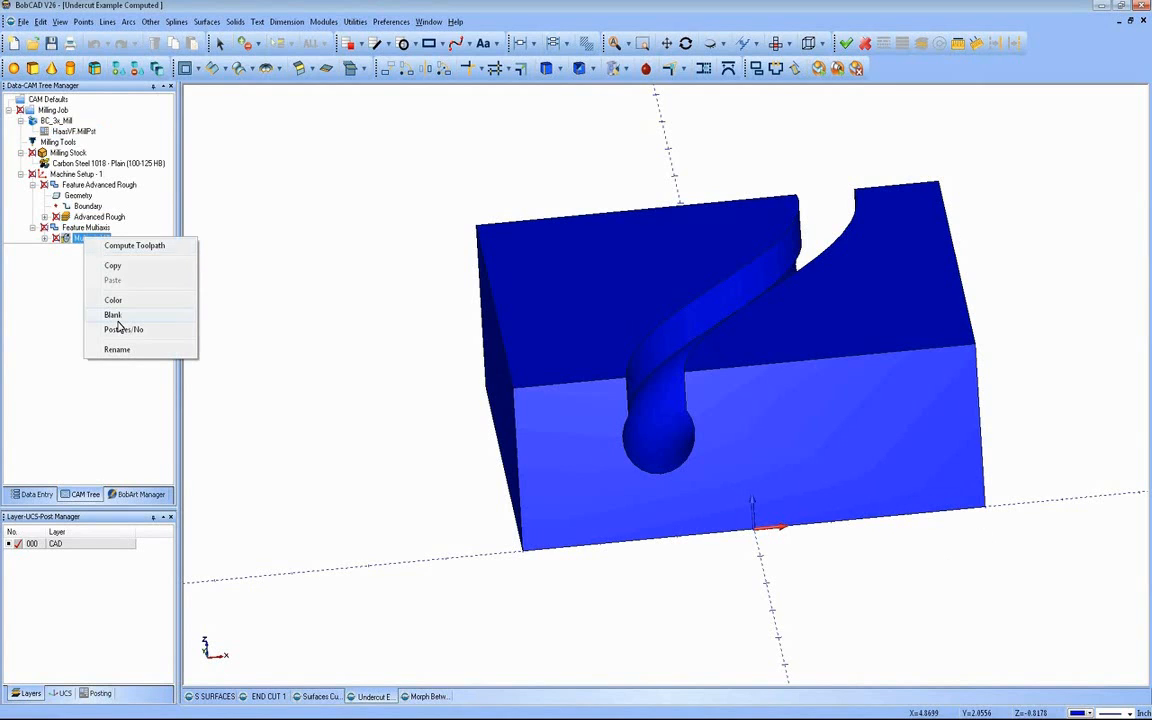
click(118, 319)
middle_drag(679, 480, 671, 451)
scroll(671, 451, up, 2)
scroll(671, 454, up, 5)
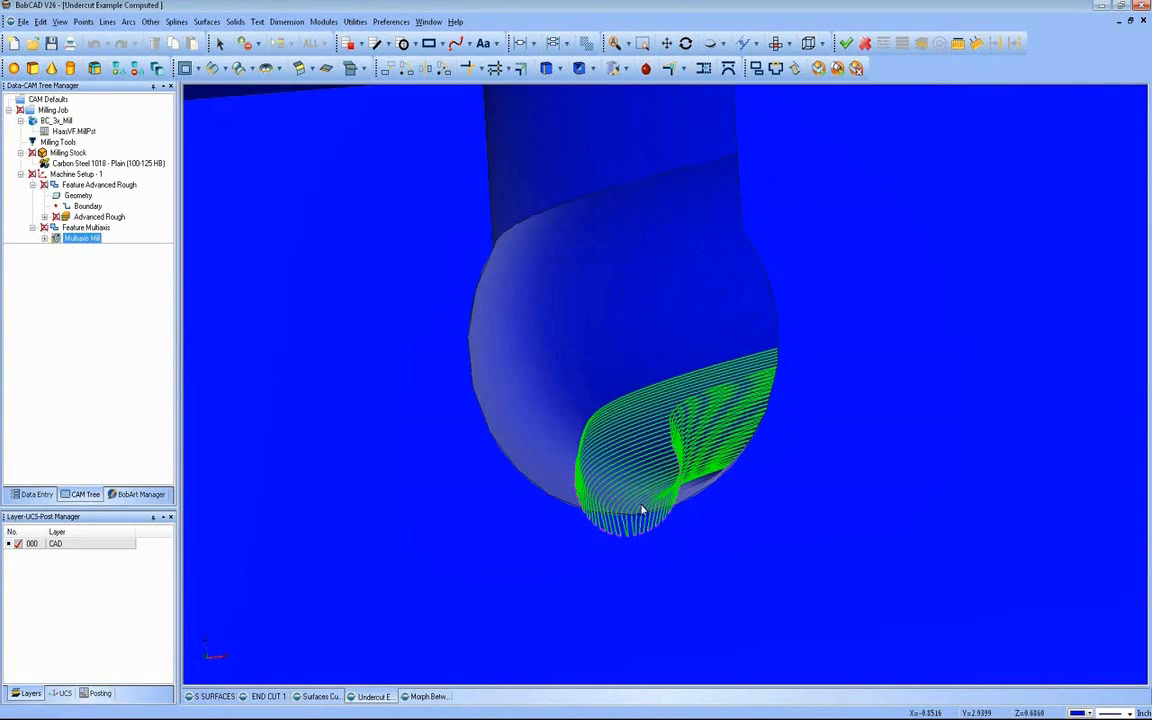
scroll(622, 443, down, 3)
middle_drag(653, 393, 606, 462)
Step: Start the mill simulation of the undercut part and turn on Workpiece Focus
click(323, 21)
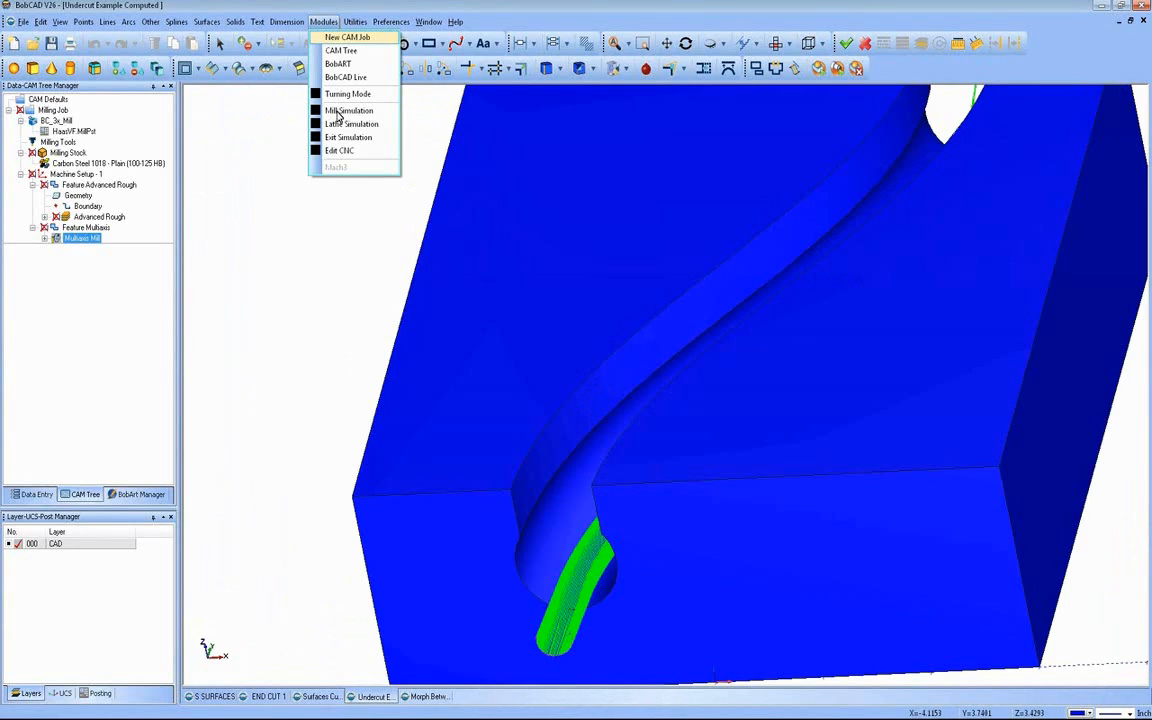
click(312, 101)
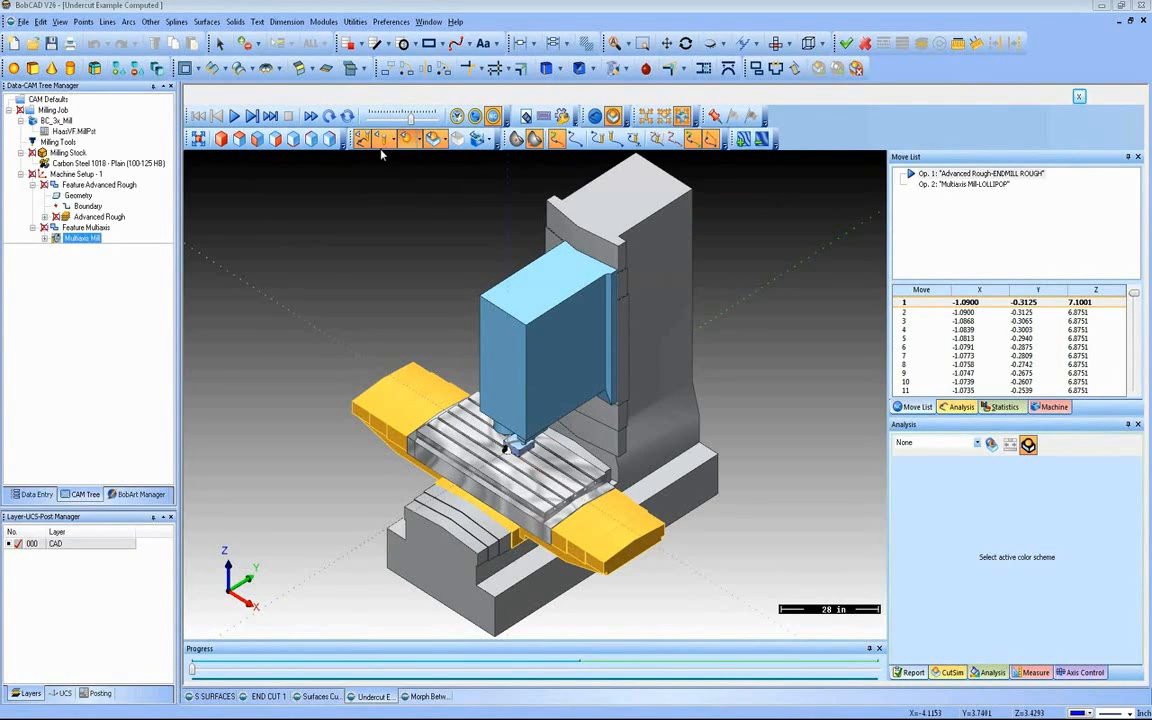
click(666, 118)
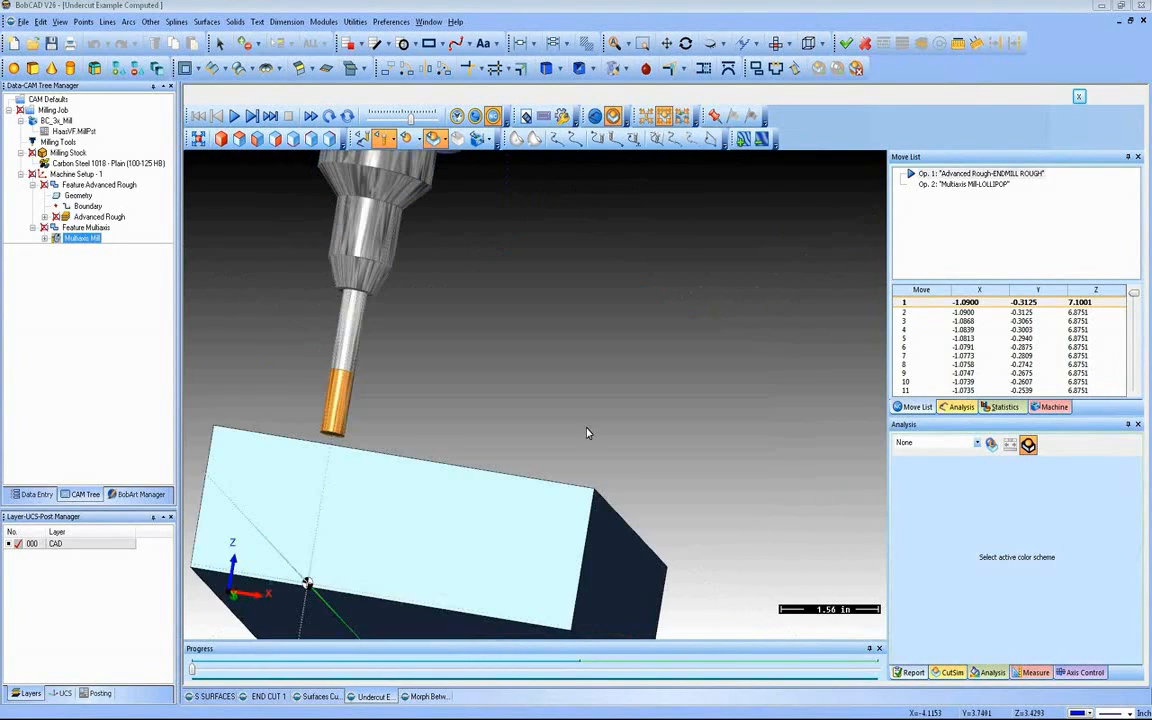
Step: Play the undercut simulation through the roughing and lollipop operations, skipping ahead in the roughing, and exit the simulation
click(259, 139)
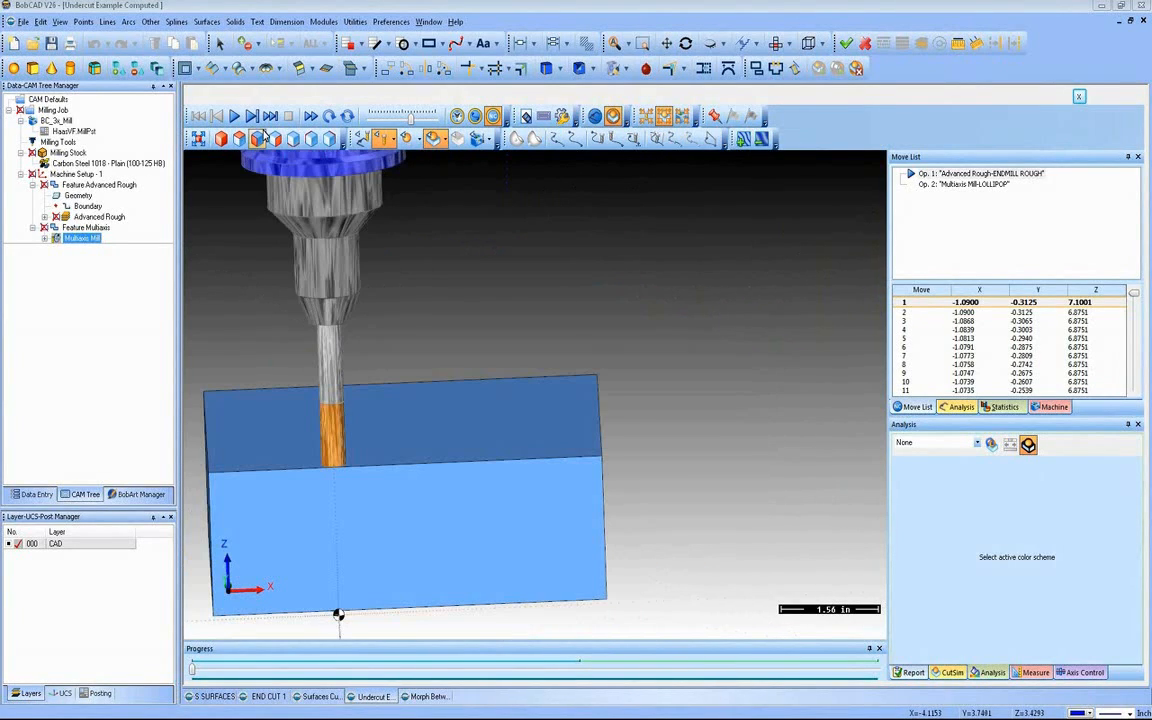
click(234, 116)
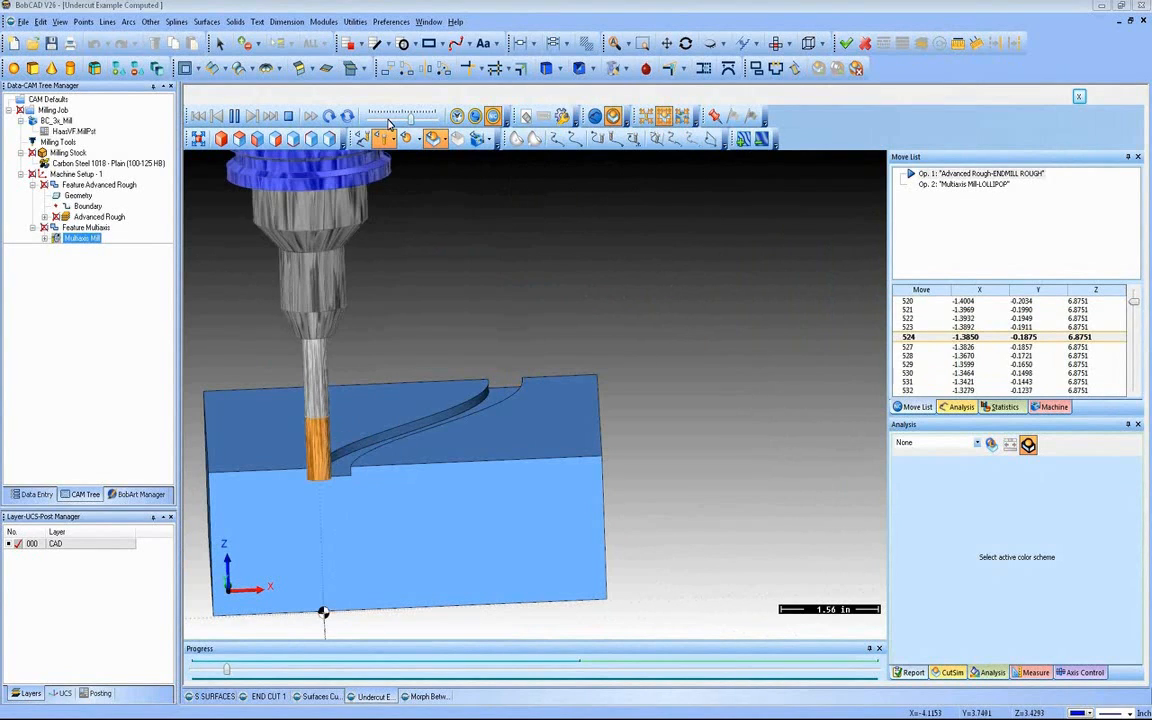
click(327, 667)
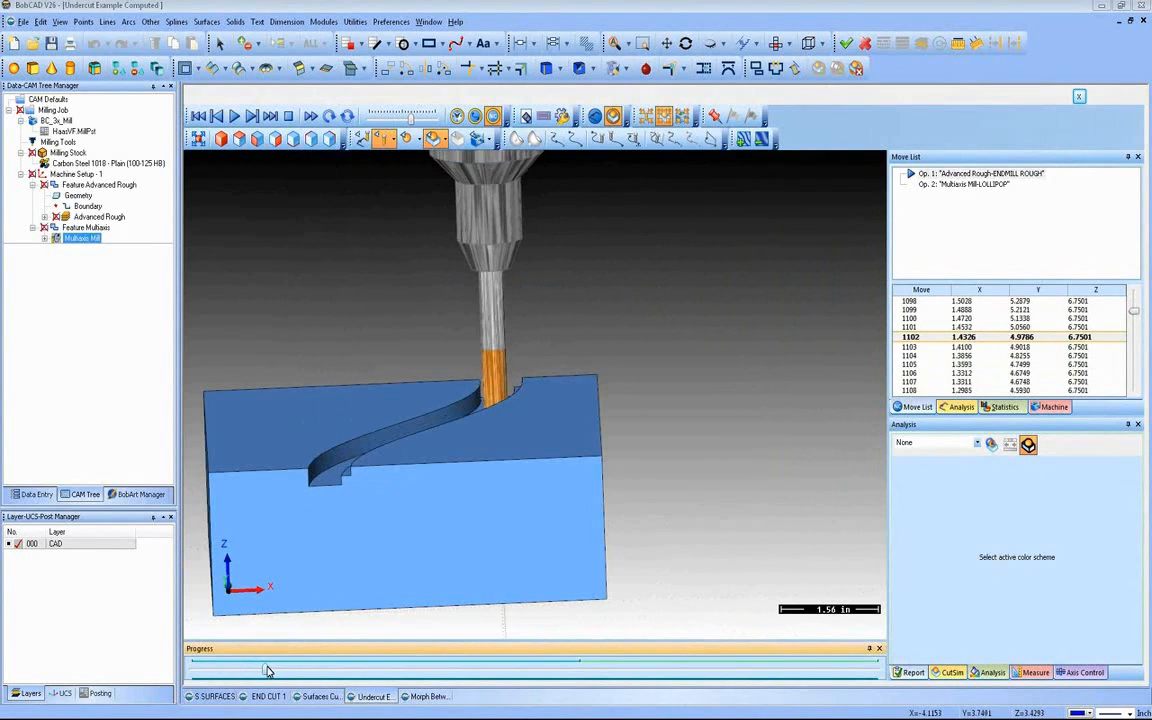
drag(268, 670, 583, 670)
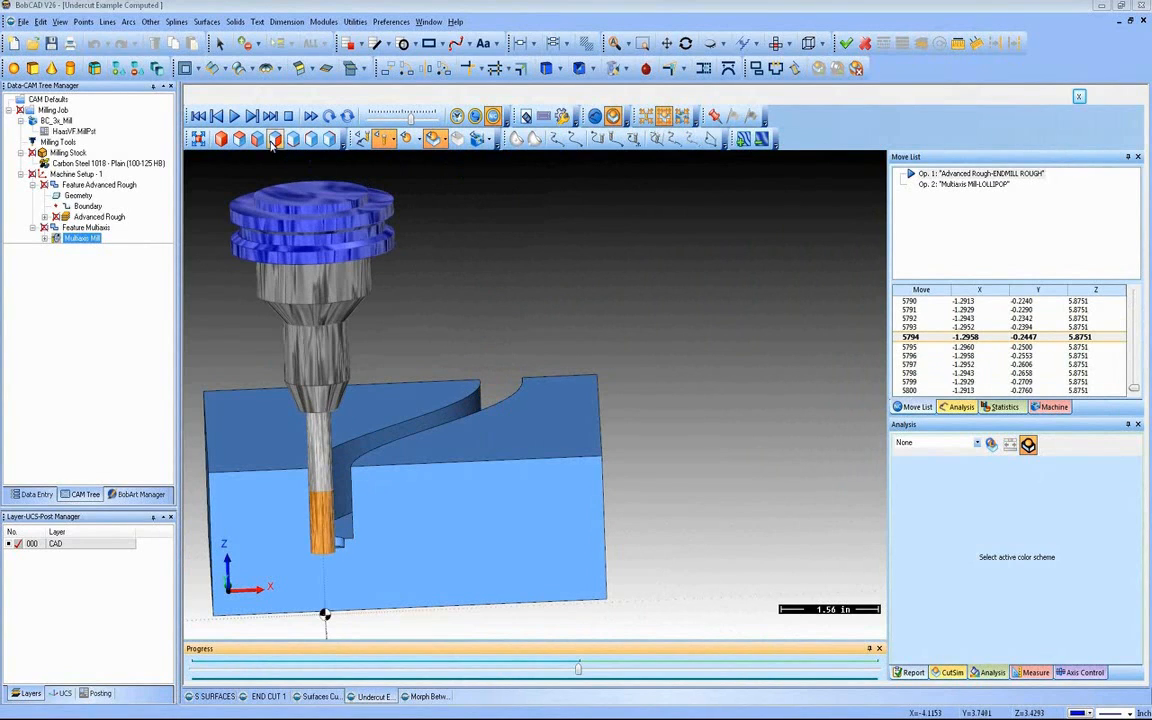
click(236, 117)
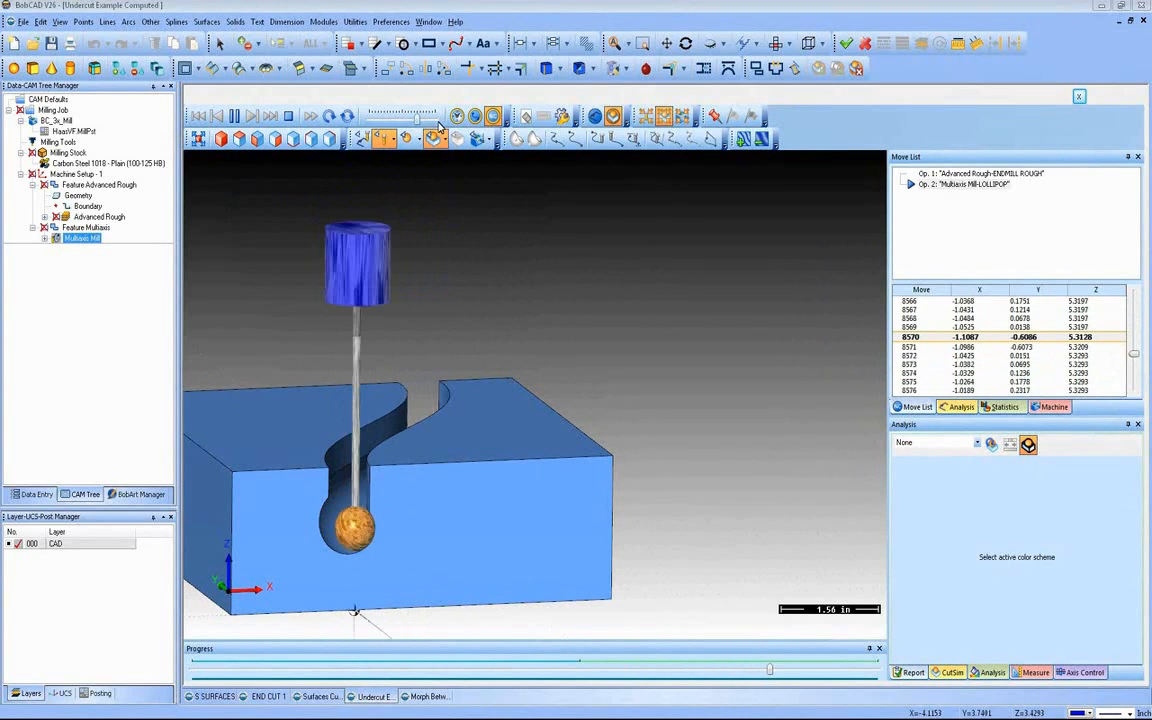
middle_drag(445, 518, 486, 514)
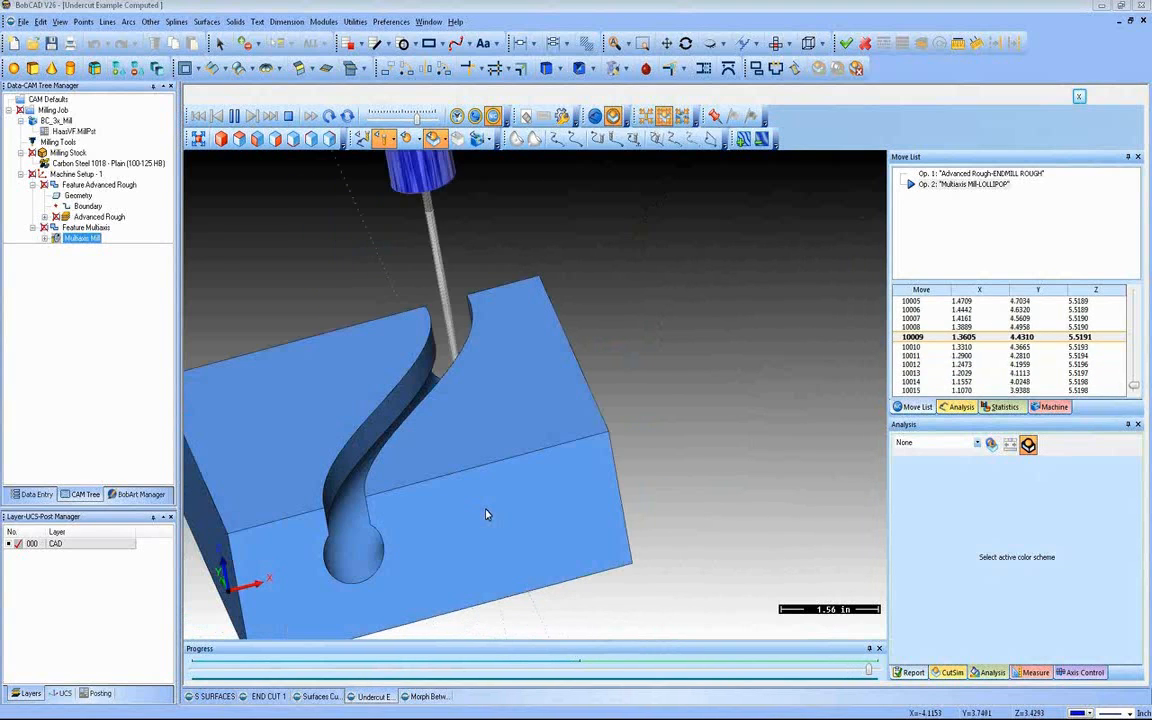
click(1078, 100)
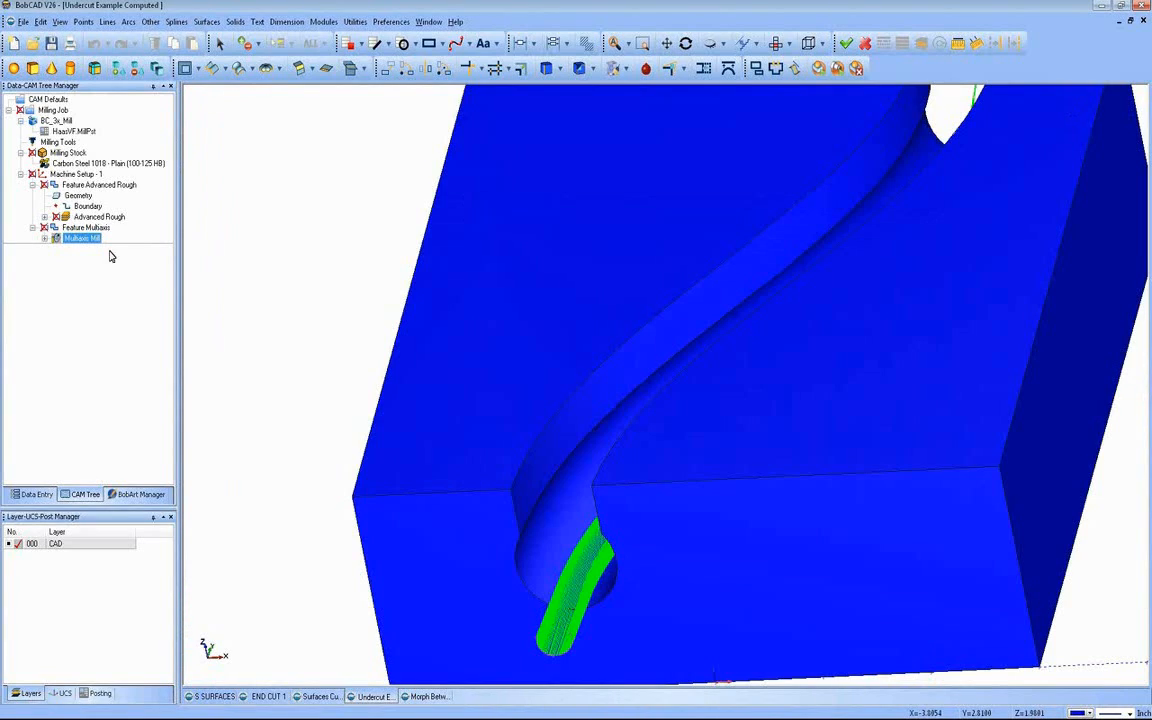
Step: Open the Feature Multiaxis settings and review the surface toolpath type, posting parameters and lollipop tool's diameter, flute length and shaft diameter
click(44, 238)
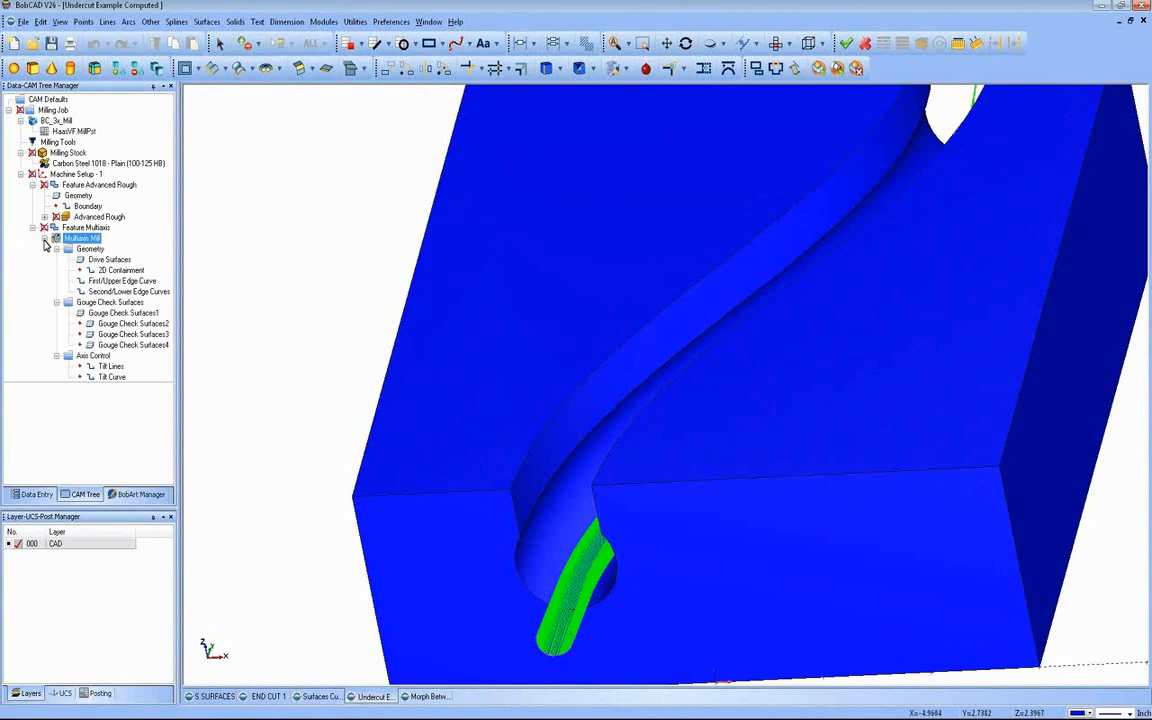
right_click(77, 237)
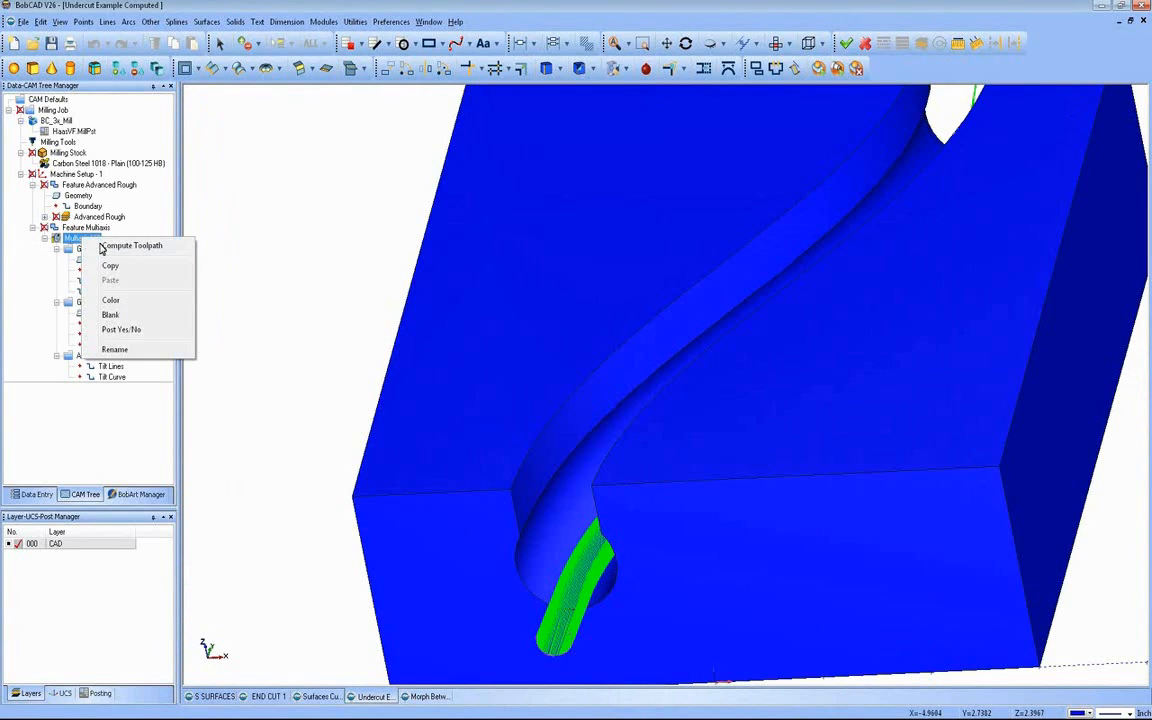
right_click(77, 230)
click(88, 237)
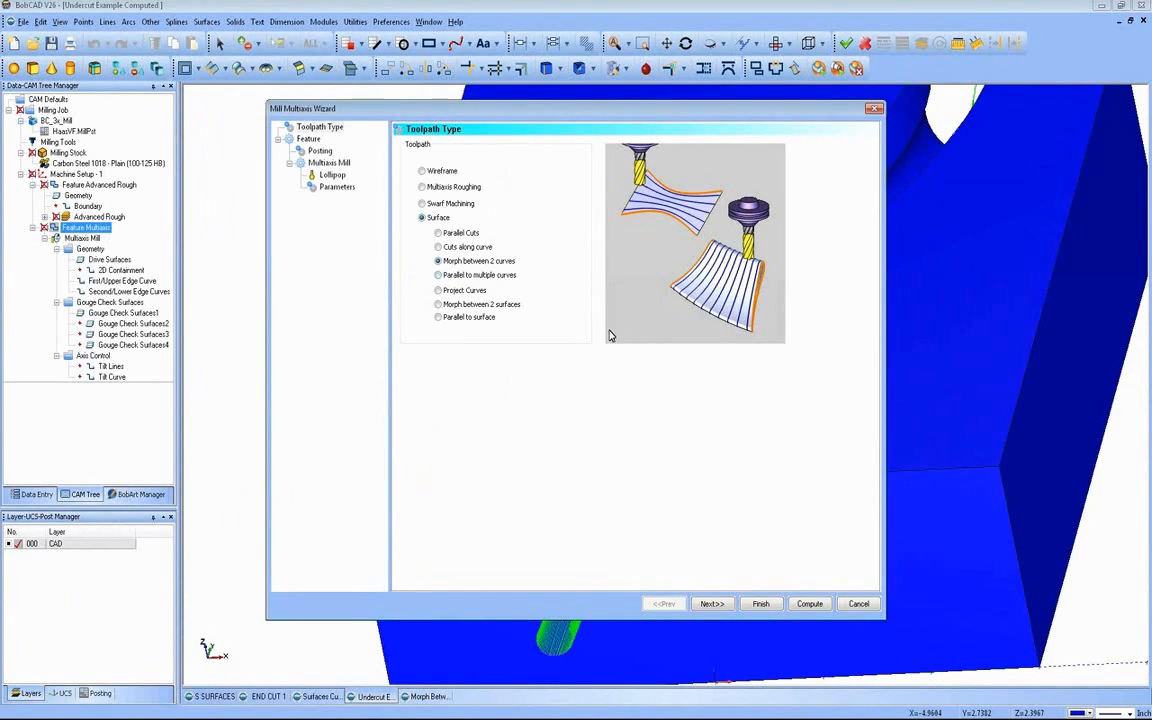
click(699, 603)
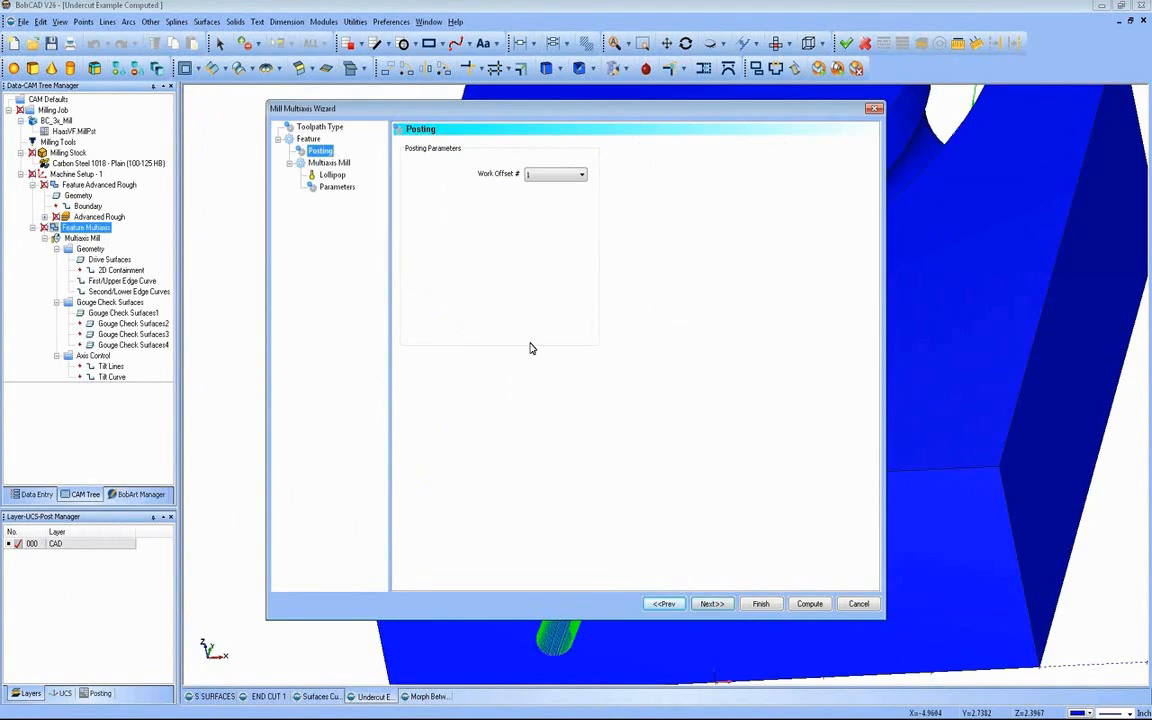
click(711, 603)
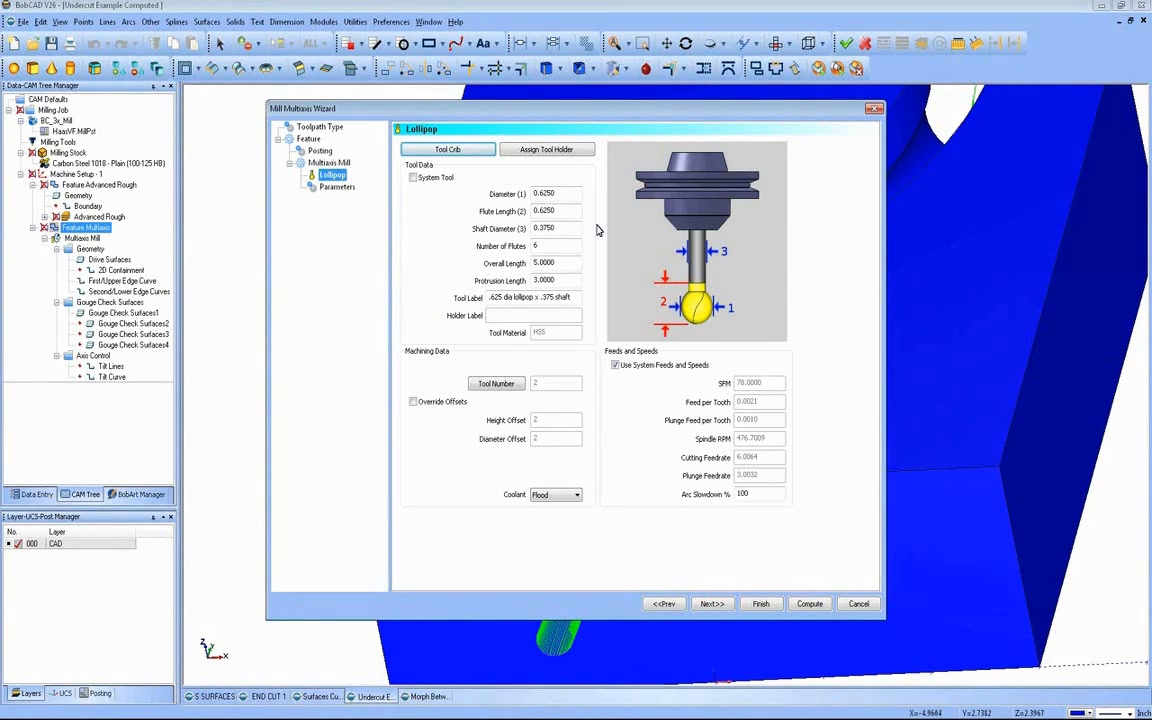
double_click(545, 193)
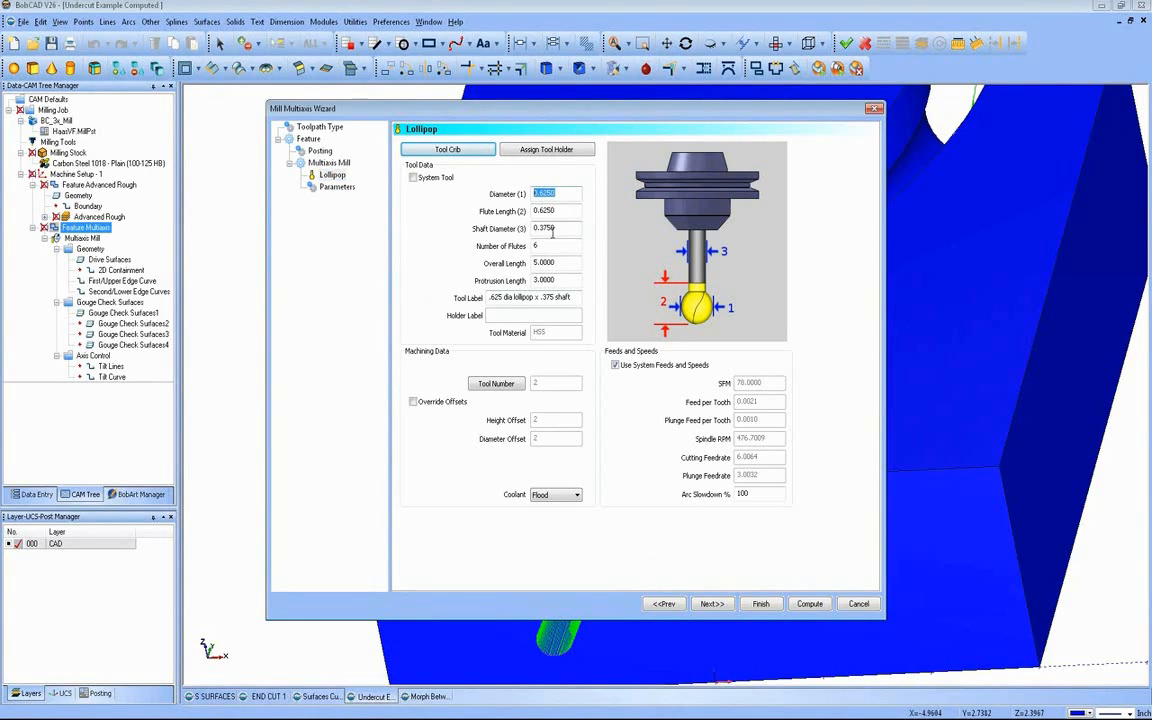
key(Tab)
key(Tab)
Step: Check which slot edges are assigned as first and second curves and which undercut faces are the drive surfaces, keeping the selections
click(712, 604)
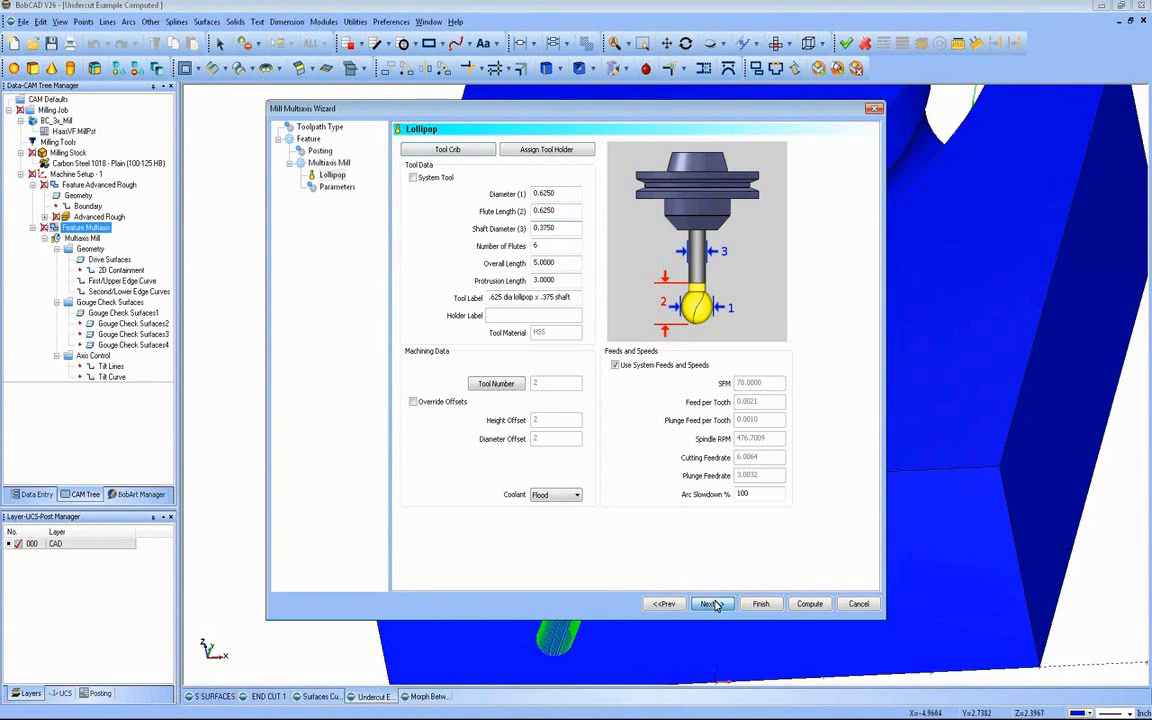
click(457, 219)
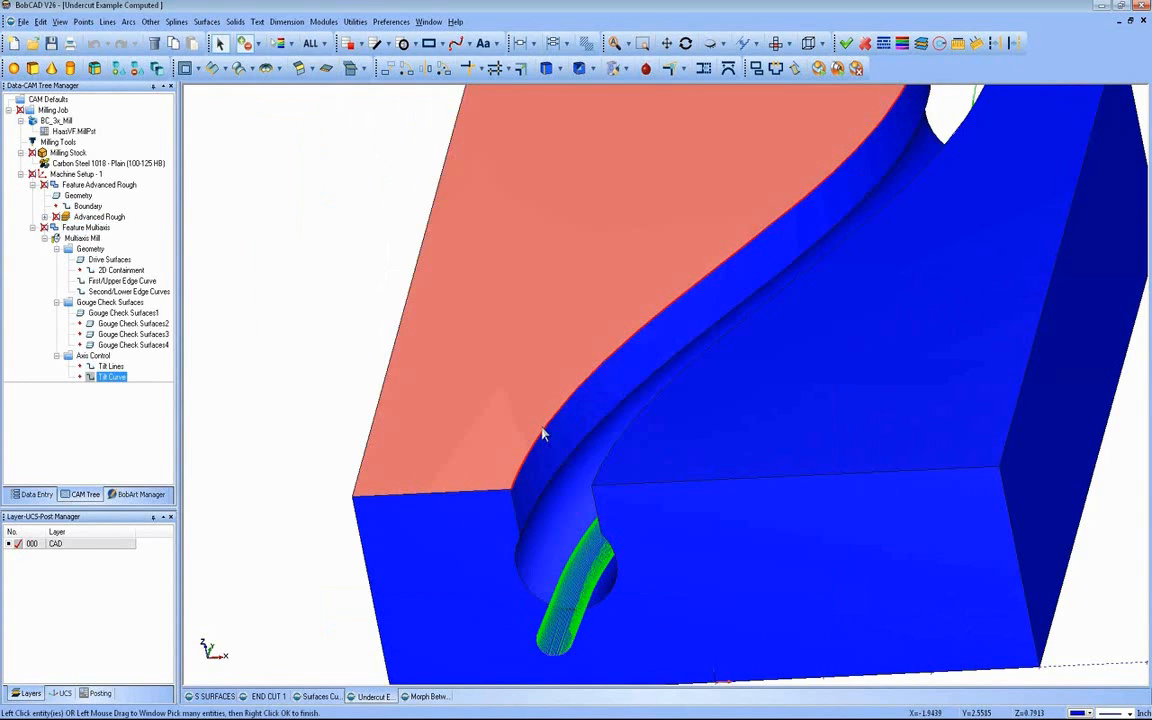
right_click(247, 283)
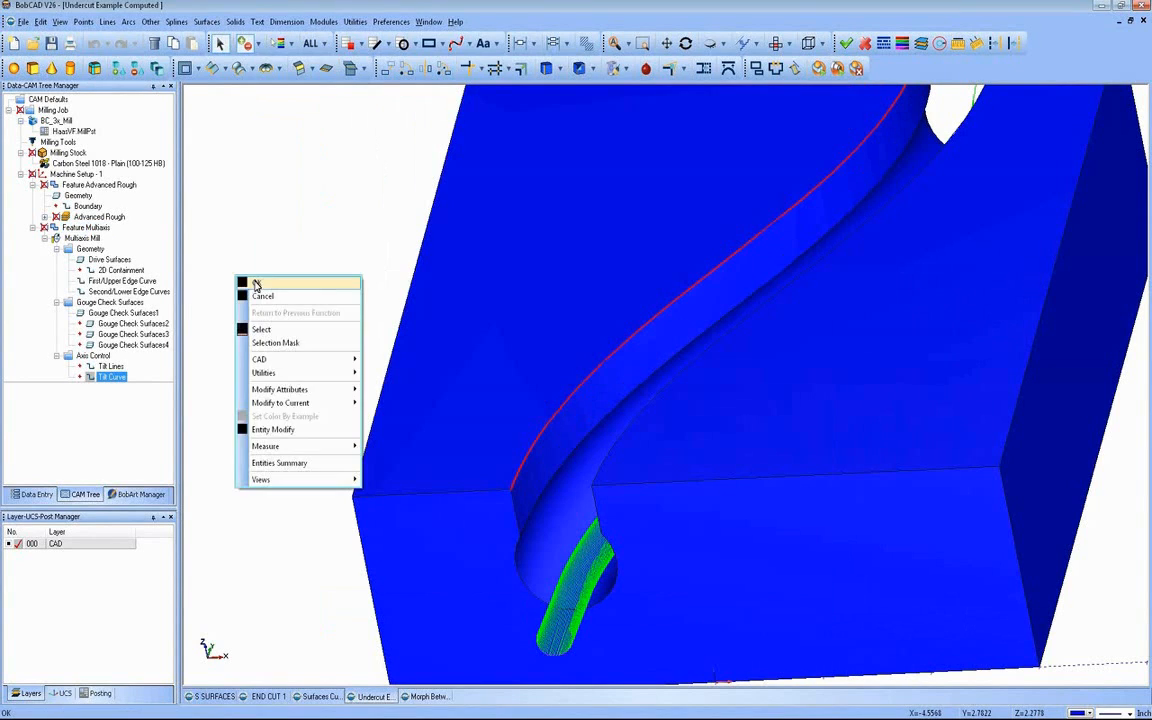
click(260, 288)
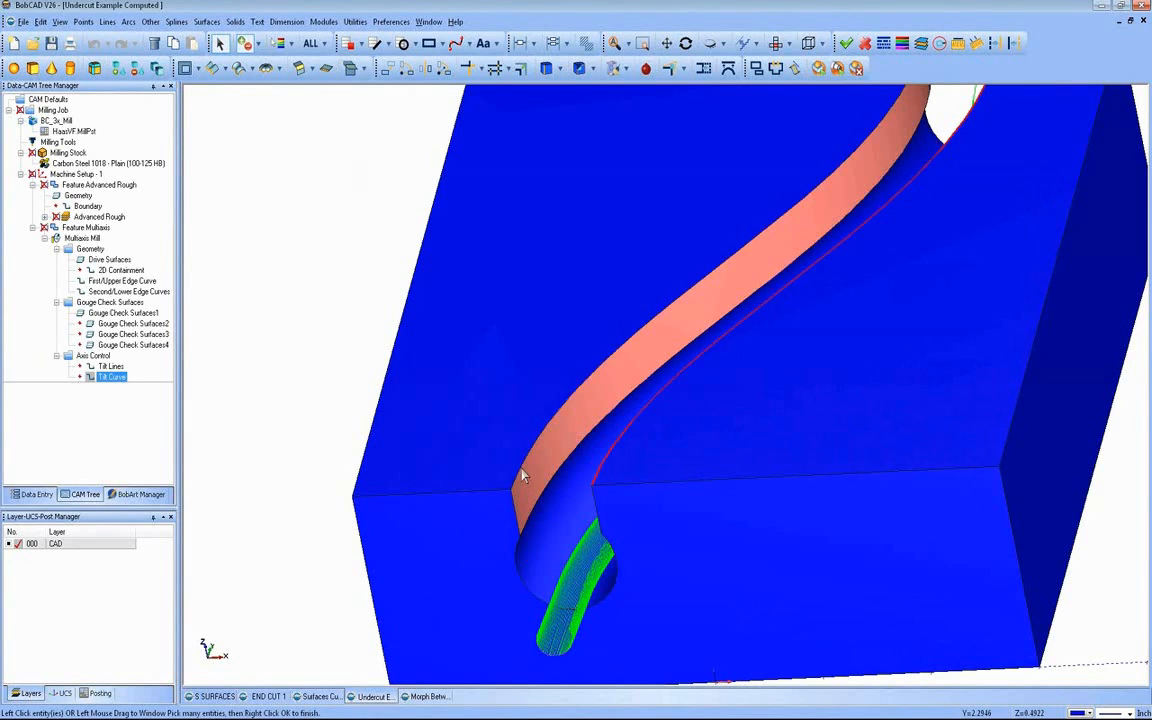
right_click(283, 380)
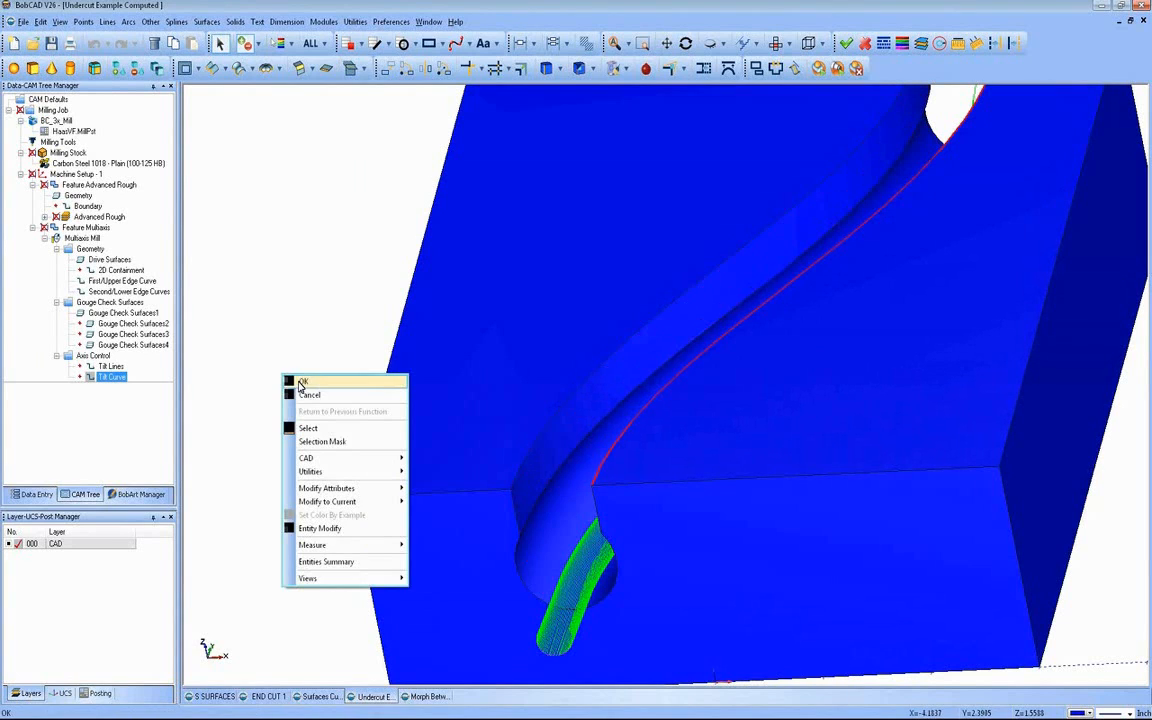
click(301, 387)
click(418, 280)
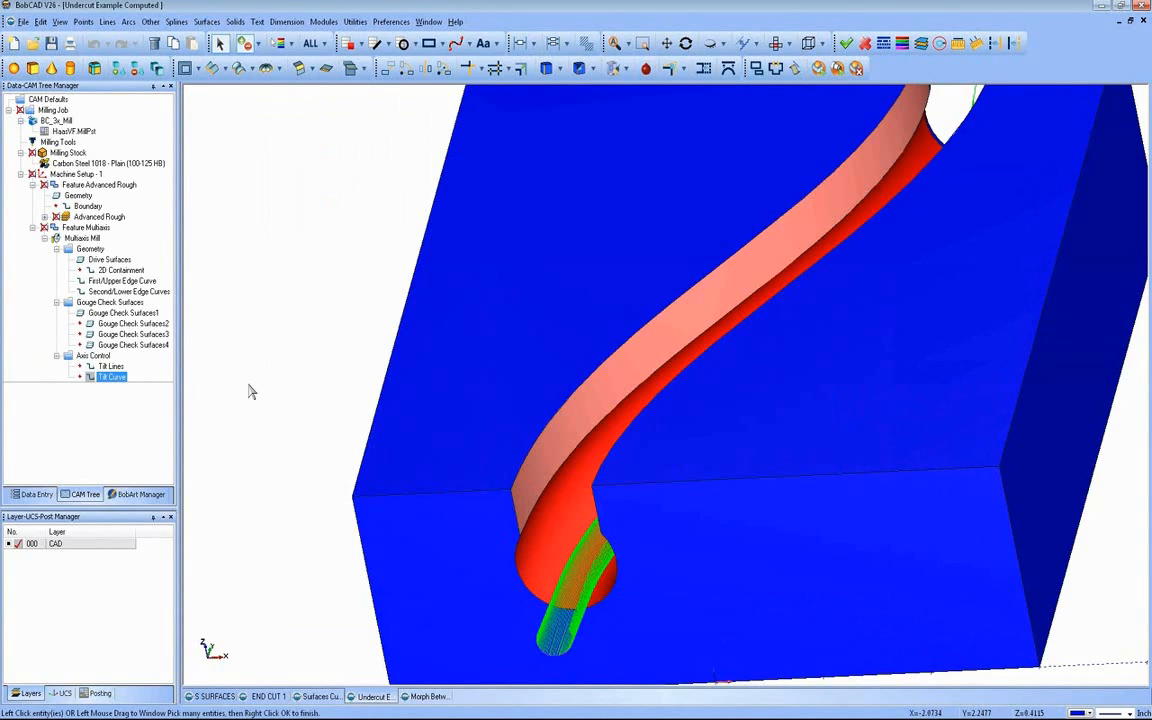
right_click(223, 345)
click(271, 392)
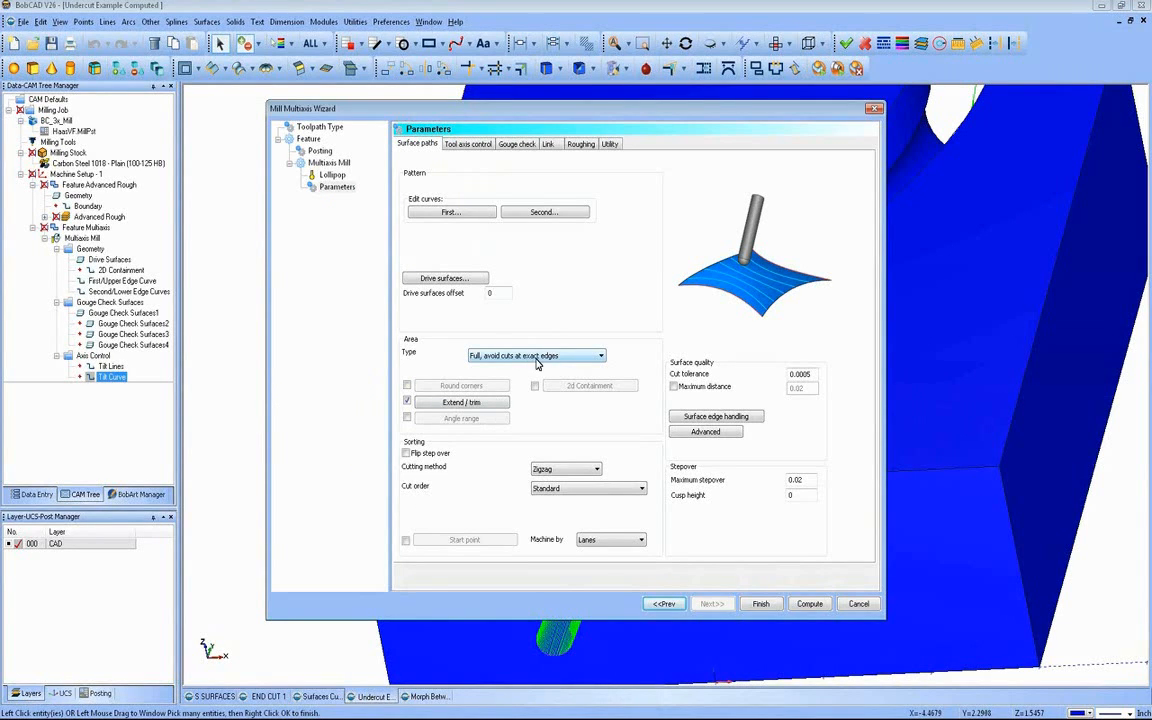
Step: Review the Extend / trim values, the maximum stepover and the tool axis output format without changing them
click(480, 404)
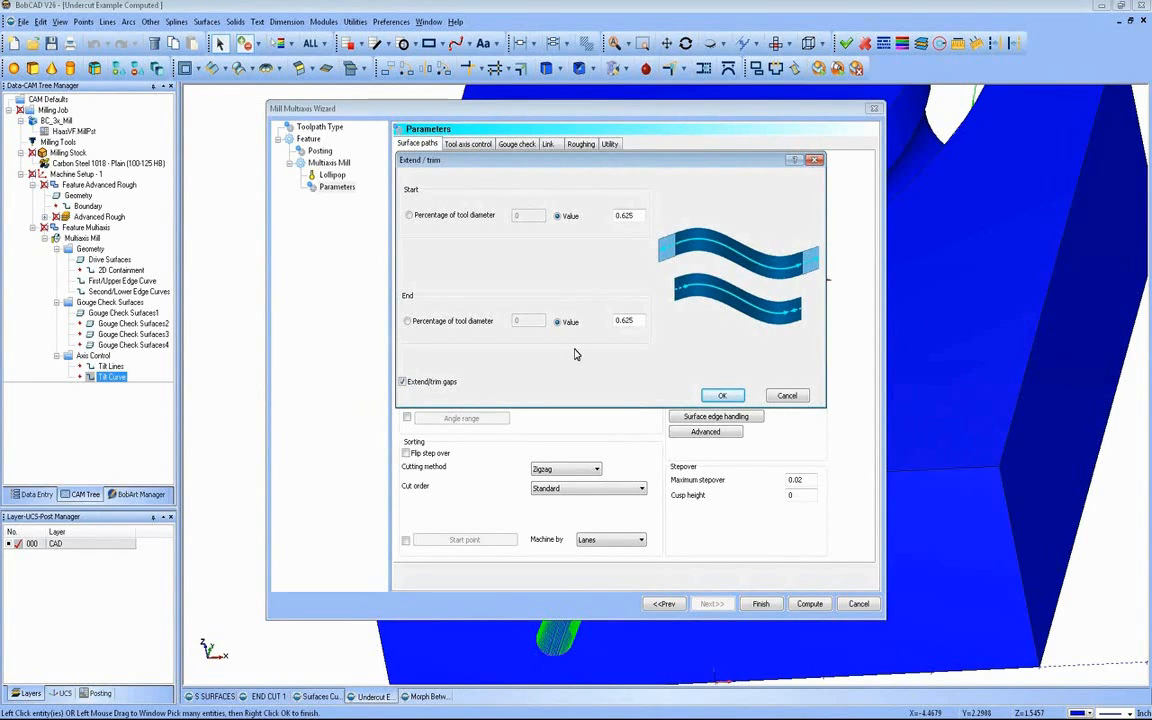
click(787, 395)
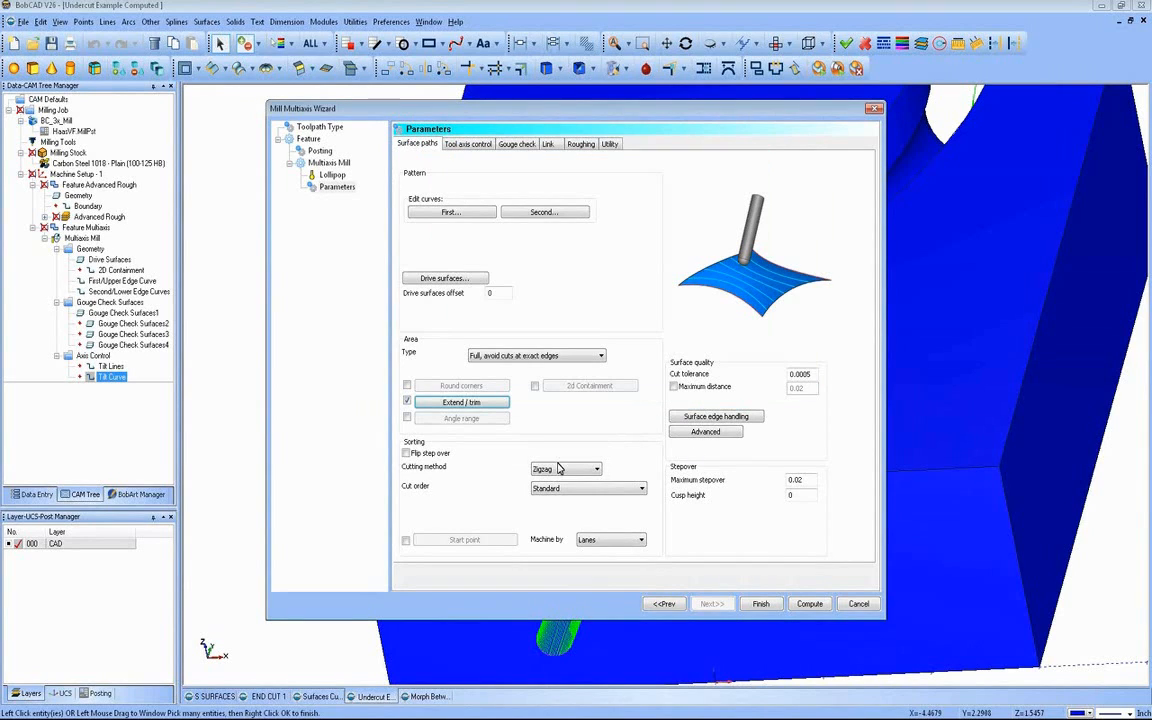
click(795, 480)
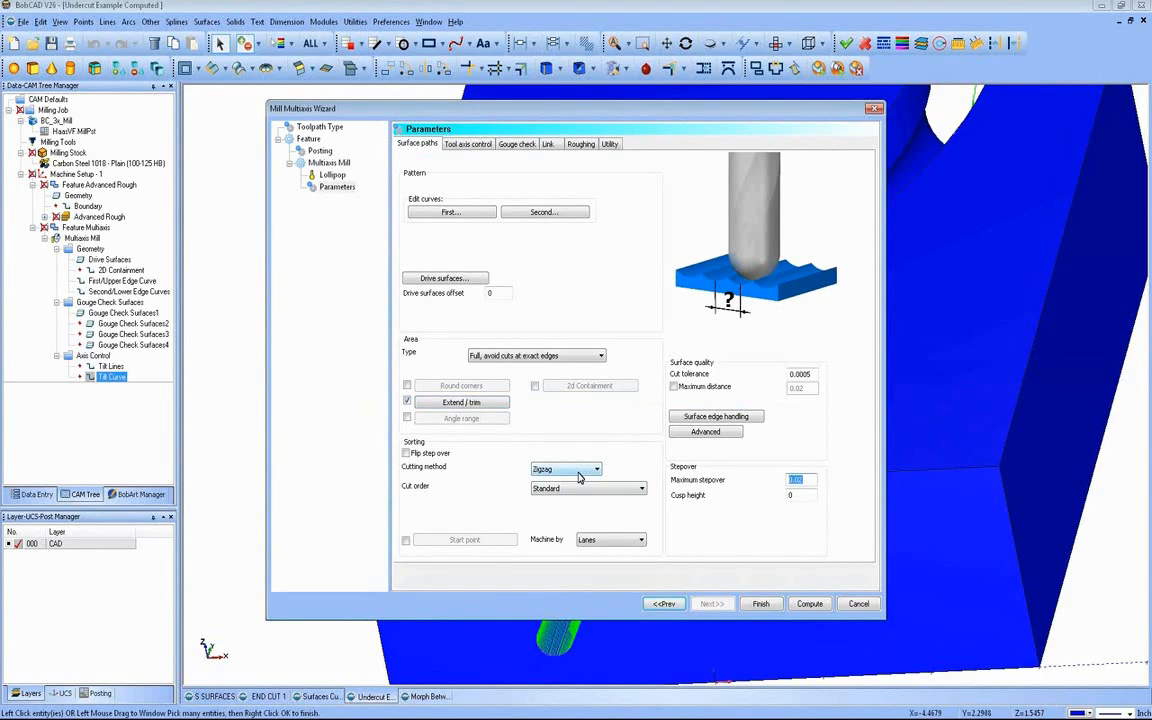
click(446, 143)
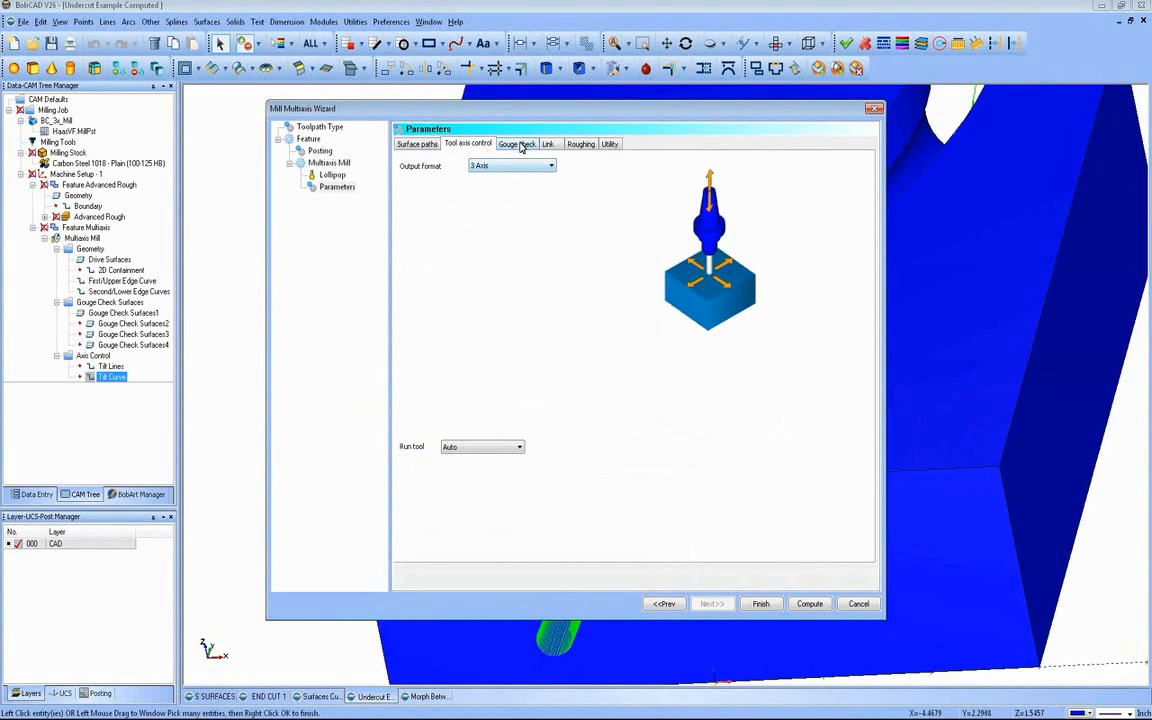
Step: Inspect the first gouge check's slot wall check surface and its retract direction options, keeping the current settings
click(516, 144)
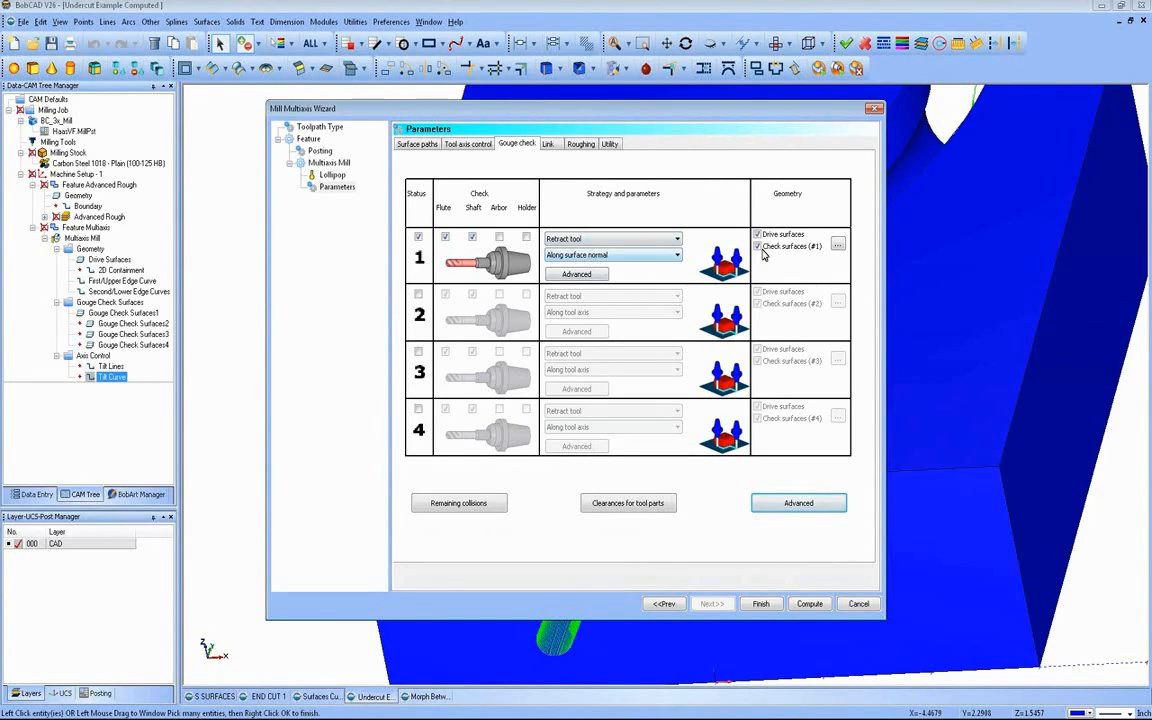
click(837, 244)
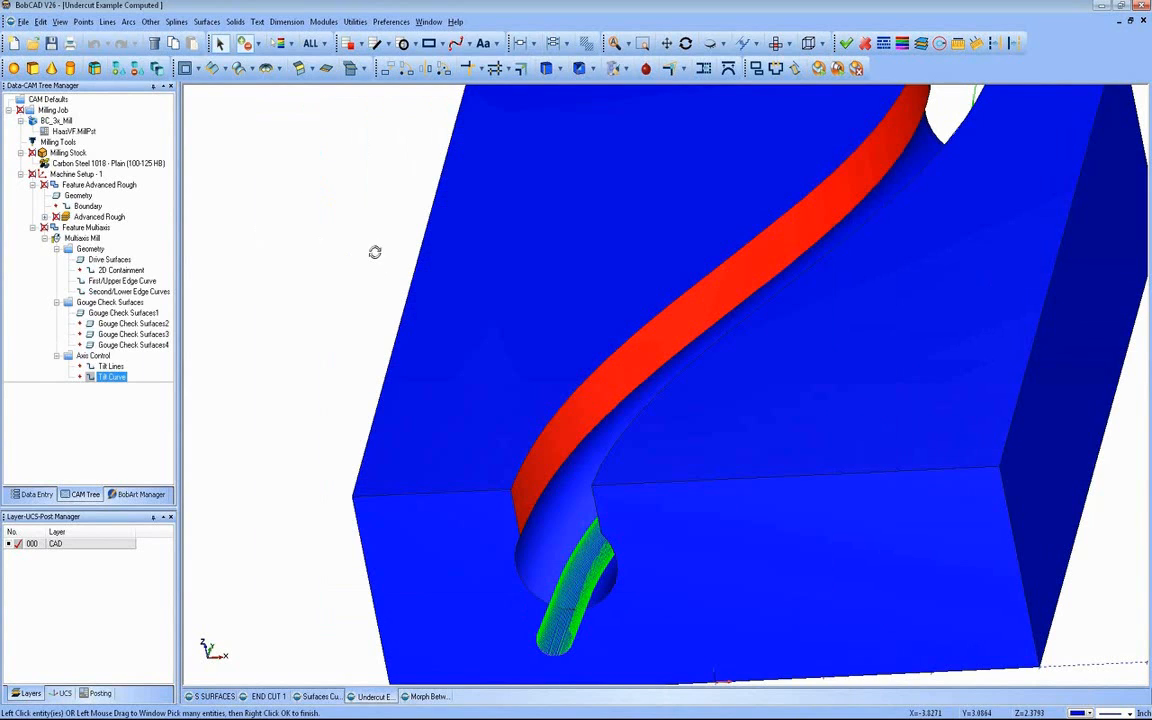
middle_drag(375, 252, 328, 265)
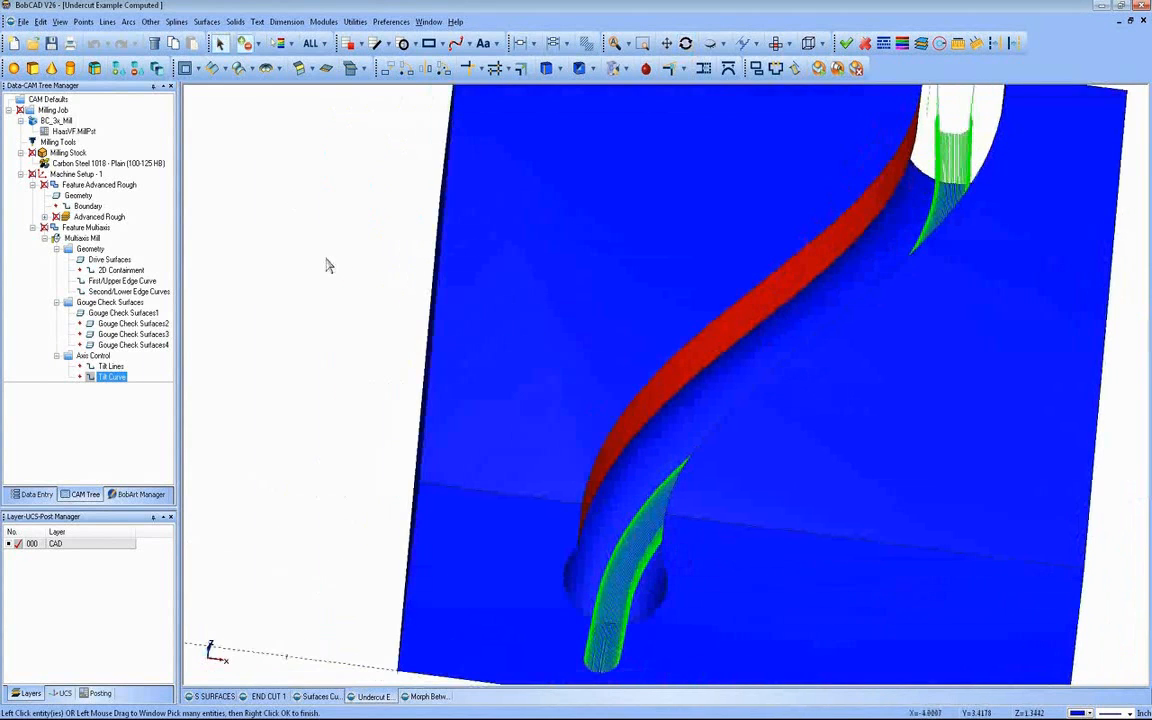
right_click(327, 263)
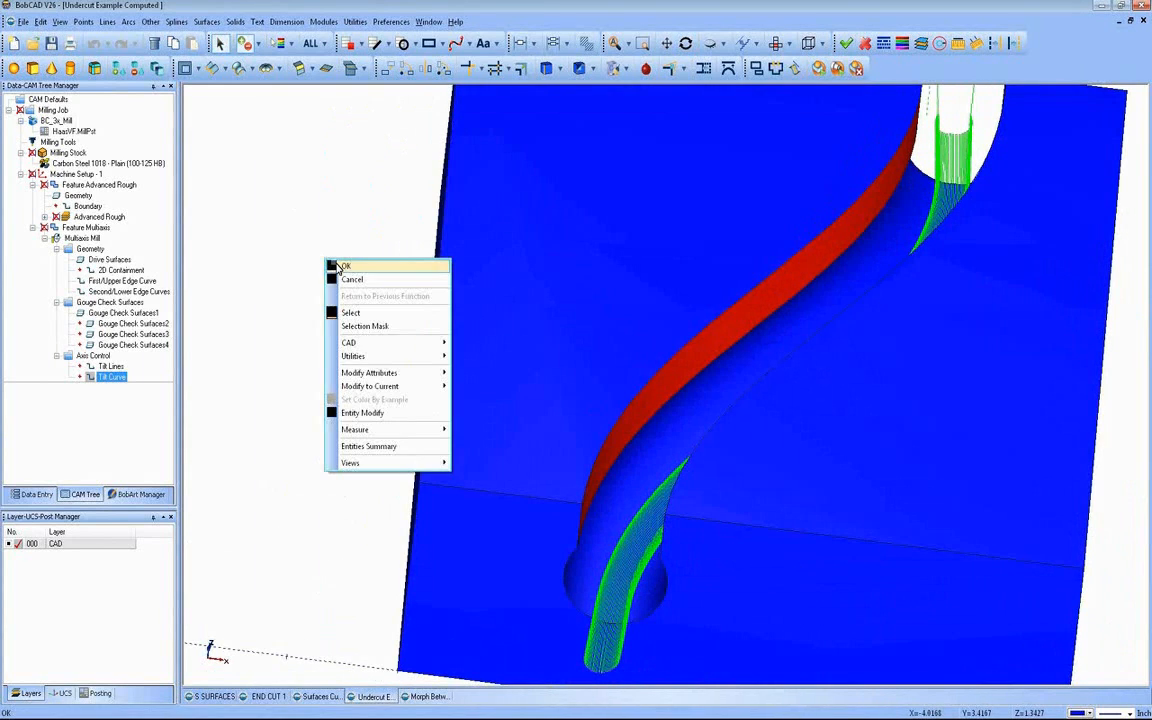
click(340, 265)
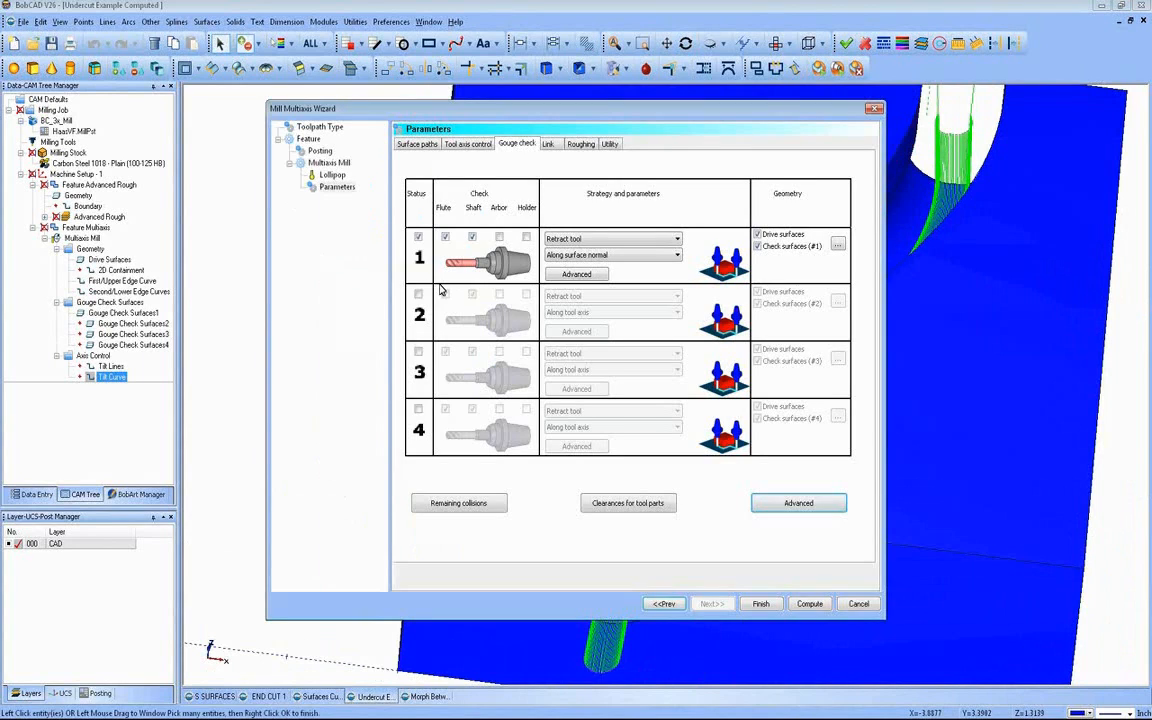
click(654, 256)
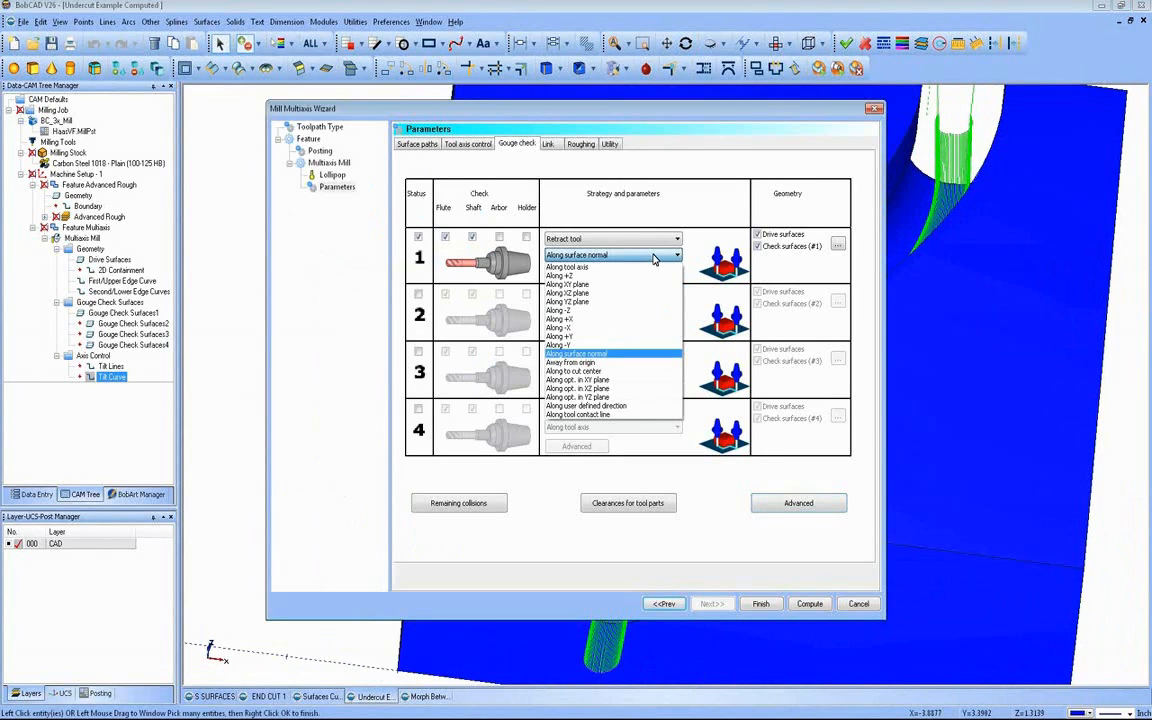
click(654, 257)
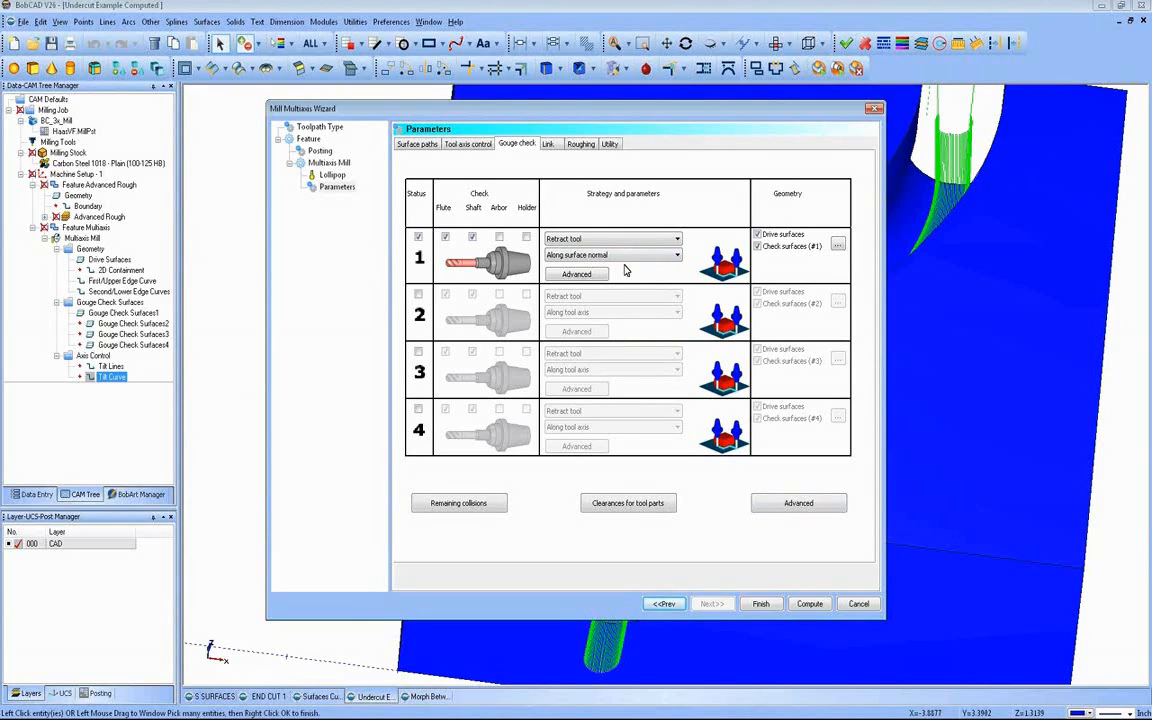
Step: Review the link, roughing and utility parameters of the undercut feature and recompute its toolpath
click(548, 145)
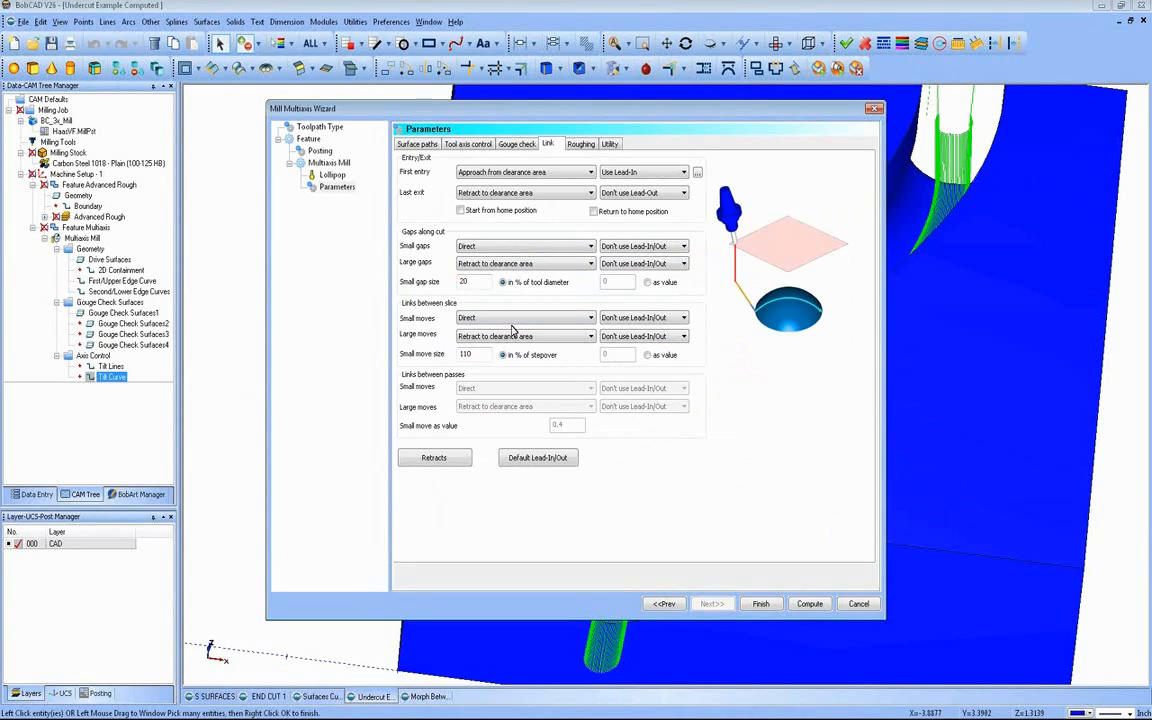
click(585, 148)
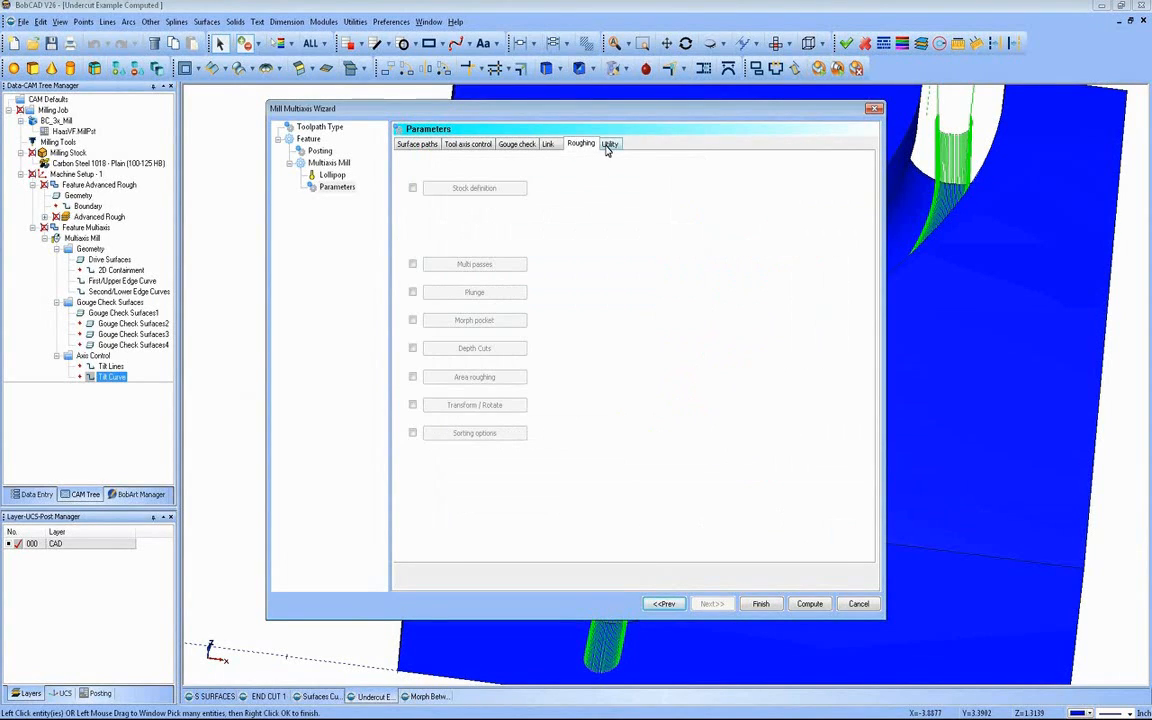
click(607, 147)
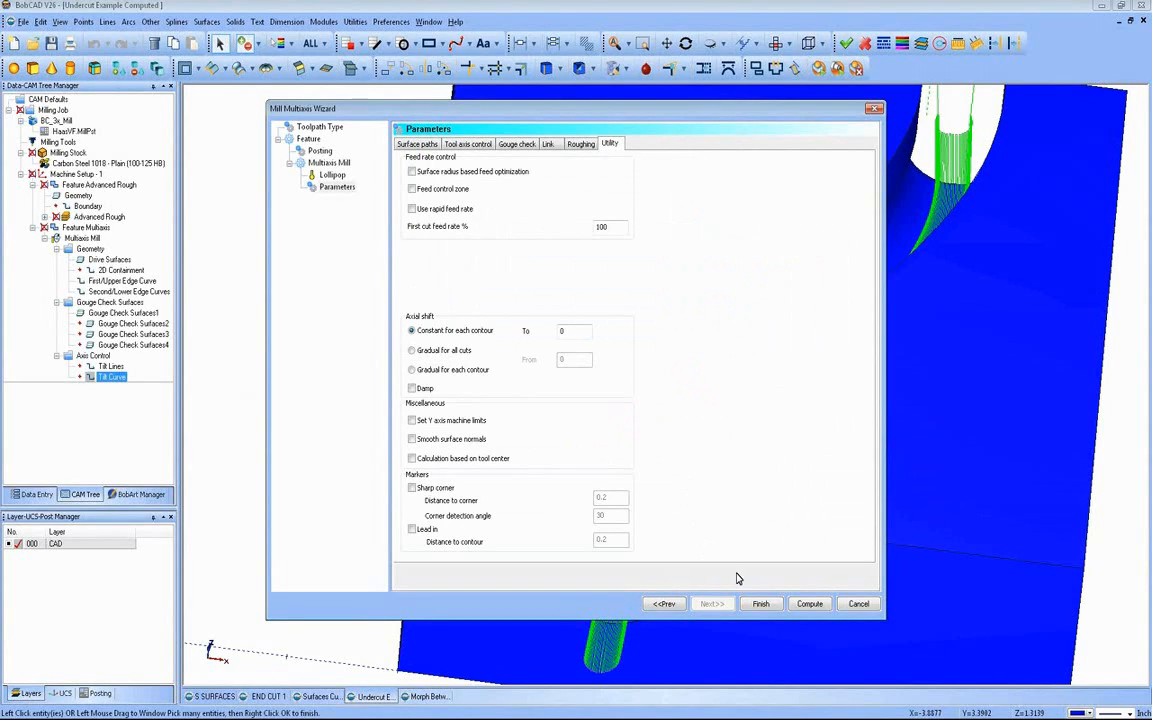
click(808, 604)
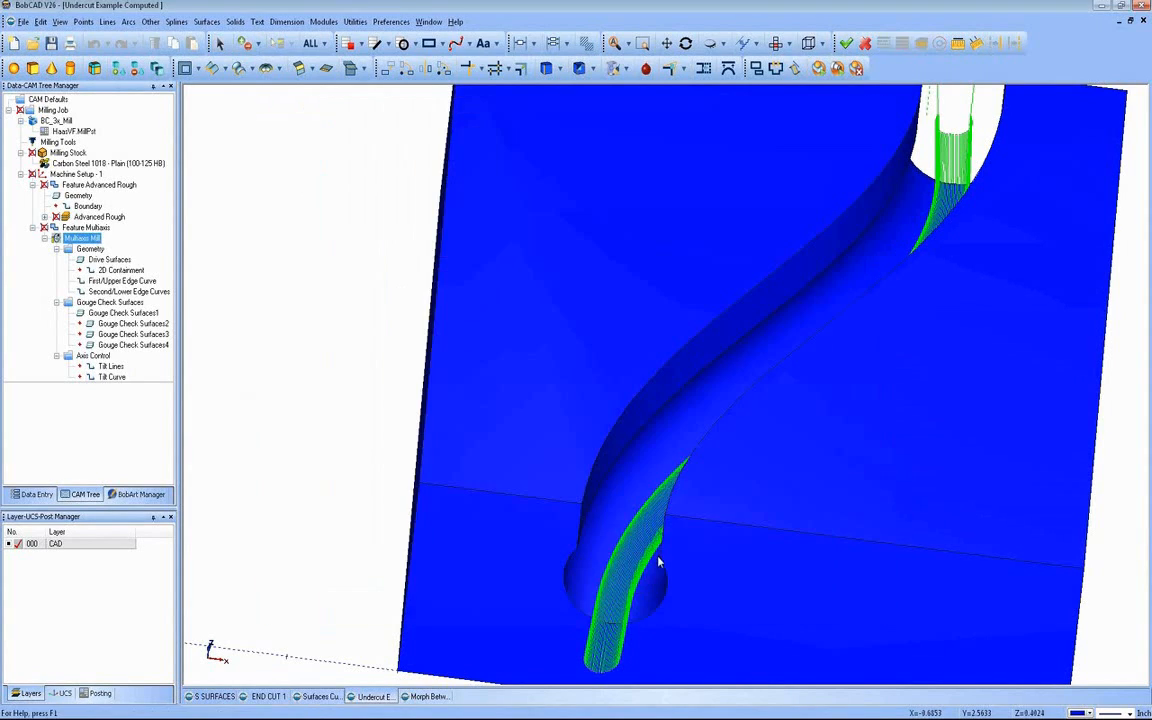
Step: Add the slot's vertical side wall to the undercut feature's drive surfaces and accept the selection
middle_drag(704, 506, 666, 533)
scroll(666, 533, up, 3)
middle_drag(602, 463, 653, 458)
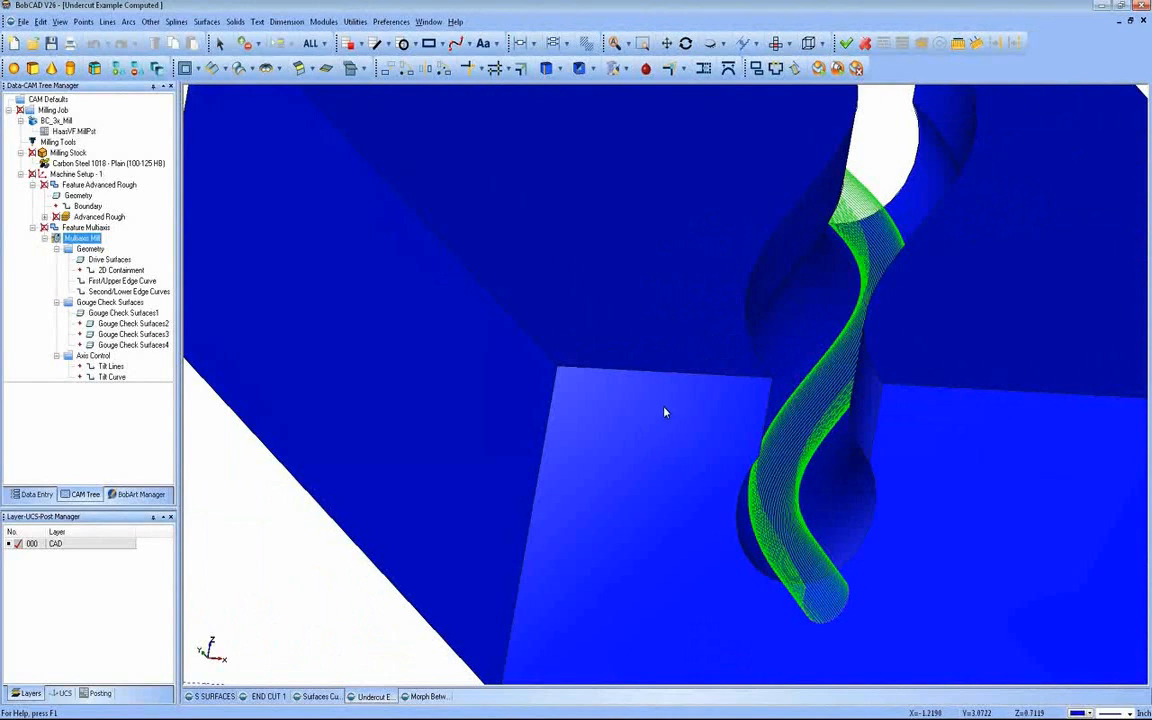
middle_drag(663, 411, 527, 432)
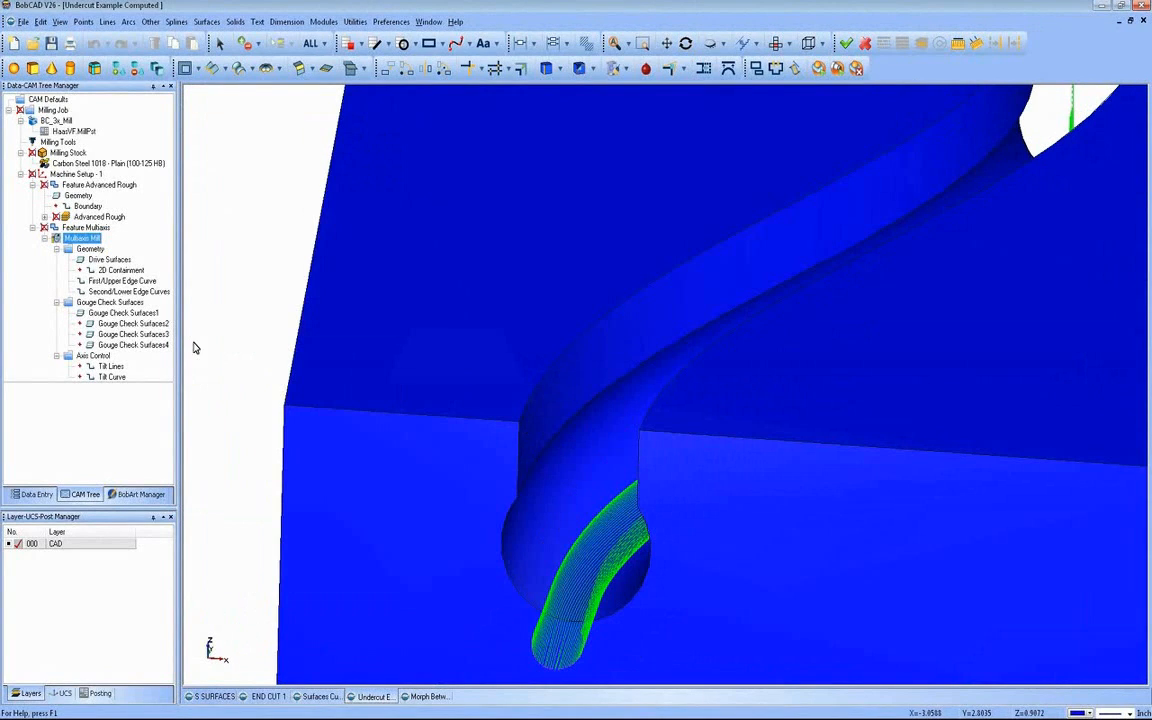
click(110, 261)
right_click(114, 262)
click(130, 270)
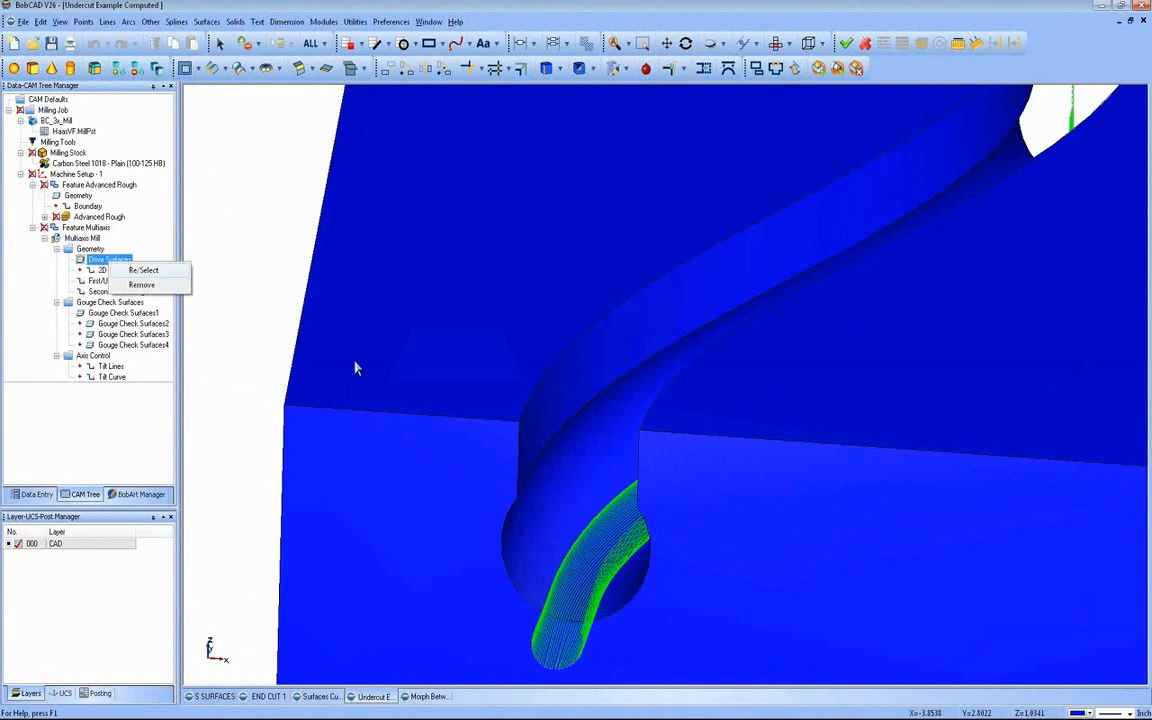
middle_drag(317, 351, 656, 355)
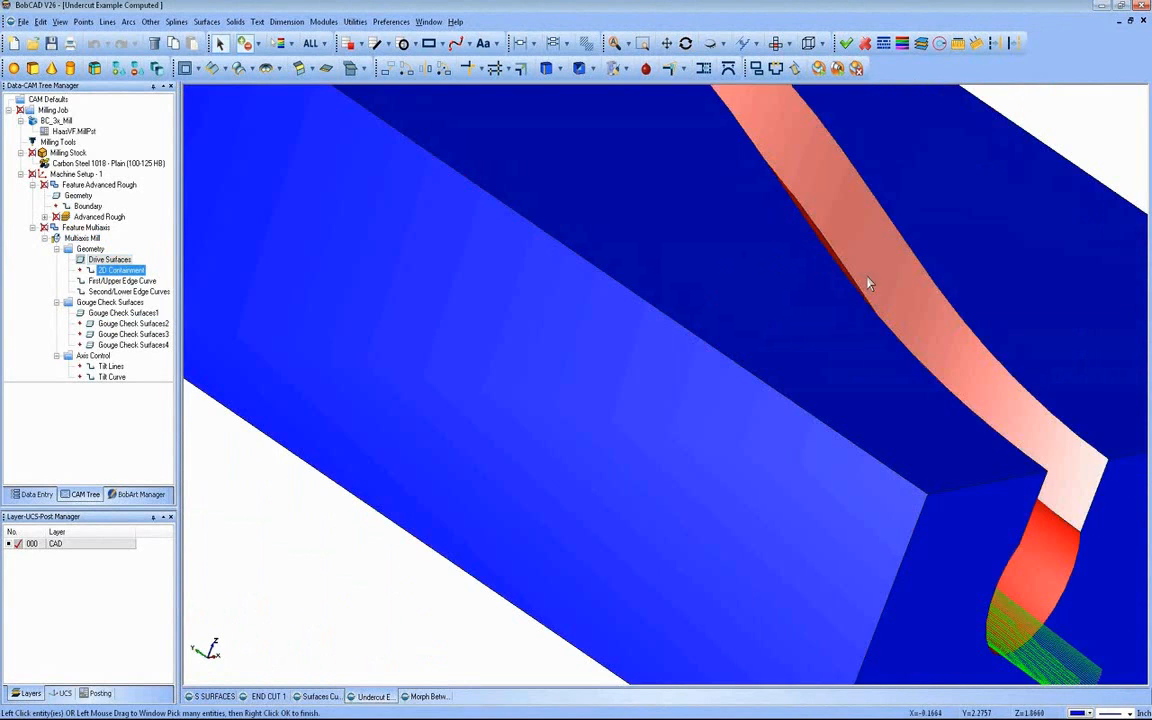
click(867, 281)
middle_drag(403, 390, 265, 310)
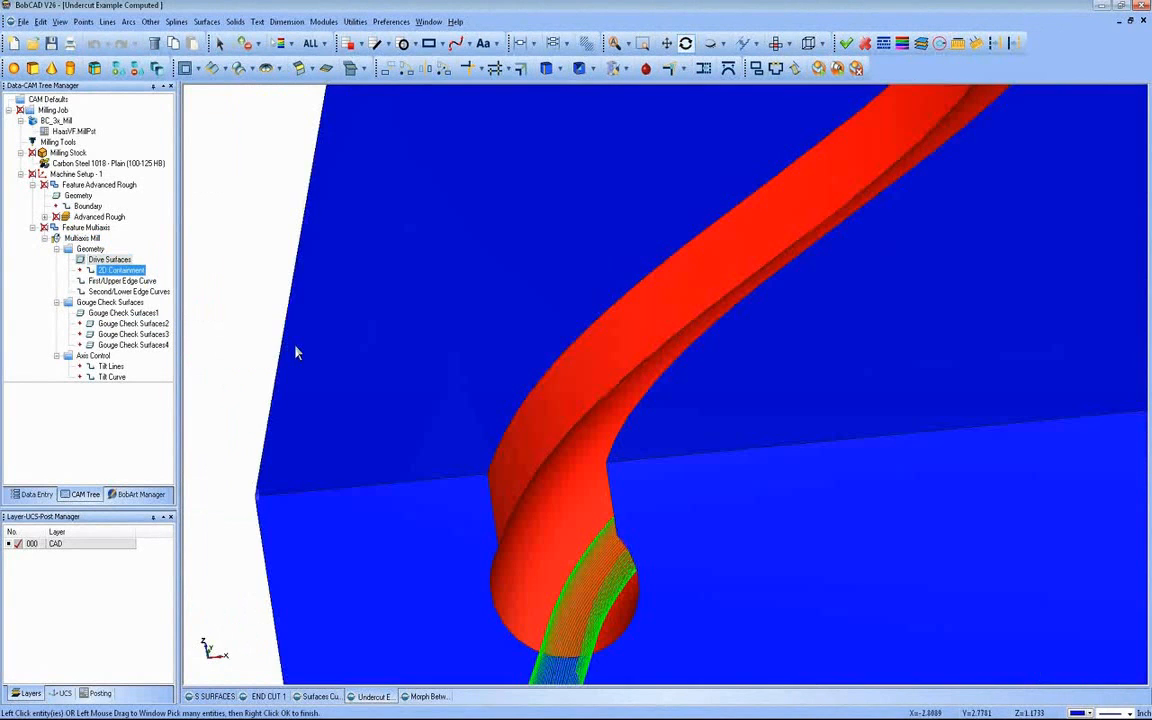
right_click(236, 302)
click(254, 315)
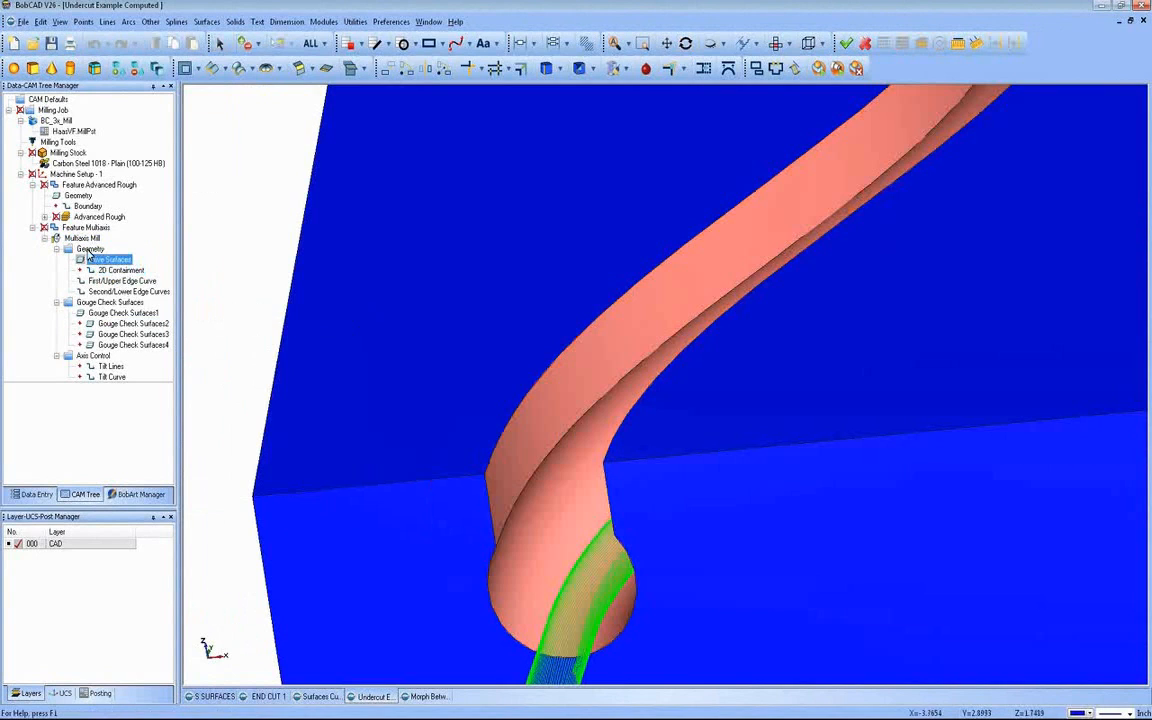
Step: Recompute the Multiaxis Mill toolpath with the added wall and examine its coverage at the slot's open end
right_click(82, 239)
click(104, 246)
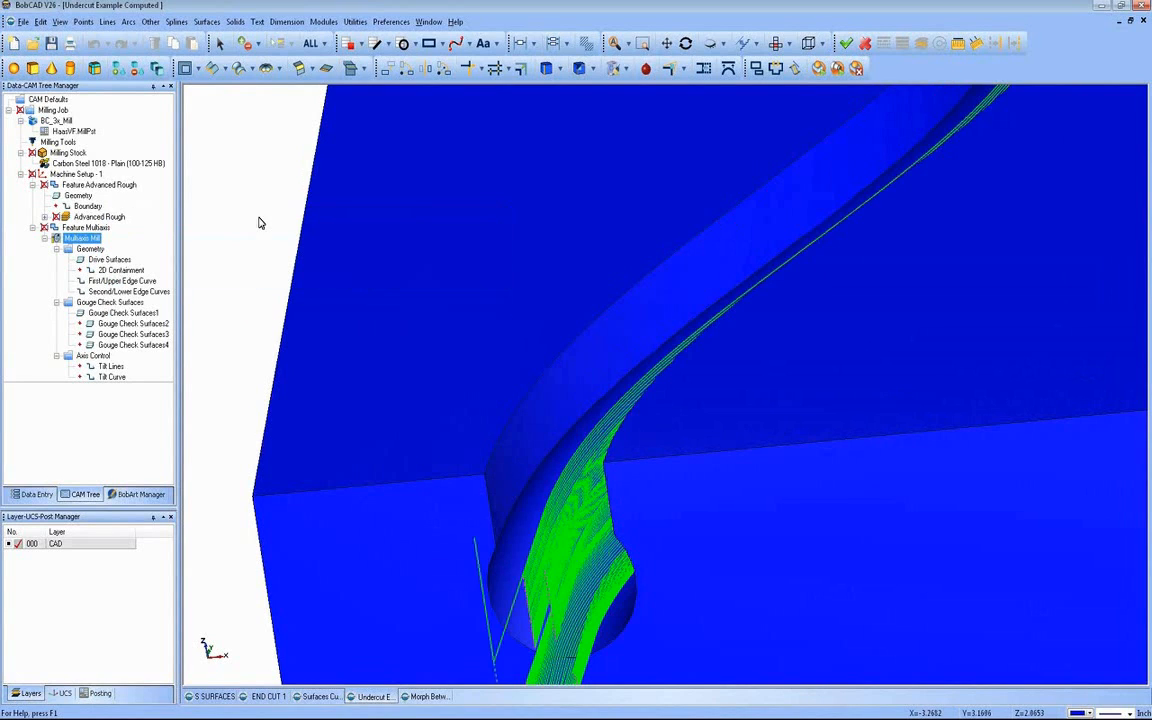
middle_drag(454, 512, 606, 481)
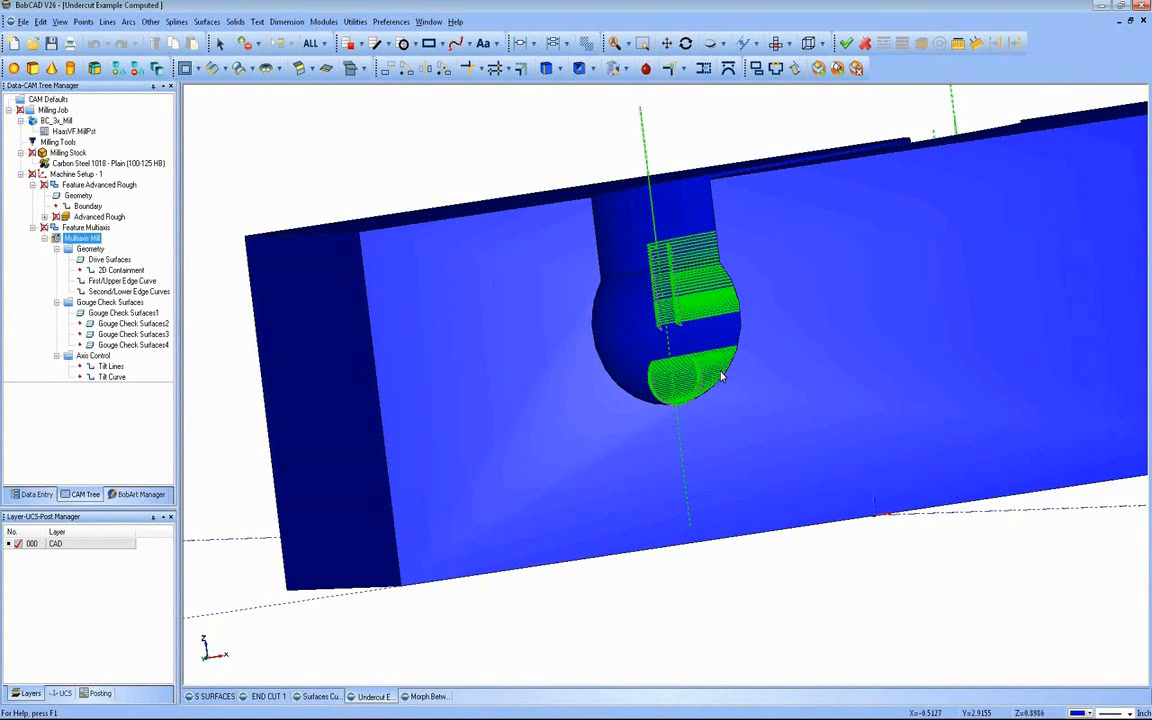
middle_drag(701, 368, 596, 364)
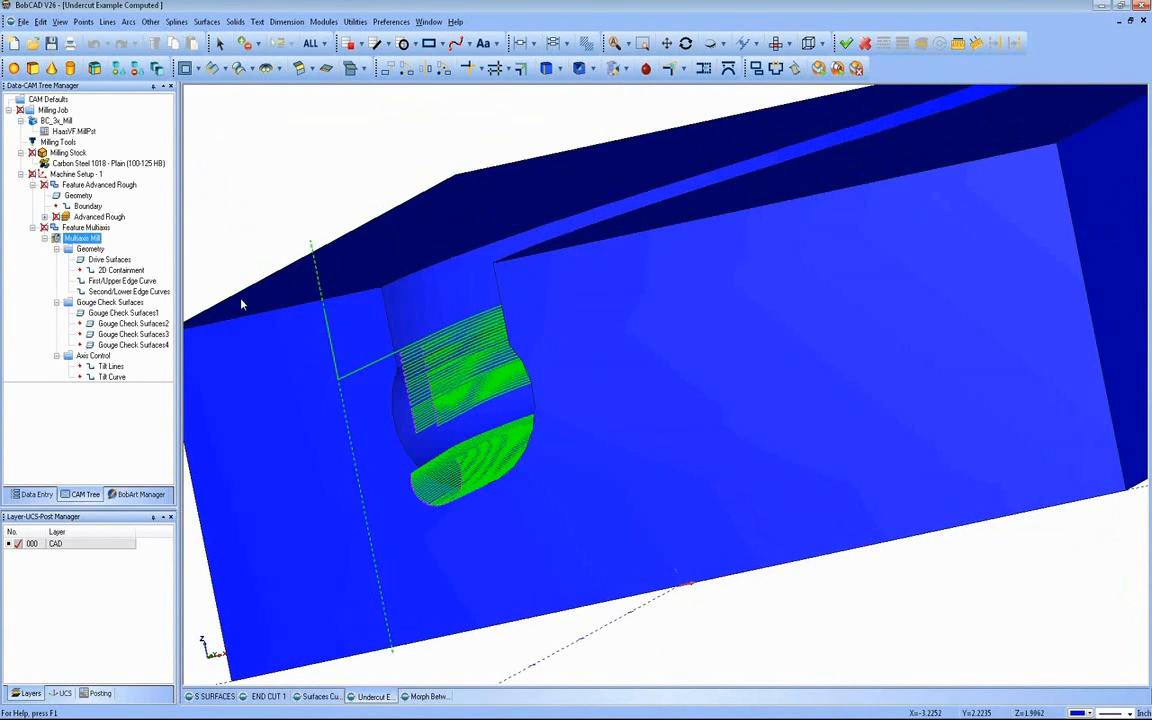
Step: Remove the slot's vertical side wall from the drive surfaces, keeping only the undercut surfaces selected
right_click(110, 260)
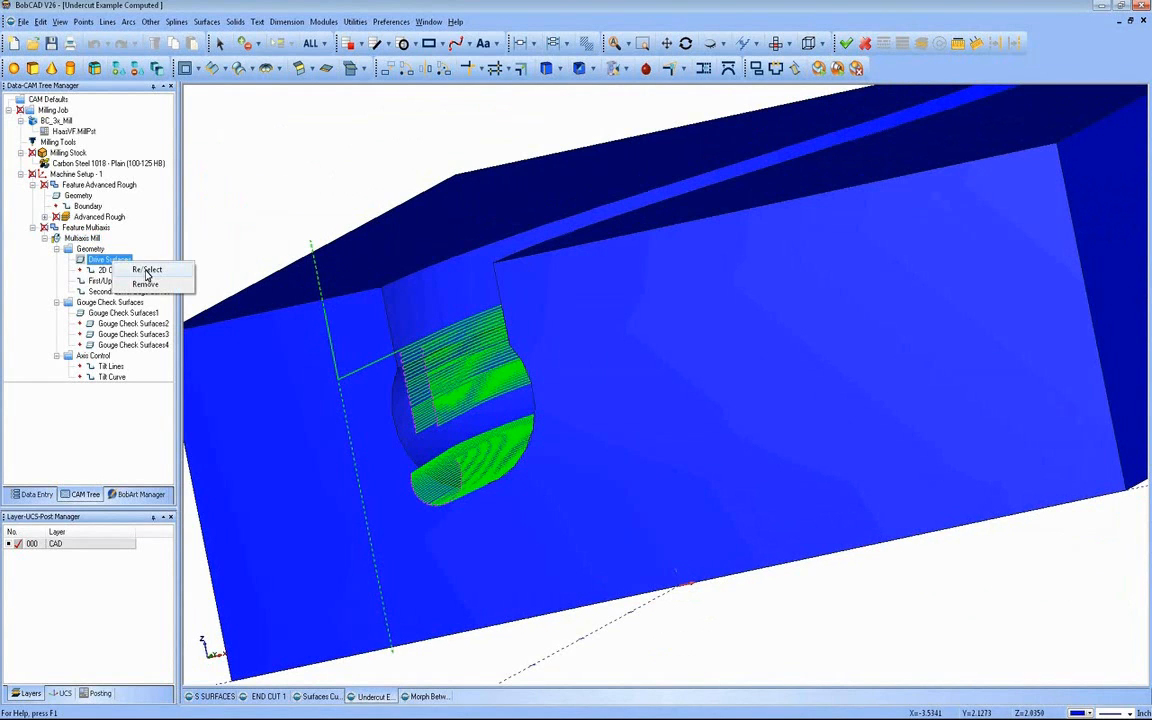
click(146, 270)
middle_drag(381, 202, 818, 501)
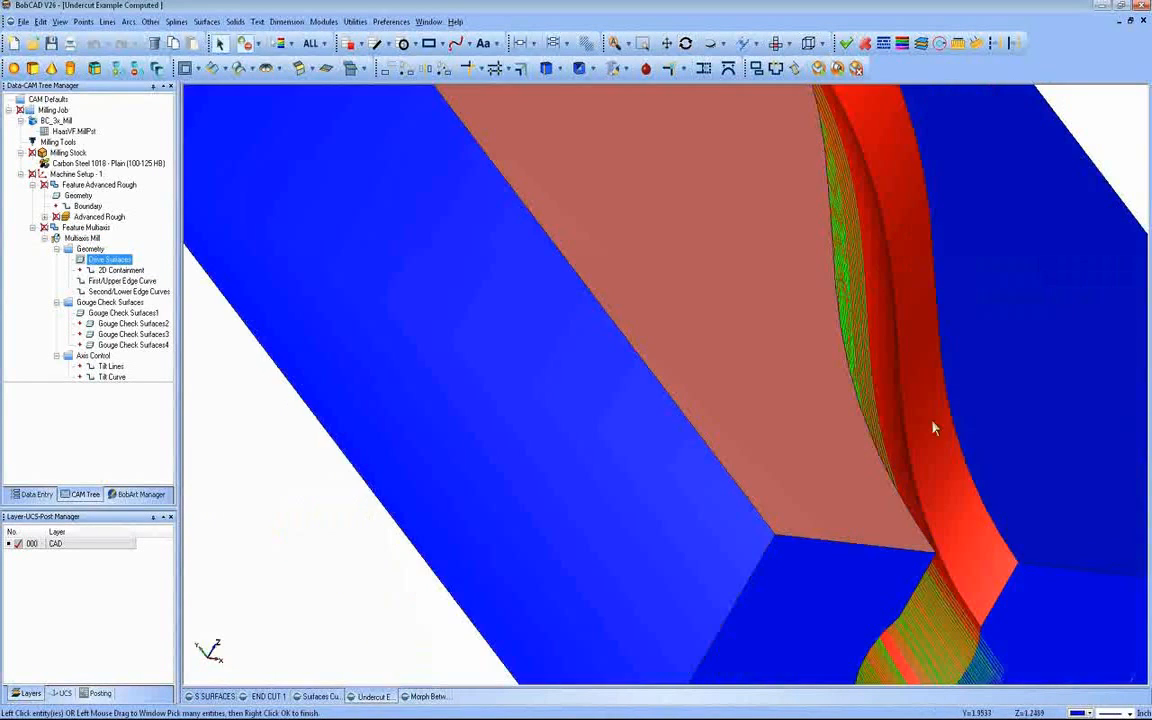
click(932, 422)
right_click(295, 461)
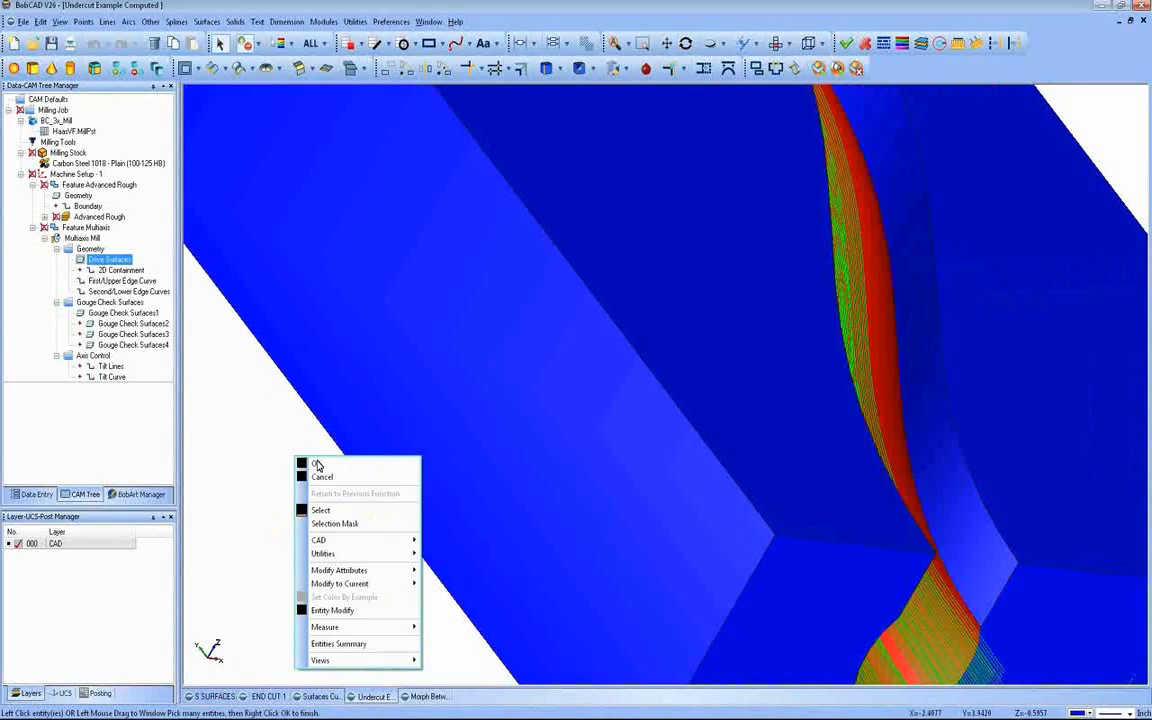
click(308, 466)
Step: Recompute the Multiaxis Mill toolpath for the undercut surfaces only and examine it along the slot
right_click(92, 239)
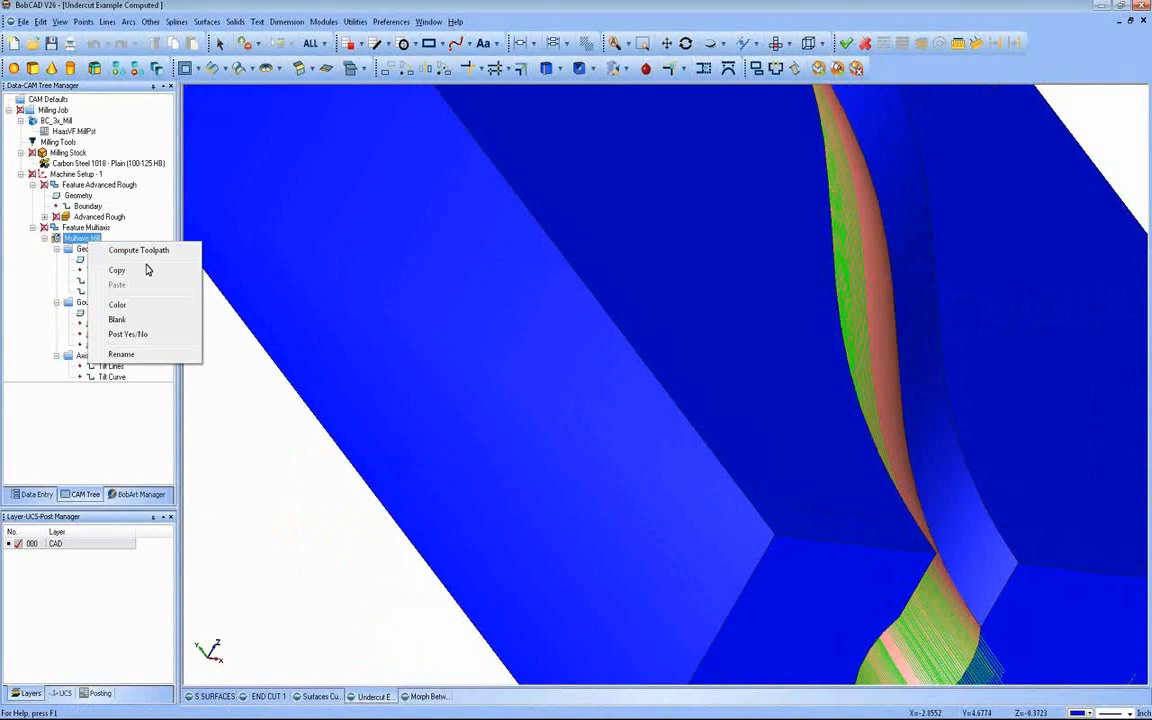
click(133, 250)
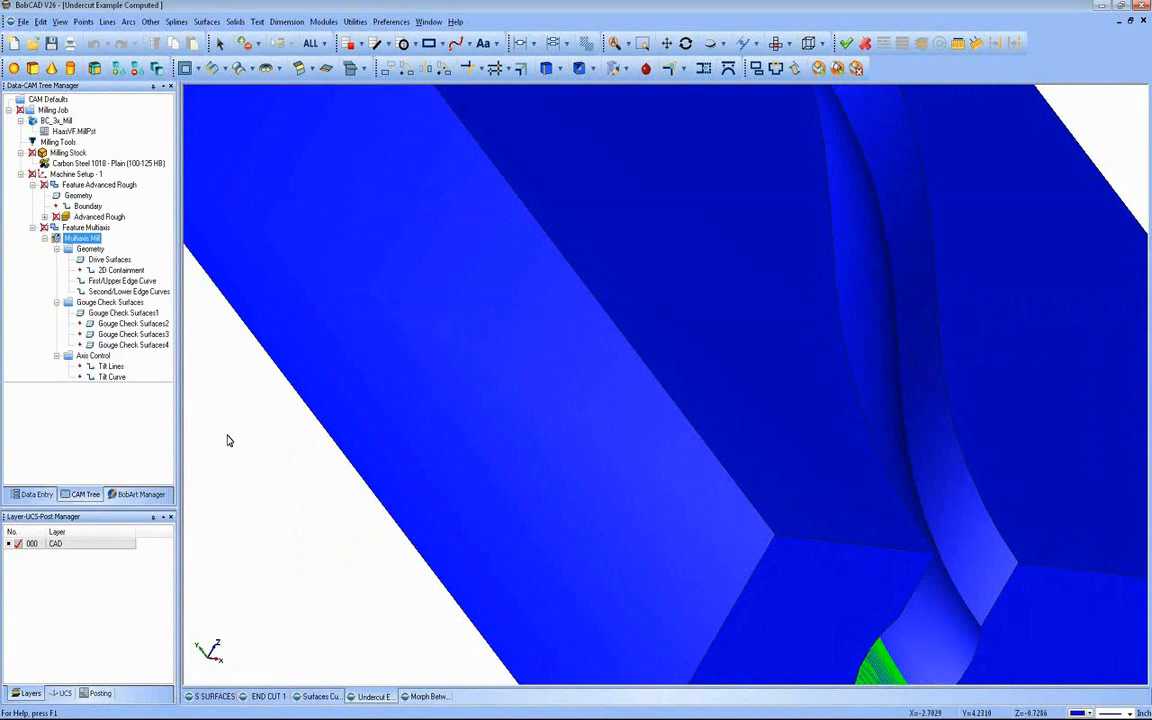
middle_drag(863, 488, 767, 436)
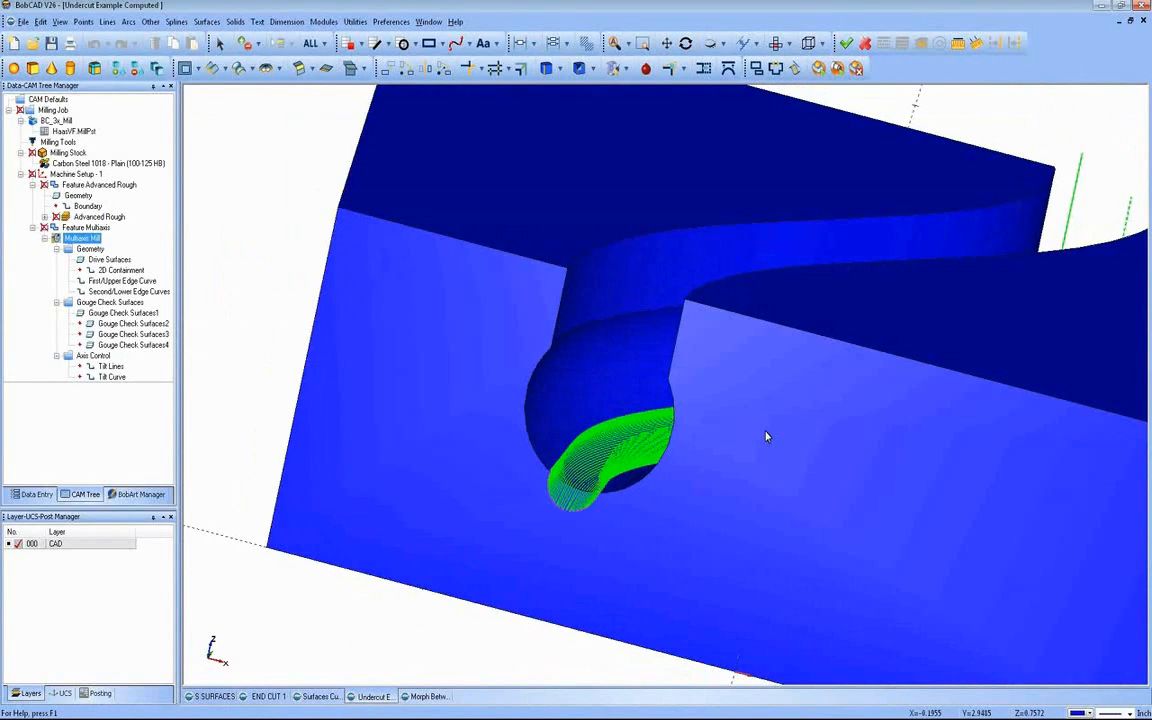
middle_drag(767, 436, 939, 507)
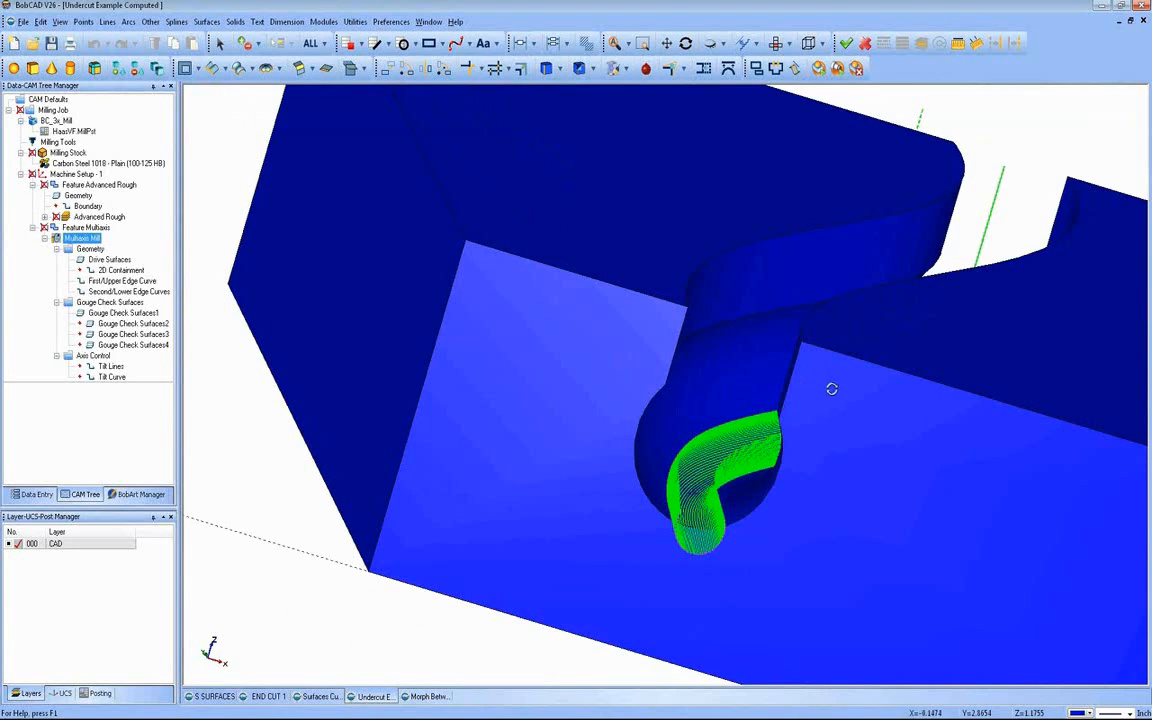
middle_drag(828, 388, 990, 450)
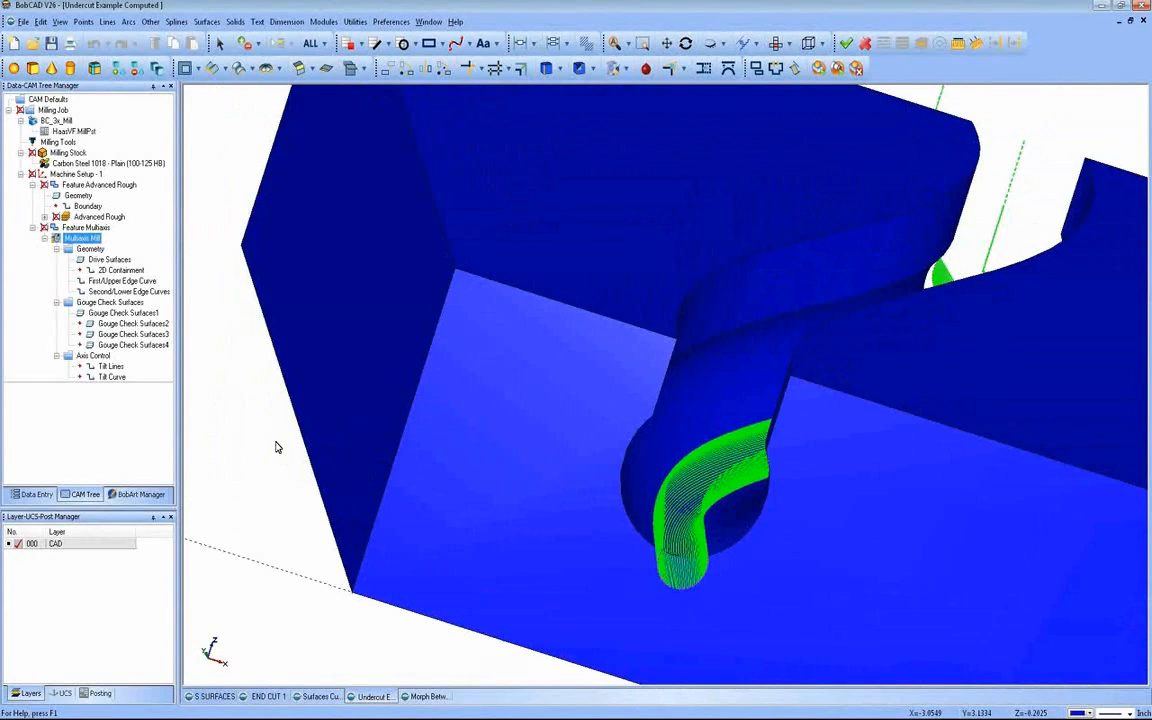
Step: Preview the surface toolpath types of the multiaxis feature, from Morph between 2 curves to Project Curves, without changing the feature
right_click(100, 229)
click(124, 240)
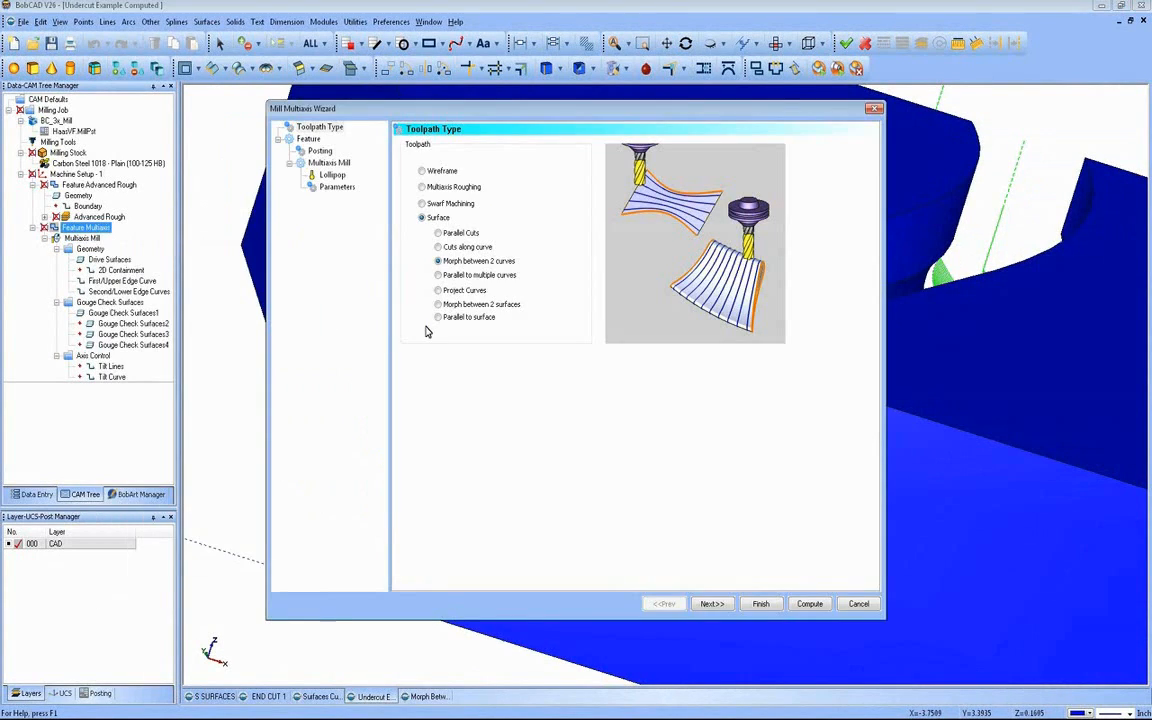
key(Down)
key(Down)
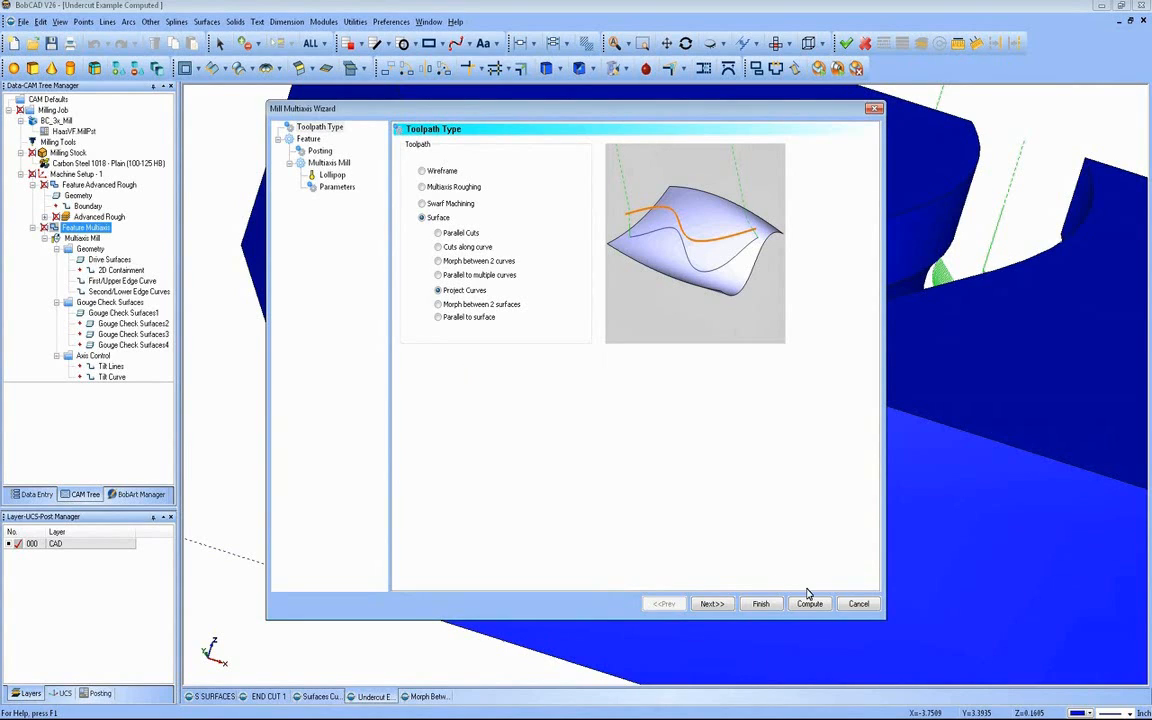
click(843, 601)
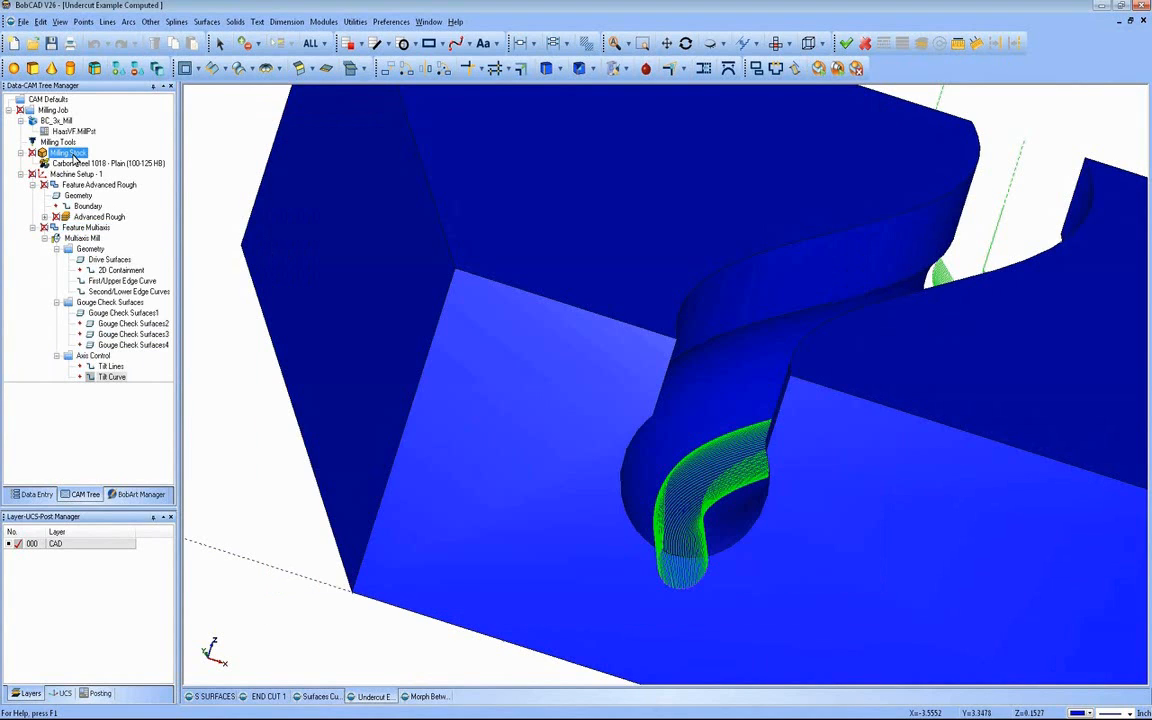
right_click(84, 154)
right_click(58, 175)
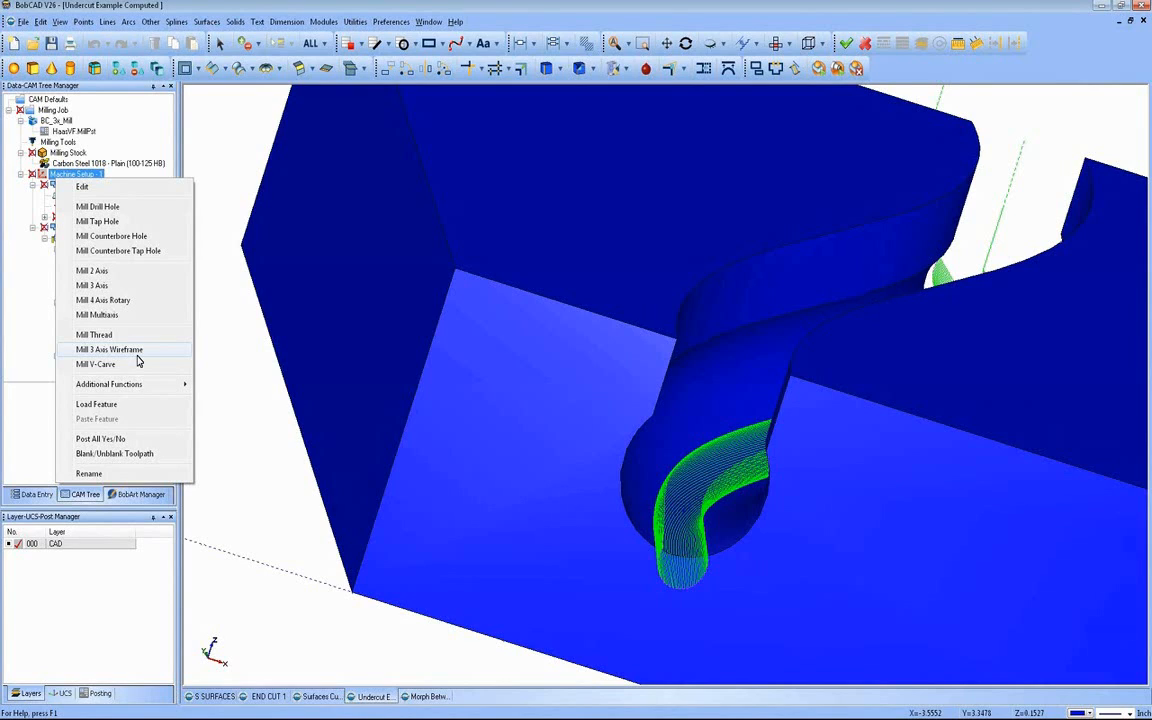
click(216, 169)
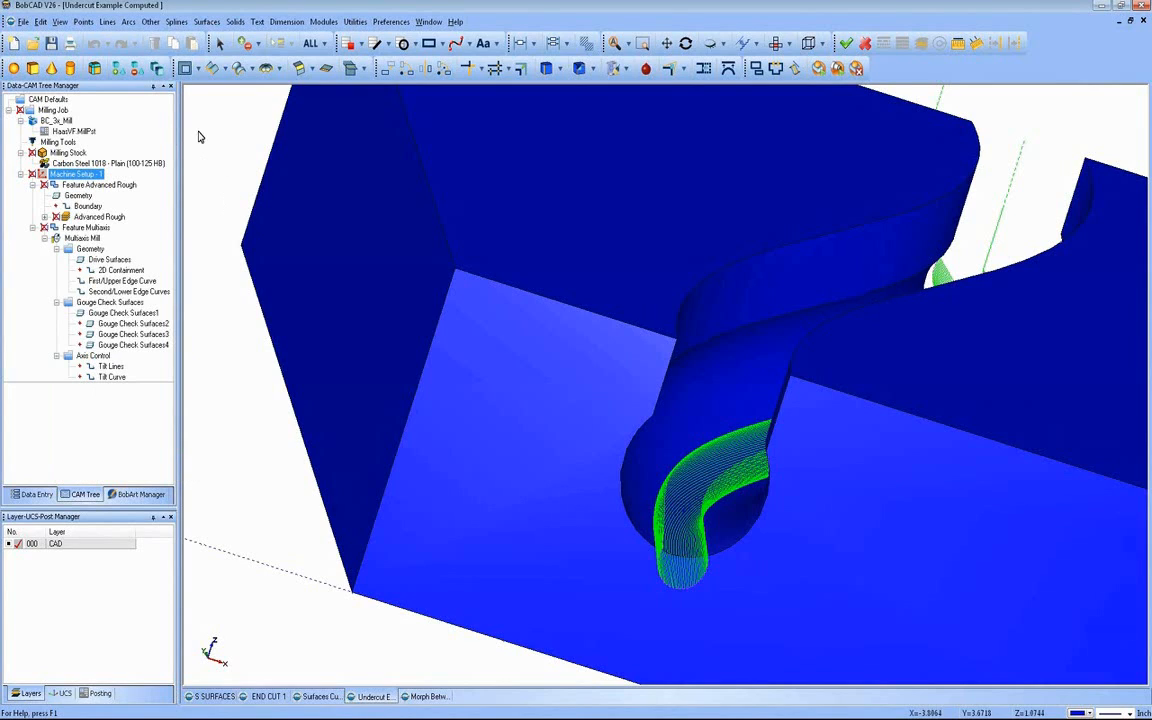
Step: Start opening another part file and browse the Z: network drive to PART FILES, TRAINING SEMIAR FILES, 3D PARTS
click(23, 22)
click(41, 50)
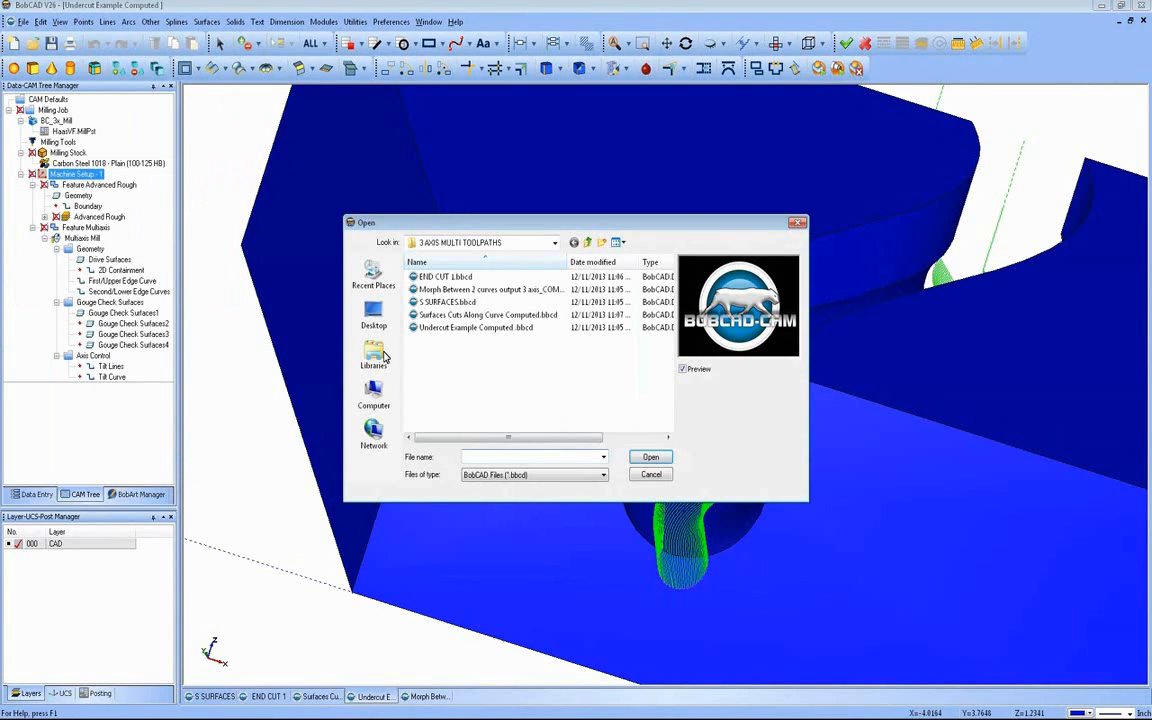
click(373, 318)
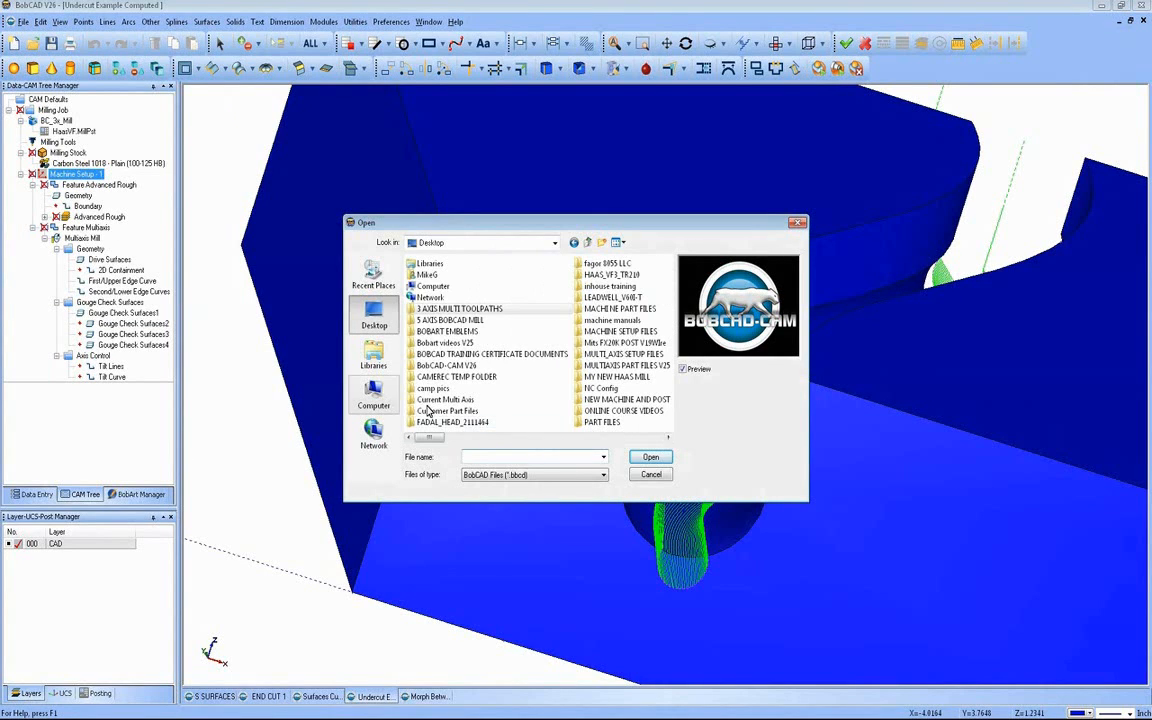
click(373, 395)
scroll(505, 412, down, 2)
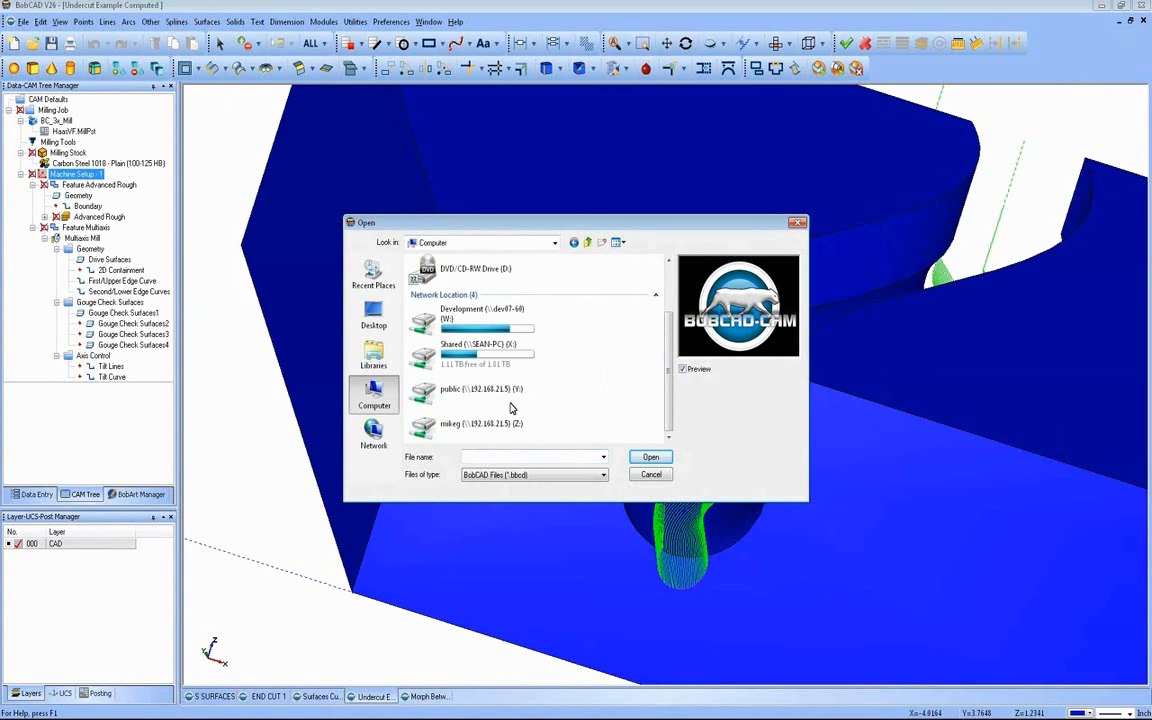
double_click(494, 425)
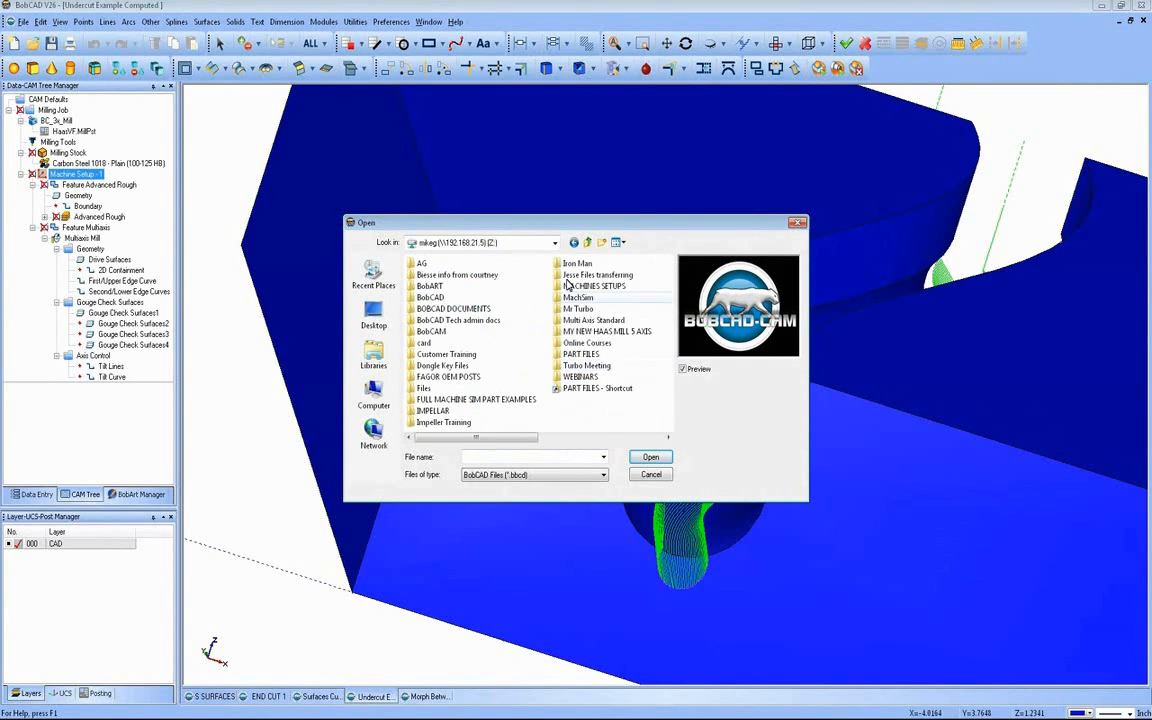
double_click(580, 354)
double_click(440, 298)
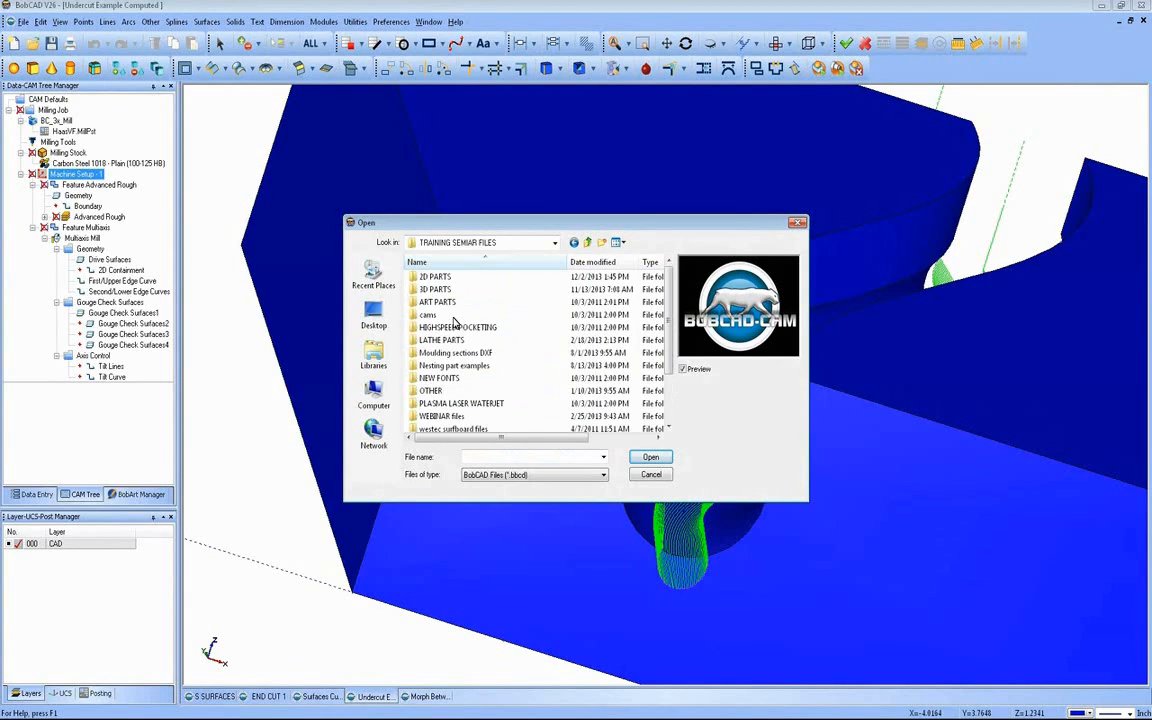
double_click(436, 289)
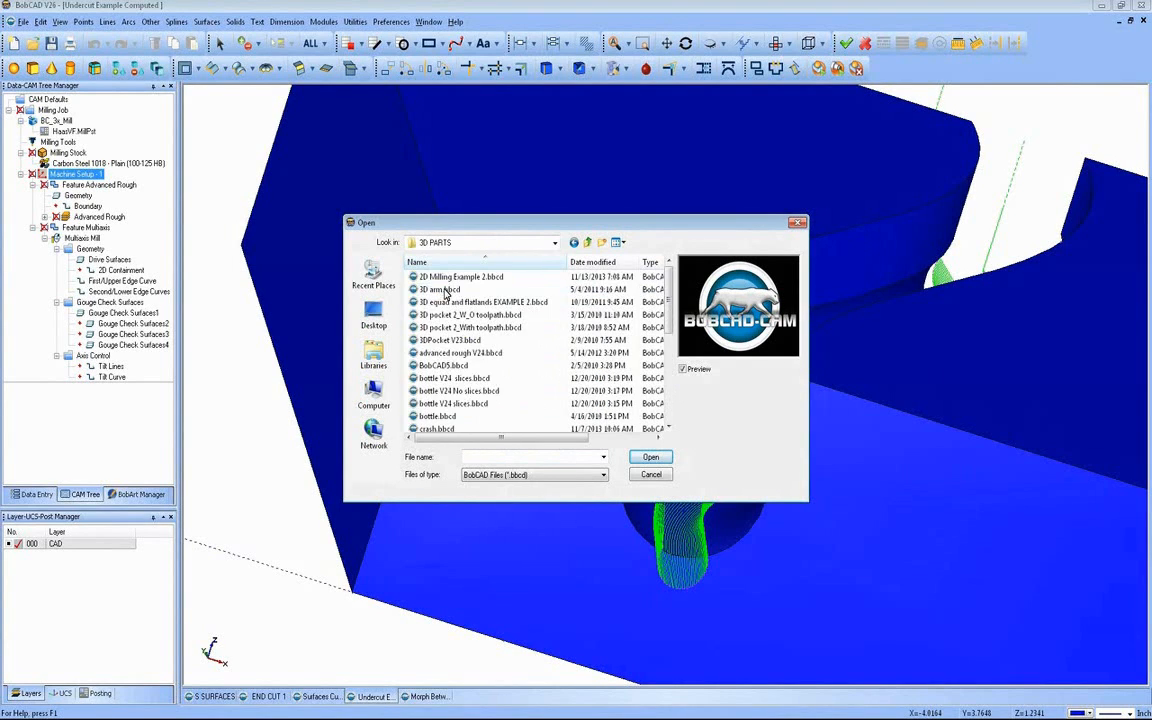
Step: Open 3D equad and flatlands EXAMPLE 2.bbcd and show its CAM tree
click(456, 302)
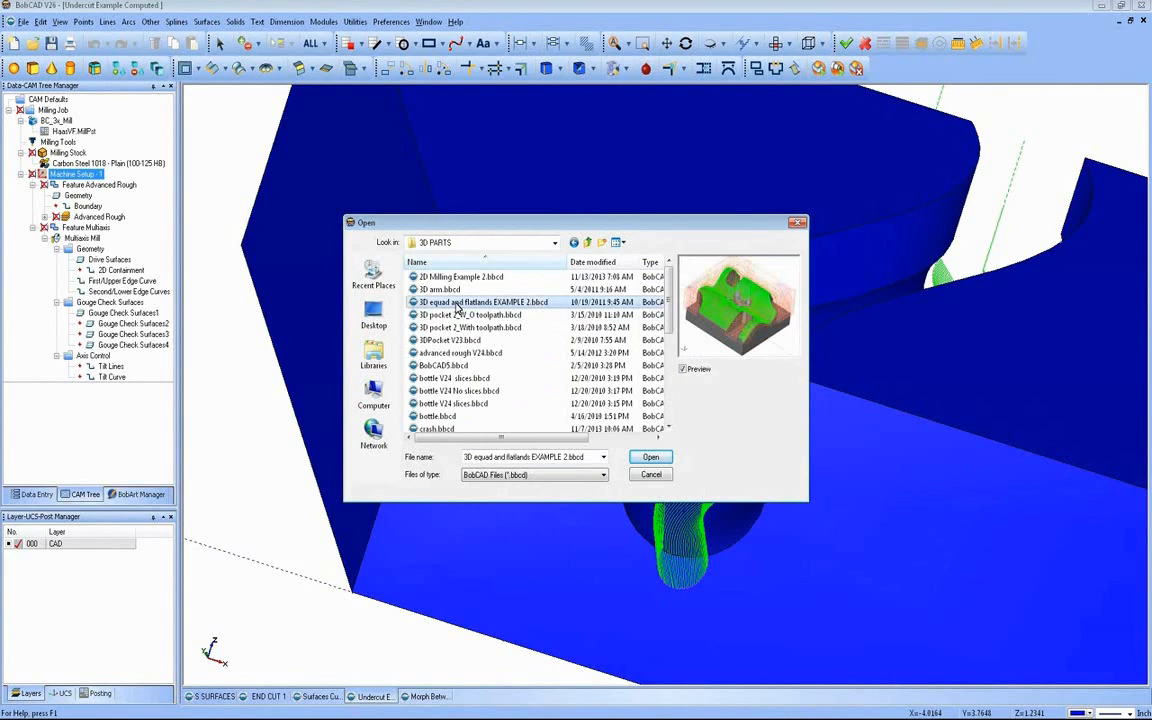
click(650, 457)
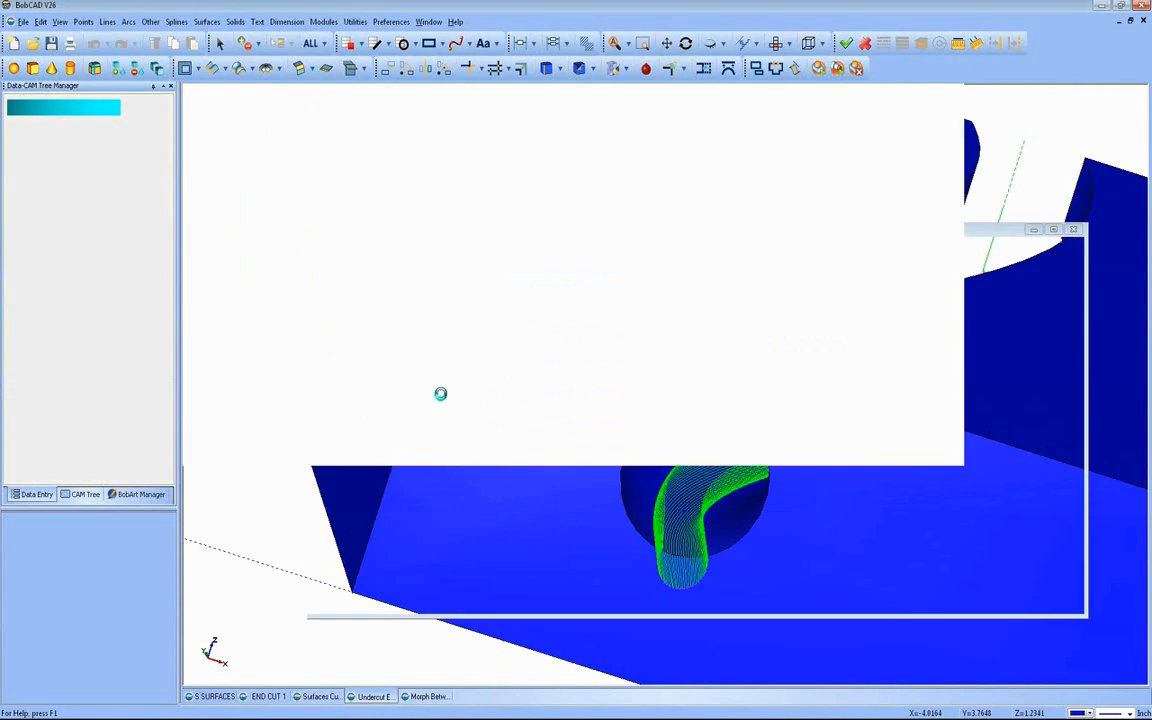
click(663, 396)
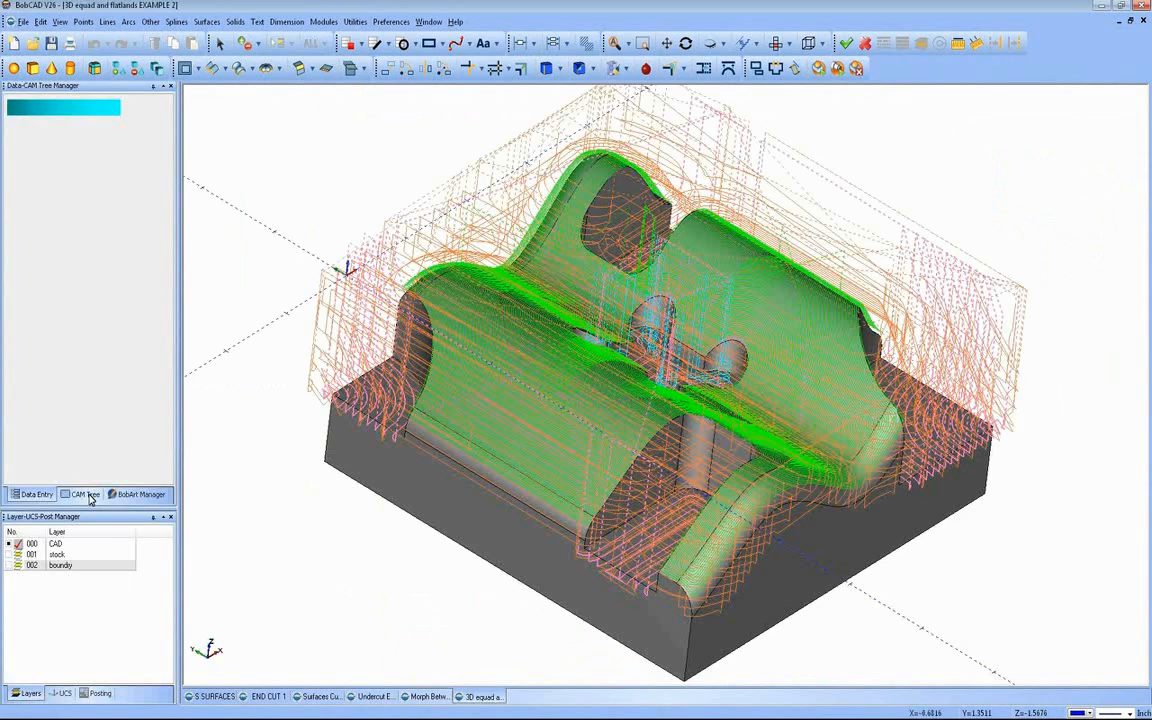
click(89, 495)
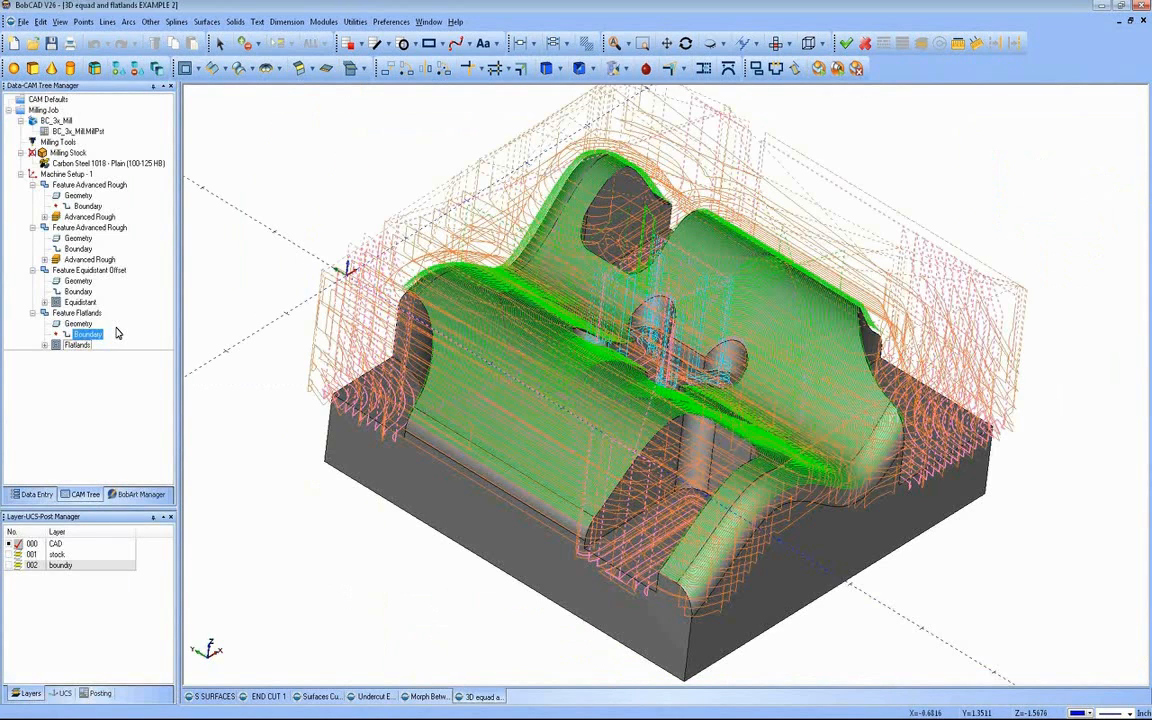
Step: Delete all machining features from Machine Setup - 1, leaving the bare part model in view
right_click(75, 174)
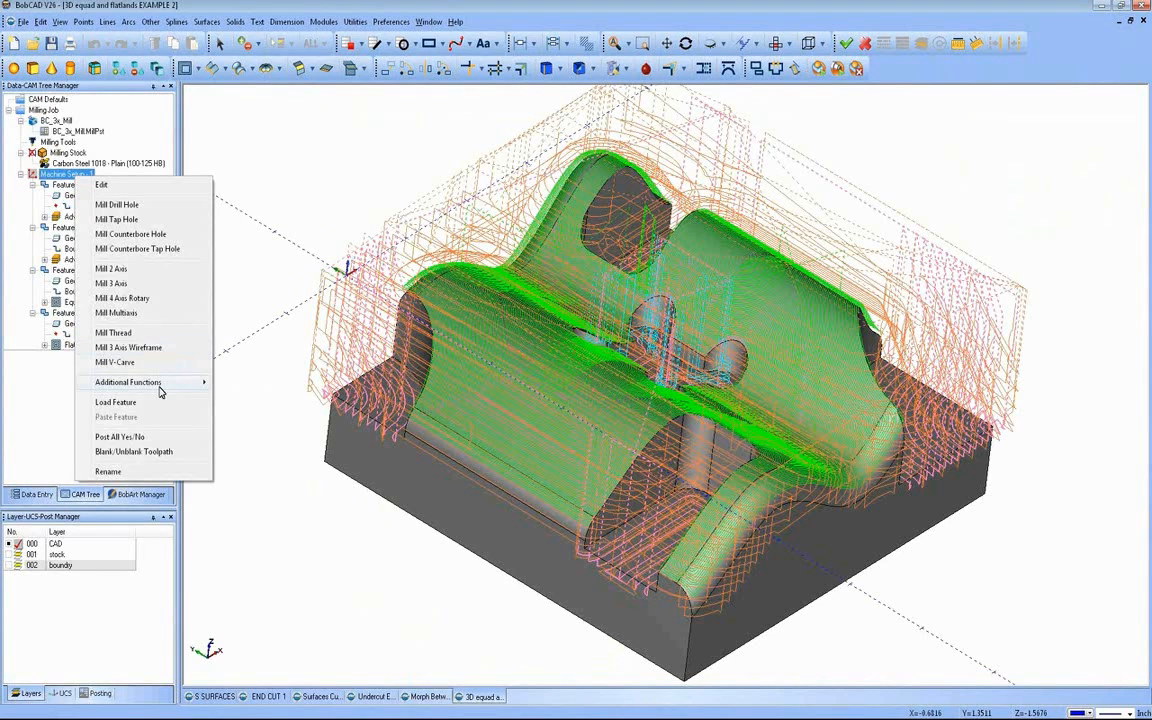
mouse_move(162, 386)
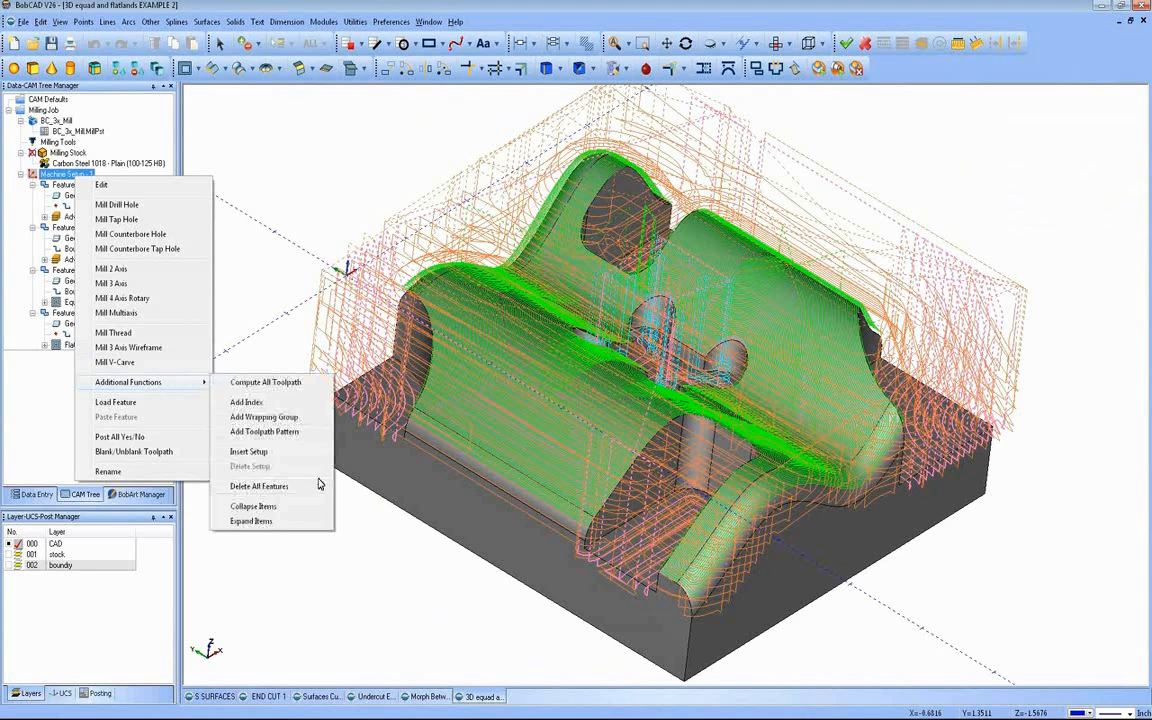
click(250, 486)
click(637, 400)
middle_drag(512, 330, 461, 438)
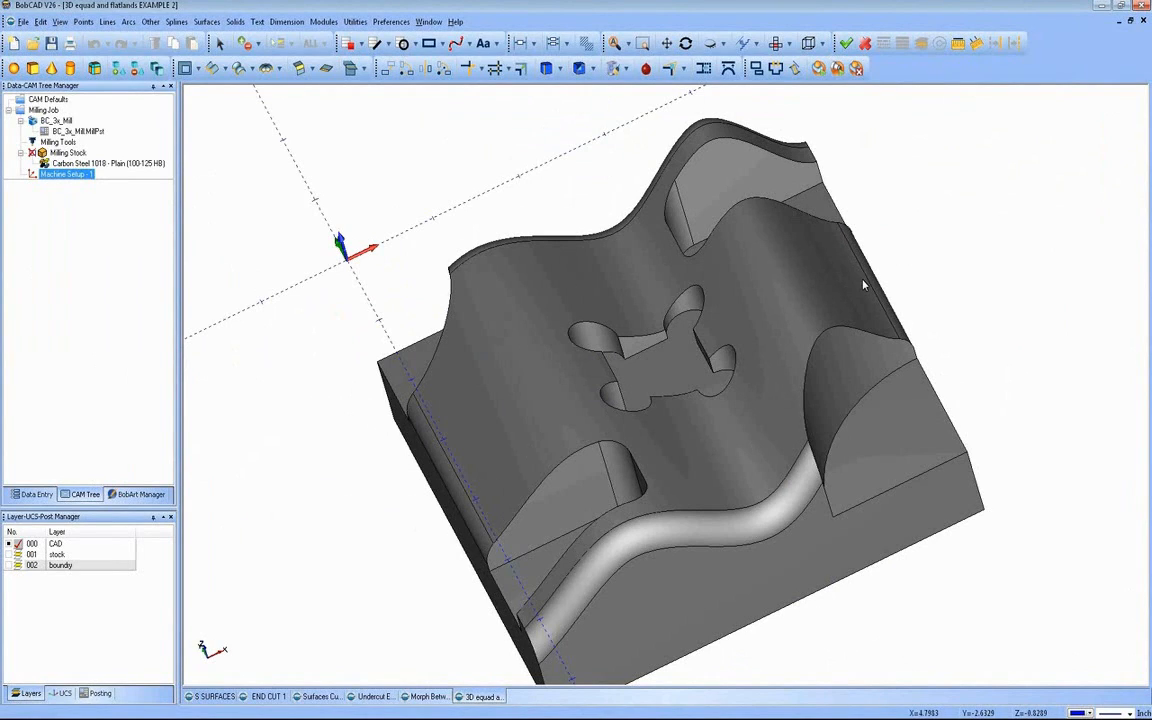
Step: Add a new layer named CUTTER PATH FLAT and make it the active layer, with the part seen from the top
click(775, 45)
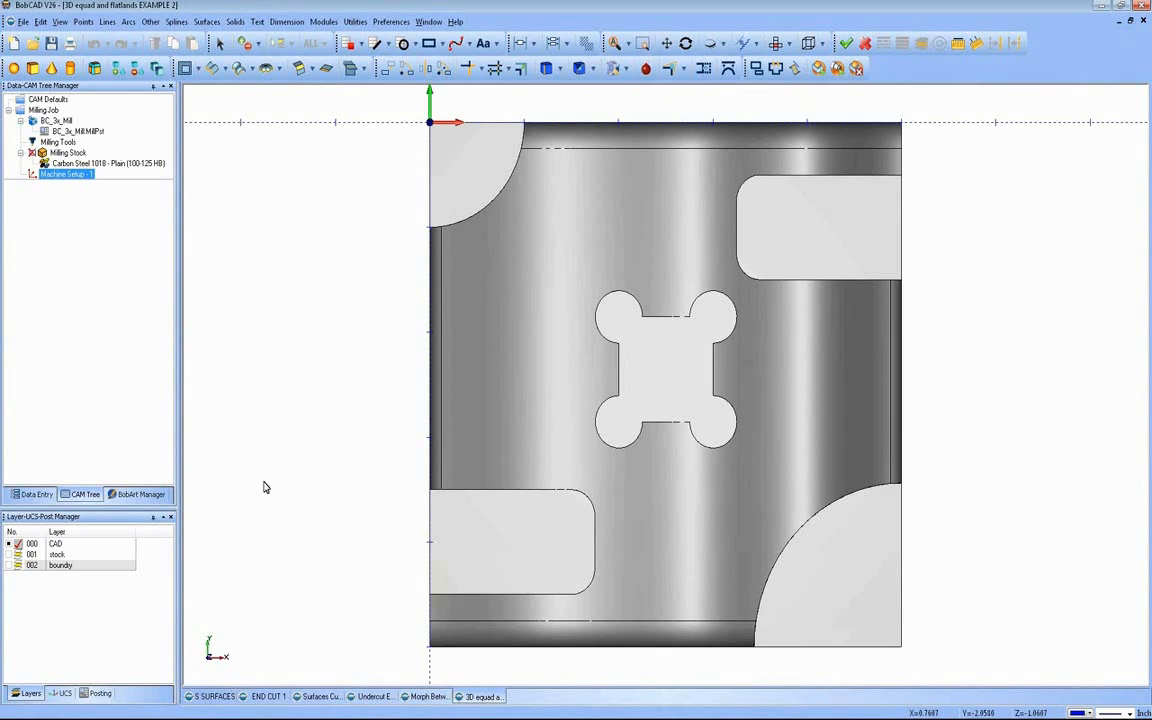
right_click(65, 565)
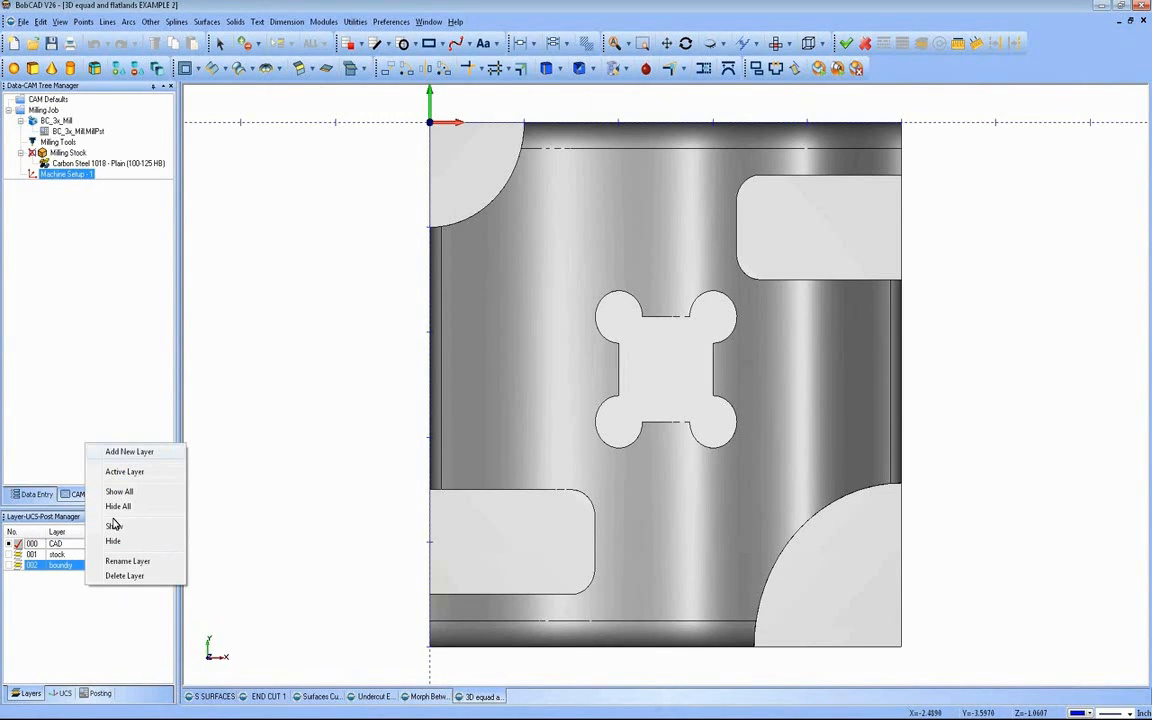
click(128, 452)
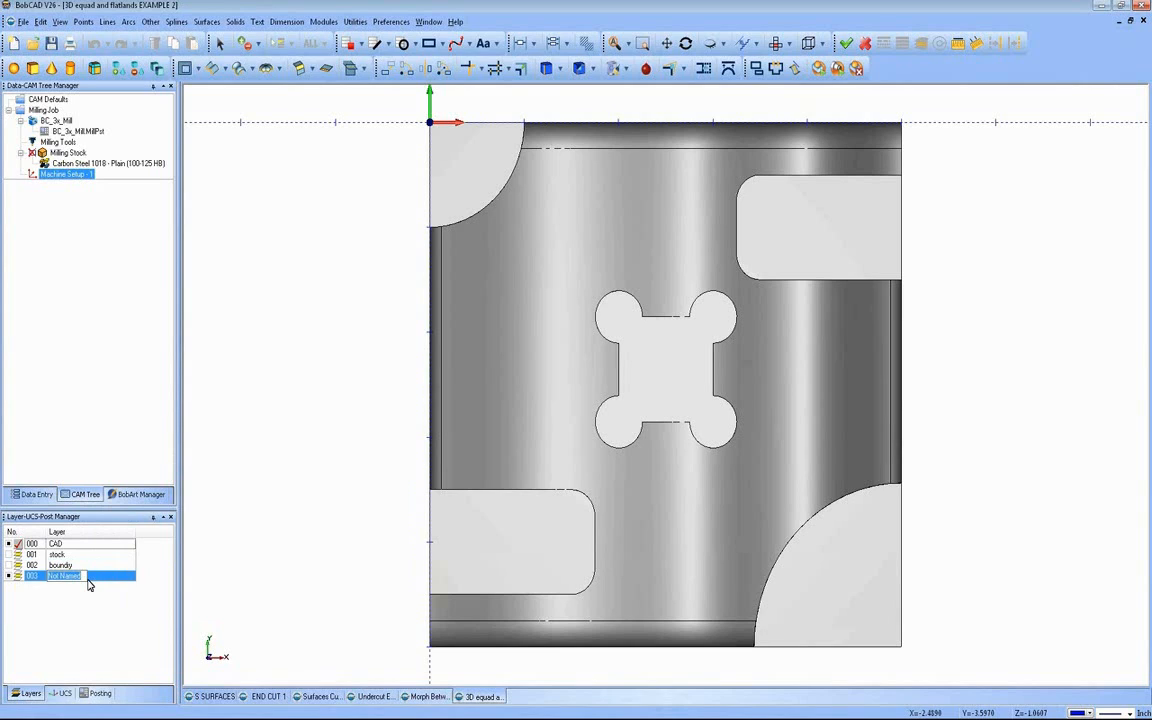
text(CUTTER PATH FLAT)
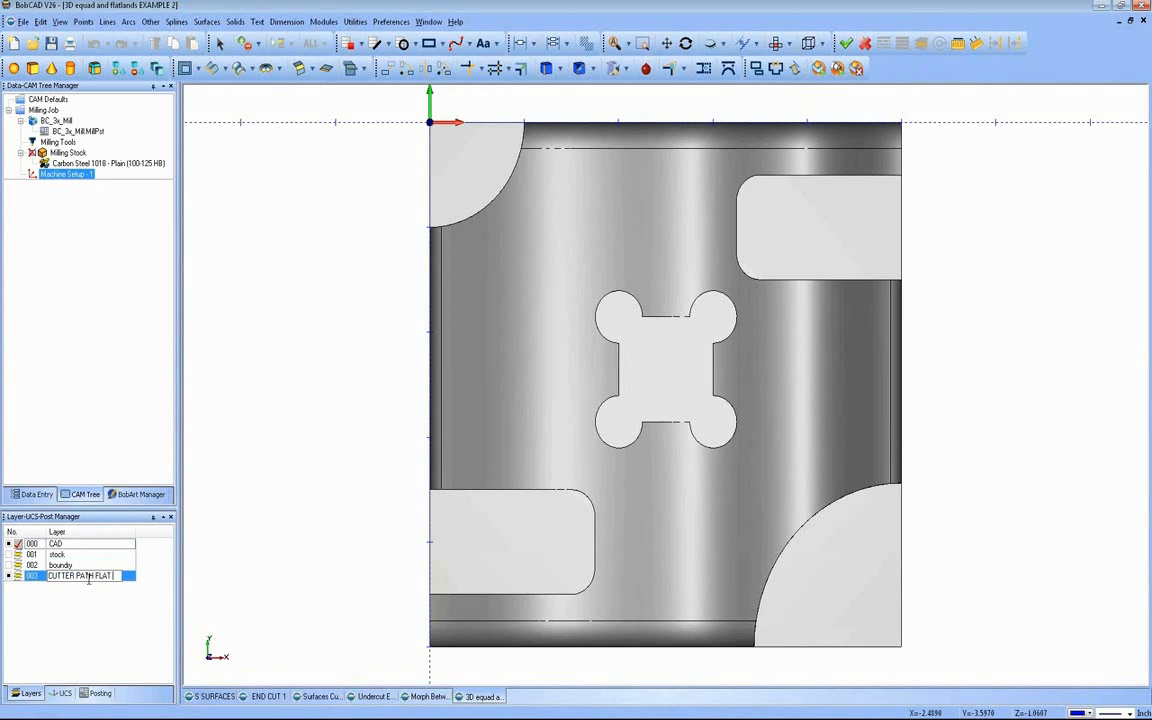
key(Return)
click(18, 576)
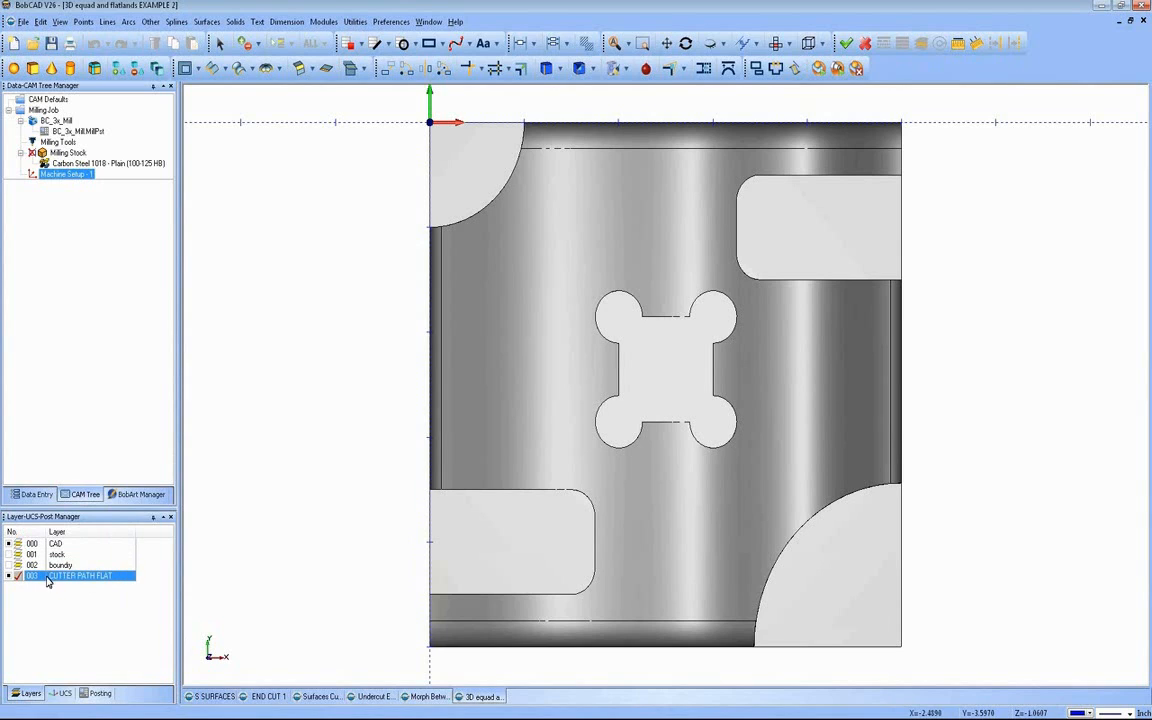
Step: Sketch a free continuous line of six zigzag segments across the top view of the part
scroll(292, 437, down, 1)
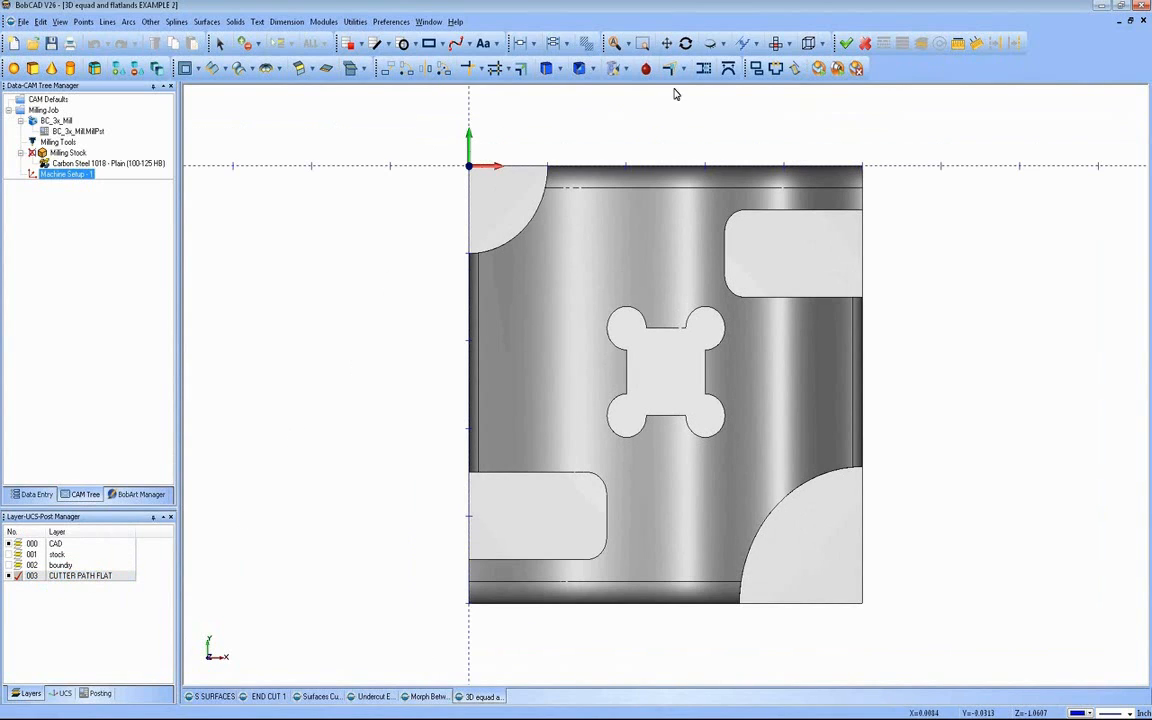
click(669, 47)
drag(683, 141, 612, 162)
key(Escape)
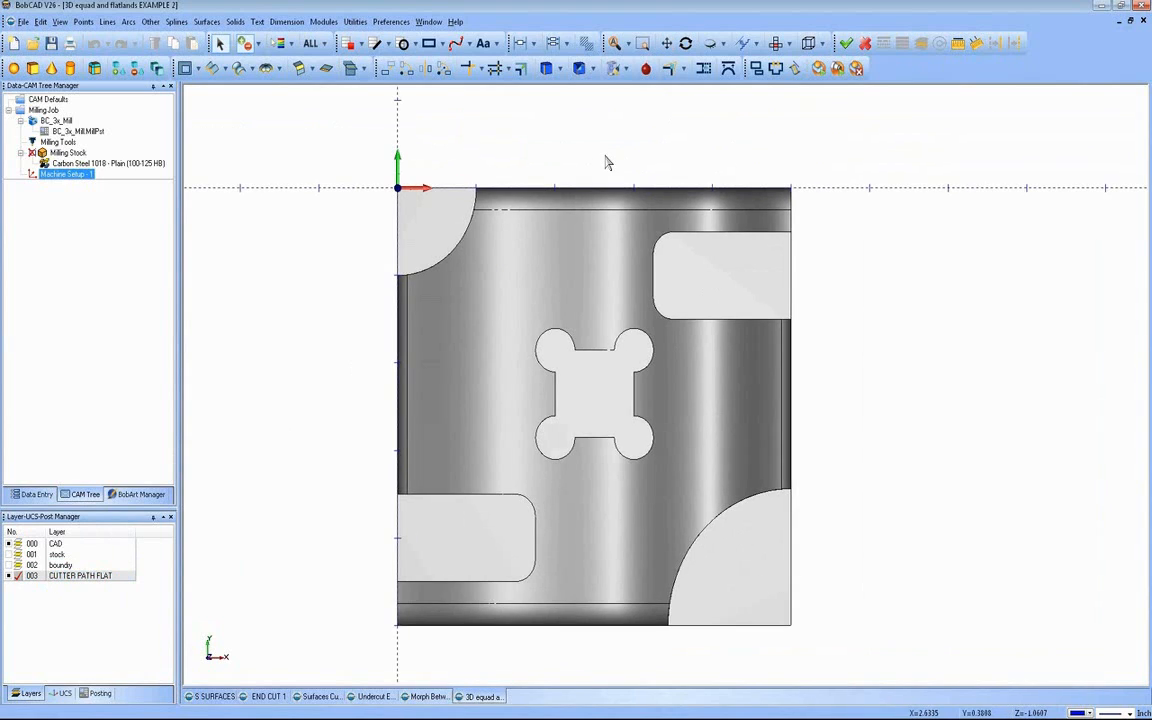
click(108, 23)
click(135, 130)
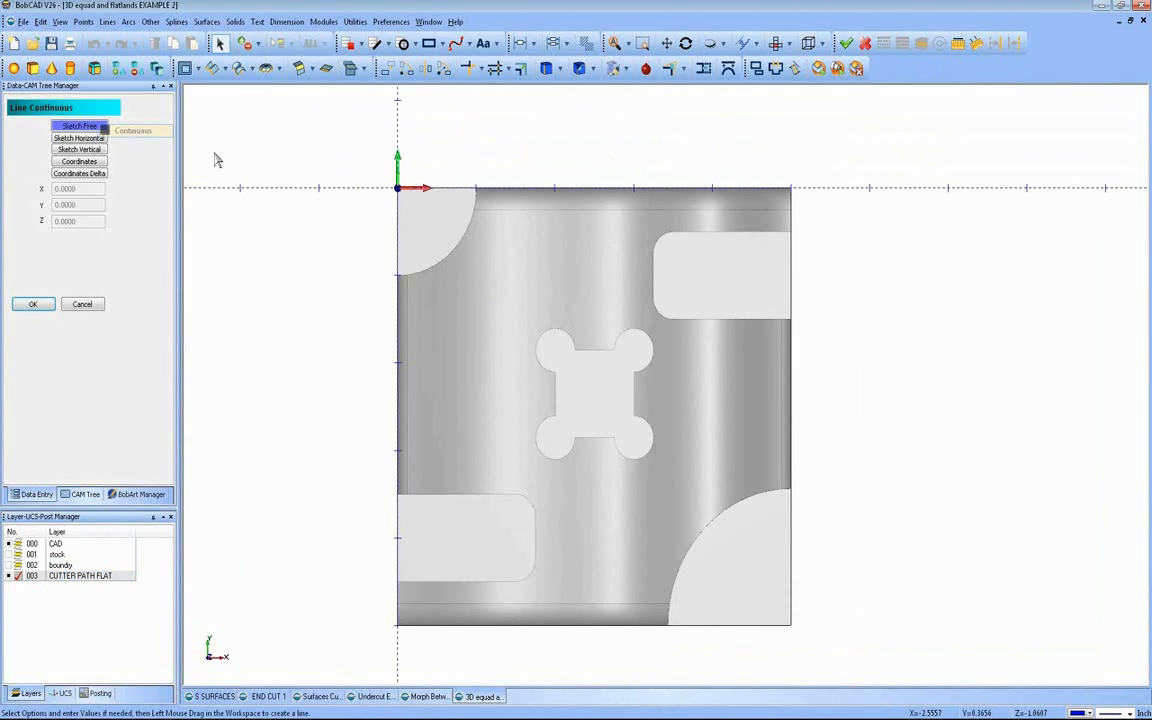
drag(748, 395, 553, 597)
right_click(555, 380)
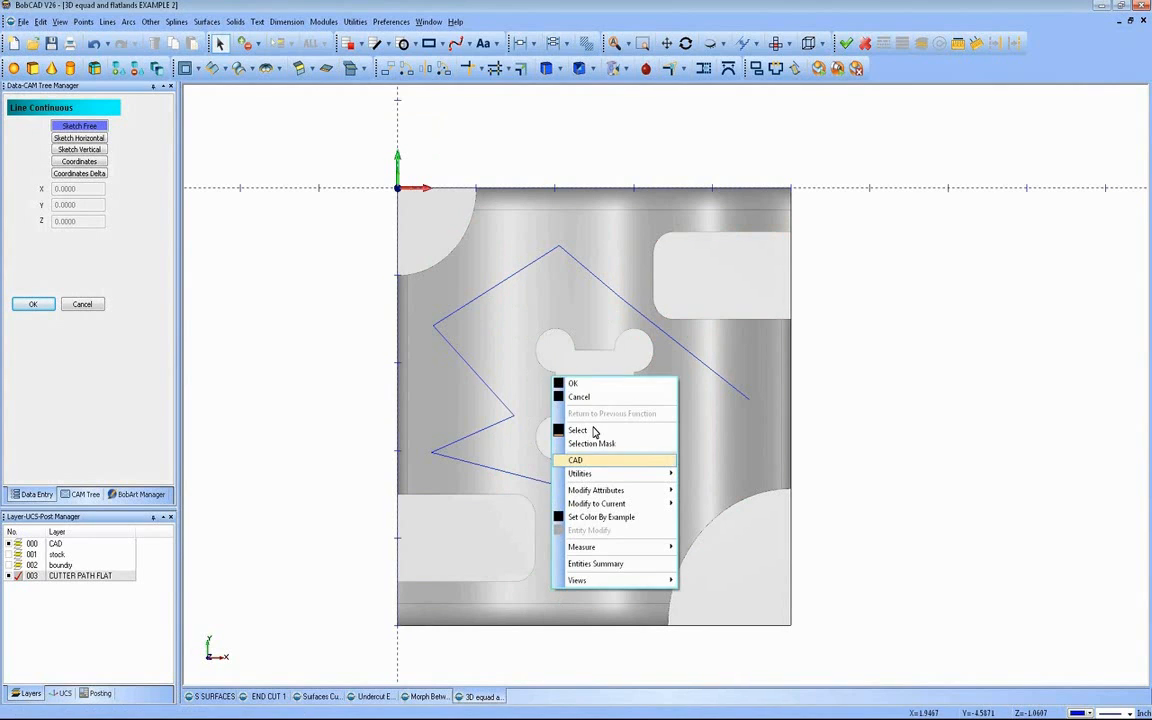
click(575, 385)
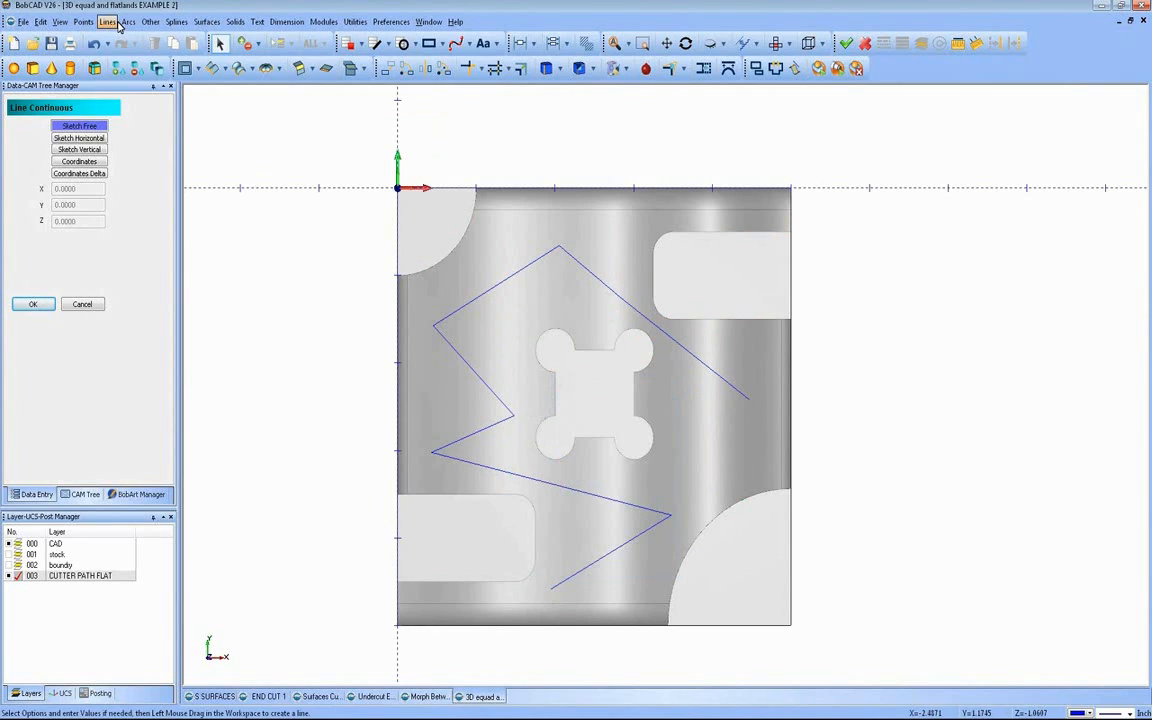
Step: Fillet four corners of the zigzag line with a 0.25 radius and trimming on, leaving the sharp lower-left corner
click(128, 21)
click(144, 77)
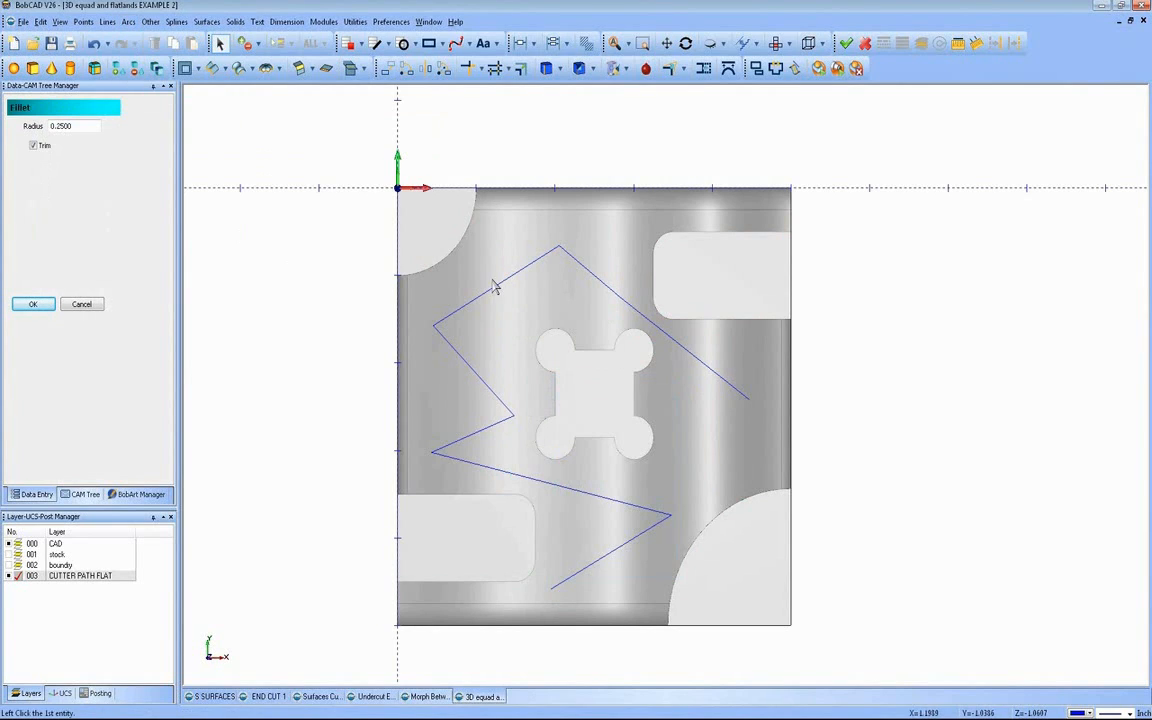
click(503, 425)
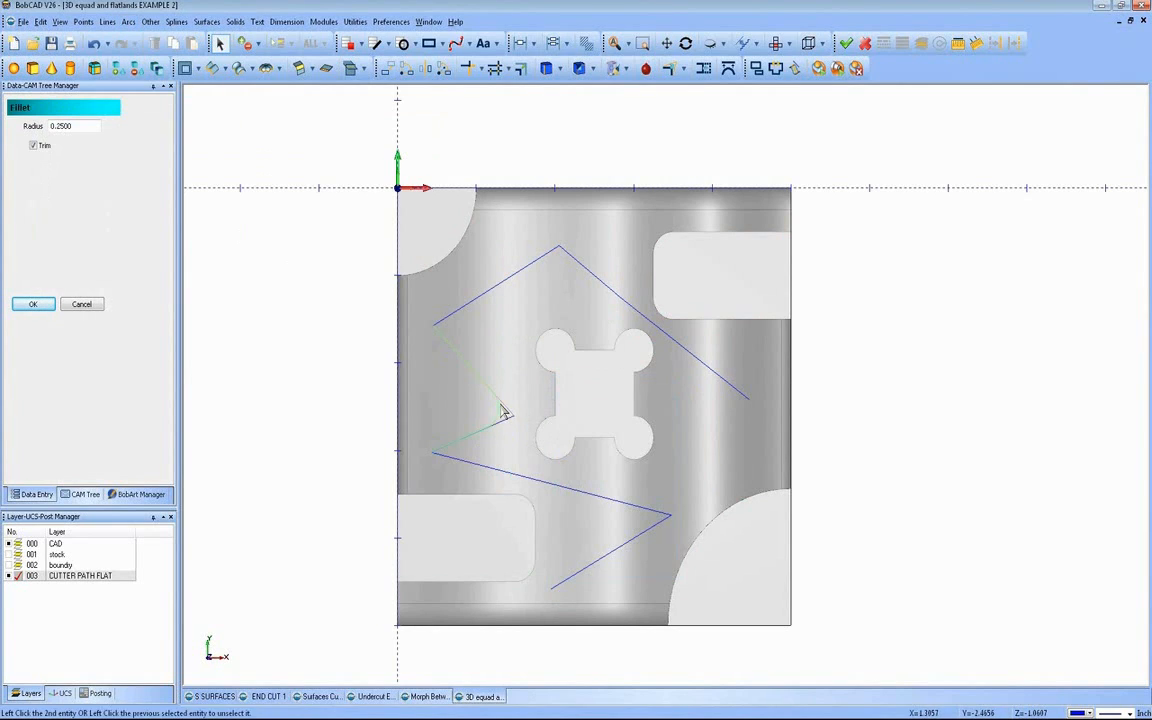
click(506, 405)
click(662, 514)
click(656, 526)
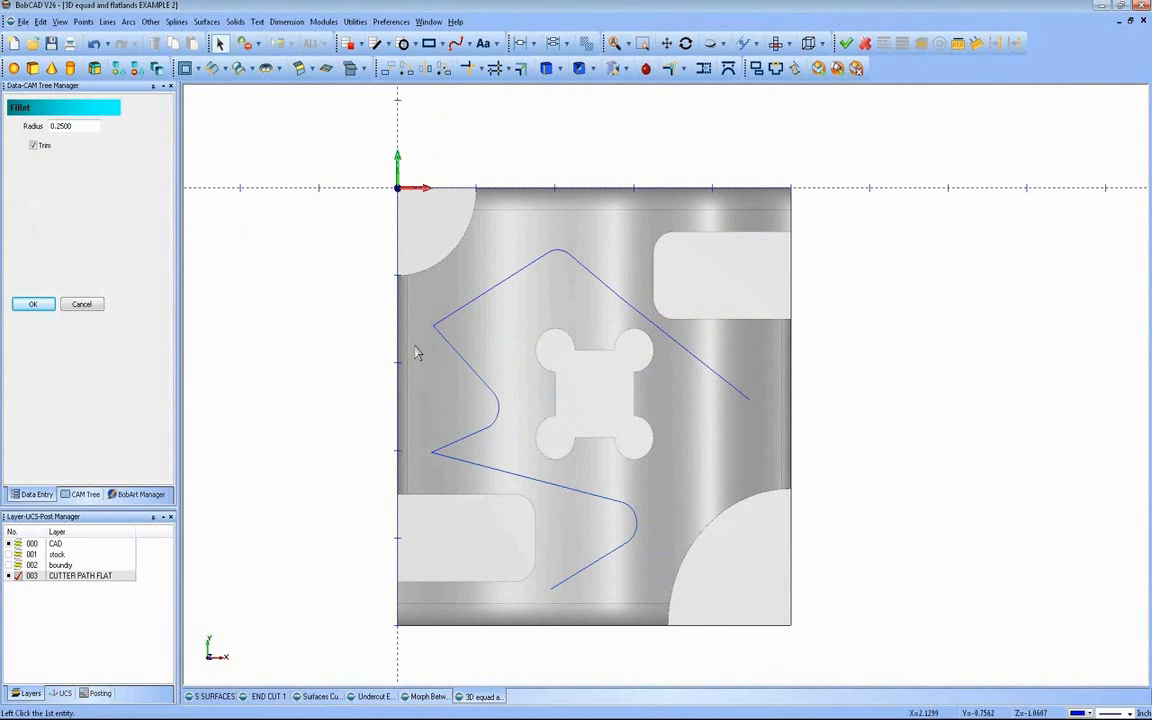
click(451, 314)
click(446, 338)
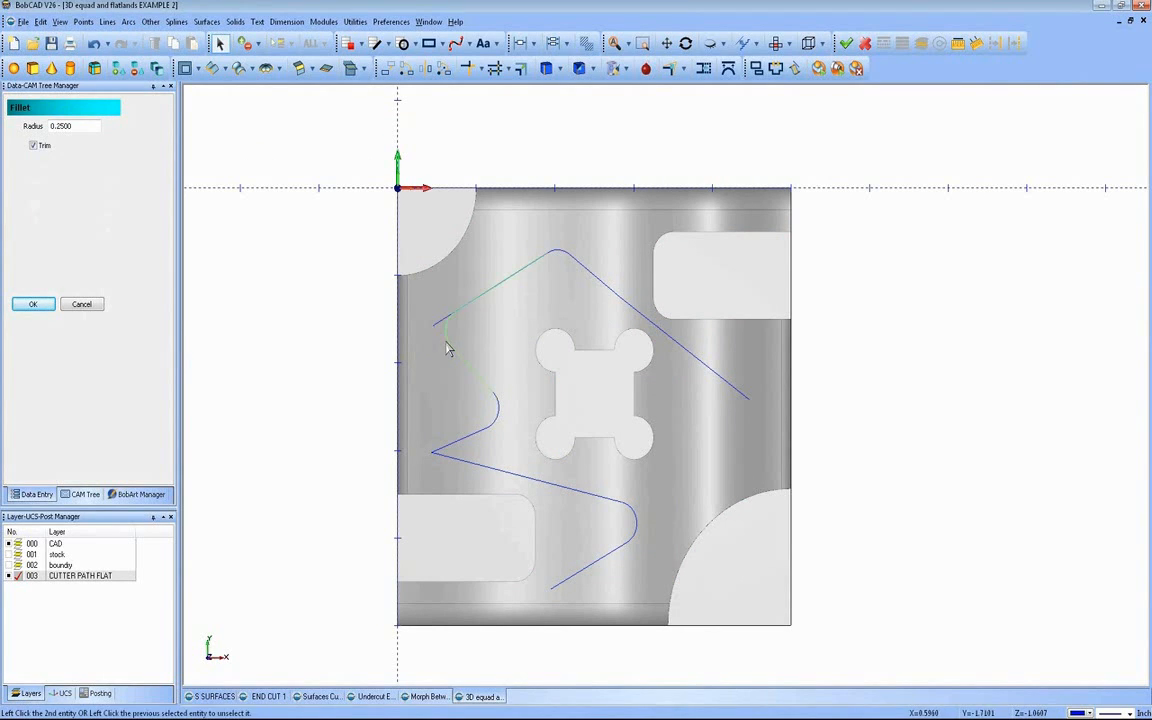
click(466, 365)
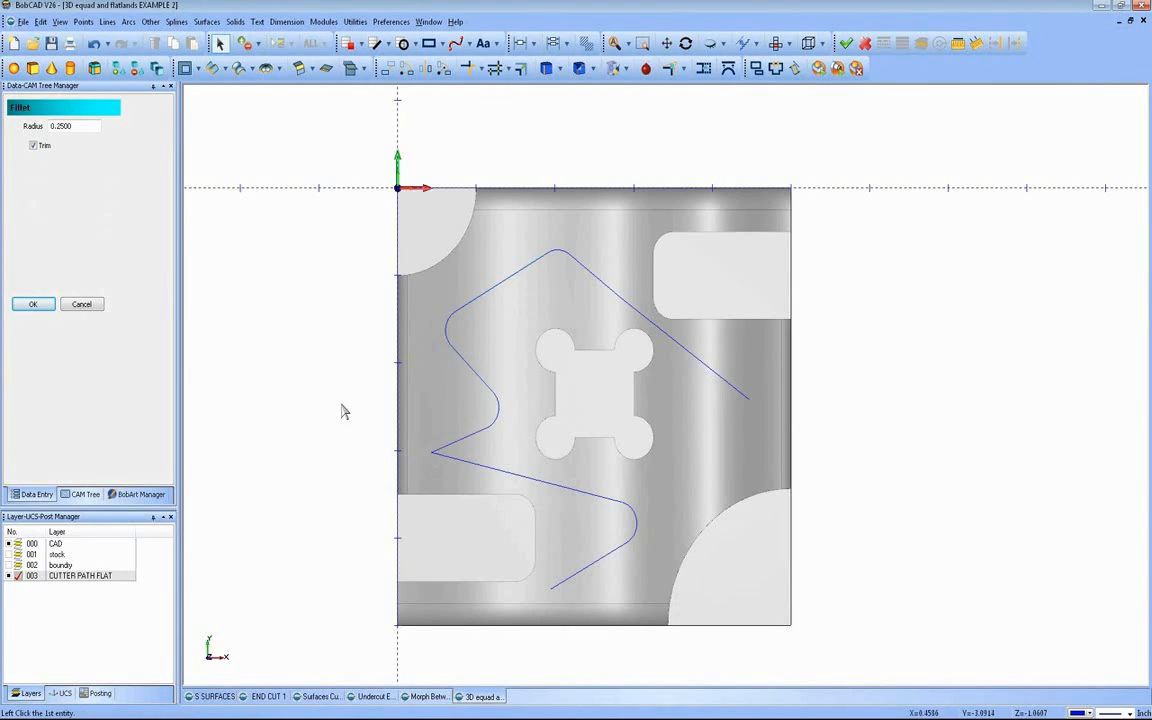
Step: Try to fillet the zigzag's remaining sharp corner with a 0.25 radius, undo it and leave the Fillet command
click(457, 460)
click(451, 443)
click(396, 428)
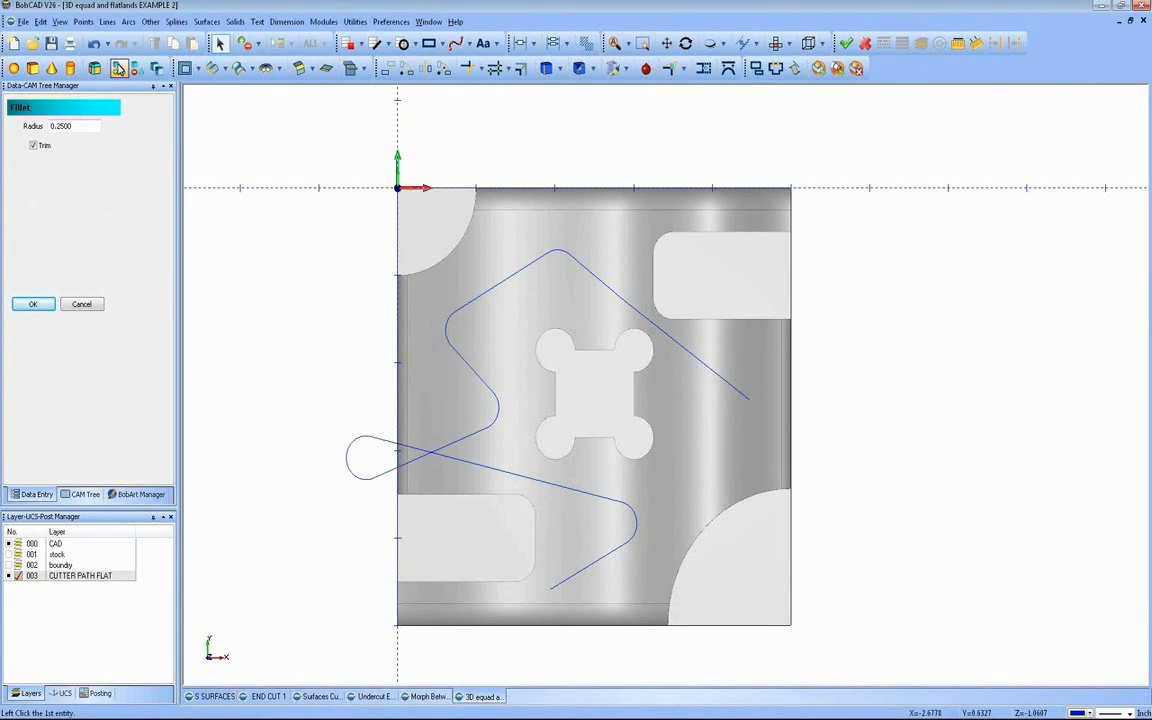
click(92, 44)
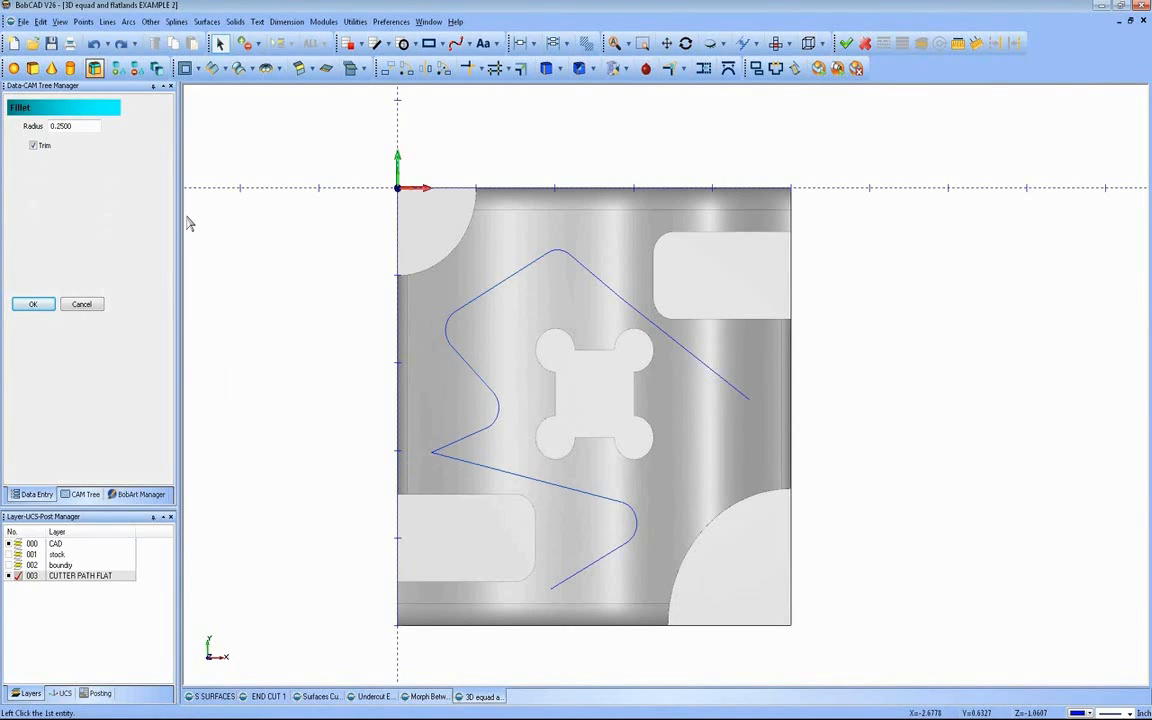
click(84, 305)
Step: Define the milling stock as a bounding box taken automatically from the workspace, and blank the stock
mouse_move(576, 365)
middle_down()
mouse_move(539, 300)
mouse_move(450, 256)
middle_up()
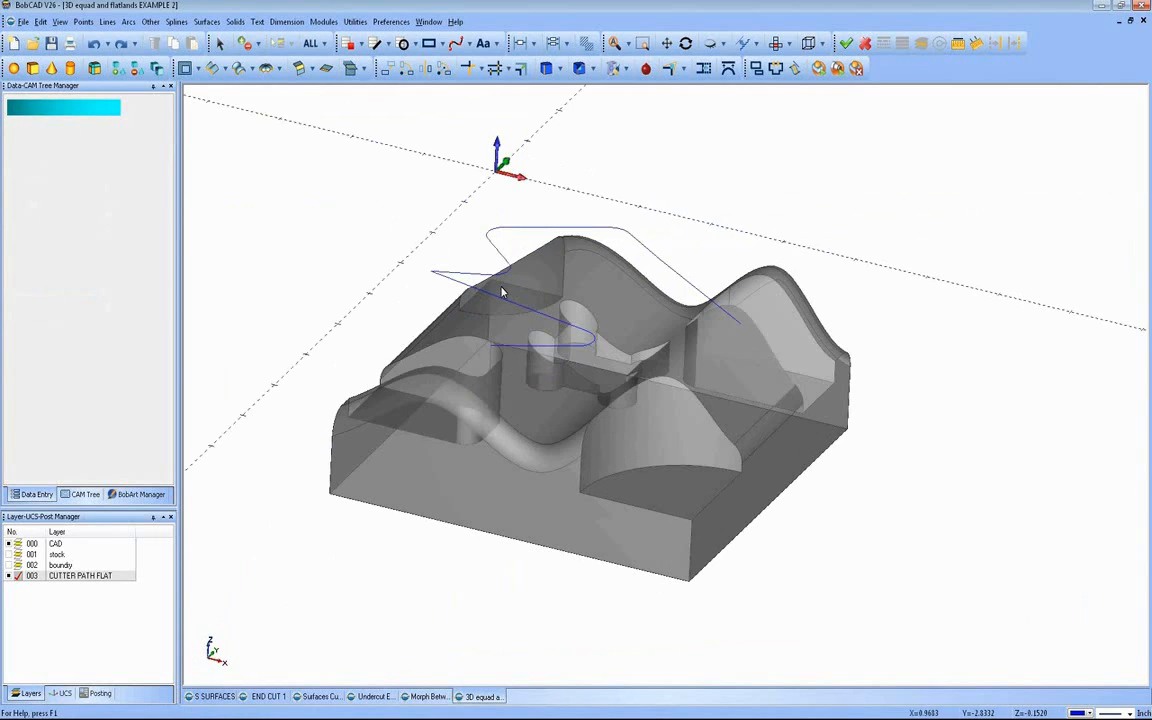
mouse_move(557, 330)
middle_down()
mouse_move(576, 295)
mouse_move(558, 289)
mouse_move(530, 310)
mouse_move(548, 342)
mouse_move(514, 306)
mouse_move(579, 329)
mouse_move(560, 320)
middle_up()
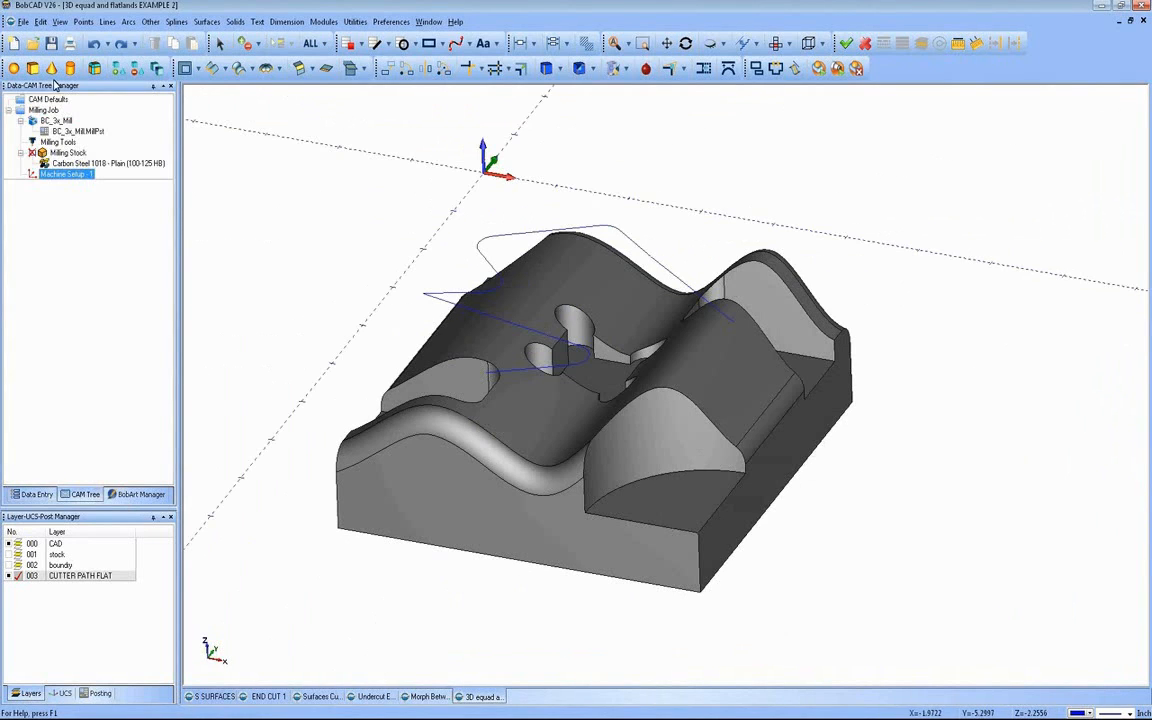
click(70, 153)
right_click(78, 159)
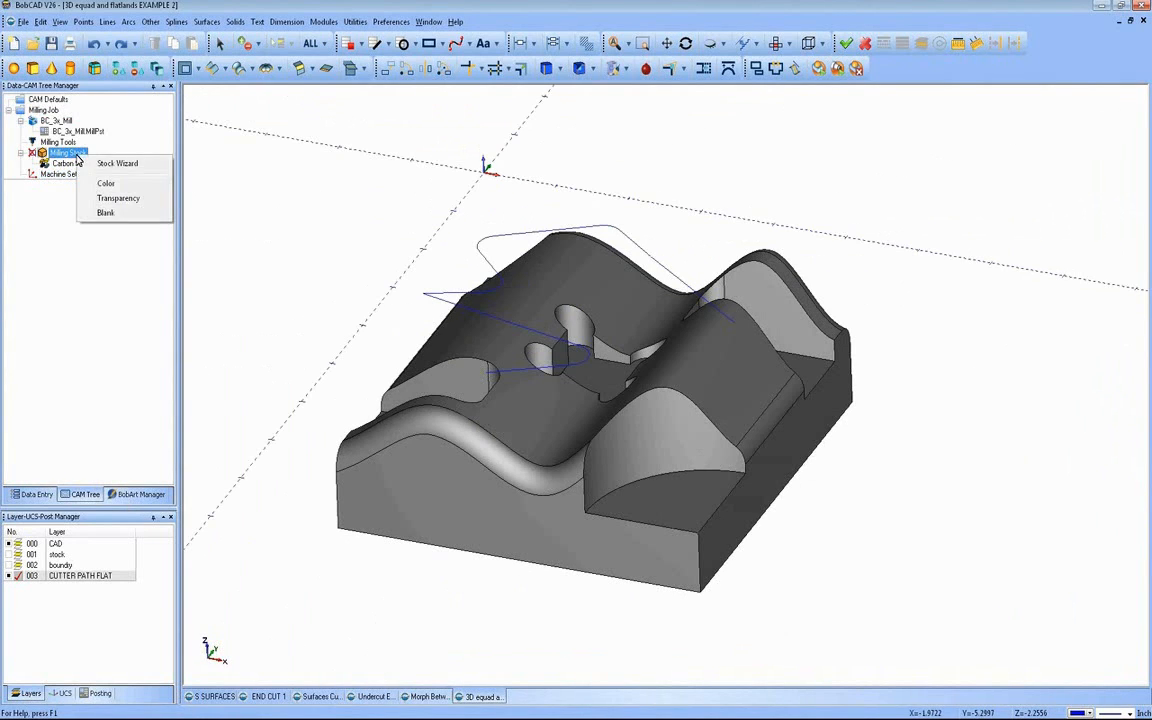
click(98, 151)
click(82, 278)
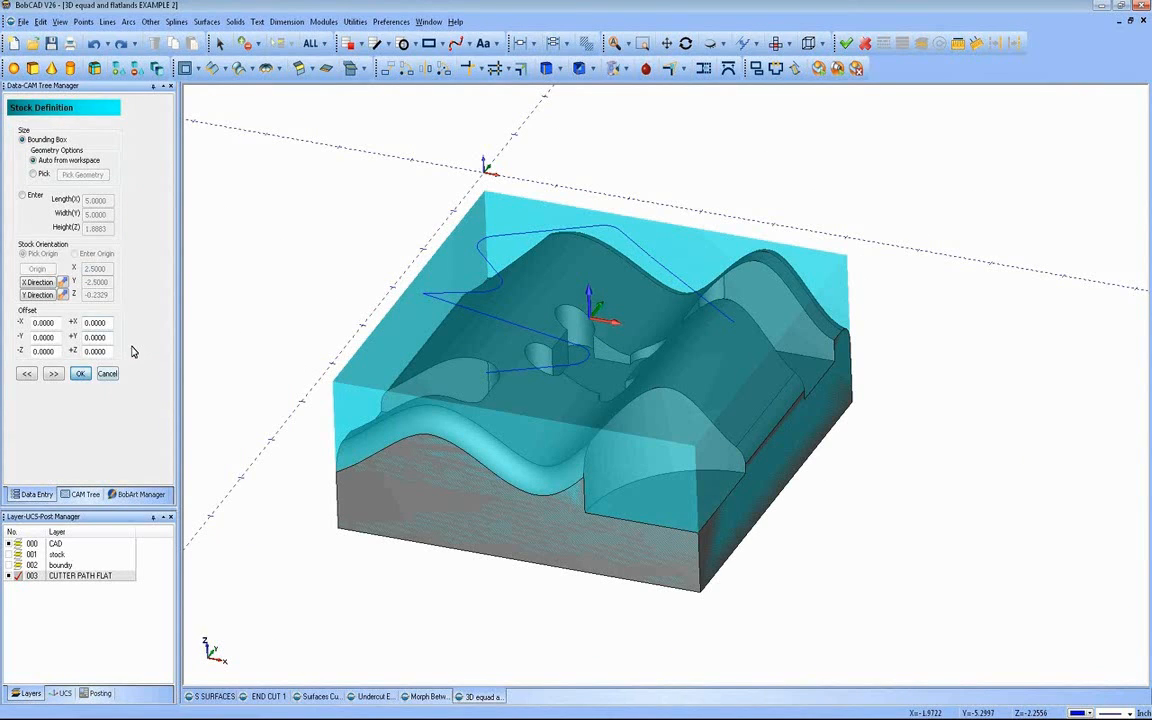
click(80, 373)
right_click(70, 153)
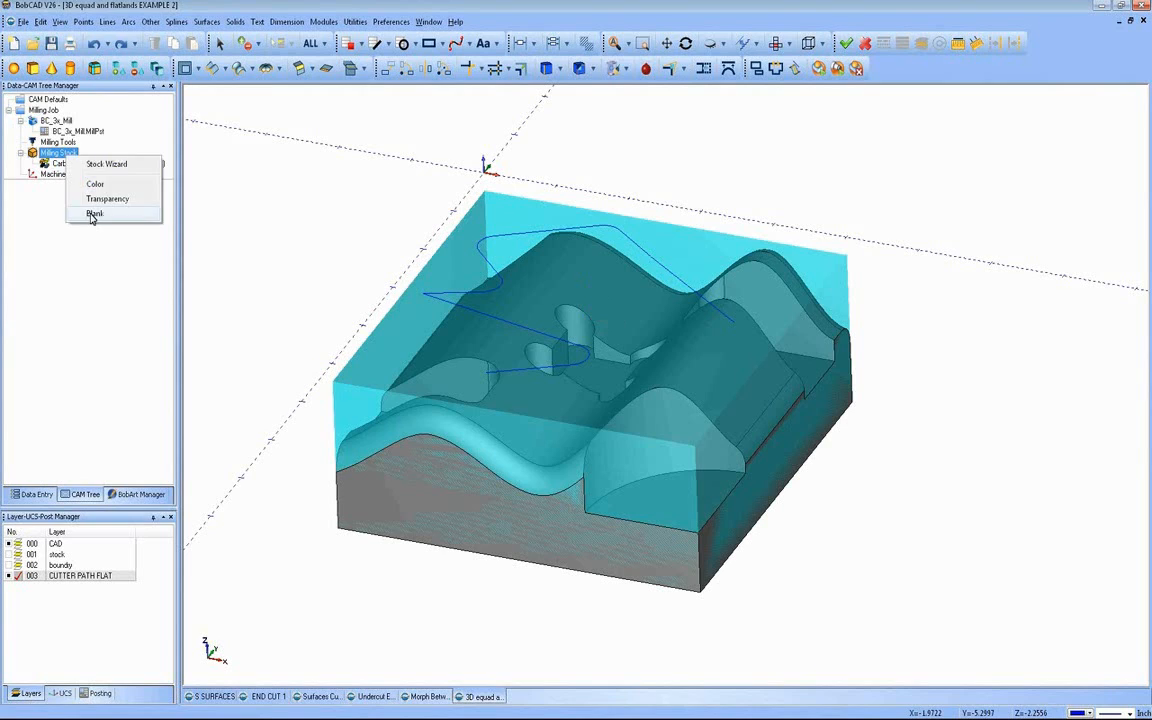
click(85, 199)
Step: Add a Mill Multiaxis feature to Machine Setup - 1 with the Surface toolpath type Project Curves
click(76, 175)
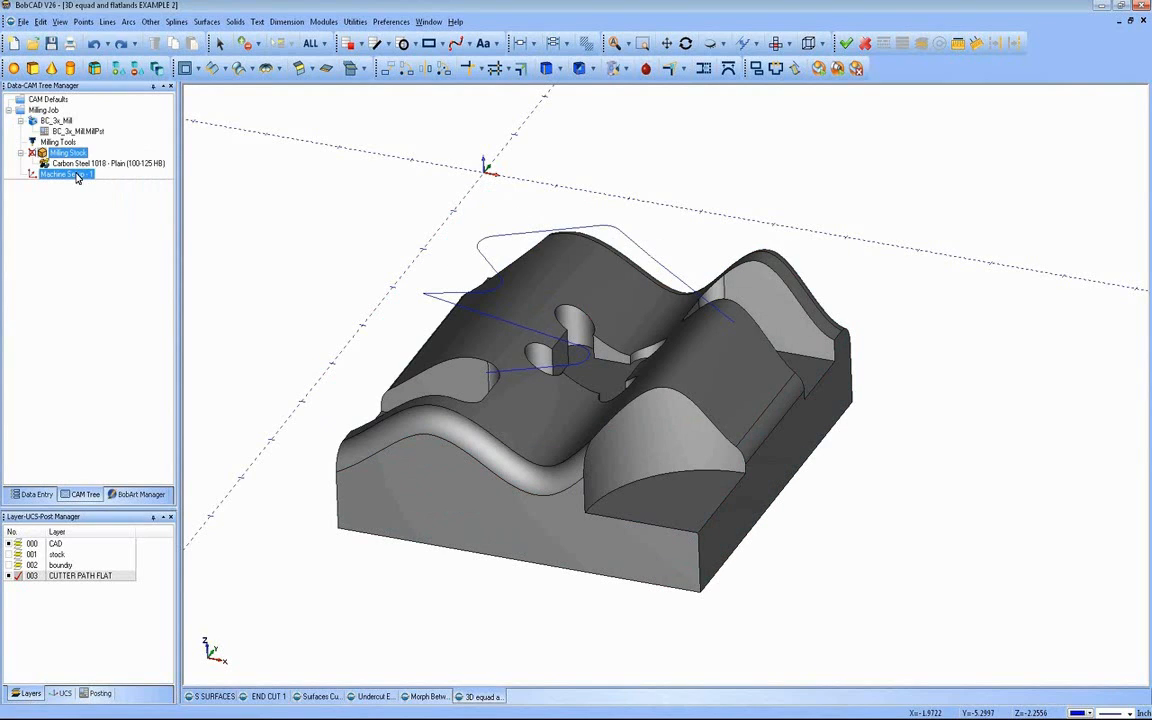
right_click(76, 176)
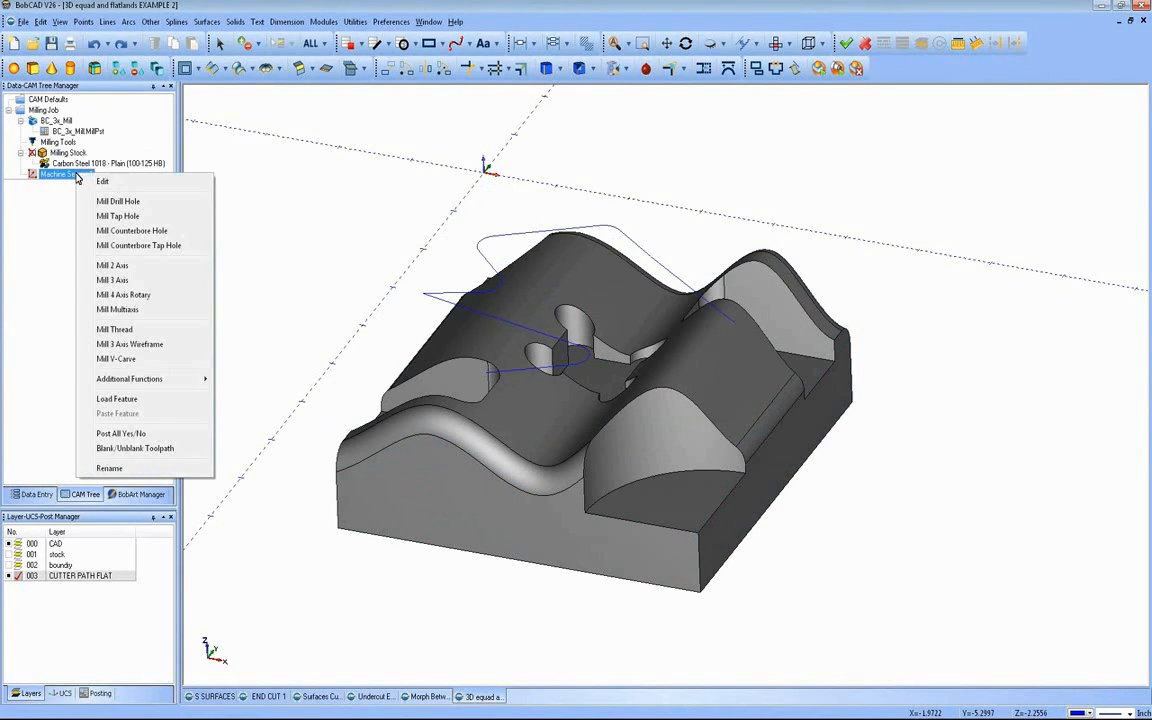
click(120, 310)
click(422, 219)
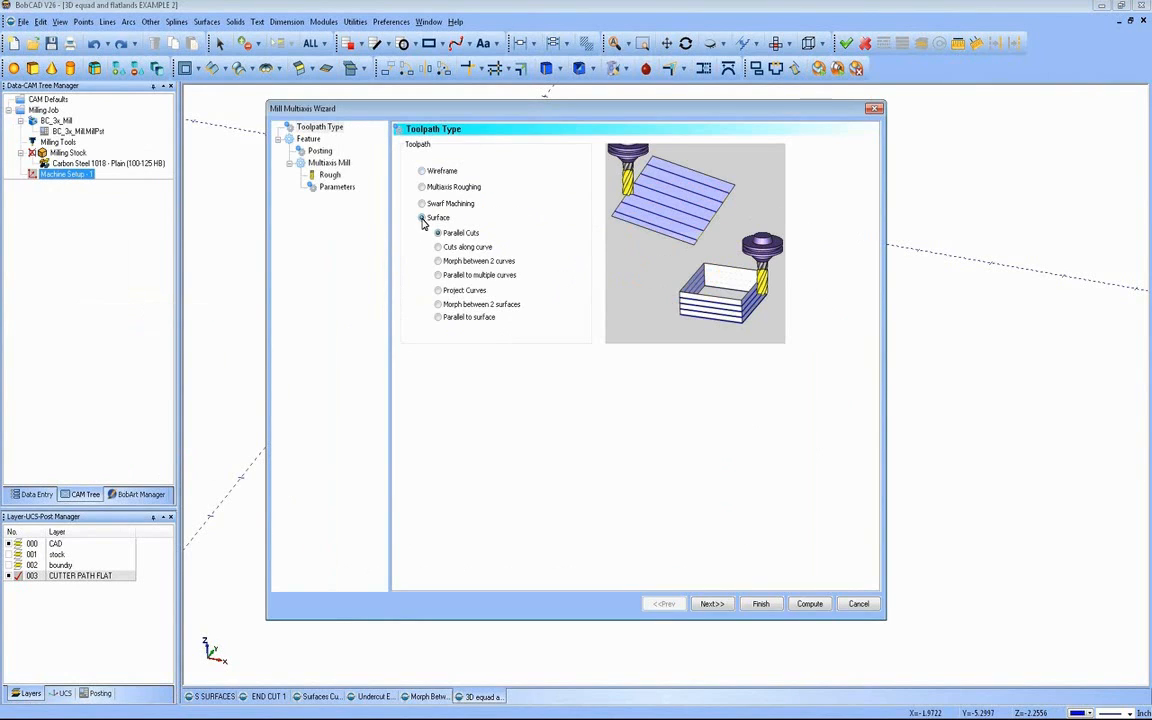
click(460, 292)
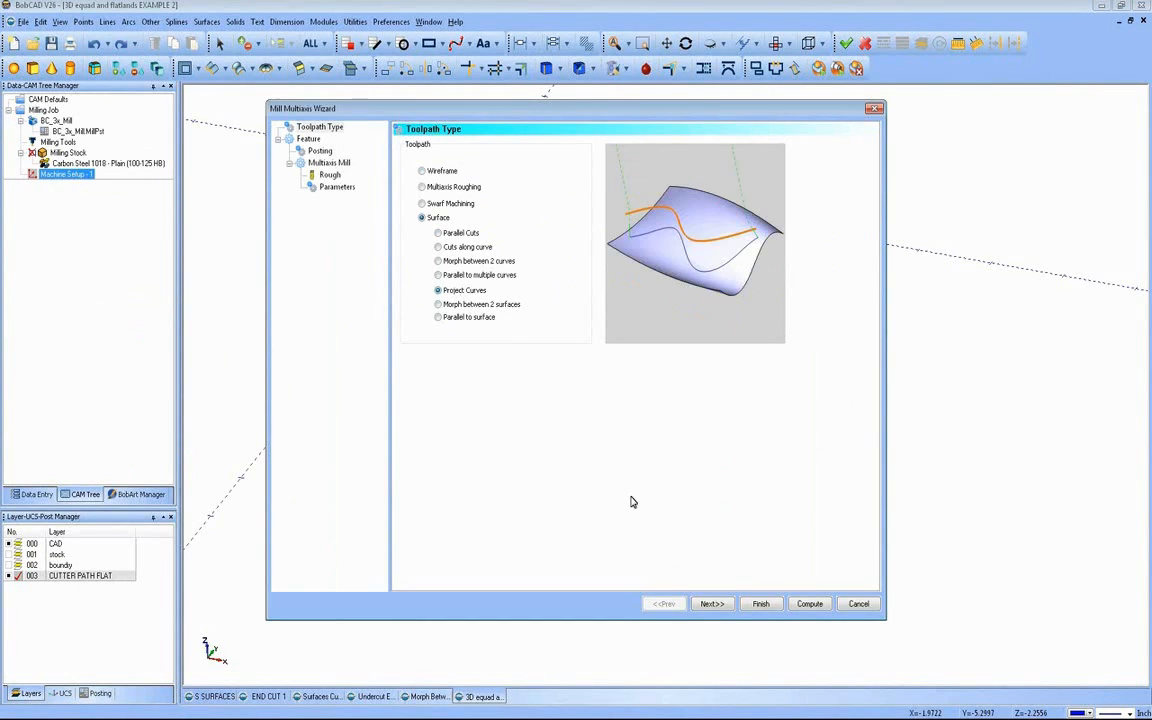
click(714, 604)
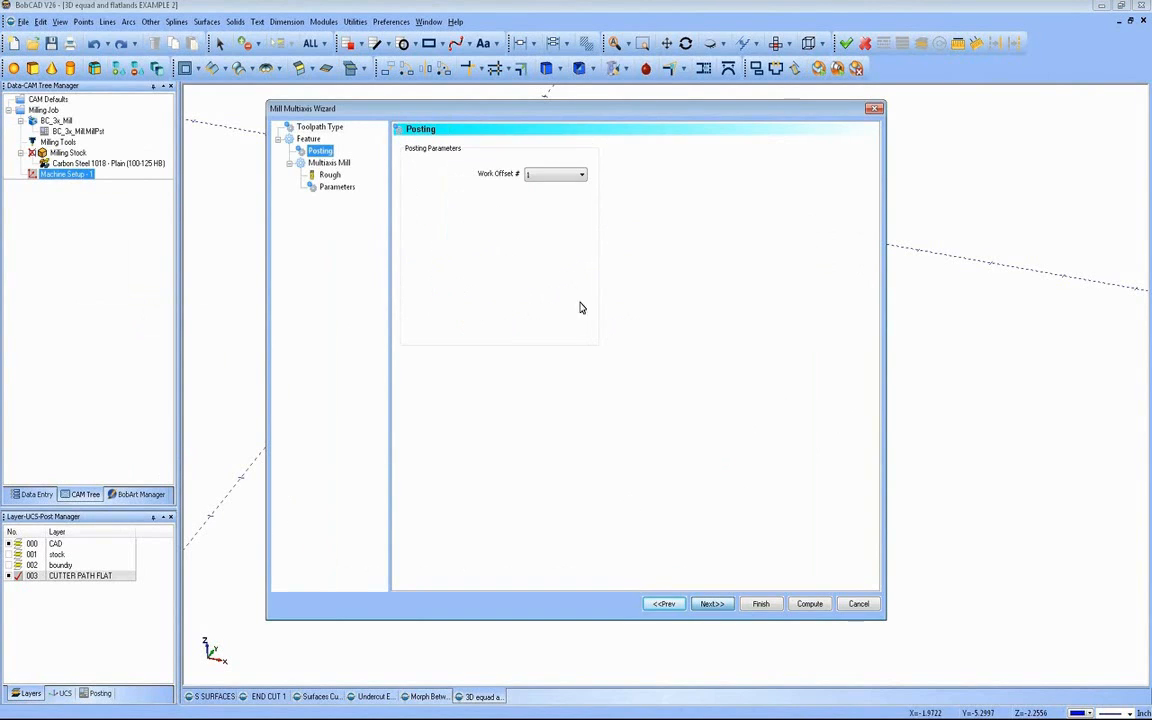
Step: Set the rough tool's diameter to 0.5 and continue to the feature's parameters
click(712, 604)
key(ctrl+a)
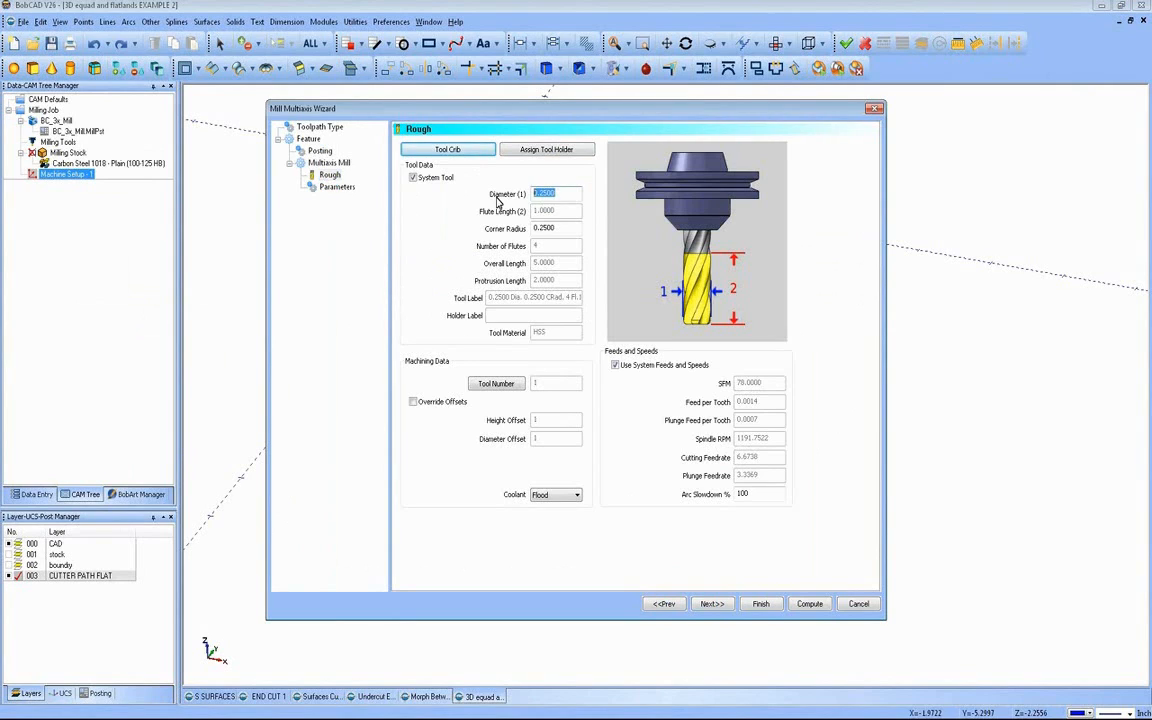
text(.500)
key(Tab)
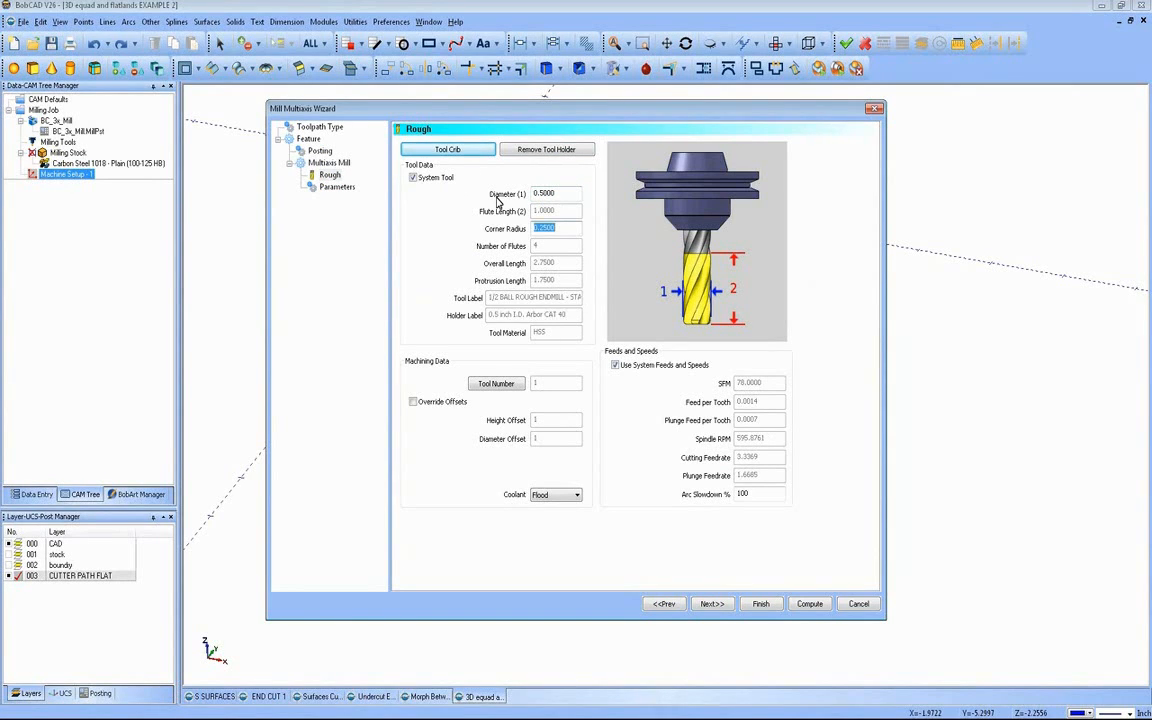
click(720, 608)
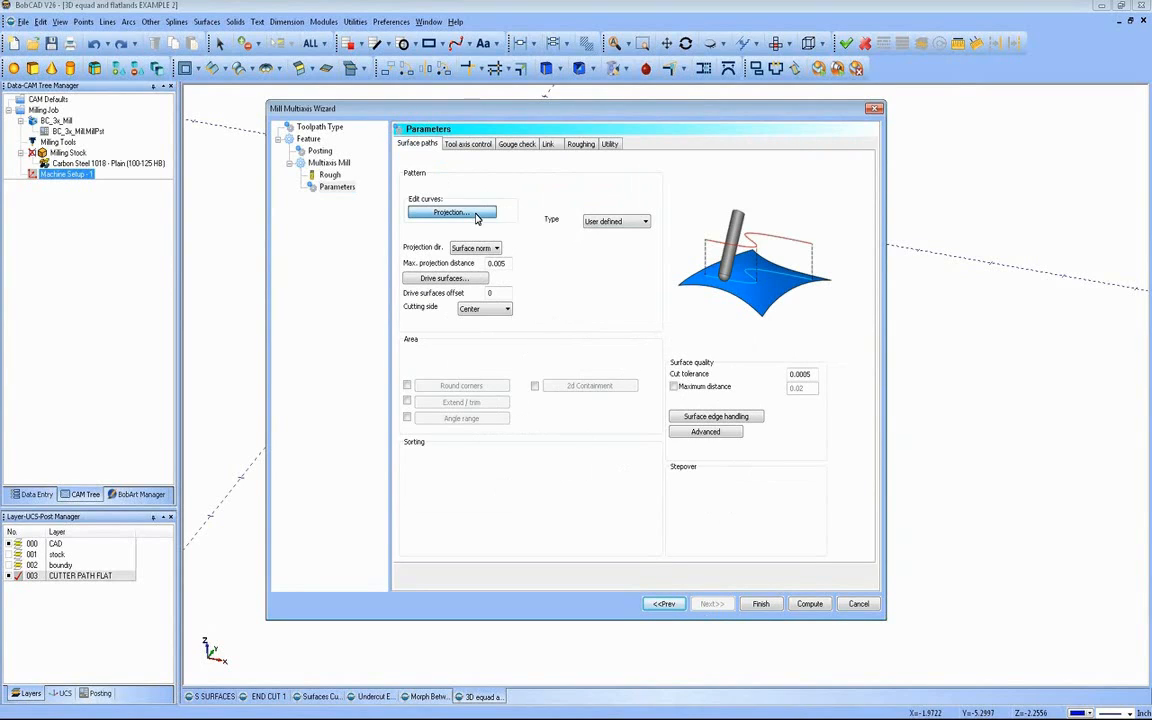
Step: Assign the whole filleted zigzag line as the feature's projection curves
click(474, 215)
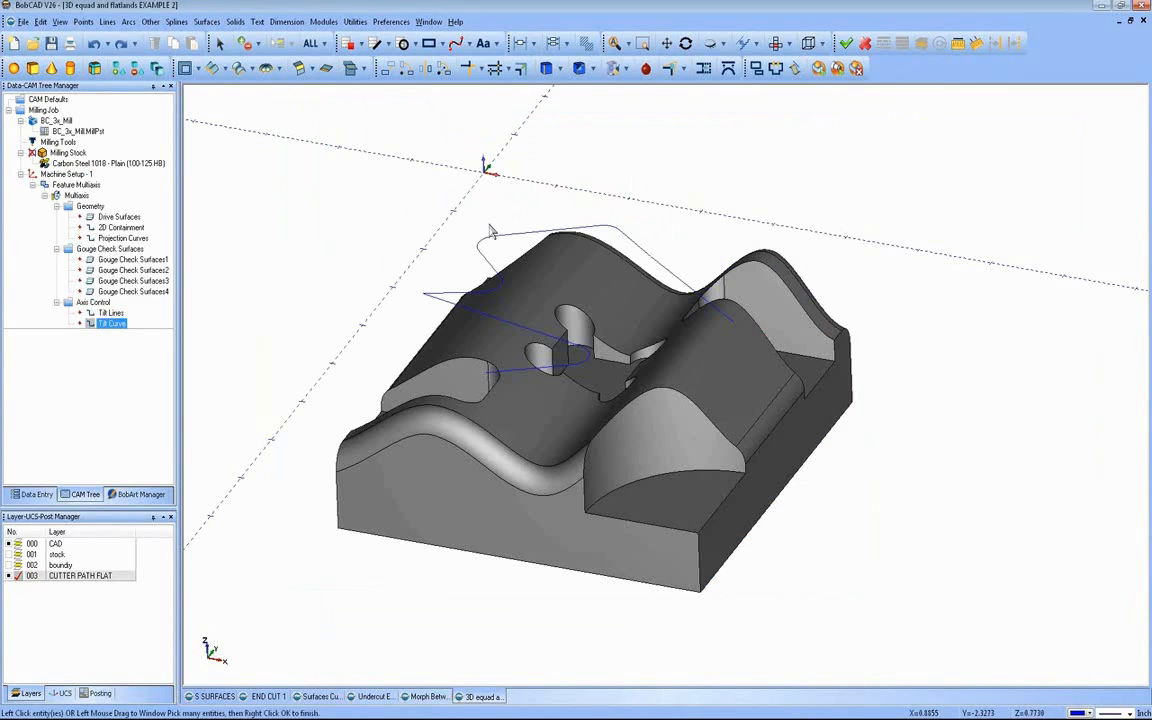
click(725, 321)
right_click(681, 208)
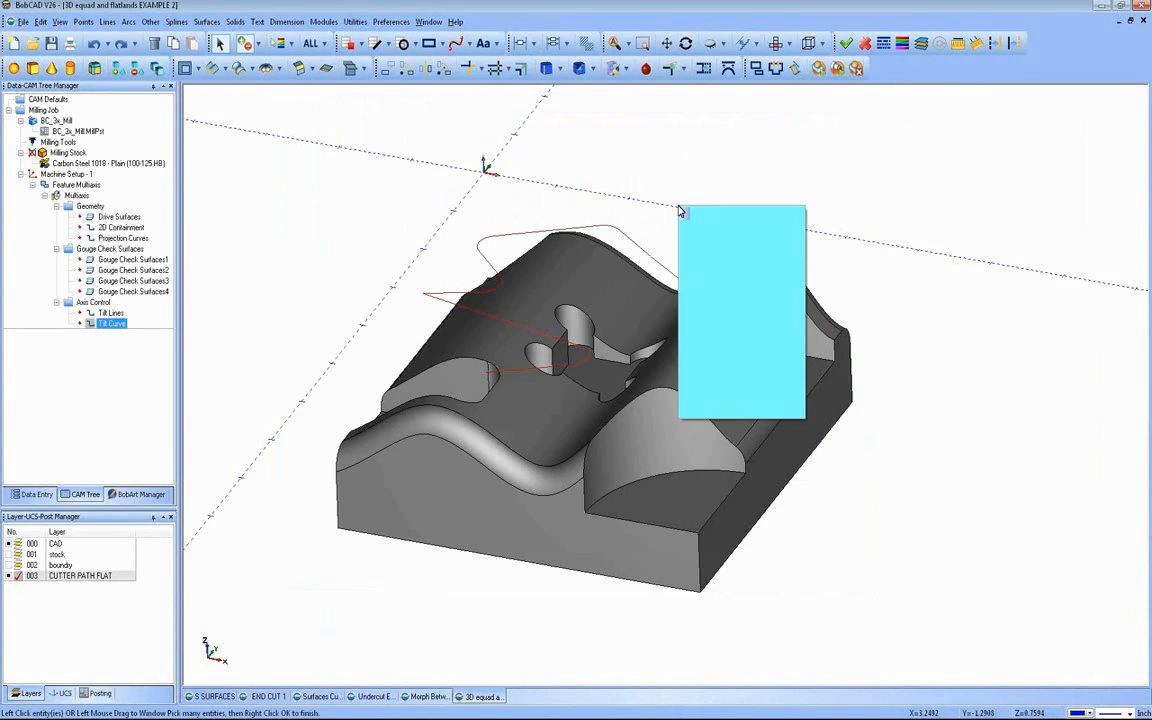
click(702, 214)
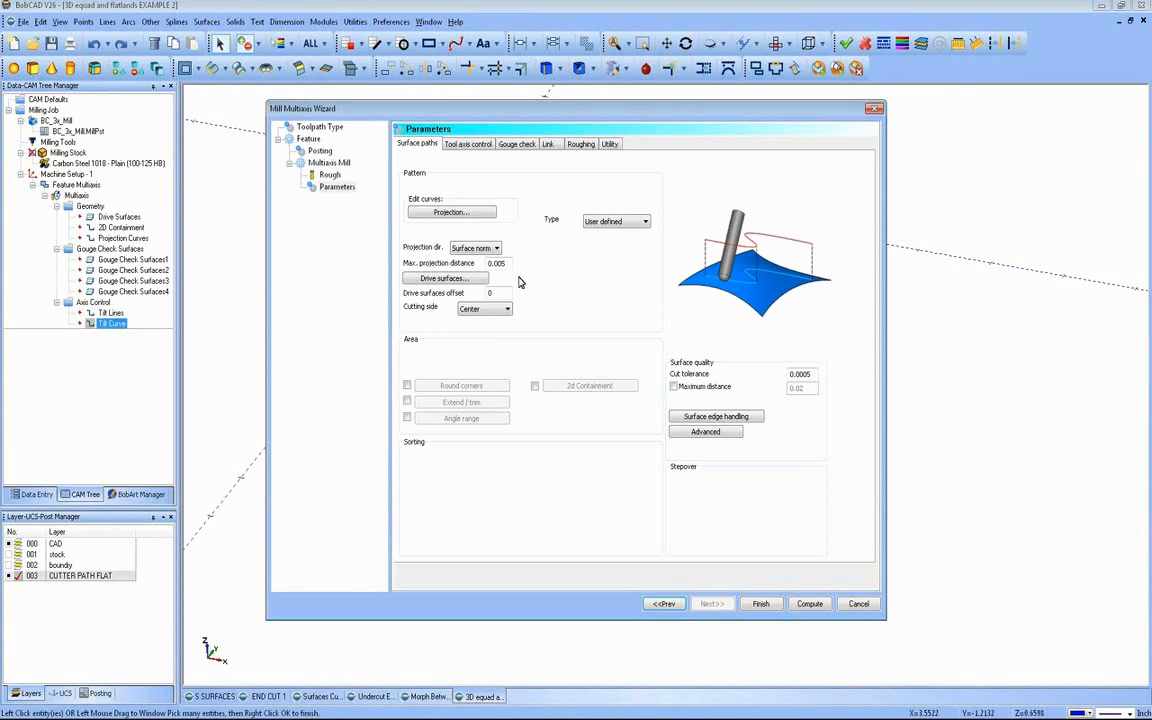
Step: Assign the part's wavy top surface as the feature's drive surface
click(476, 279)
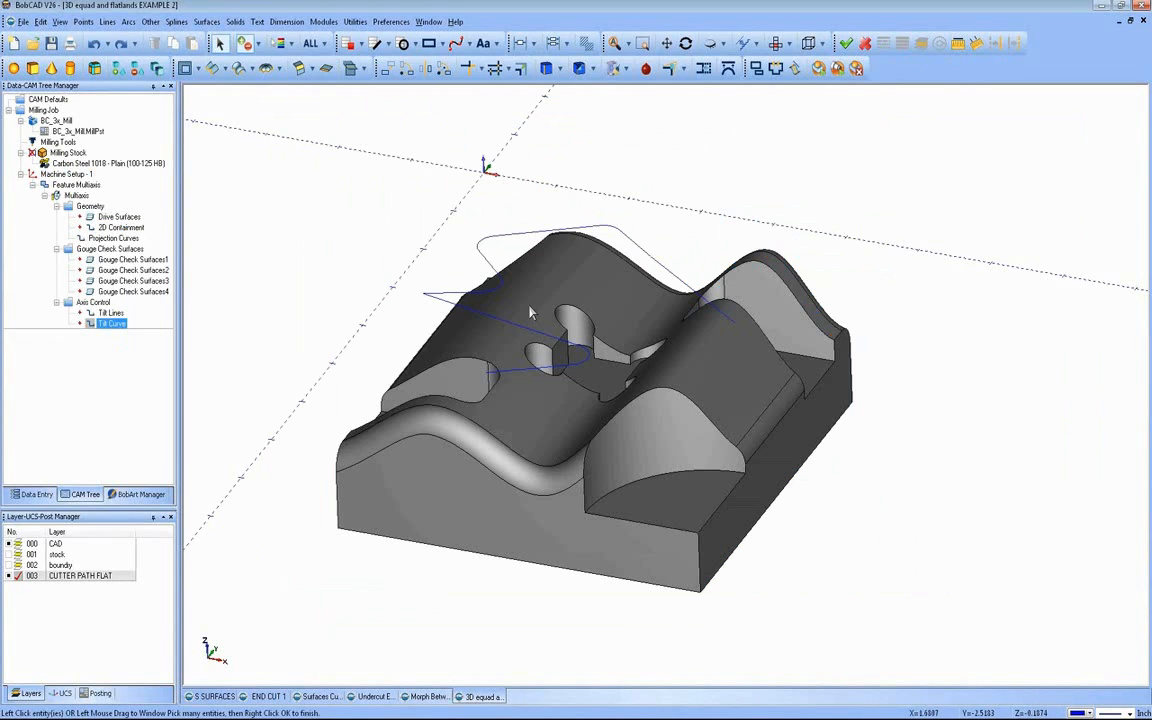
click(531, 313)
click(531, 313)
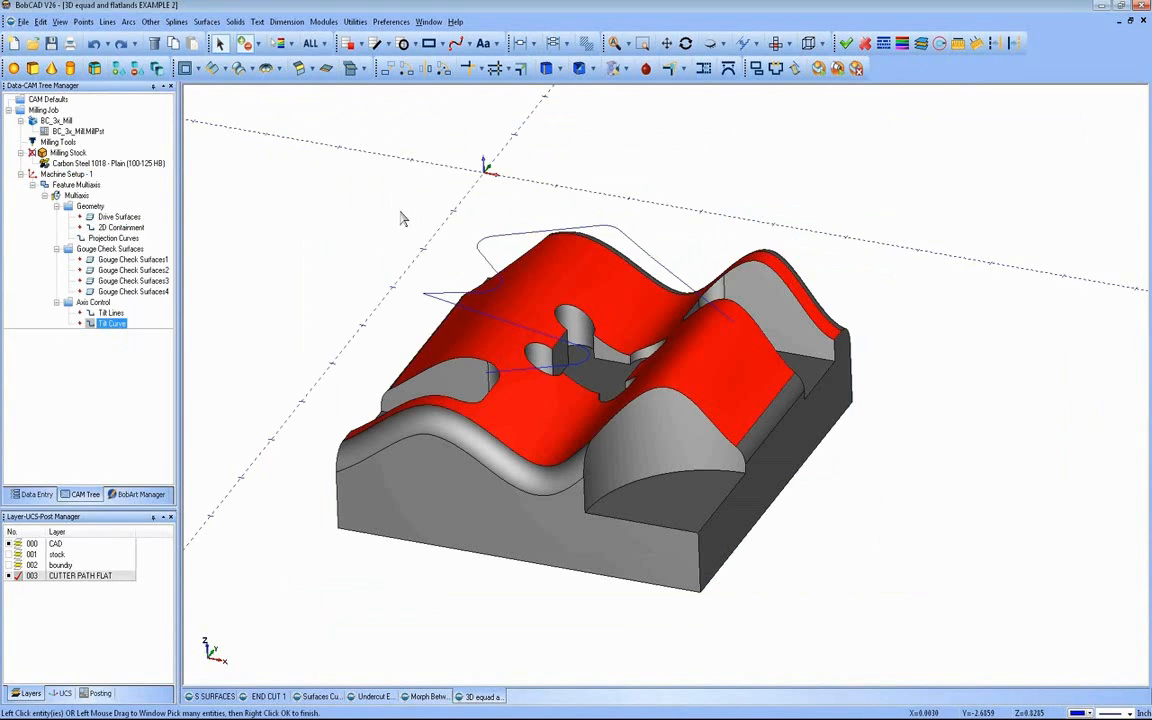
right_click(362, 190)
click(378, 199)
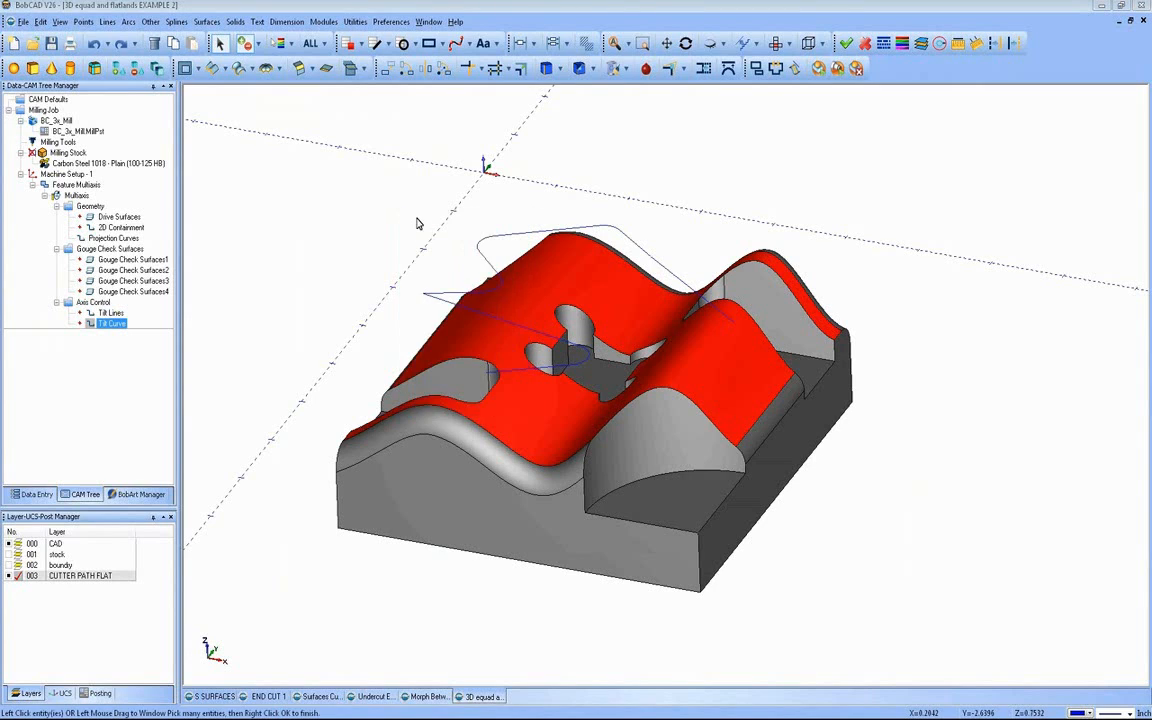
Step: Review the pattern type and cutting side options, keeping User defined and Center
click(645, 222)
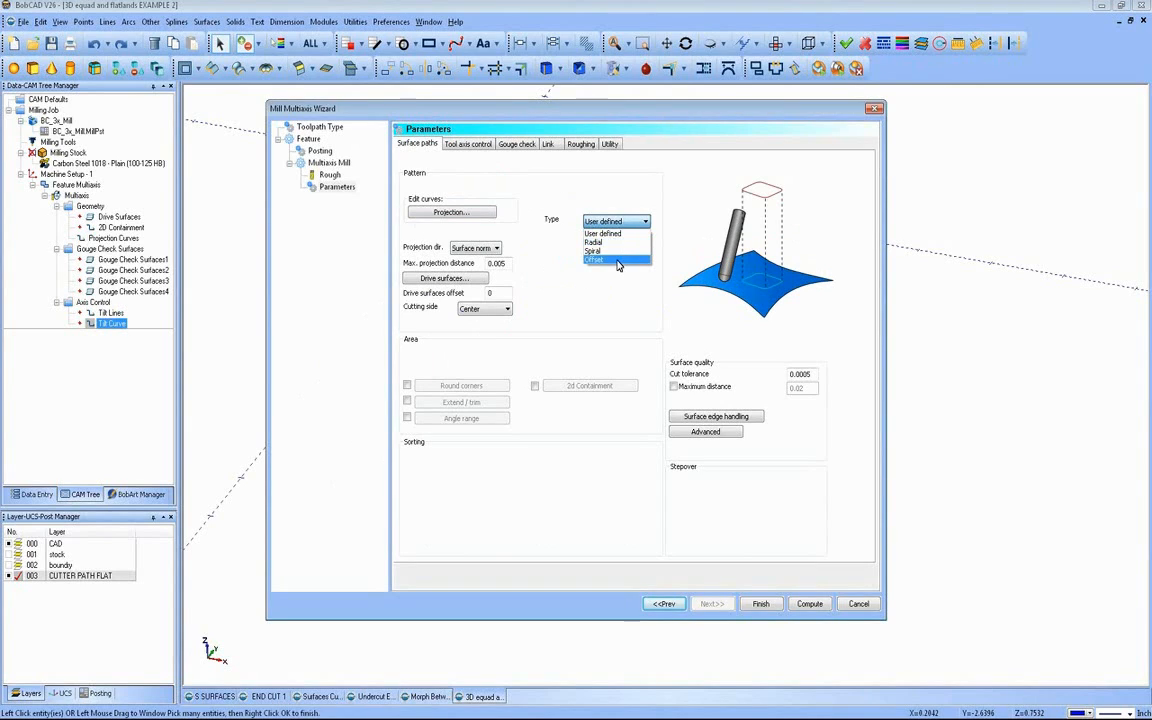
click(619, 219)
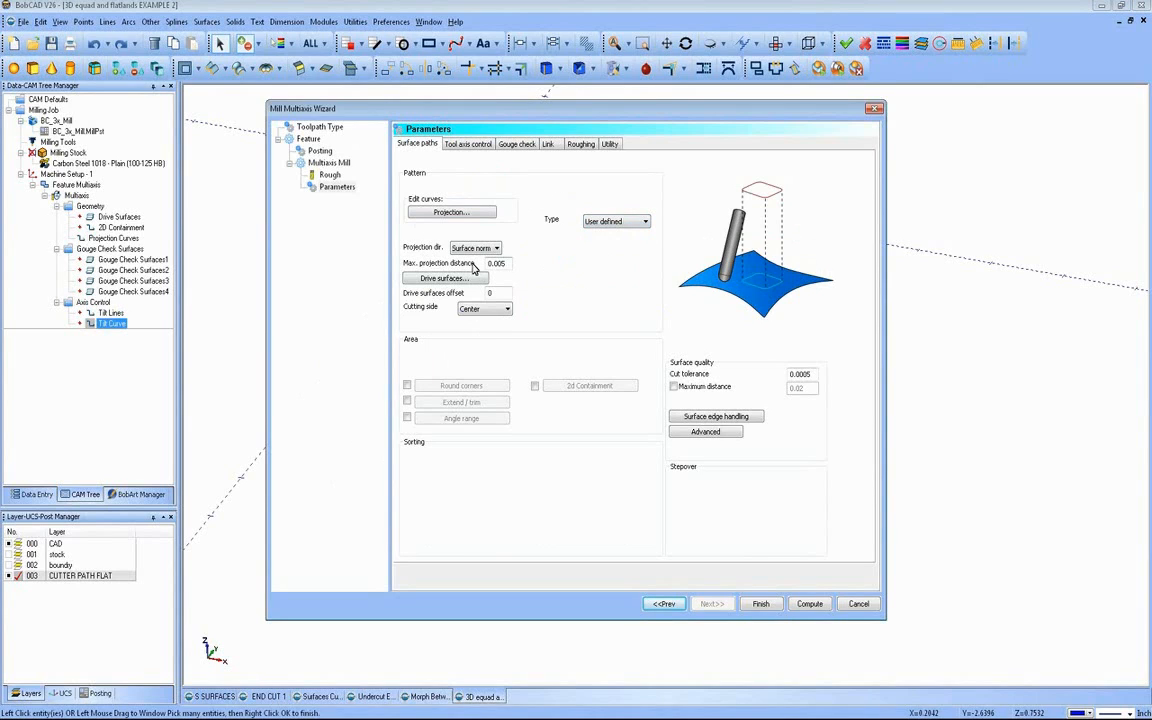
click(494, 310)
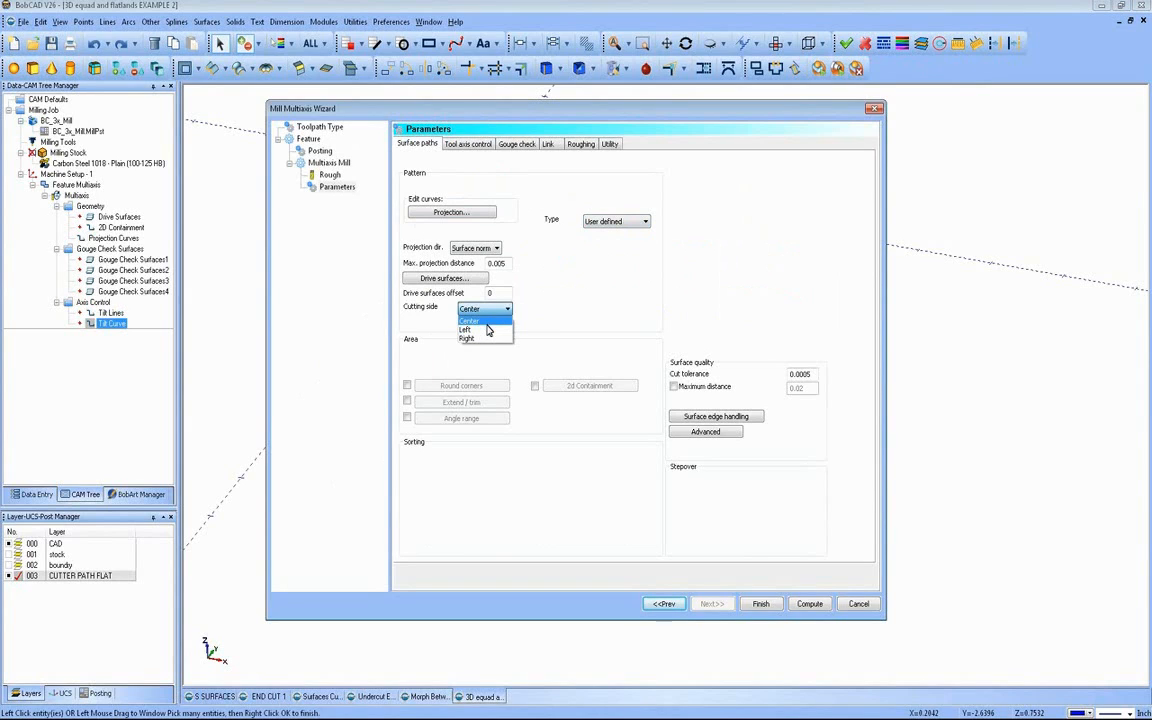
click(489, 321)
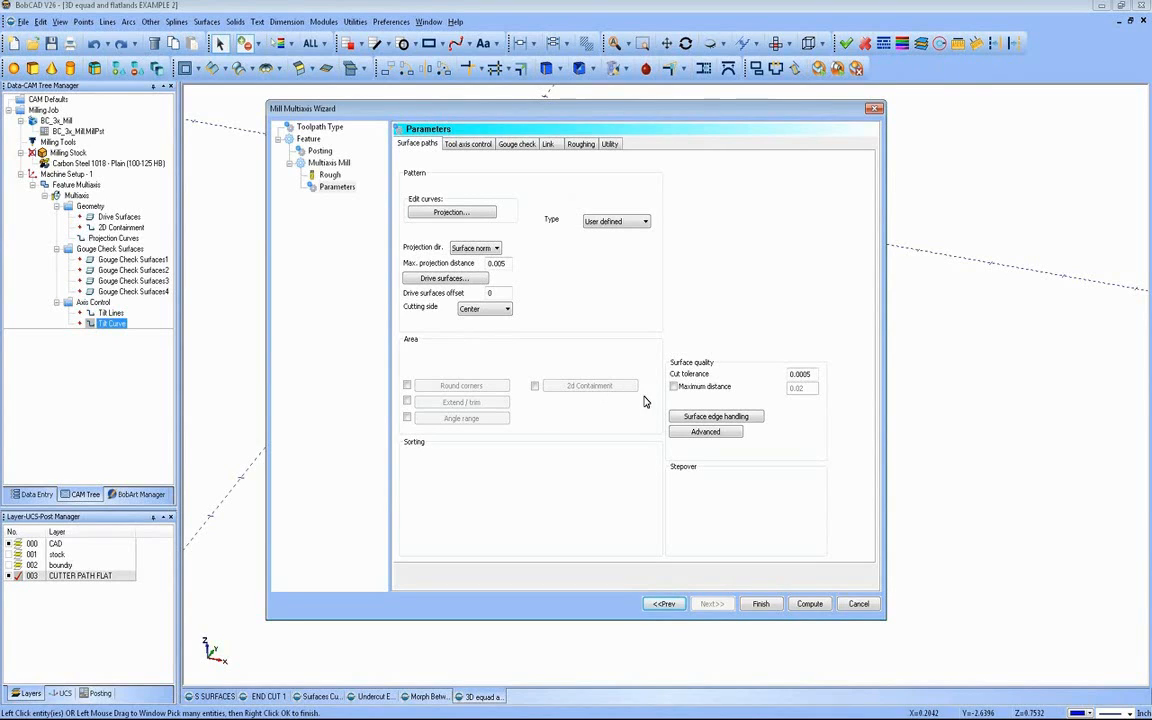
Step: Set the tool axis output format to 3 Axis, keep the remaining gouge check, link, roughing and utility settings, and compute the toolpath
click(467, 144)
click(510, 165)
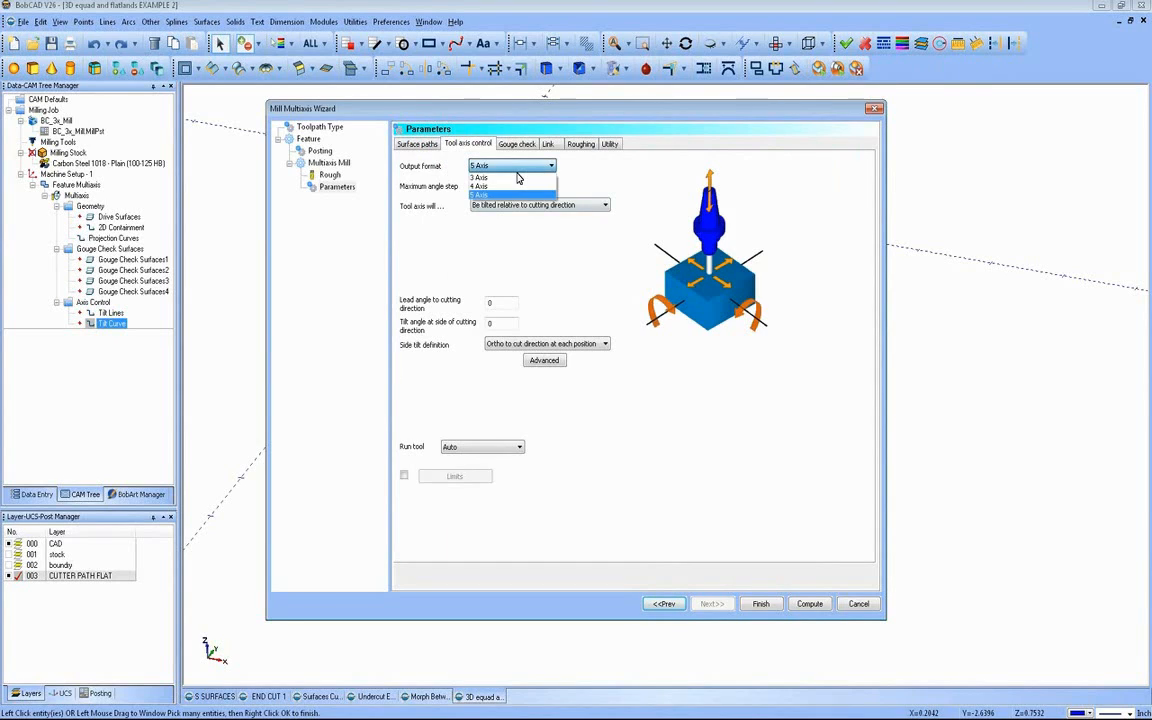
click(495, 174)
click(520, 145)
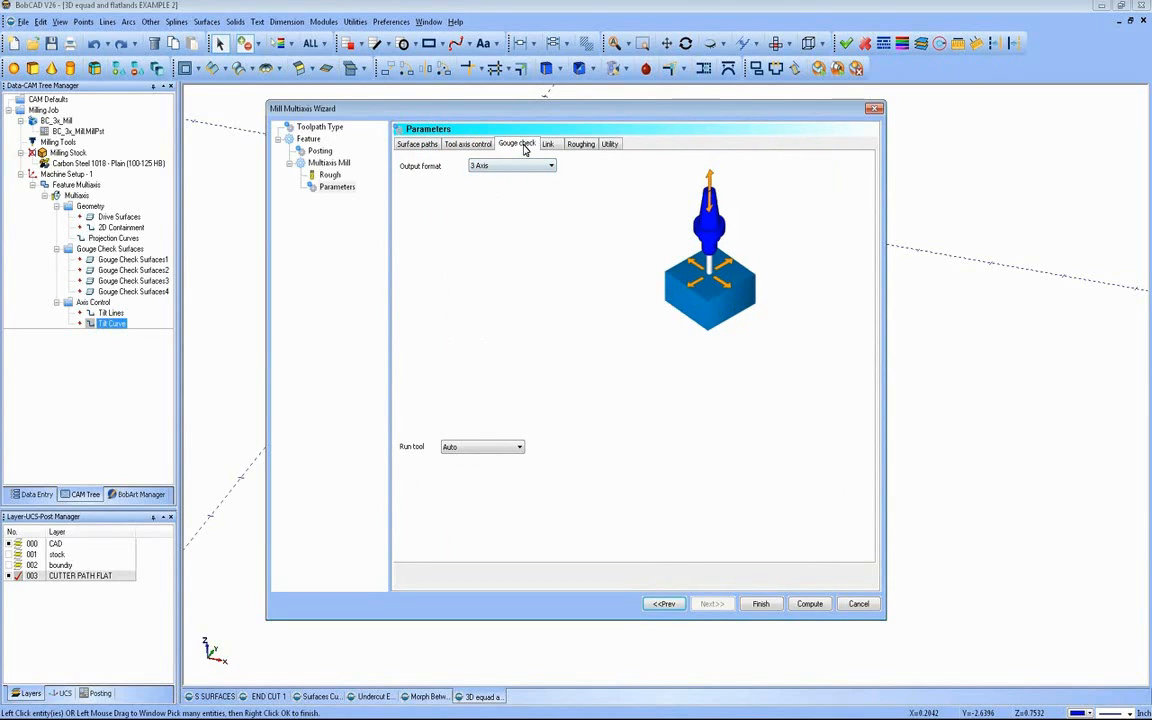
click(548, 145)
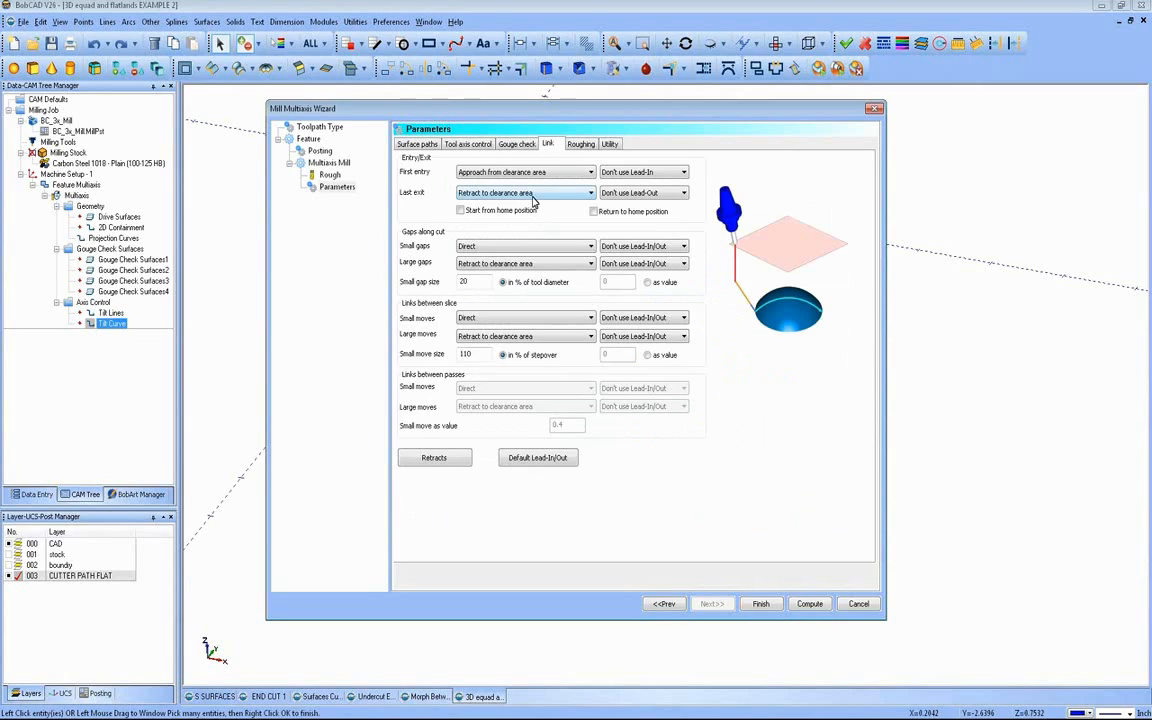
click(582, 145)
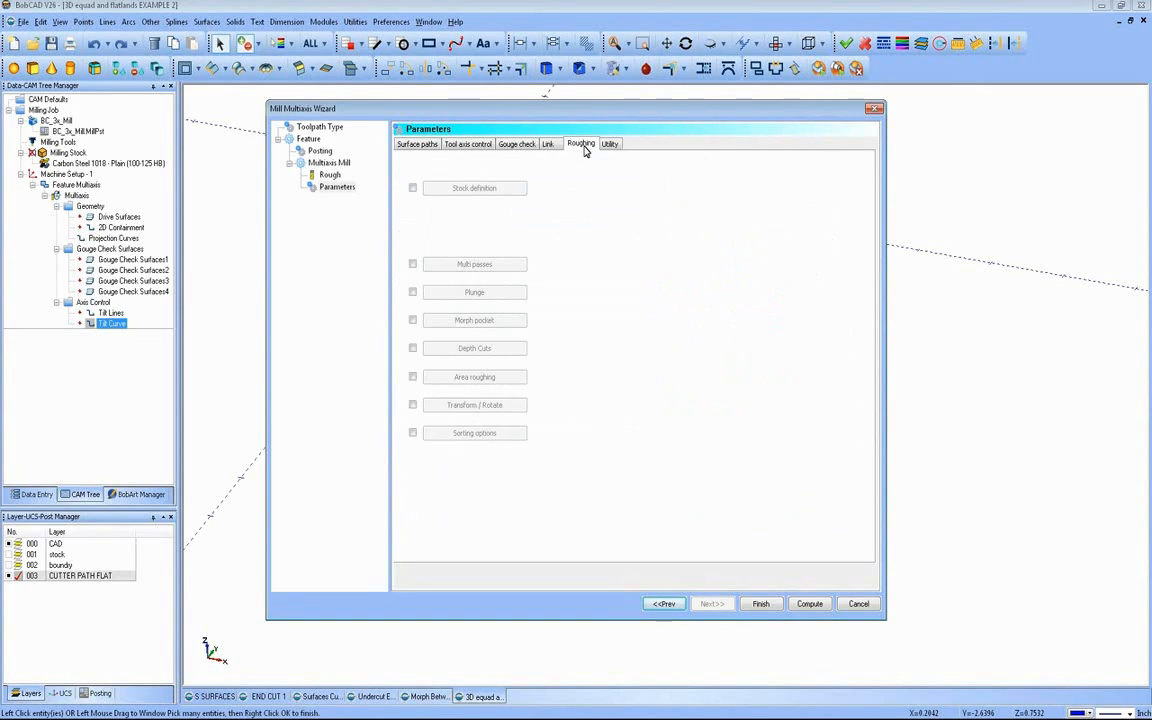
click(609, 145)
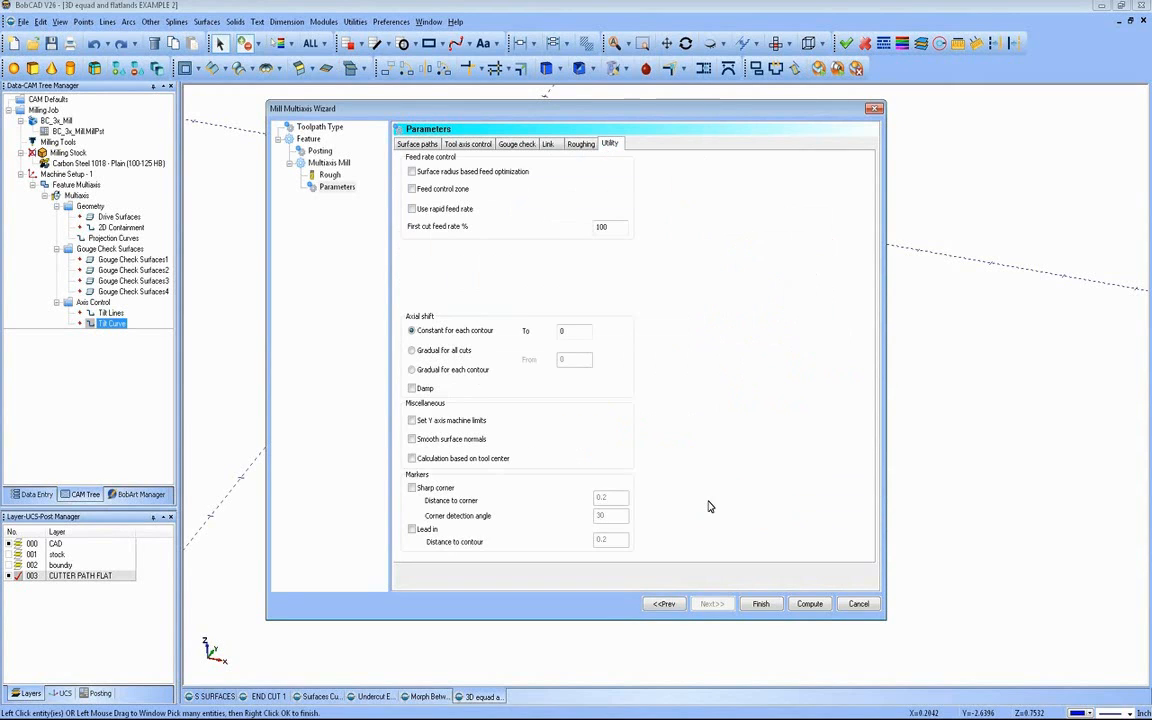
click(795, 607)
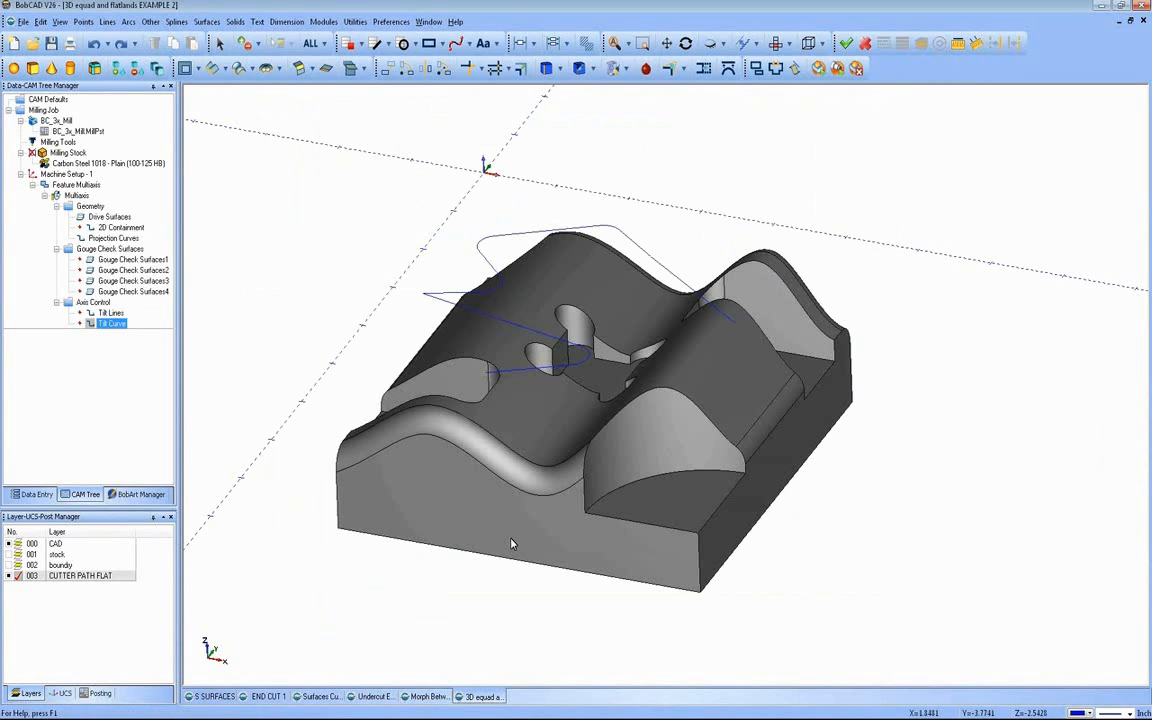
Step: Reopen the Multiaxis feature's parameters, set the pattern type to Offset and recompute the toolpath
mouse_move(550, 455)
middle_down()
mouse_move(576, 473)
mouse_move(562, 464)
middle_up()
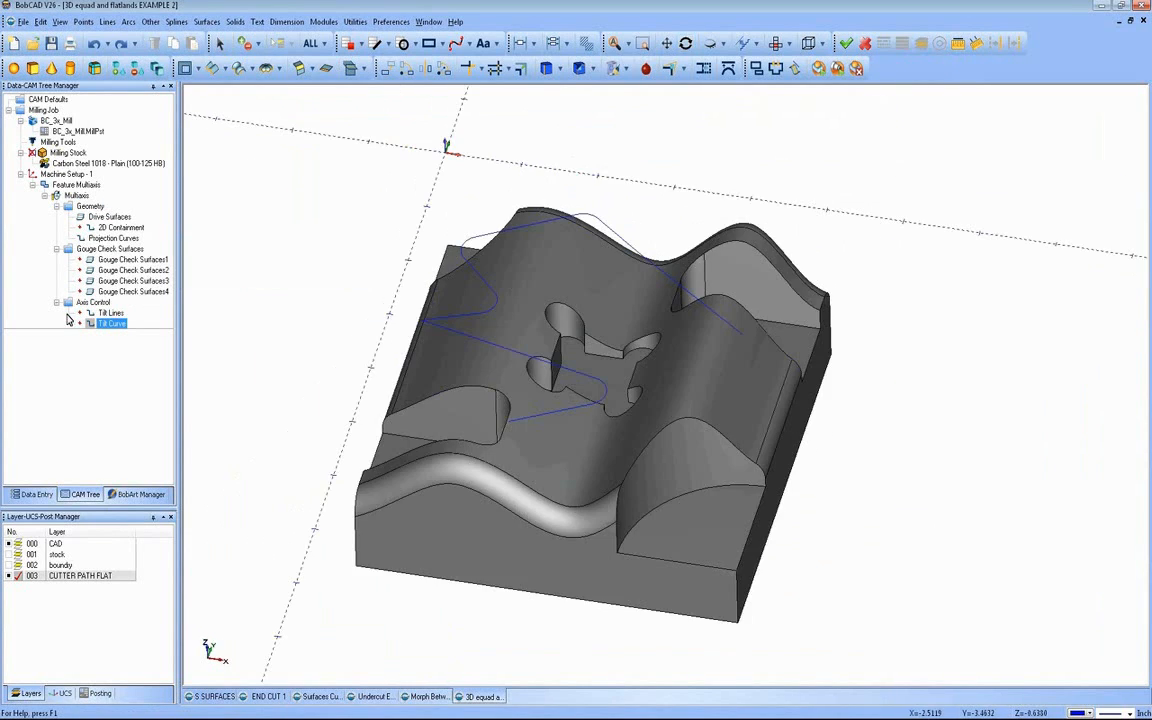
click(92, 302)
right_click(72, 194)
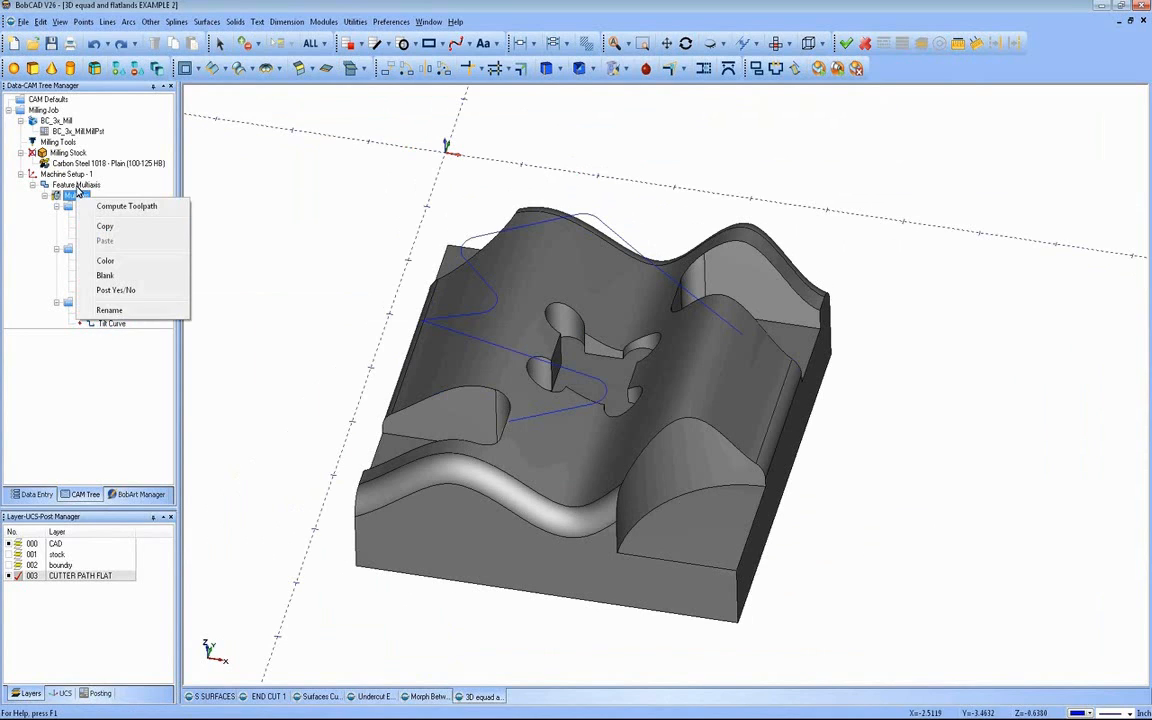
right_click(95, 187)
click(103, 194)
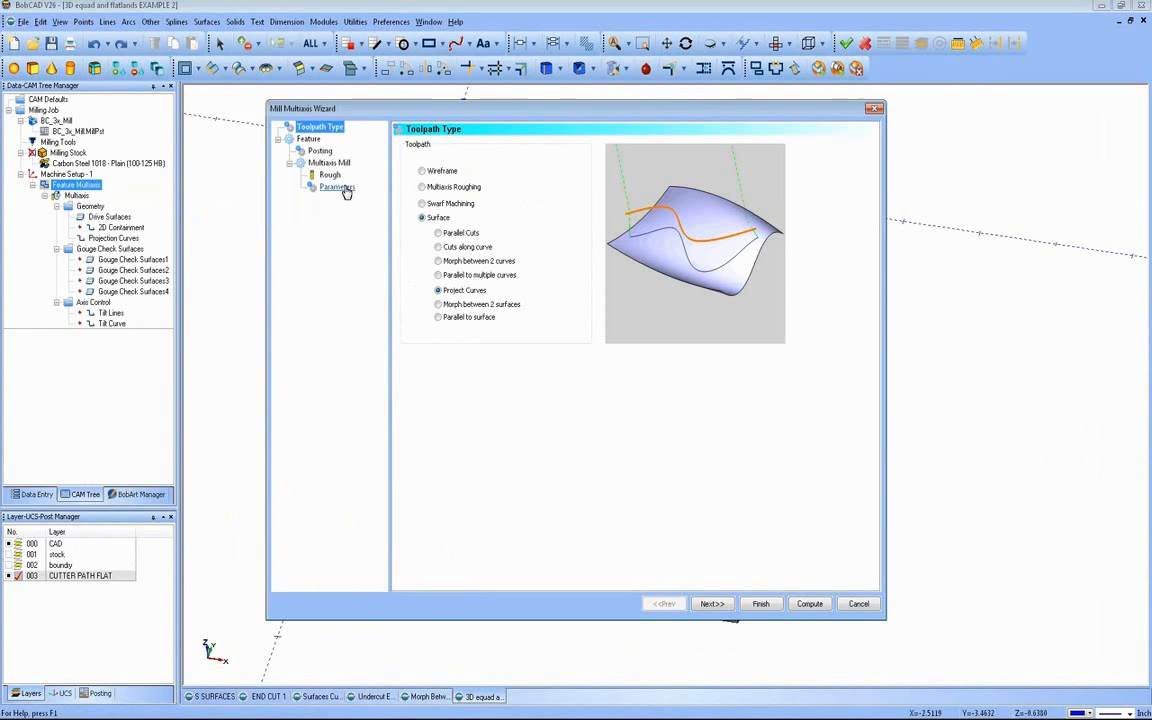
click(616, 221)
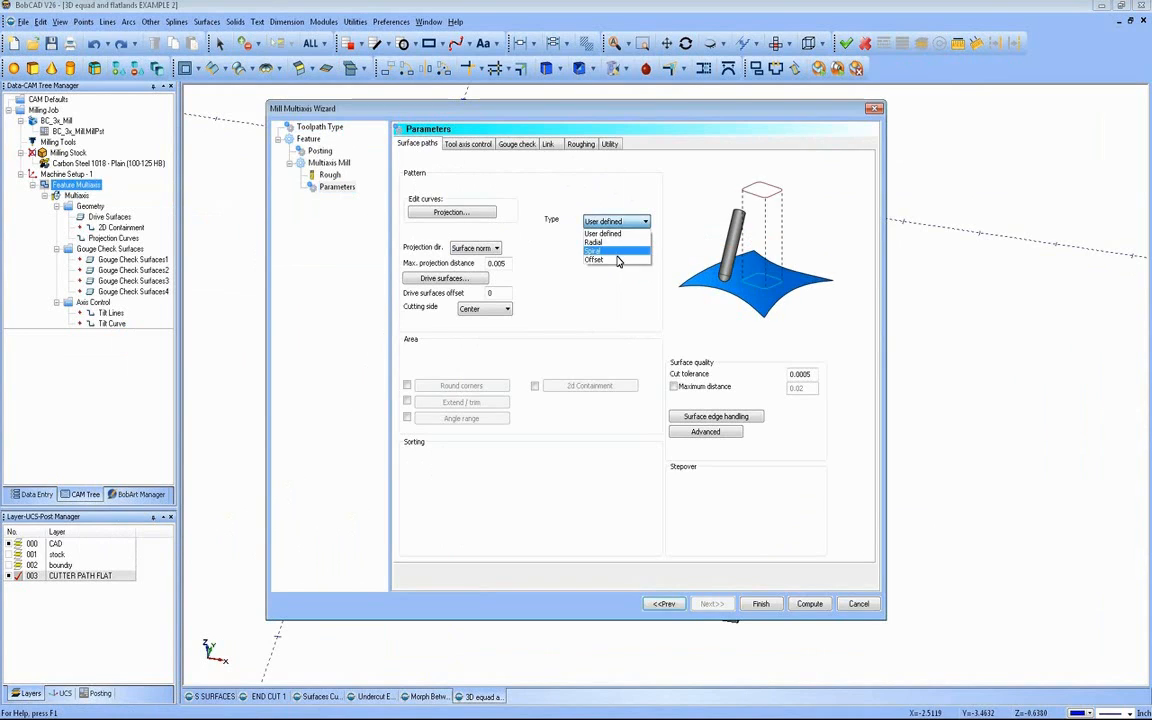
click(610, 252)
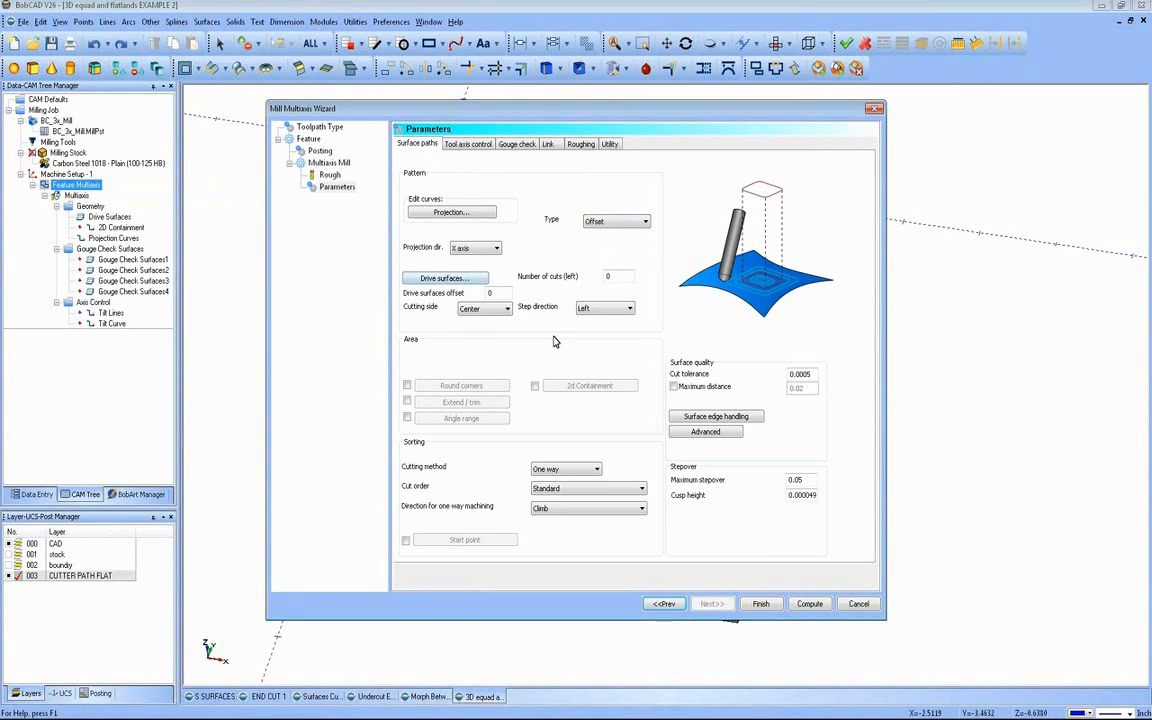
click(808, 604)
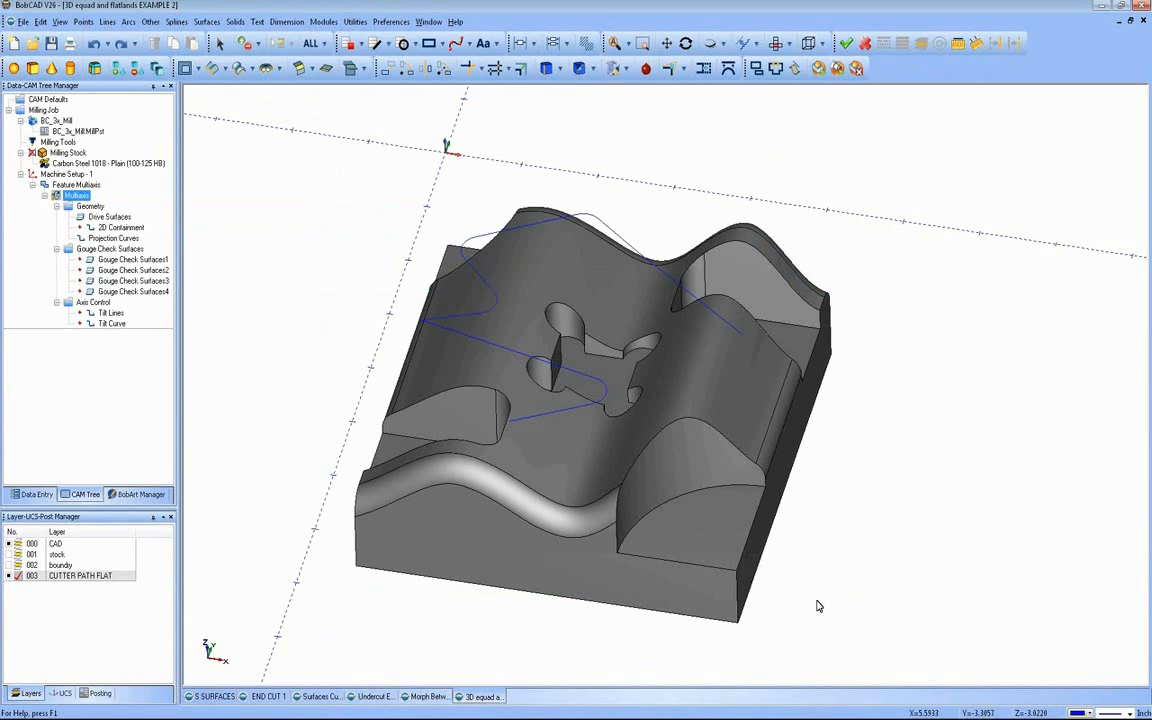
middle_drag(635, 481, 508, 375)
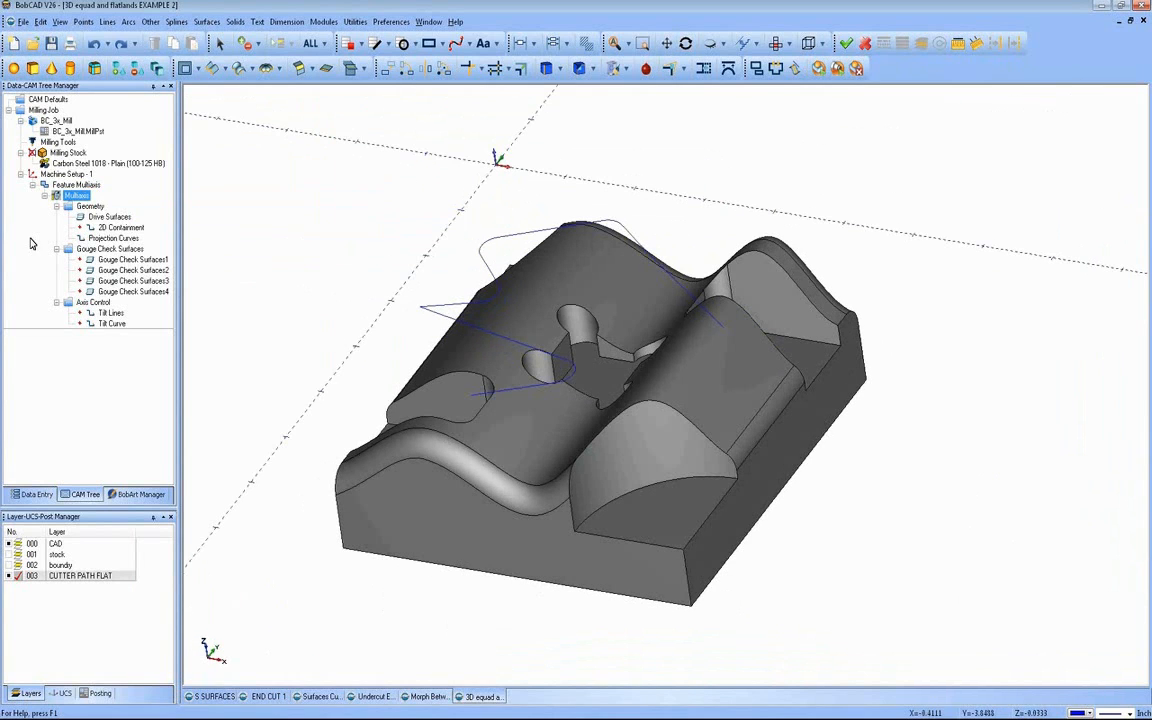
Step: Open the Multiaxis feature for editing, check the rough tool's data and continue to the parameters
click(76, 185)
right_click(86, 186)
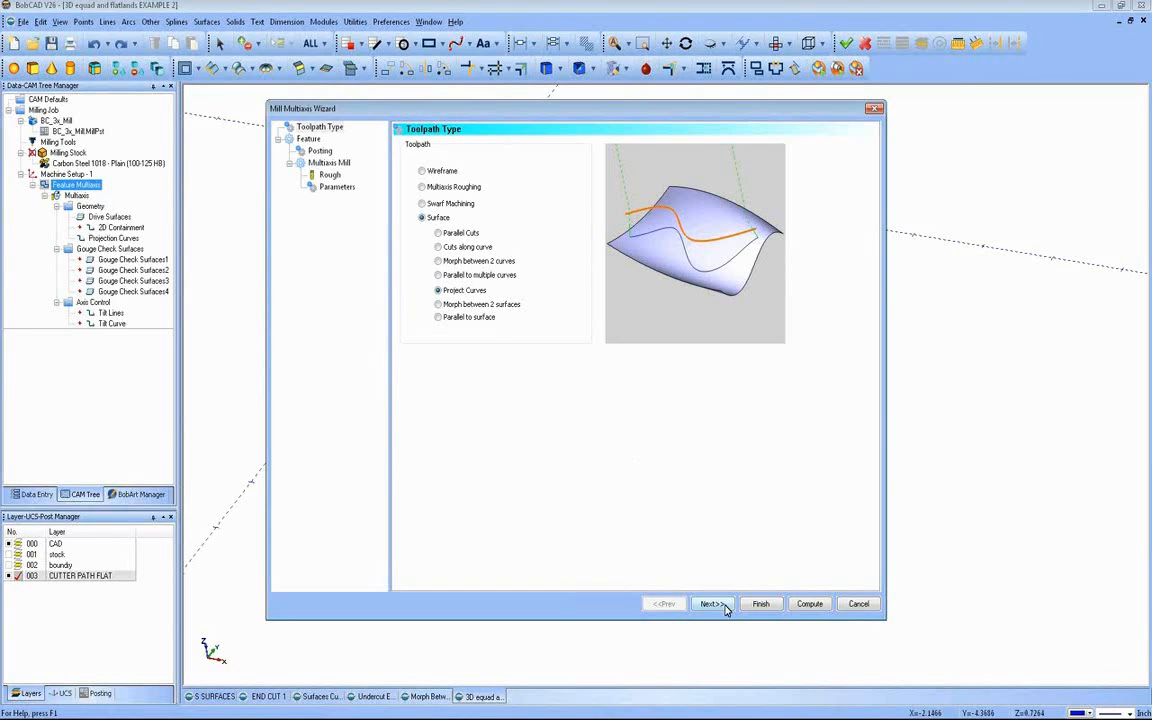
click(312, 150)
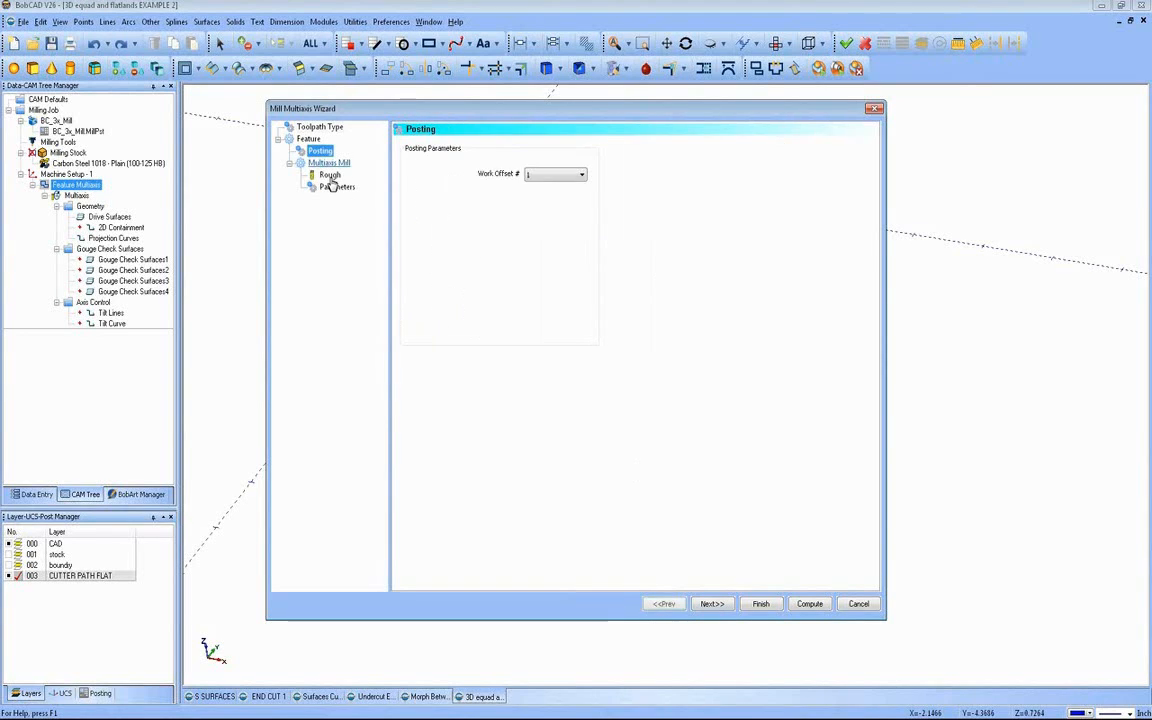
click(329, 175)
key(Tab)
key(Tab)
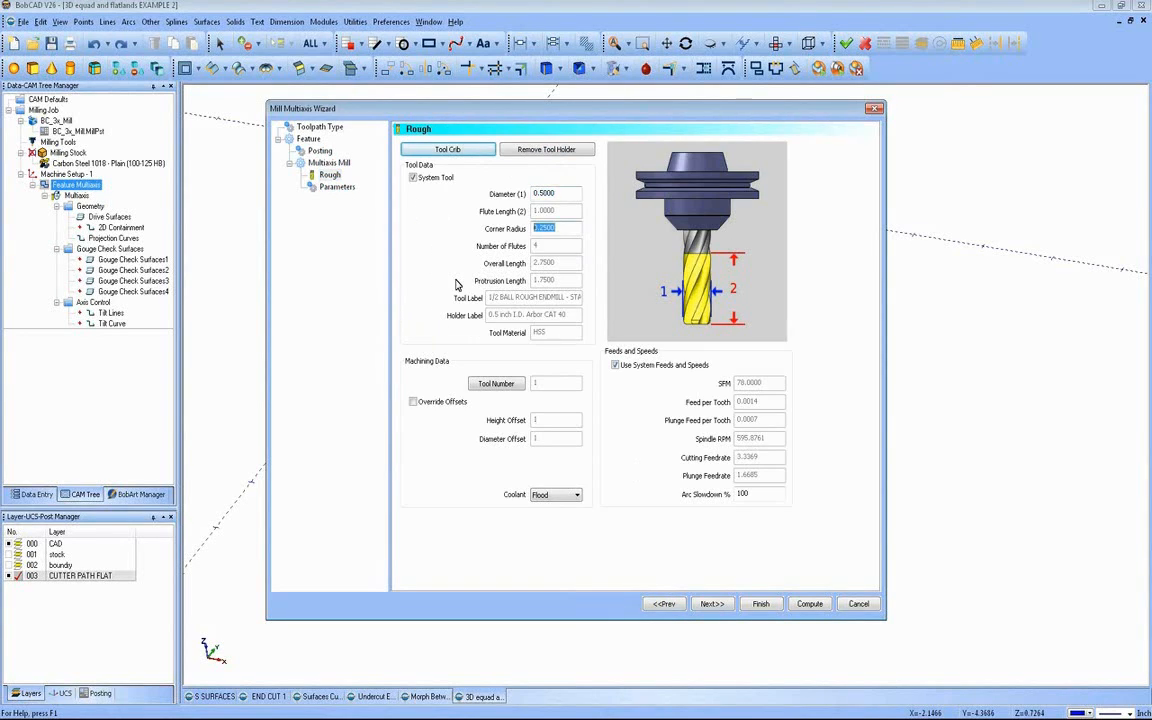
click(718, 605)
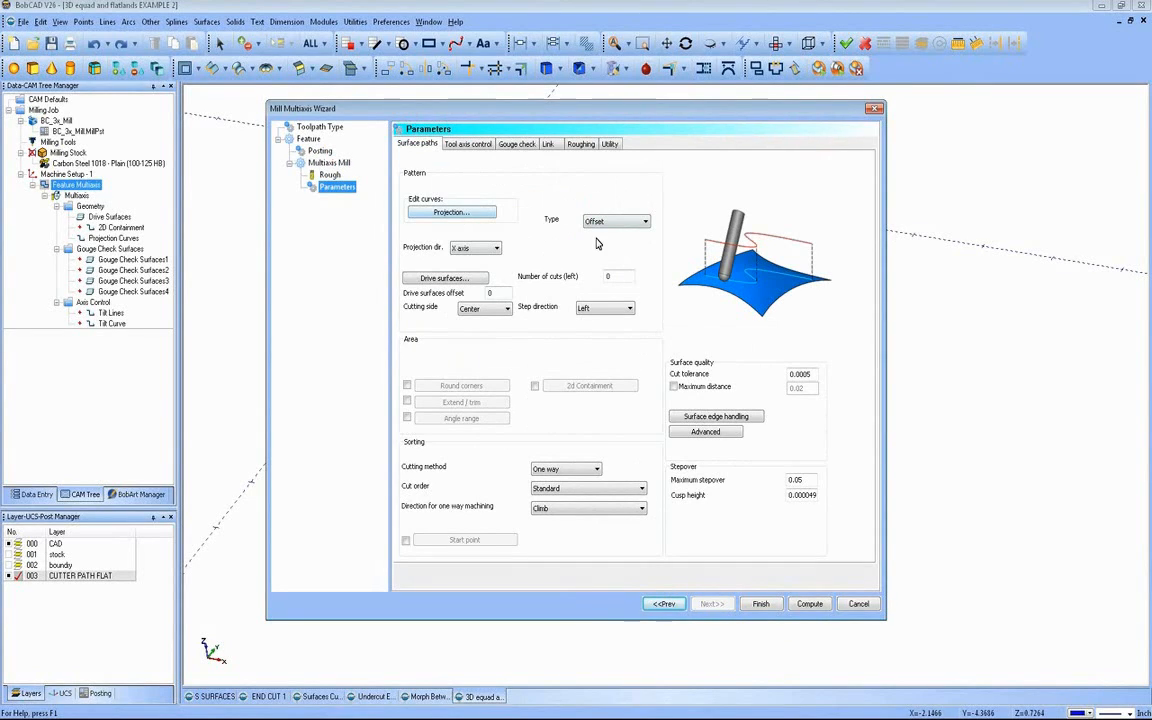
Step: Set the projection direction to Z axis and compute the toolpath
click(480, 248)
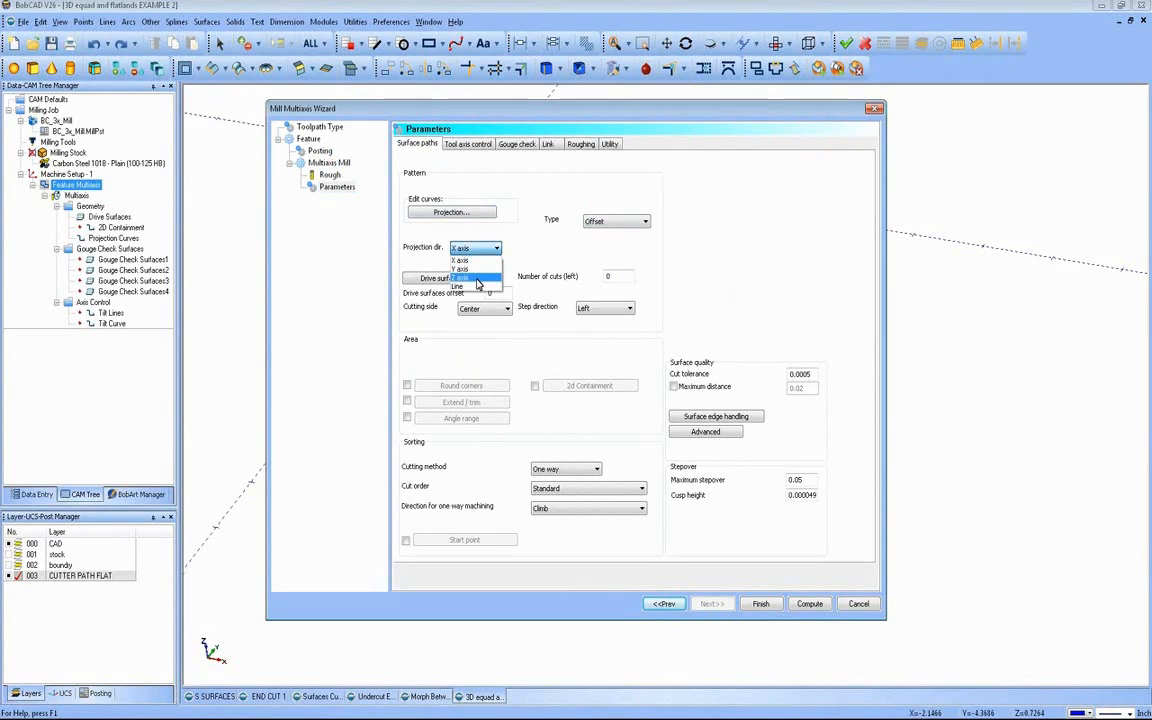
click(477, 278)
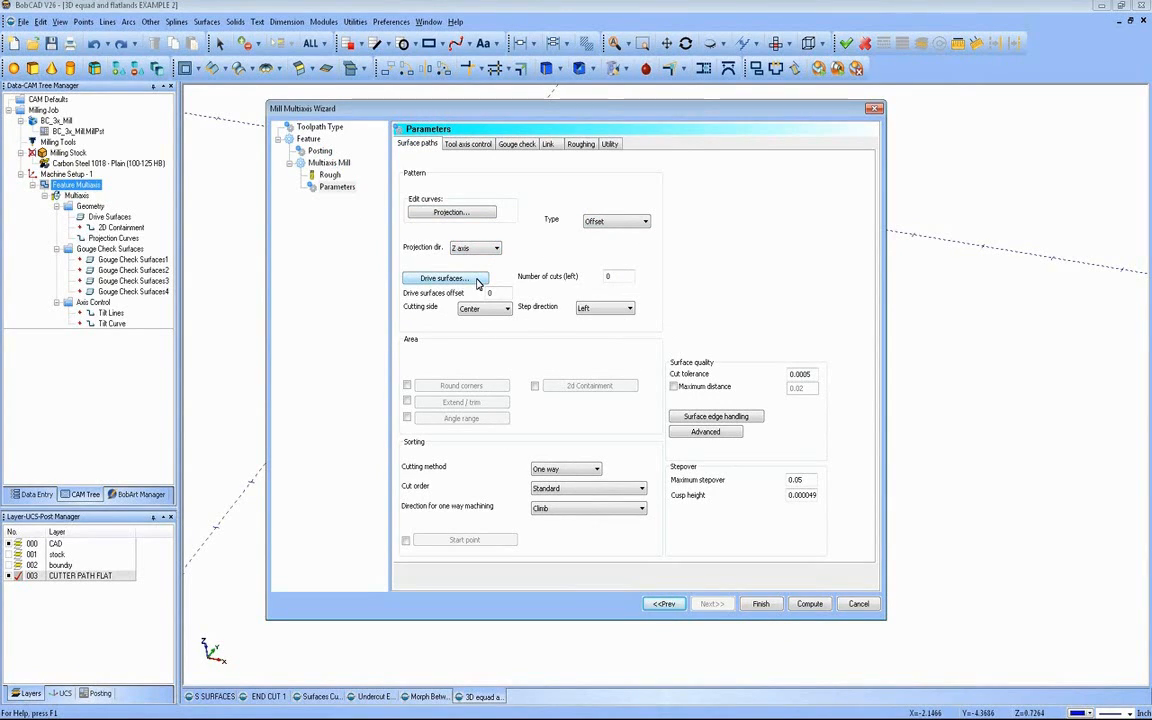
click(489, 249)
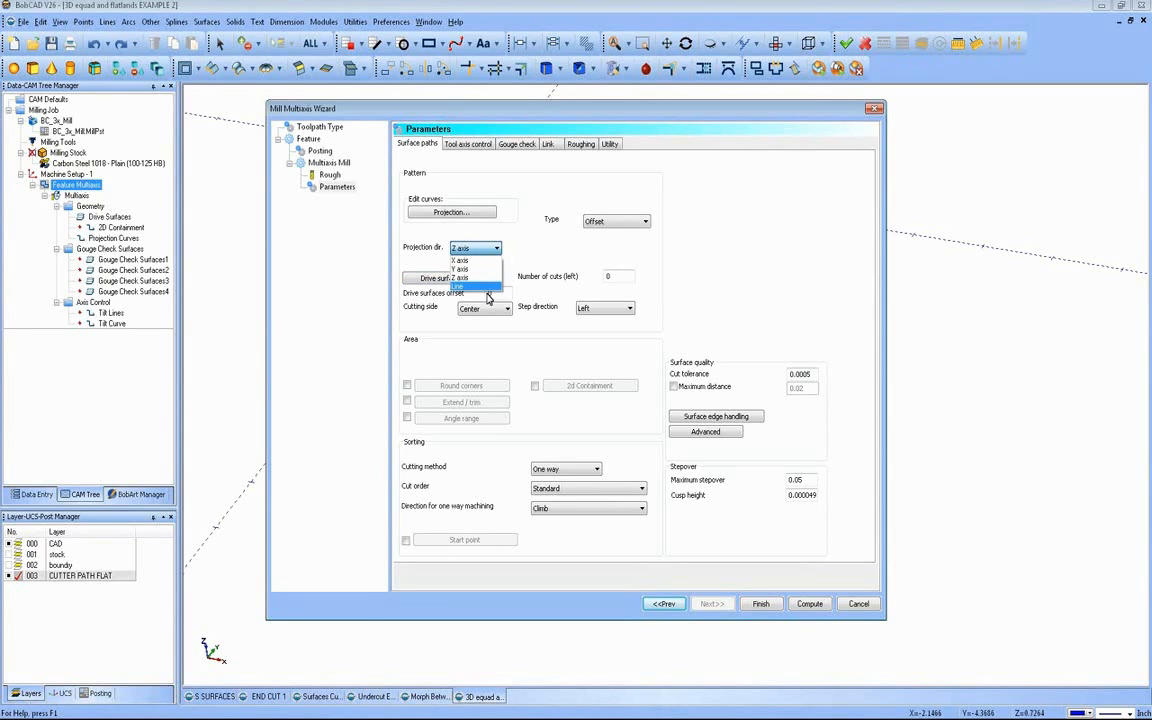
click(460, 277)
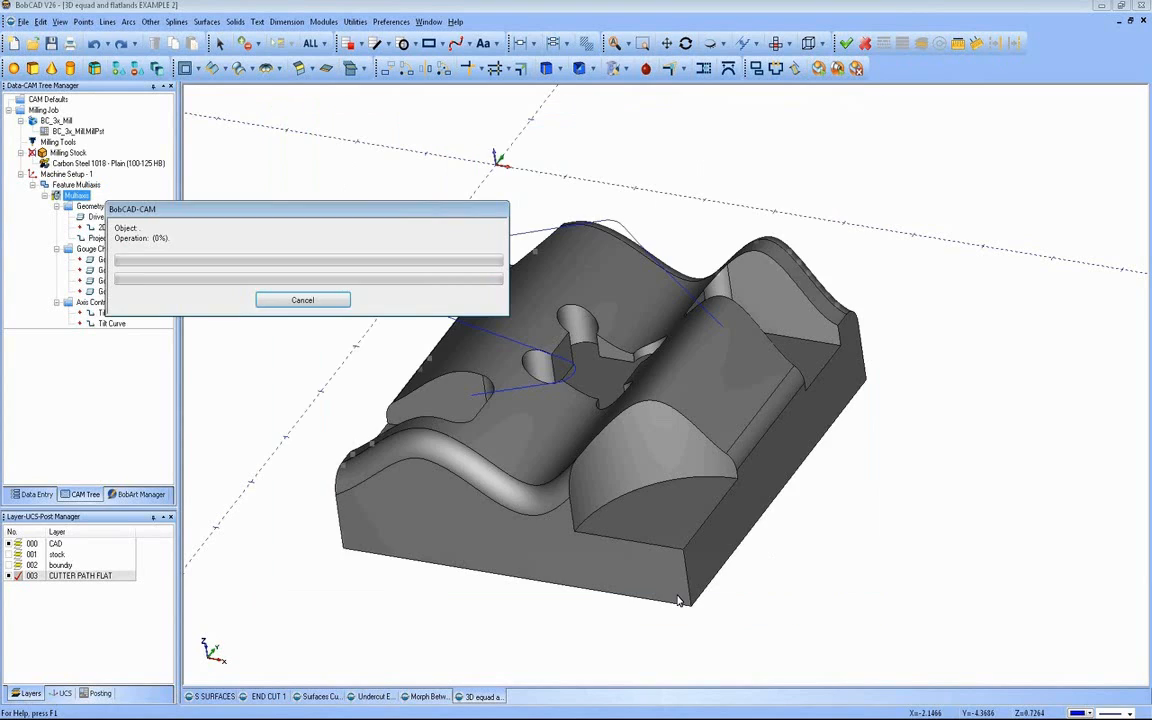
click(792, 607)
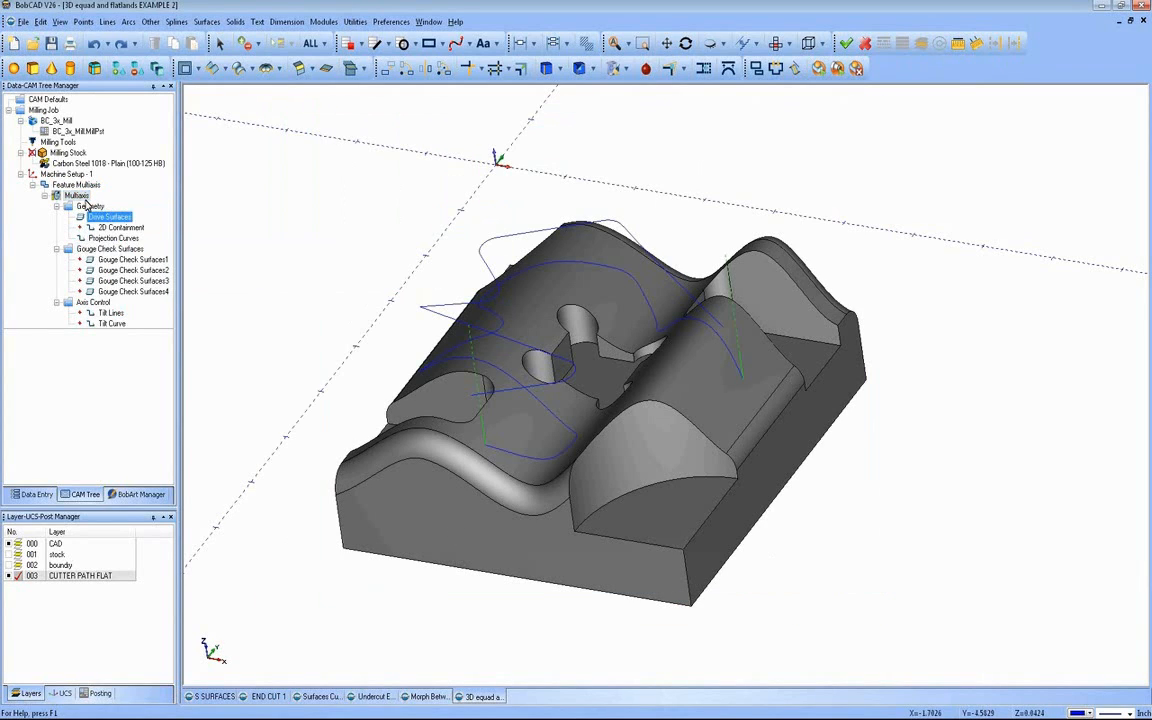
Step: Change the Multiaxis toolpath's color to orange and examine the projected path on the wavy surface from several angles
right_click(86, 203)
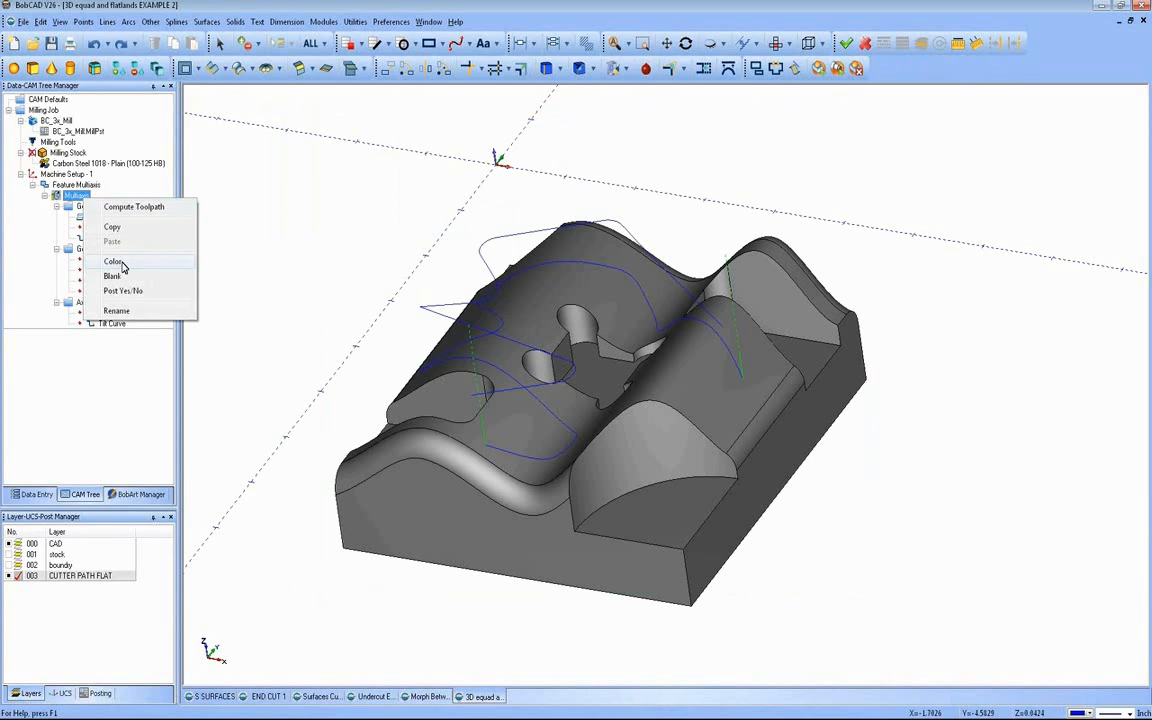
click(112, 261)
click(425, 306)
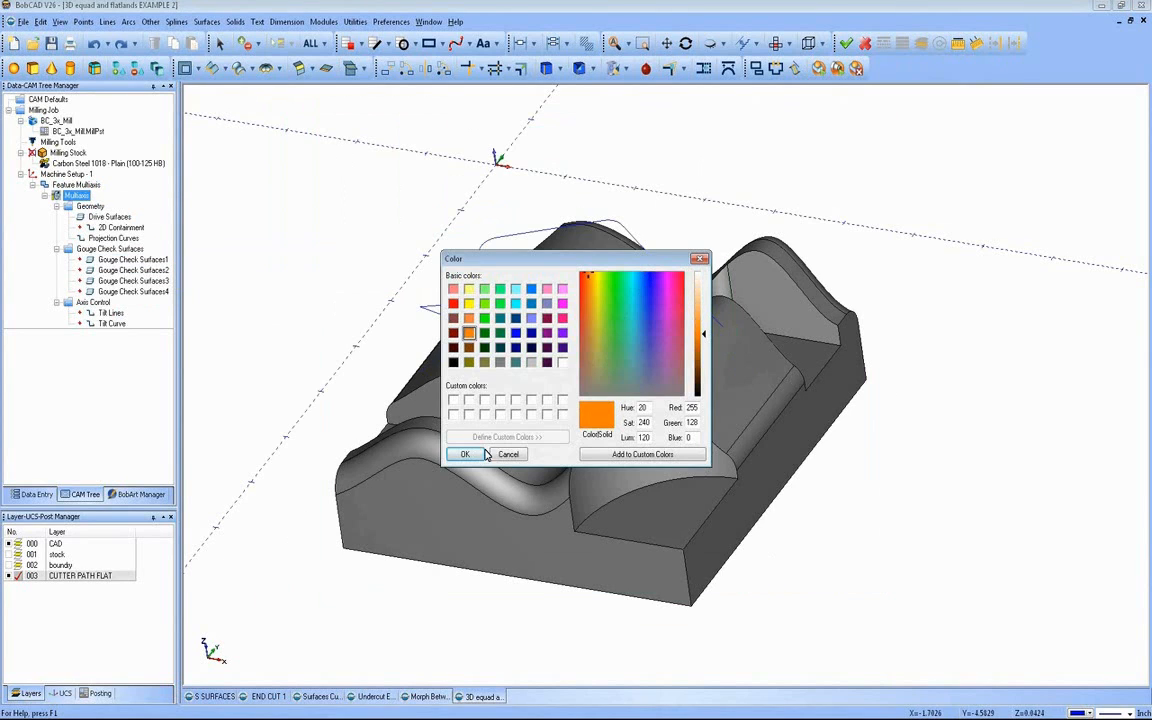
click(432, 410)
mouse_move(551, 411)
middle_down()
mouse_move(587, 395)
mouse_move(565, 347)
mouse_move(625, 328)
mouse_move(651, 381)
mouse_move(540, 345)
mouse_move(470, 380)
mouse_move(510, 369)
middle_up()
double_click(85, 195)
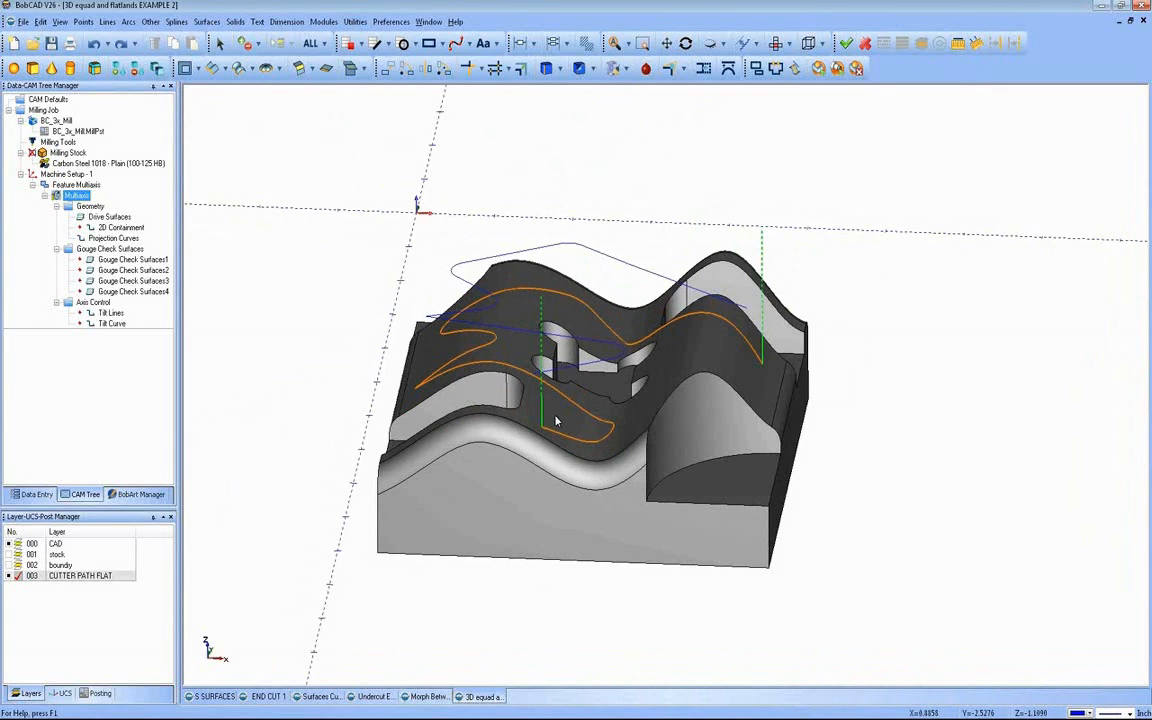
middle_drag(557, 421, 713, 423)
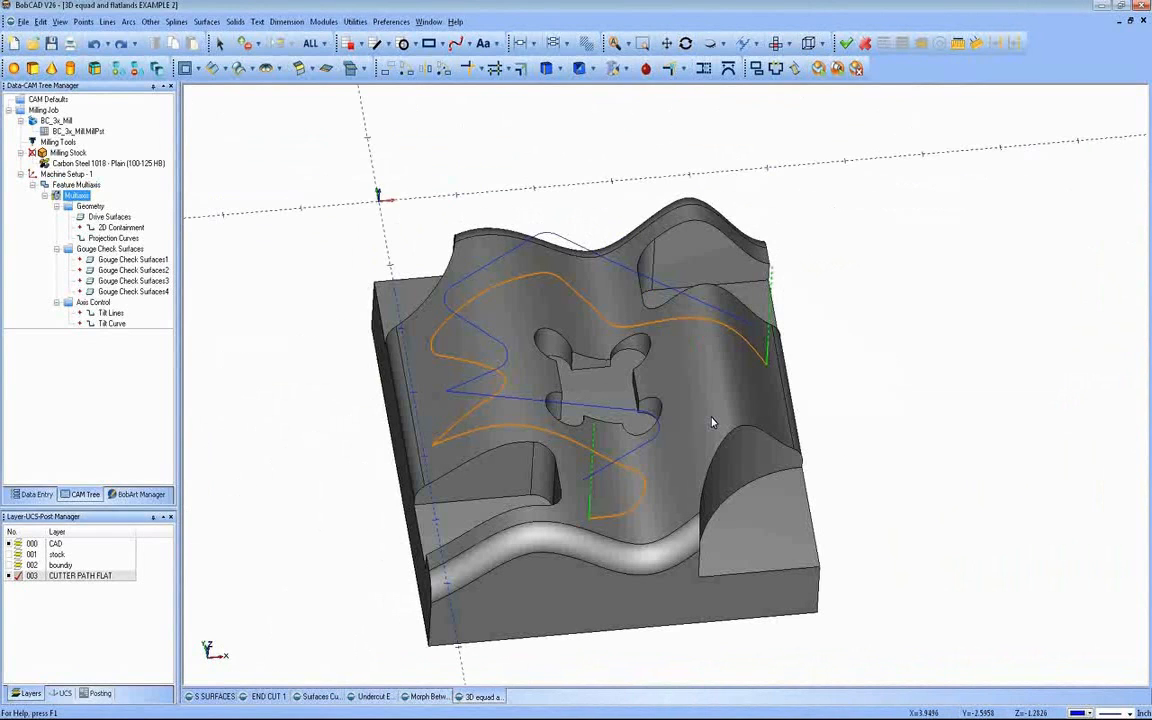
middle_drag(560, 380, 490, 388)
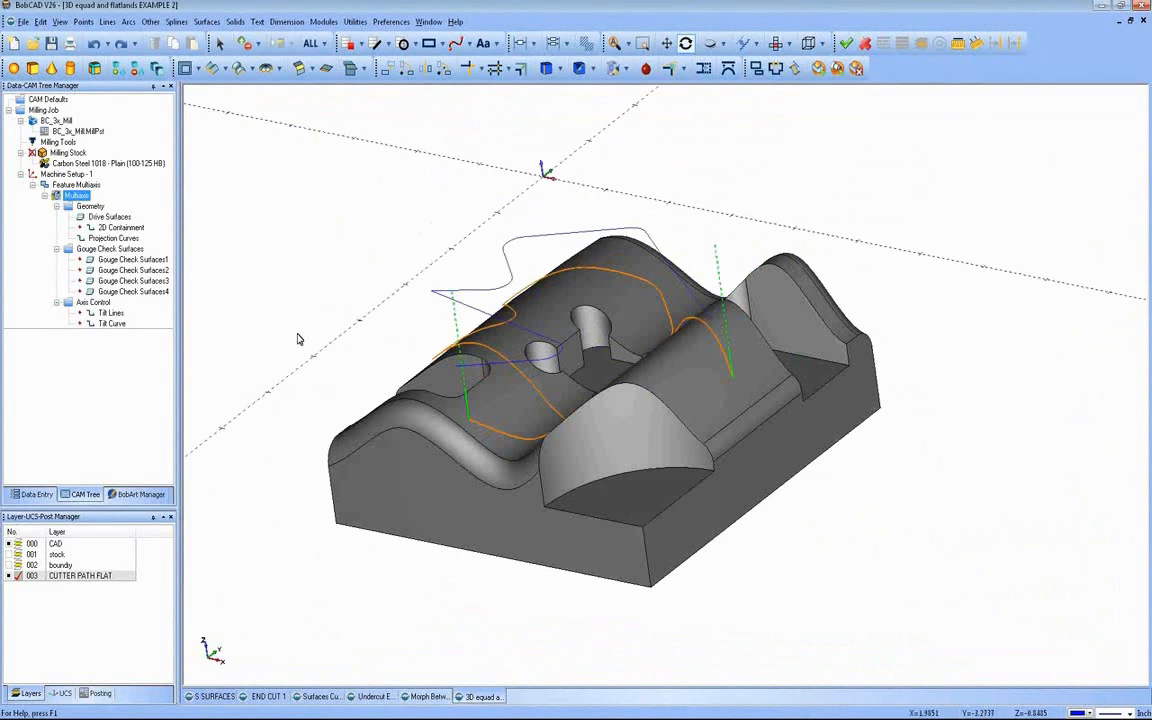
Step: Edit the Multiaxis feature and set its depth cuts to 6 roughing passes with .125 spacing
click(101, 326)
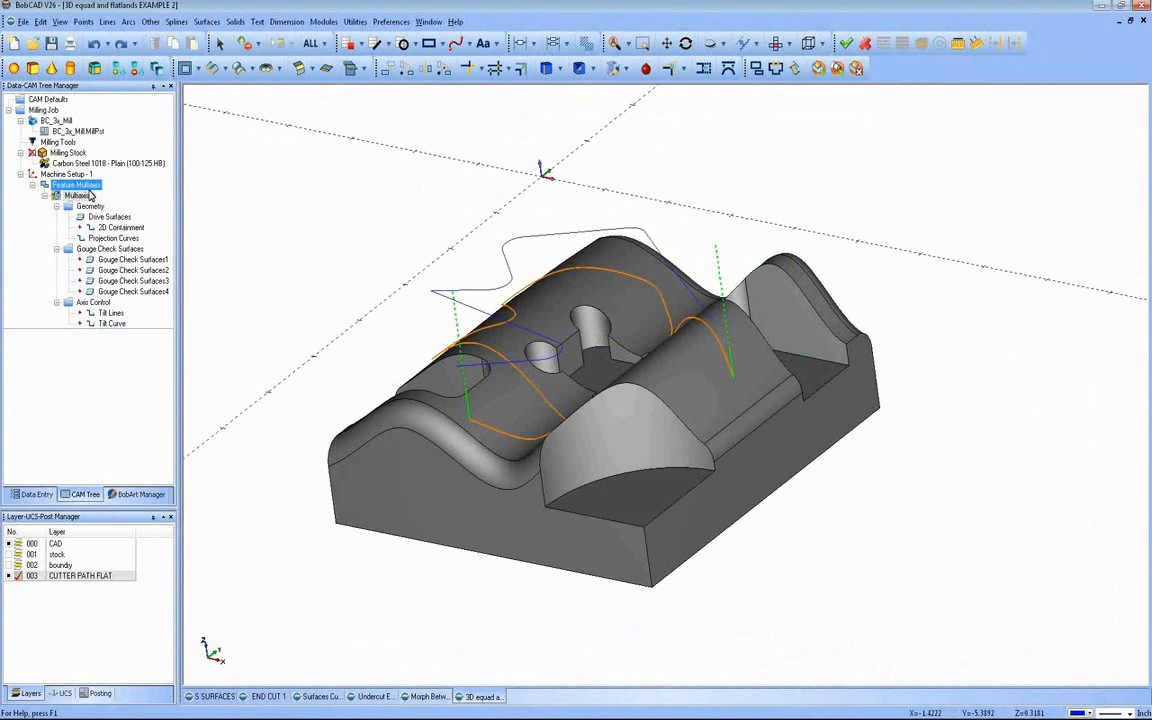
right_click(74, 186)
click(98, 196)
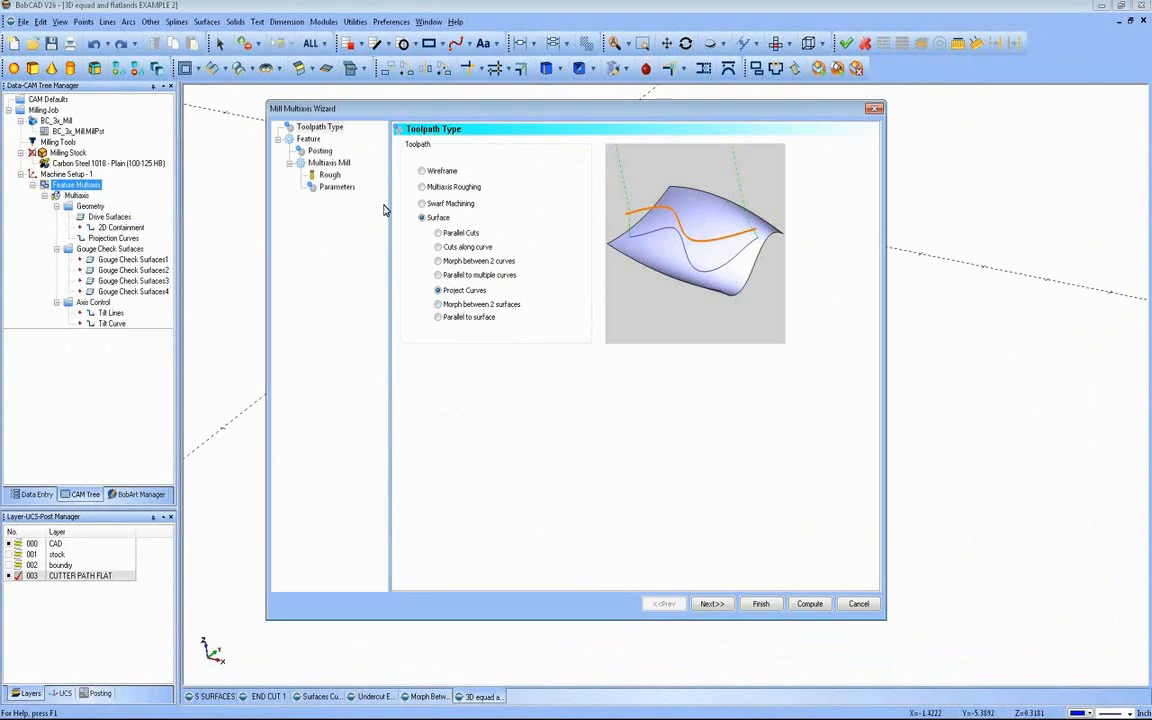
click(344, 191)
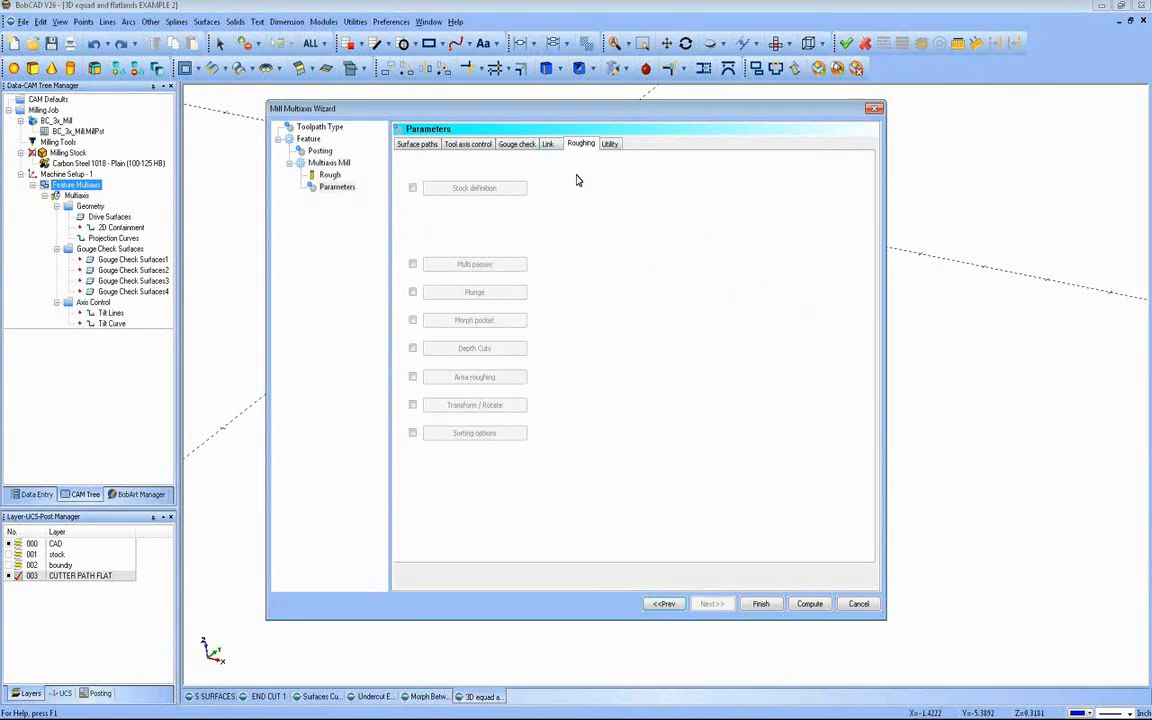
click(474, 348)
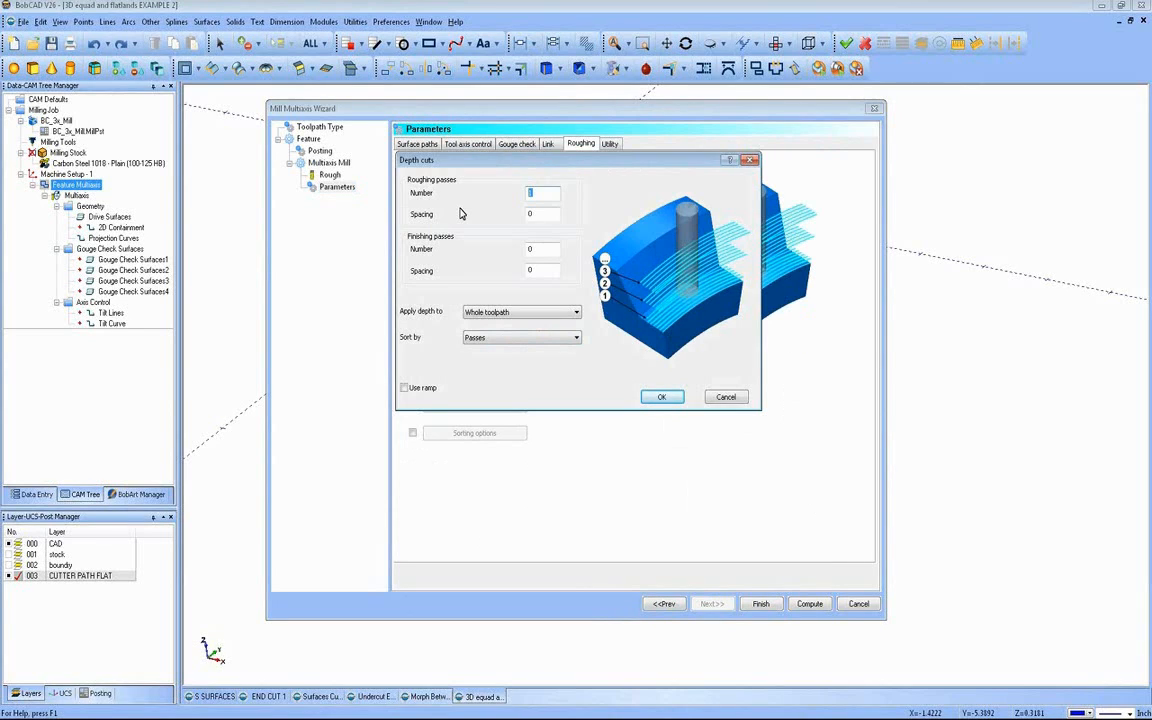
text(6)
key(Tab)
text(1)
text(.125)
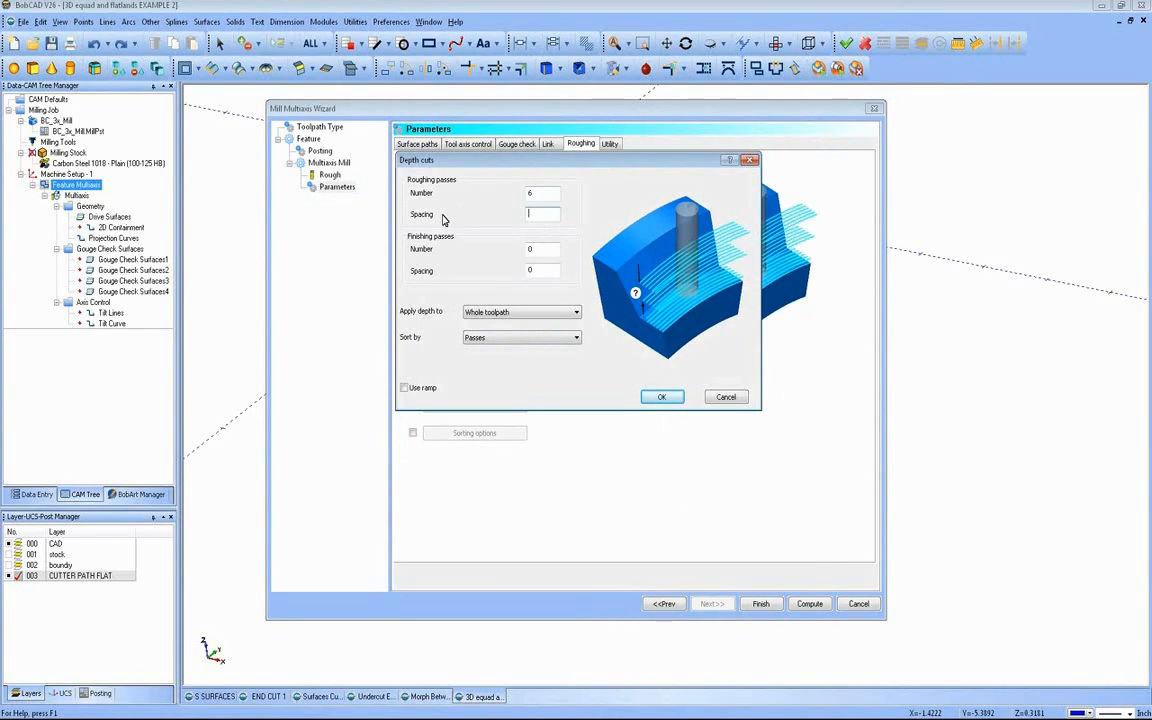
click(661, 397)
Step: Compute the toolpath with the depth cuts and examine the stacked passes above the wavy surface from several angles
click(808, 606)
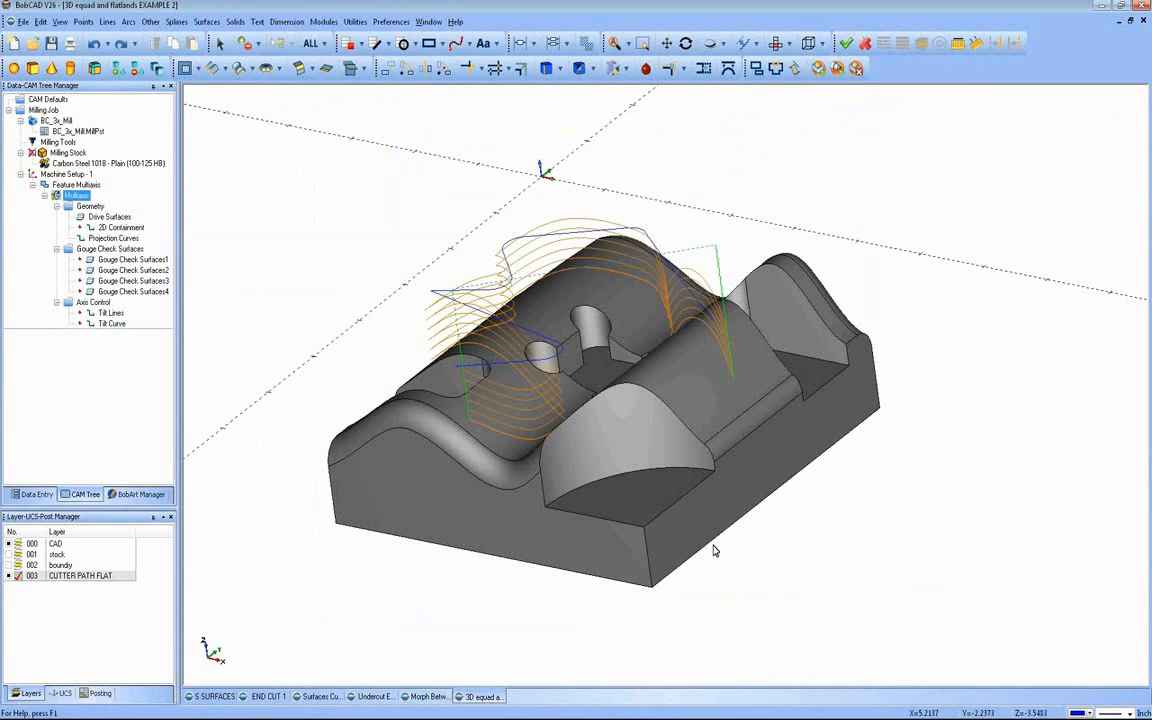
mouse_move(592, 469)
middle_down()
mouse_move(661, 447)
mouse_move(681, 424)
mouse_move(603, 481)
middle_up()
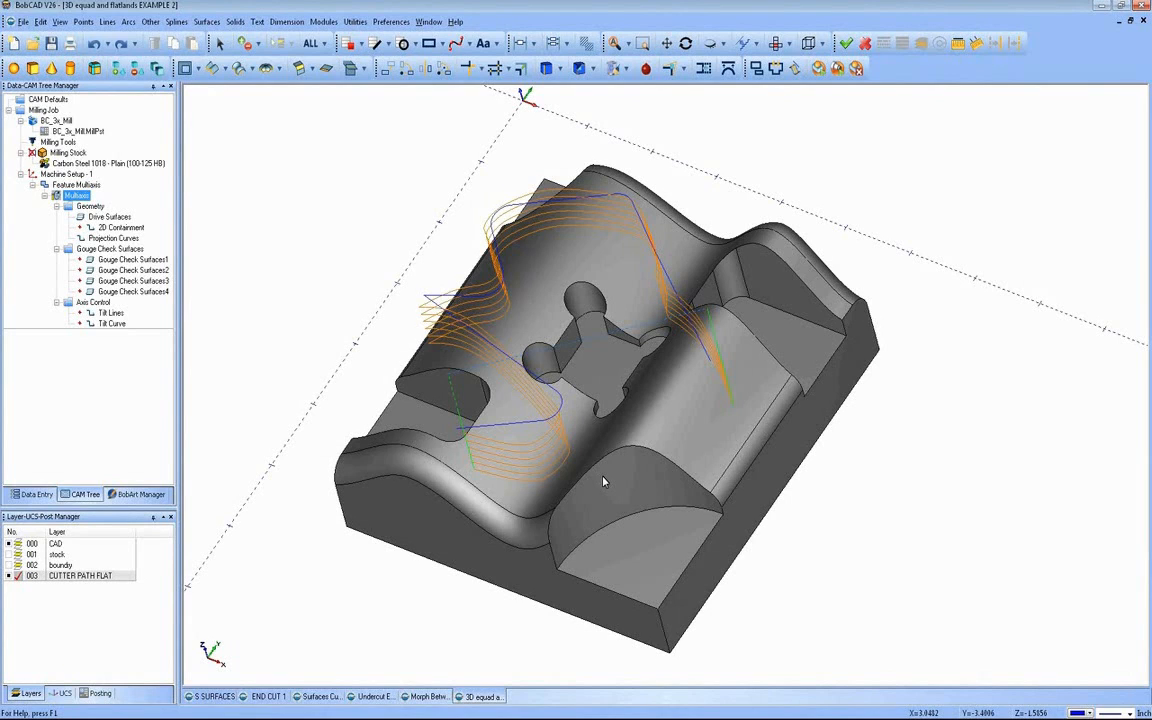
middle_drag(551, 445, 577, 415)
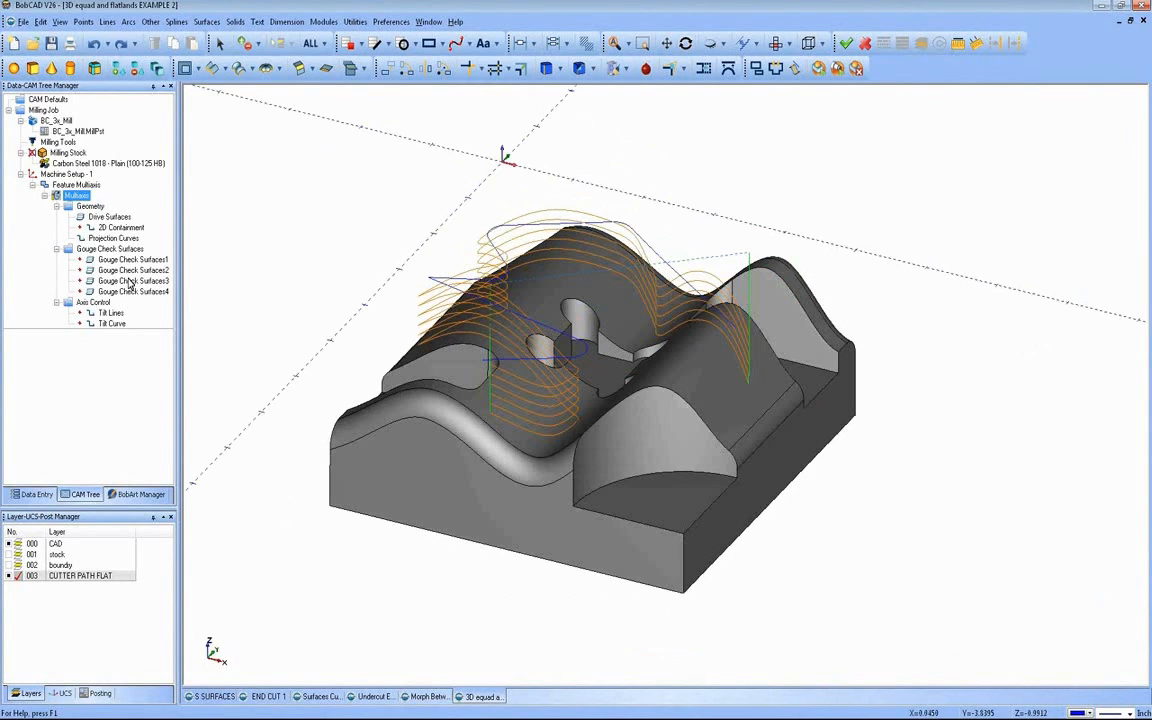
Step: Reopen the Multiaxis feature, set the rough tool's corner radius to 0.0 and recompute the toolpath
click(76, 185)
right_click(78, 186)
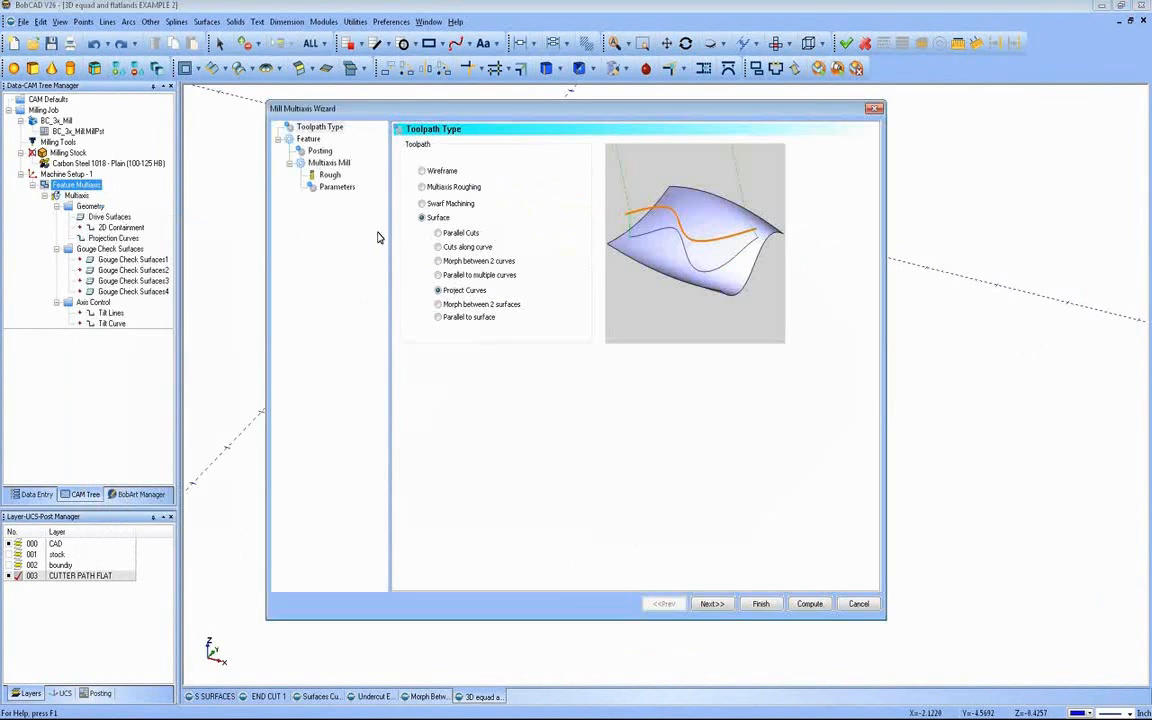
click(329, 175)
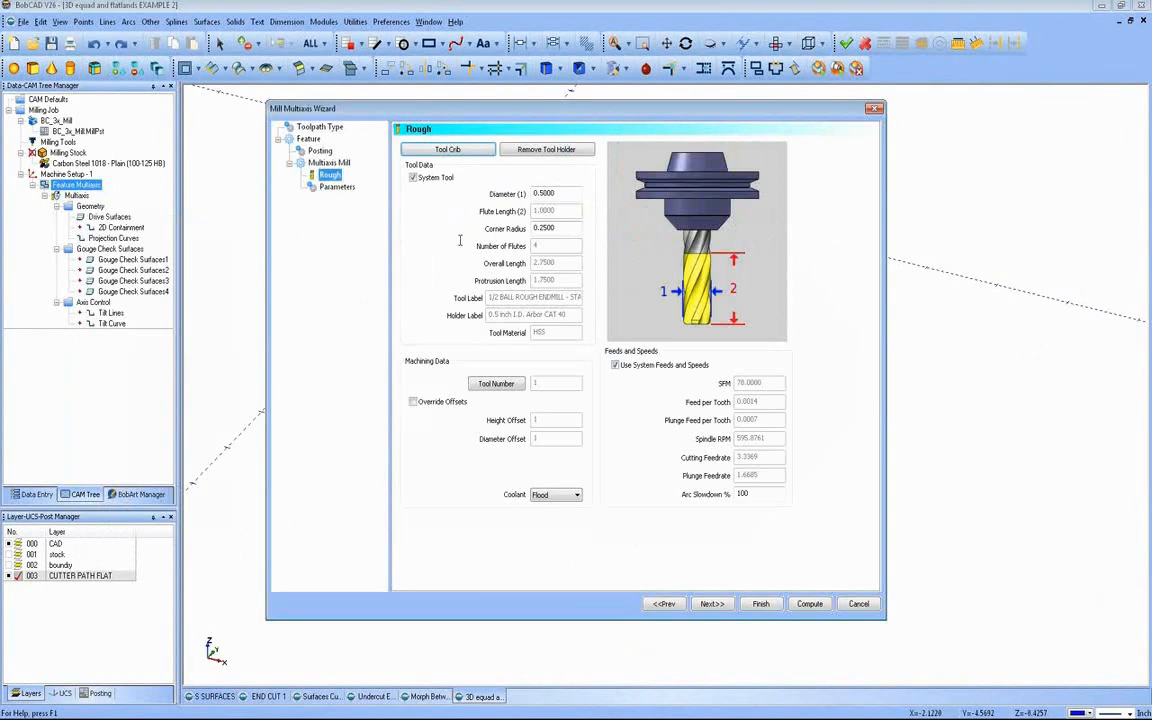
click(809, 603)
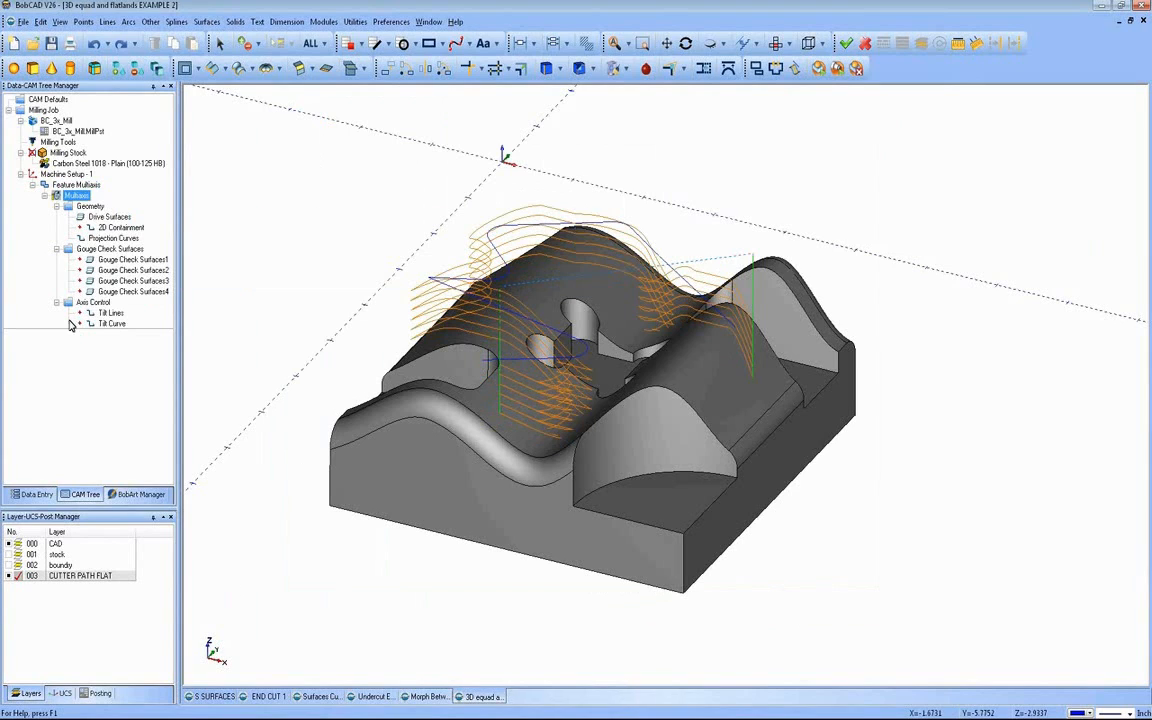
Step: Edit the Multiaxis feature again, set the rough tool's corner radius to .250 and open the tool crib
right_click(78, 186)
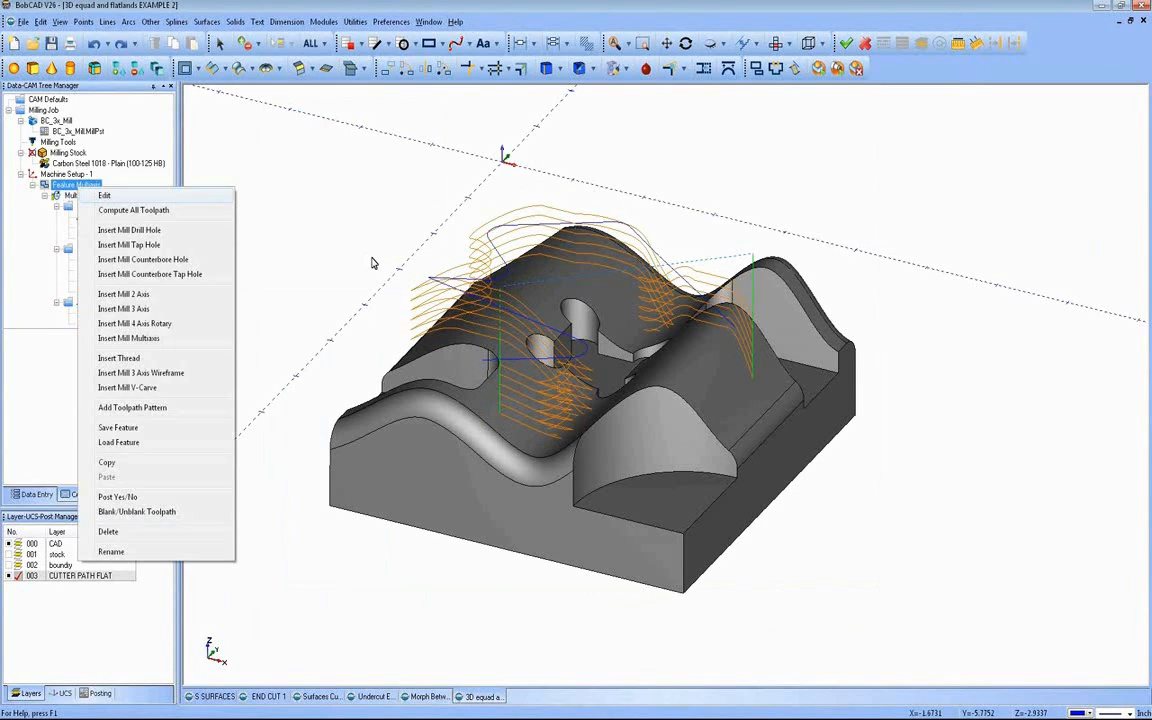
click(104, 197)
click(330, 175)
drag(561, 230, 360, 263)
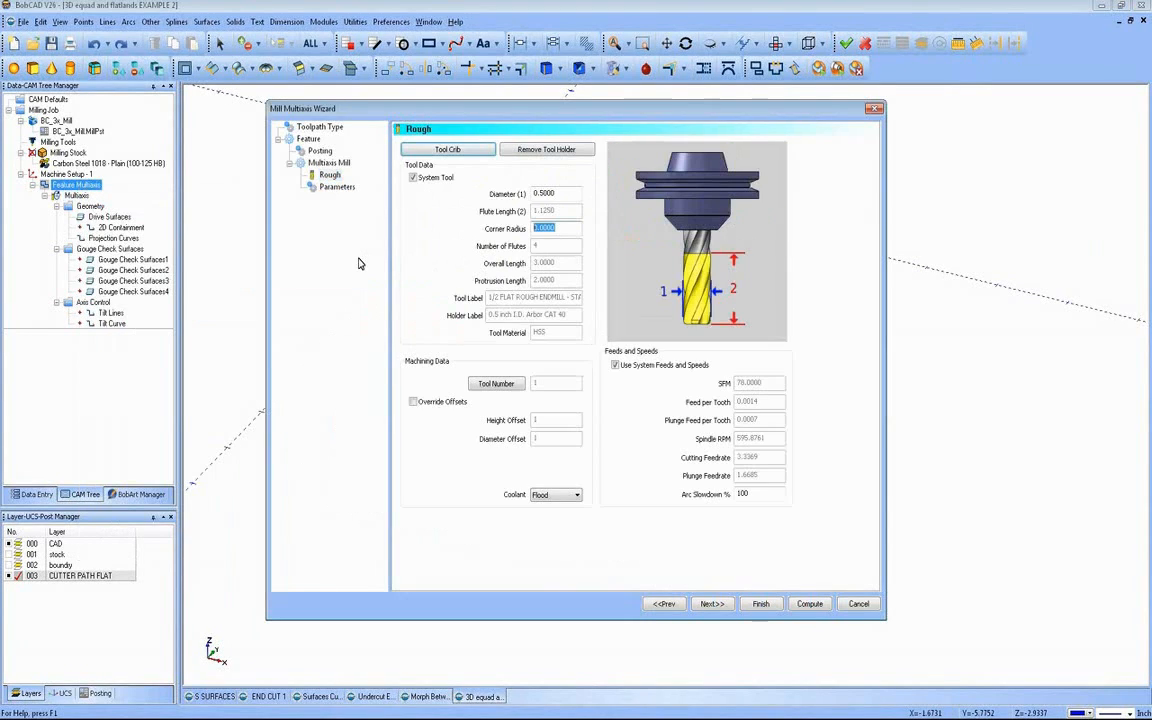
text(.250)
click(447, 150)
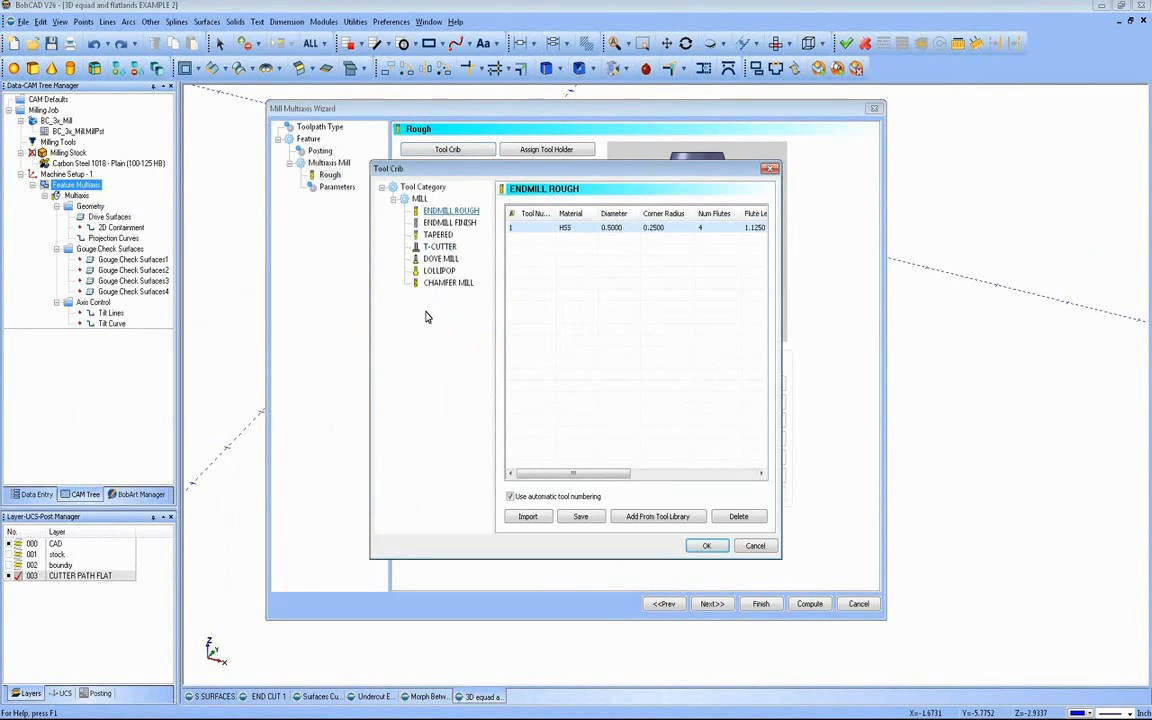